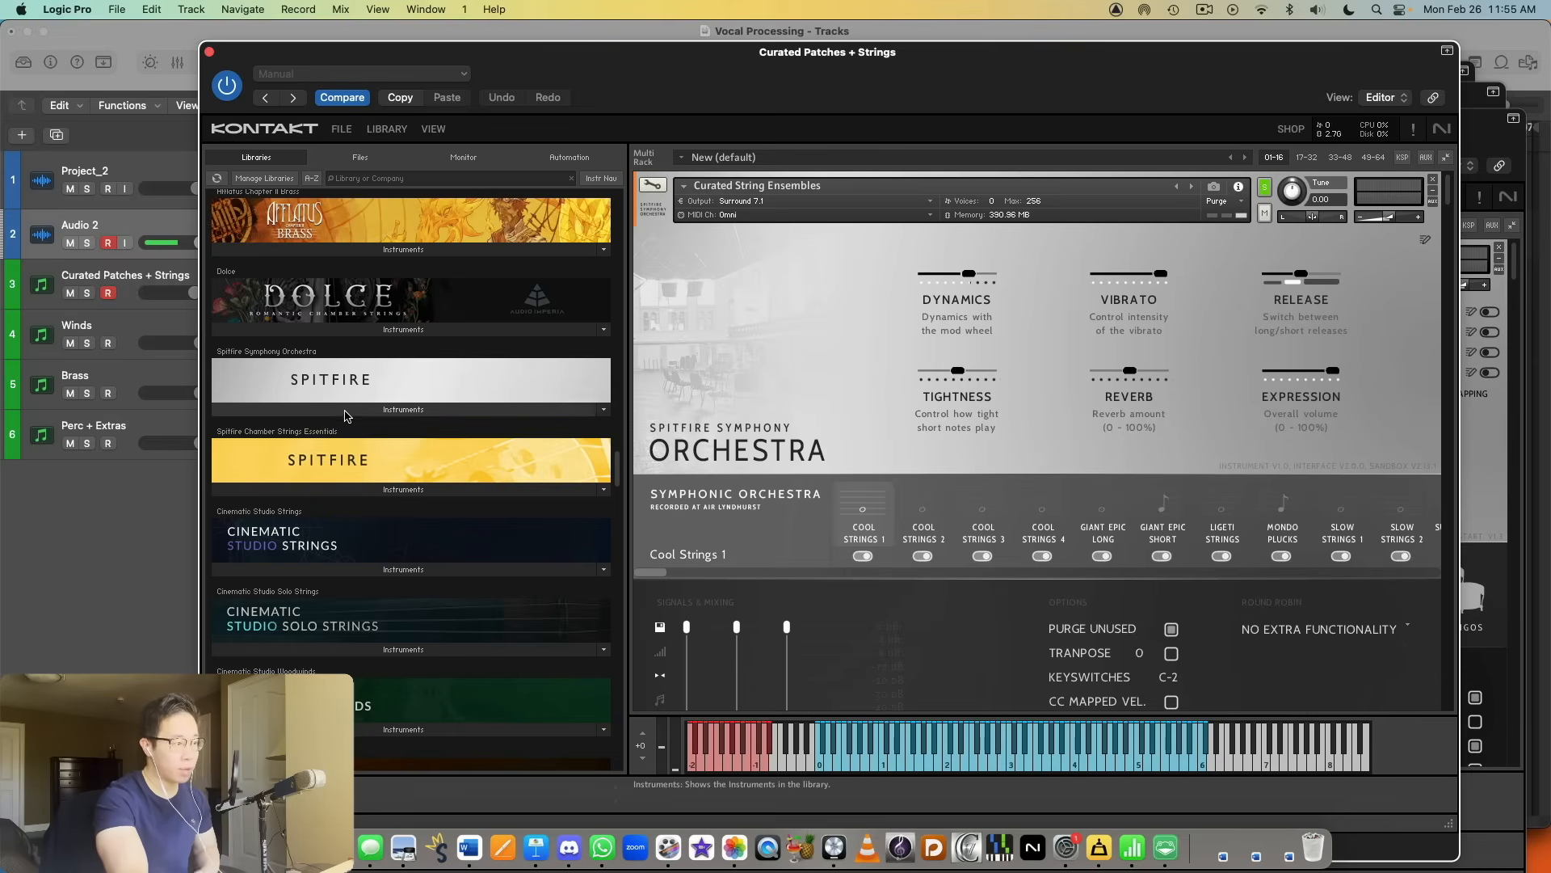
Step: Expand the Spitfire Symphony Orchestra library and examine the patches in its Curated Ensembles and Individual techniques folders
{"action": "left_click", "coordinate": [540, 410]}
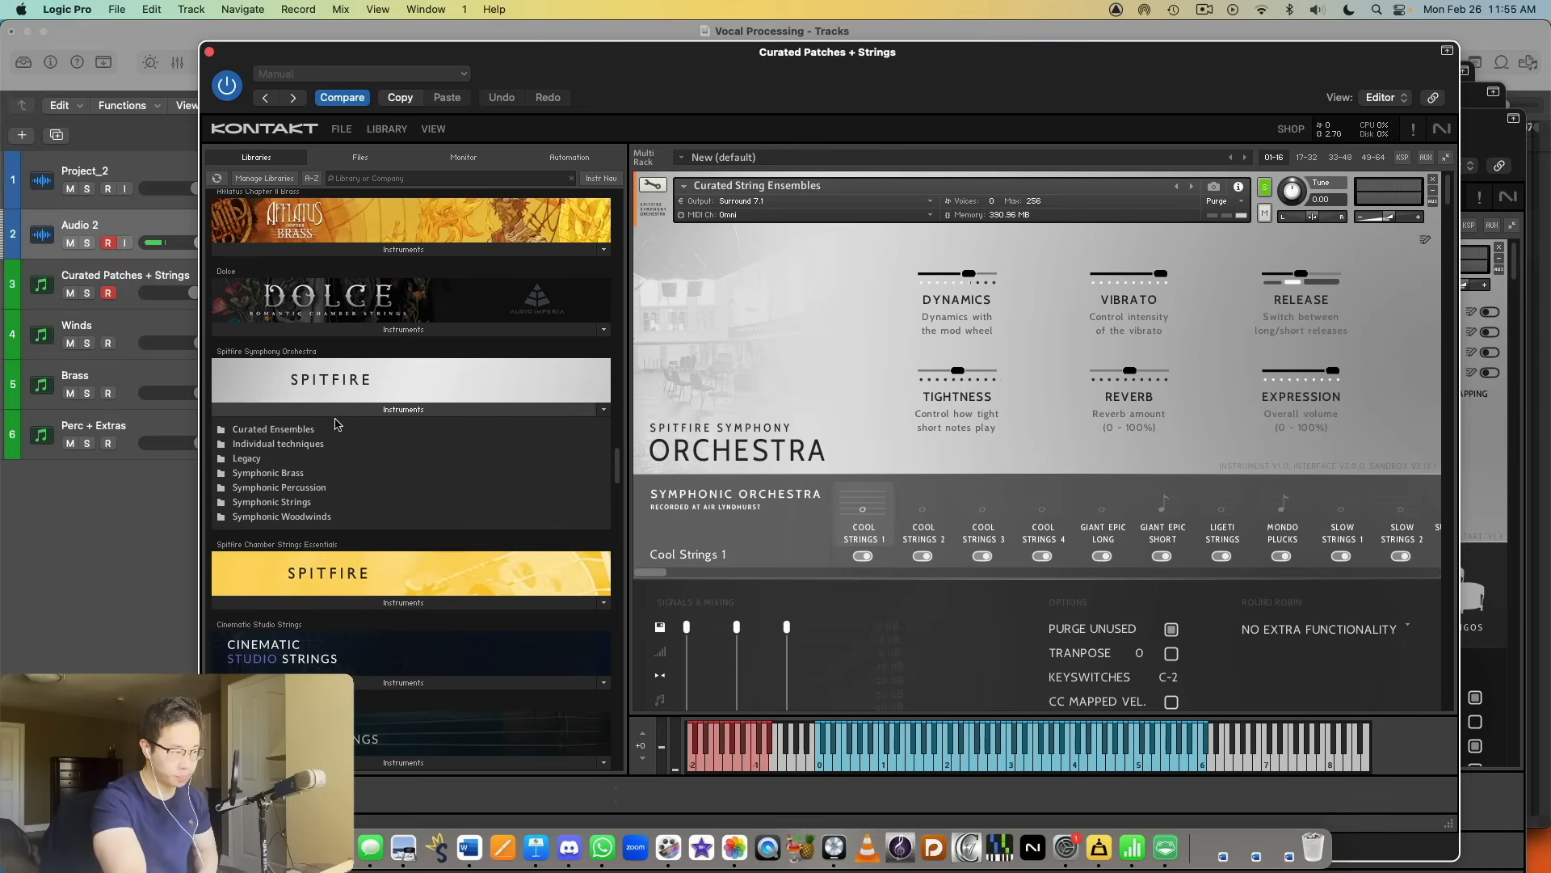
{"action": "left_click", "coordinate": [273, 430]}
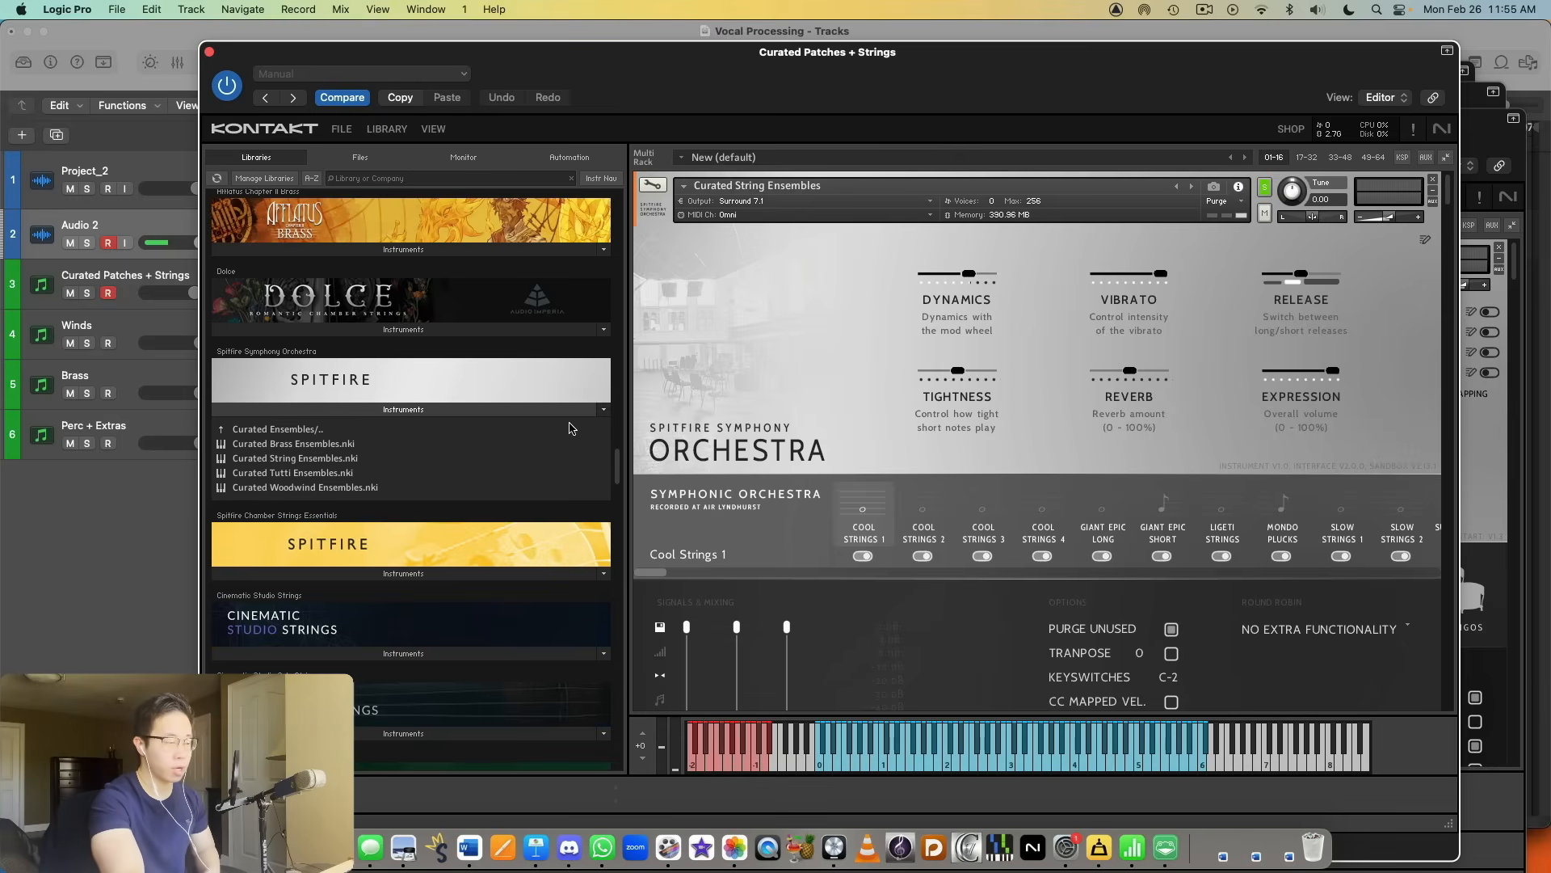
{"action": "double_click", "coordinate": [316, 431]}
{"action": "double_click", "coordinate": [314, 447]}
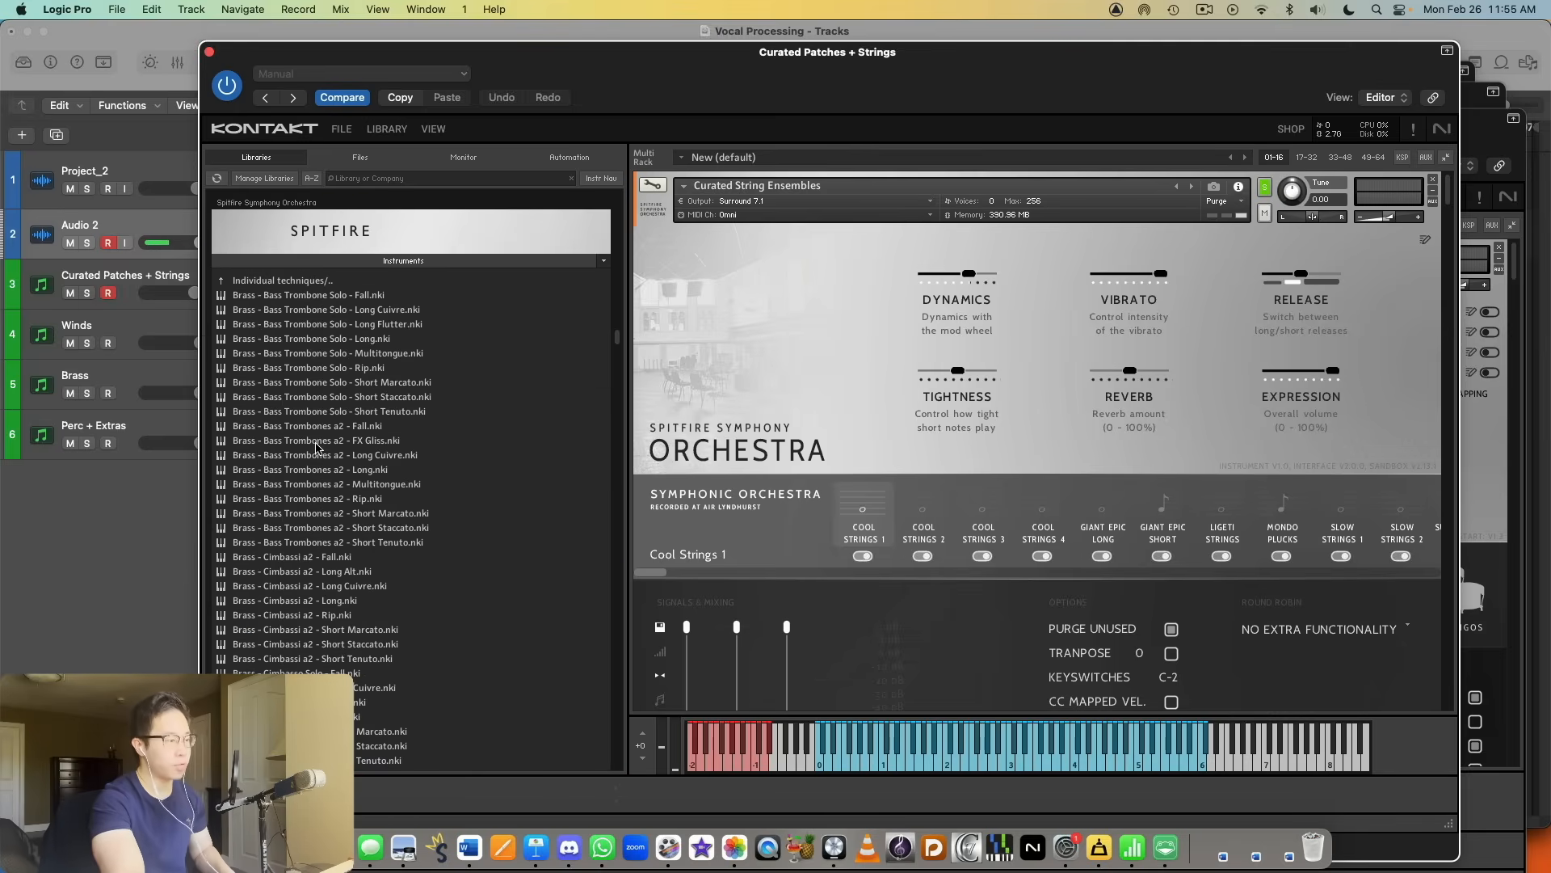
{"action": "scroll", "coordinate": [396, 363], "scroll_direction": "down", "scroll_amount": 20}
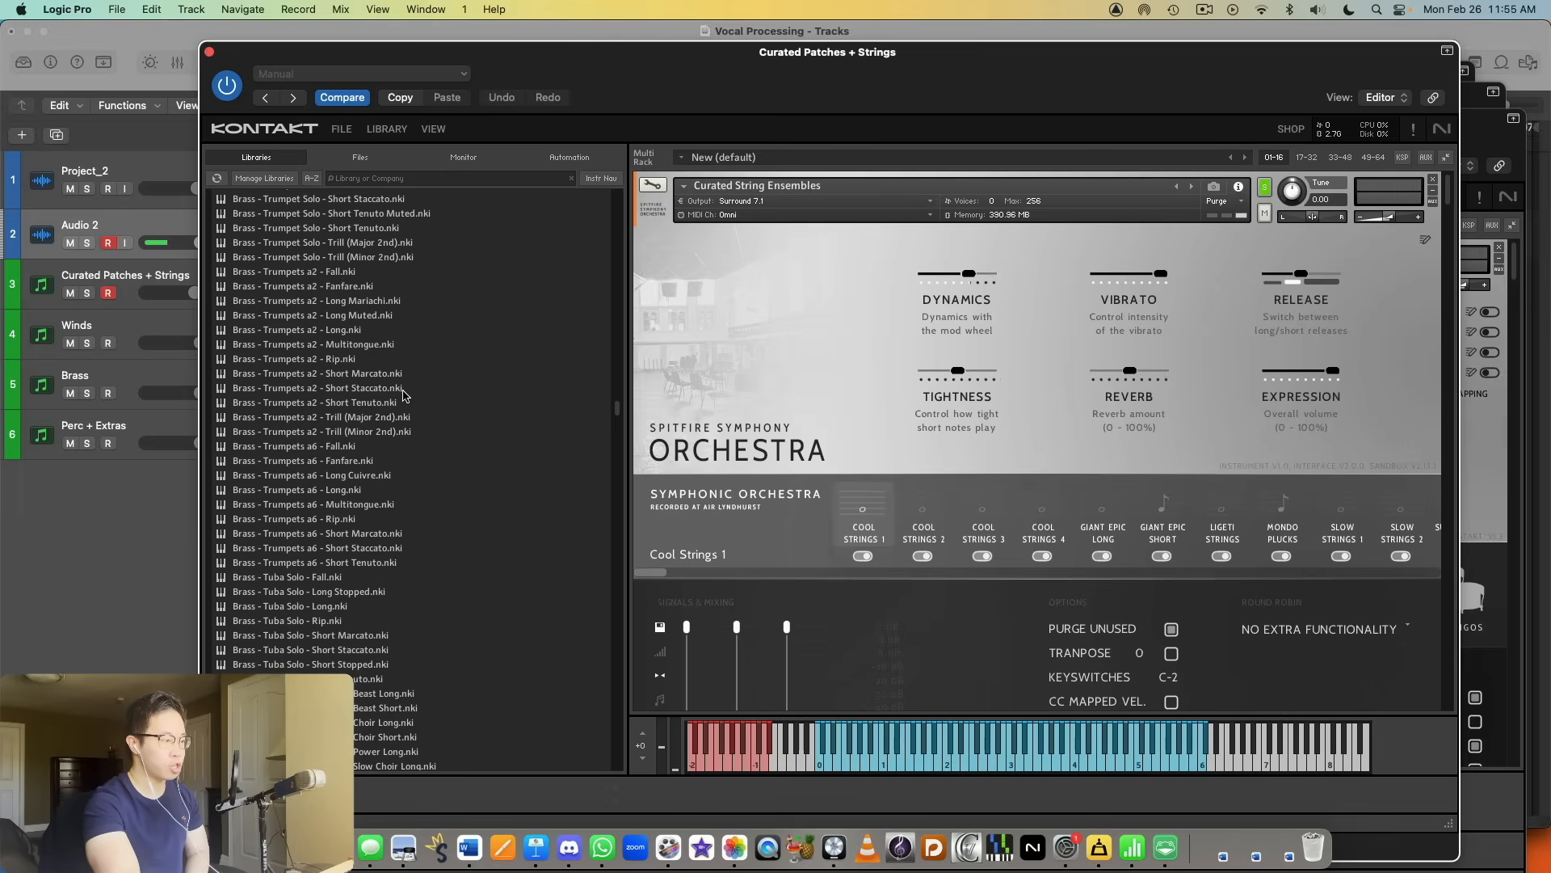
{"action": "scroll", "coordinate": [402, 397], "scroll_direction": "down", "scroll_amount": 5}
{"action": "scroll", "coordinate": [412, 403], "scroll_direction": "up", "scroll_amount": 15}
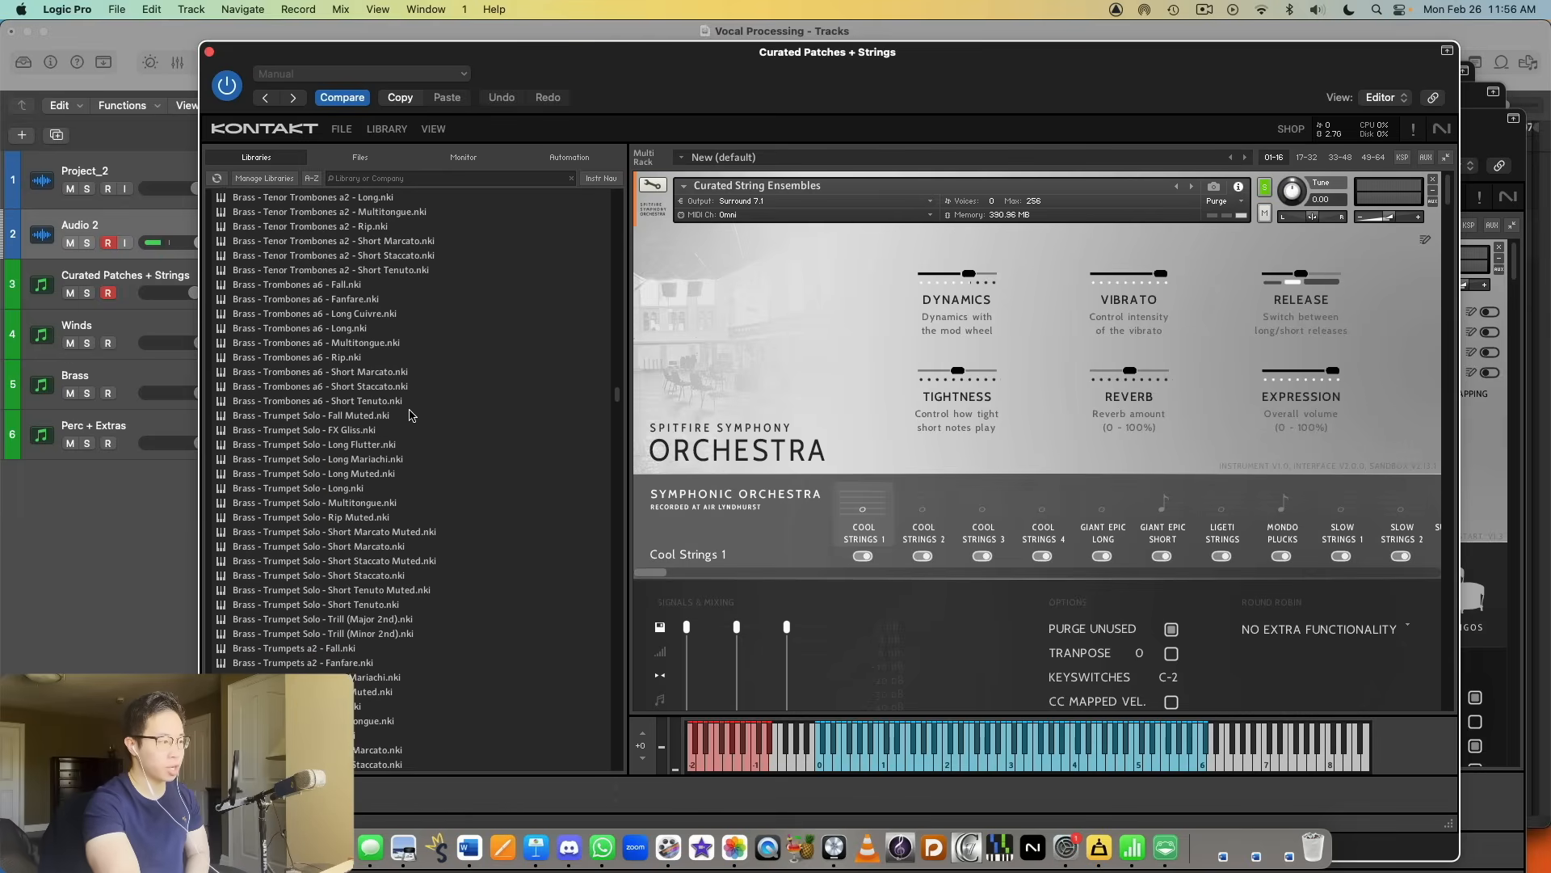
{"action": "scroll", "coordinate": [418, 414], "scroll_direction": "up", "scroll_amount": 5}
{"action": "double_click", "coordinate": [306, 296]}
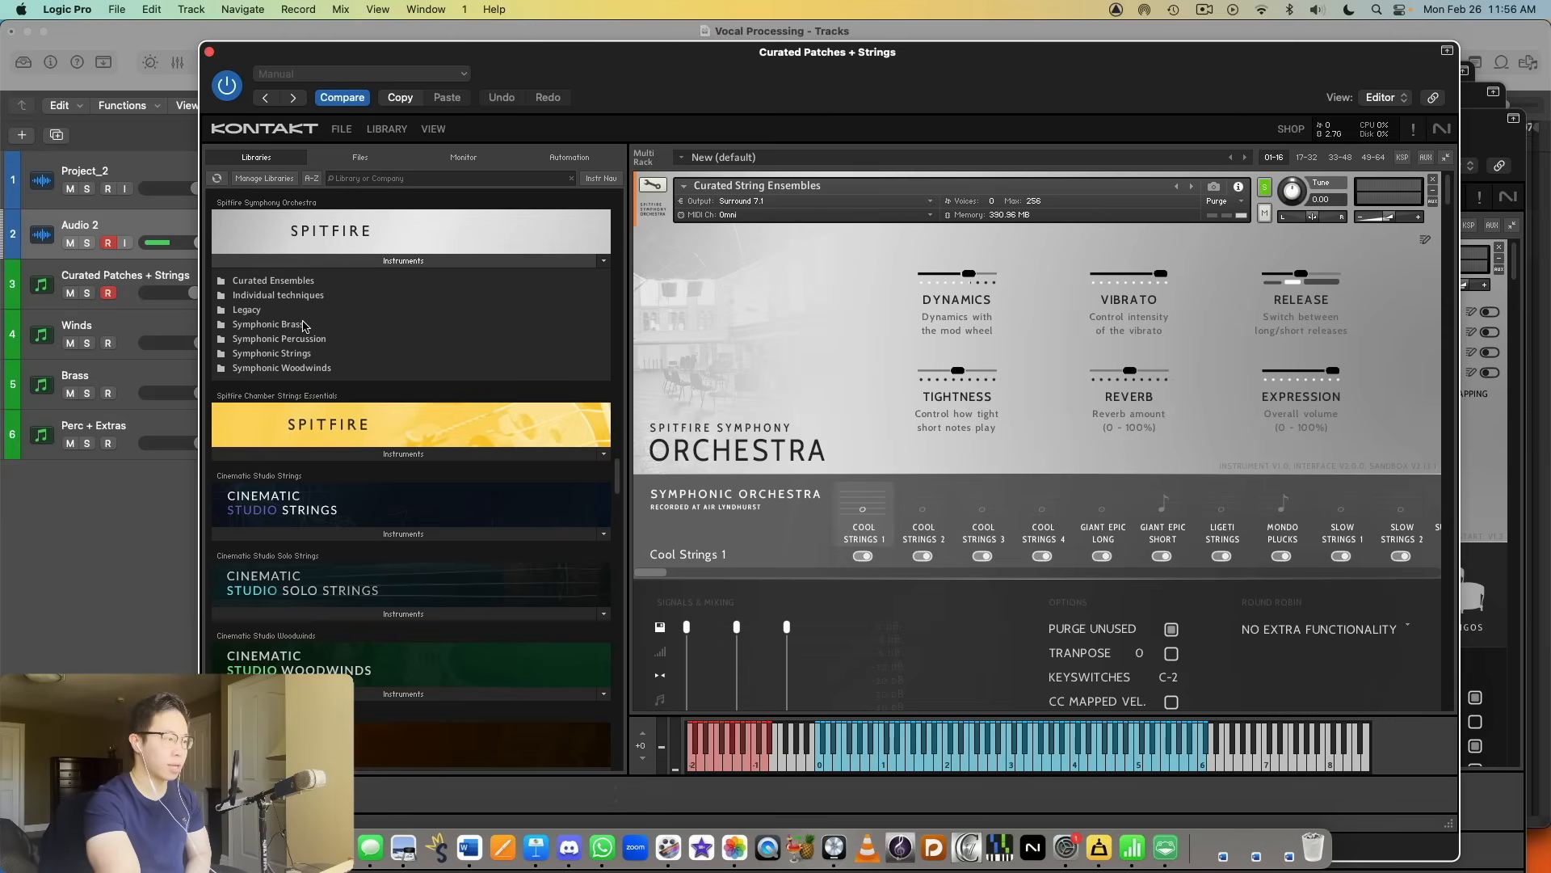
Step: Examine the patch lists in the Symphonic Brass, Symphonic Strings and Symphonic Woodwinds folders of the Spitfire Symphony Orchestra library
{"action": "double_click", "coordinate": [298, 325]}
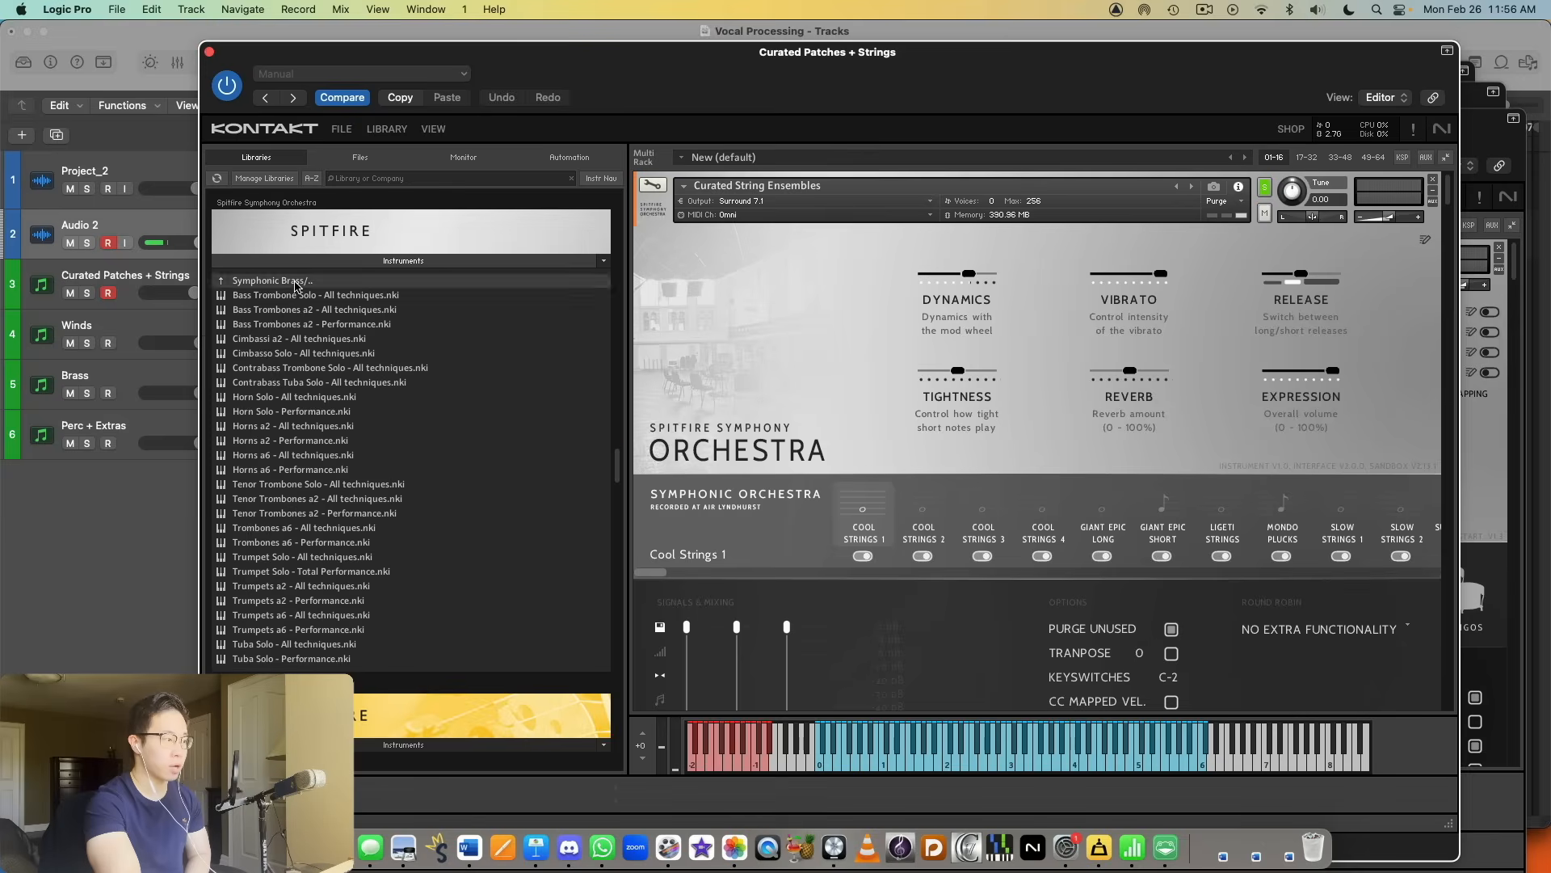
{"action": "double_click", "coordinate": [296, 282]}
{"action": "double_click", "coordinate": [305, 354]}
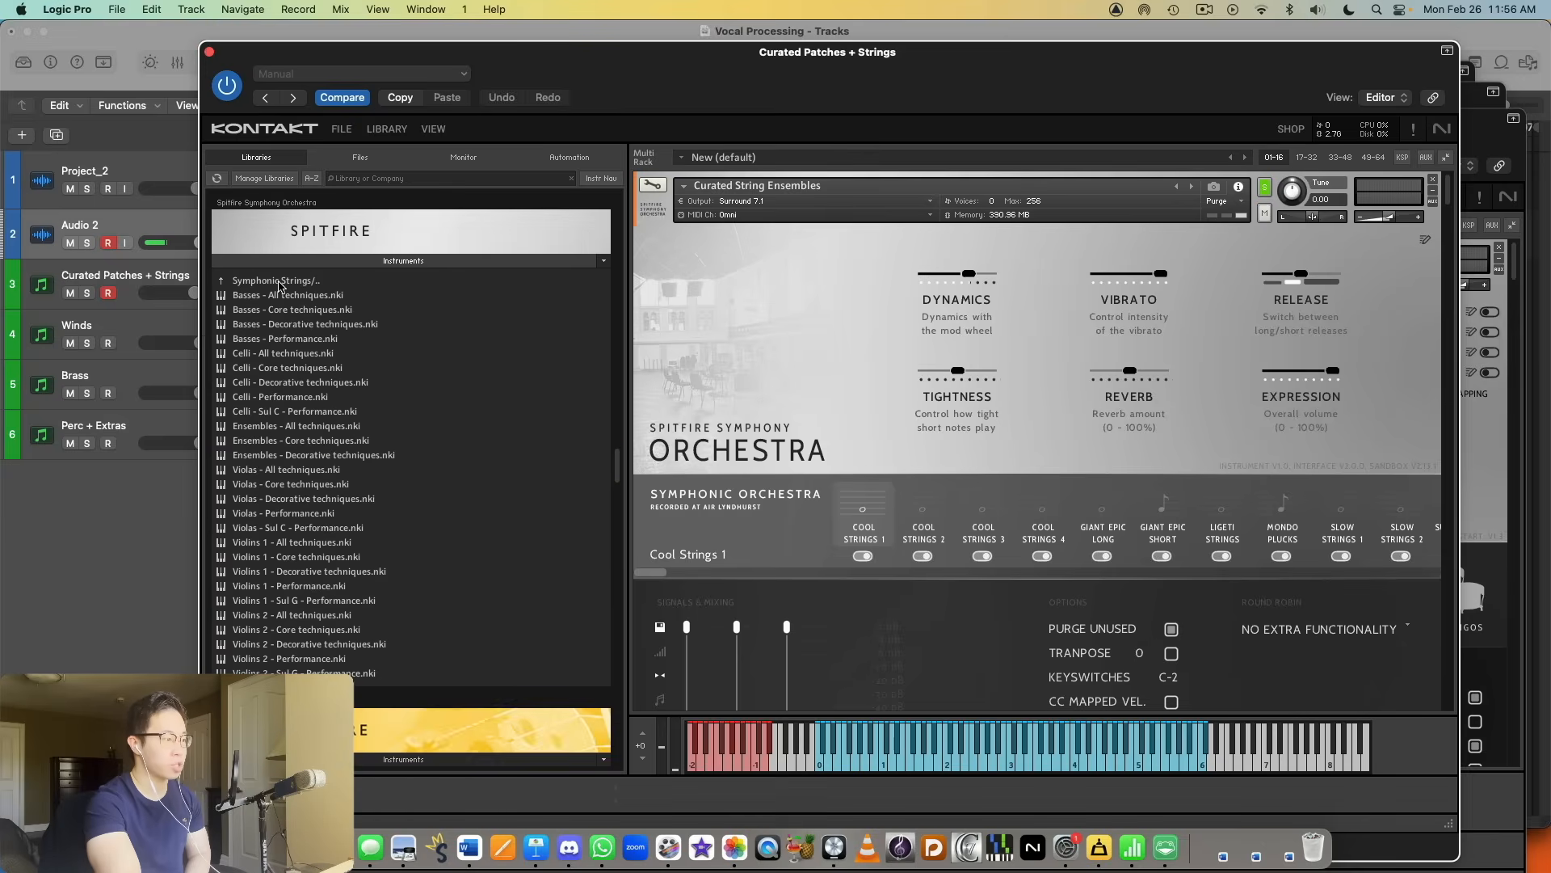
{"action": "double_click", "coordinate": [278, 282]}
{"action": "double_click", "coordinate": [291, 369]}
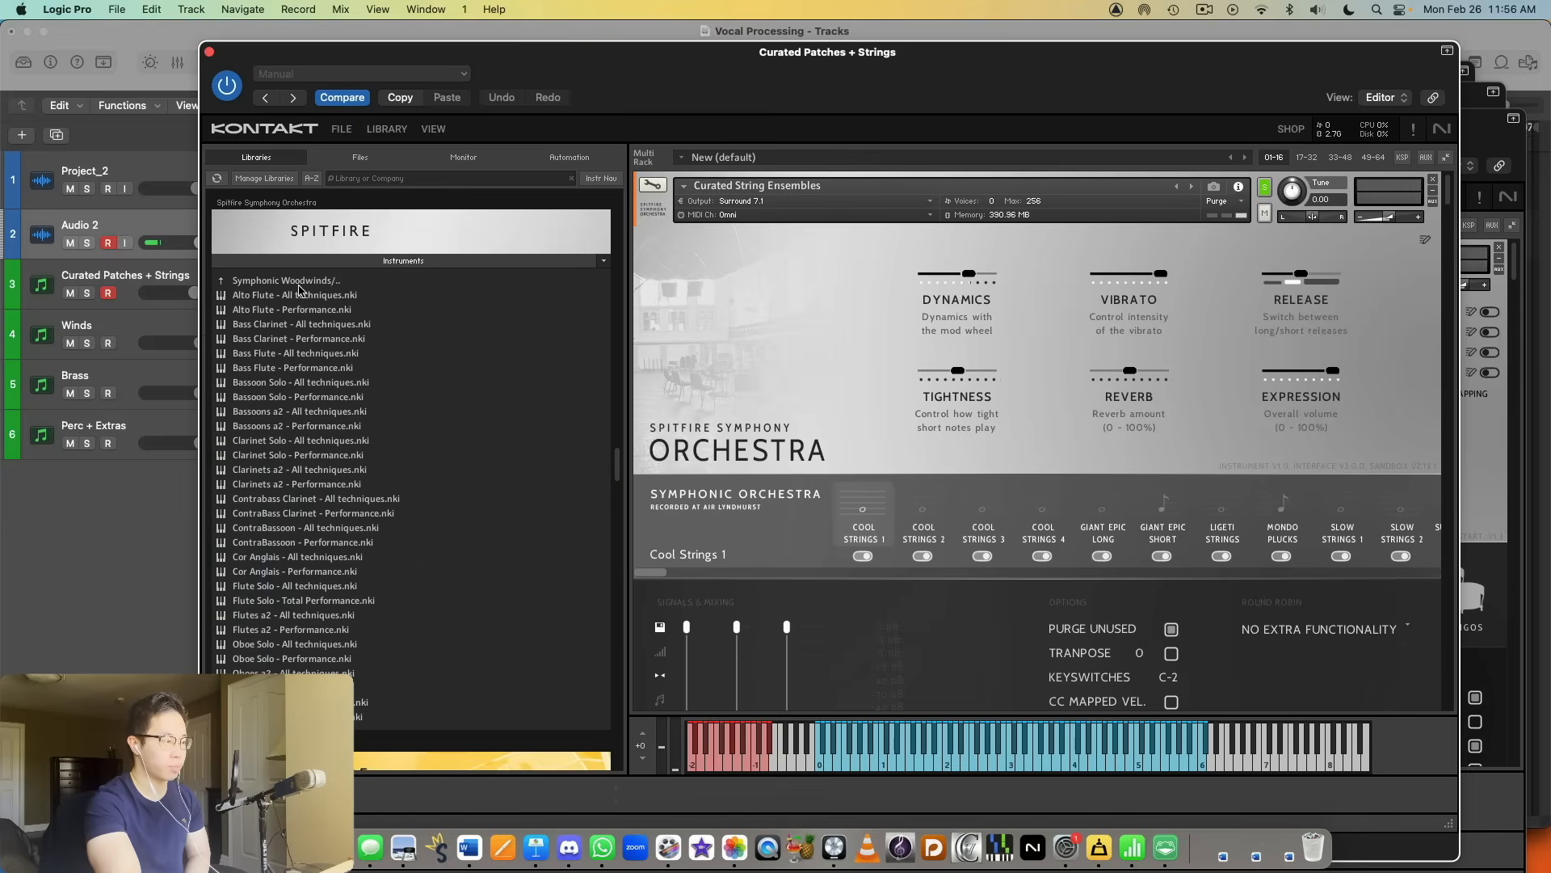
{"action": "double_click", "coordinate": [300, 282]}
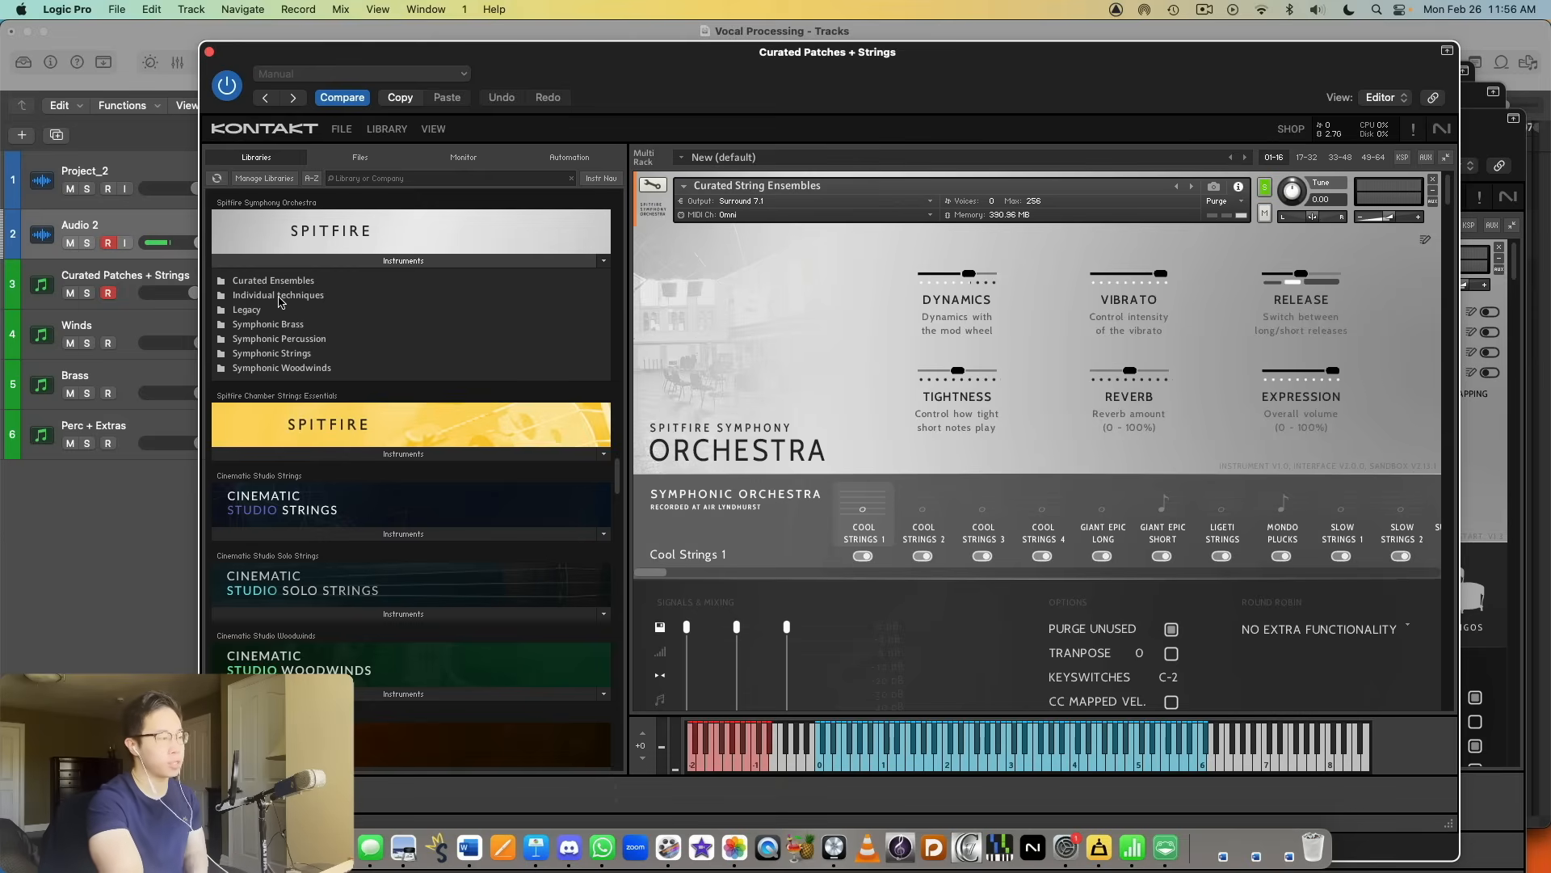
Step: Examine the Masse patches inside the Legacy folder, and collapse the Spitfire Symphony Orchestra instrument list
{"action": "double_click", "coordinate": [274, 311]}
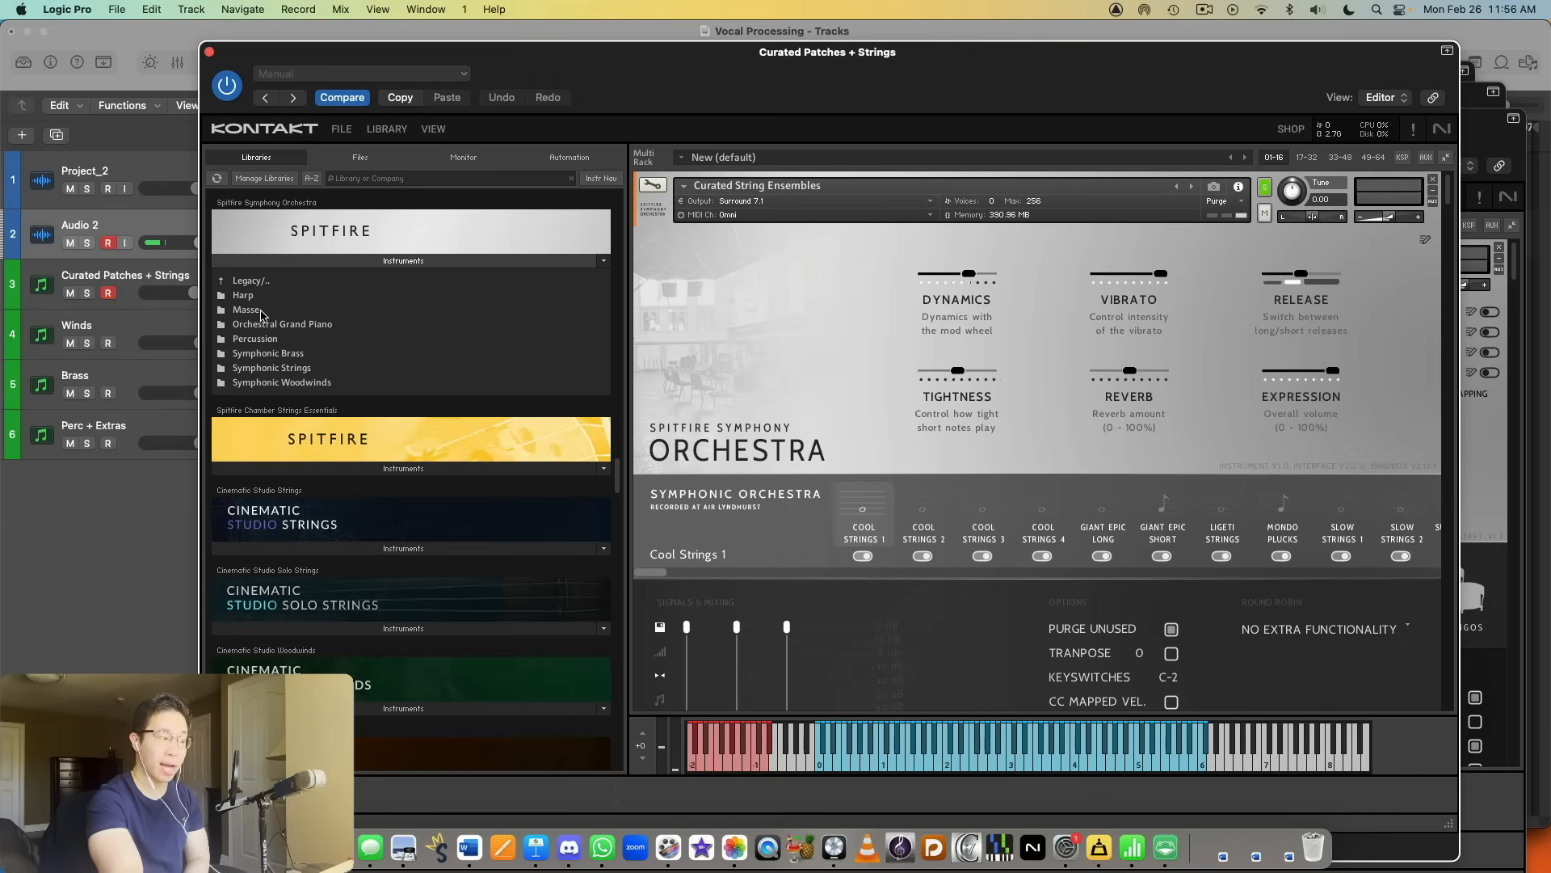
{"action": "double_click", "coordinate": [278, 312]}
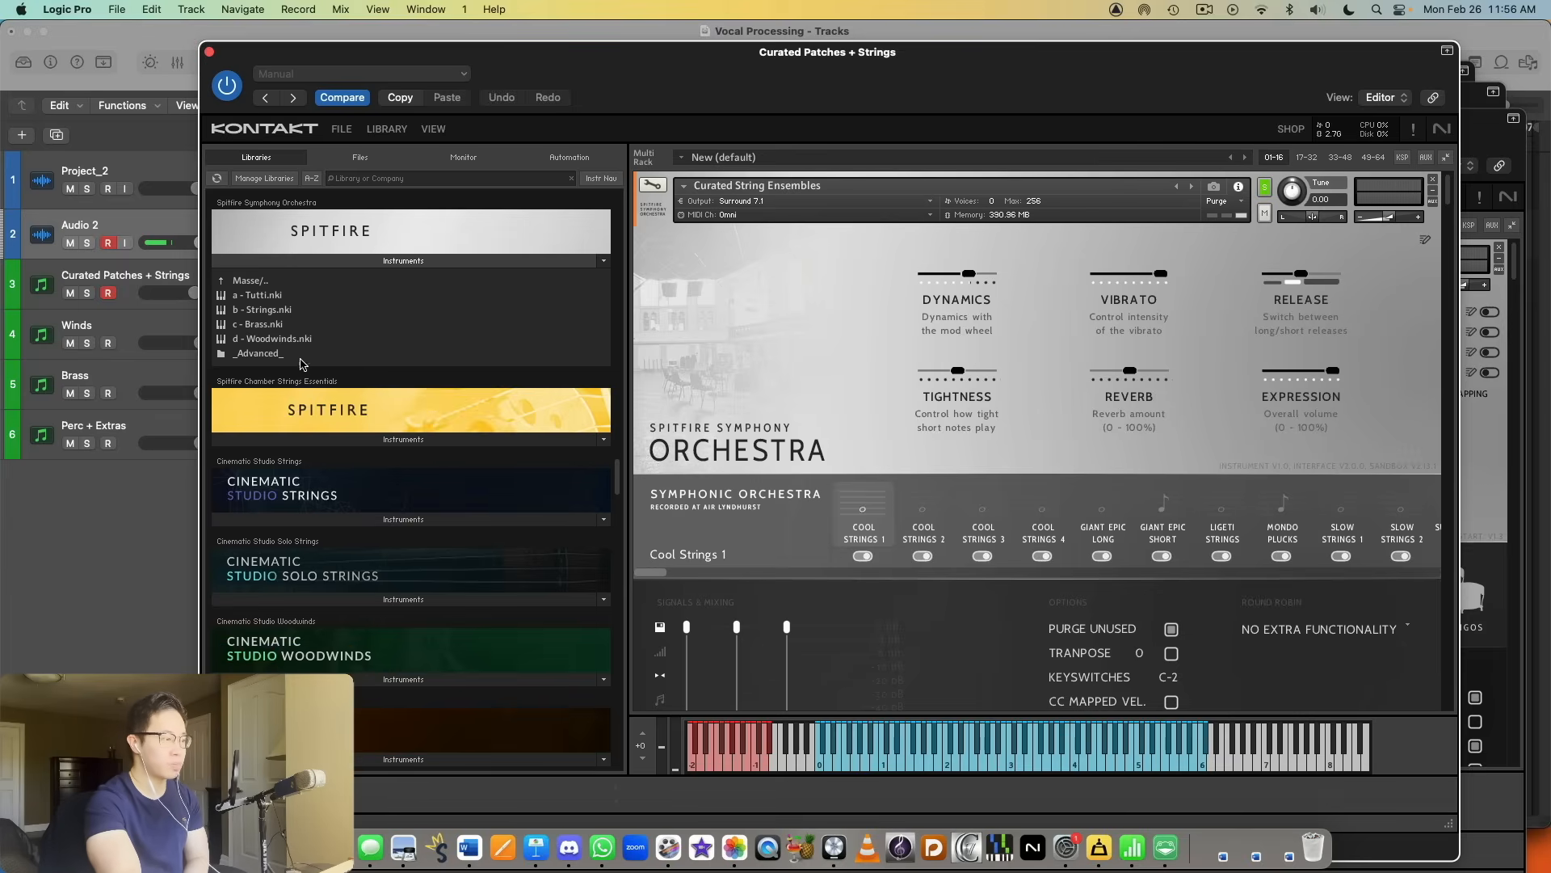
{"action": "left_click", "coordinate": [261, 282]}
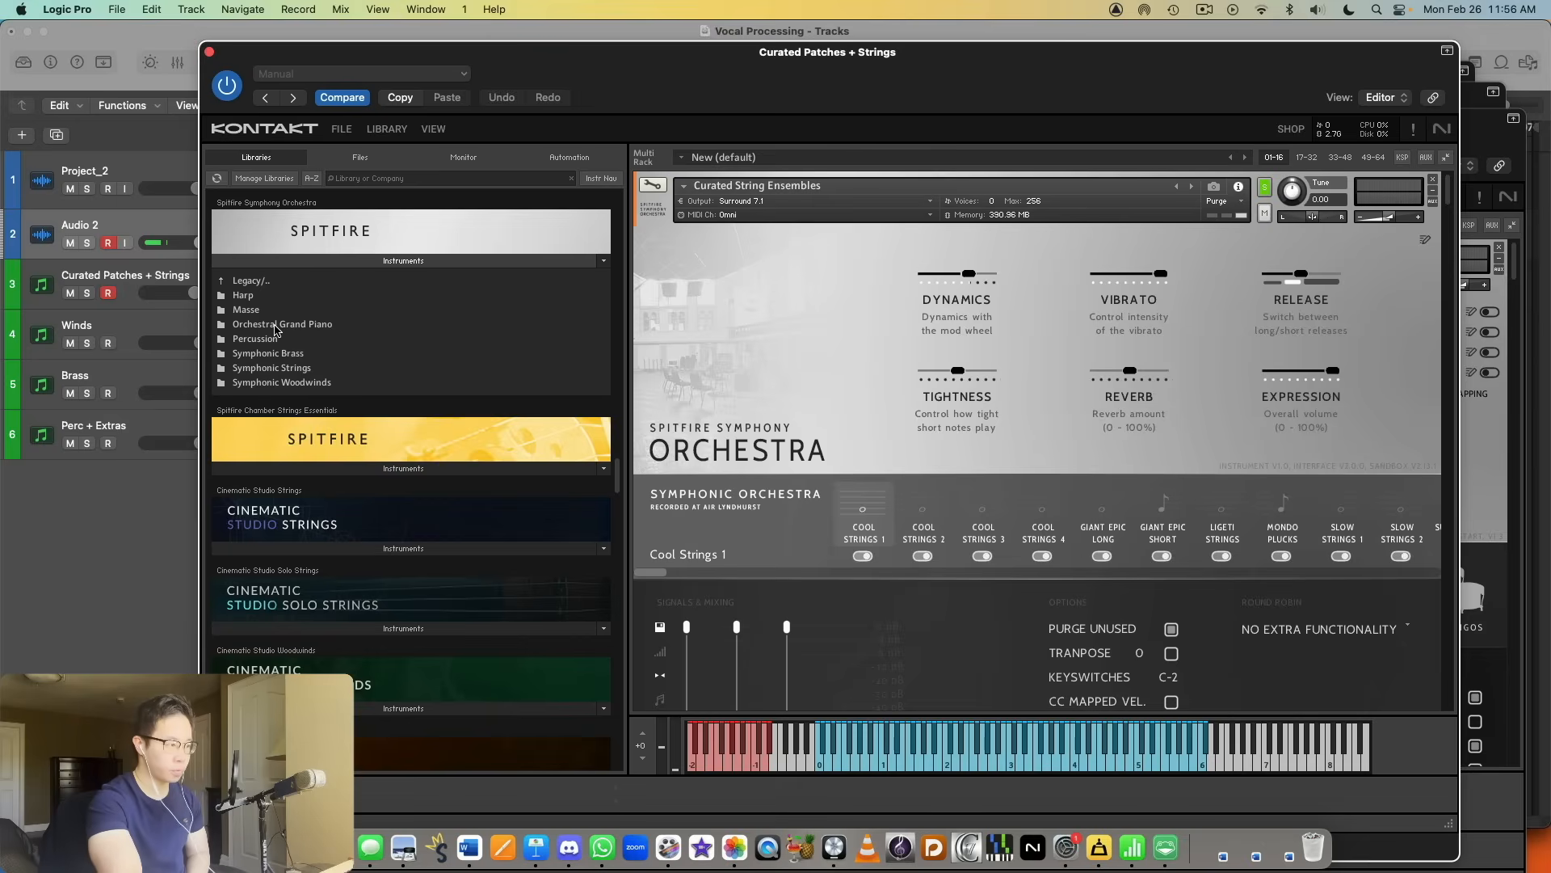
{"action": "left_click", "coordinate": [513, 261]}
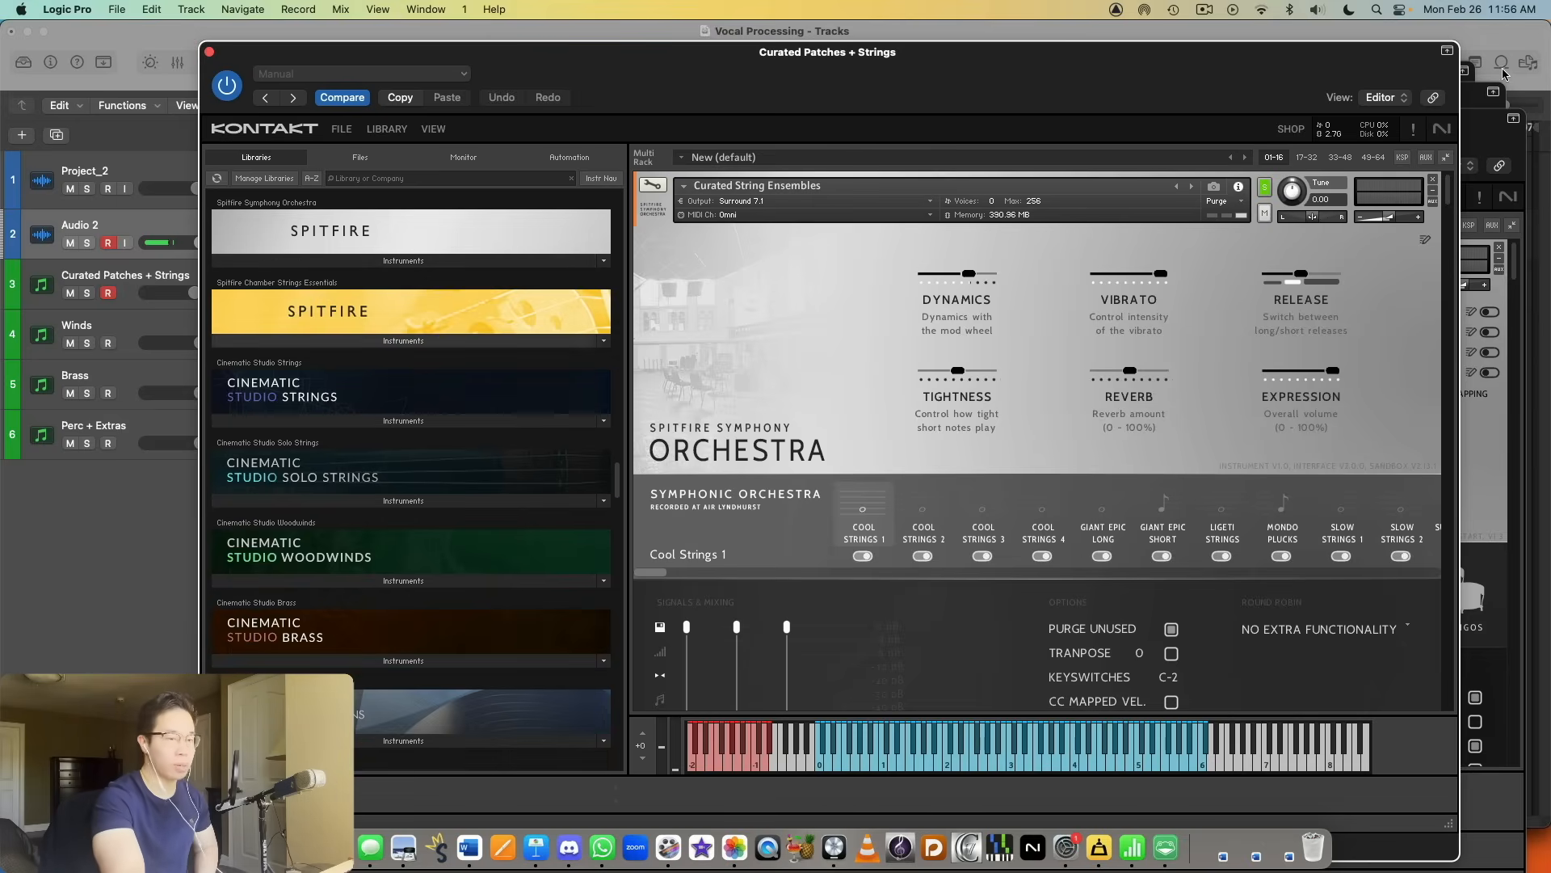
Step: Audition Cool Strings 2, Giant Epic Long, Giant Epic Short, Ligeti Strings, Mondo Plucks and Slow Strings 1 in Curated String Ensembles
{"action": "scroll", "coordinate": [1108, 338], "scroll_direction": "down", "scroll_amount": 10}
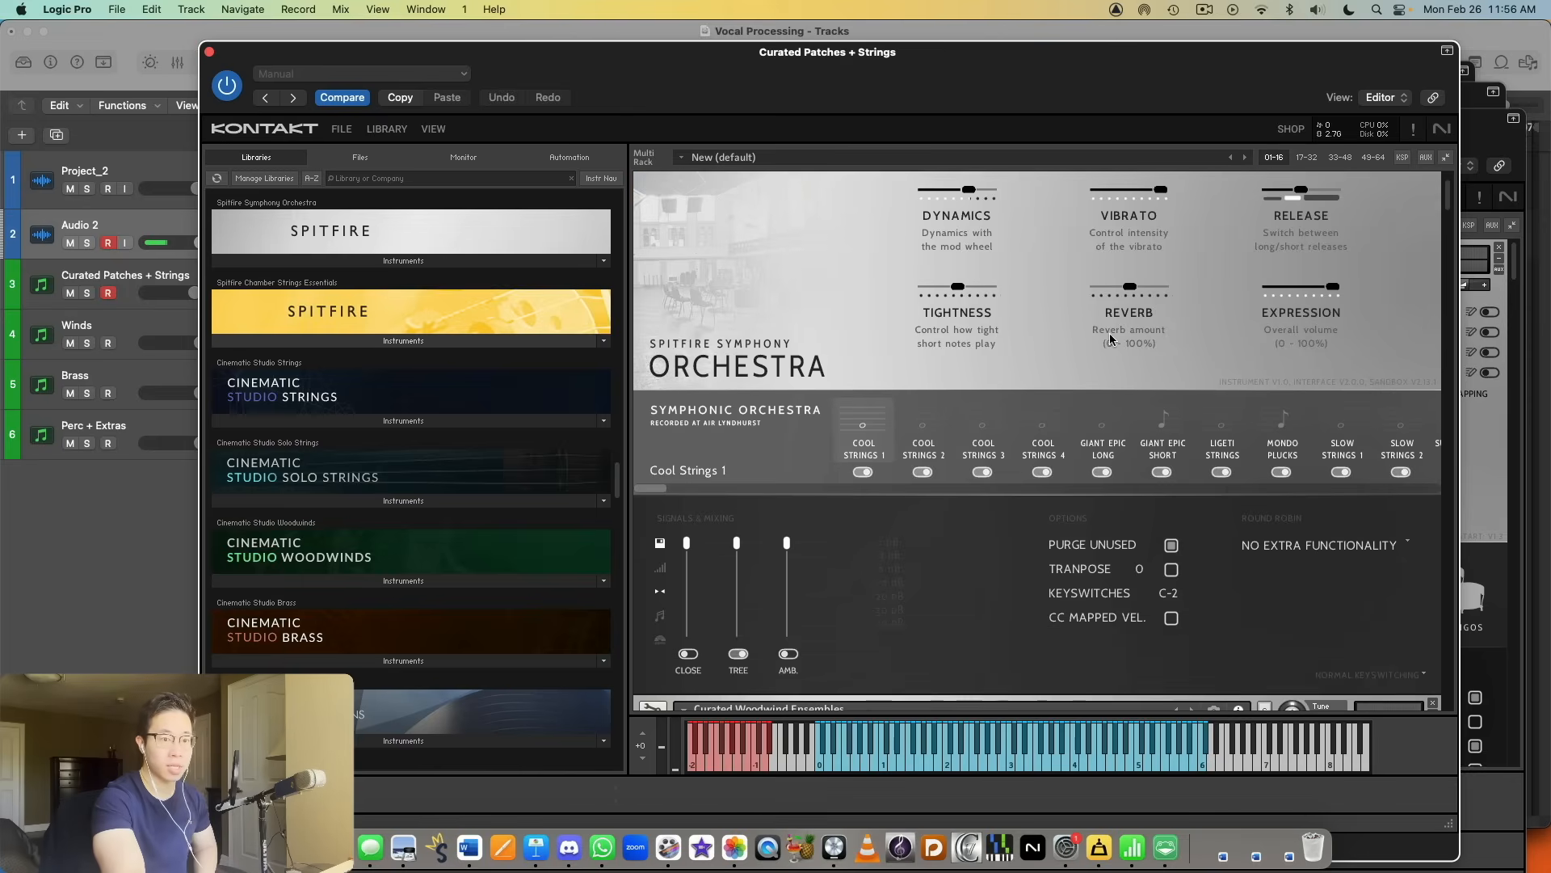
{"action": "scroll", "coordinate": [1153, 353], "scroll_direction": "up", "scroll_amount": 10}
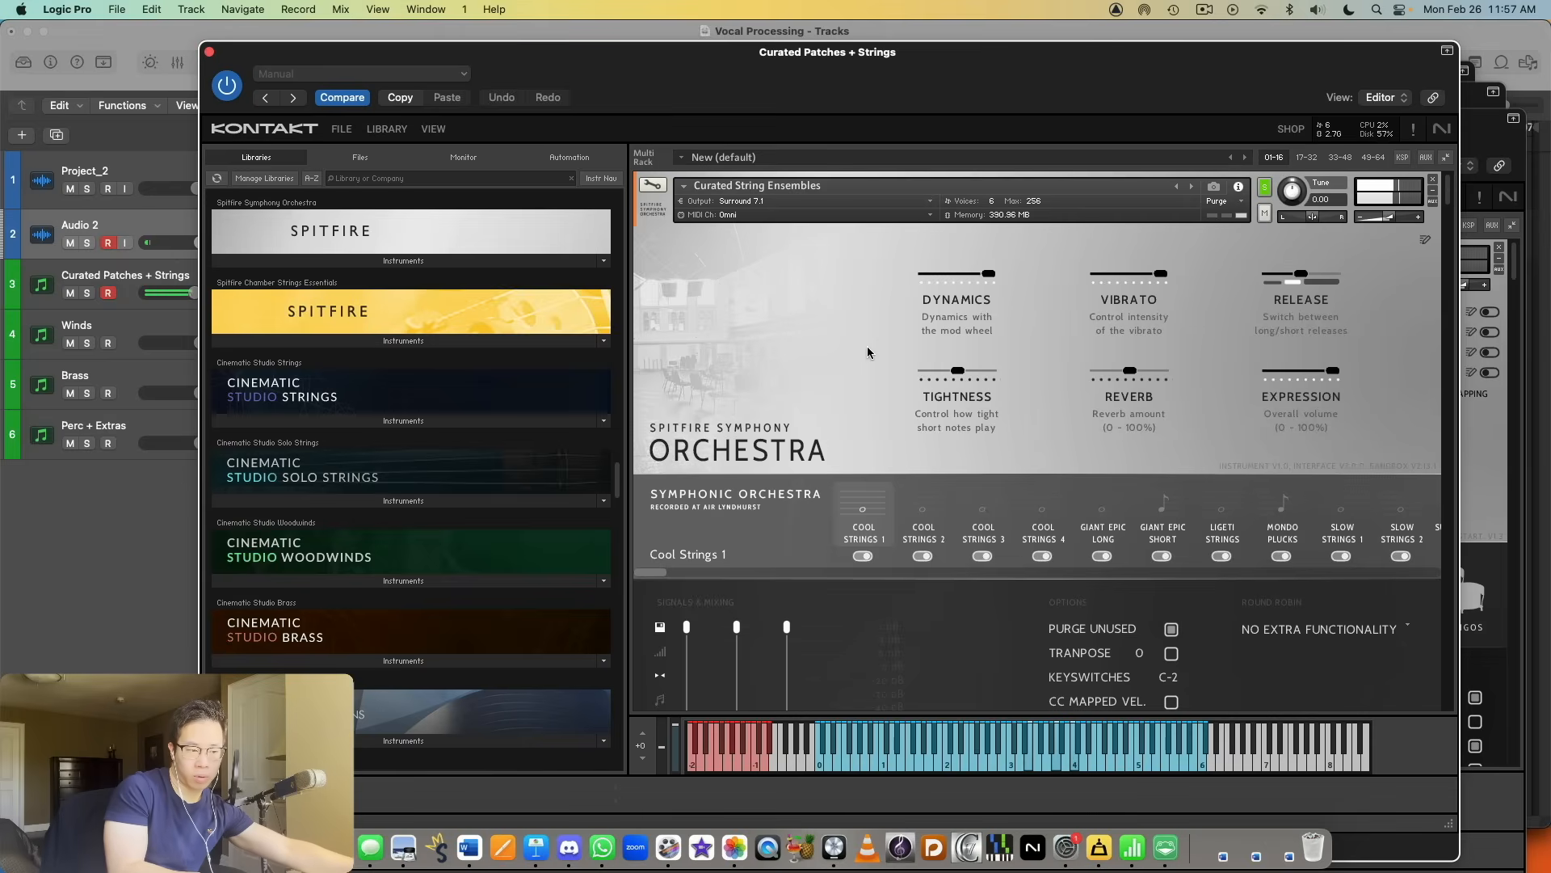
{"action": "left_click", "coordinate": [921, 530]}
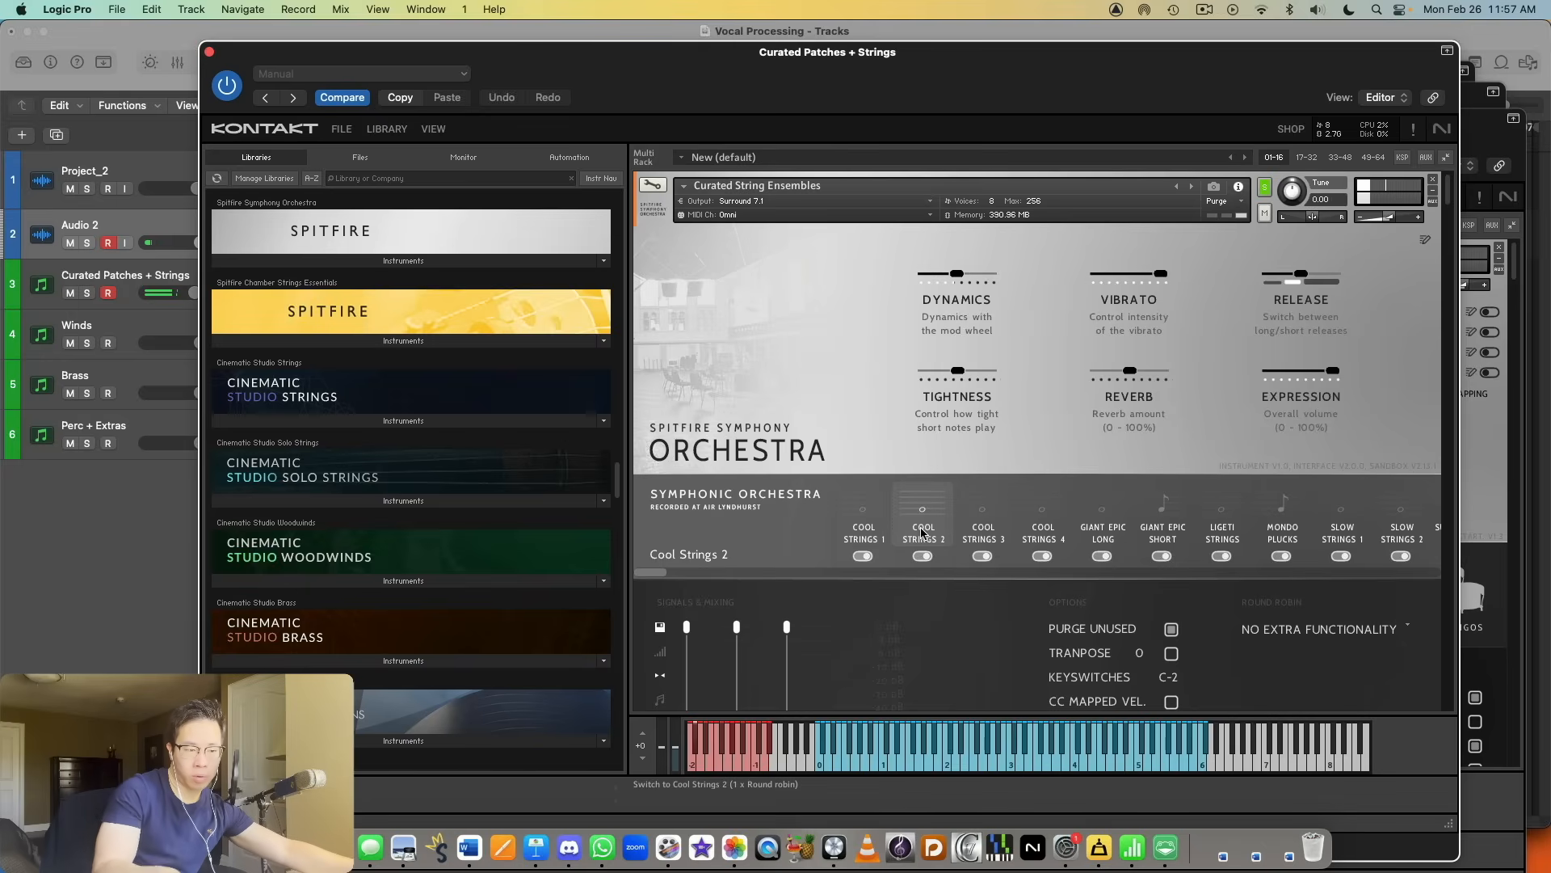
{"action": "left_click", "coordinate": [1123, 537]}
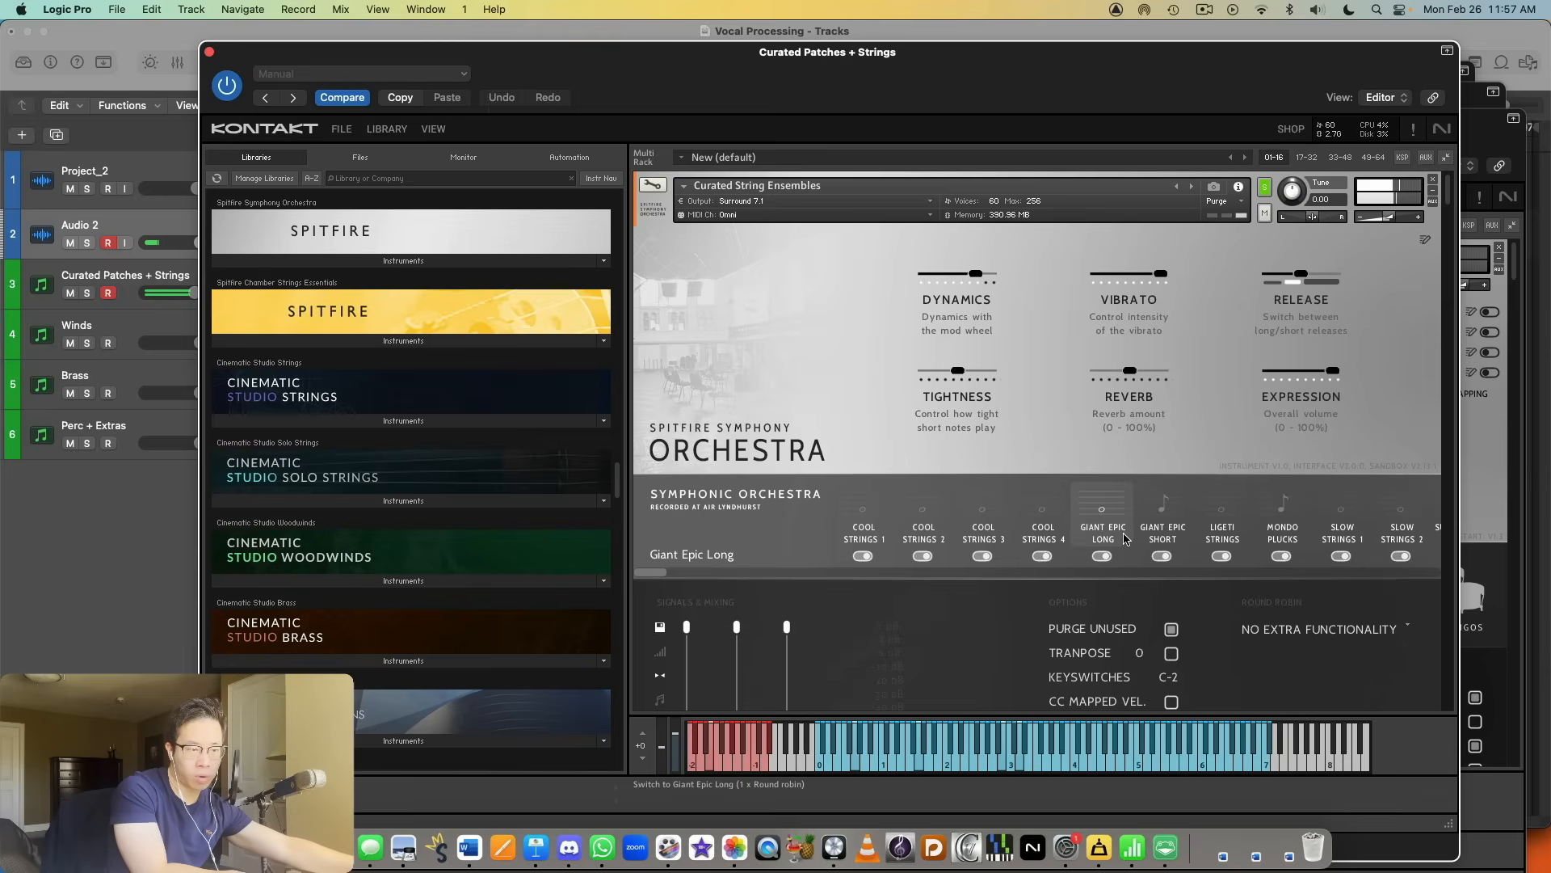
{"action": "left_click", "coordinate": [1165, 533]}
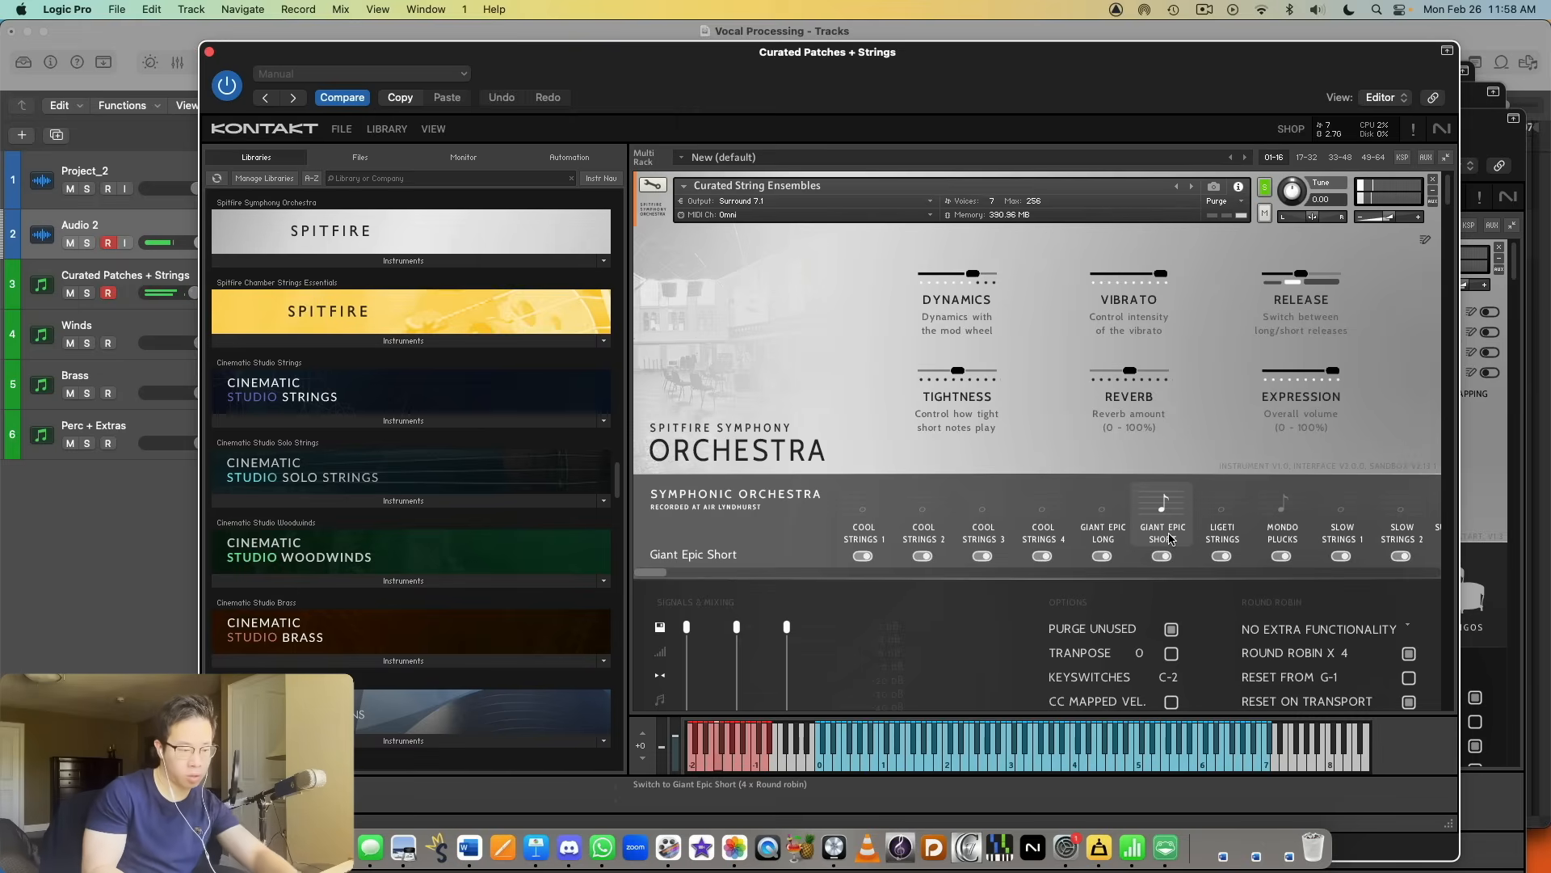
{"action": "left_click", "coordinate": [1221, 513]}
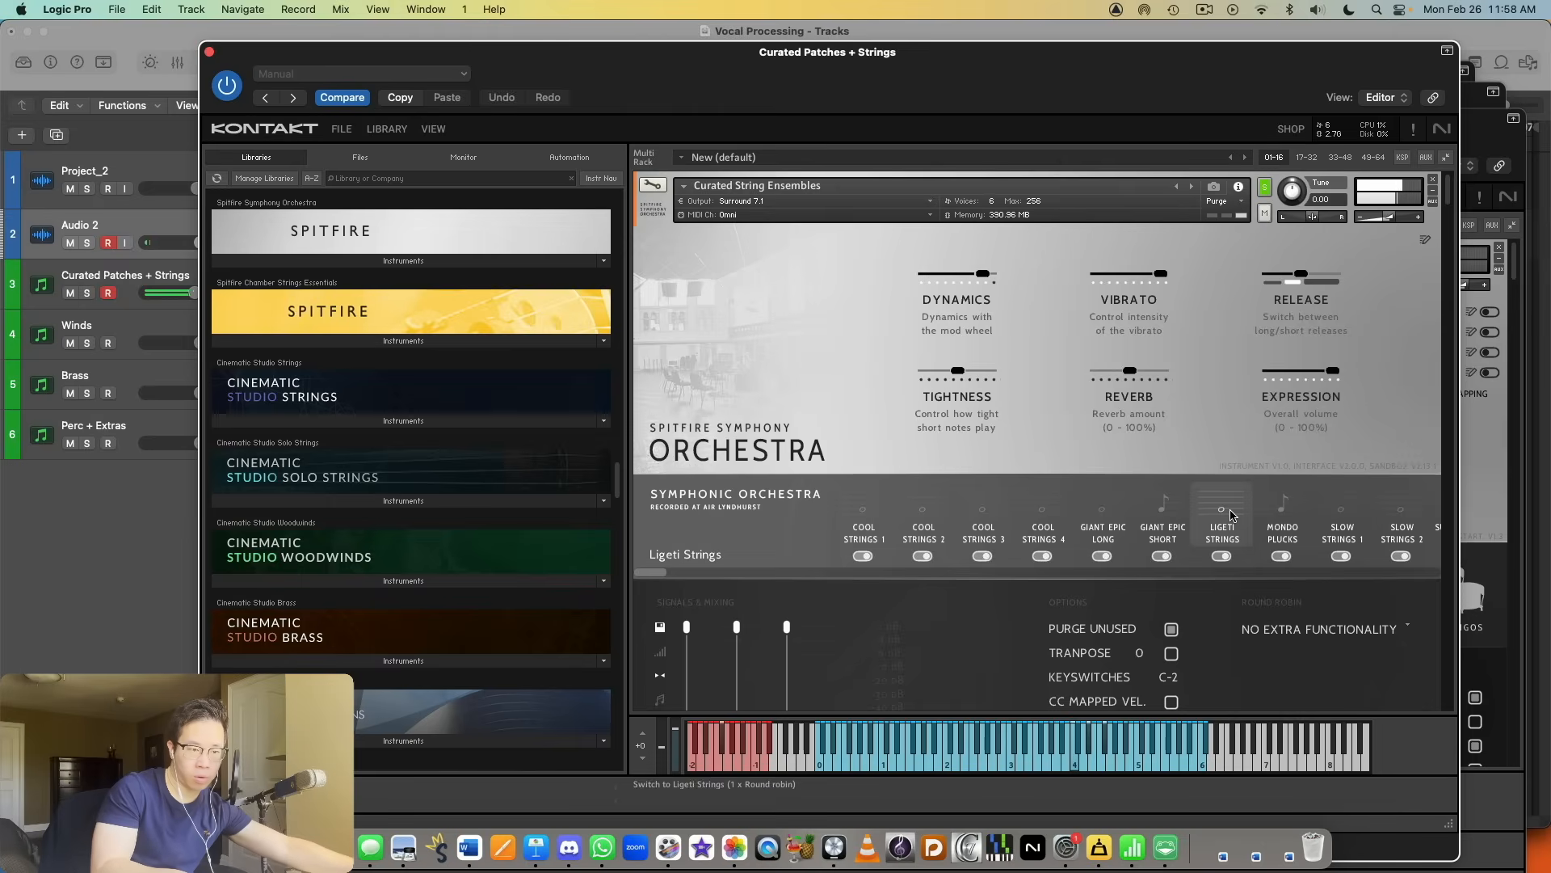
{"action": "left_click", "coordinate": [1277, 512]}
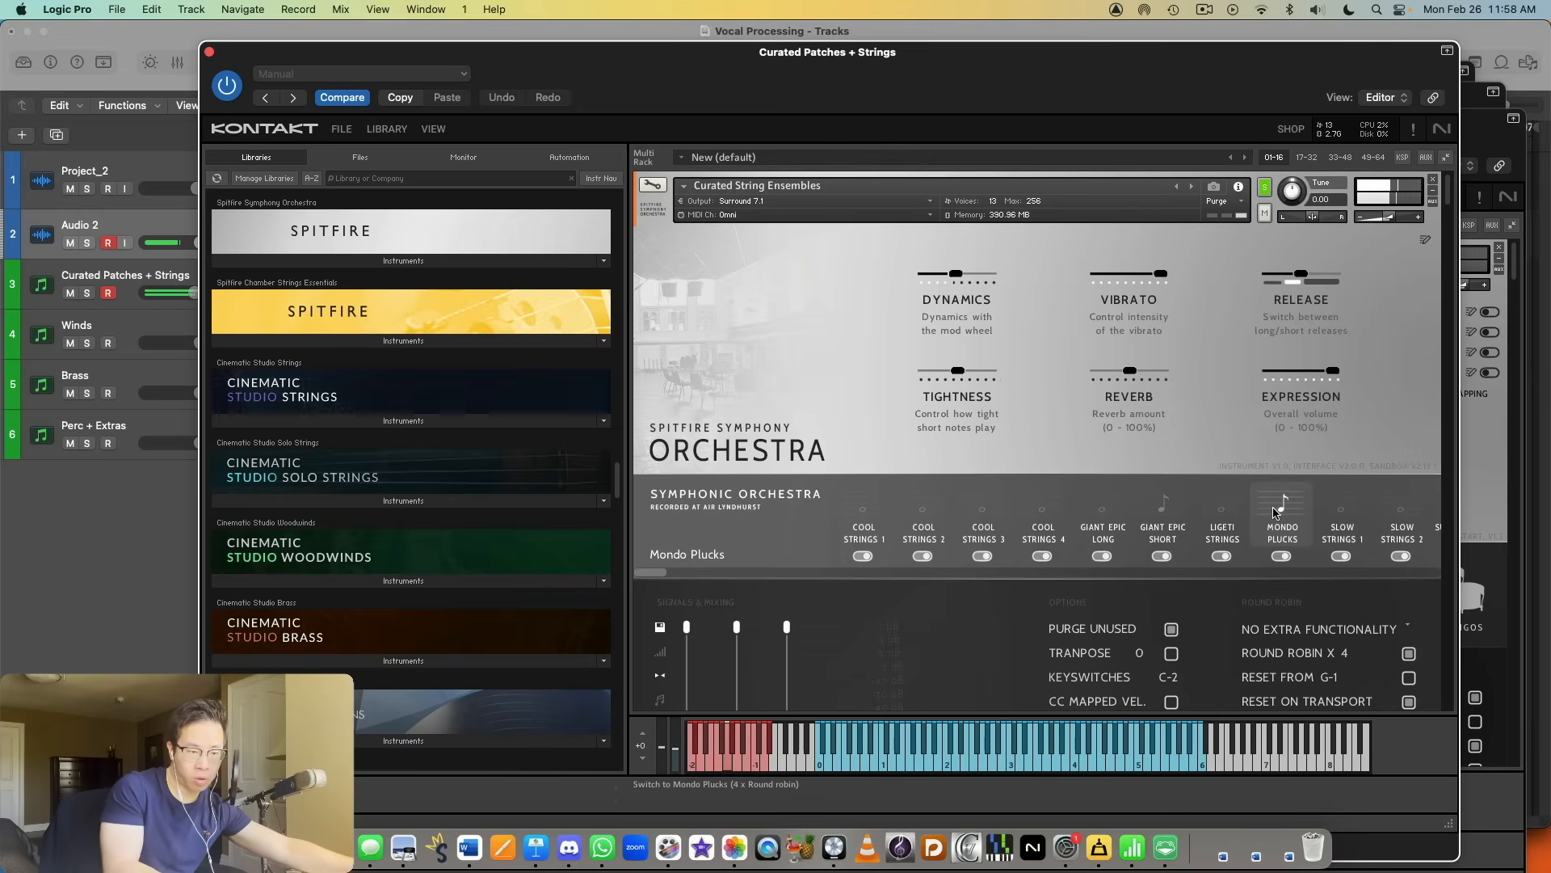
{"action": "left_click", "coordinate": [1344, 523]}
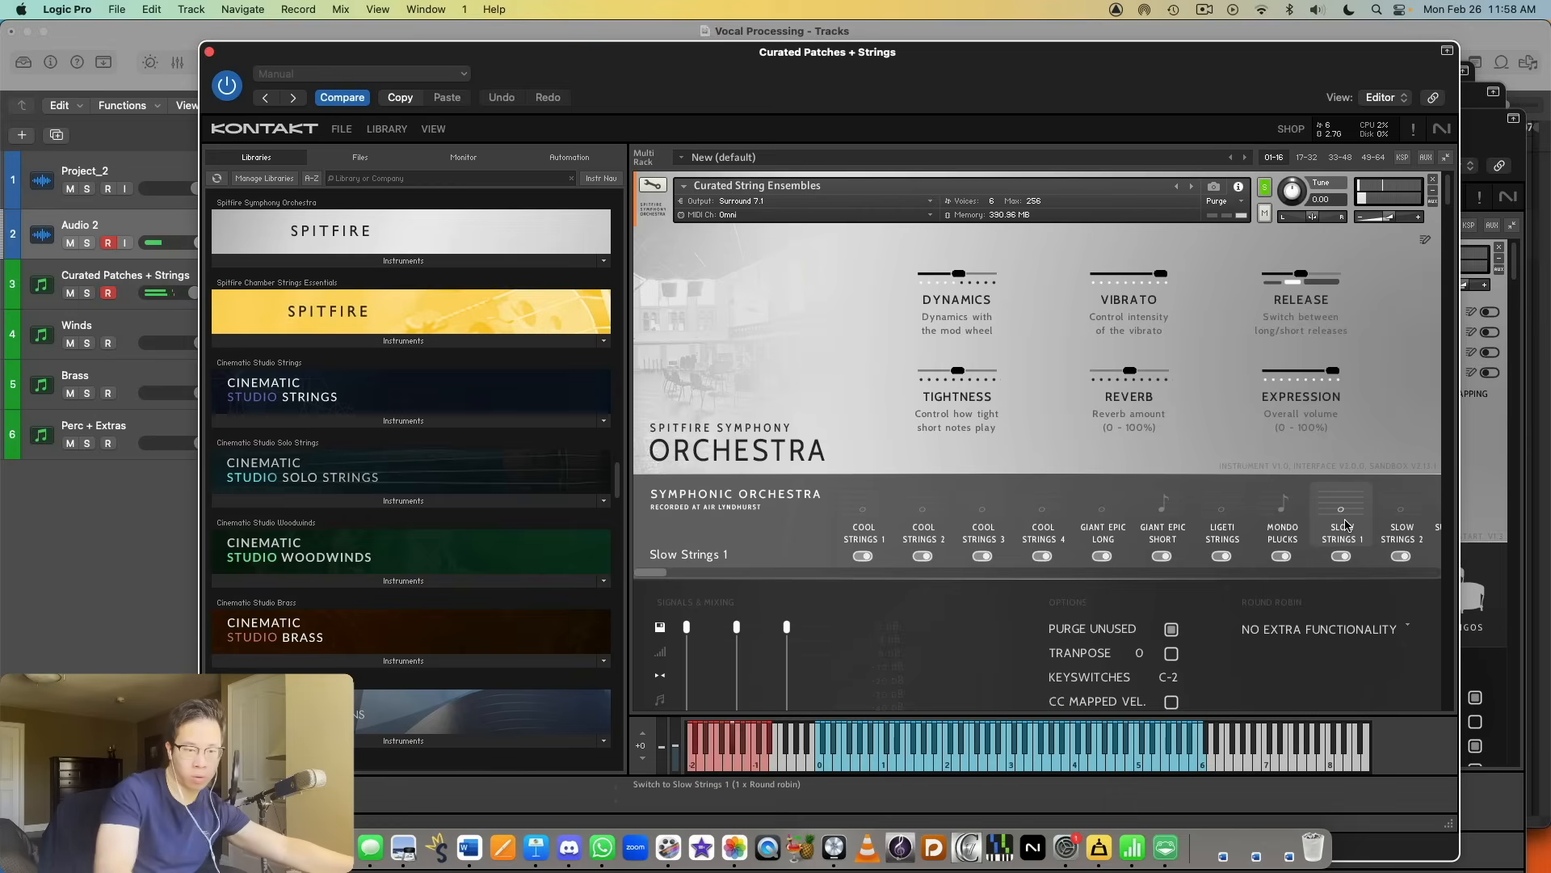
Step: Audition the Super Slow Strings 1 and Slow Cool Strings 4 articulations in Curated String Ensembles
{"action": "scroll", "coordinate": [670, 583], "scroll_direction": "right", "scroll_amount": 10}
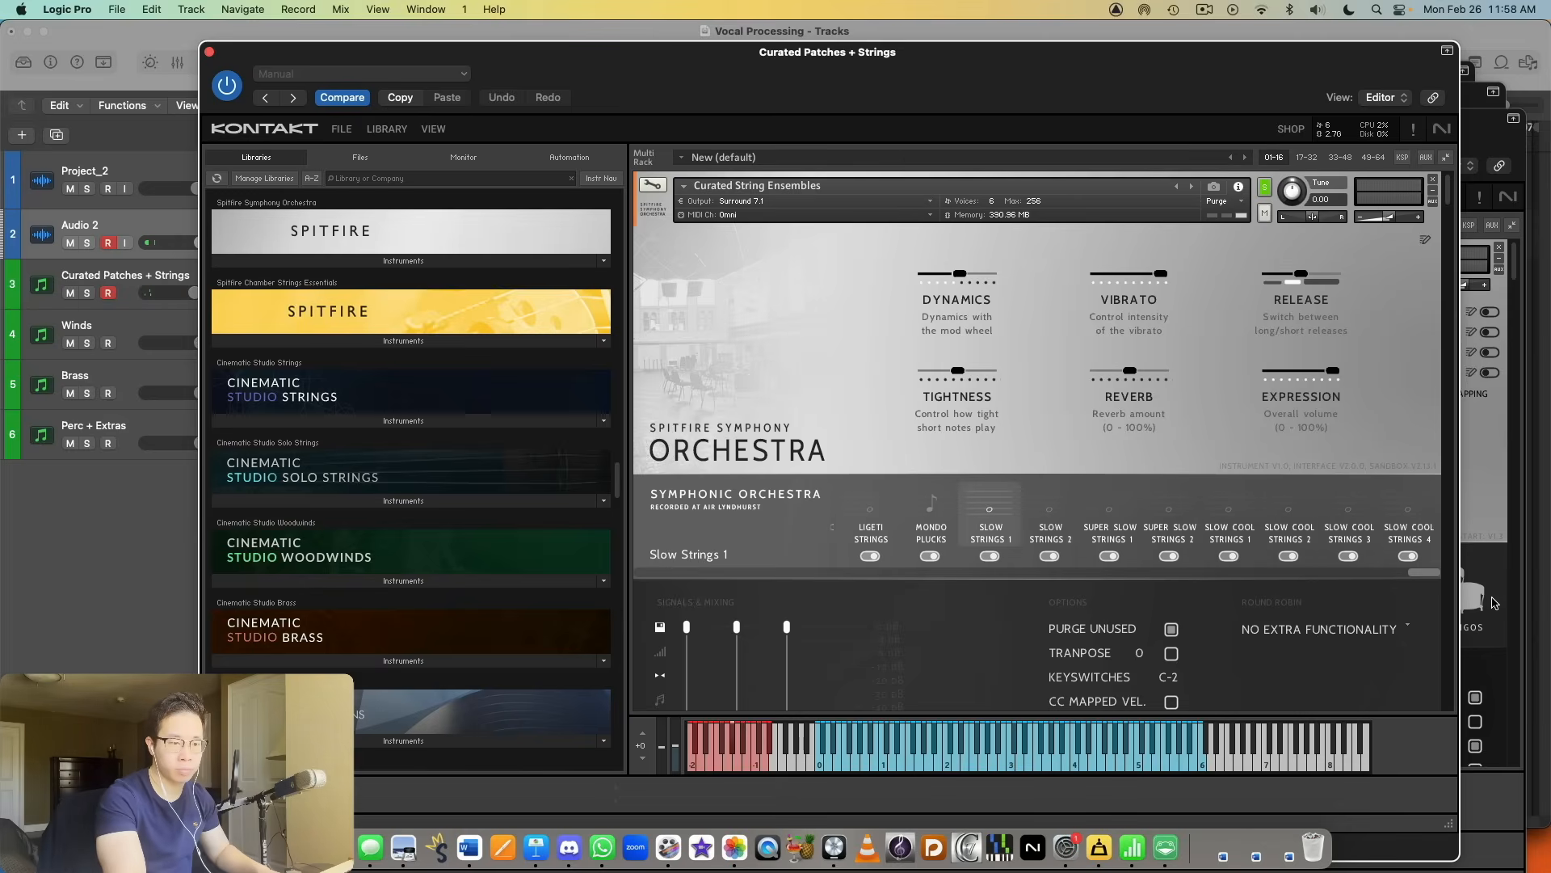
{"action": "left_click", "coordinate": [1131, 529]}
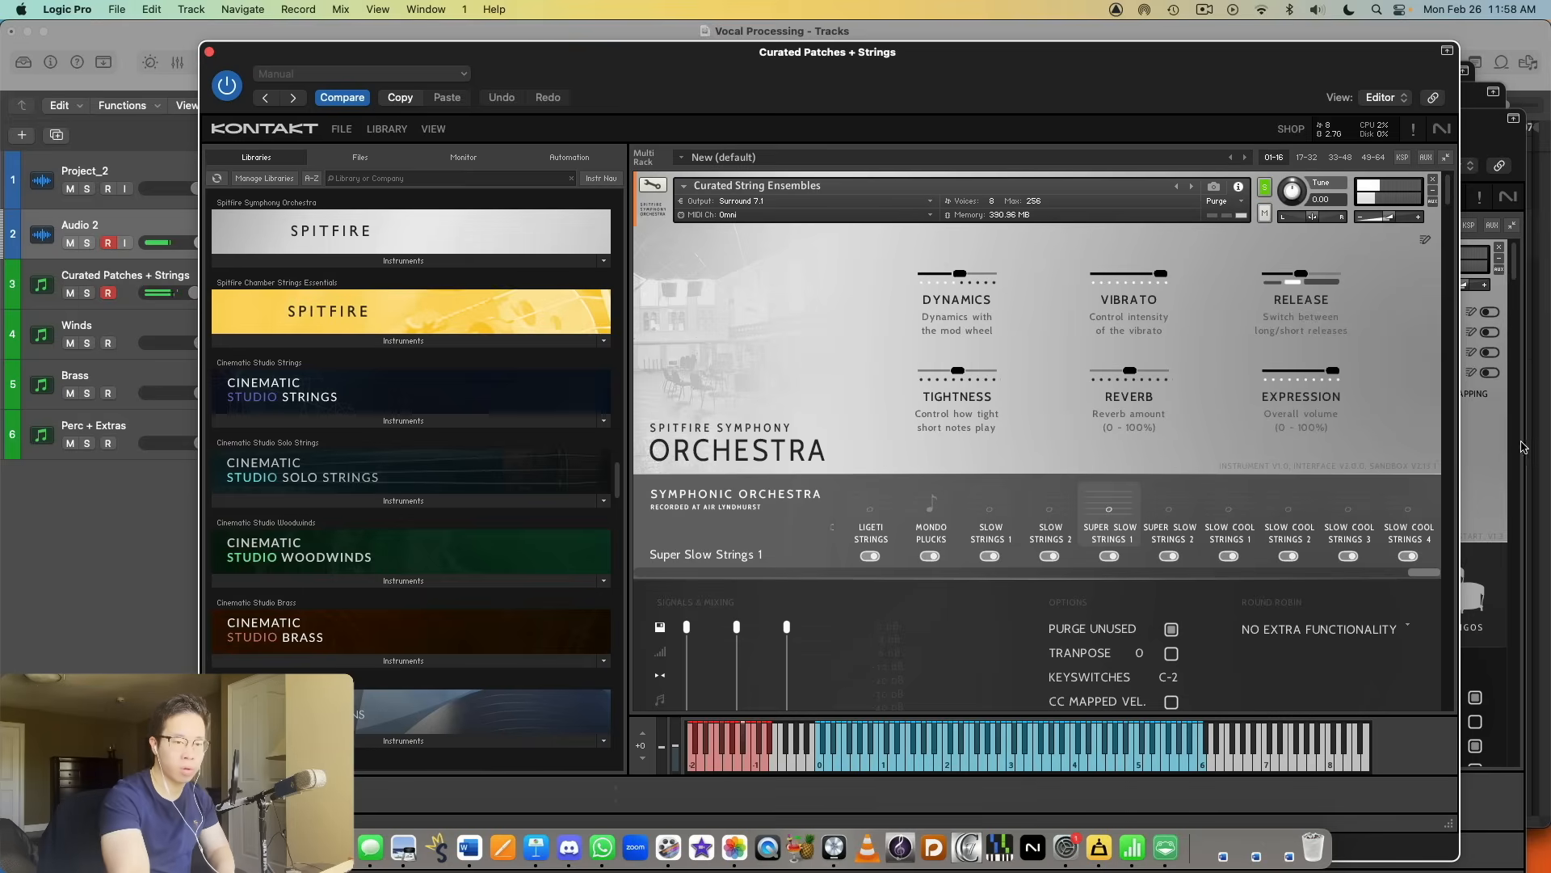
{"action": "left_click", "coordinate": [1401, 530]}
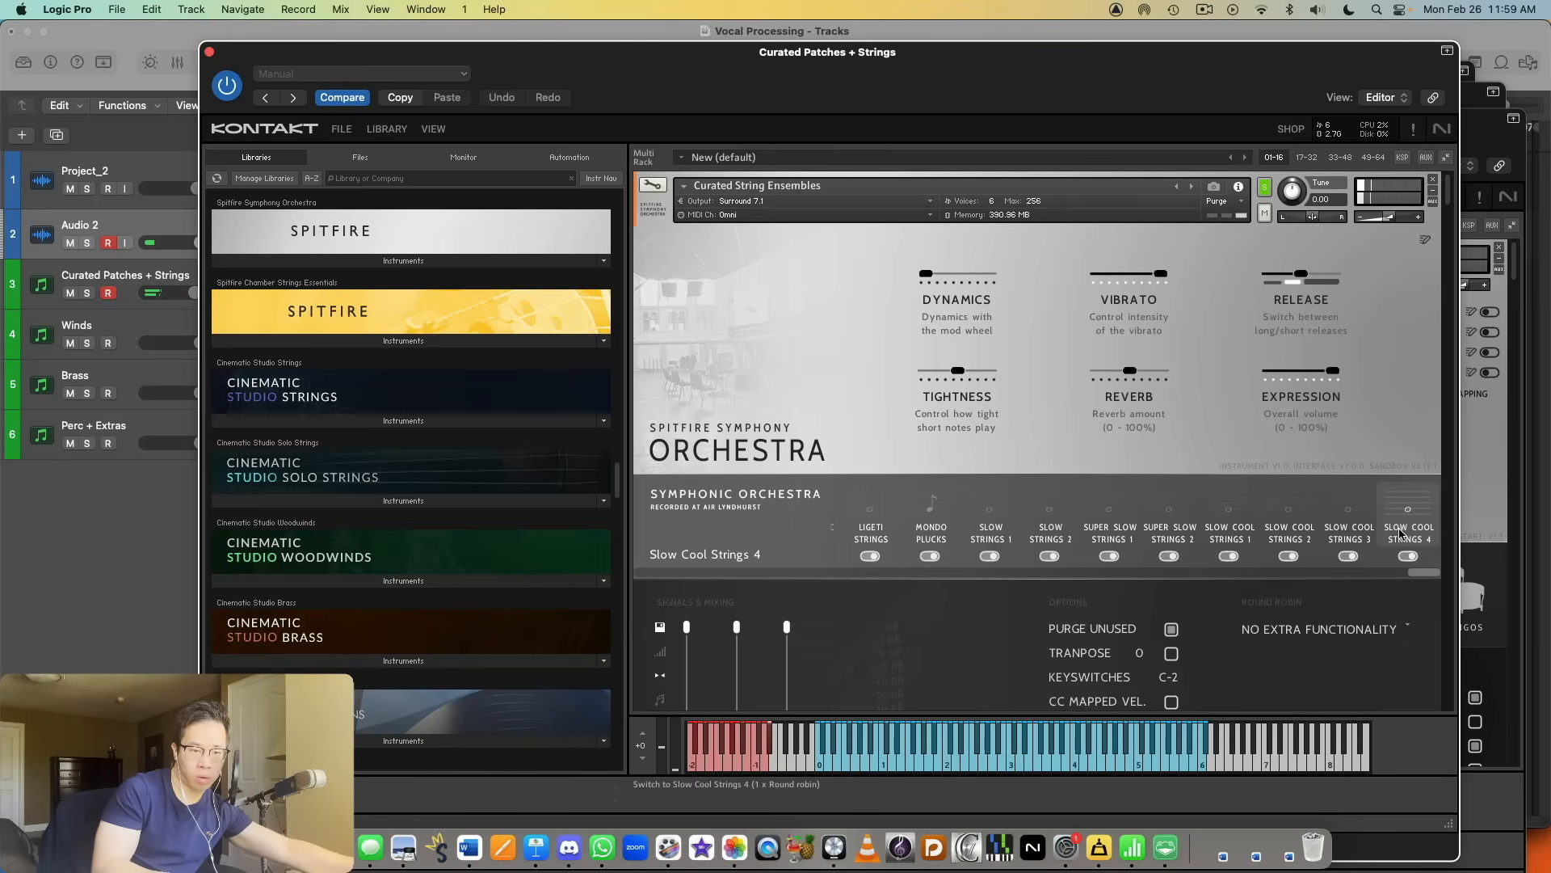
Step: Solo the Curated Woodwind Ensembles instrument in the rack
{"action": "scroll", "coordinate": [1402, 534], "scroll_direction": "down", "scroll_amount": 10}
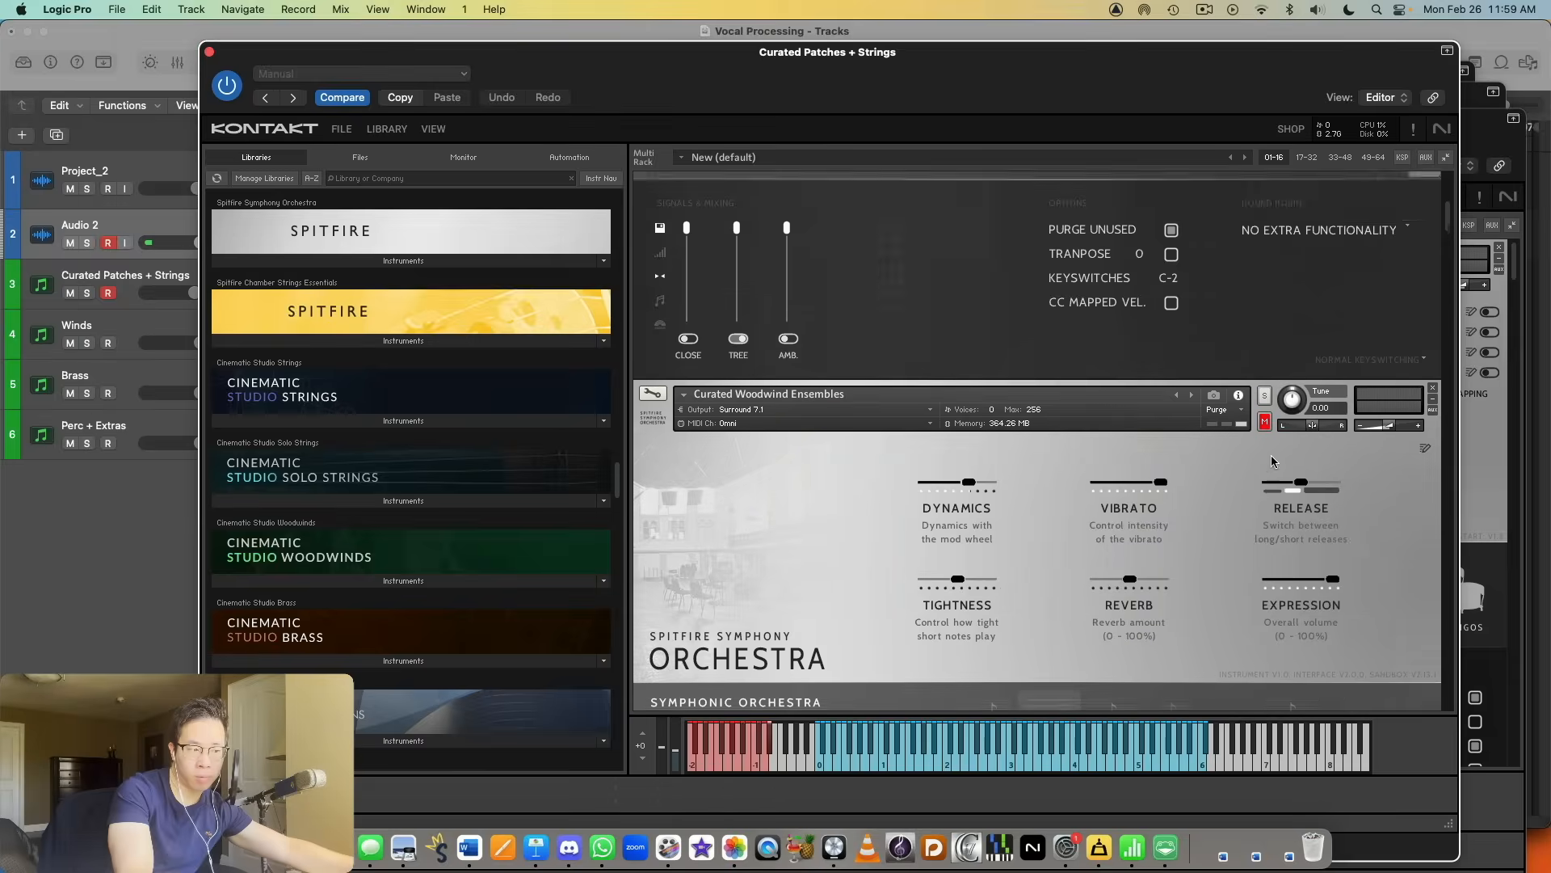
{"action": "left_click", "coordinate": [1264, 345]}
{"action": "scroll", "coordinate": [1267, 347], "scroll_direction": "down", "scroll_amount": 3}
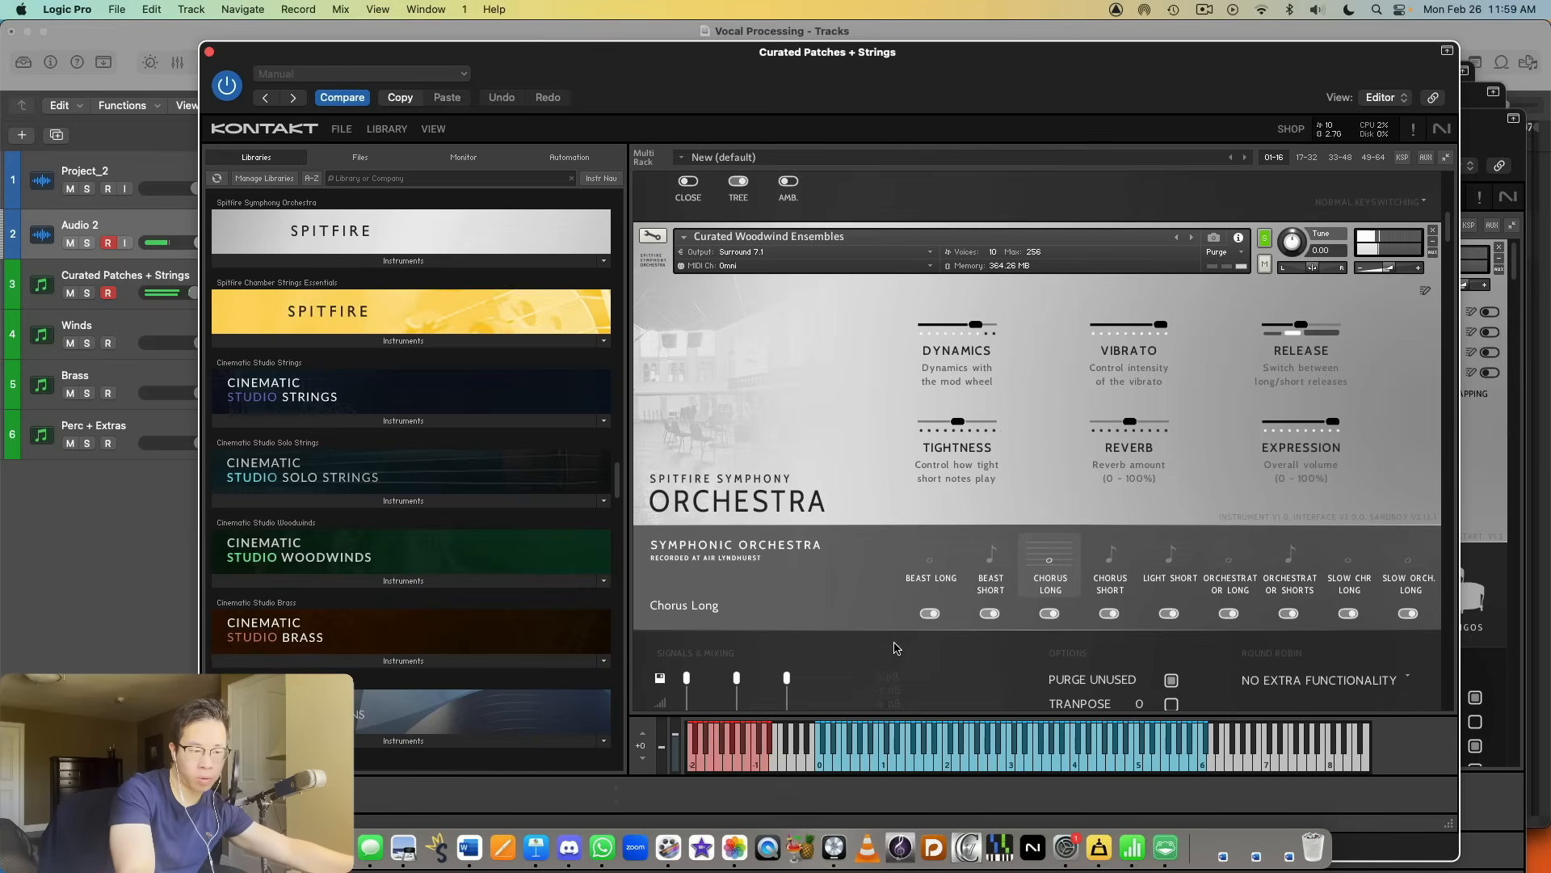
Step: Audition the Beast Long, Beast Short, Chorus Short and Light Short articulations in Curated Woodwind Ensembles
{"action": "left_click", "coordinate": [919, 577]}
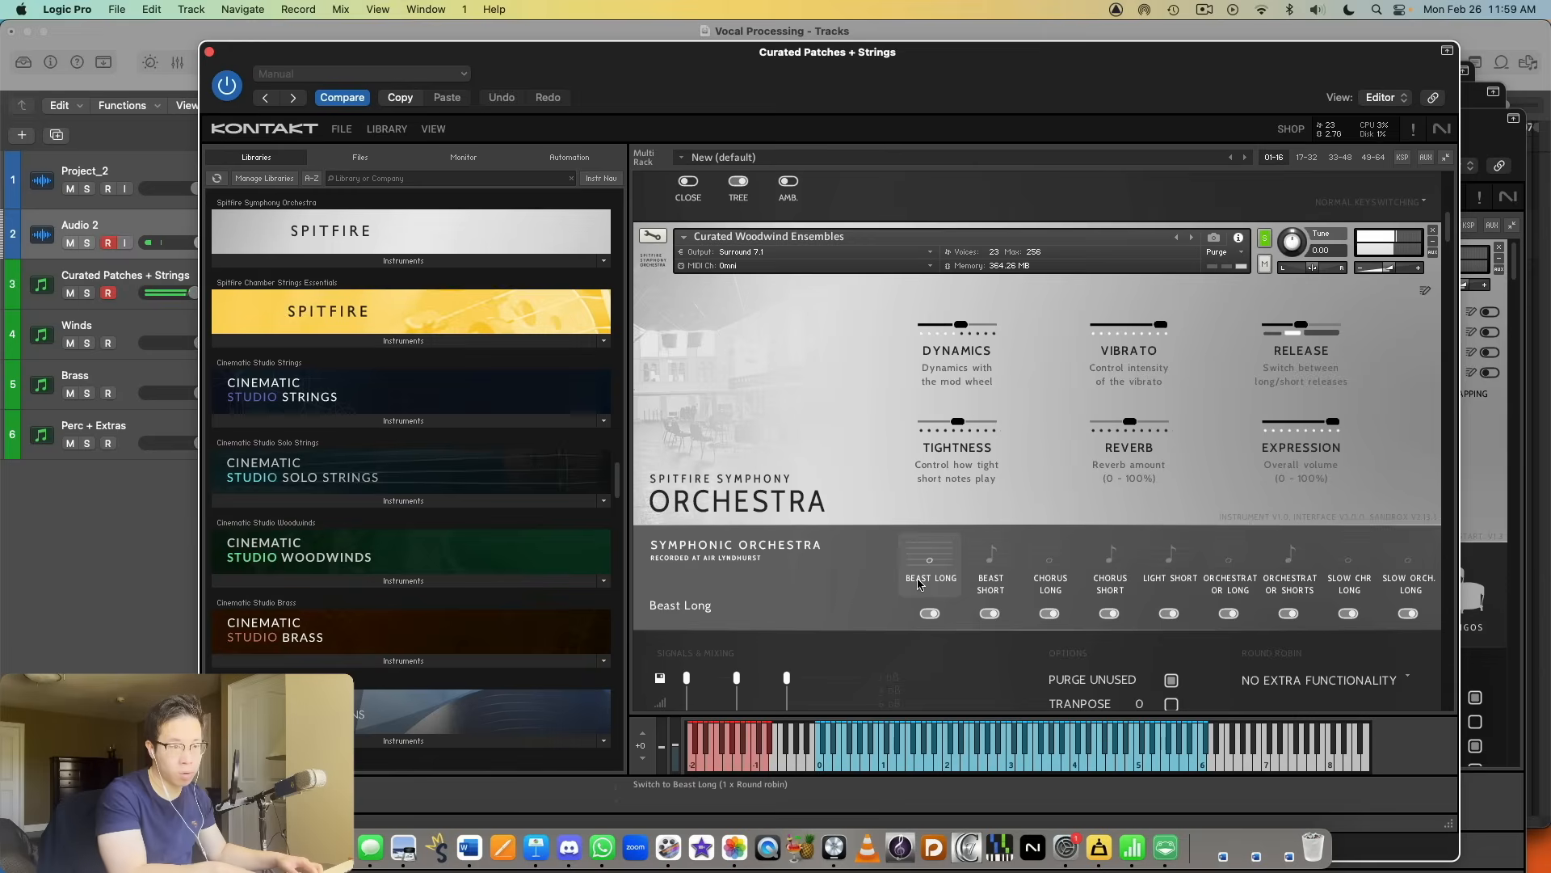
{"action": "left_click", "coordinate": [984, 563]}
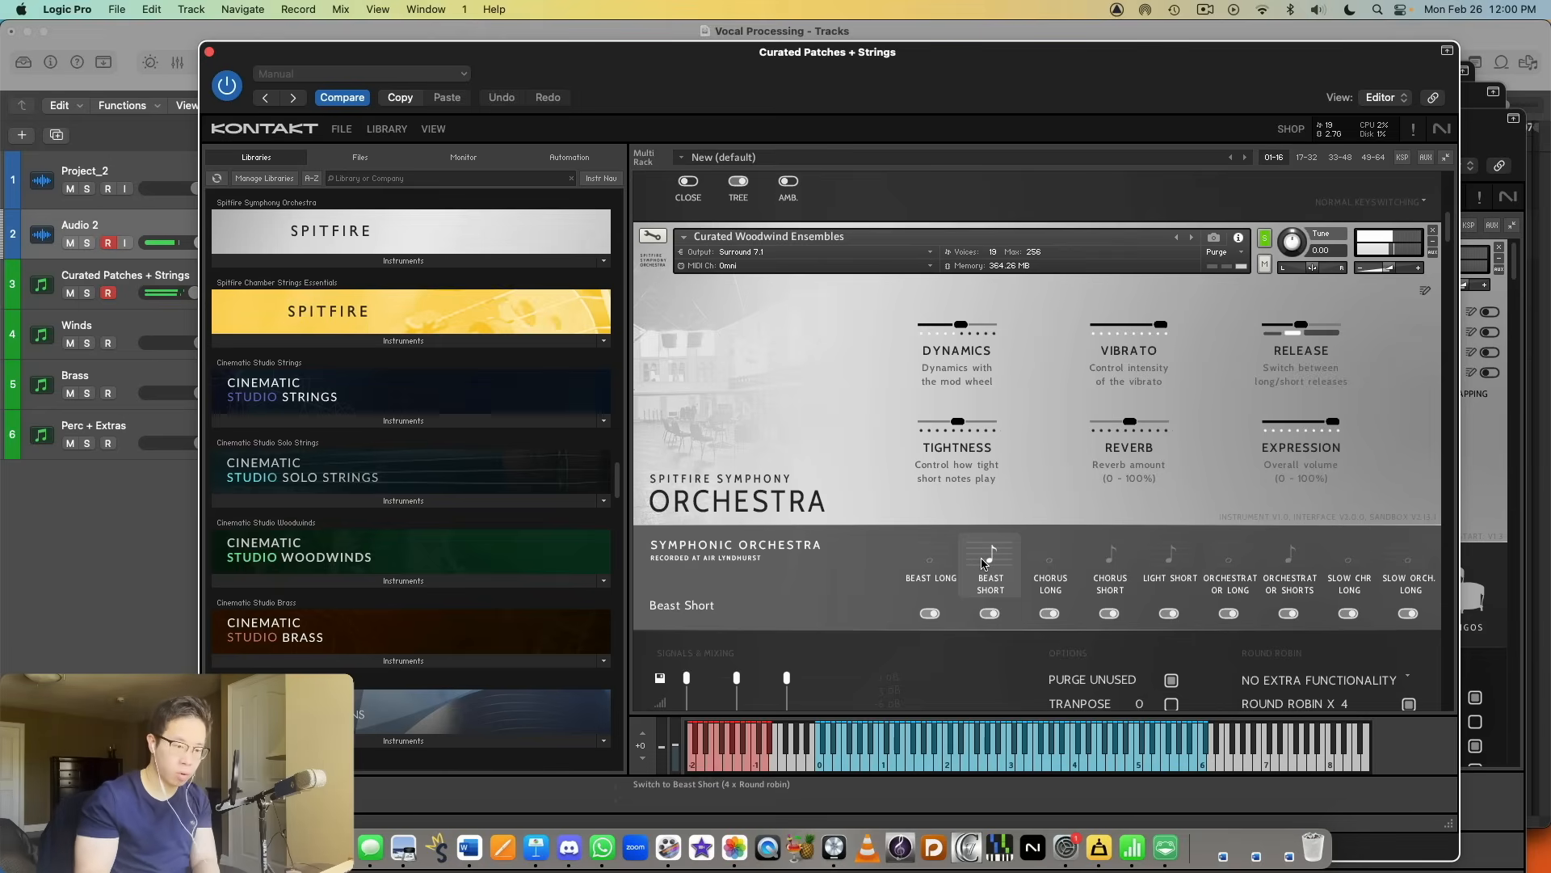
{"action": "left_click", "coordinate": [1099, 577]}
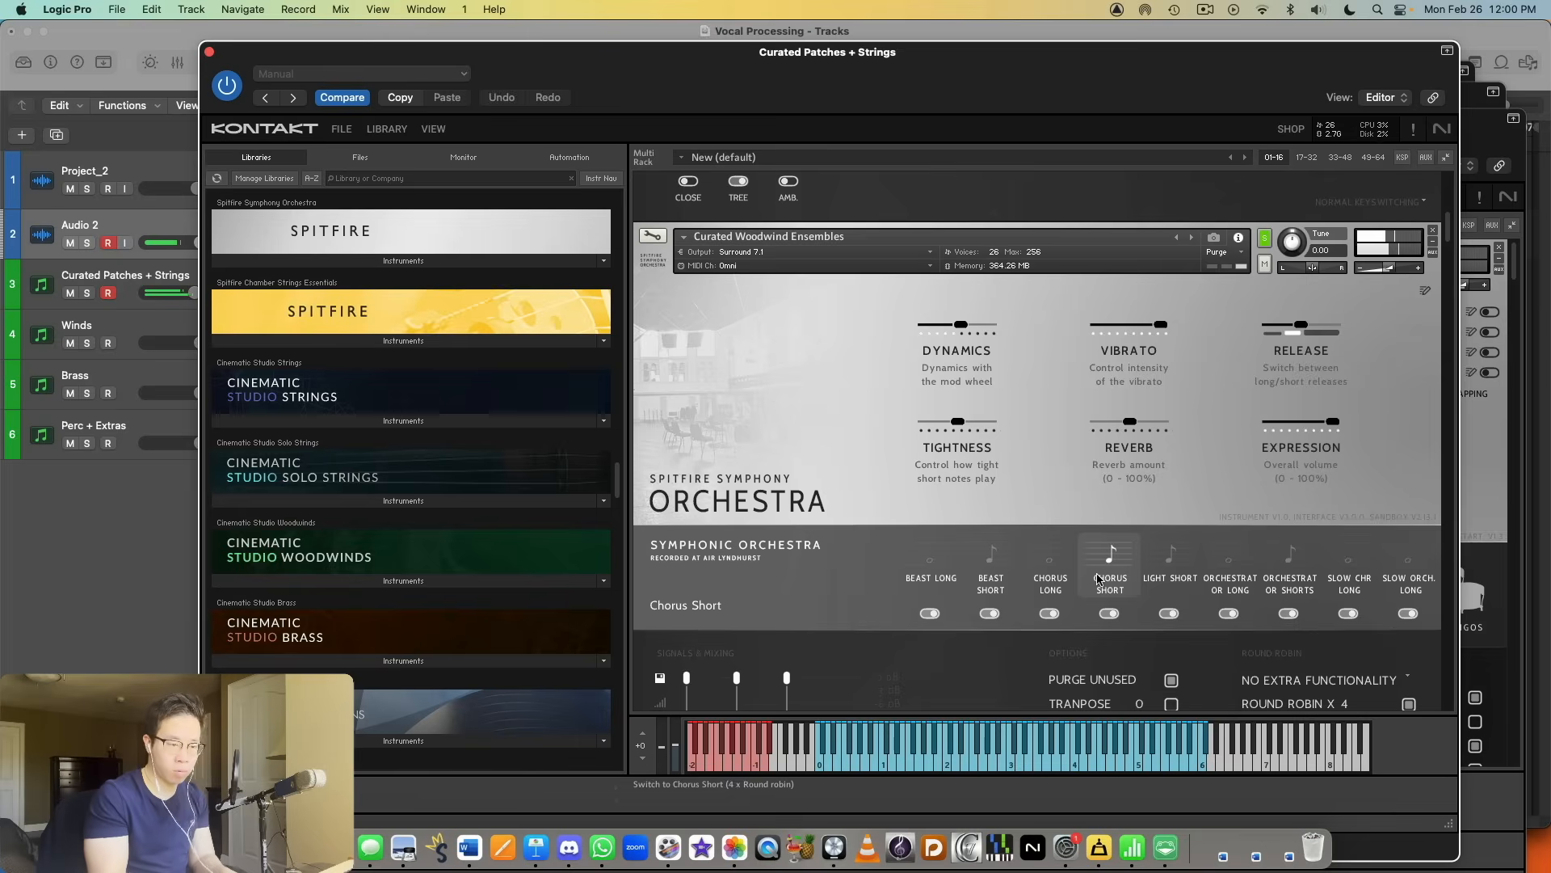
{"action": "left_click", "coordinate": [1204, 570]}
{"action": "left_click", "coordinate": [1178, 578]}
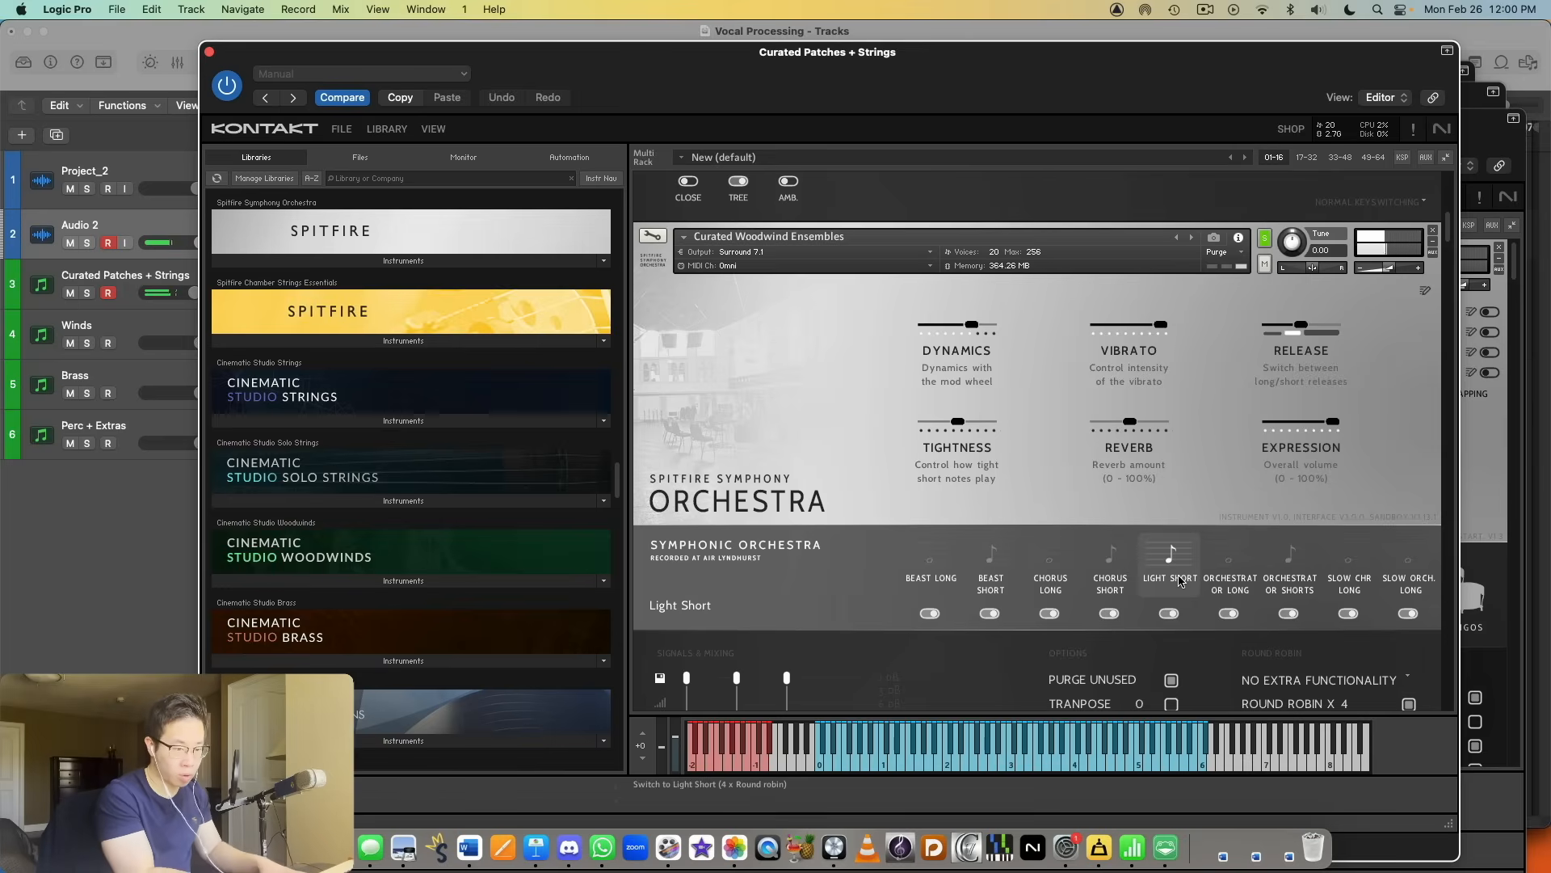
Step: Audition the Orchestrator Long, Orchestrator Shorts, Slow Chr Long and Slow Orch. Long articulations in Curated Woodwind Ensembles
{"action": "left_click", "coordinate": [1232, 559]}
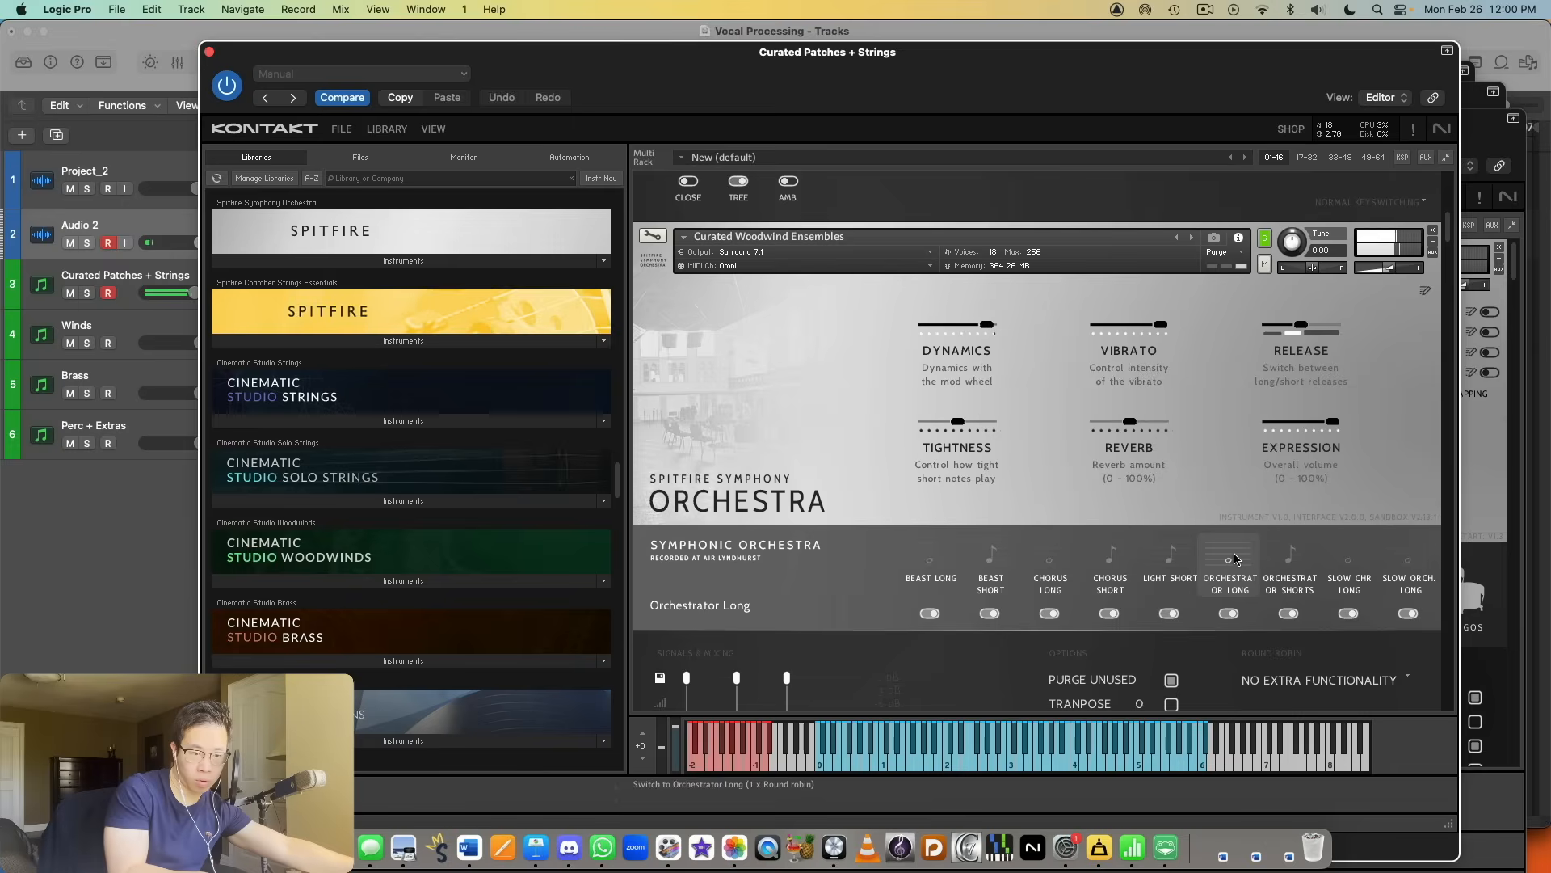
{"action": "left_click", "coordinate": [1270, 577]}
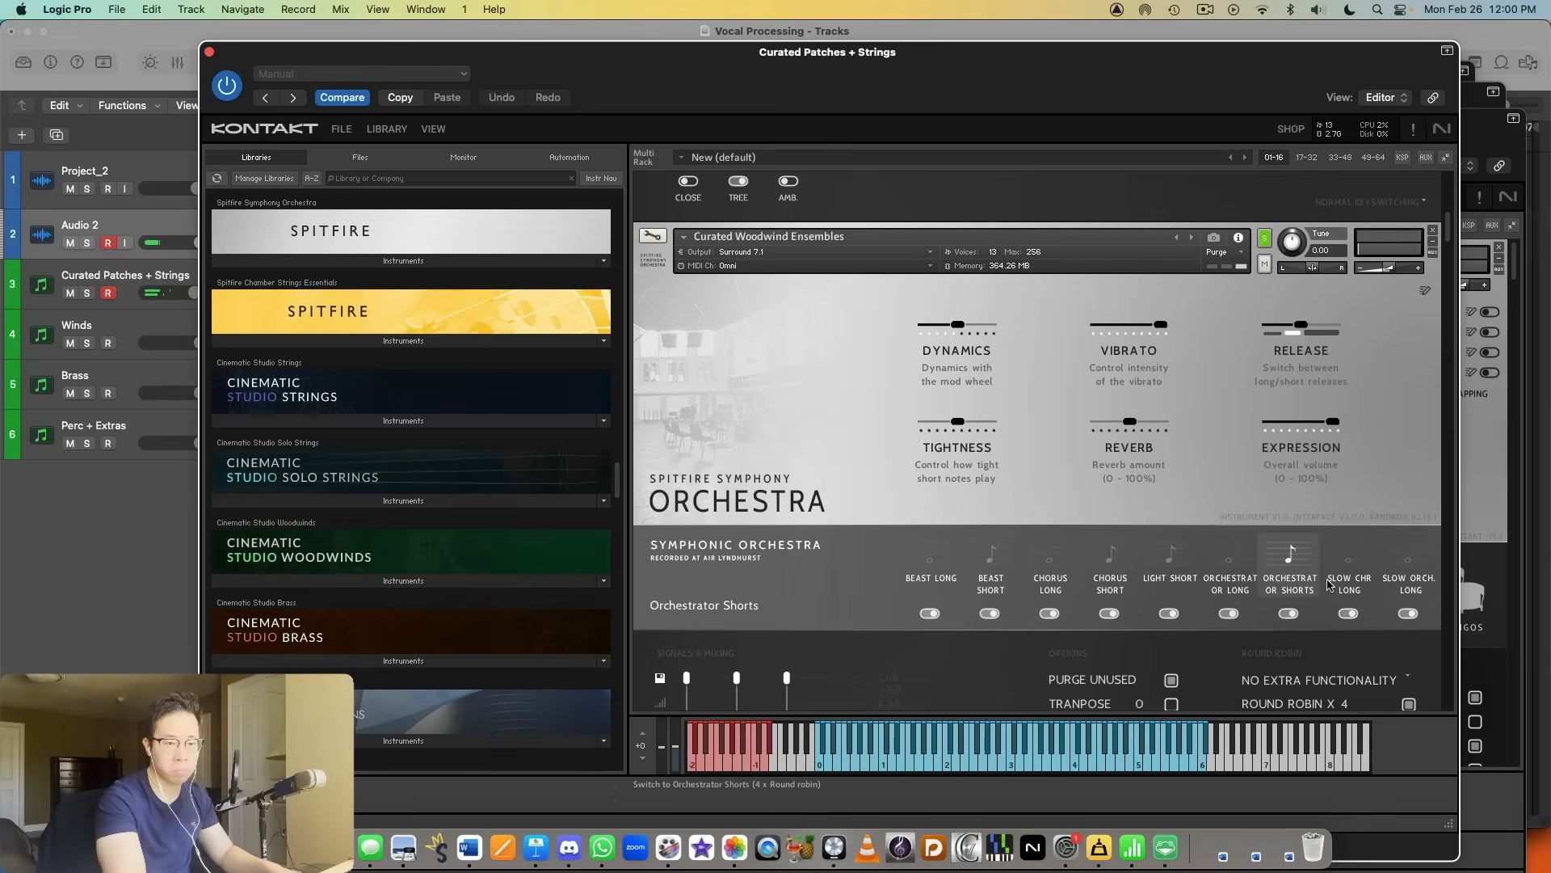
{"action": "left_click", "coordinate": [1367, 580]}
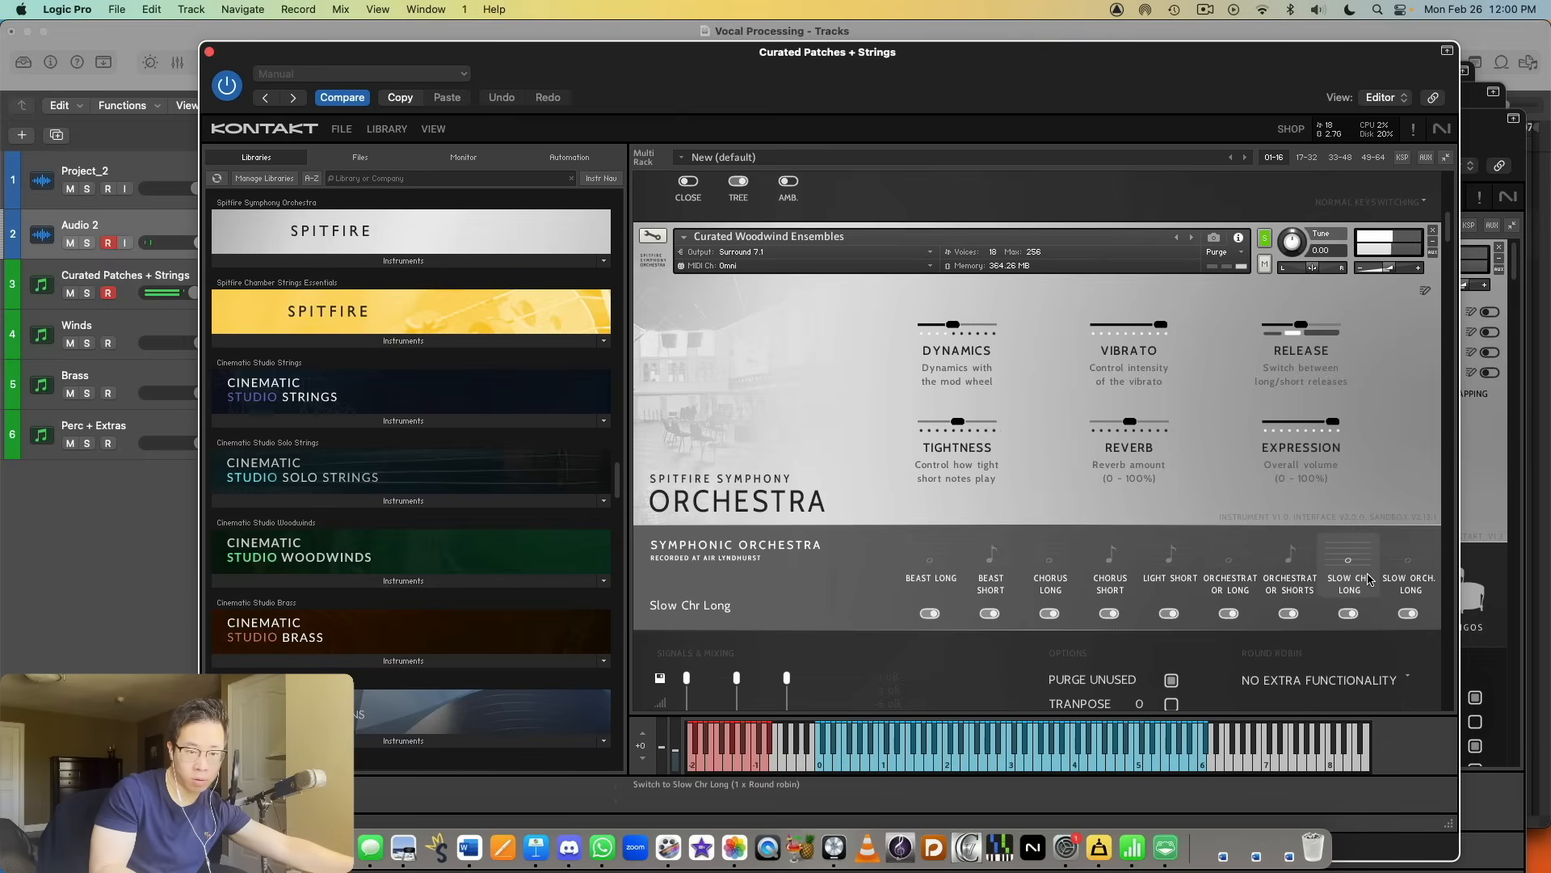
{"action": "left_click", "coordinate": [1406, 590]}
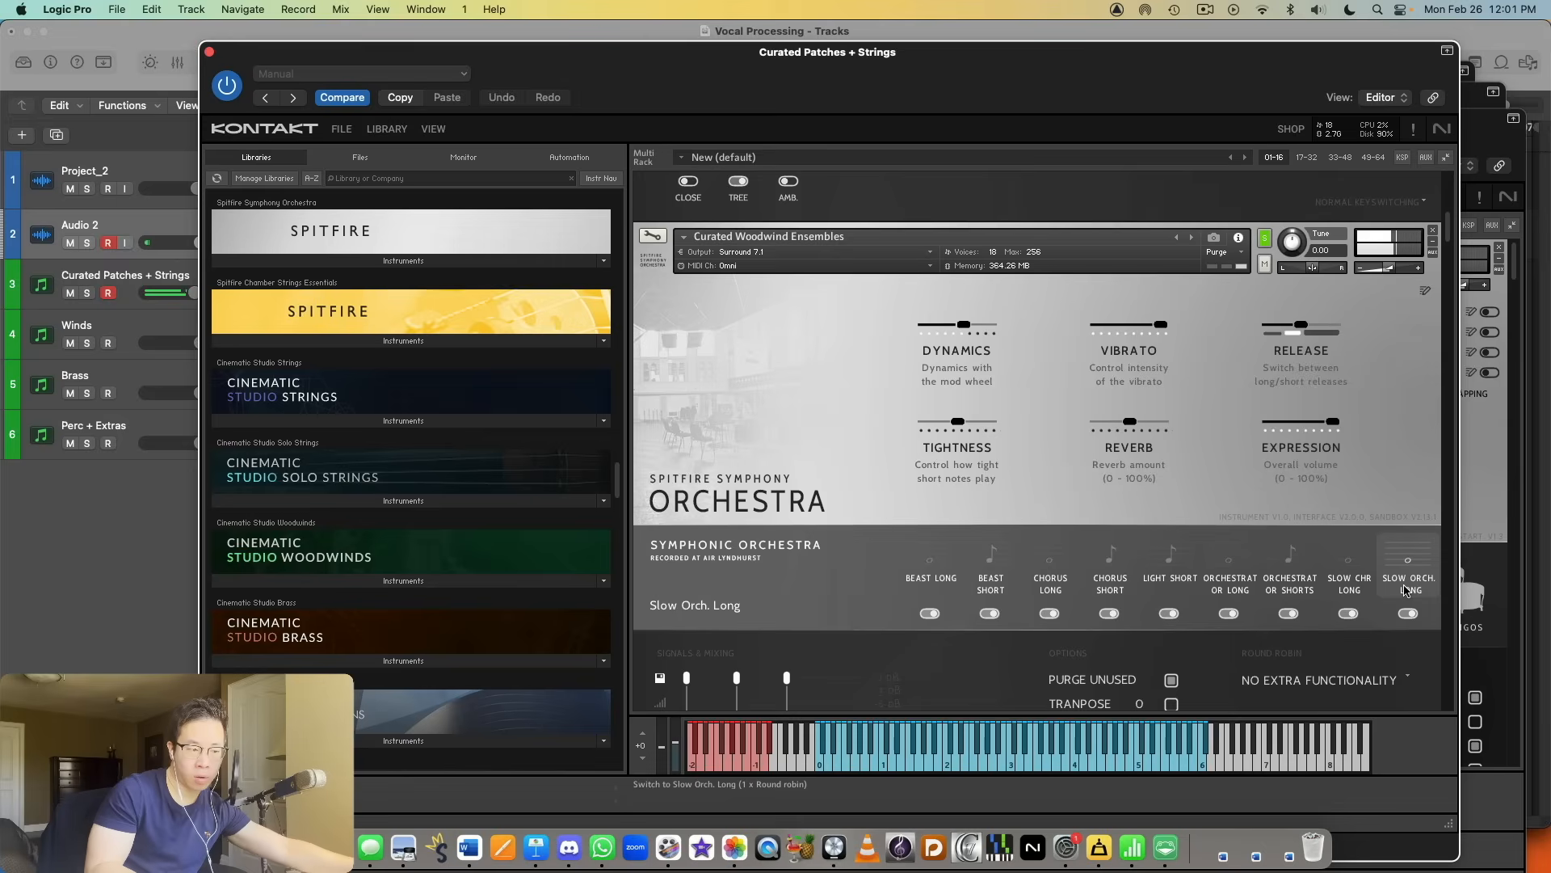
Step: Solo the Curated Brass Ensembles instrument in the rack
{"action": "scroll", "coordinate": [811, 588], "scroll_direction": "down", "scroll_amount": 6}
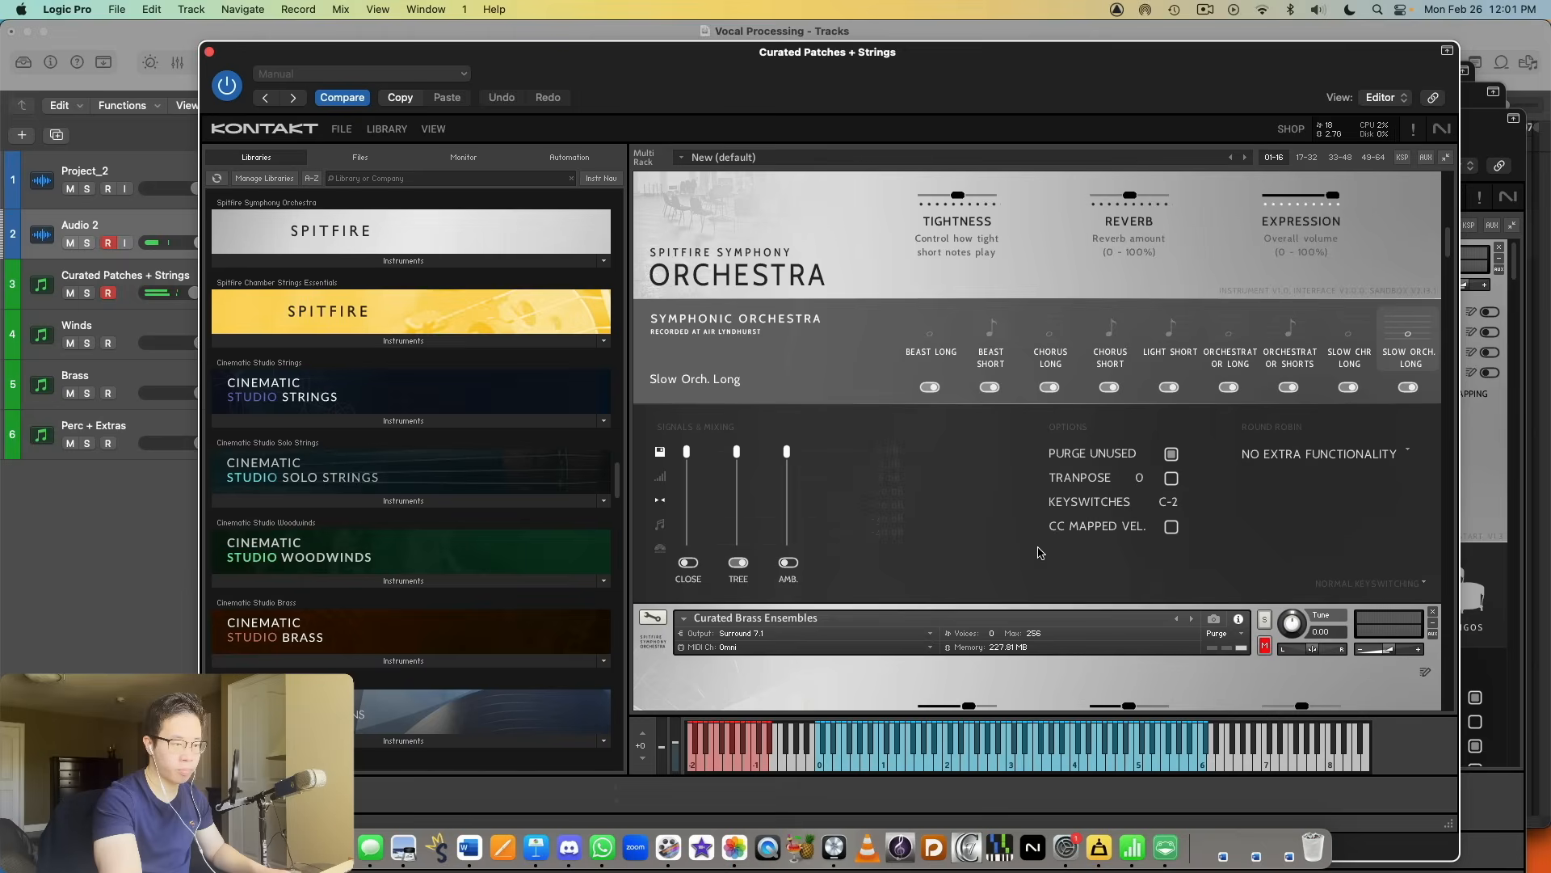
{"action": "scroll", "coordinate": [811, 588], "scroll_direction": "down", "scroll_amount": 10}
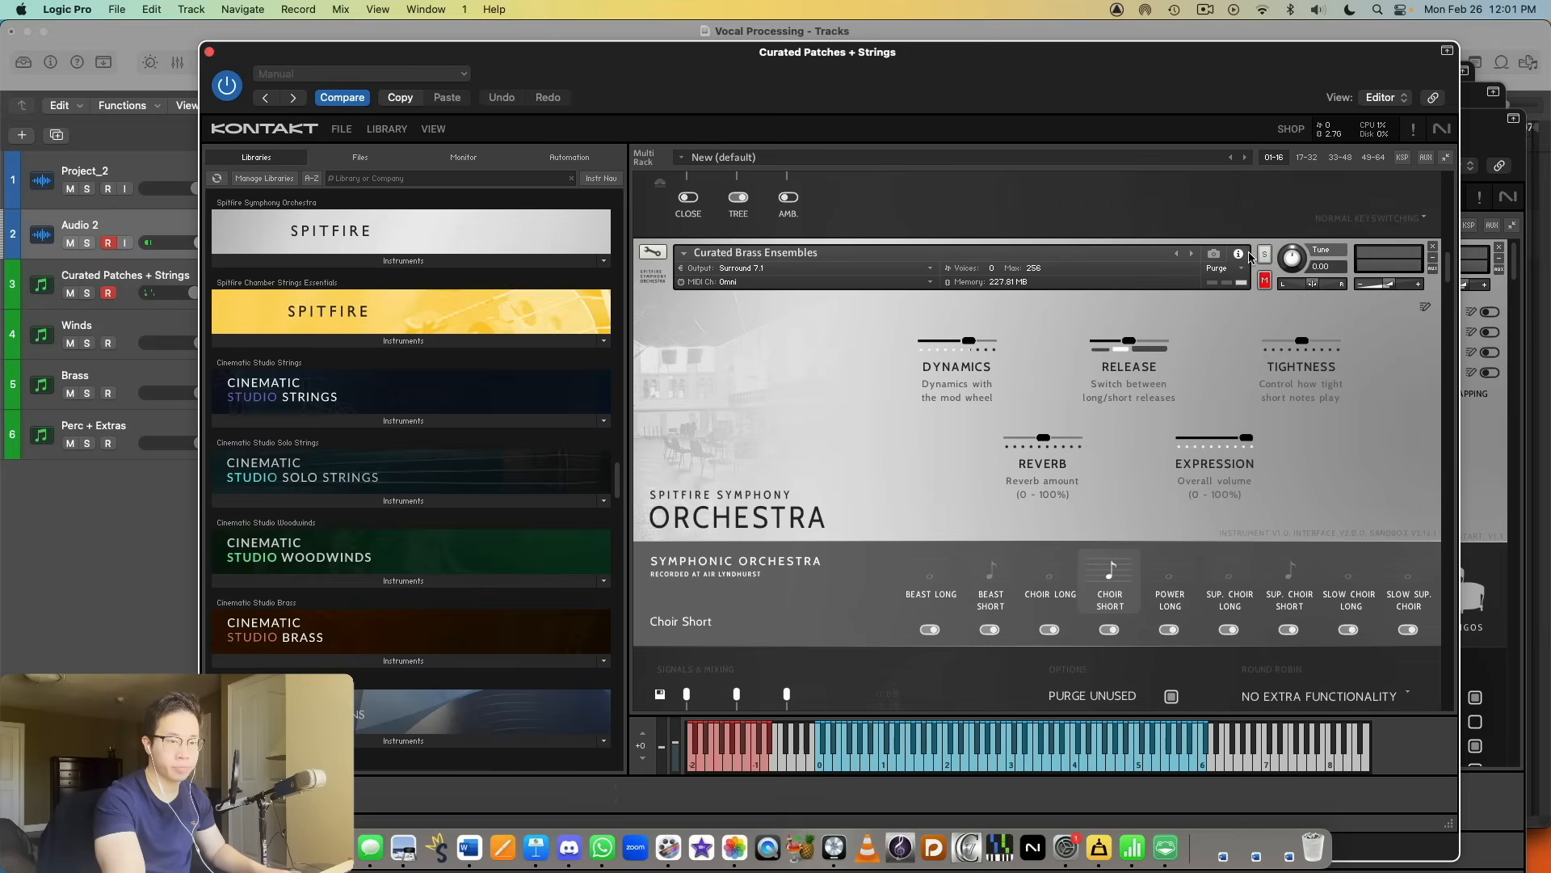
{"action": "left_click", "coordinate": [1261, 257]}
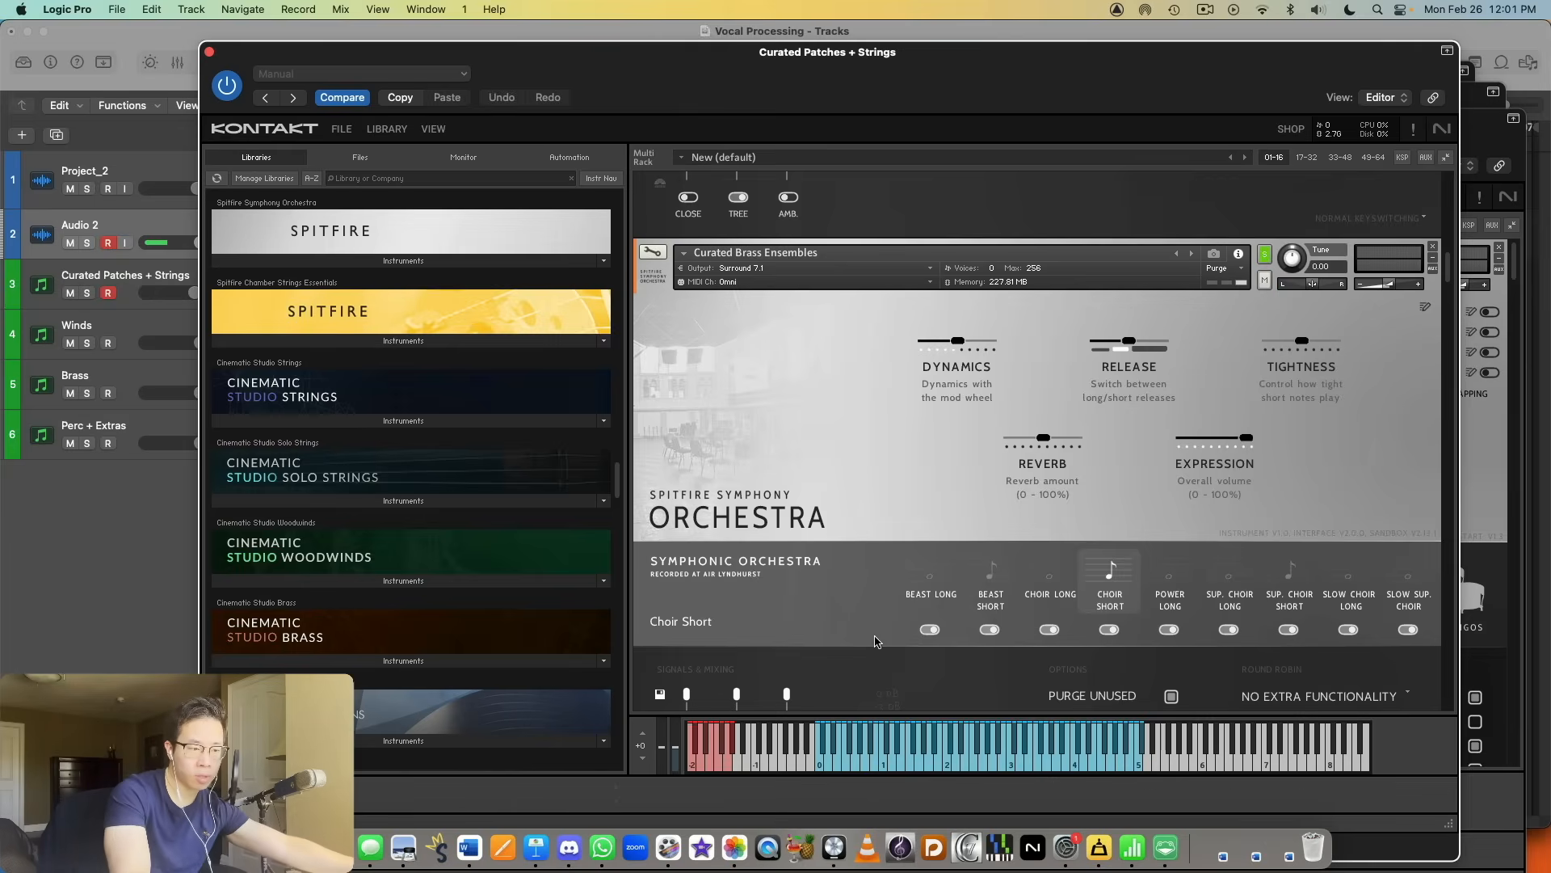
Step: Audition the Beast Long, Beast Short, Choir Long and Choir Short articulations in Curated Brass Ensembles
{"action": "left_click", "coordinate": [944, 601]}
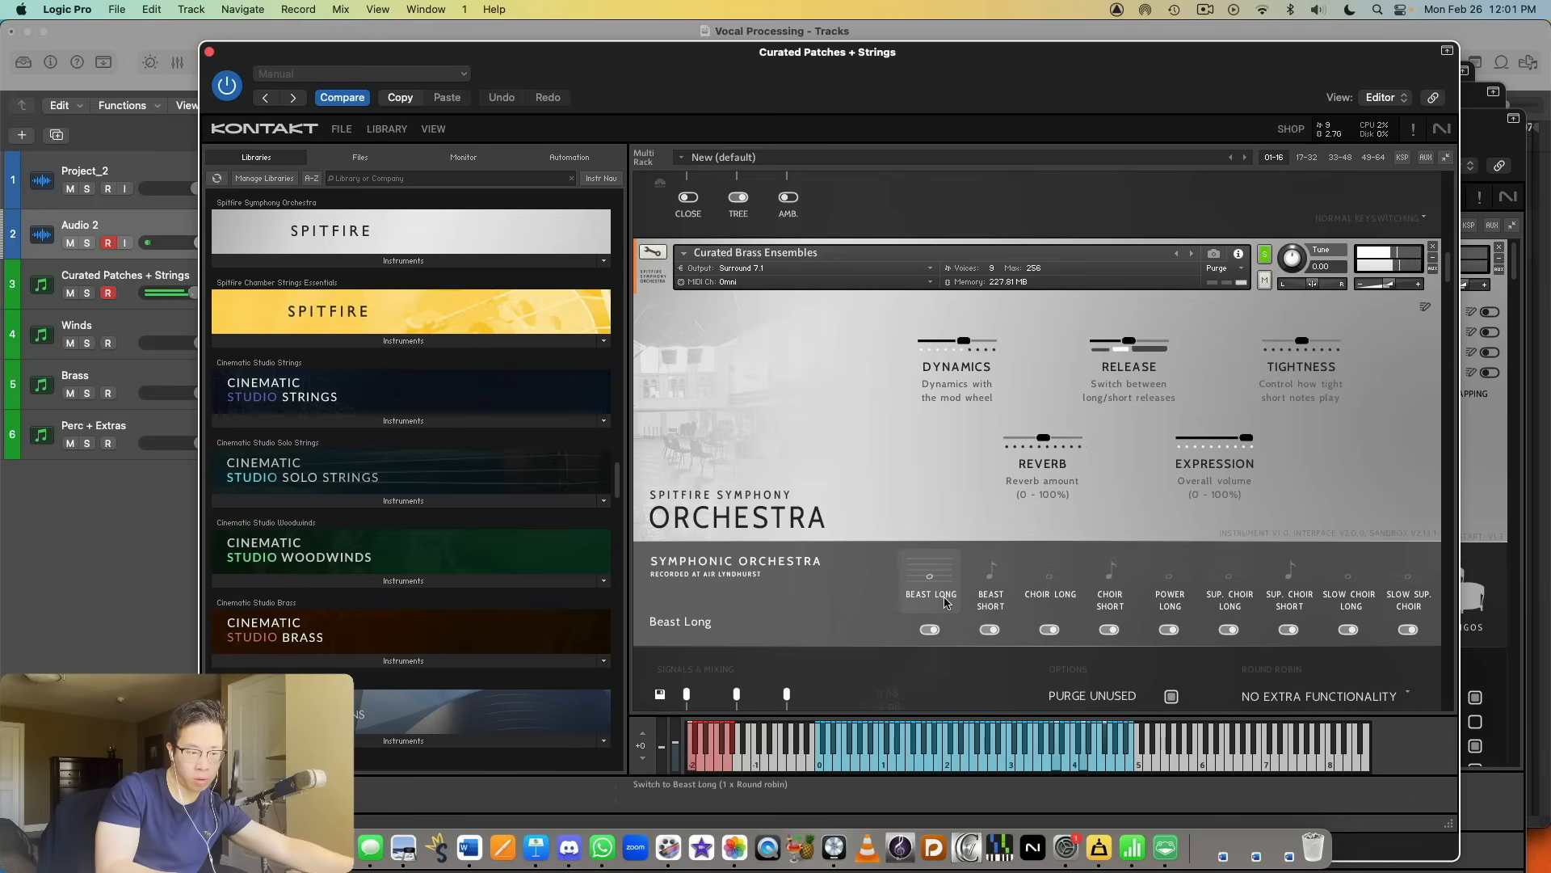
{"action": "left_click", "coordinate": [980, 581]}
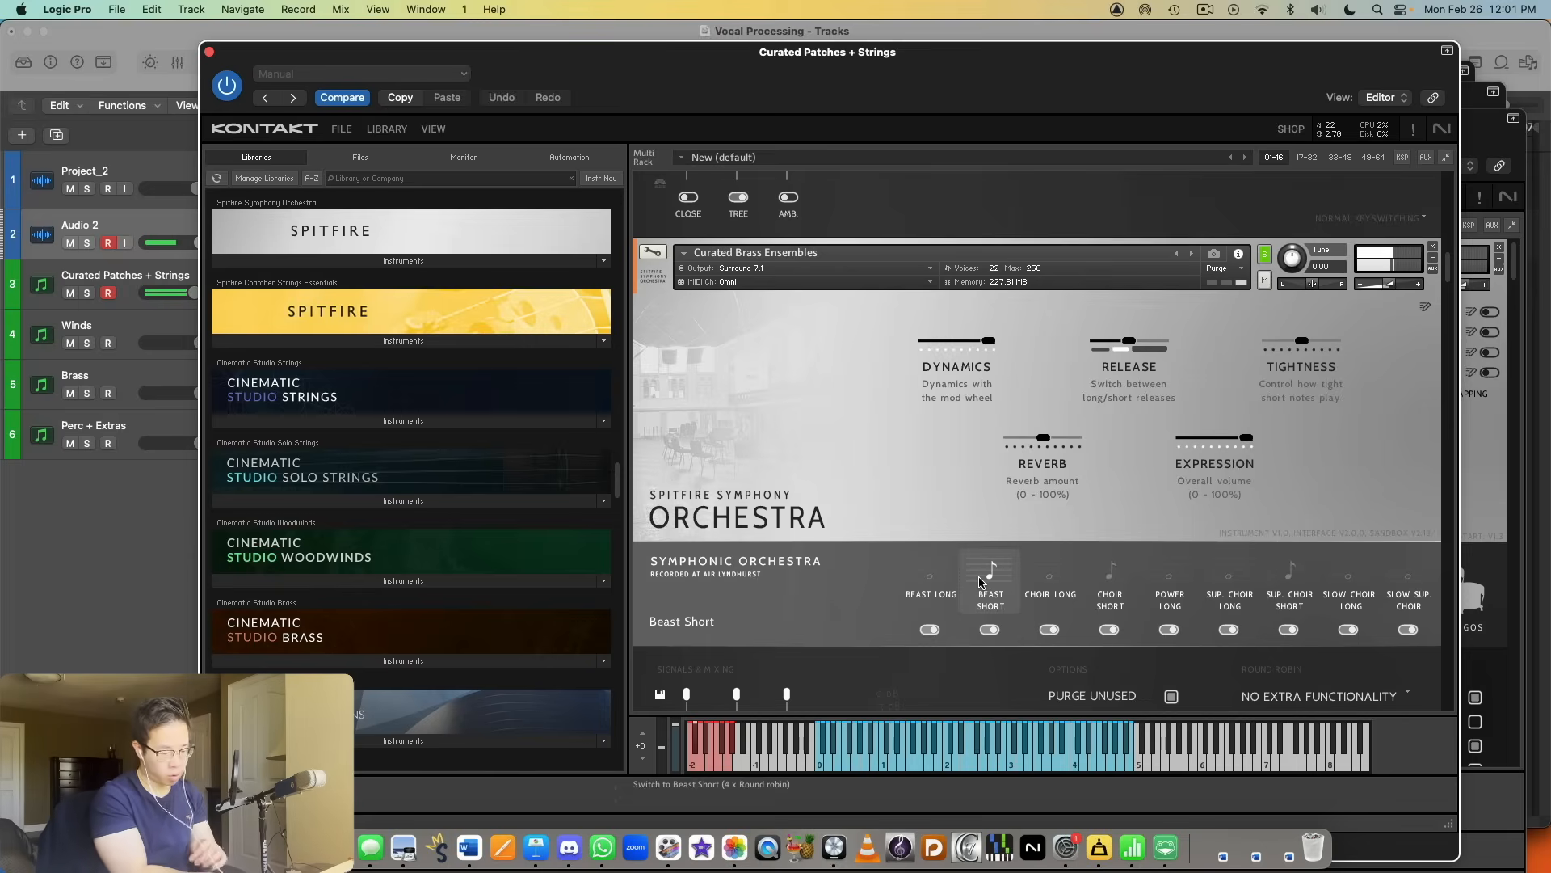
{"action": "left_click", "coordinate": [1054, 605]}
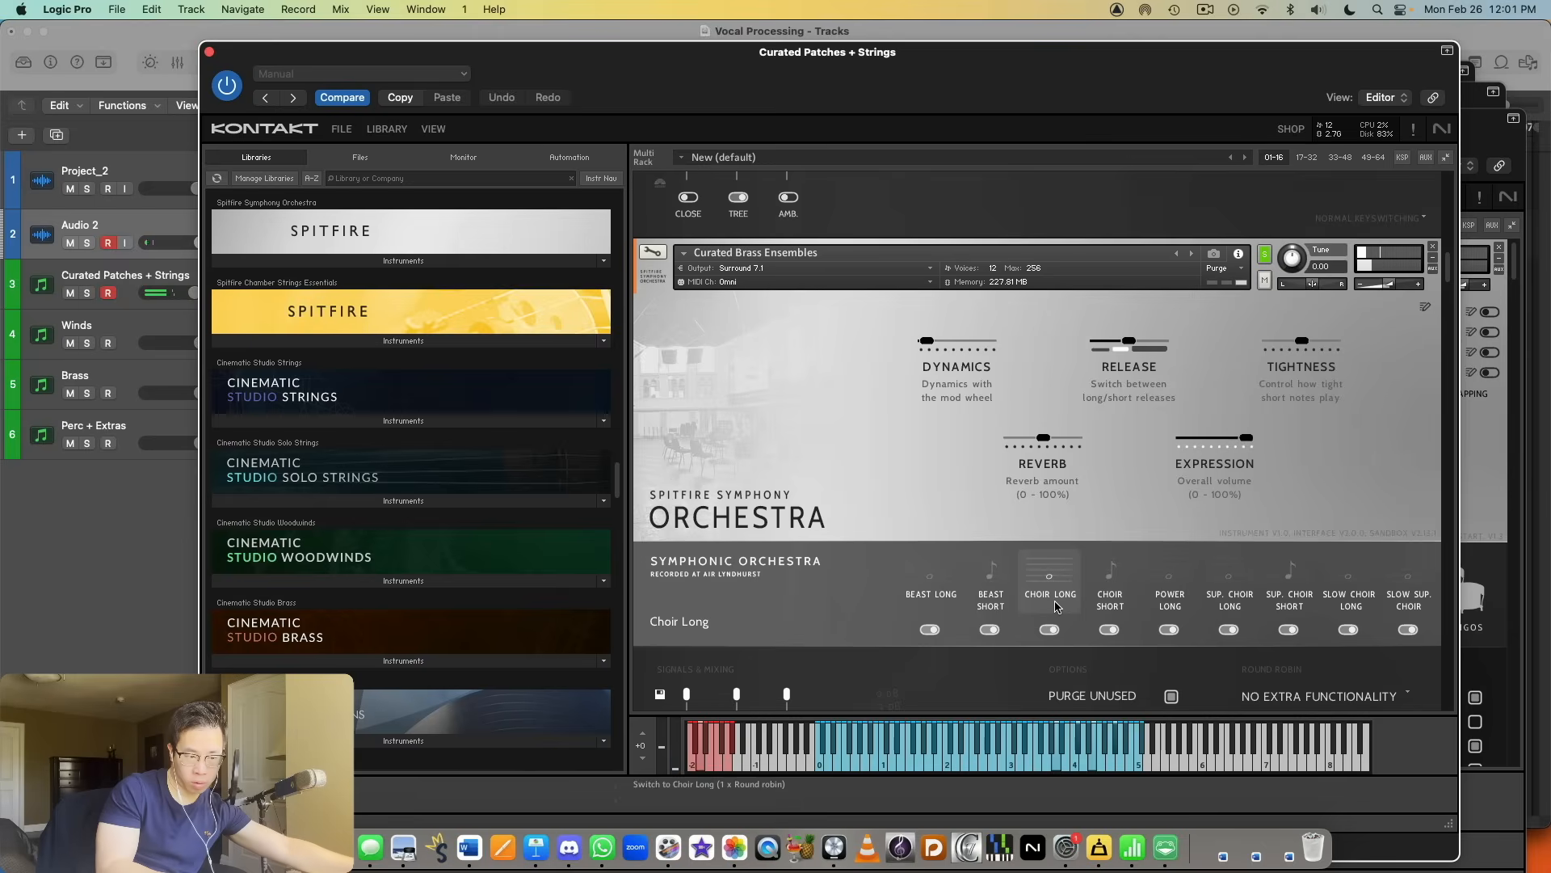
{"action": "left_click", "coordinate": [1107, 614]}
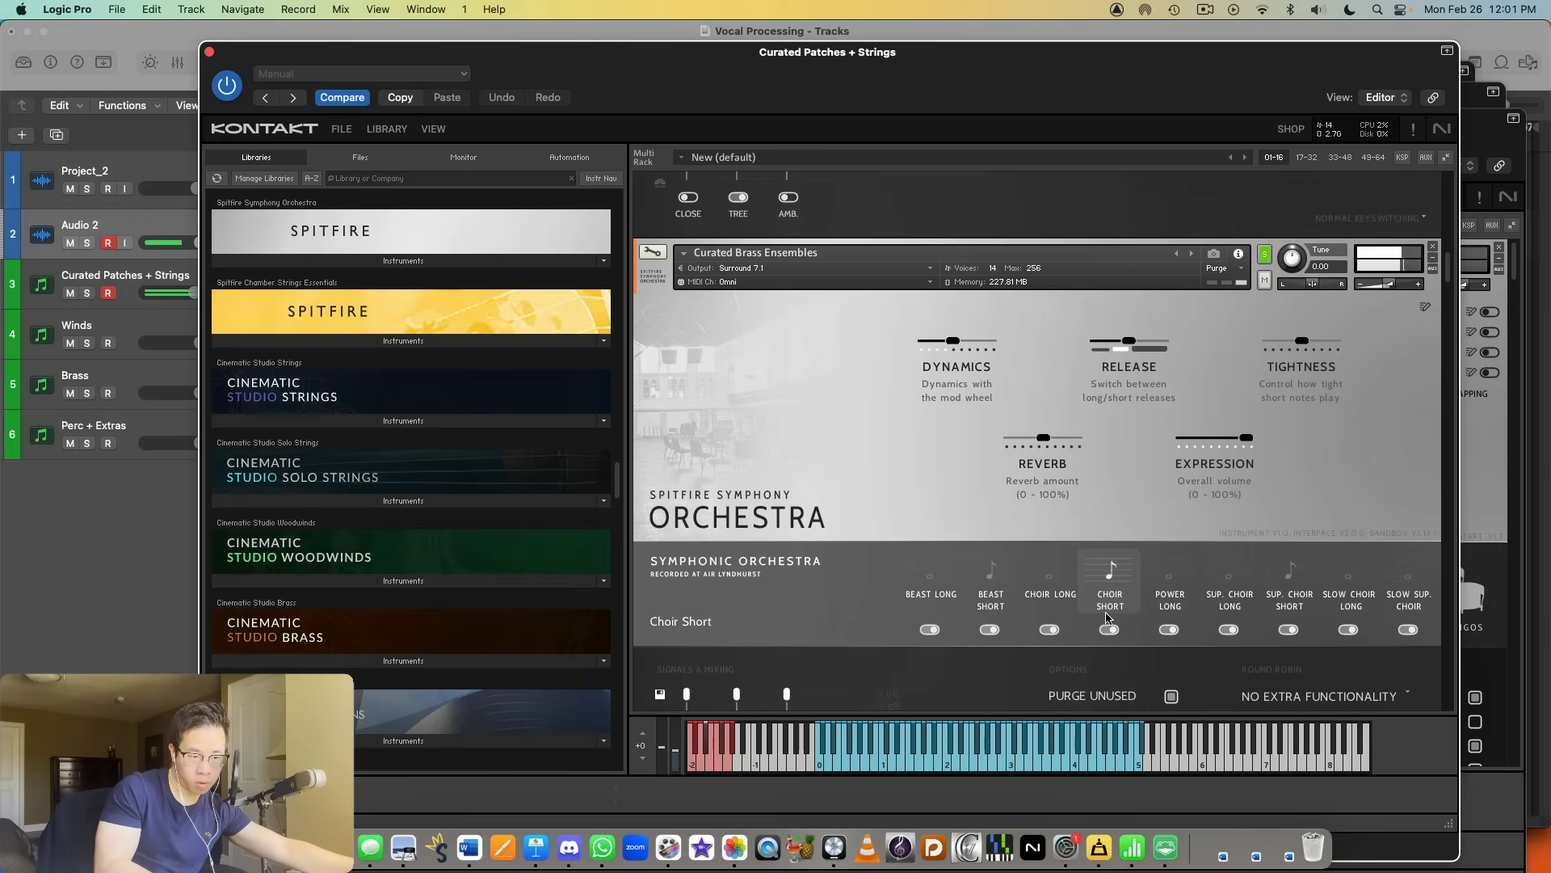
Step: Audition the Power Long, Sup. Choir Long and Slow Choir Long articulations in Curated Brass Ensembles
{"action": "left_click", "coordinate": [1172, 580]}
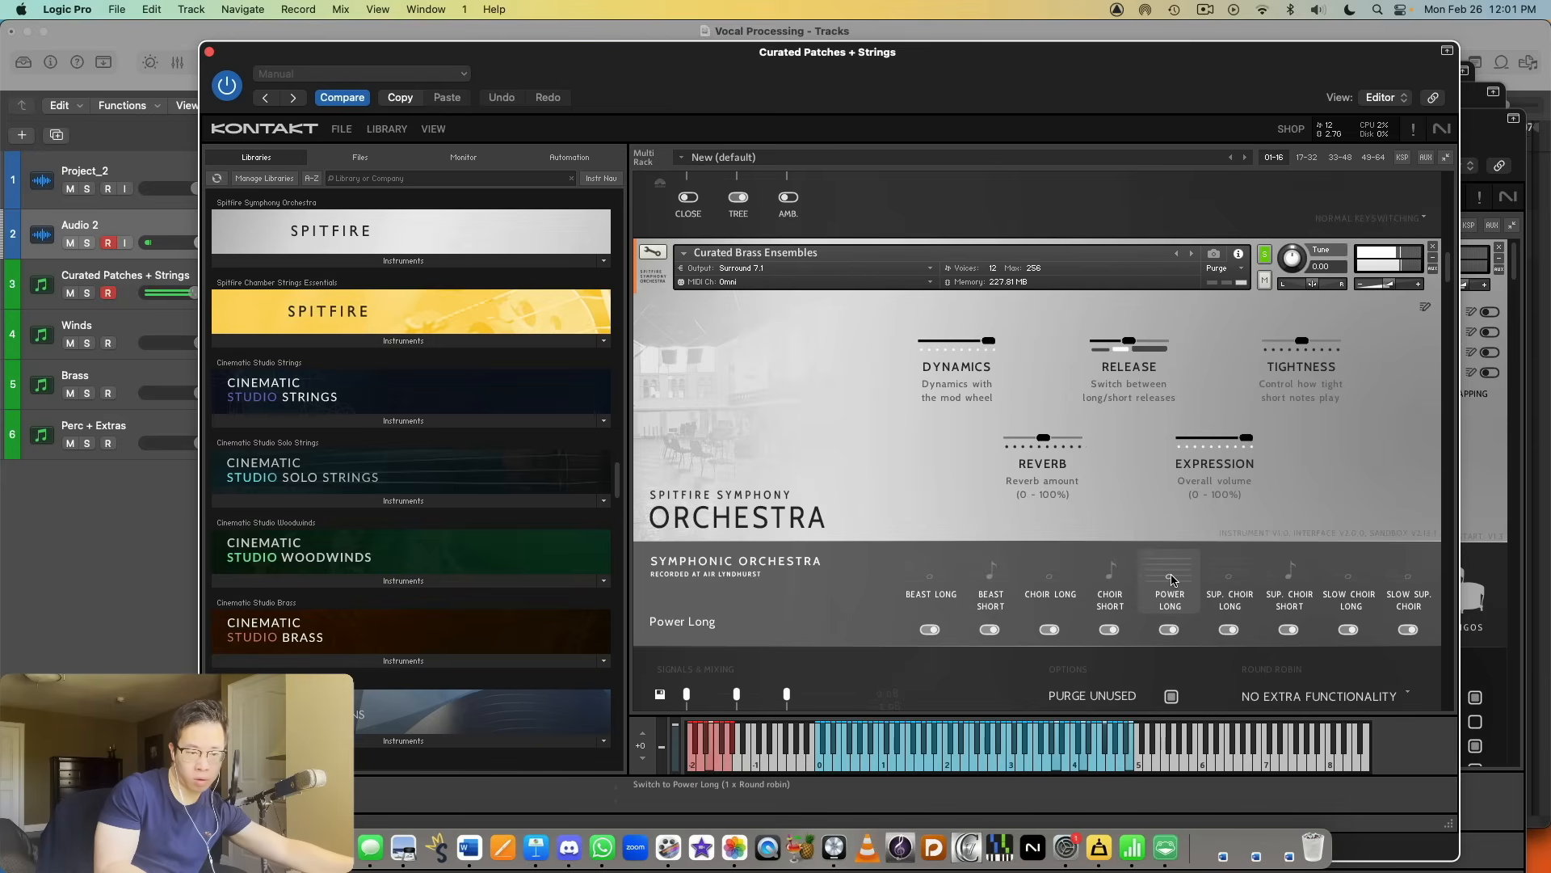
{"action": "left_click", "coordinate": [1230, 580]}
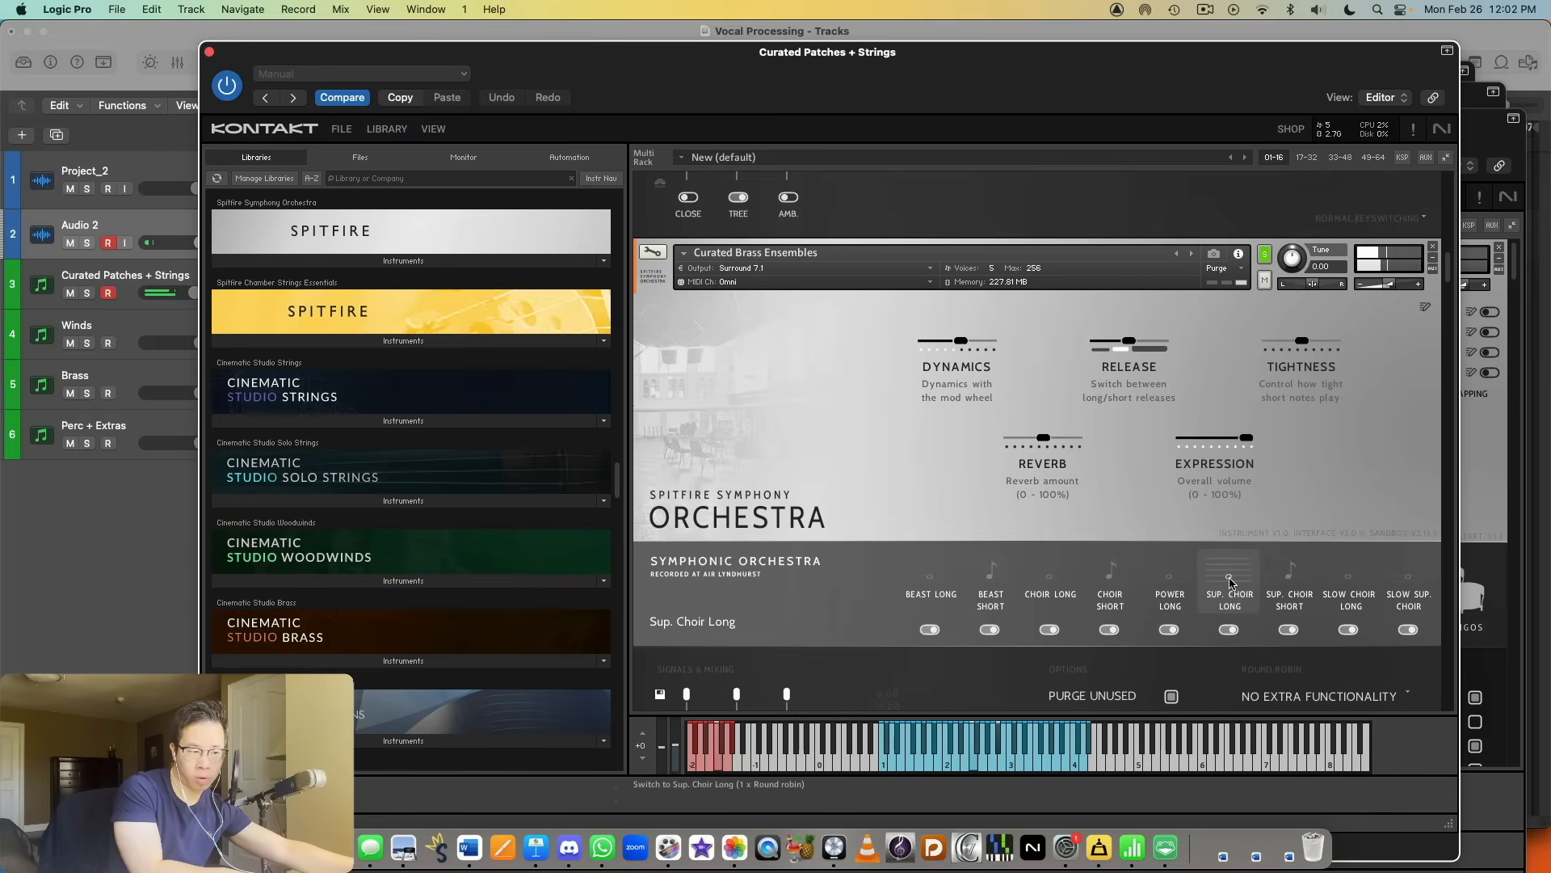
{"action": "left_click", "coordinate": [1350, 598]}
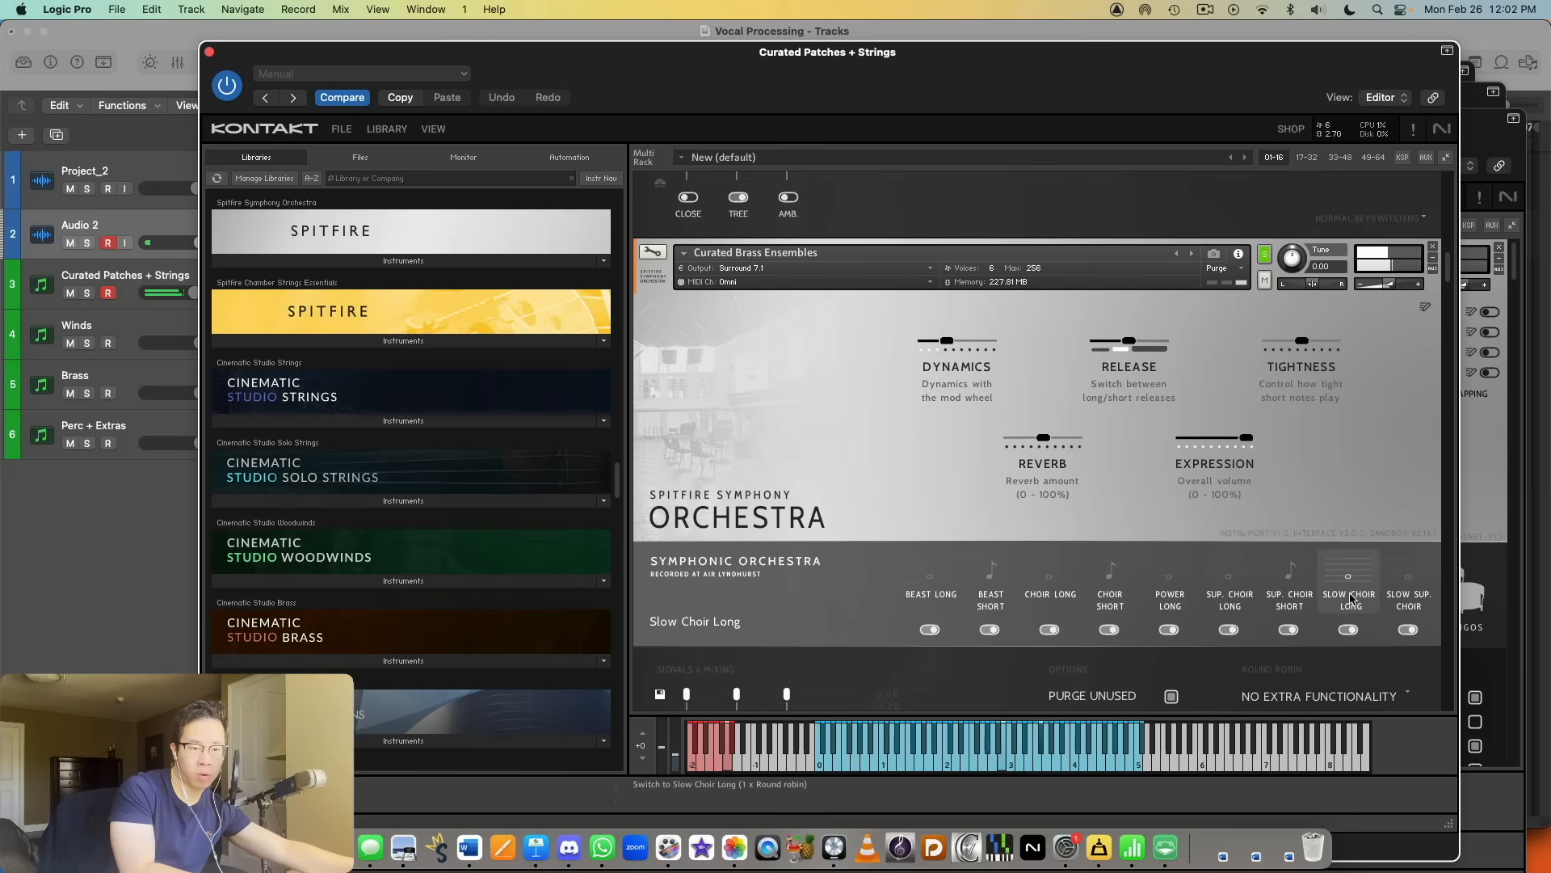
Step: Show the instrument folders of the Spitfire Symphony Orchestra library in the browser
{"action": "scroll", "coordinate": [1333, 509], "scroll_direction": "down", "scroll_amount": 10}
{"action": "scroll", "coordinate": [1330, 400], "scroll_direction": "down", "scroll_amount": 3}
{"action": "scroll", "coordinate": [1309, 380], "scroll_direction": "up", "scroll_amount": 10}
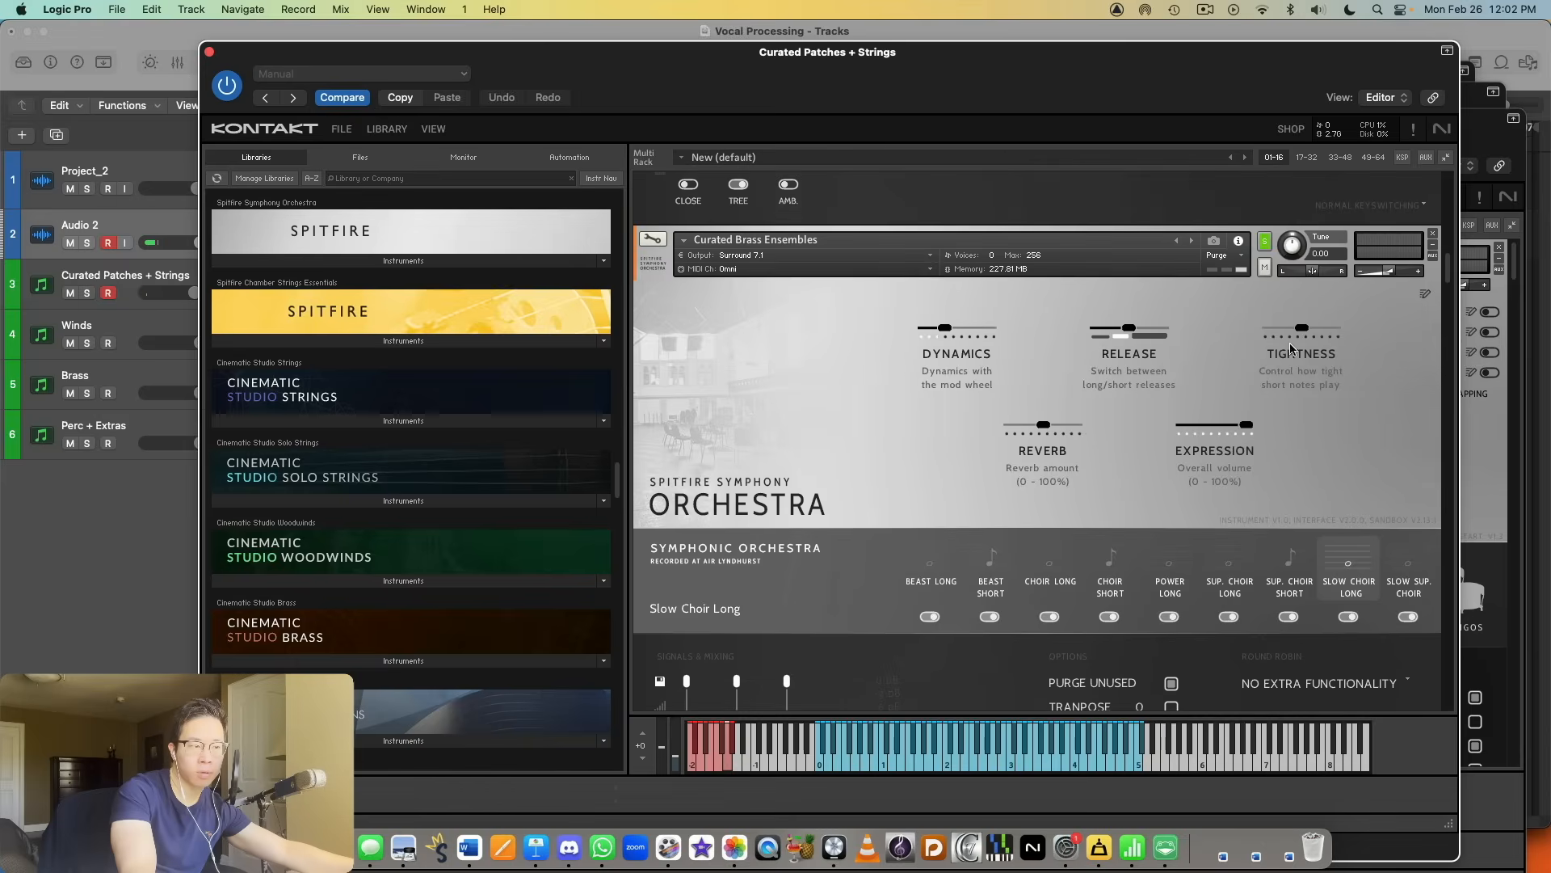
{"action": "scroll", "coordinate": [1284, 331], "scroll_direction": "down", "scroll_amount": 3}
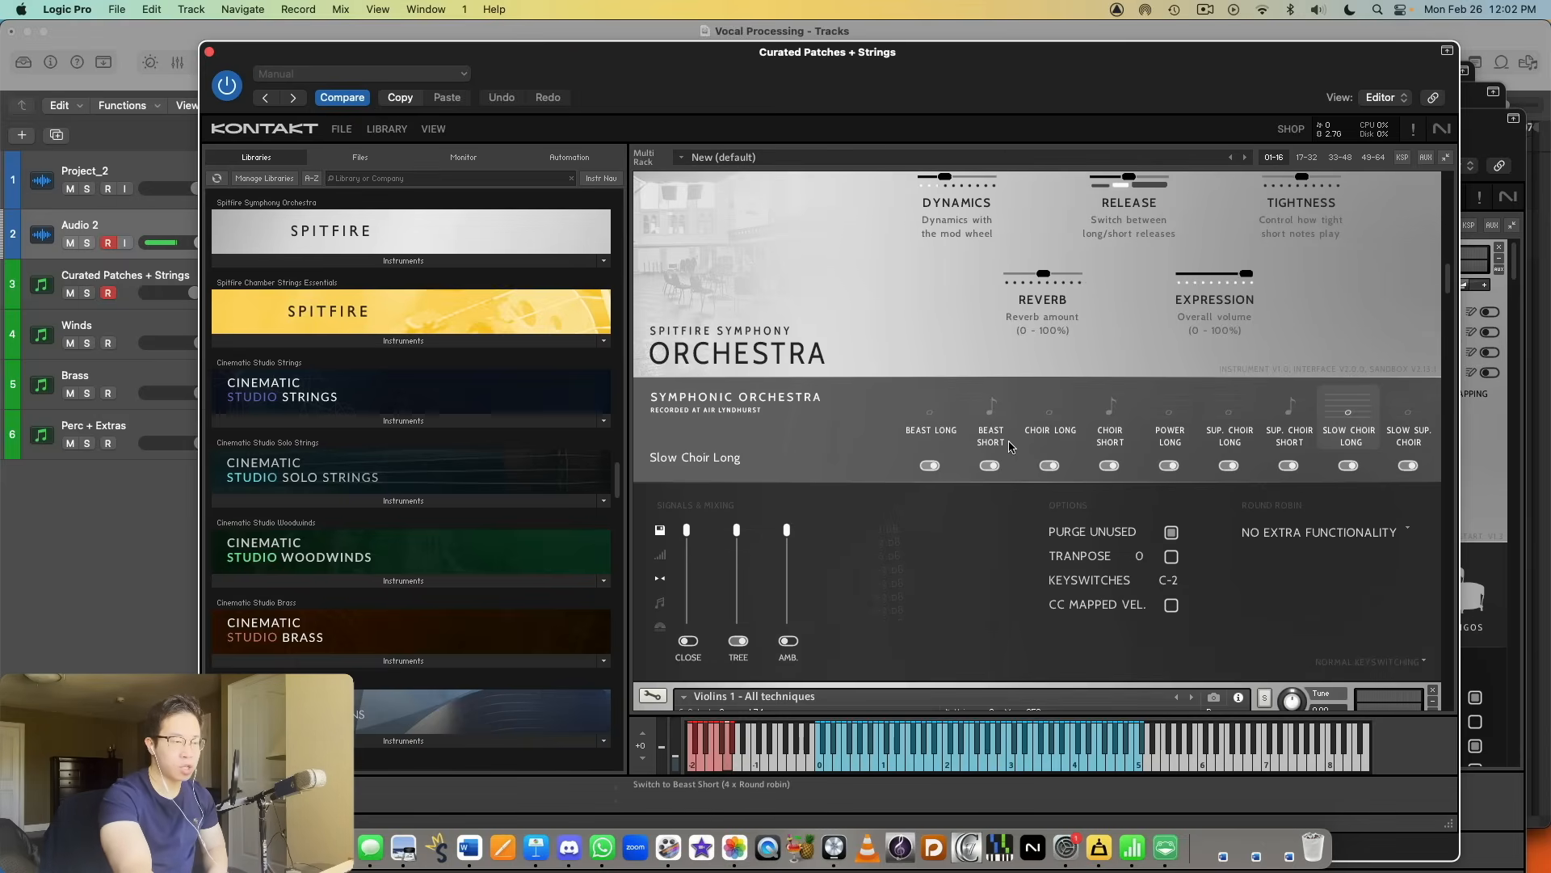
{"action": "scroll", "coordinate": [420, 517], "scroll_direction": "up", "scroll_amount": 3}
{"action": "scroll", "coordinate": [849, 462], "scroll_direction": "up", "scroll_amount": 5}
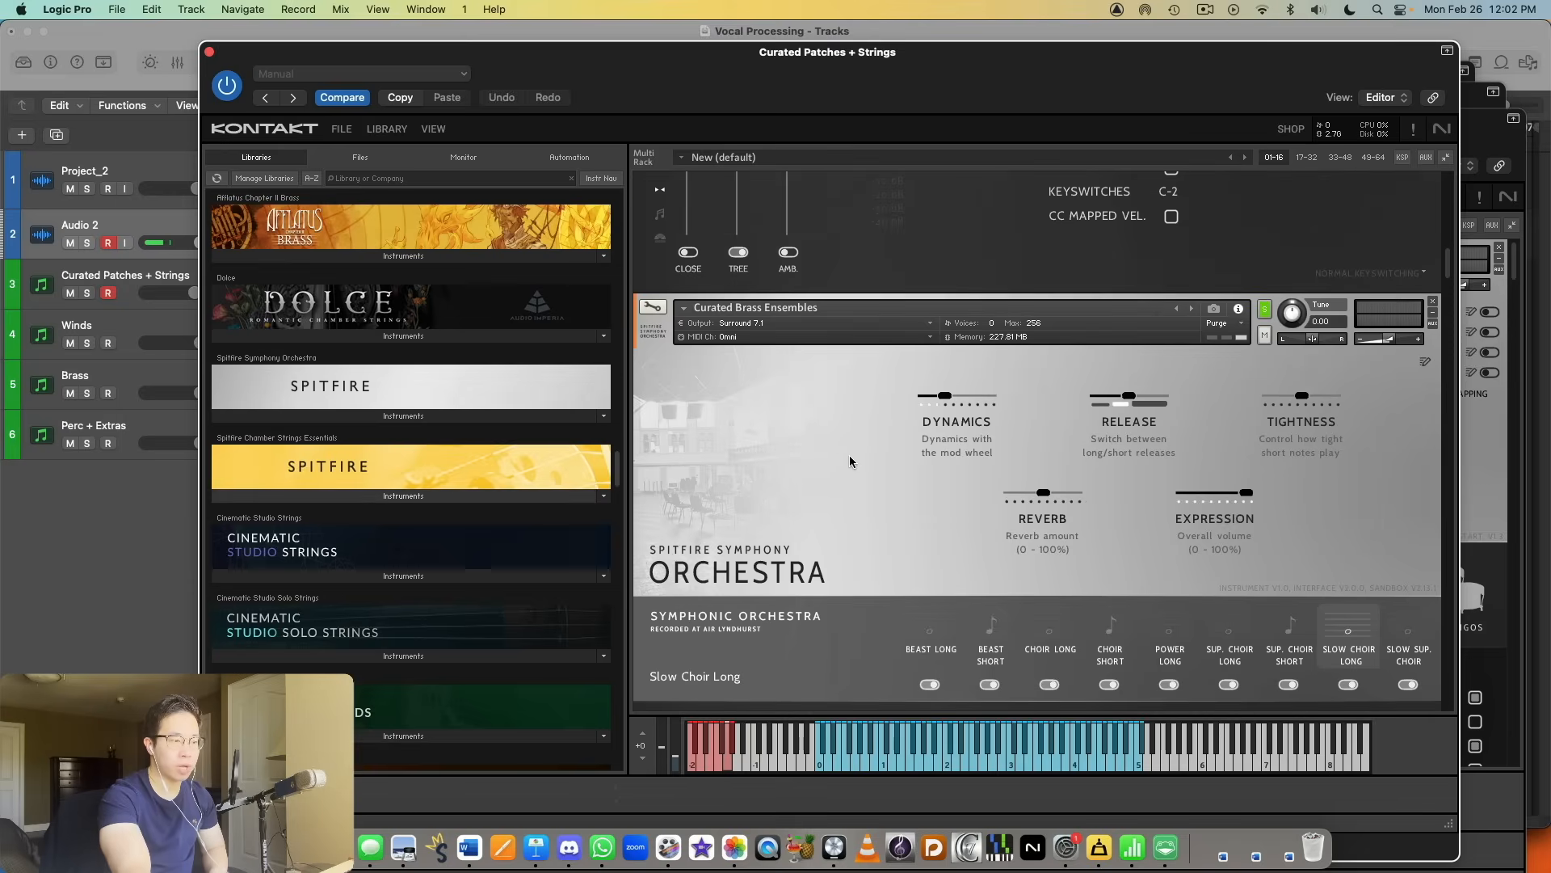
{"action": "scroll", "coordinate": [905, 452], "scroll_direction": "down", "scroll_amount": 10}
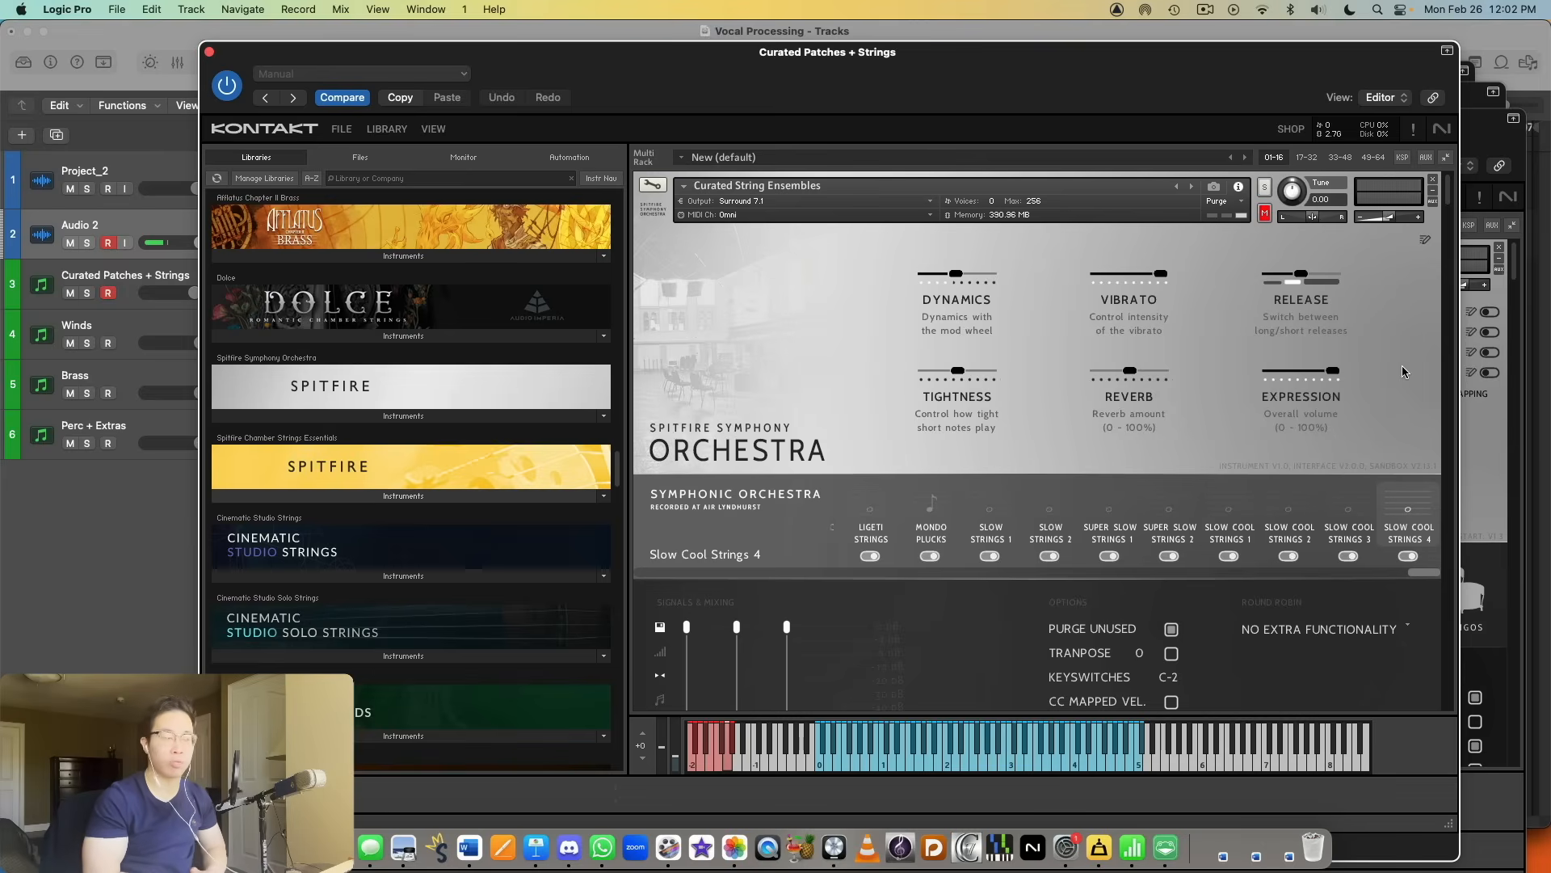
{"action": "left_click", "coordinate": [427, 416]}
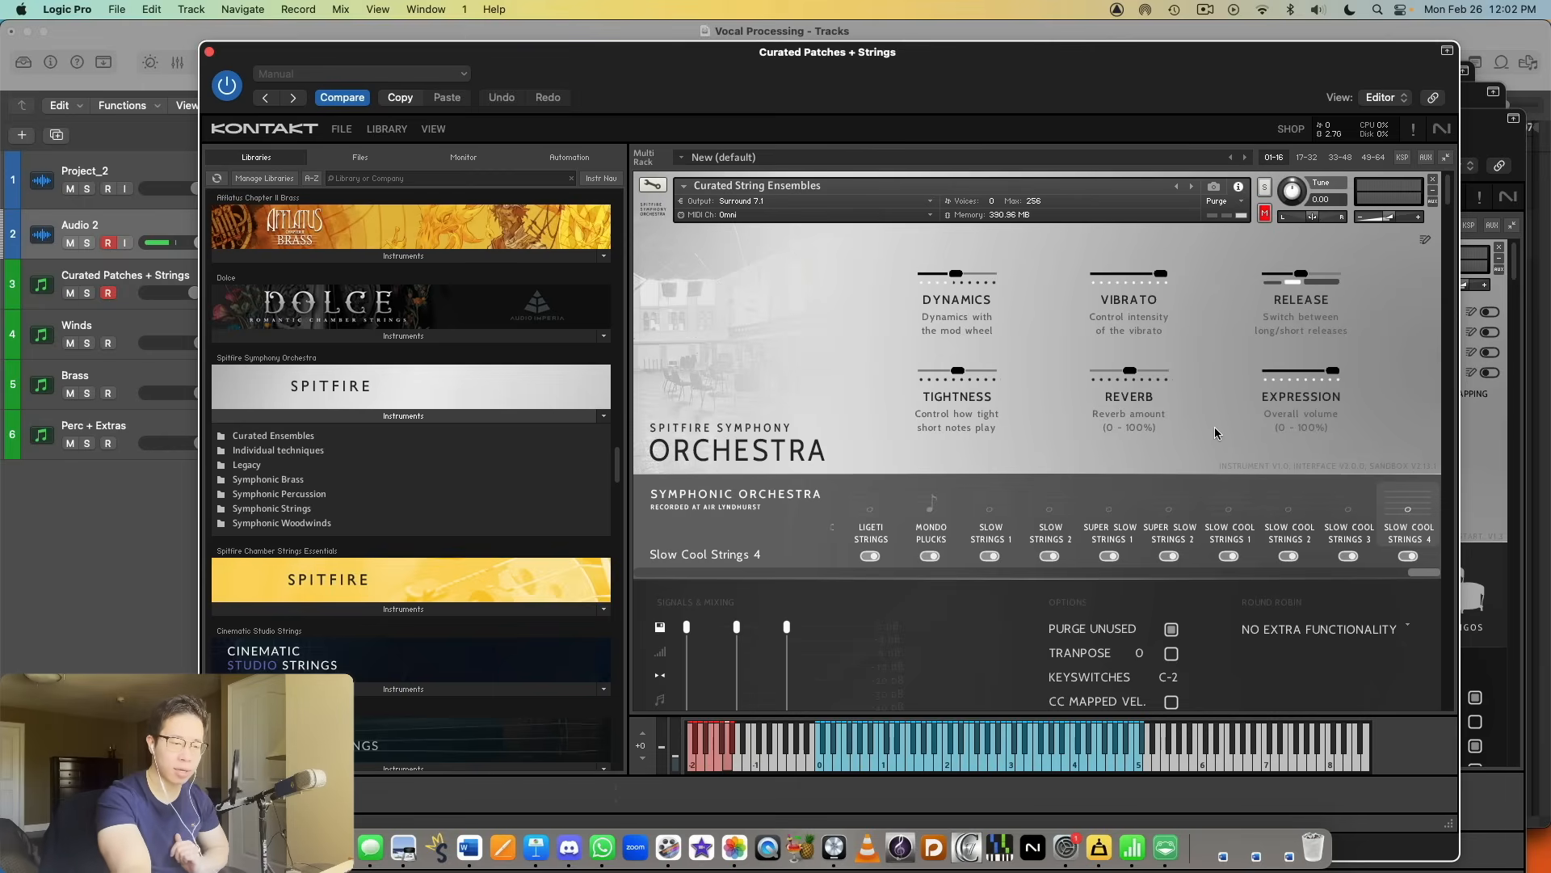
Step: Review the curated string, woodwind and brass ensembles in the rack, continuing to the Violins 1 - All techniques instrument
{"action": "scroll", "coordinate": [1214, 436], "scroll_direction": "down", "scroll_amount": 5}
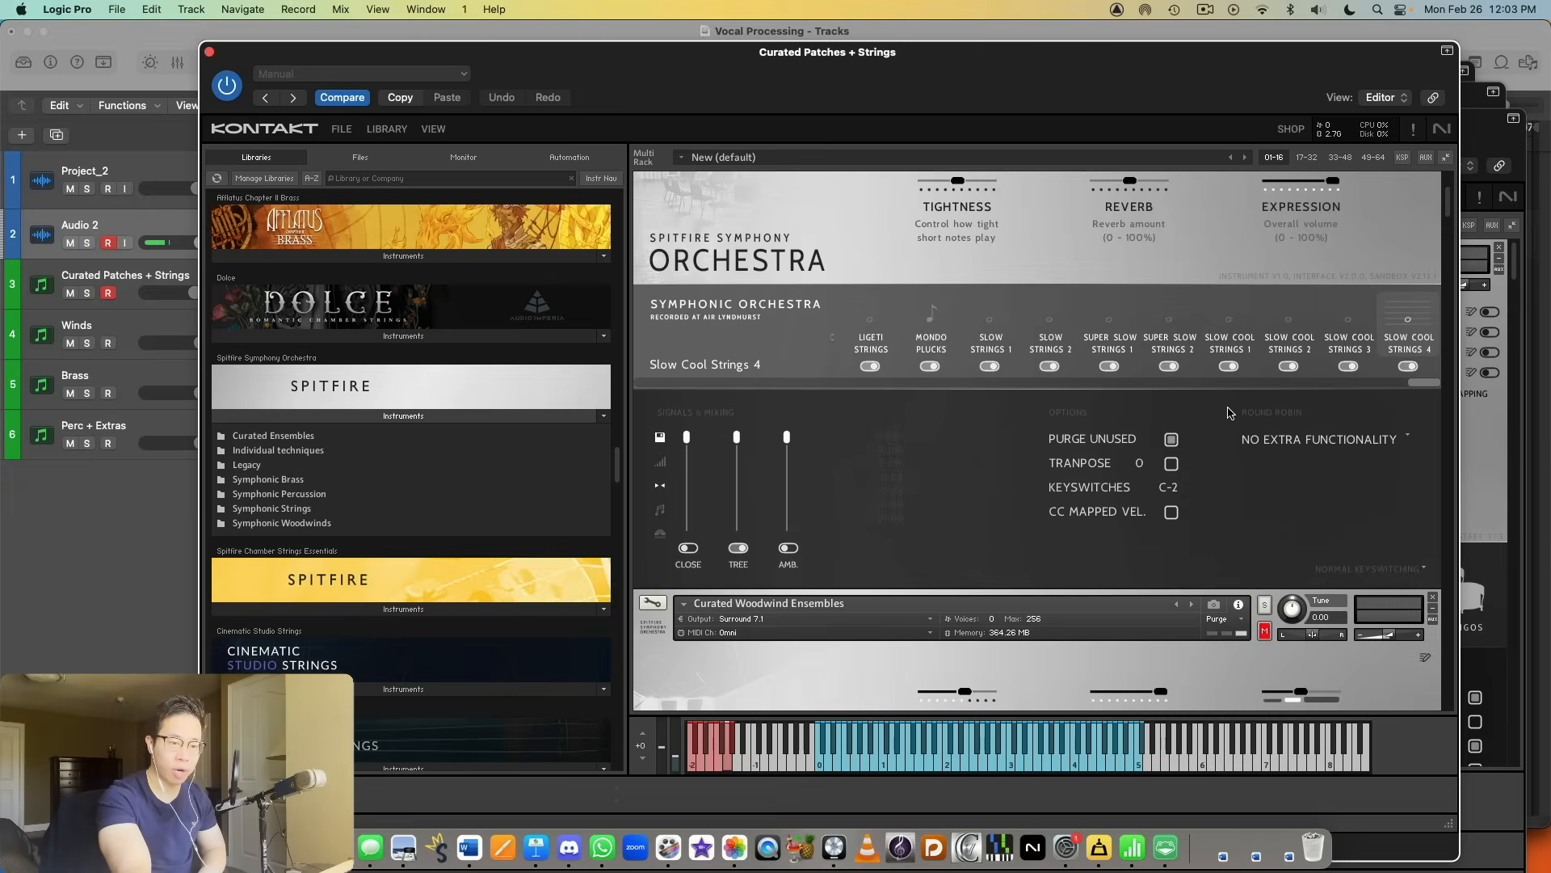
{"action": "scroll", "coordinate": [1233, 413], "scroll_direction": "up", "scroll_amount": 3}
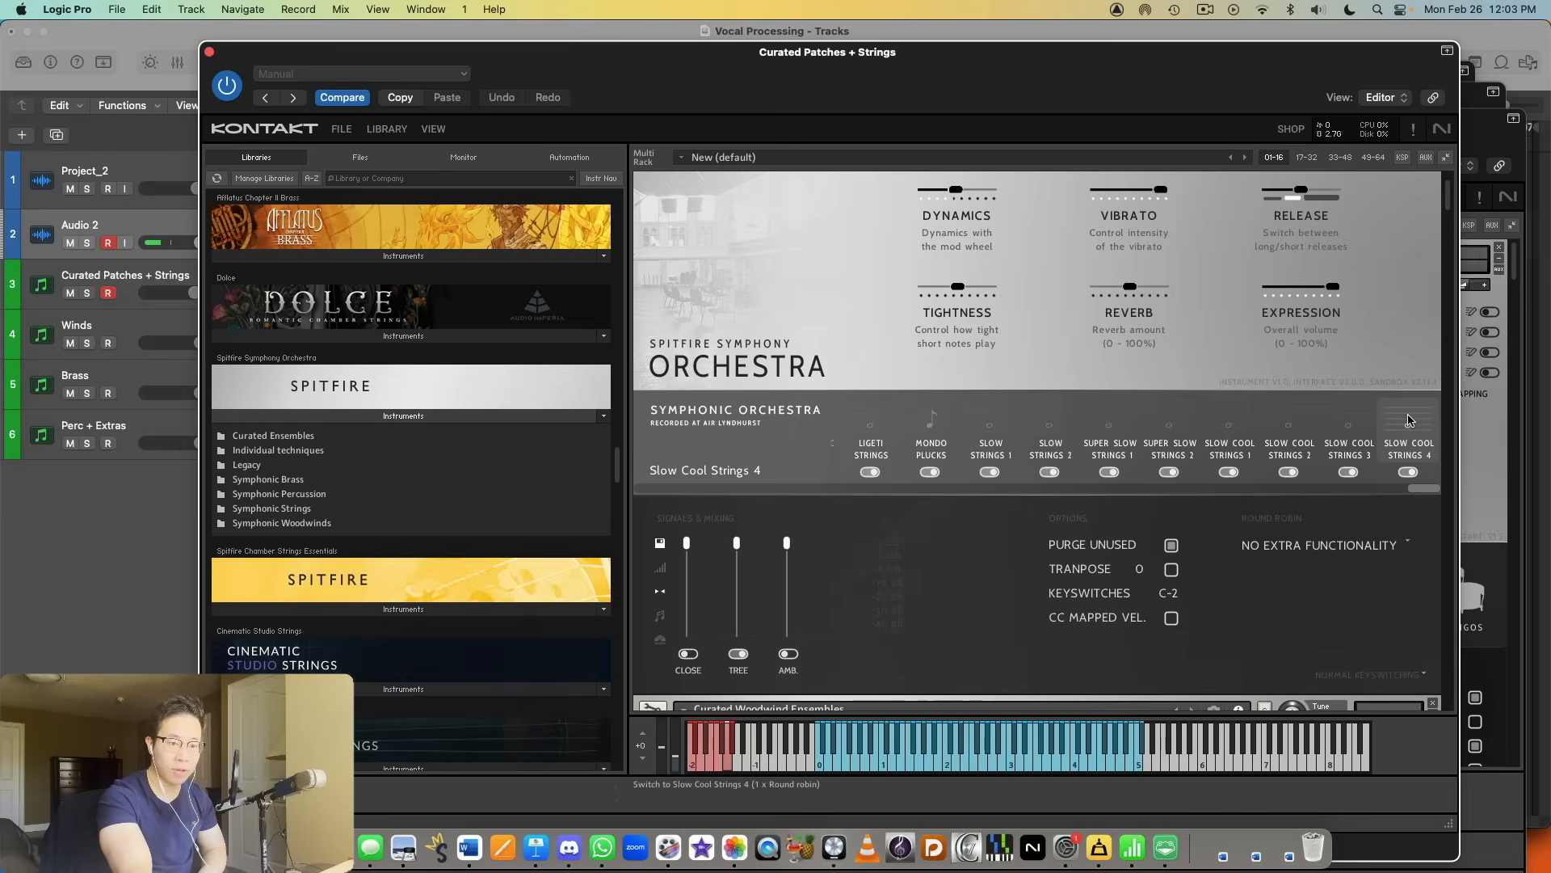
{"action": "scroll", "coordinate": [1215, 503], "scroll_direction": "down", "scroll_amount": 6}
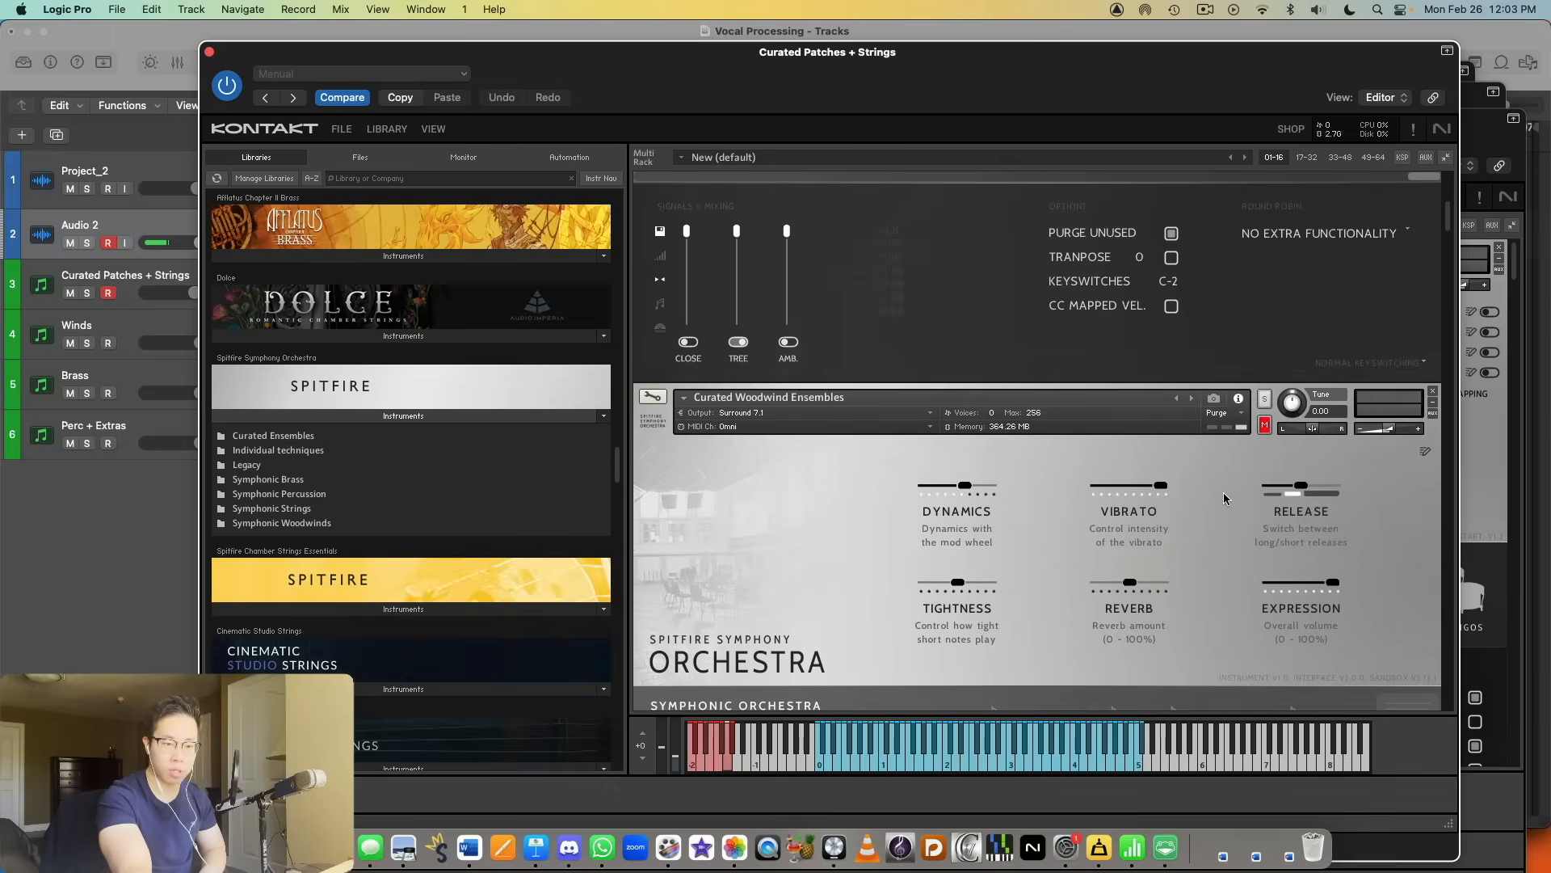
{"action": "scroll", "coordinate": [1204, 409], "scroll_direction": "down", "scroll_amount": 3}
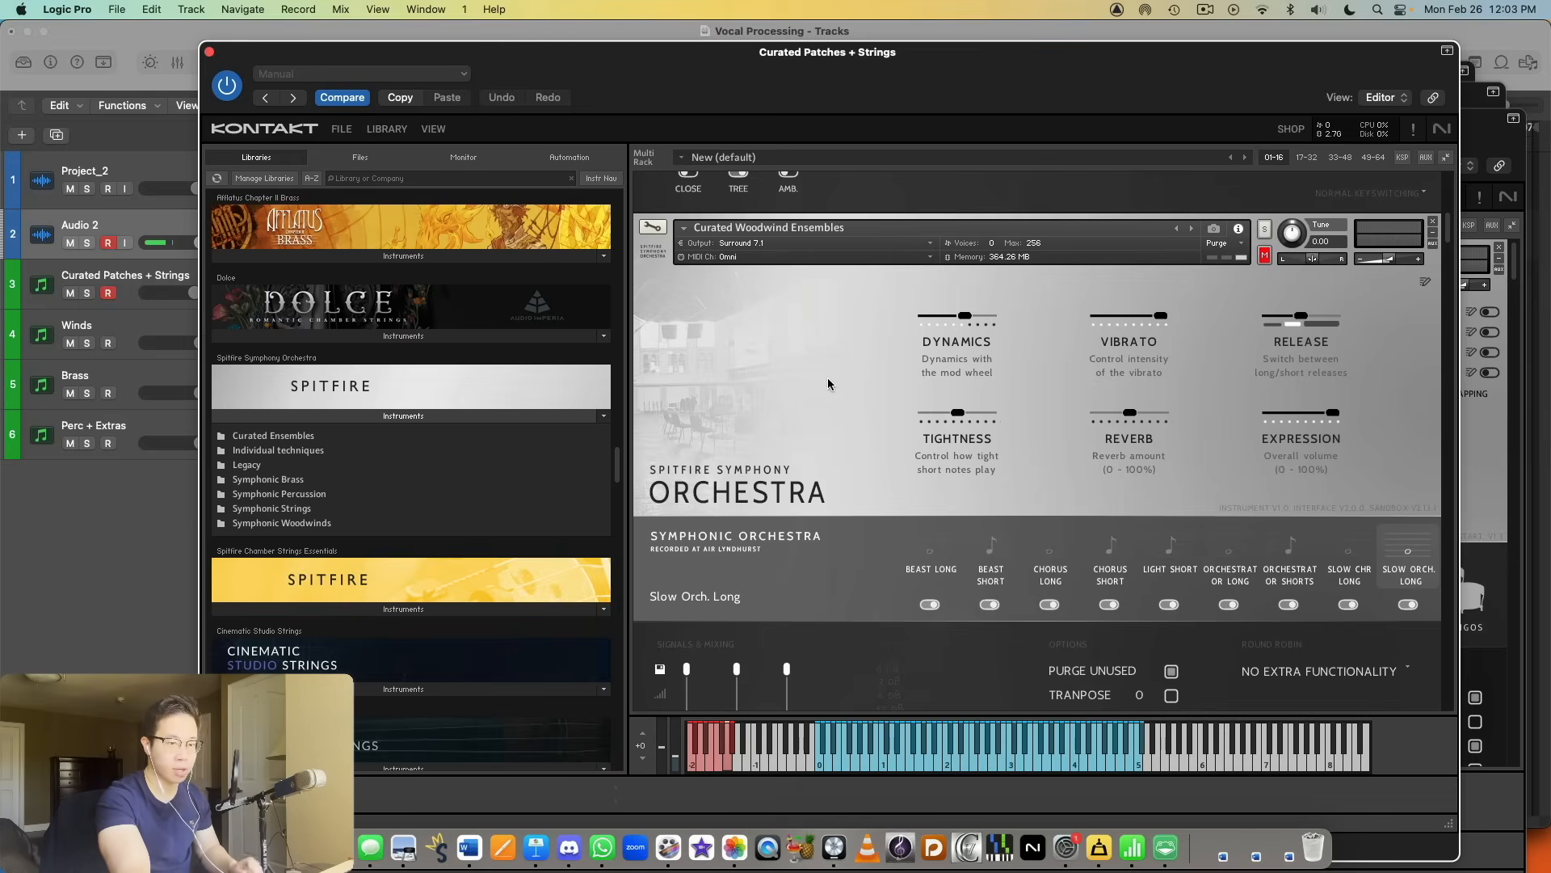
{"action": "scroll", "coordinate": [836, 376], "scroll_direction": "down", "scroll_amount": 5}
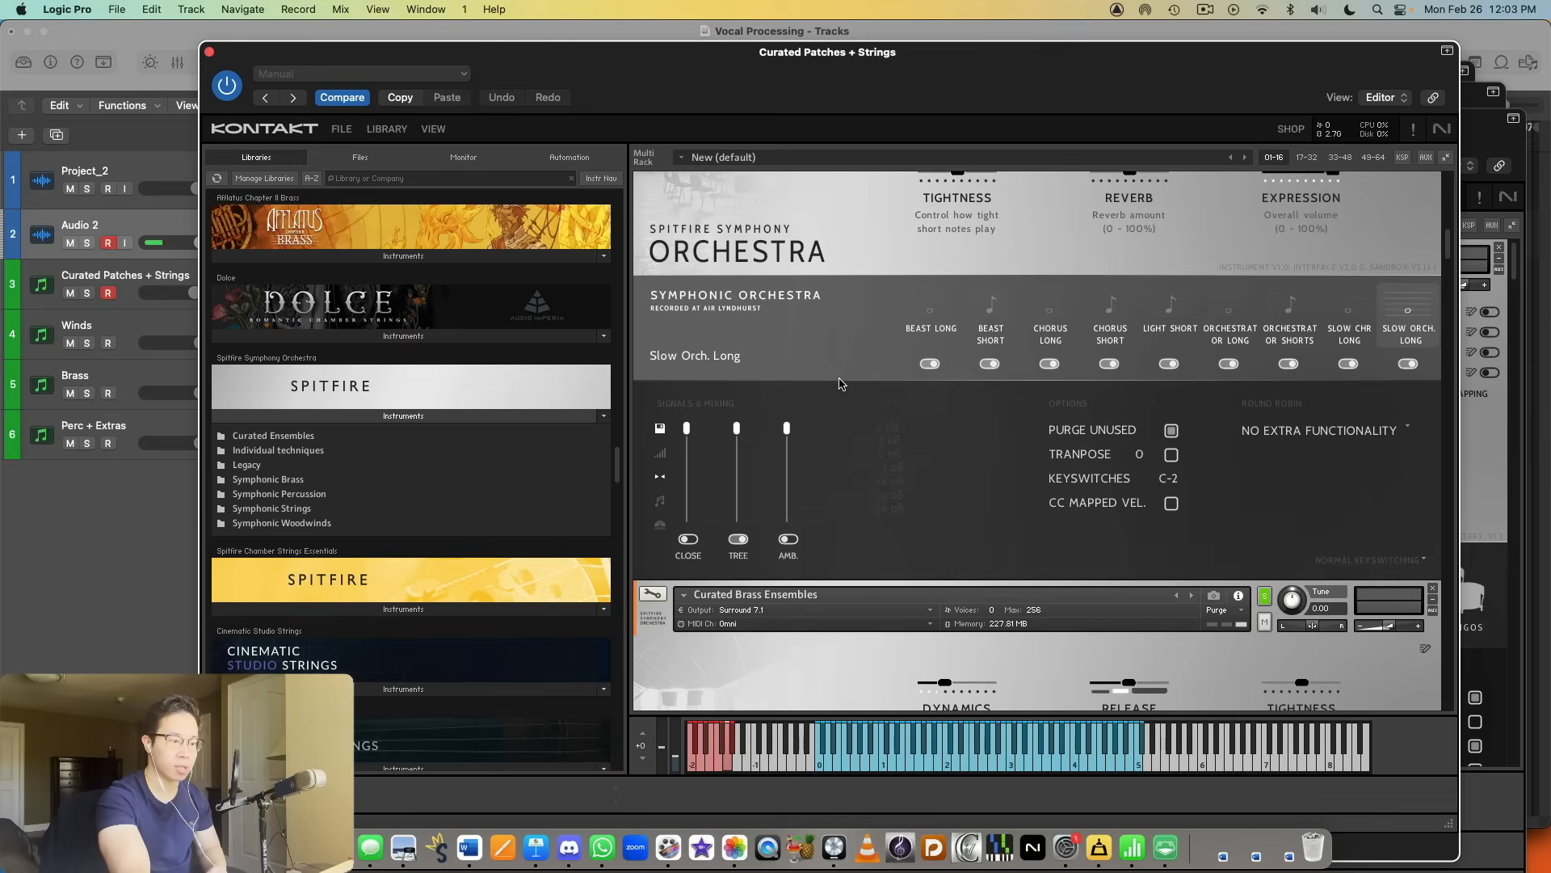
{"action": "scroll", "coordinate": [889, 363], "scroll_direction": "down", "scroll_amount": 10}
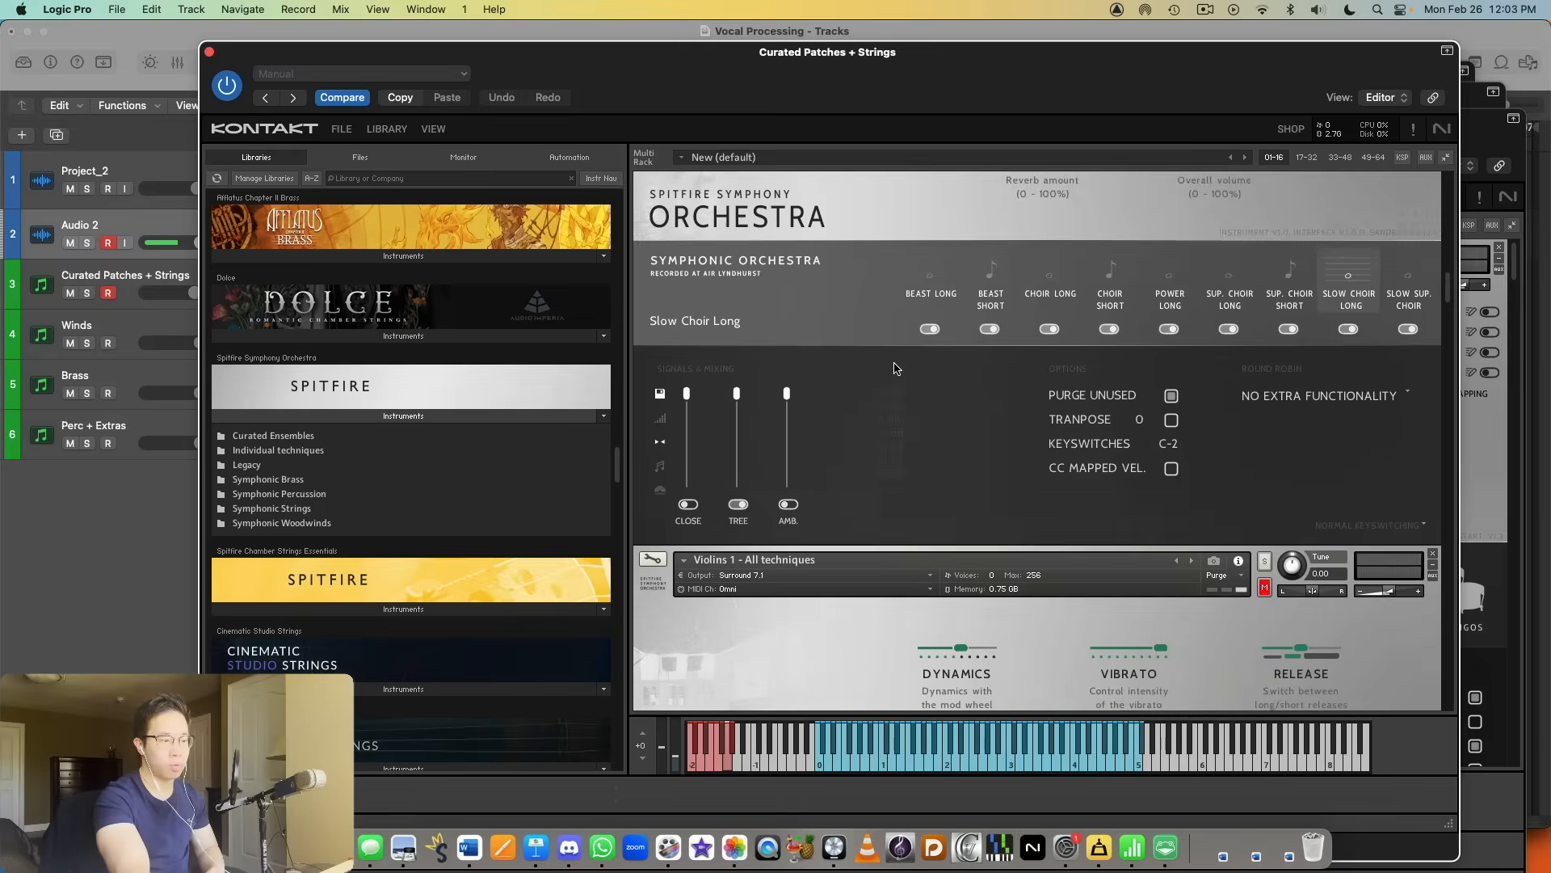
{"action": "scroll", "coordinate": [1031, 354], "scroll_direction": "down", "scroll_amount": 3}
{"action": "scroll", "coordinate": [1159, 329], "scroll_direction": "up", "scroll_amount": 2}
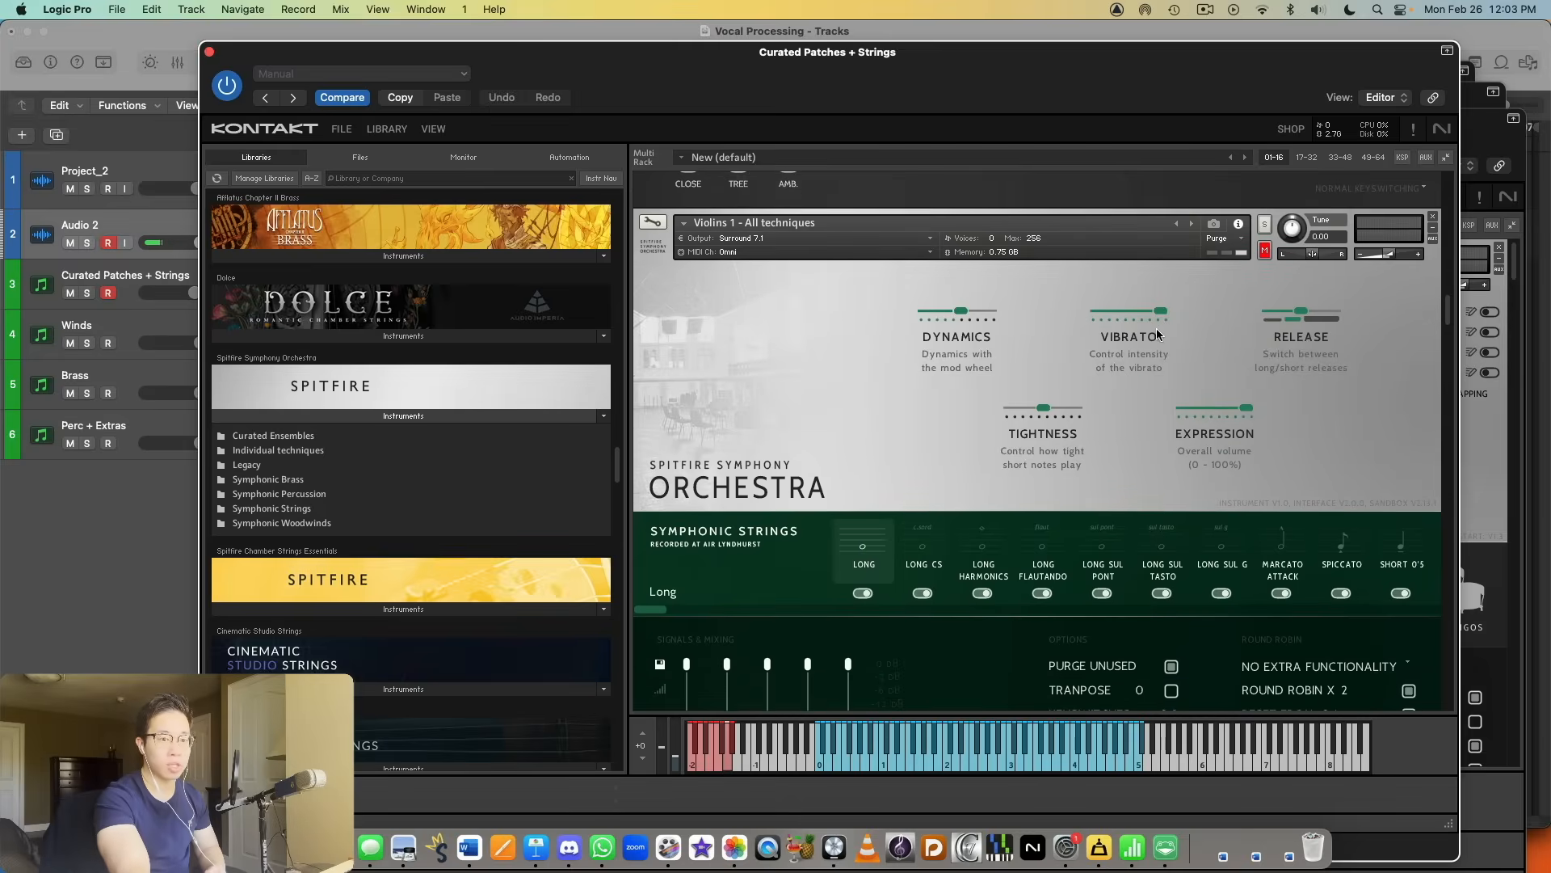
Step: Open the Symphonic Strings folder of Spitfire Symphony Orchestra and look through its patches
{"action": "left_click", "coordinate": [309, 509]}
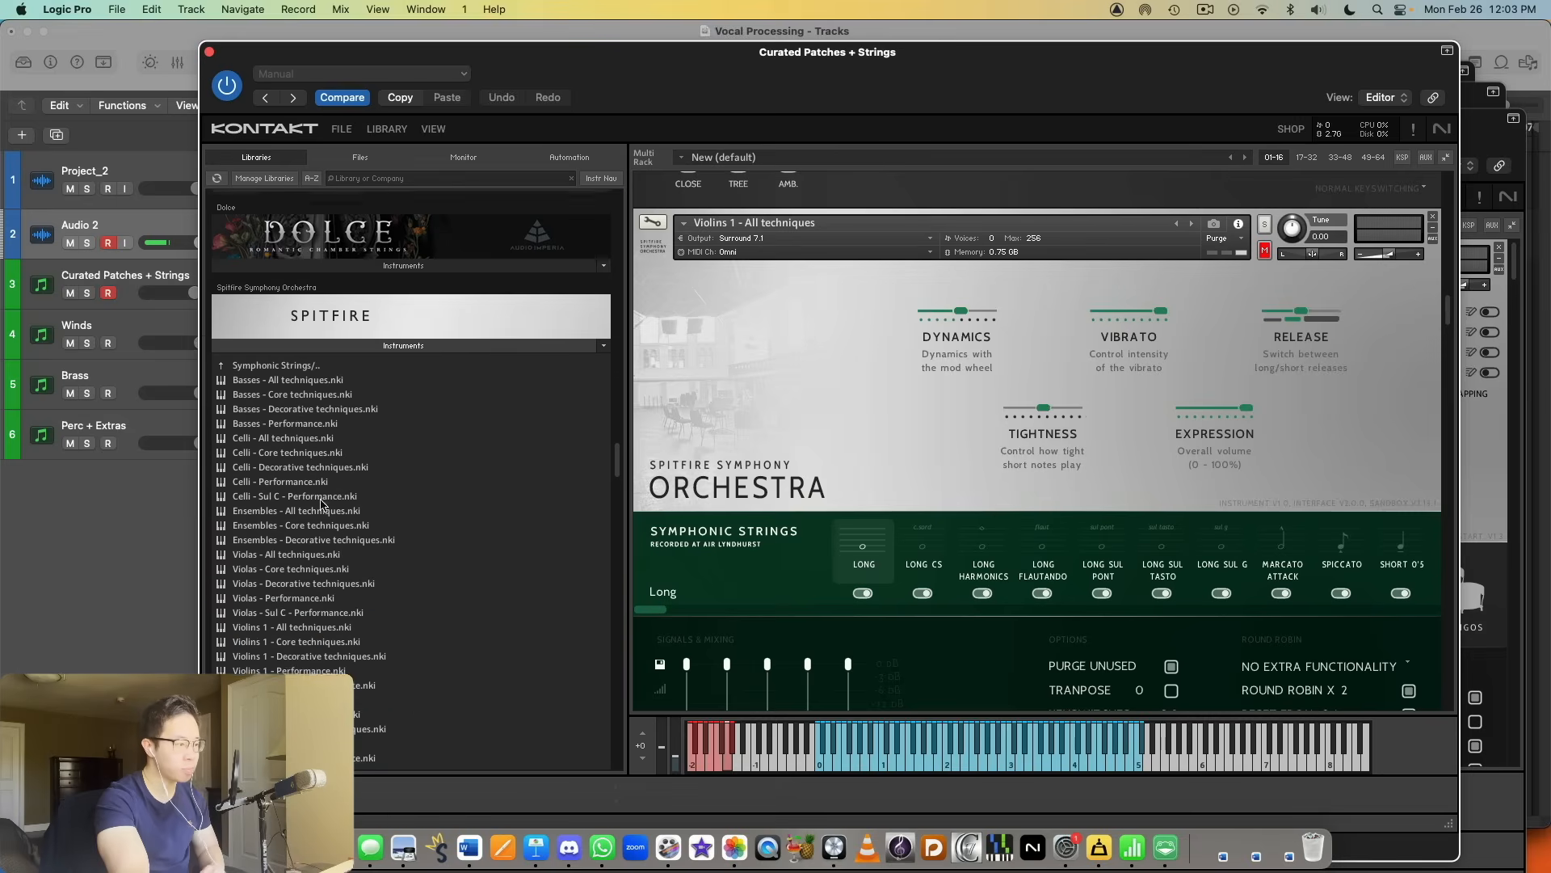
{"action": "scroll", "coordinate": [350, 413], "scroll_direction": "down", "scroll_amount": 5}
{"action": "scroll", "coordinate": [415, 409], "scroll_direction": "up", "scroll_amount": 5}
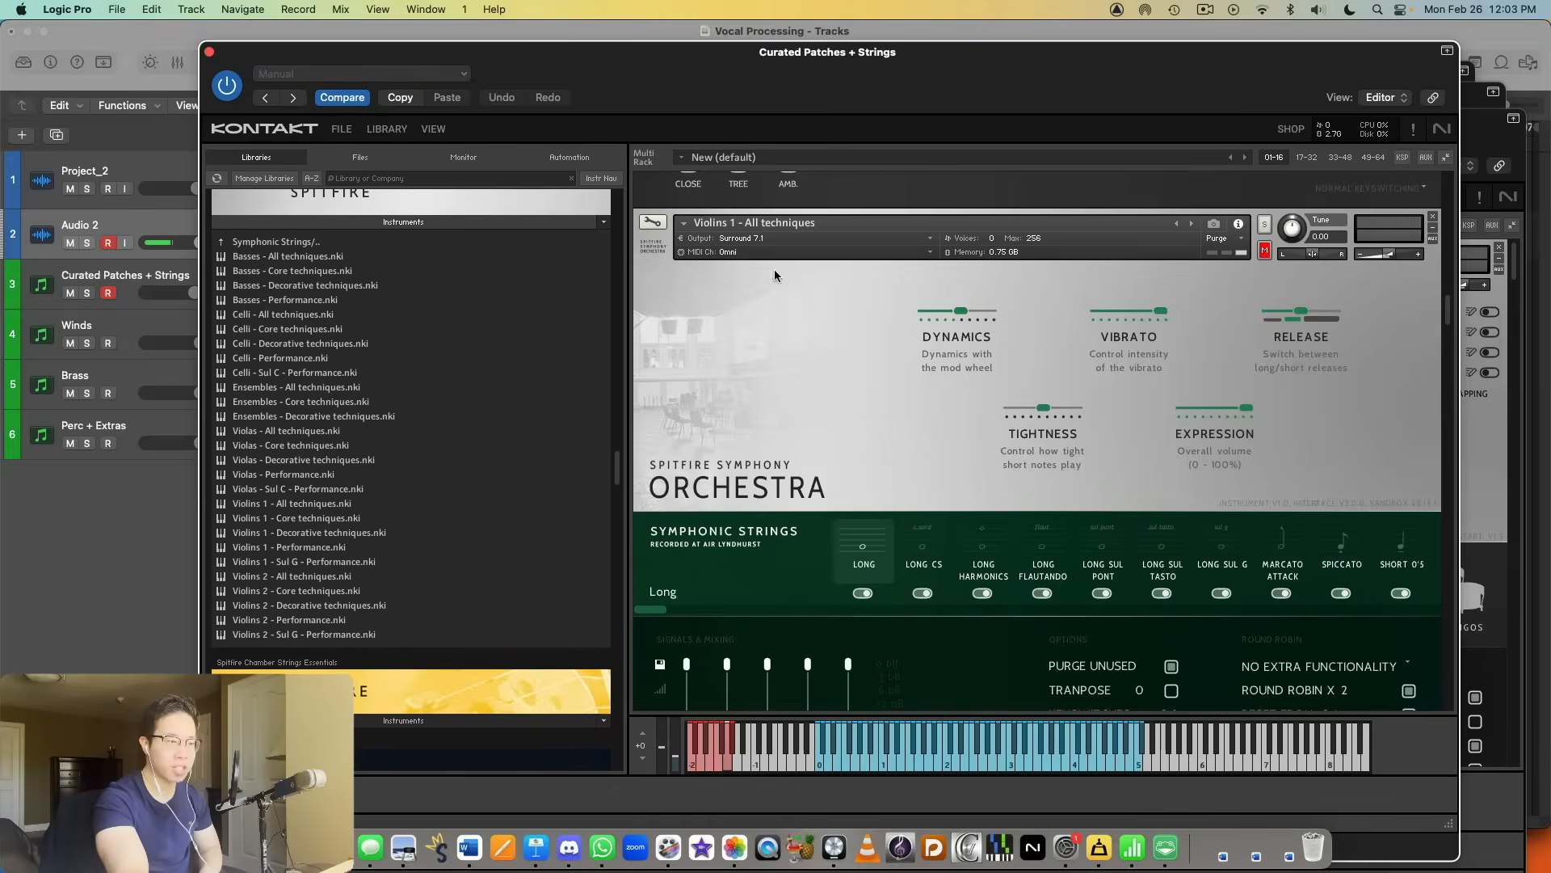
Step: Examine the controls and articulations of the Violins 1 - All techniques and Violins 1 - Performance instruments in the rack
{"action": "scroll", "coordinate": [982, 395], "scroll_direction": "down", "scroll_amount": 2}
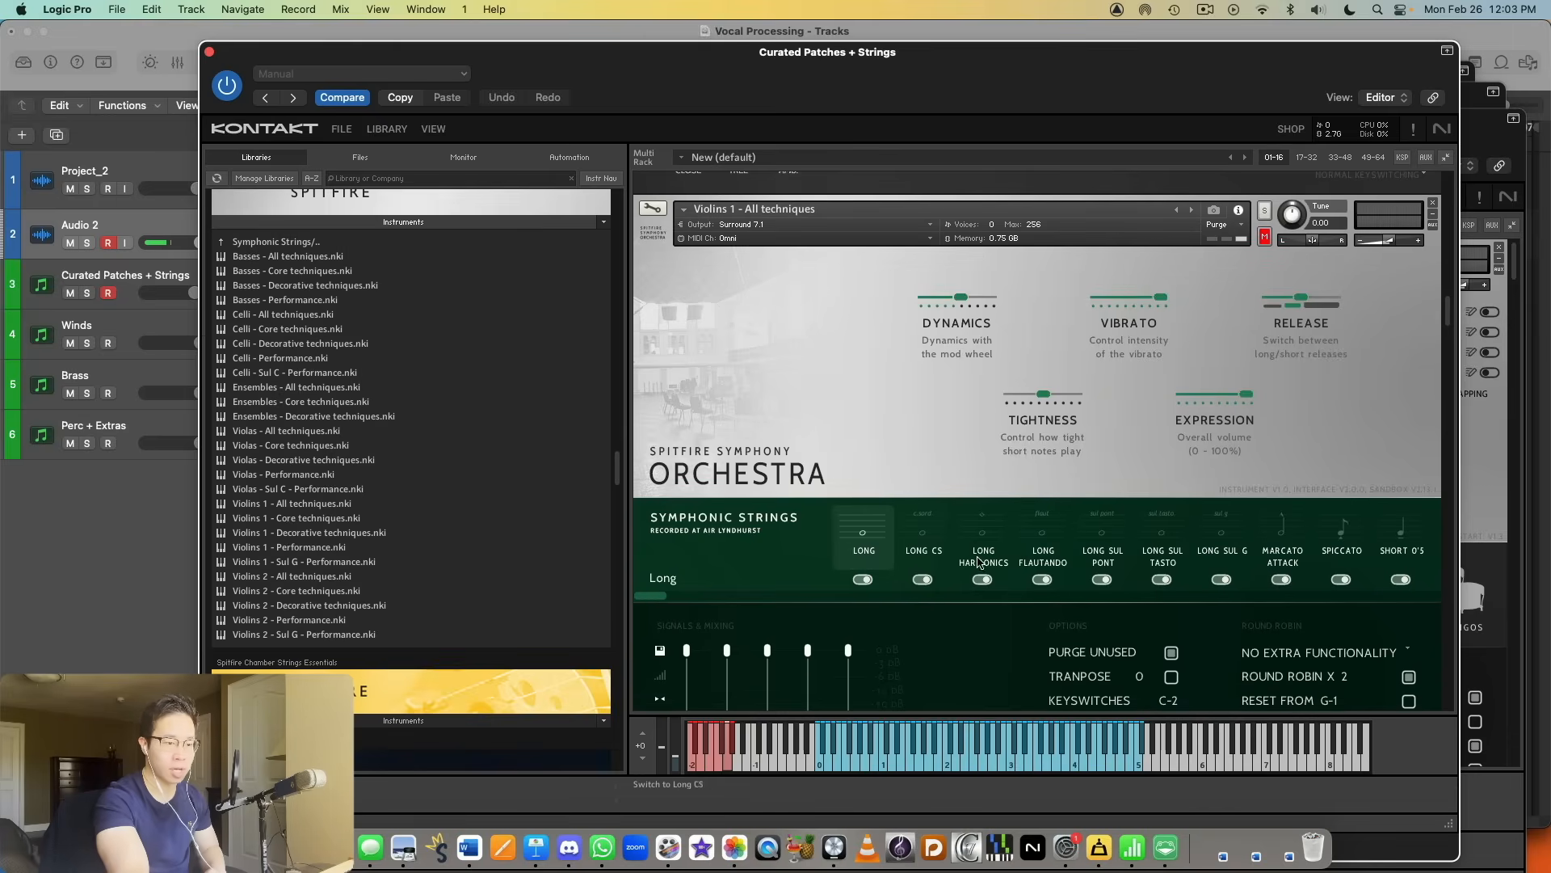
{"action": "scroll", "coordinate": [985, 500], "scroll_direction": "down", "scroll_amount": 8}
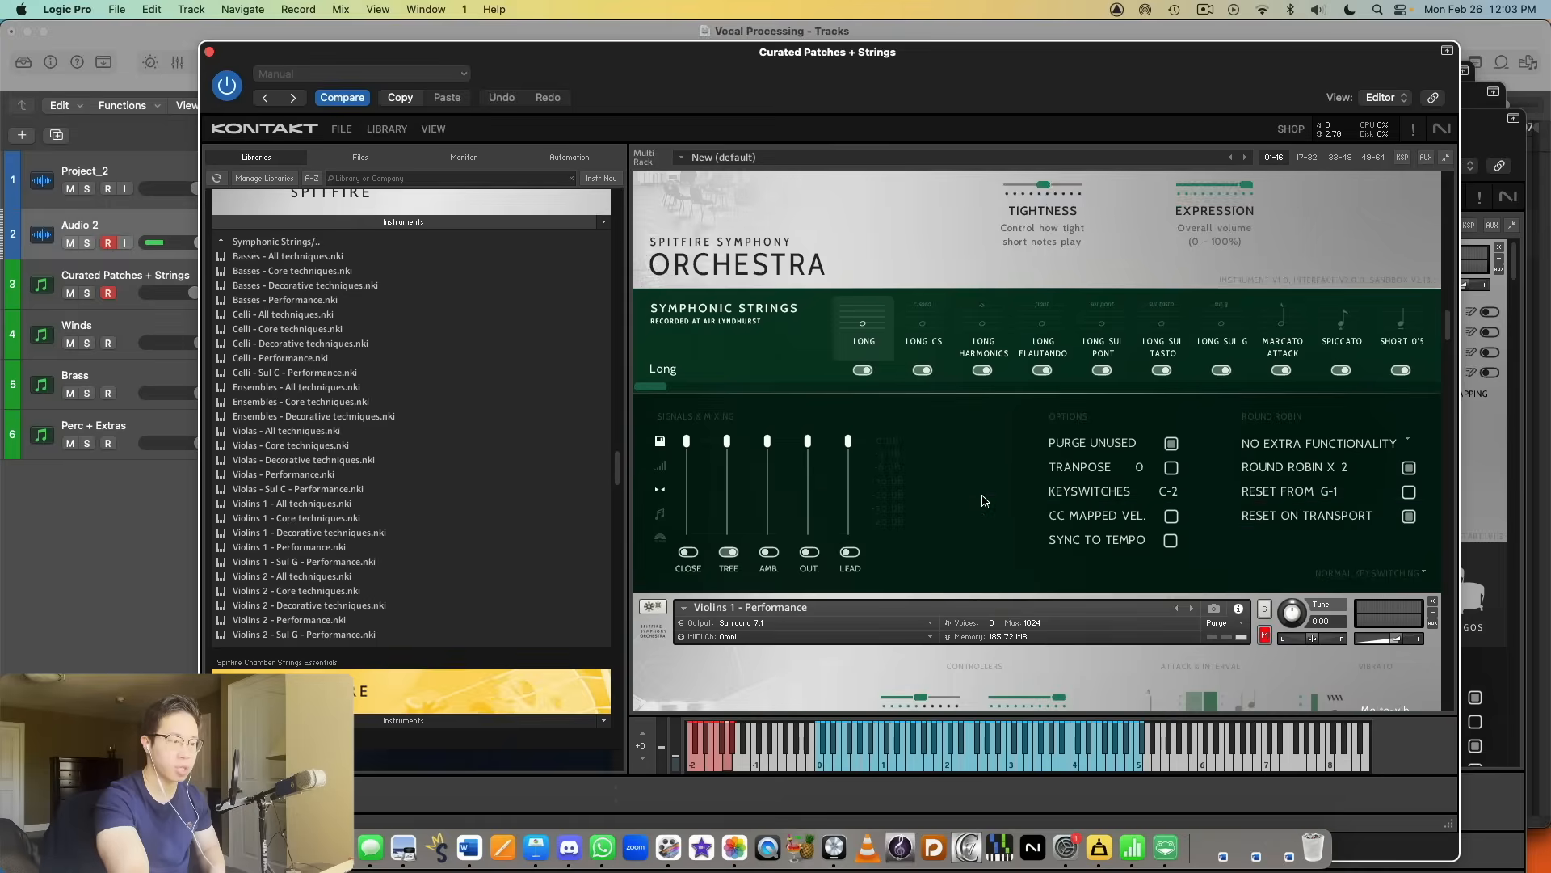
{"action": "scroll", "coordinate": [985, 501], "scroll_direction": "down", "scroll_amount": 2}
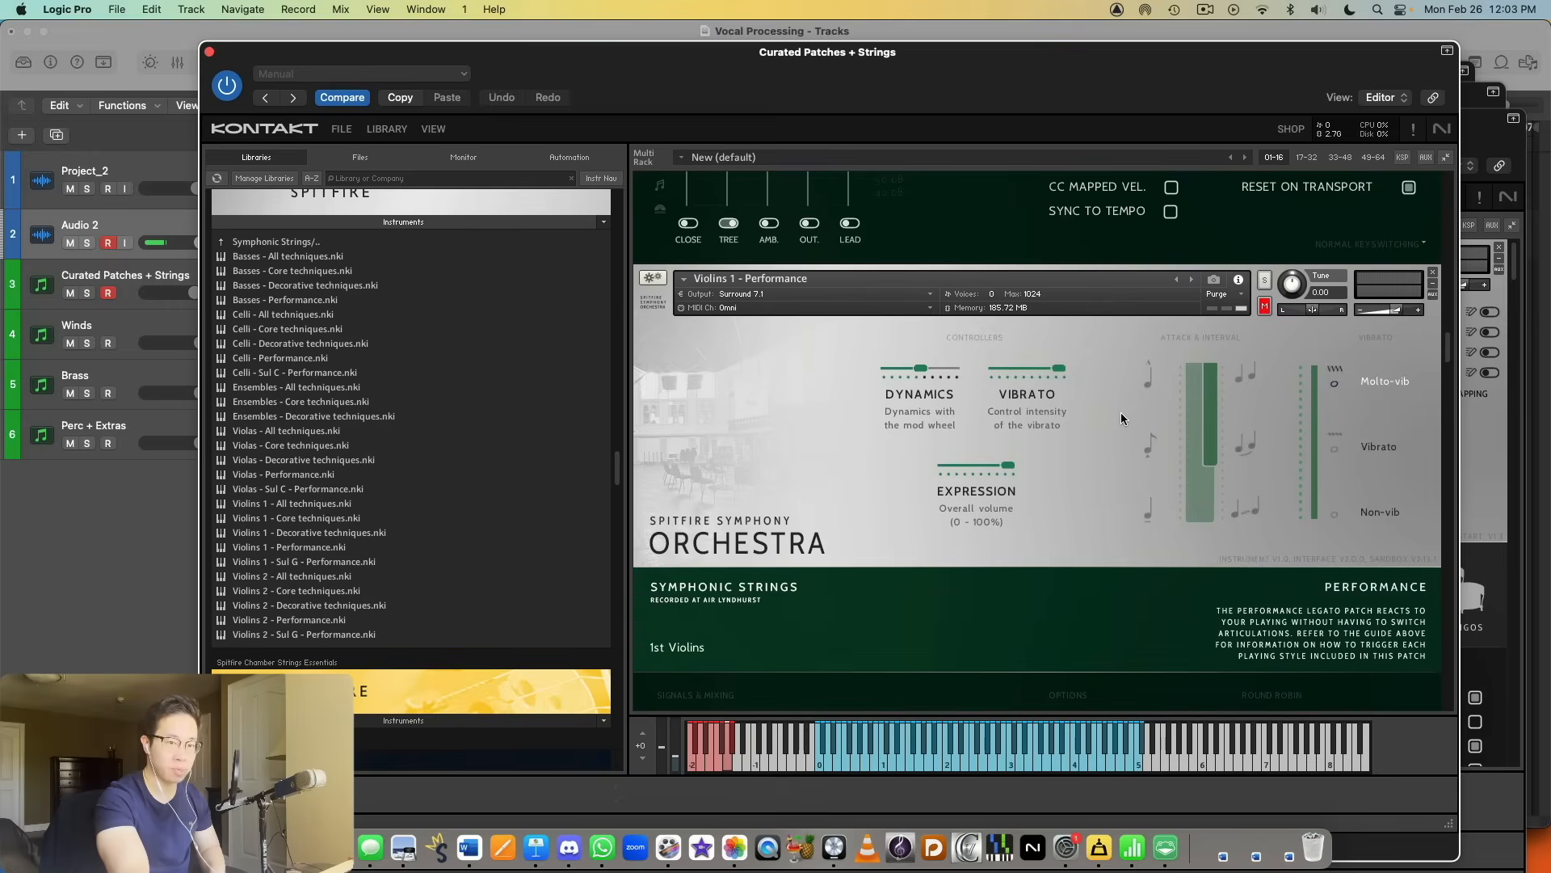
{"action": "scroll", "coordinate": [1121, 416], "scroll_direction": "down", "scroll_amount": 2}
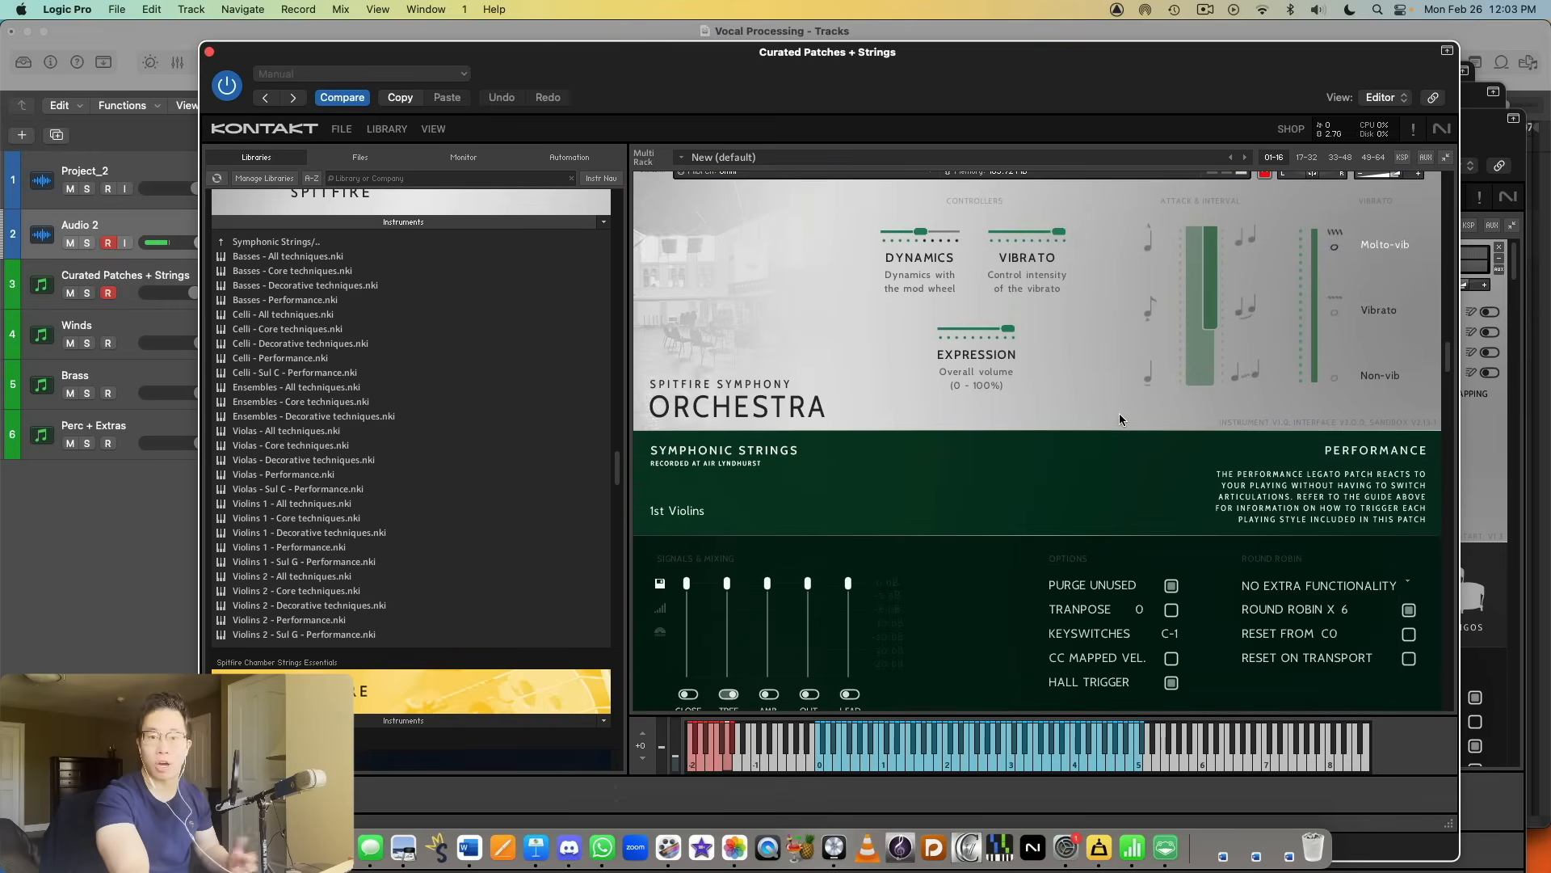
{"action": "scroll", "coordinate": [1120, 414], "scroll_direction": "up", "scroll_amount": 2}
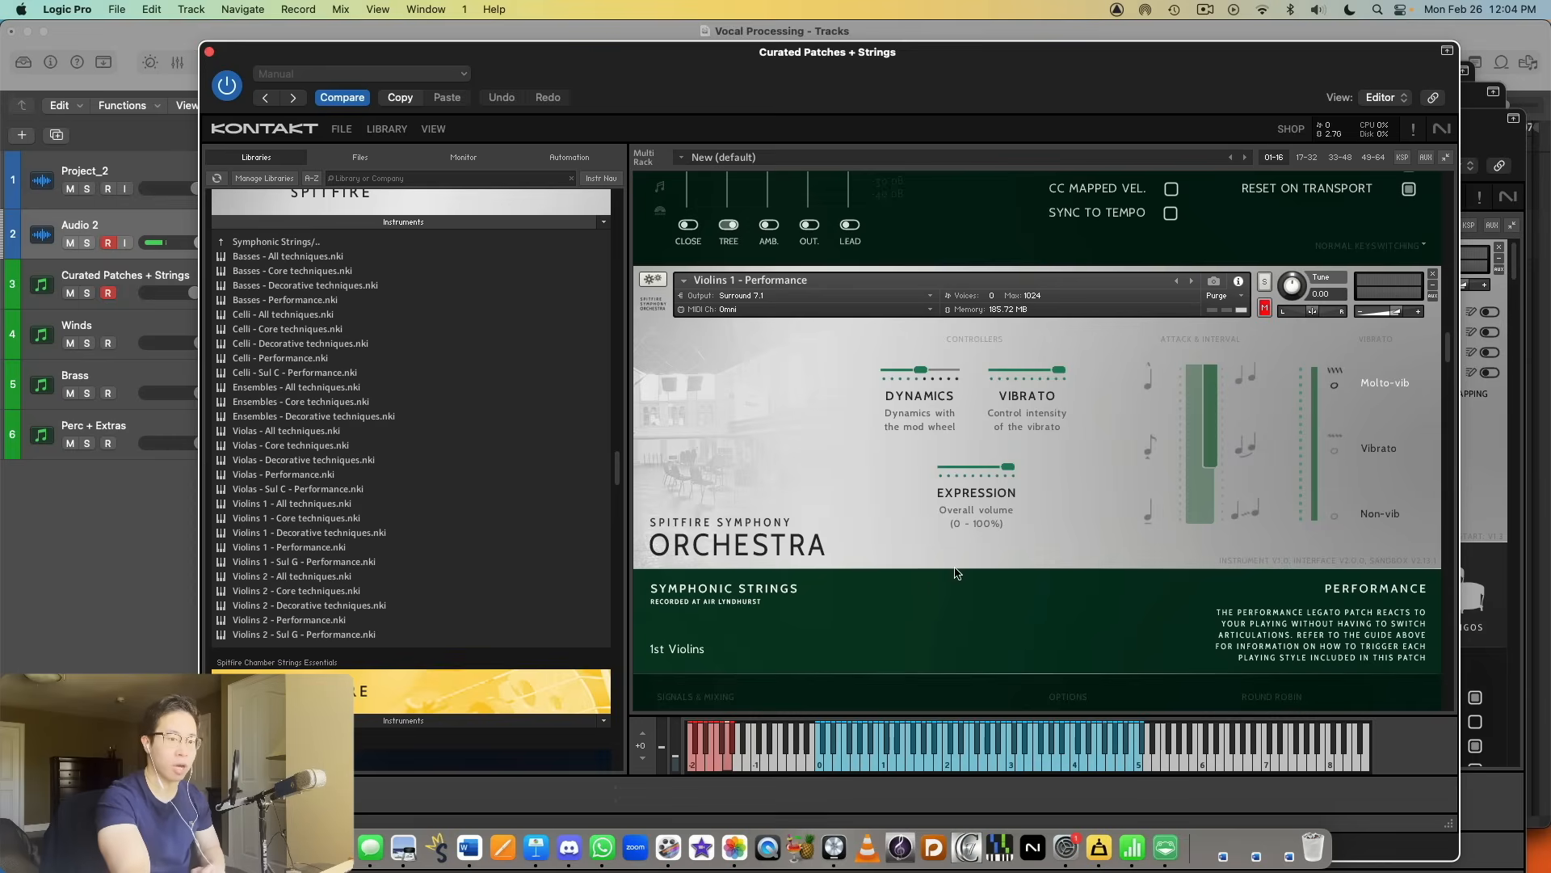
{"action": "scroll", "coordinate": [1021, 540], "scroll_direction": "up", "scroll_amount": 10}
{"action": "scroll", "coordinate": [1024, 546], "scroll_direction": "up", "scroll_amount": 3}
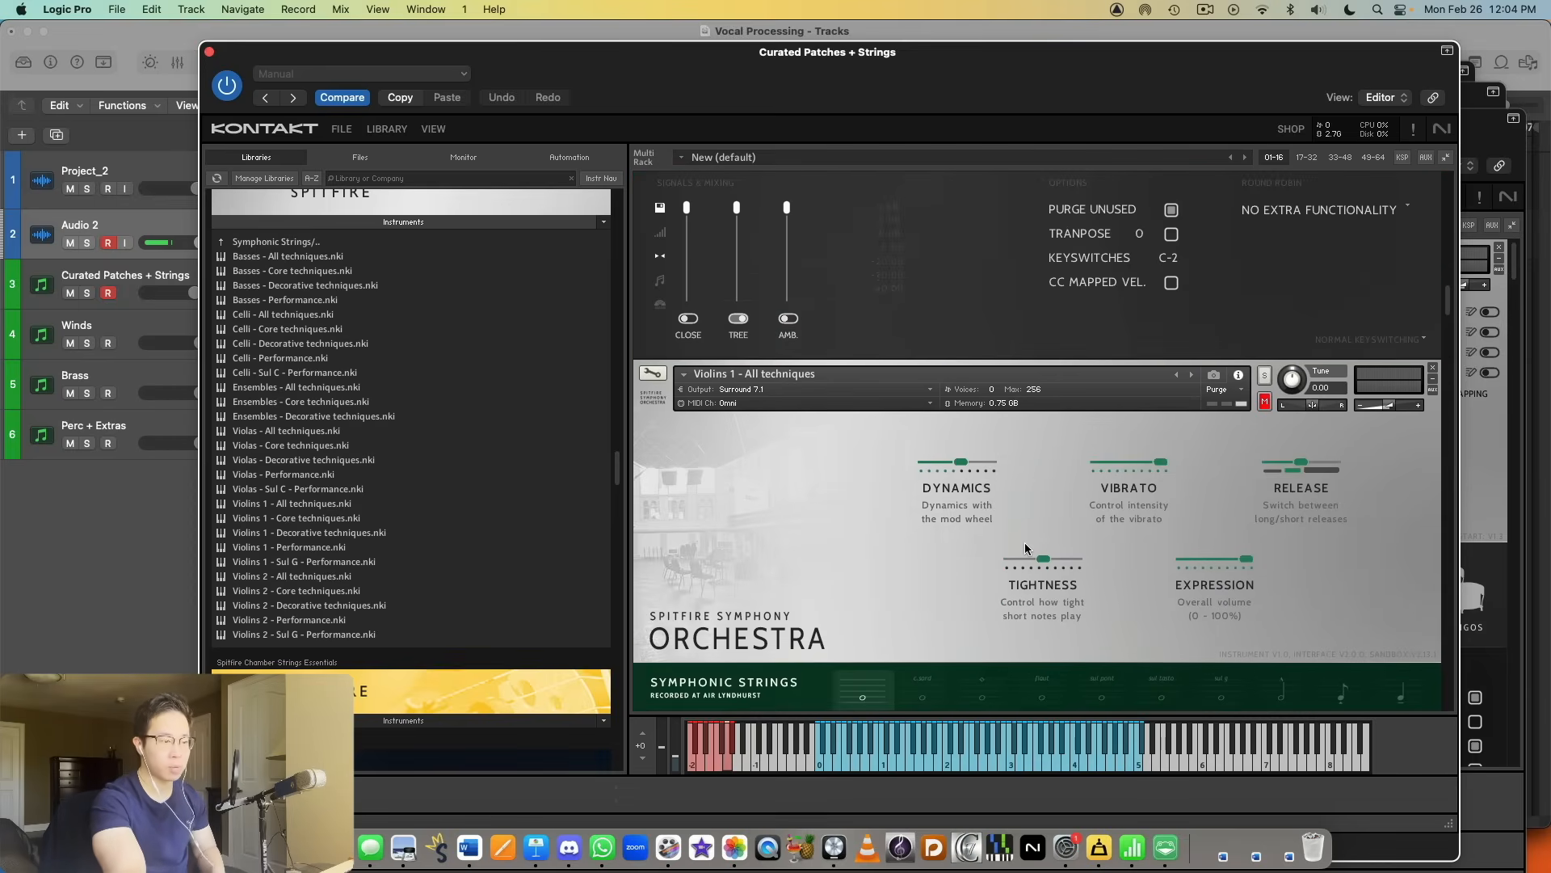
Step: Solo the Violins 1 - All techniques instrument and audition its Long articulation
{"action": "scroll", "coordinate": [1026, 544], "scroll_direction": "down", "scroll_amount": 3}
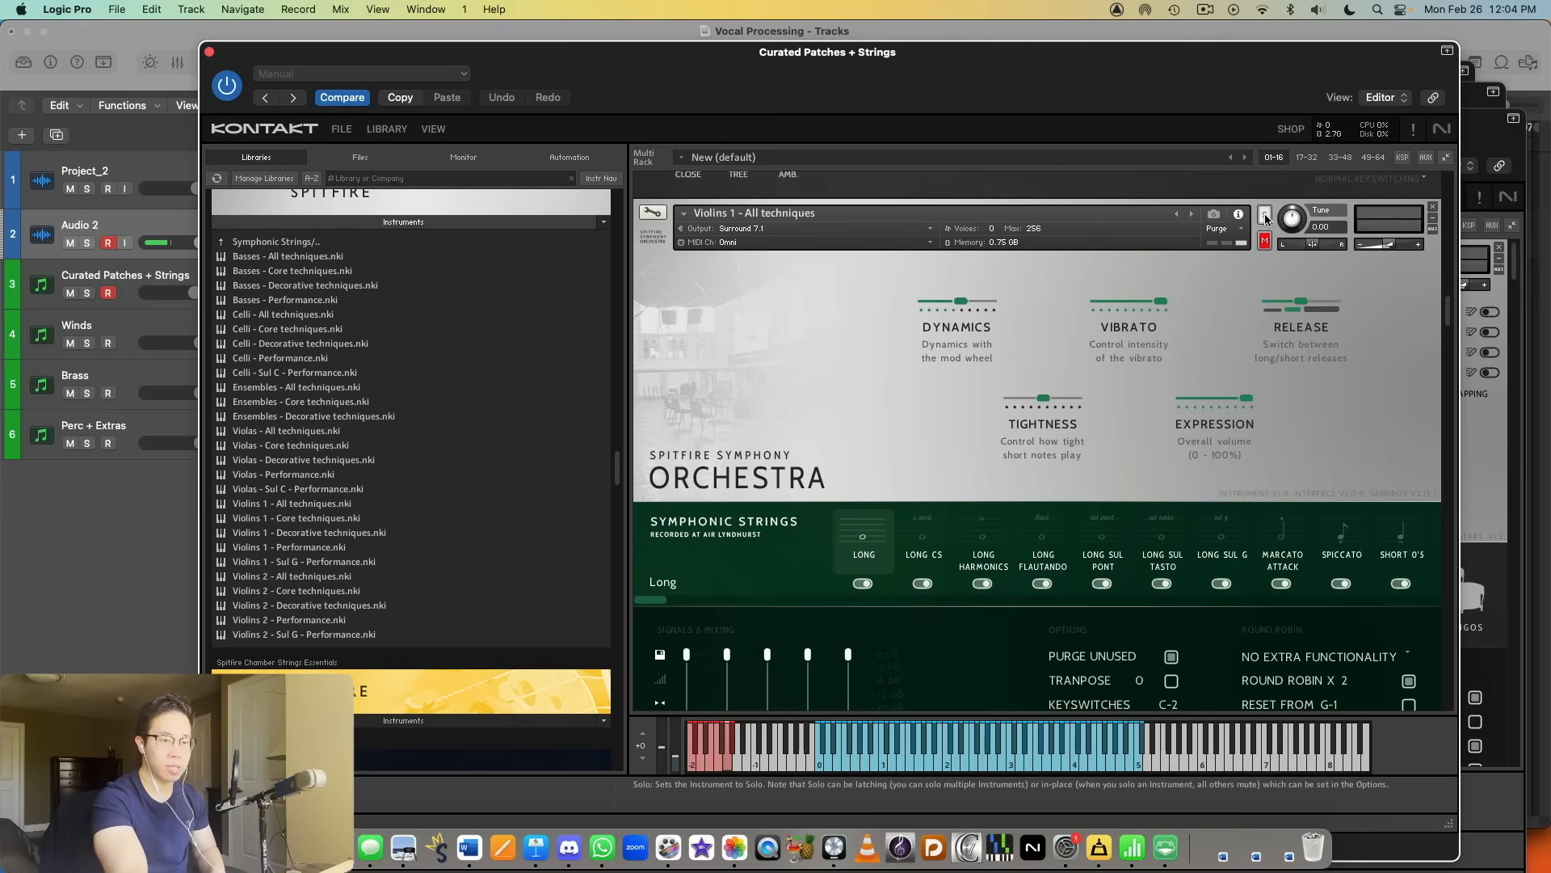
{"action": "scroll", "coordinate": [1228, 365], "scroll_direction": "down", "scroll_amount": 3}
{"action": "scroll", "coordinate": [1228, 366], "scroll_direction": "up", "scroll_amount": 1}
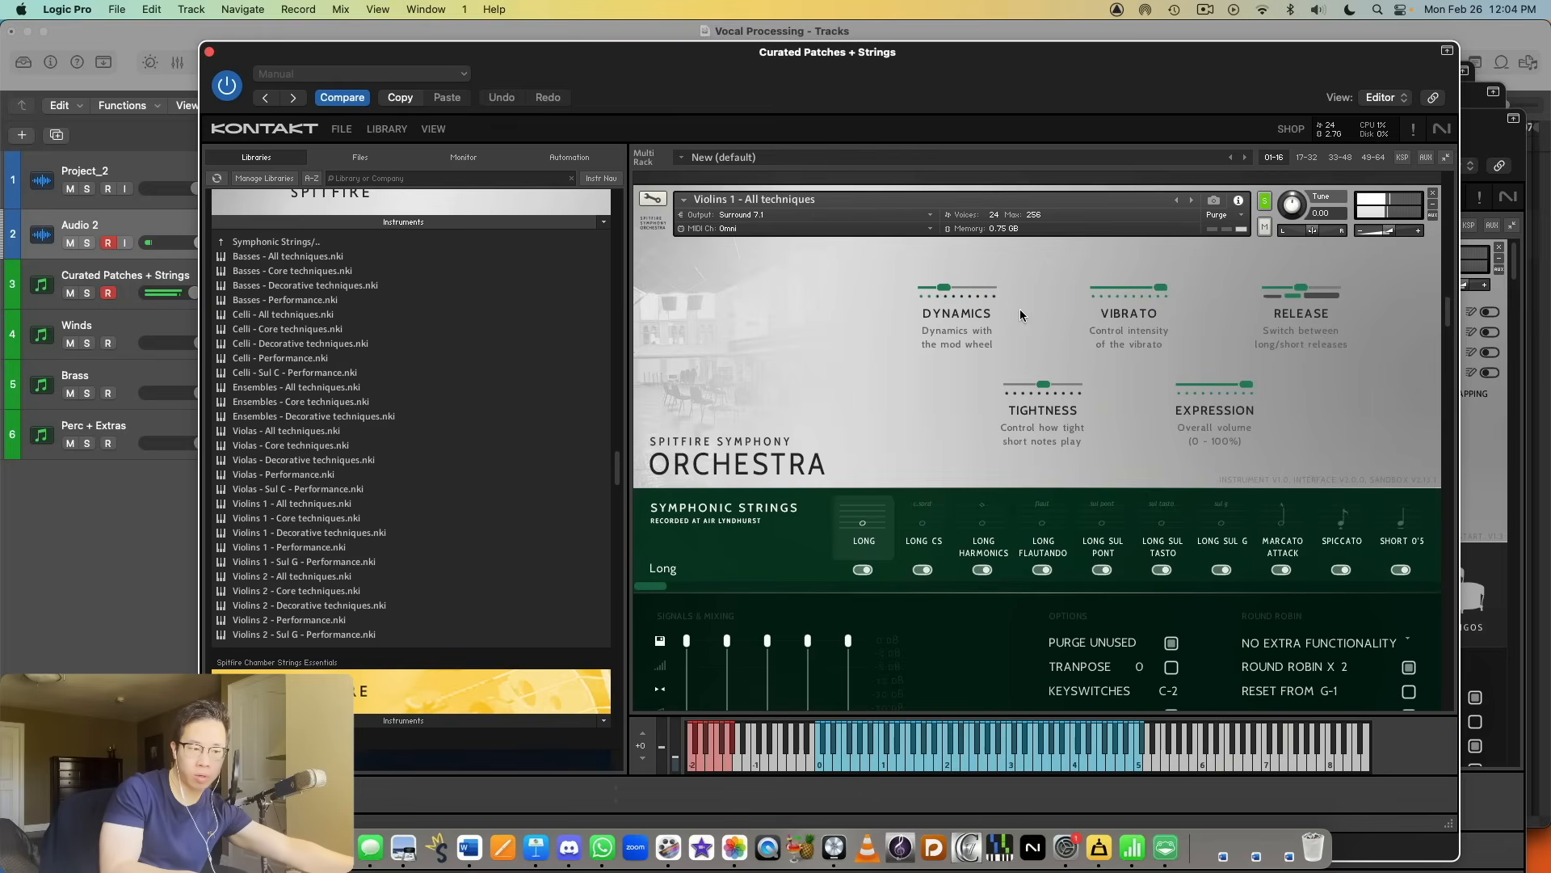
Step: Audition the Long CS, Long Harmonics and Long Flautando articulations in Violins 1 - All techniques
{"action": "left_click", "coordinate": [946, 512]}
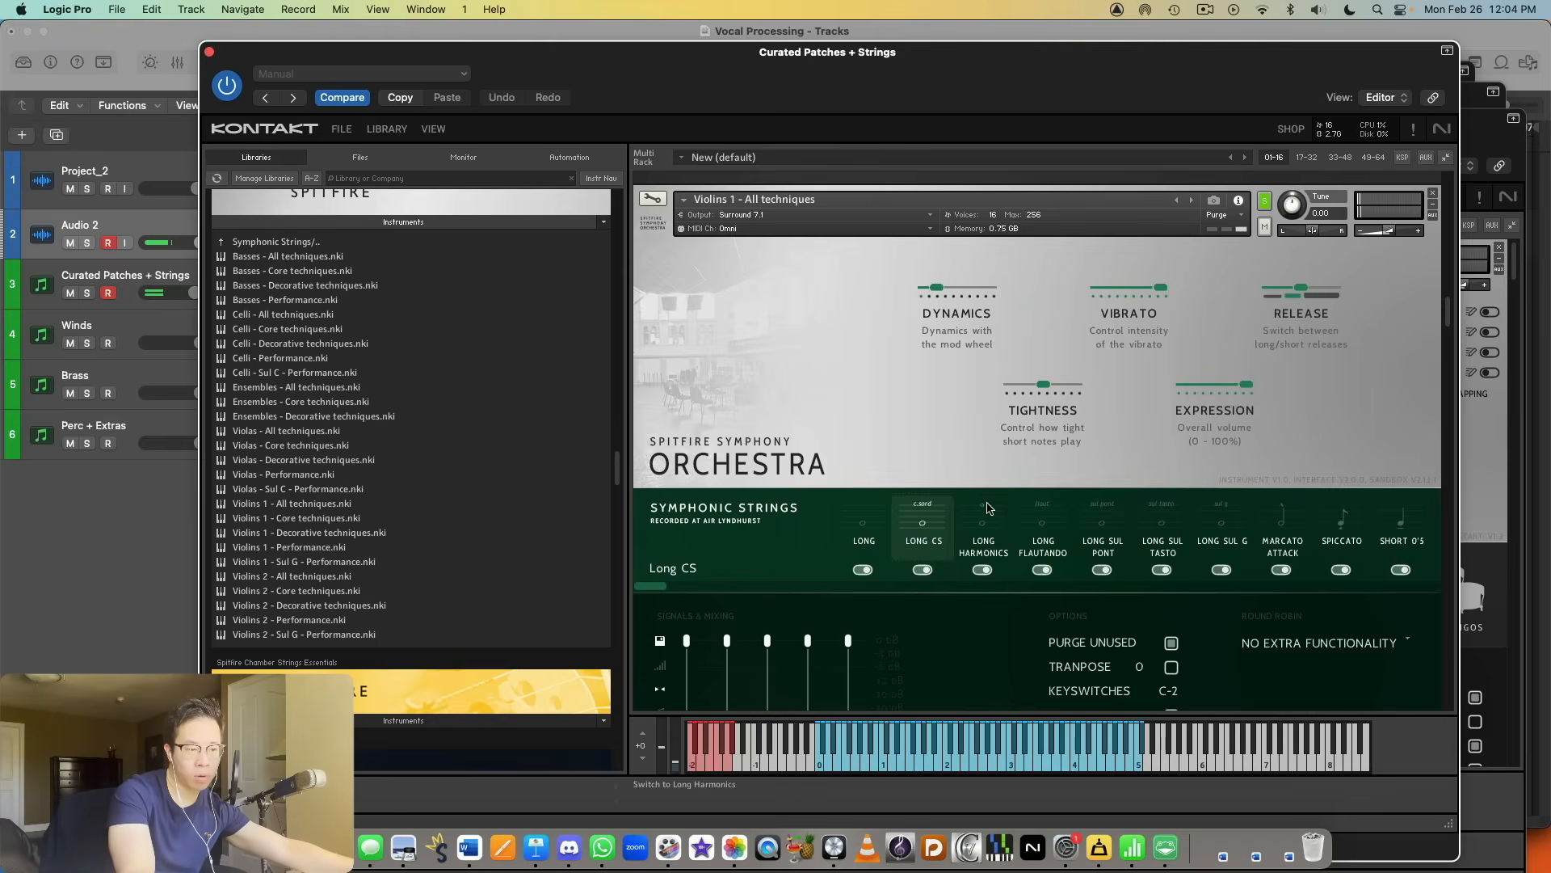
{"action": "left_click", "coordinate": [982, 521]}
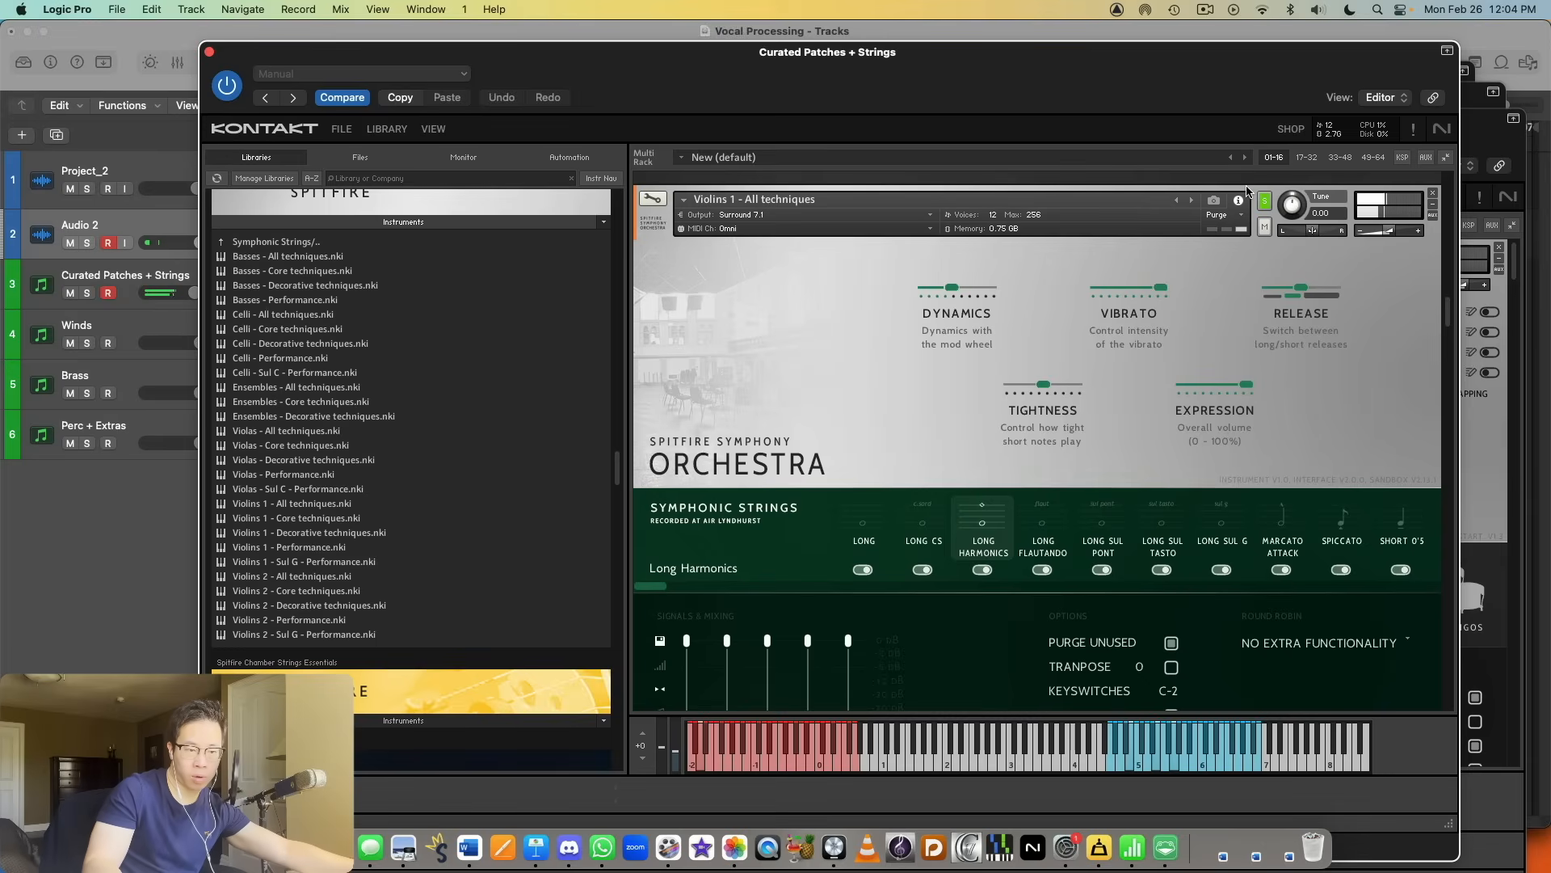
{"action": "left_click", "coordinate": [1048, 515]}
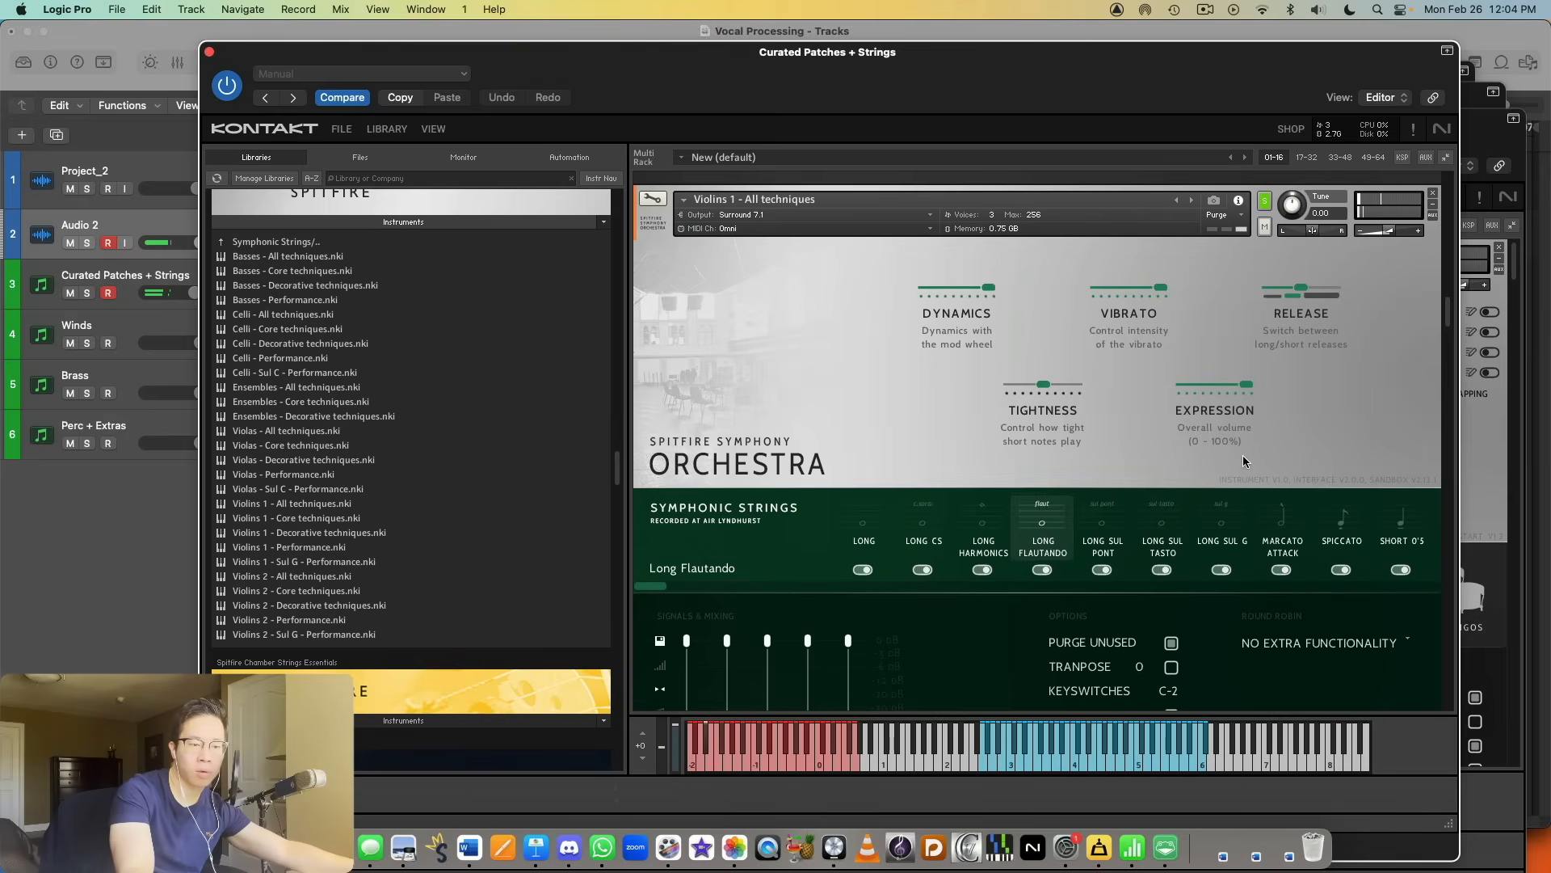
Step: Audition the Long Sul G, Marcato Attack, Spiccato and Short 0'5 articulations in Violins 1 - All techniques
{"action": "left_click", "coordinate": [1228, 527]}
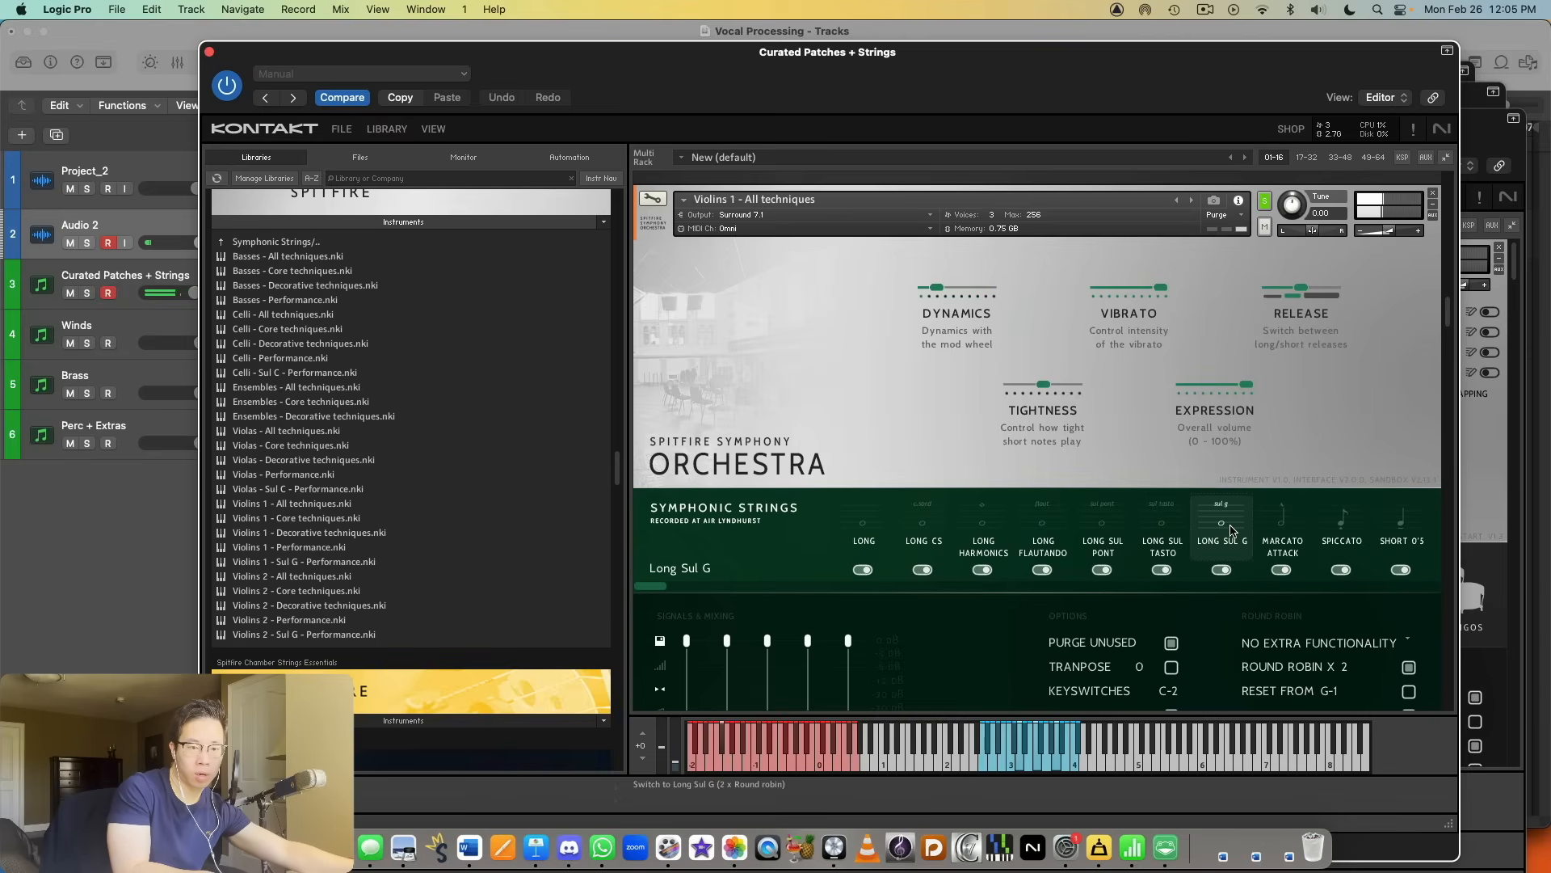
{"action": "left_click", "coordinate": [1284, 546]}
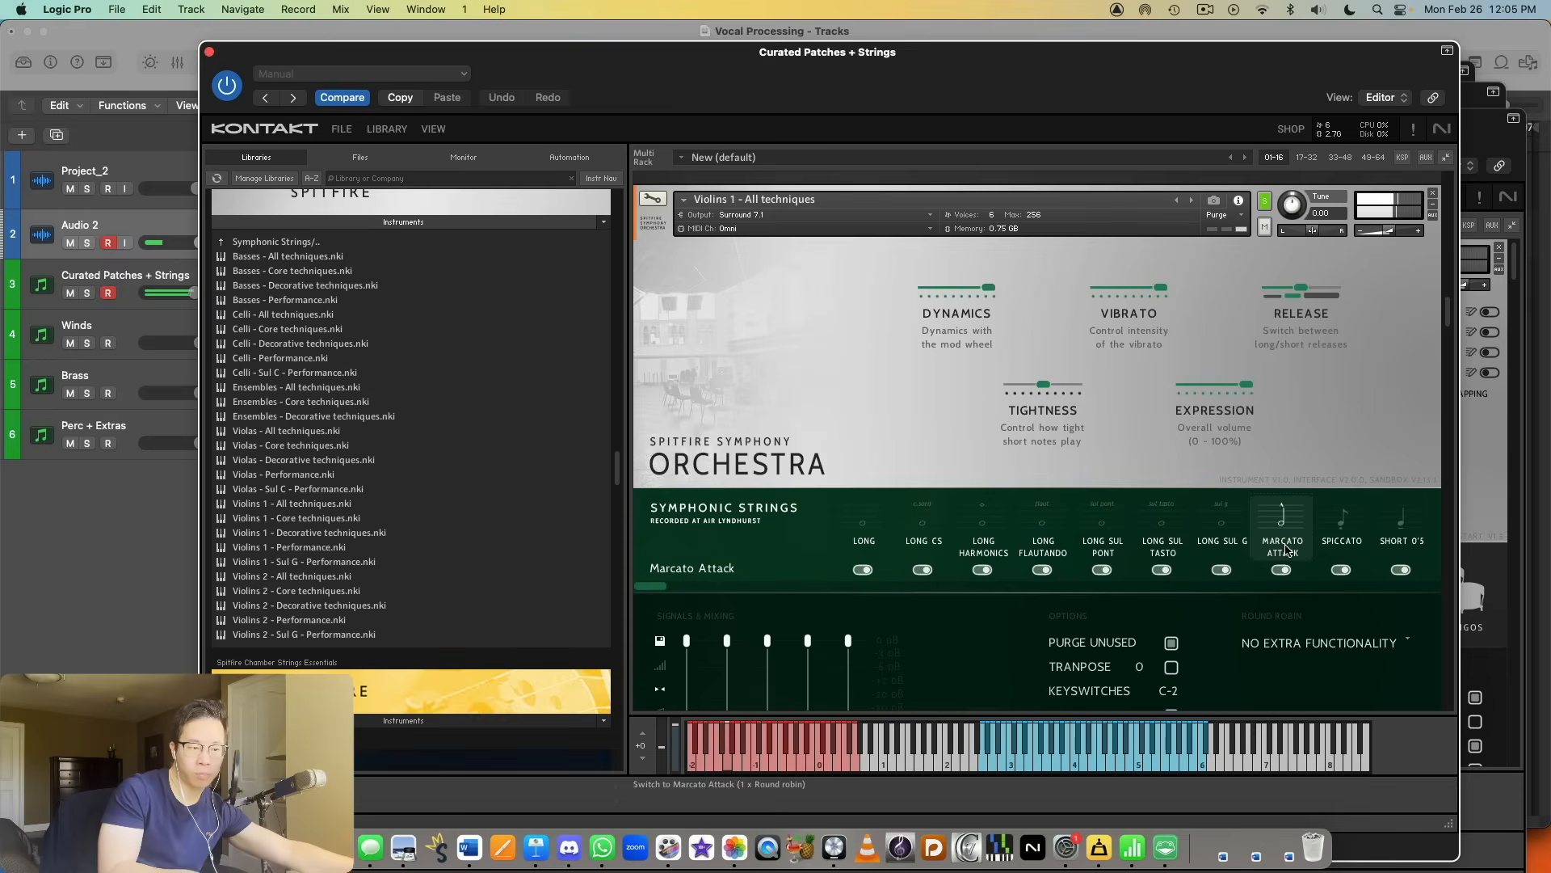
{"action": "scroll", "coordinate": [1240, 481], "scroll_direction": "down", "scroll_amount": 3}
{"action": "scroll", "coordinate": [1240, 480], "scroll_direction": "up", "scroll_amount": 1}
{"action": "left_click", "coordinate": [1342, 377]}
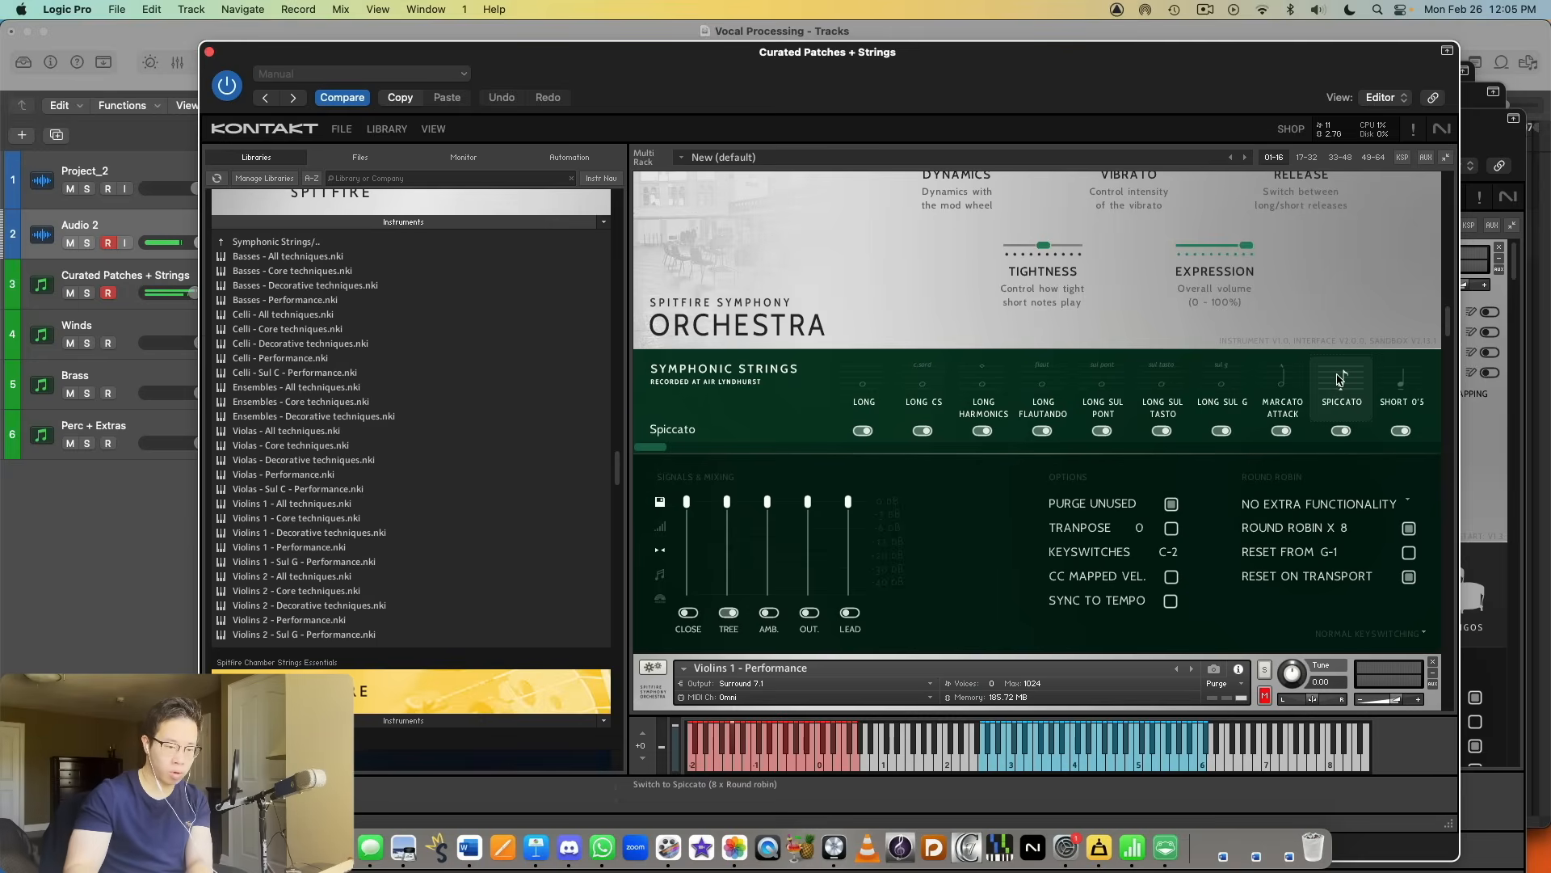
{"action": "left_click", "coordinate": [1397, 404]}
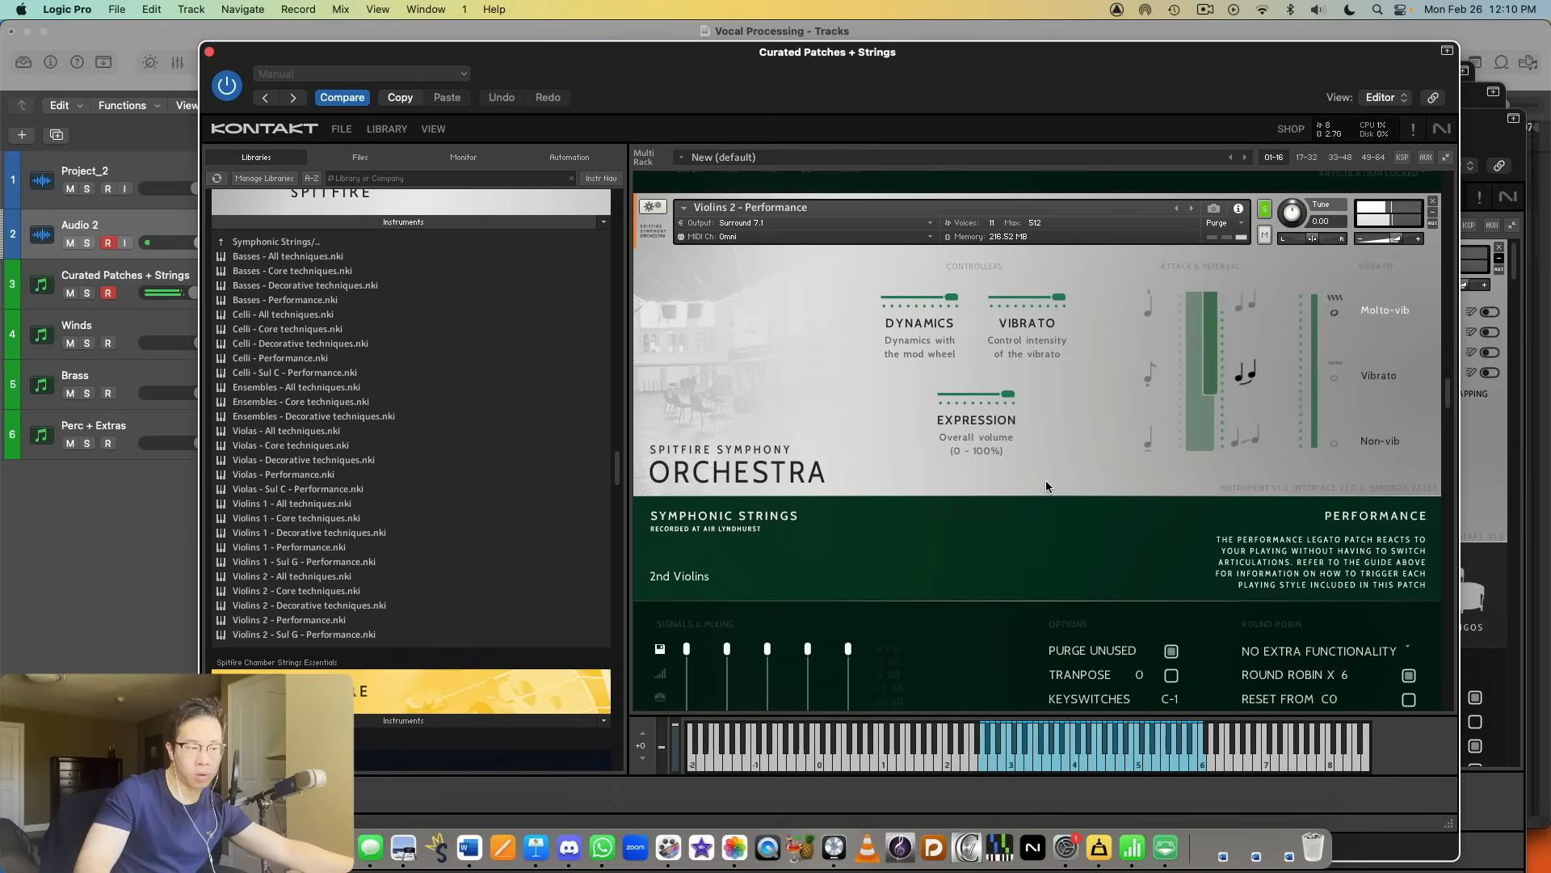
Step: Audition the Performance legato instruments of Violins 2, Violas, Celli and Basses one after another in the rack
{"action": "scroll", "coordinate": [1043, 463], "scroll_direction": "up", "scroll_amount": 5}
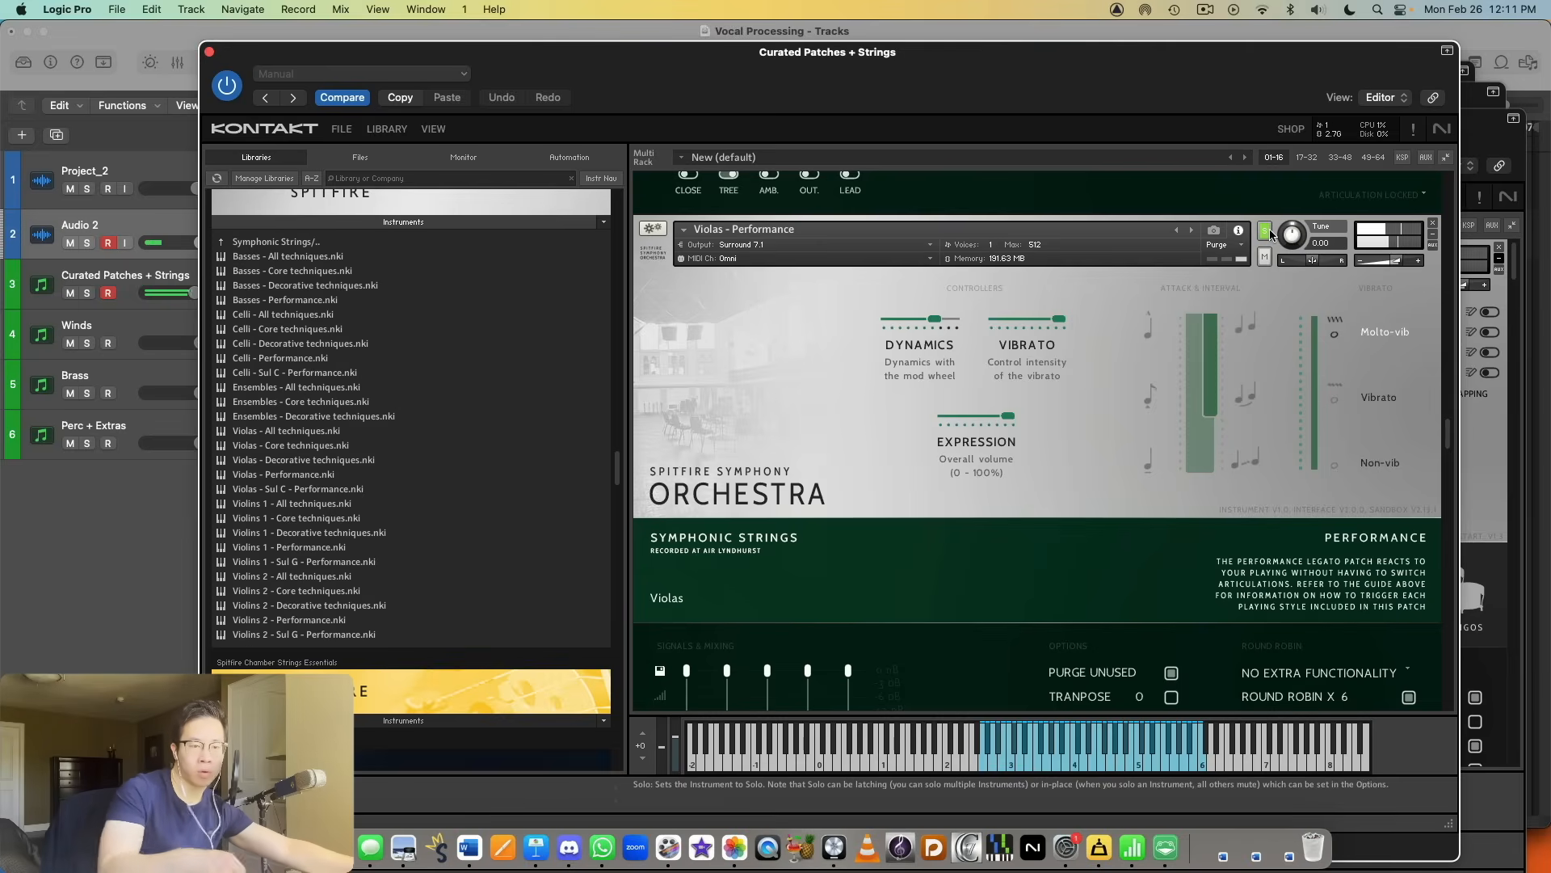
{"action": "scroll", "coordinate": [1268, 229], "scroll_direction": "down", "scroll_amount": 8}
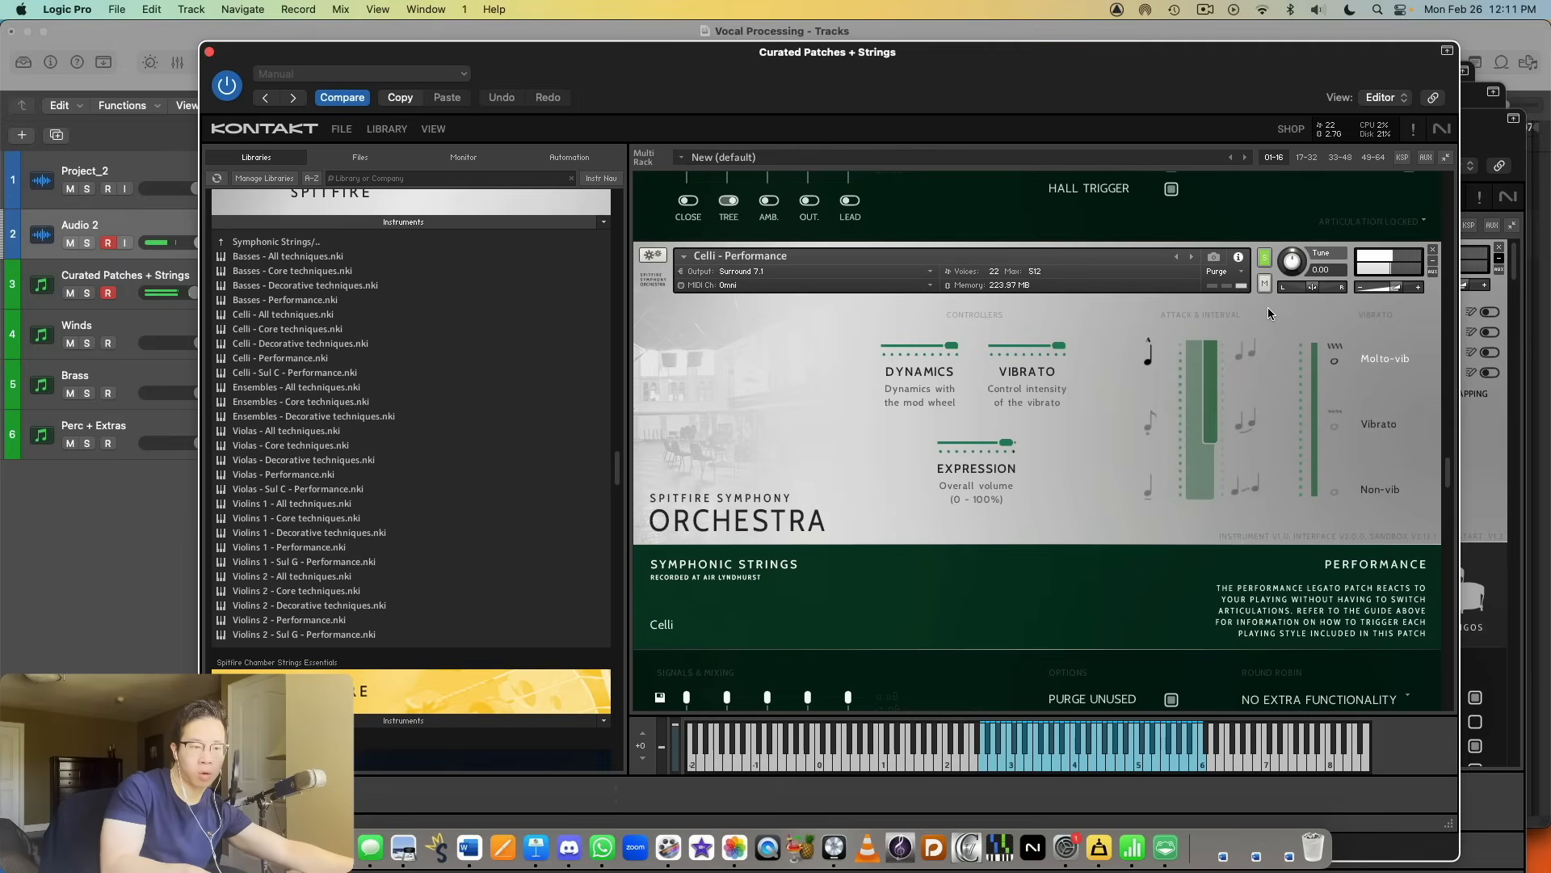
{"action": "scroll", "coordinate": [1268, 307], "scroll_direction": "down", "scroll_amount": 10}
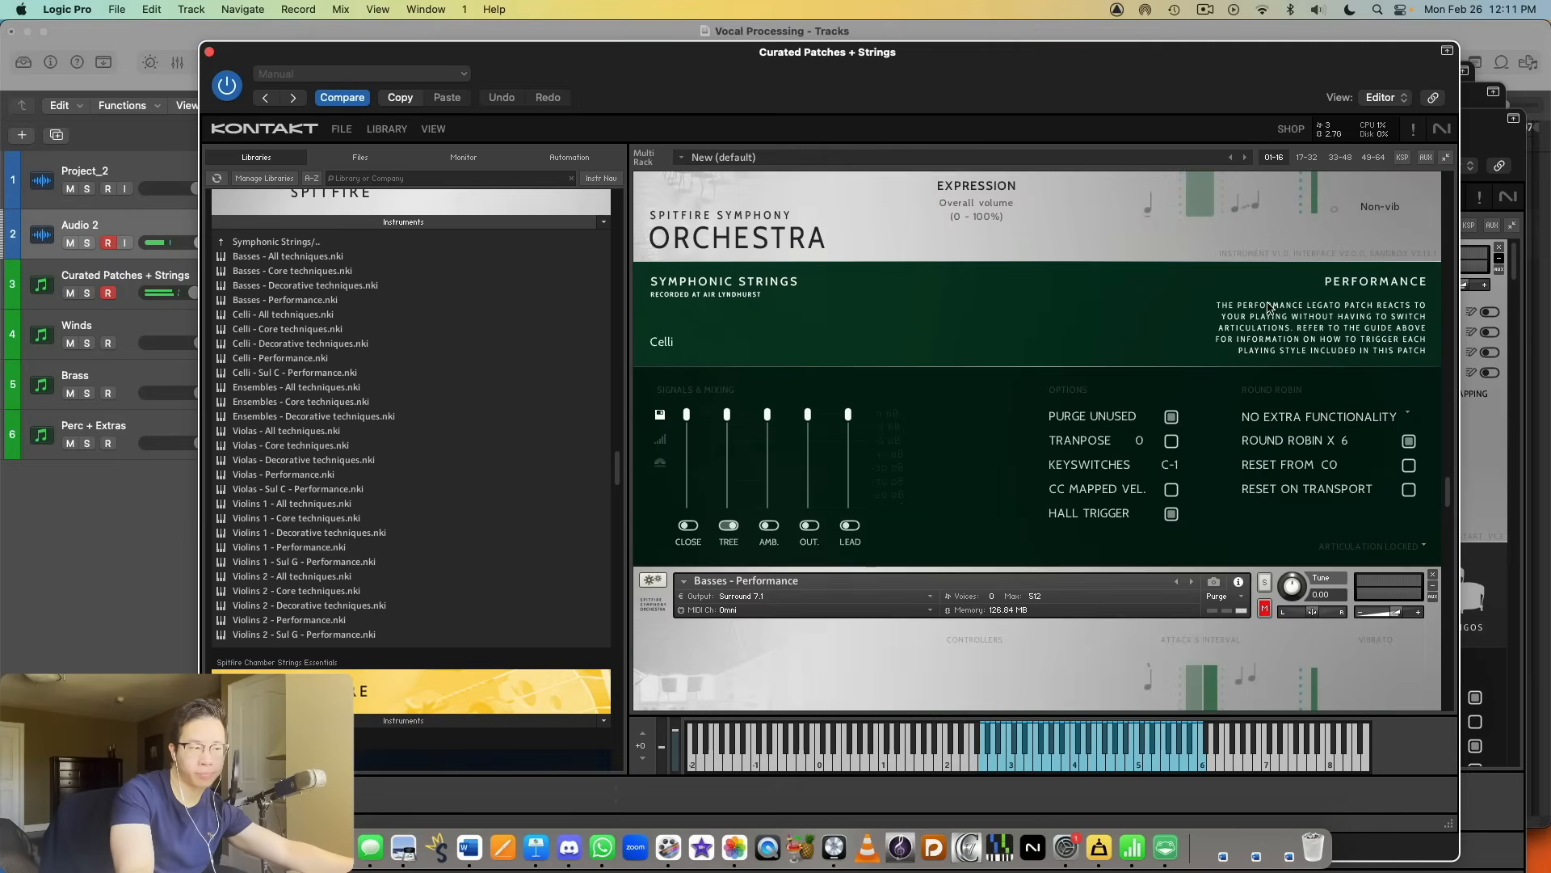
{"action": "scroll", "coordinate": [1234, 307], "scroll_direction": "down", "scroll_amount": 2}
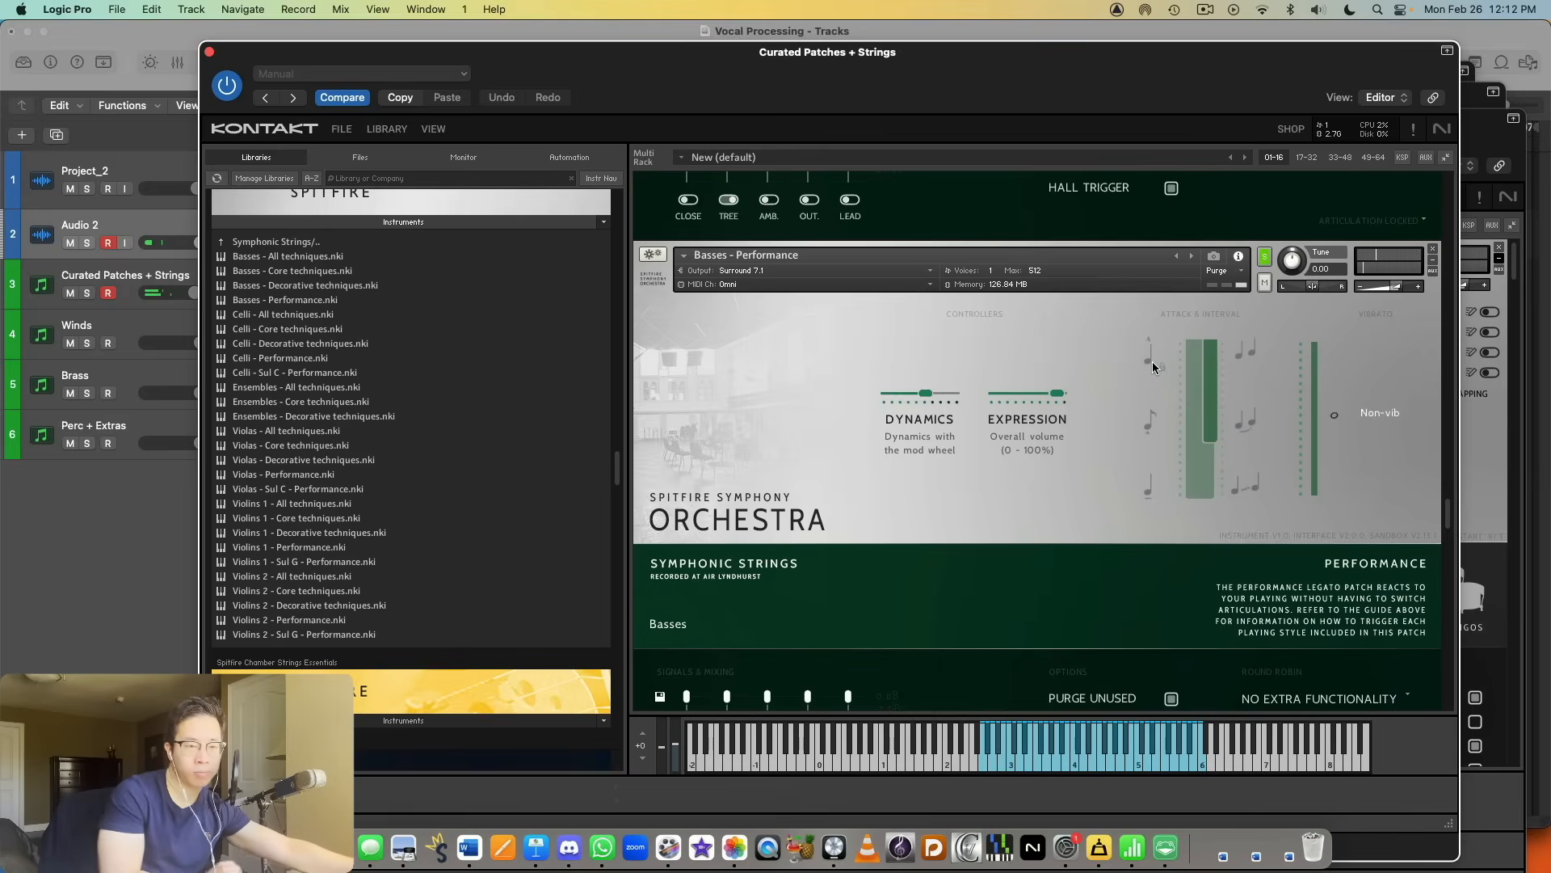
Step: Examine the dynamics, expression and vibrato controls of Basses - Performance and compare them with Celli - Performance
{"action": "scroll", "coordinate": [1164, 355], "scroll_direction": "down", "scroll_amount": 3}
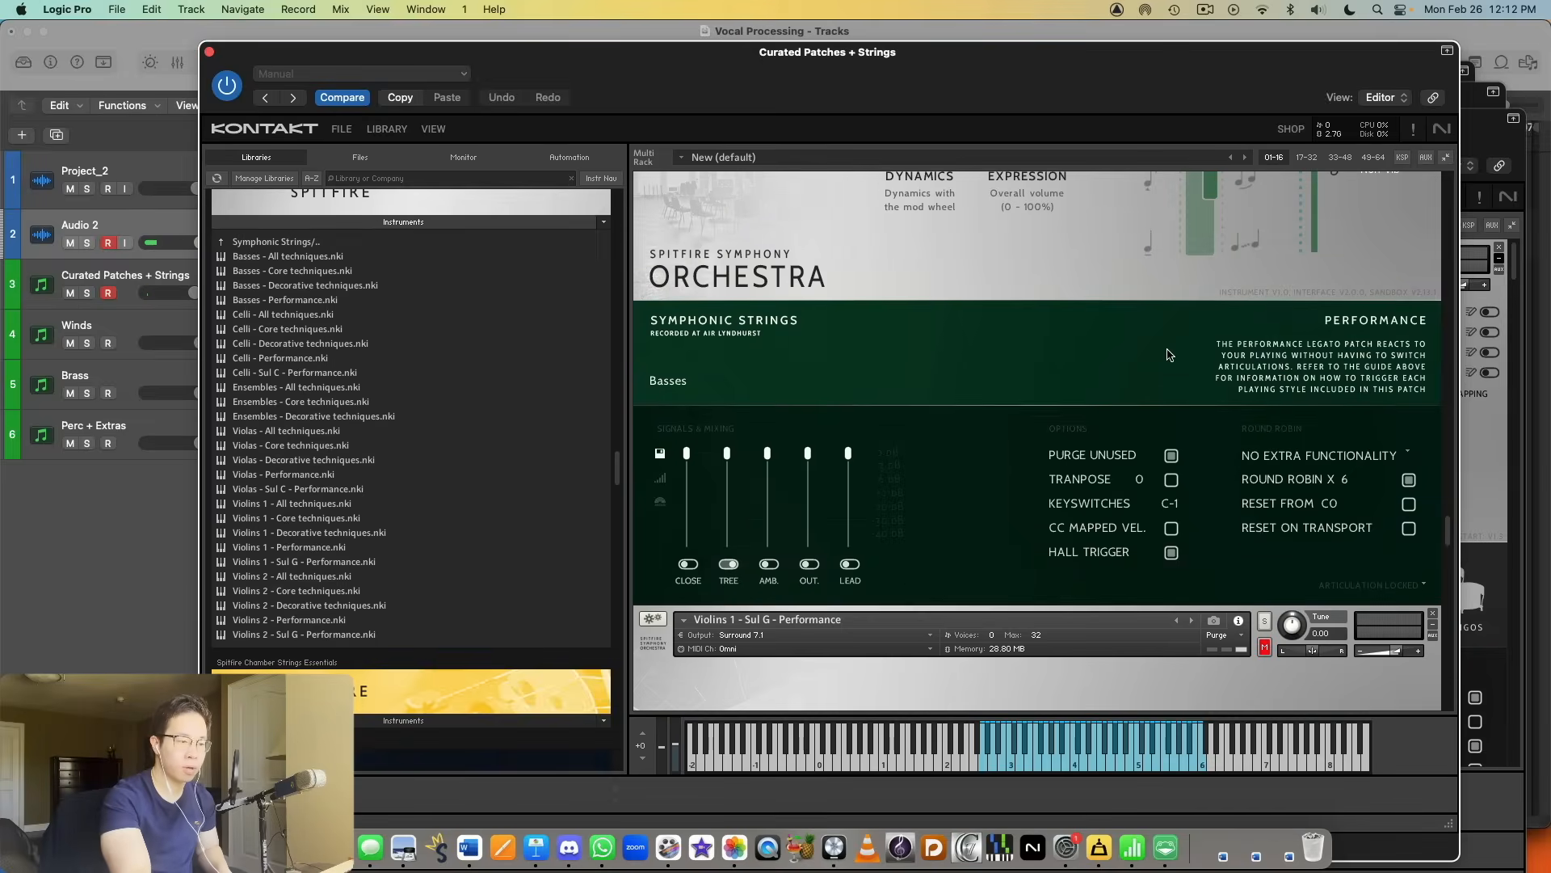
{"action": "scroll", "coordinate": [1167, 354], "scroll_direction": "up", "scroll_amount": 5}
{"action": "scroll", "coordinate": [1158, 342], "scroll_direction": "down", "scroll_amount": 5}
{"action": "scroll", "coordinate": [1158, 342], "scroll_direction": "up", "scroll_amount": 5}
{"action": "scroll", "coordinate": [1159, 342], "scroll_direction": "down", "scroll_amount": 5}
{"action": "scroll", "coordinate": [1160, 348], "scroll_direction": "up", "scroll_amount": 5}
{"action": "scroll", "coordinate": [1161, 349], "scroll_direction": "down", "scroll_amount": 2}
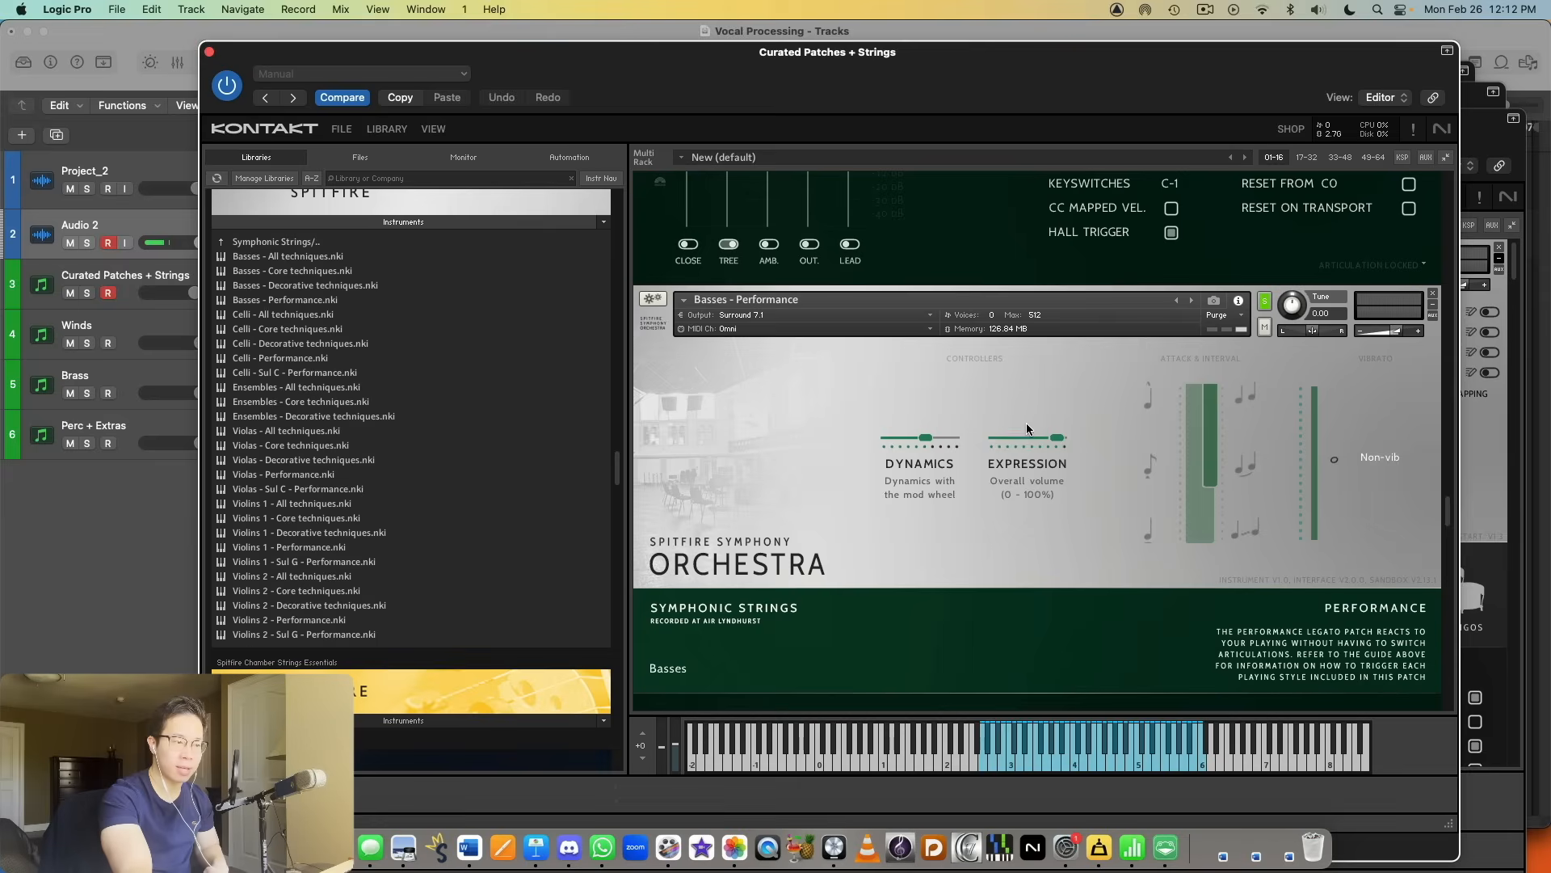
{"action": "scroll", "coordinate": [535, 386], "scroll_direction": "up", "scroll_amount": 2}
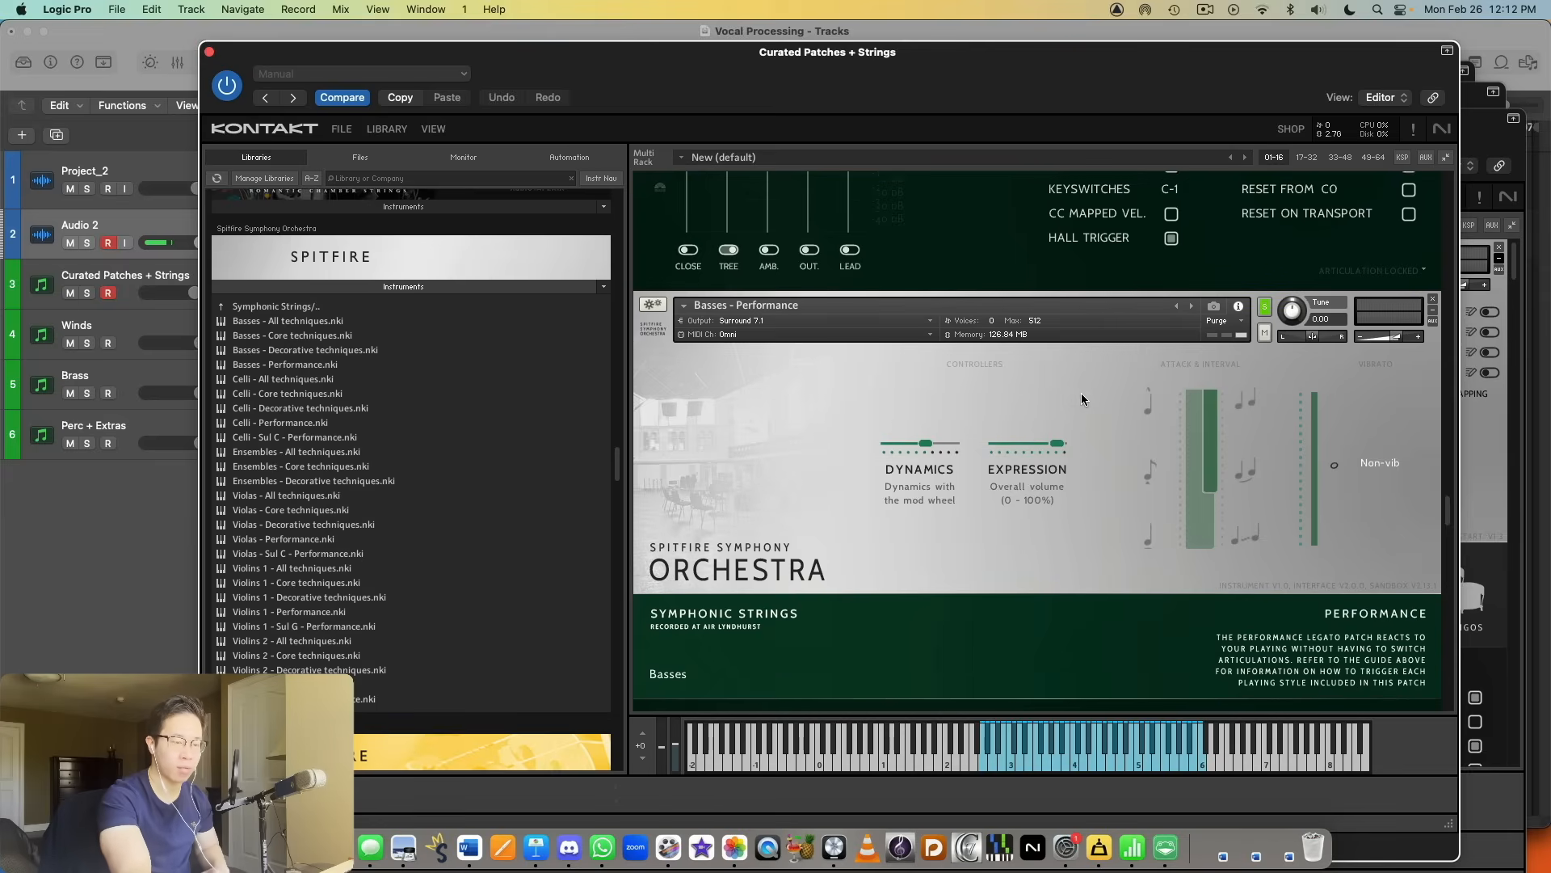
{"action": "scroll", "coordinate": [1081, 392], "scroll_direction": "up", "scroll_amount": 2}
{"action": "scroll", "coordinate": [1083, 393], "scroll_direction": "down", "scroll_amount": 1}
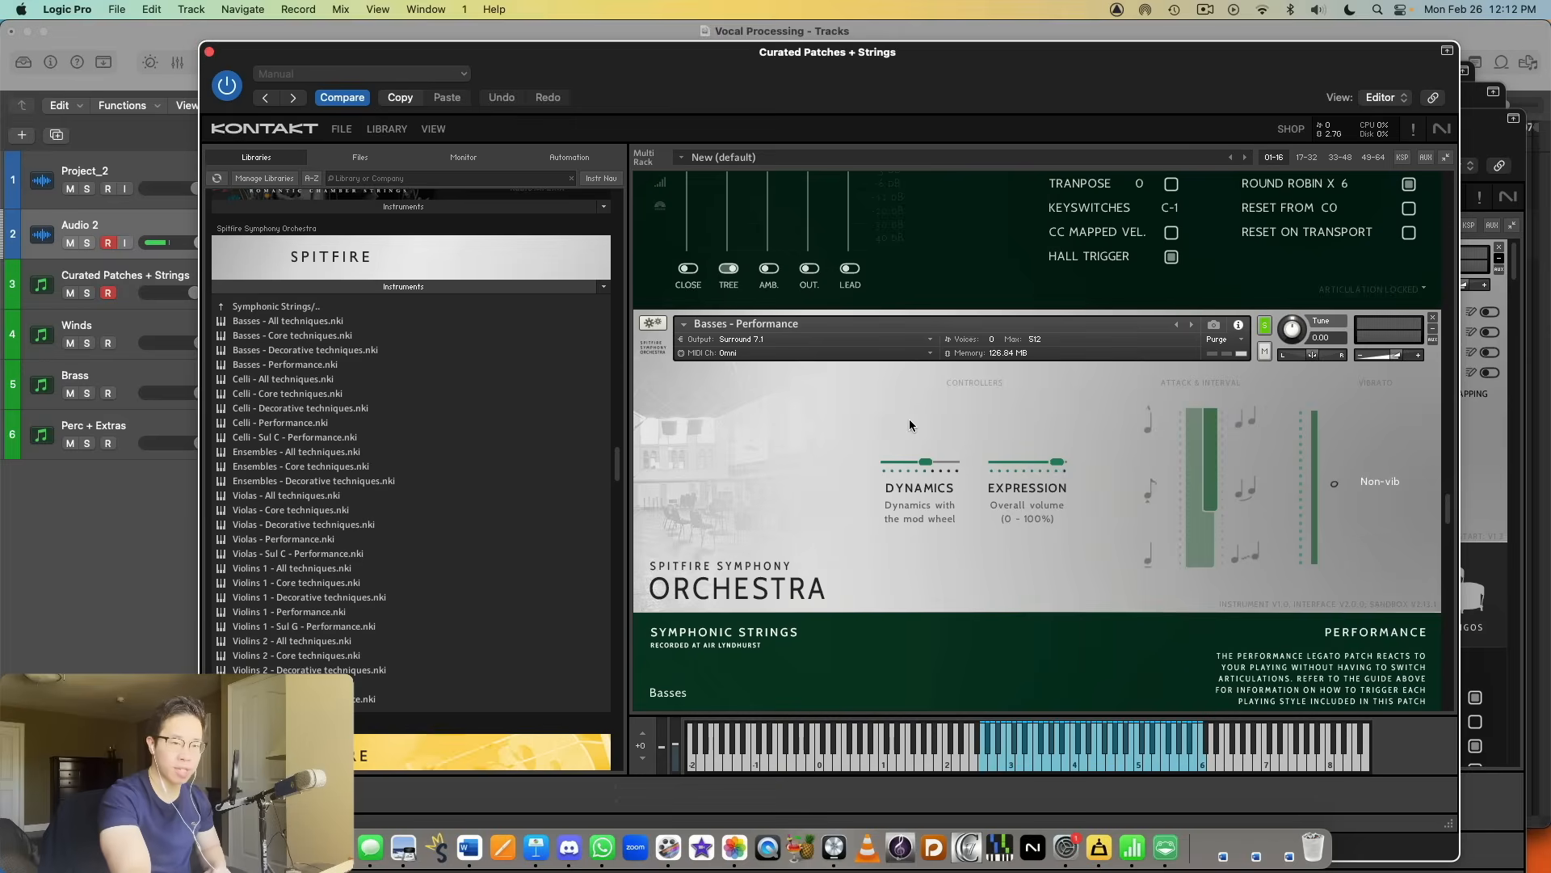
{"action": "scroll", "coordinate": [889, 426], "scroll_direction": "up", "scroll_amount": 10}
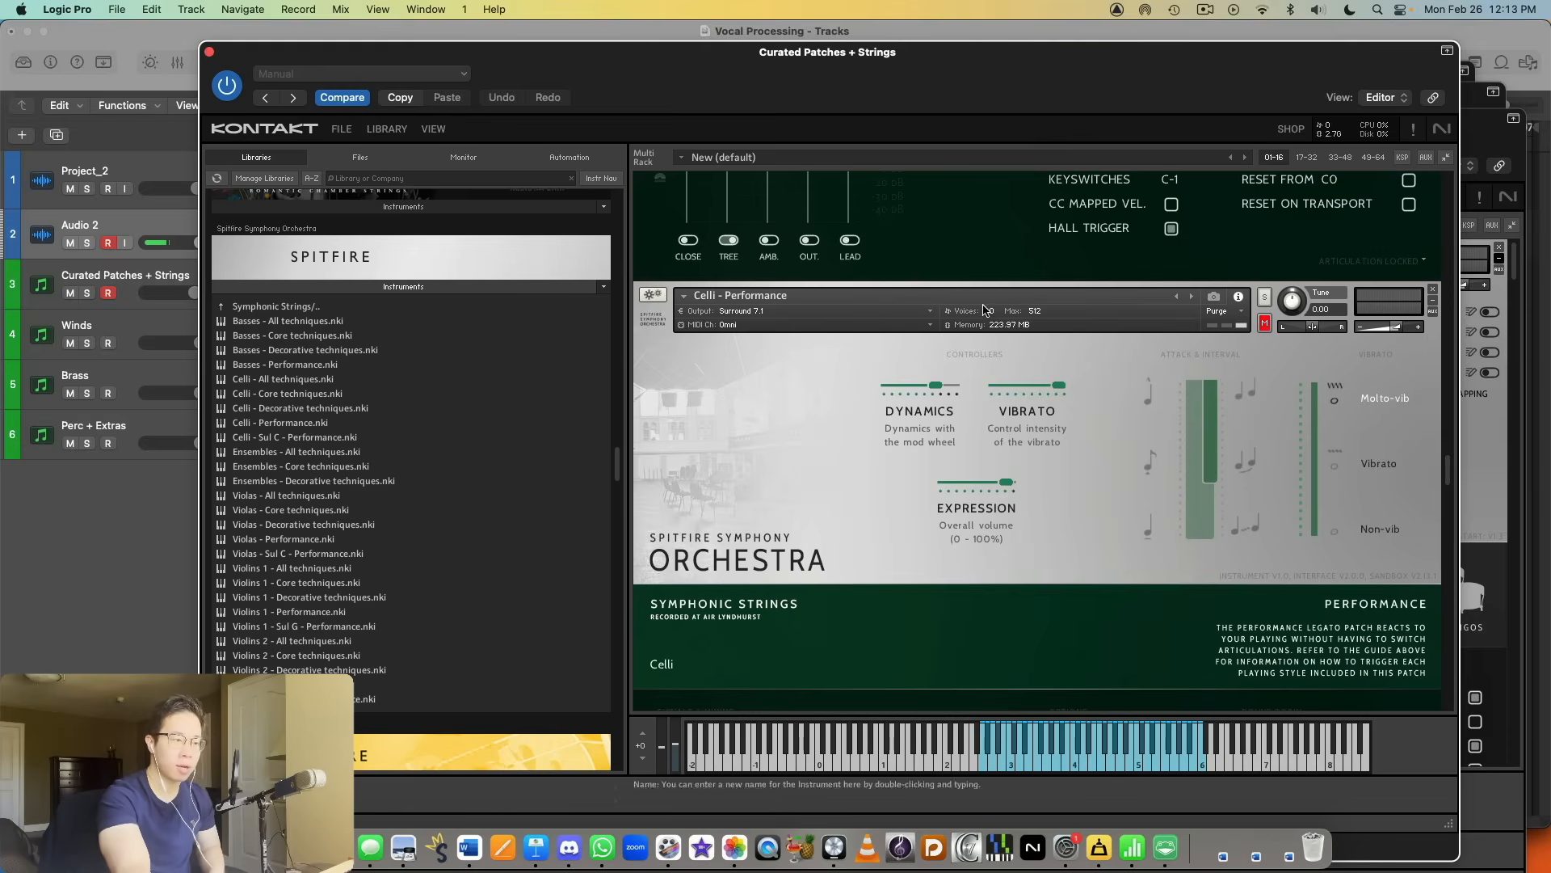
{"action": "scroll", "coordinate": [1059, 390], "scroll_direction": "down", "scroll_amount": 3}
{"action": "scroll", "coordinate": [1058, 384], "scroll_direction": "down", "scroll_amount": 10}
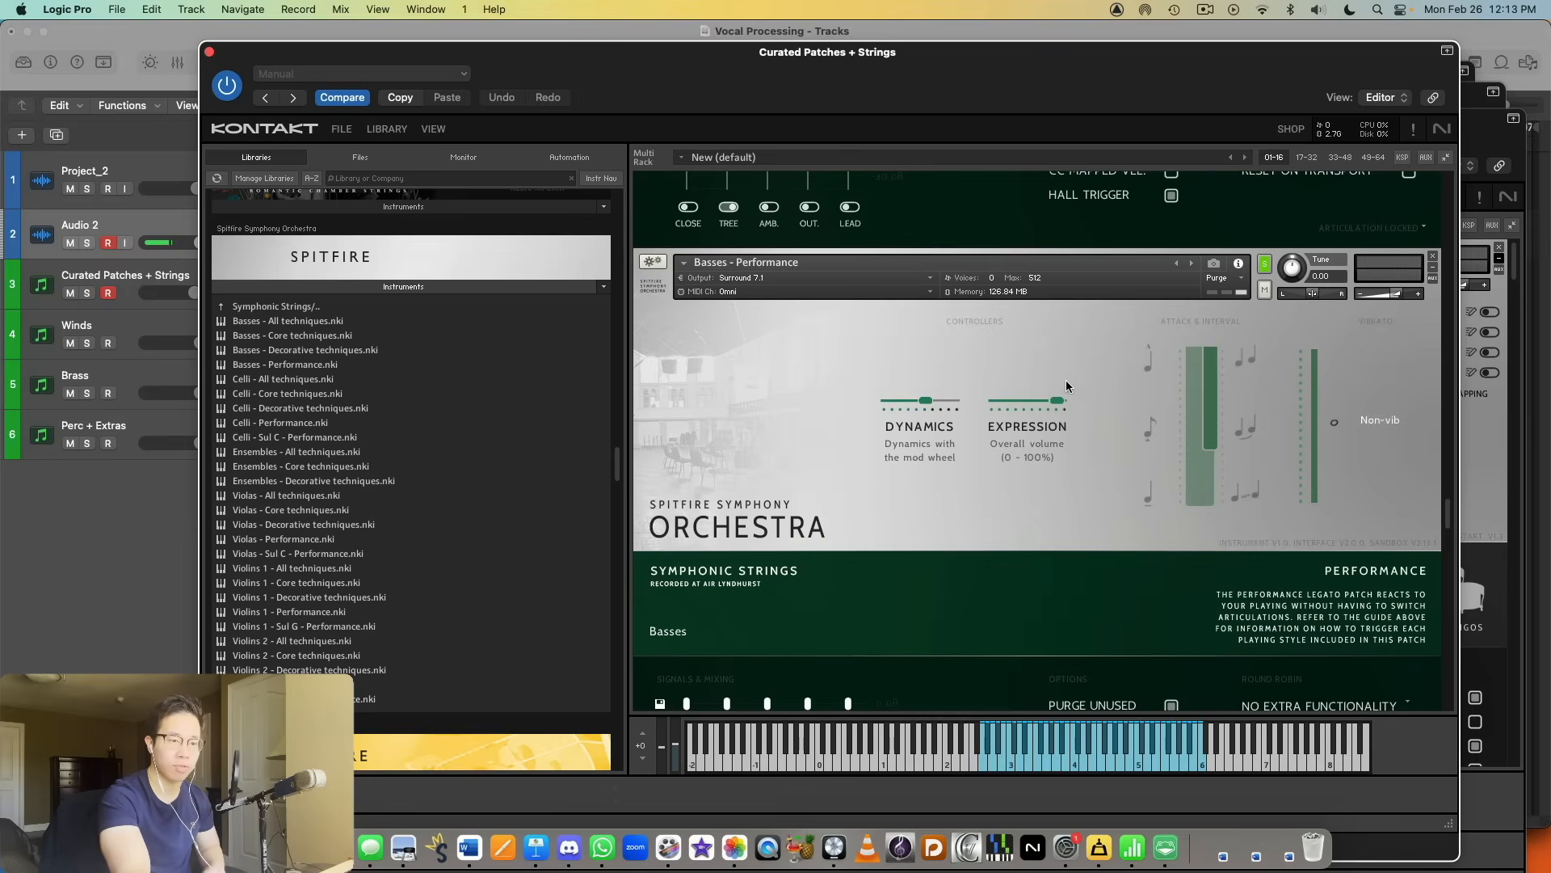
Step: Look through the Sul G Performance instruments of Violins 1 and 2 and the Sul C ones of Violas and Celli
{"action": "scroll", "coordinate": [1035, 366], "scroll_direction": "down", "scroll_amount": 5}
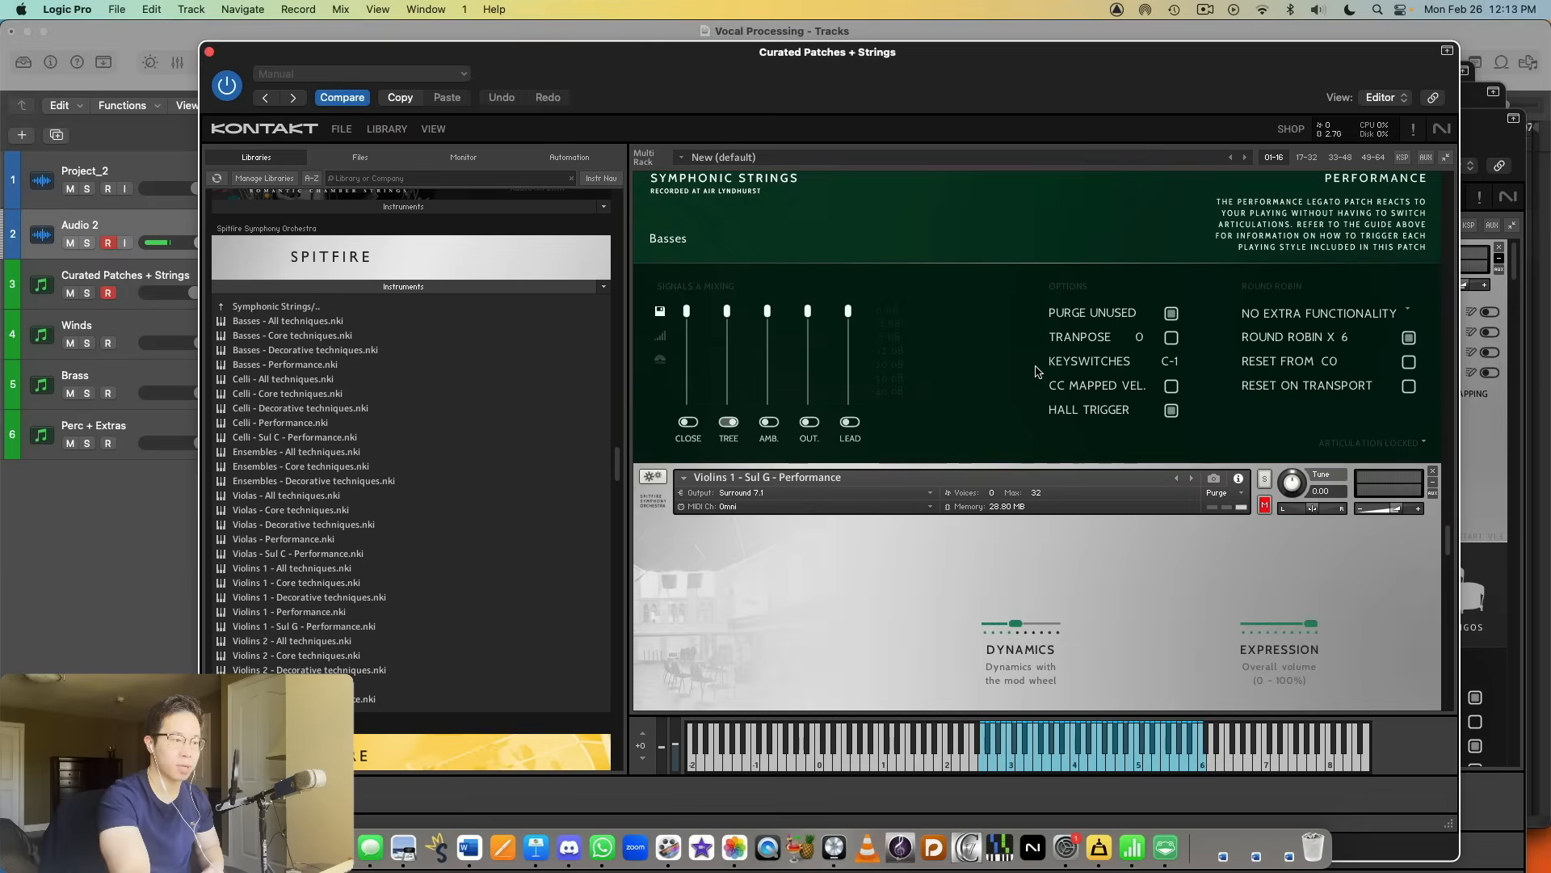
{"action": "scroll", "coordinate": [1035, 365], "scroll_direction": "down", "scroll_amount": 4}
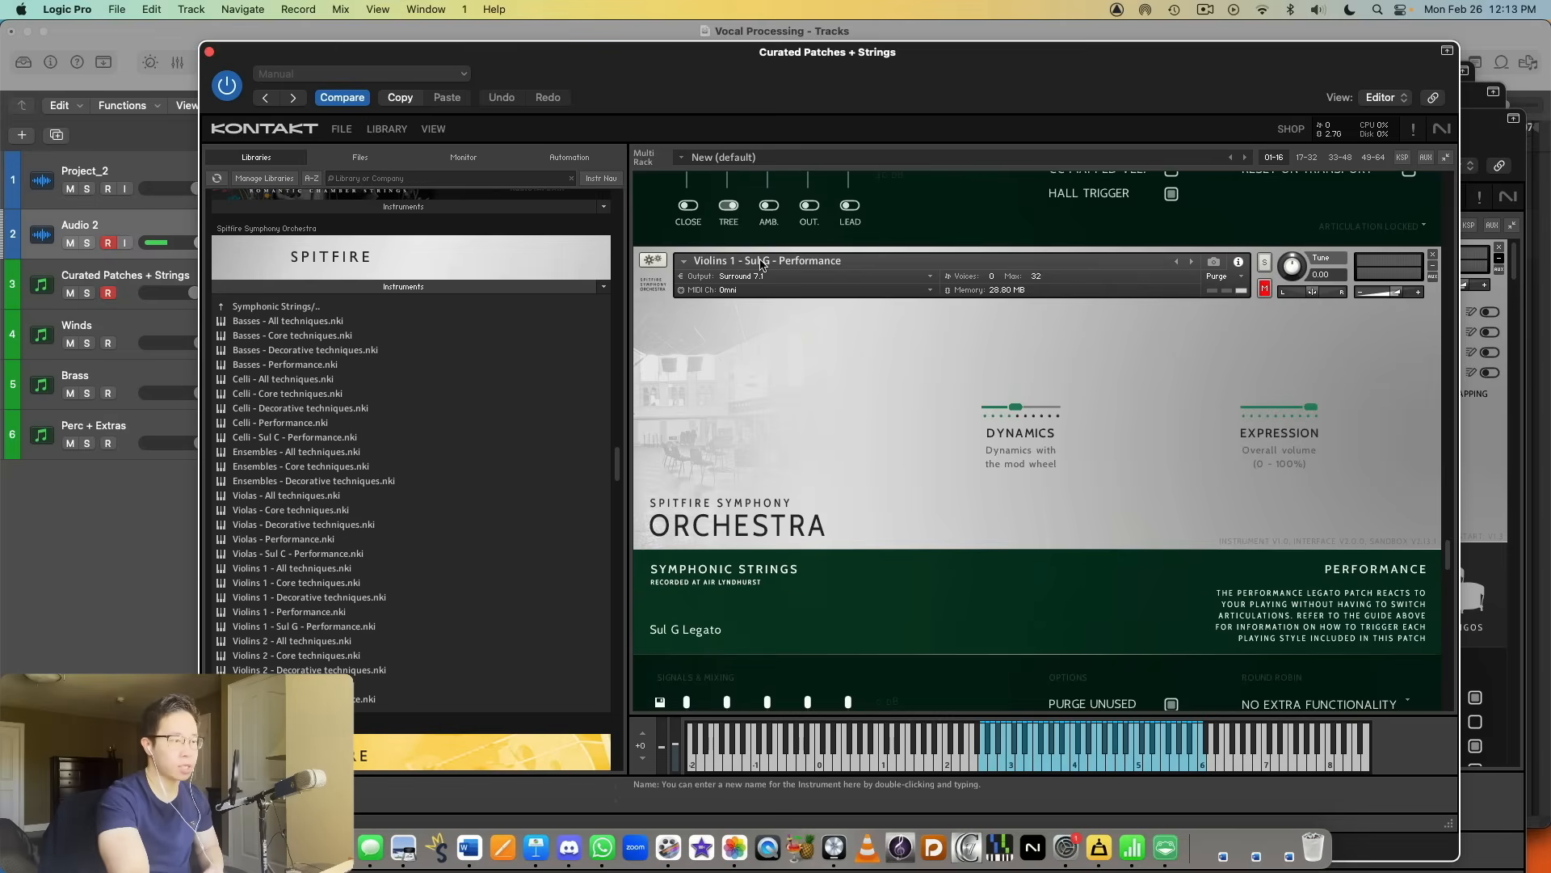
{"action": "scroll", "coordinate": [838, 305], "scroll_direction": "down", "scroll_amount": 2}
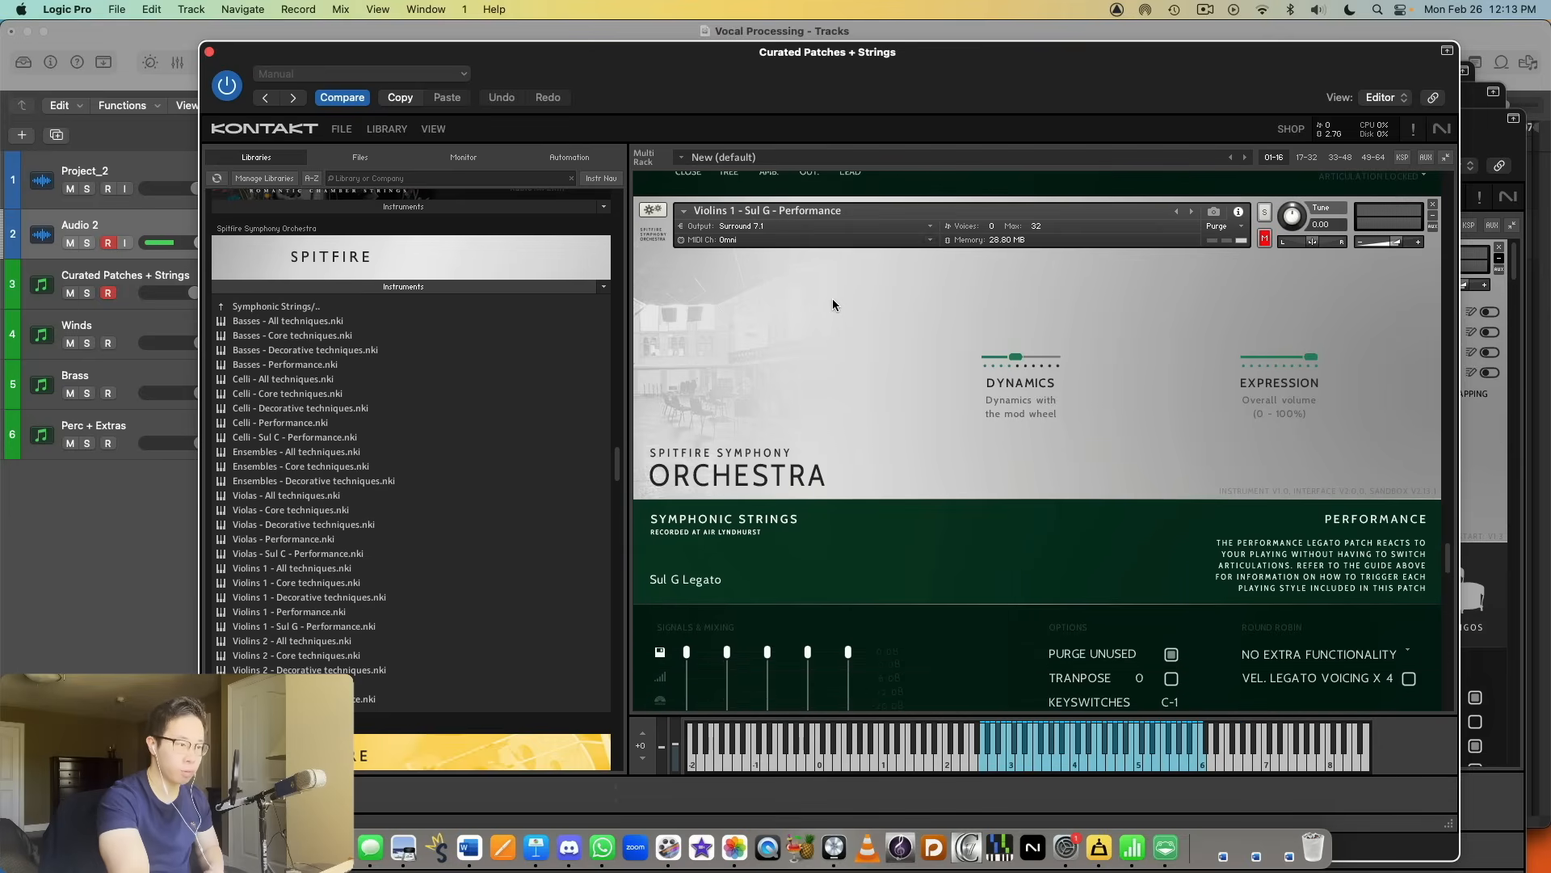
{"action": "scroll", "coordinate": [846, 334], "scroll_direction": "down", "scroll_amount": 7}
{"action": "scroll", "coordinate": [860, 267], "scroll_direction": "down", "scroll_amount": 3}
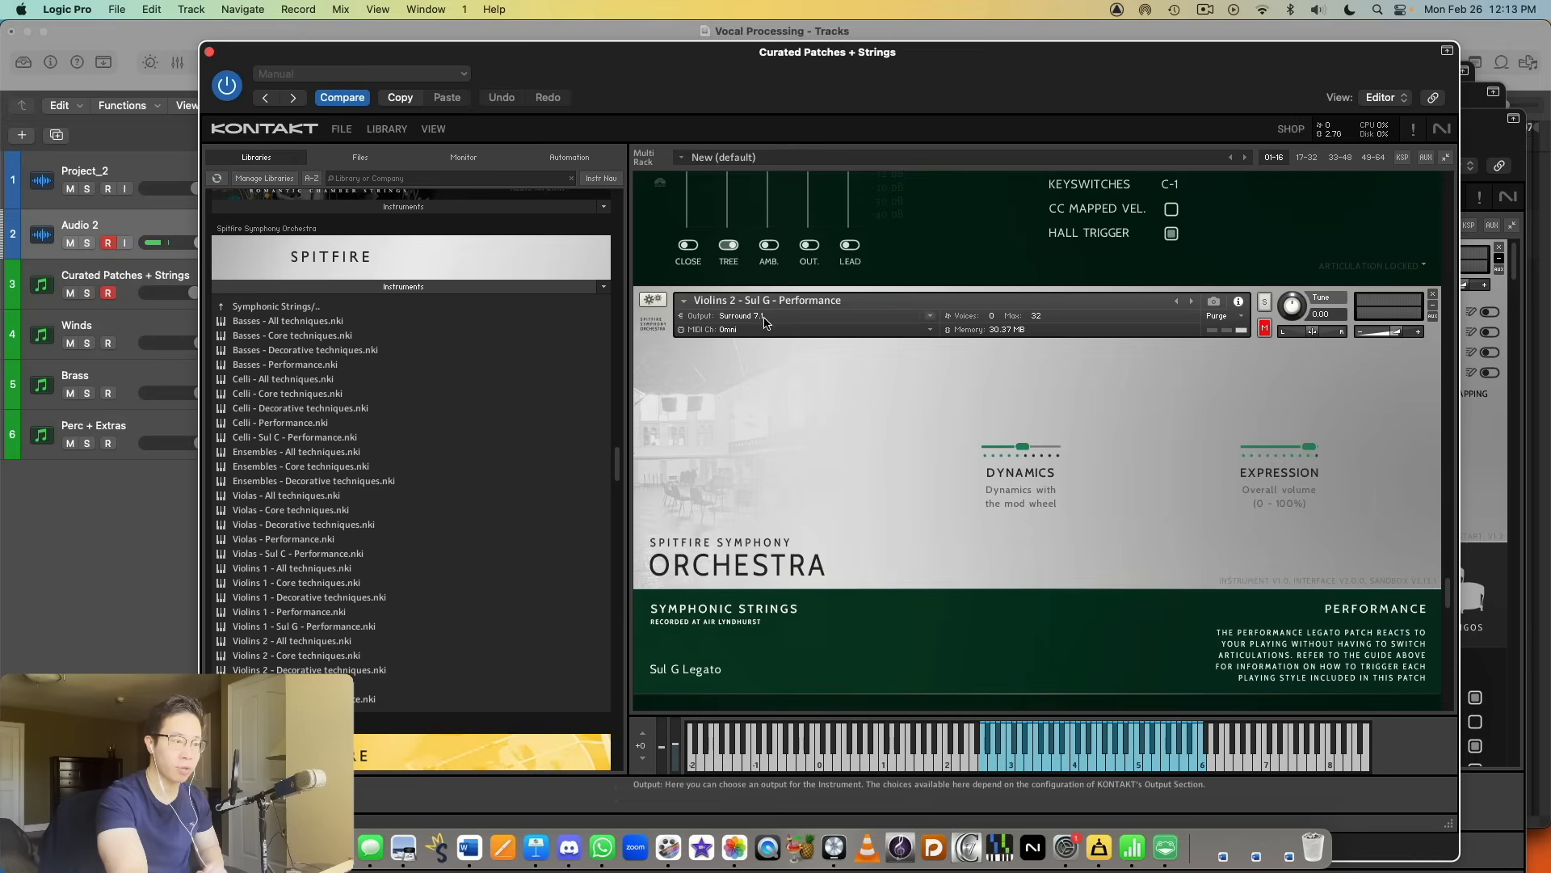
{"action": "scroll", "coordinate": [783, 386], "scroll_direction": "down", "scroll_amount": 4}
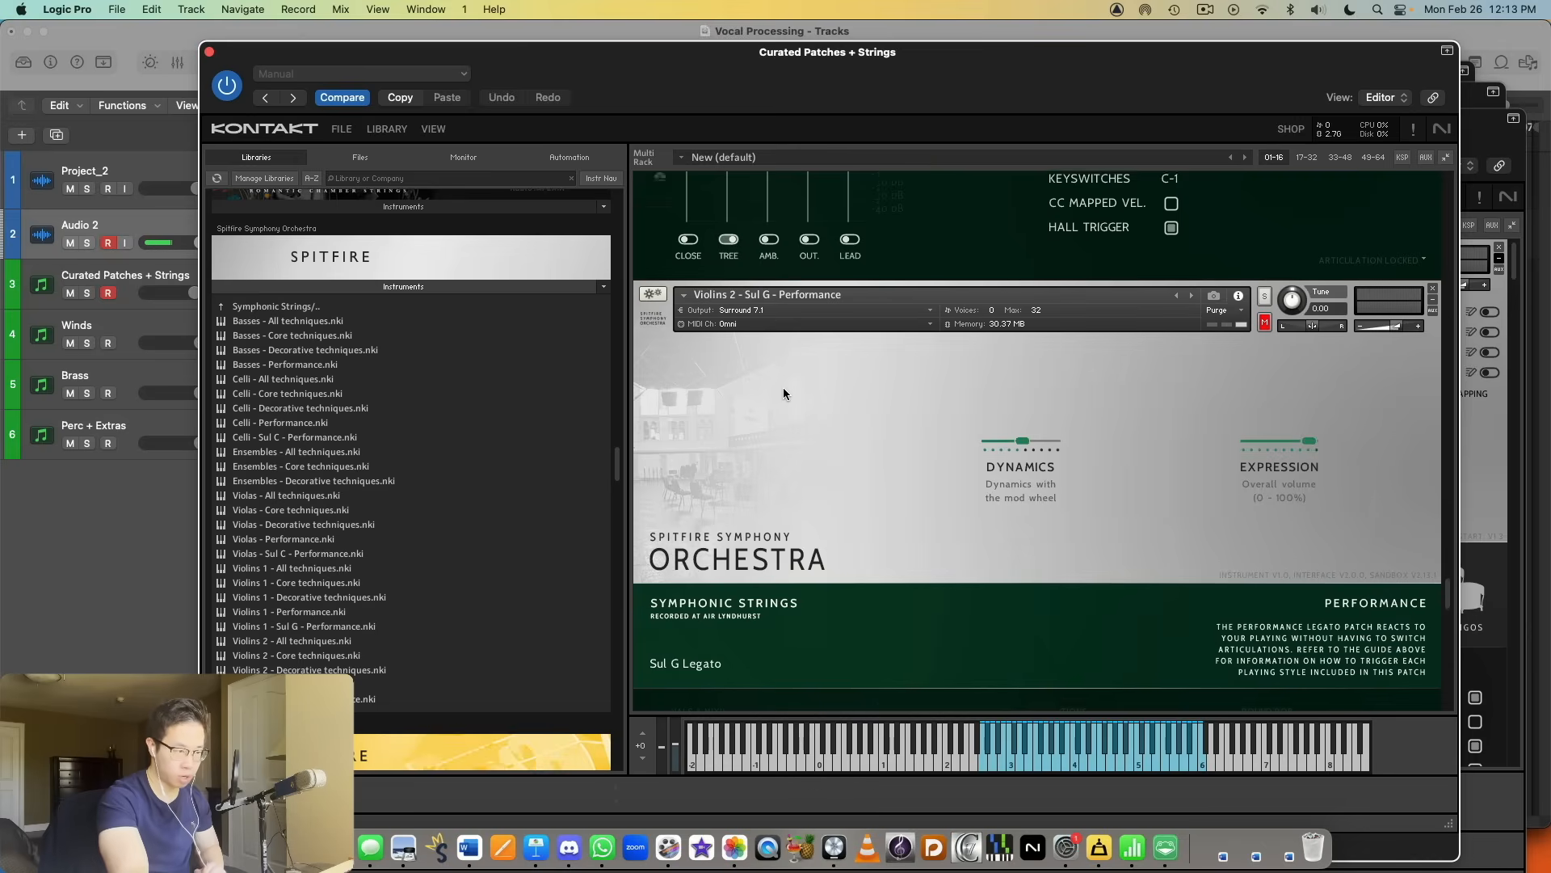
{"action": "scroll", "coordinate": [785, 382], "scroll_direction": "down", "scroll_amount": 4}
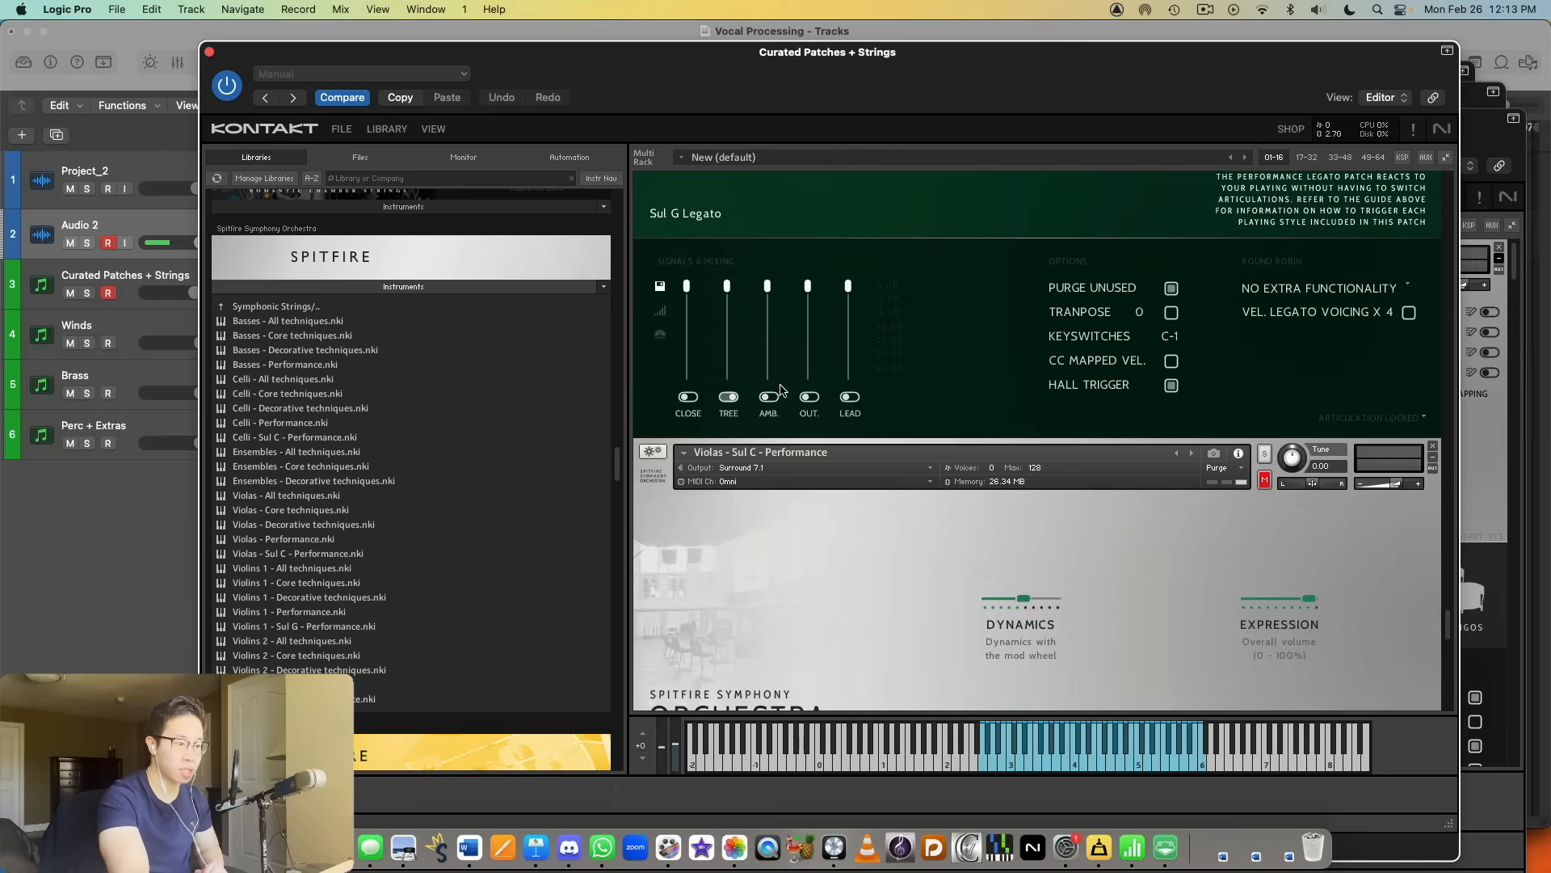
{"action": "scroll", "coordinate": [937, 371], "scroll_direction": "down", "scroll_amount": 5}
{"action": "scroll", "coordinate": [788, 339], "scroll_direction": "down", "scroll_amount": 15}
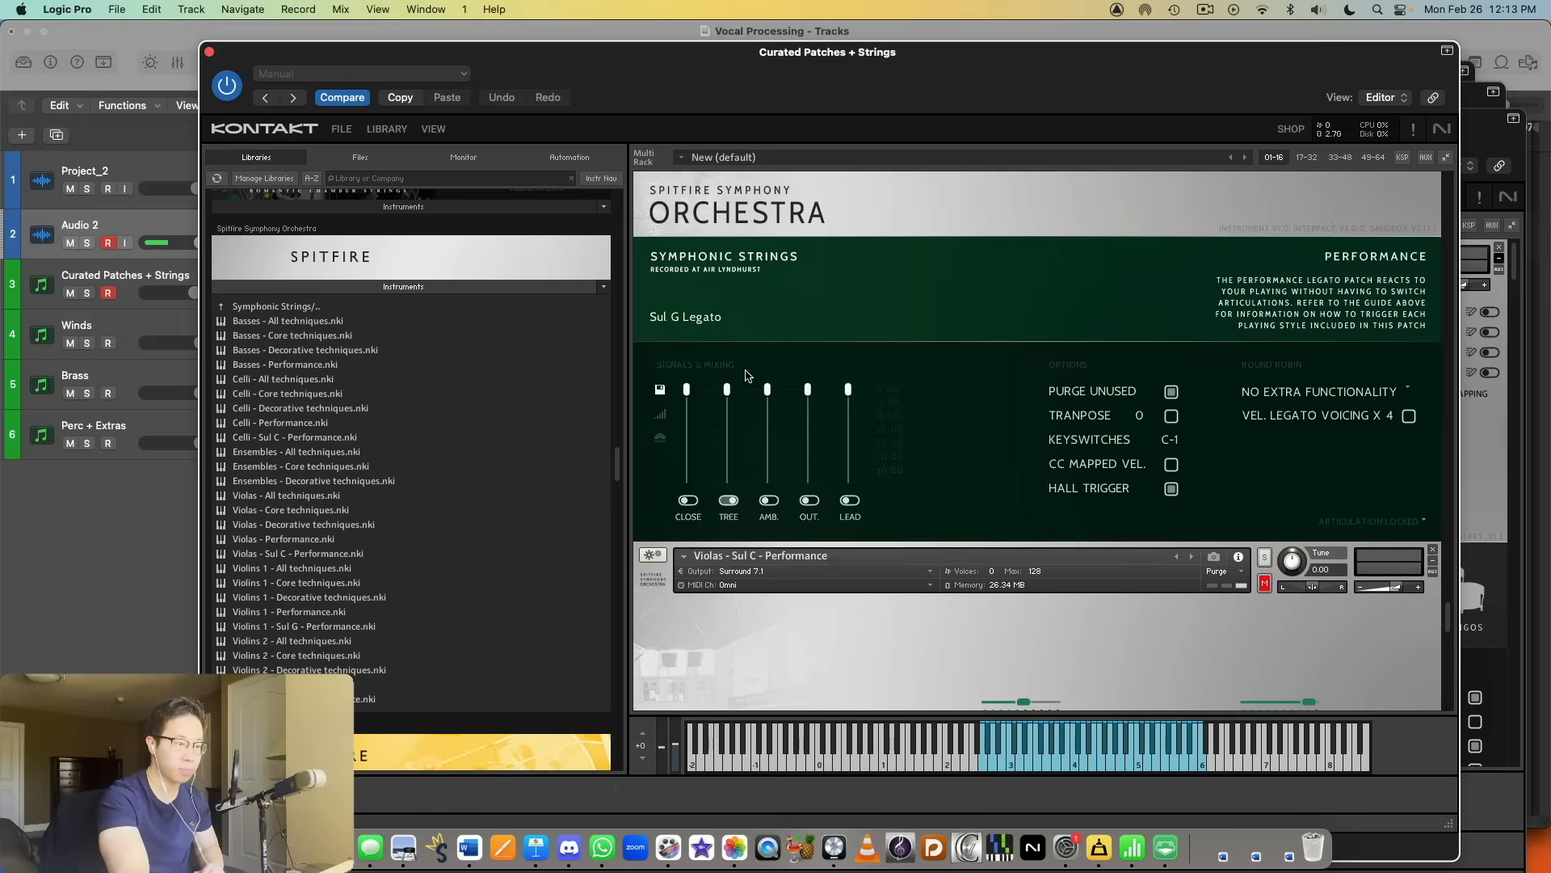
{"action": "scroll", "coordinate": [778, 376], "scroll_direction": "down", "scroll_amount": 10}
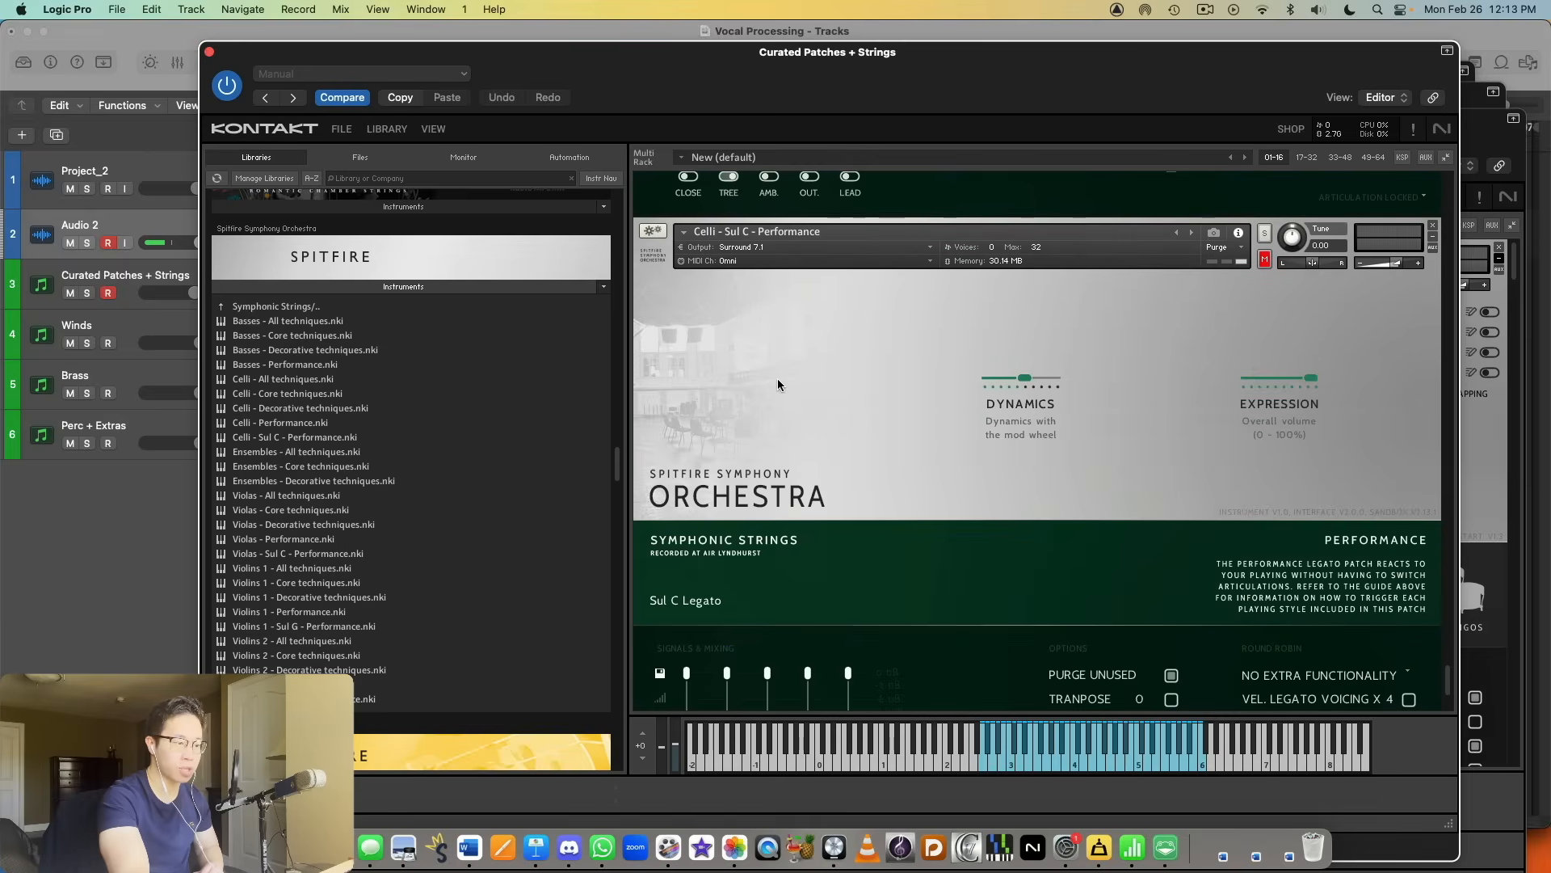
{"action": "scroll", "coordinate": [783, 385], "scroll_direction": "down", "scroll_amount": 10}
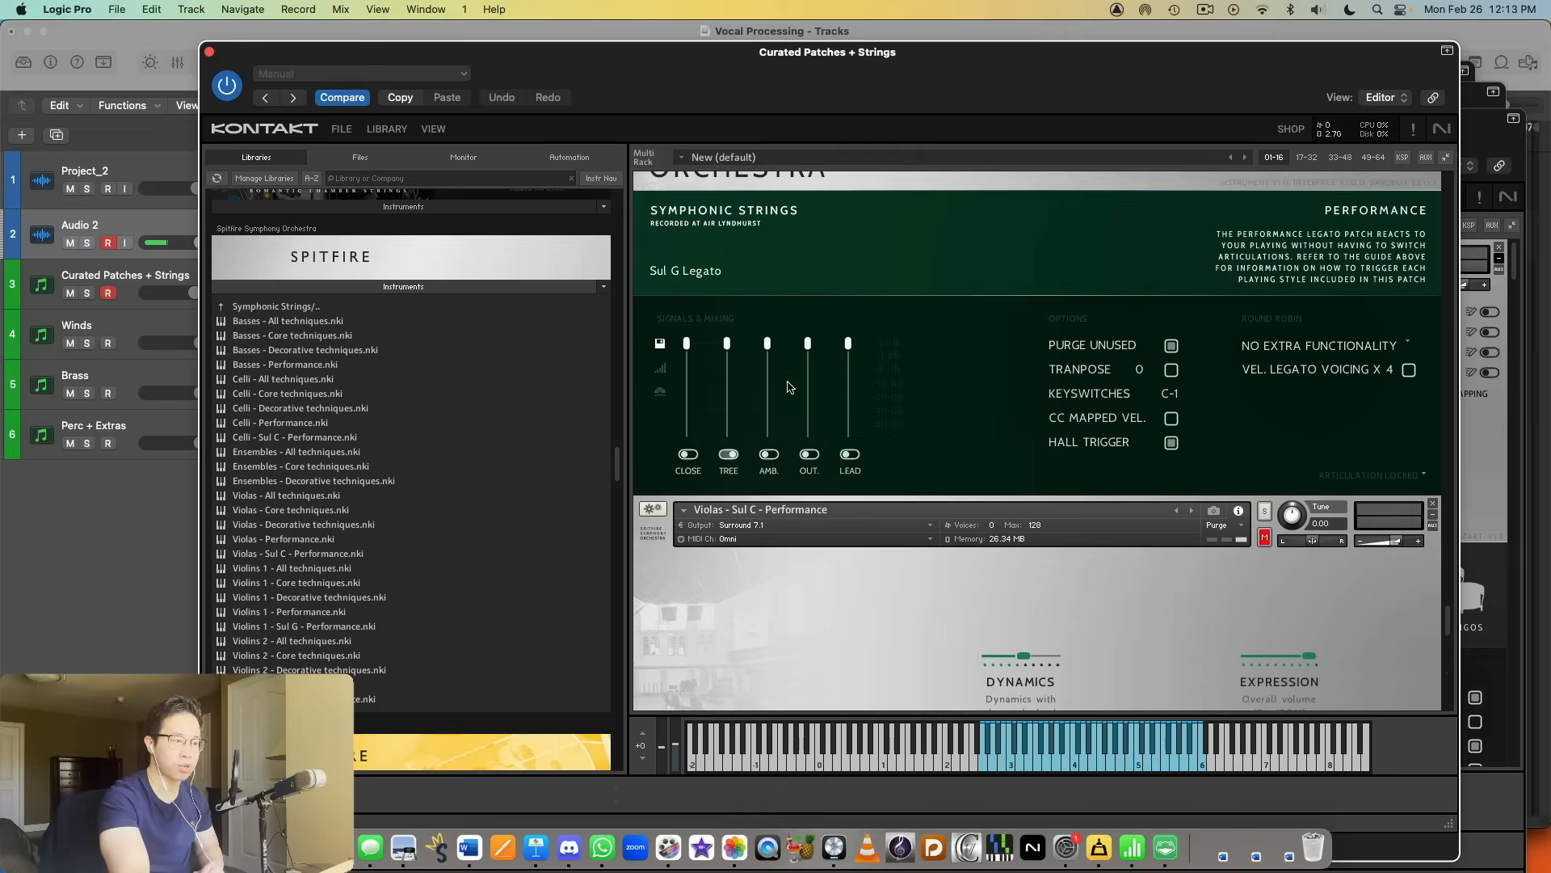
{"action": "scroll", "coordinate": [797, 384], "scroll_direction": "down", "scroll_amount": 5}
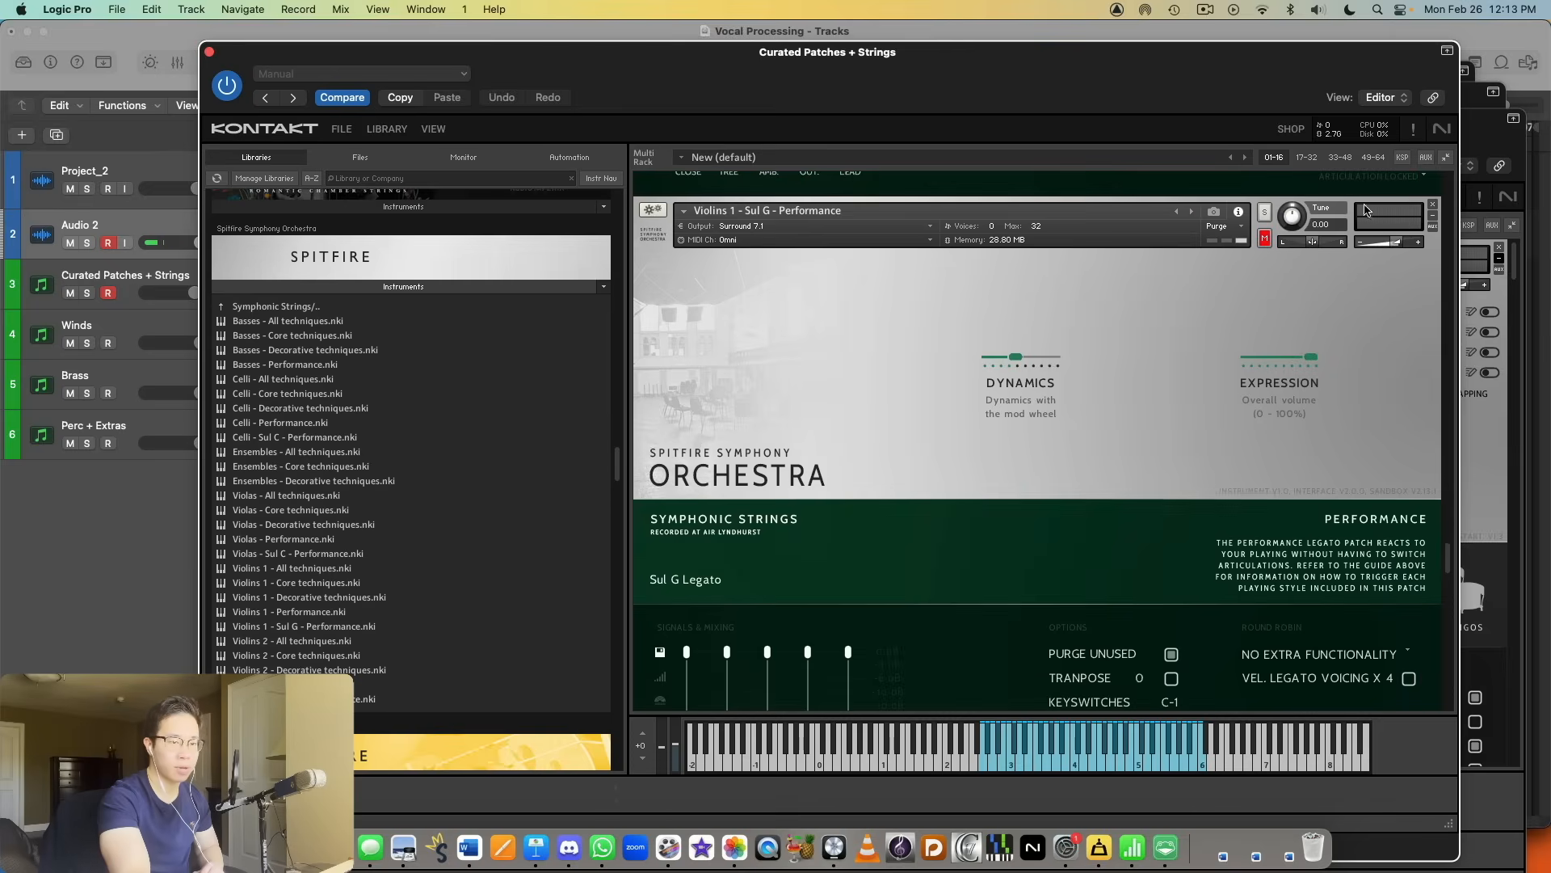
Step: Solo and audition Violins 1 - Sul G - Performance and Violins 2 - Sul G - Performance in turn
{"action": "left_click", "coordinate": [1261, 212]}
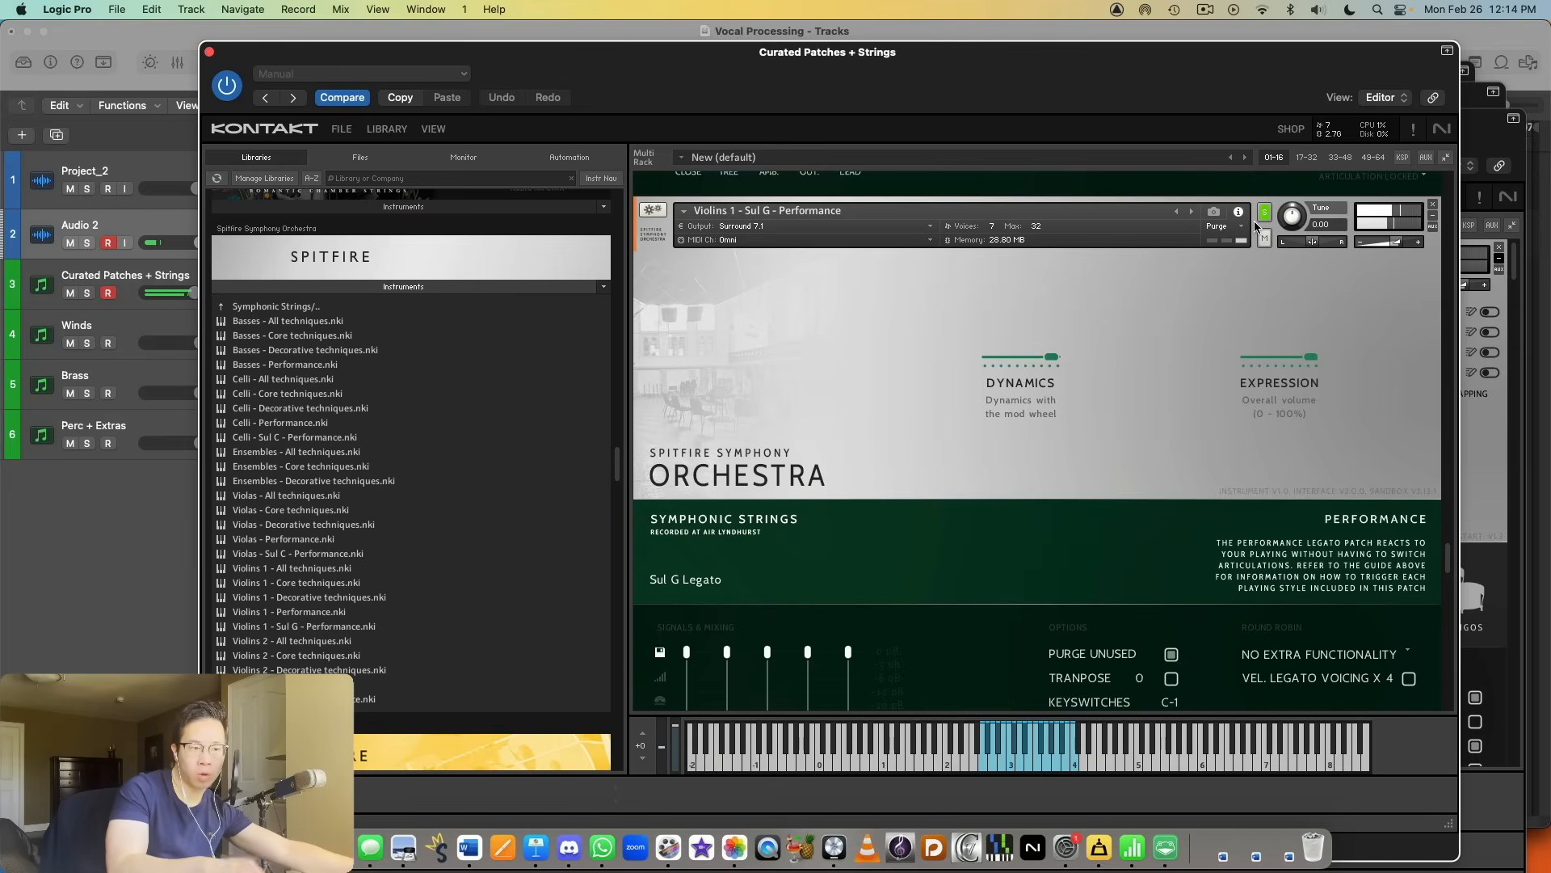
{"action": "scroll", "coordinate": [1259, 223], "scroll_direction": "down", "scroll_amount": 5}
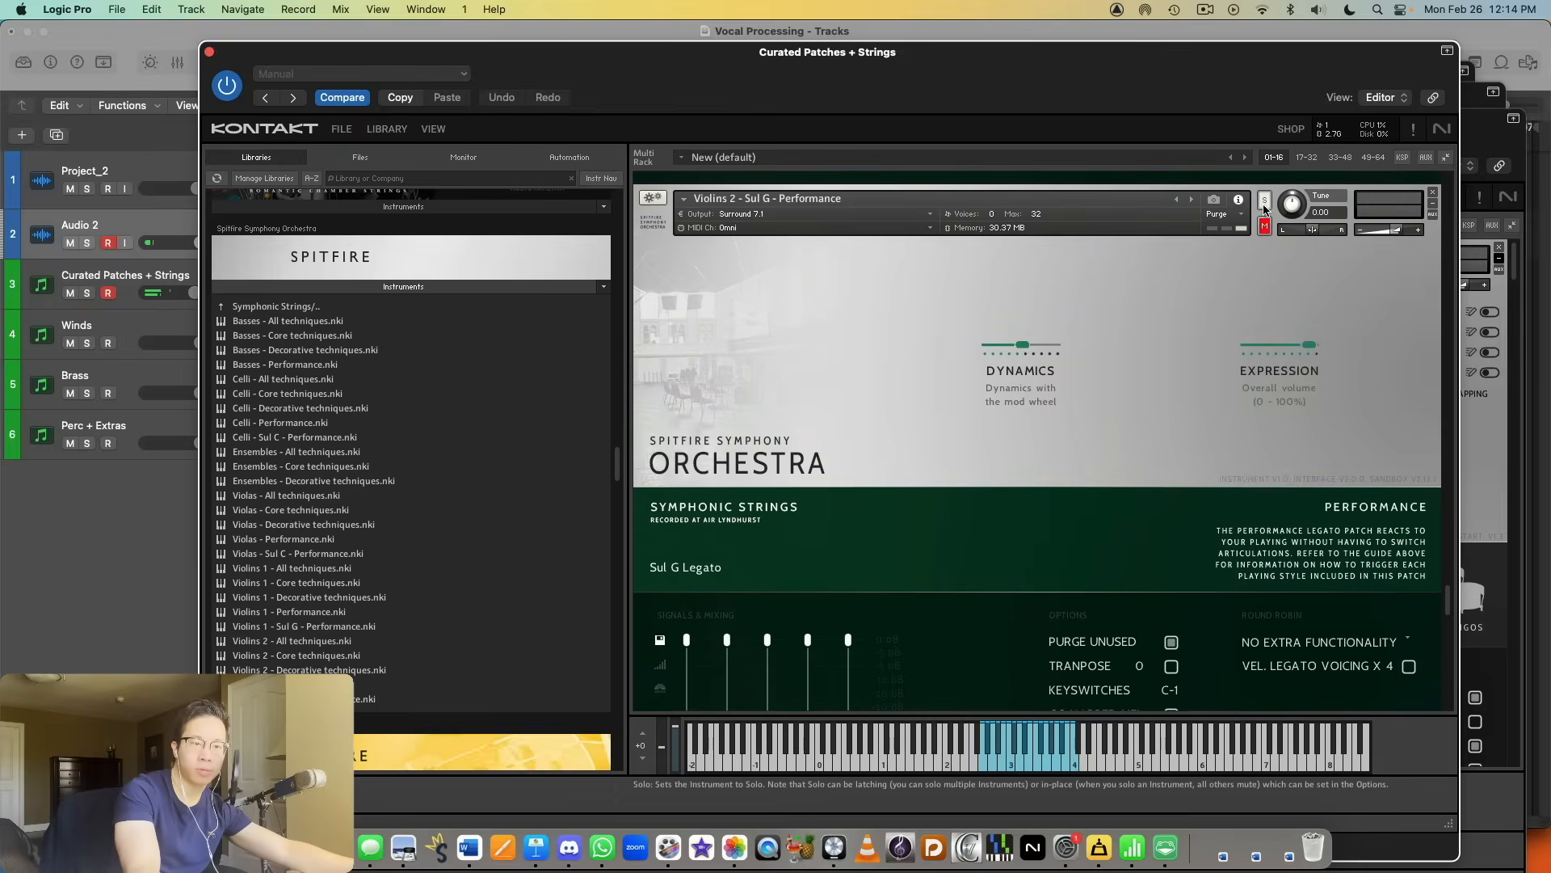
{"action": "left_click", "coordinate": [1264, 207]}
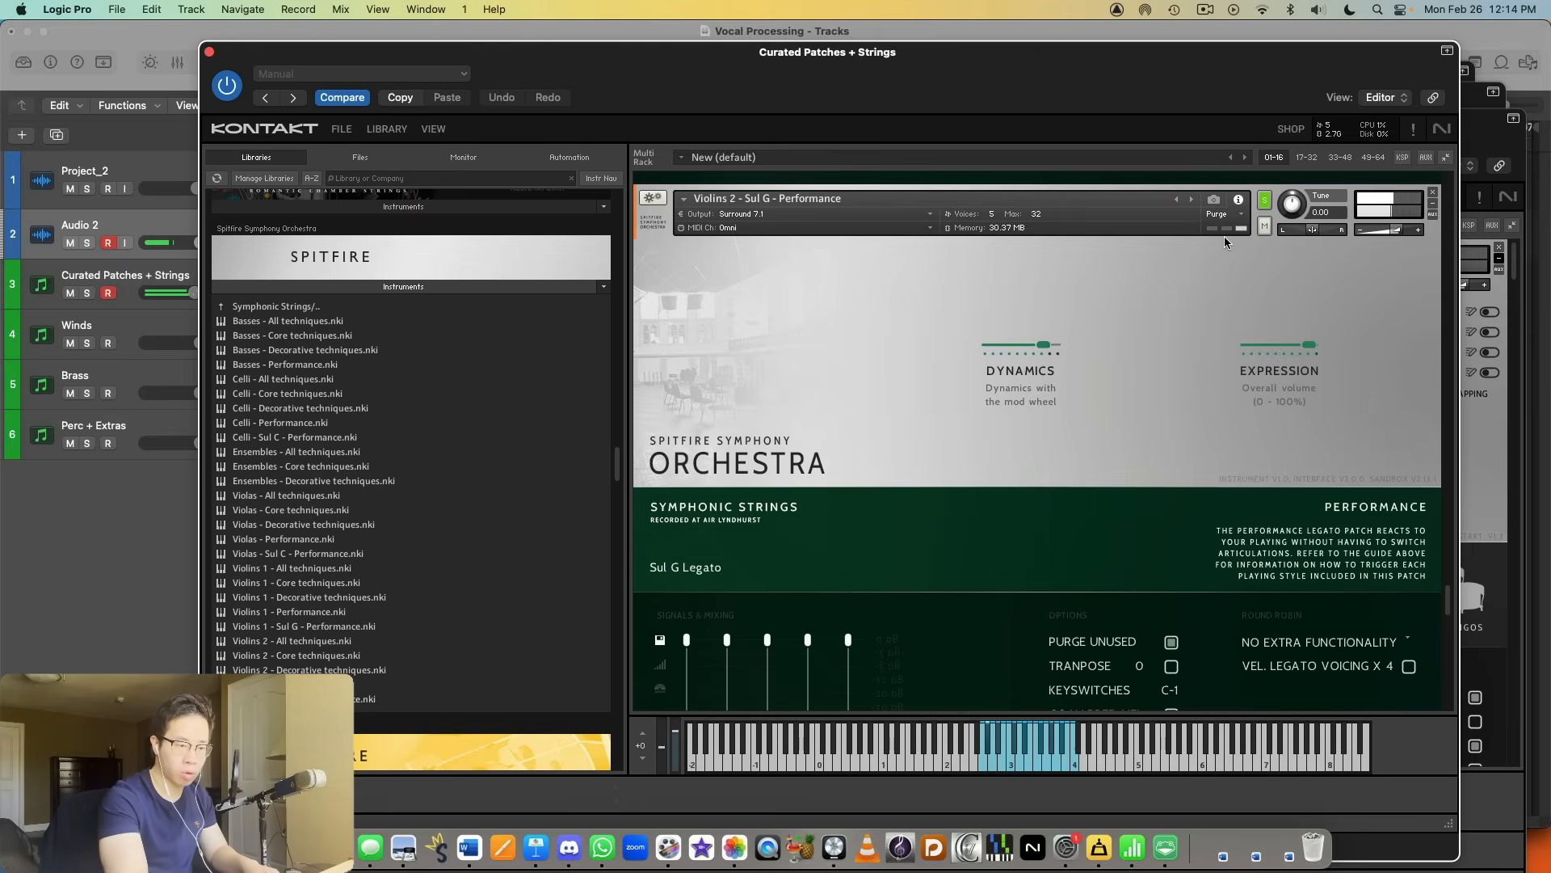
Step: Enable the Lead microphone in Violins 2 - Sul G - Performance and lower the Tree microphone fully to hear Lead alone
{"action": "scroll", "coordinate": [1169, 312], "scroll_direction": "down", "scroll_amount": 3}
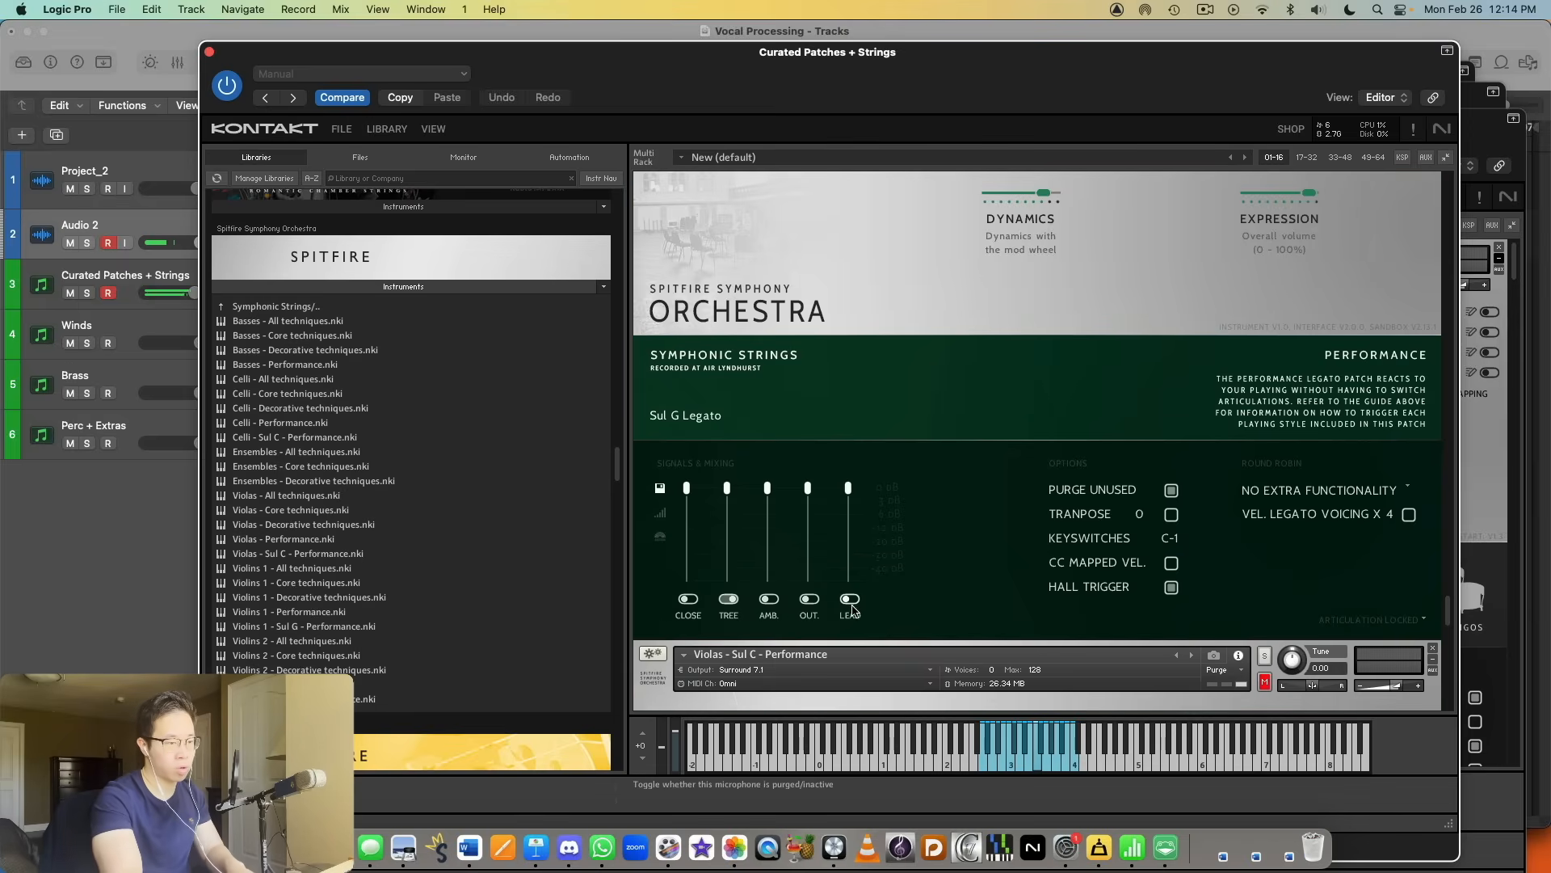
{"action": "scroll", "coordinate": [1022, 486], "scroll_direction": "up", "scroll_amount": 3}
{"action": "scroll", "coordinate": [785, 635], "scroll_direction": "down", "scroll_amount": 3}
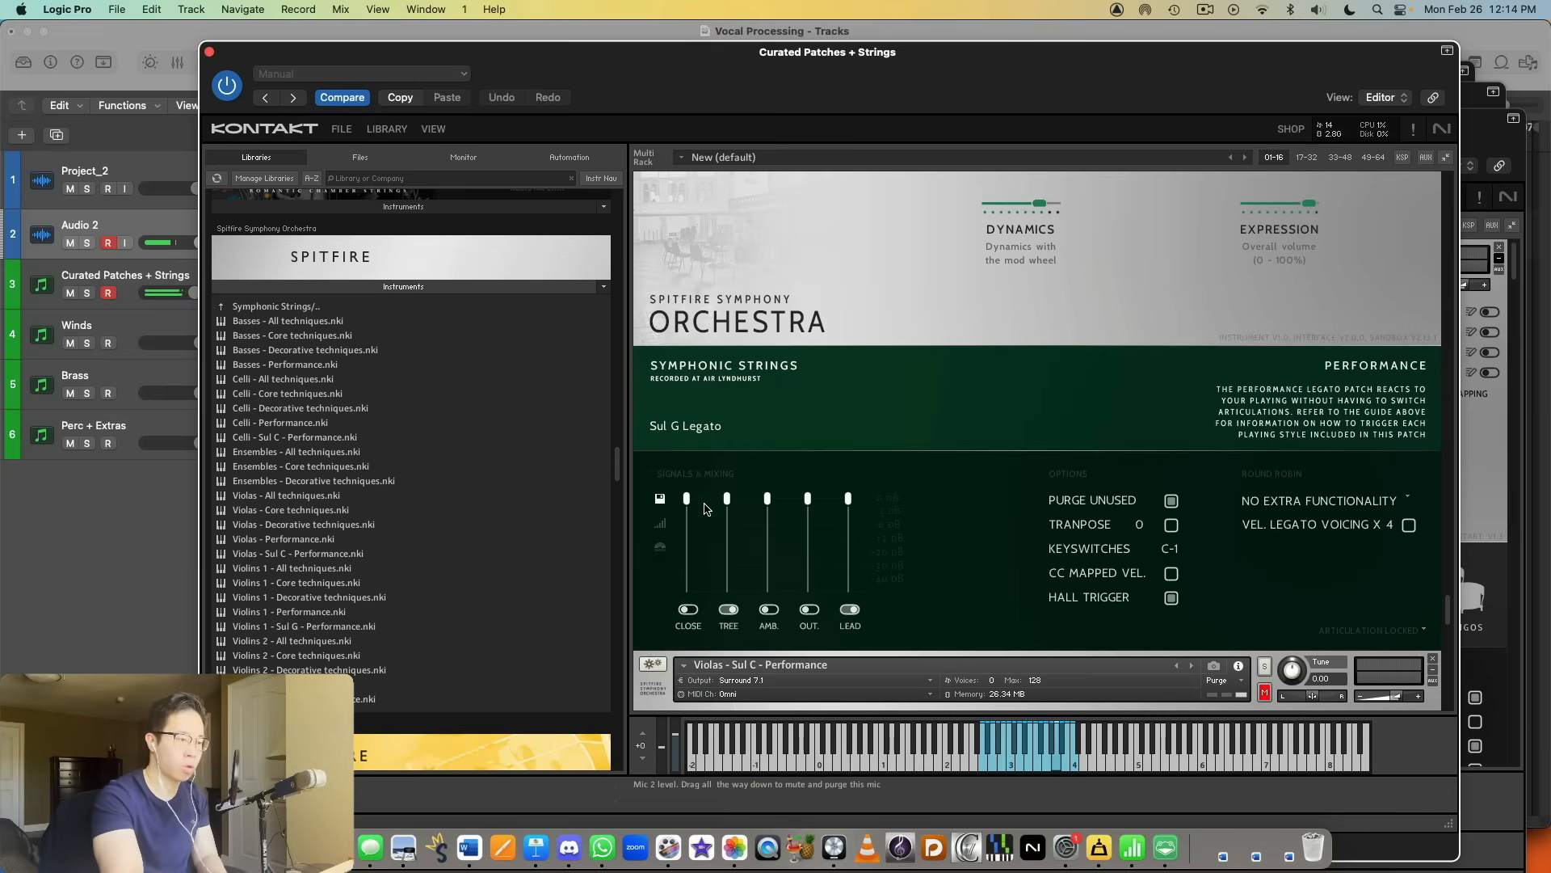
{"action": "left_click_drag", "start_coordinate": [724, 508], "coordinate": [727, 594]}
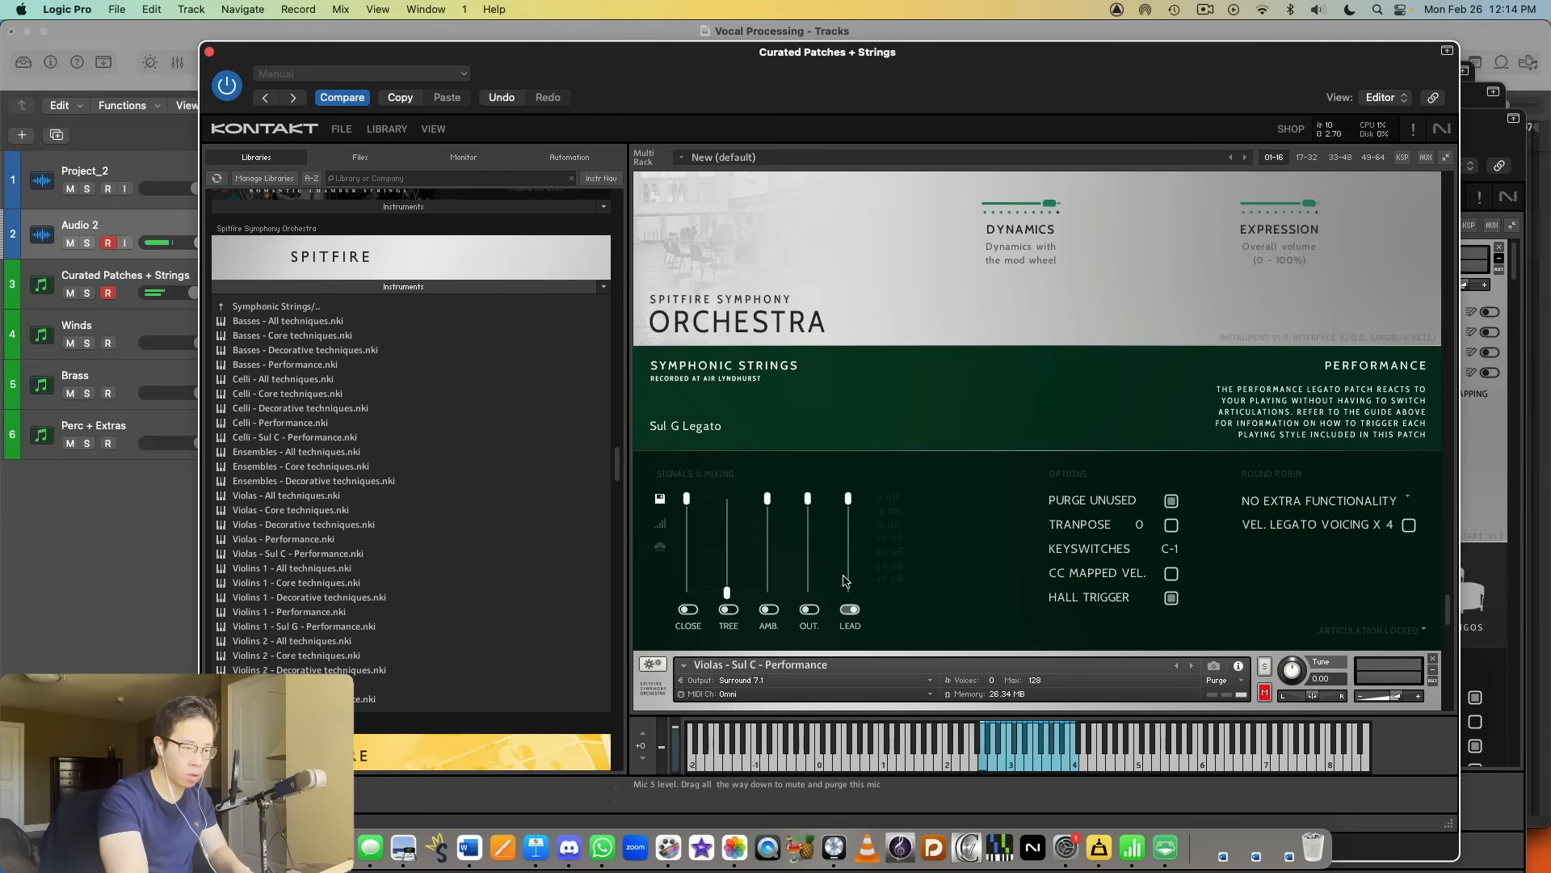
Step: Re-enable the Tree microphone in Violins 2 - Sul G - Performance and set its level about a quarter below maximum
{"action": "left_click", "coordinate": [729, 609]}
{"action": "left_click_drag", "start_coordinate": [727, 592], "coordinate": [729, 546]}
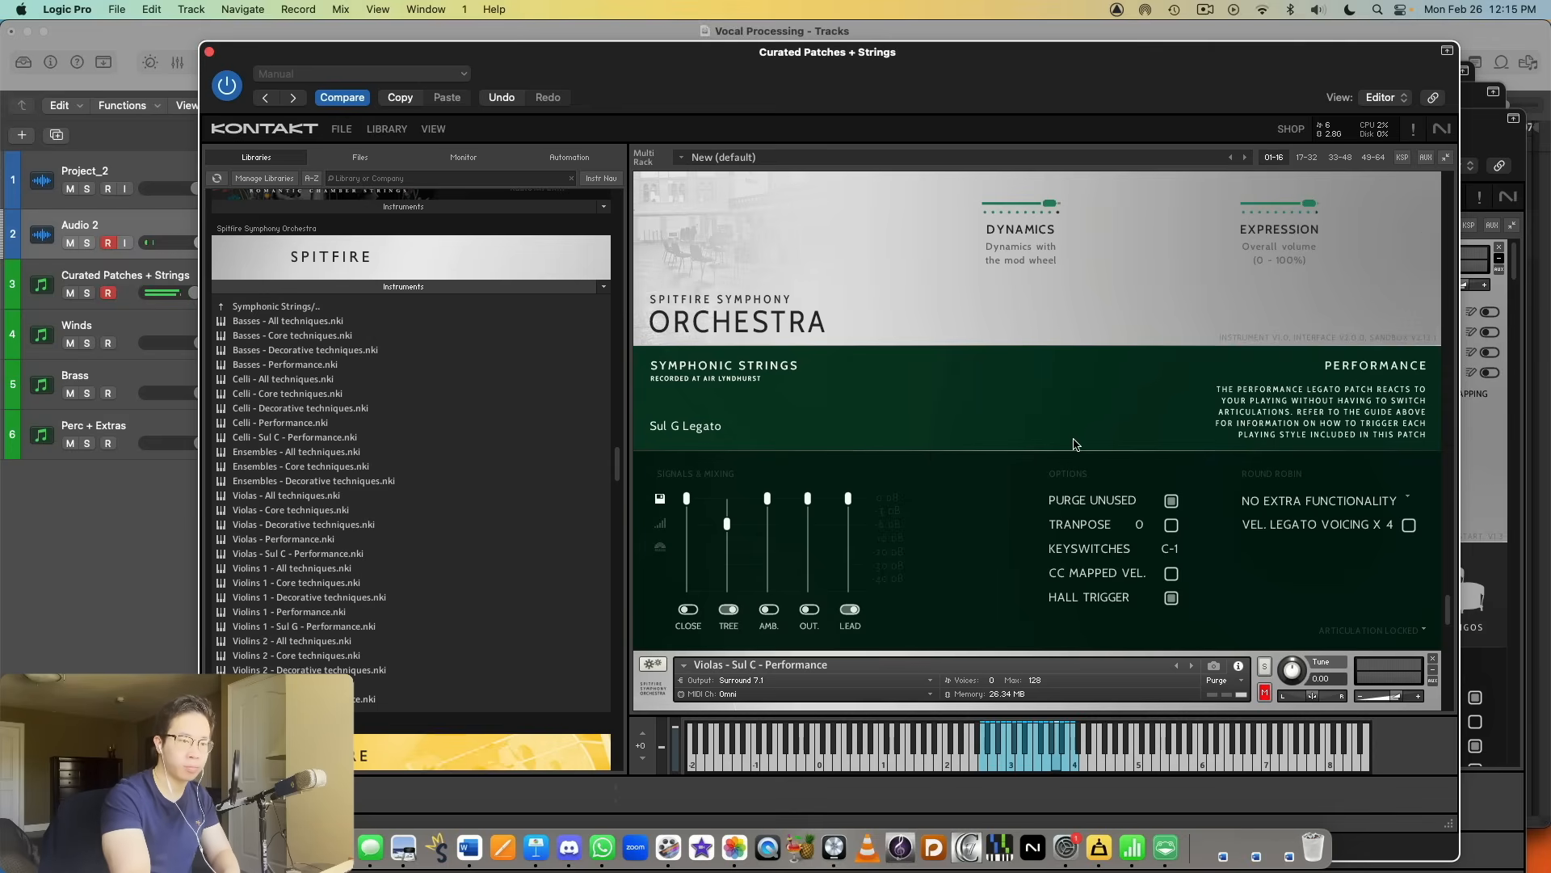
{"action": "scroll", "coordinate": [958, 473], "scroll_direction": "down", "scroll_amount": 5}
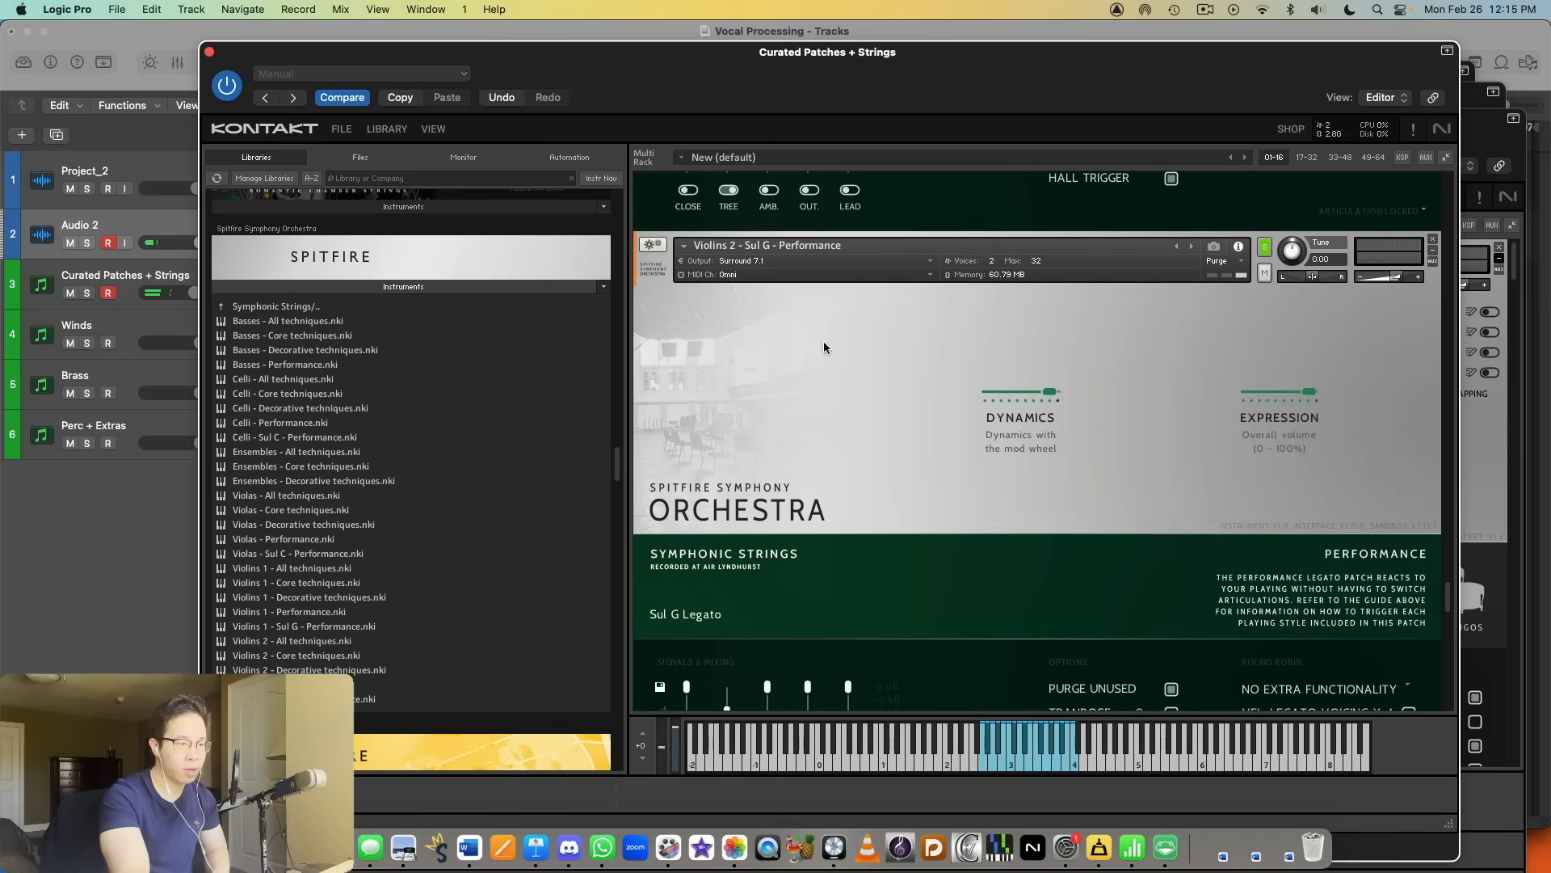
{"action": "scroll", "coordinate": [889, 433], "scroll_direction": "down", "scroll_amount": 4}
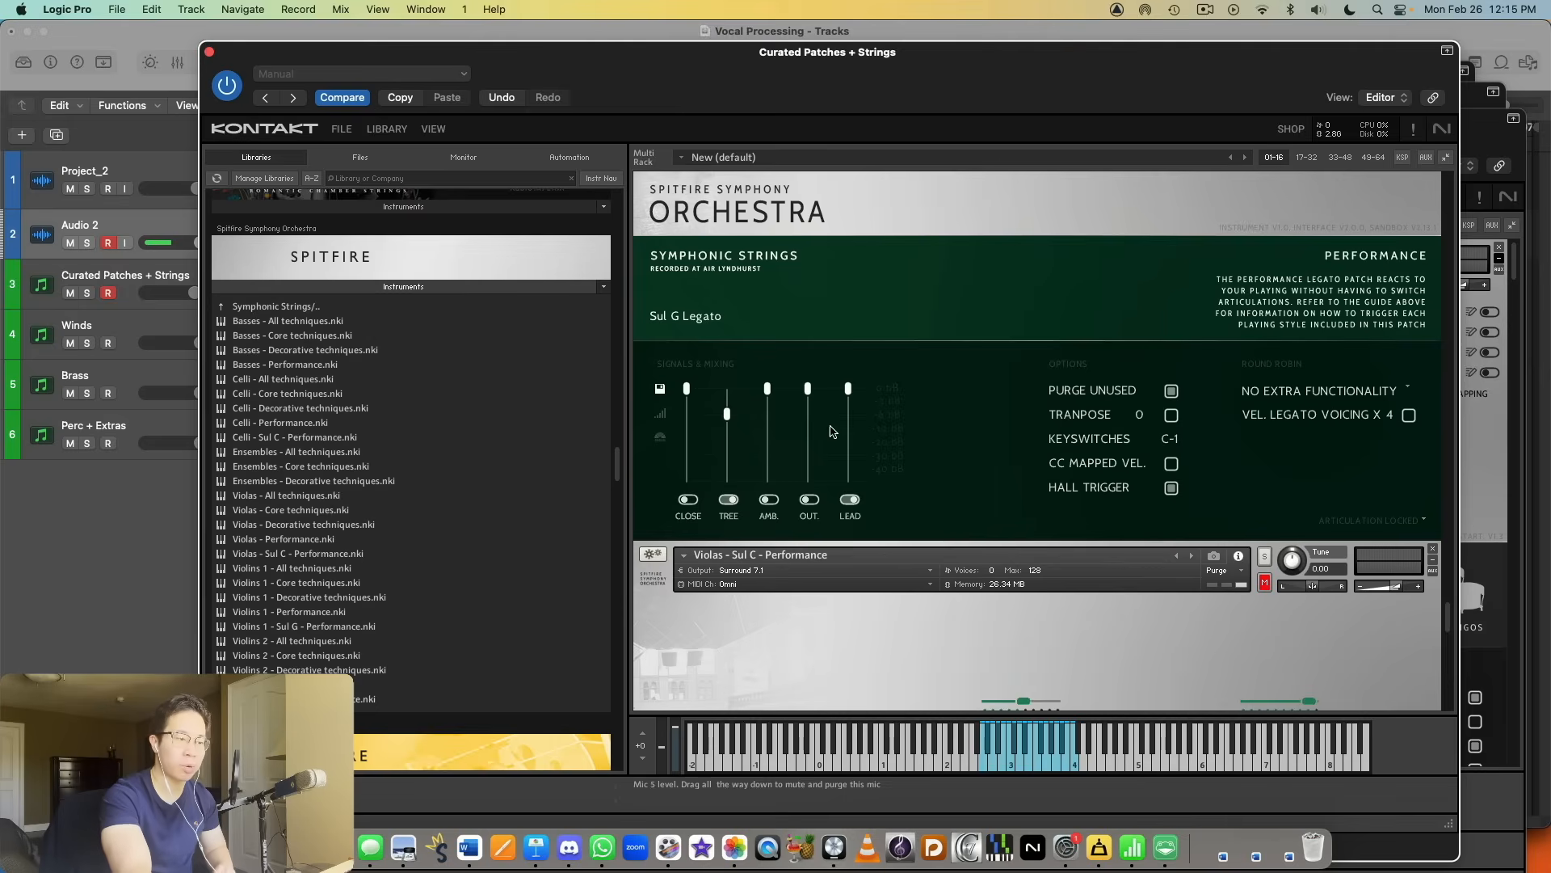
{"action": "left_click_drag", "start_coordinate": [715, 421], "coordinate": [725, 410]}
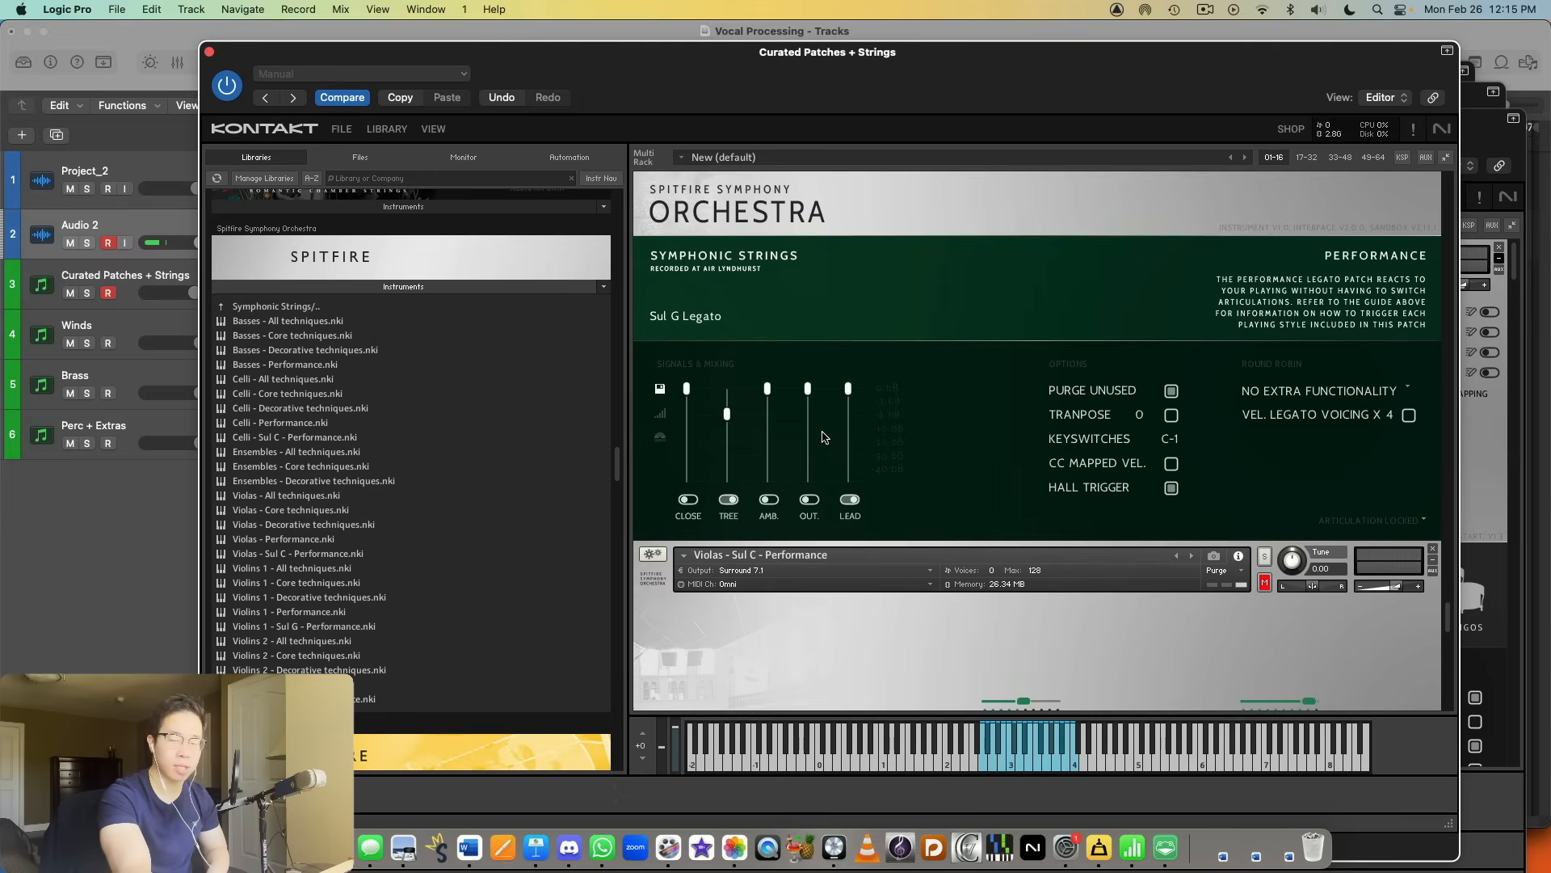
{"action": "scroll", "coordinate": [776, 428], "scroll_direction": "up", "scroll_amount": 3}
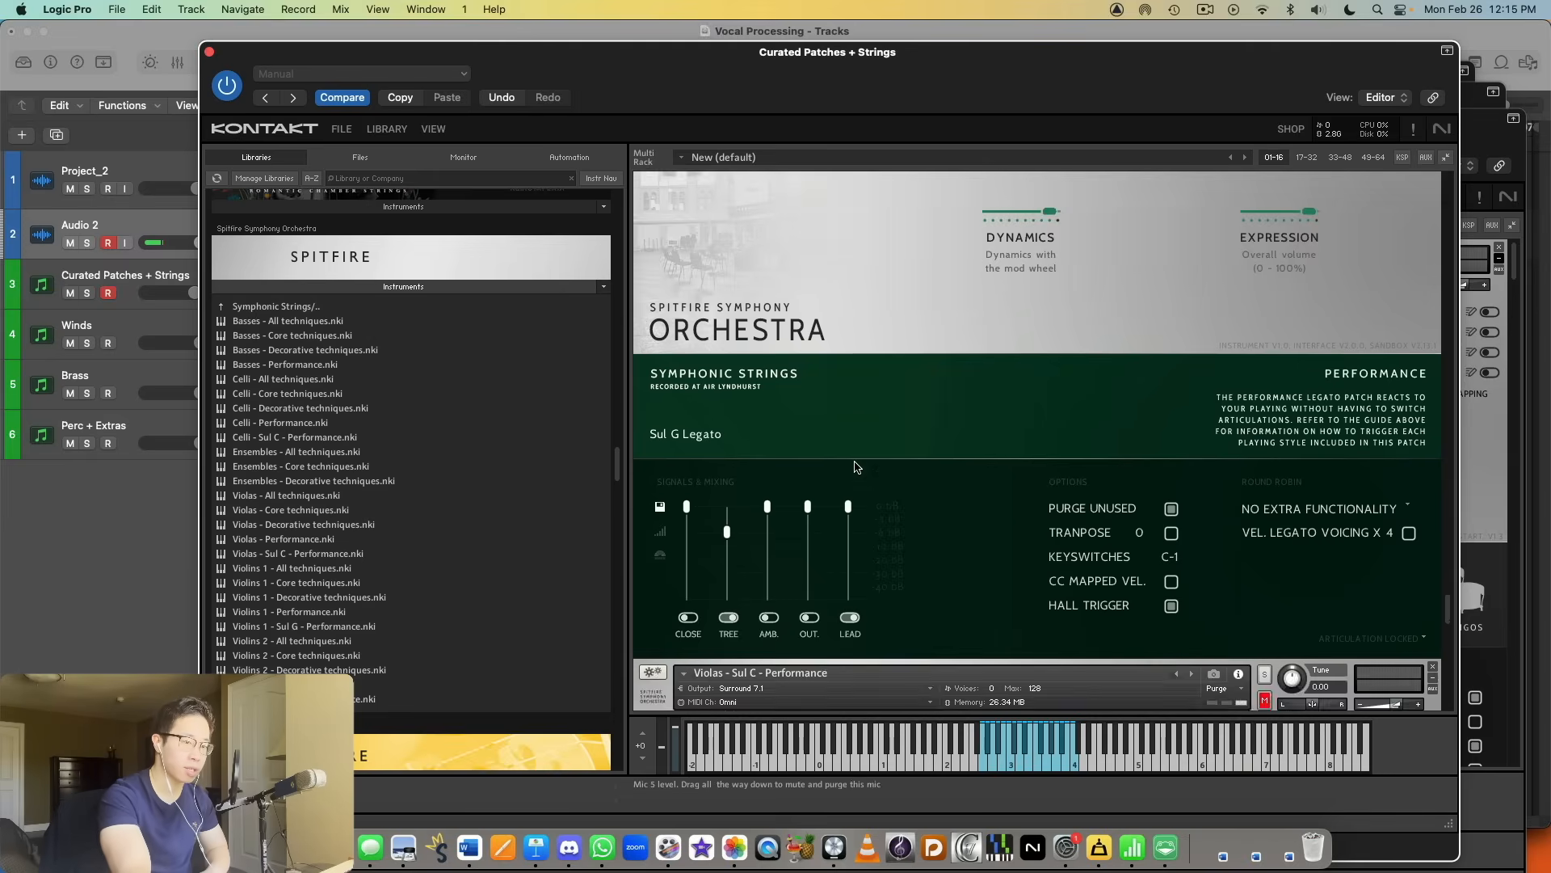
Step: Solo Violas - Sul C - Performance and audition its legato
{"action": "scroll", "coordinate": [941, 485], "scroll_direction": "up", "scroll_amount": 2}
{"action": "scroll", "coordinate": [1035, 413], "scroll_direction": "up", "scroll_amount": 1}
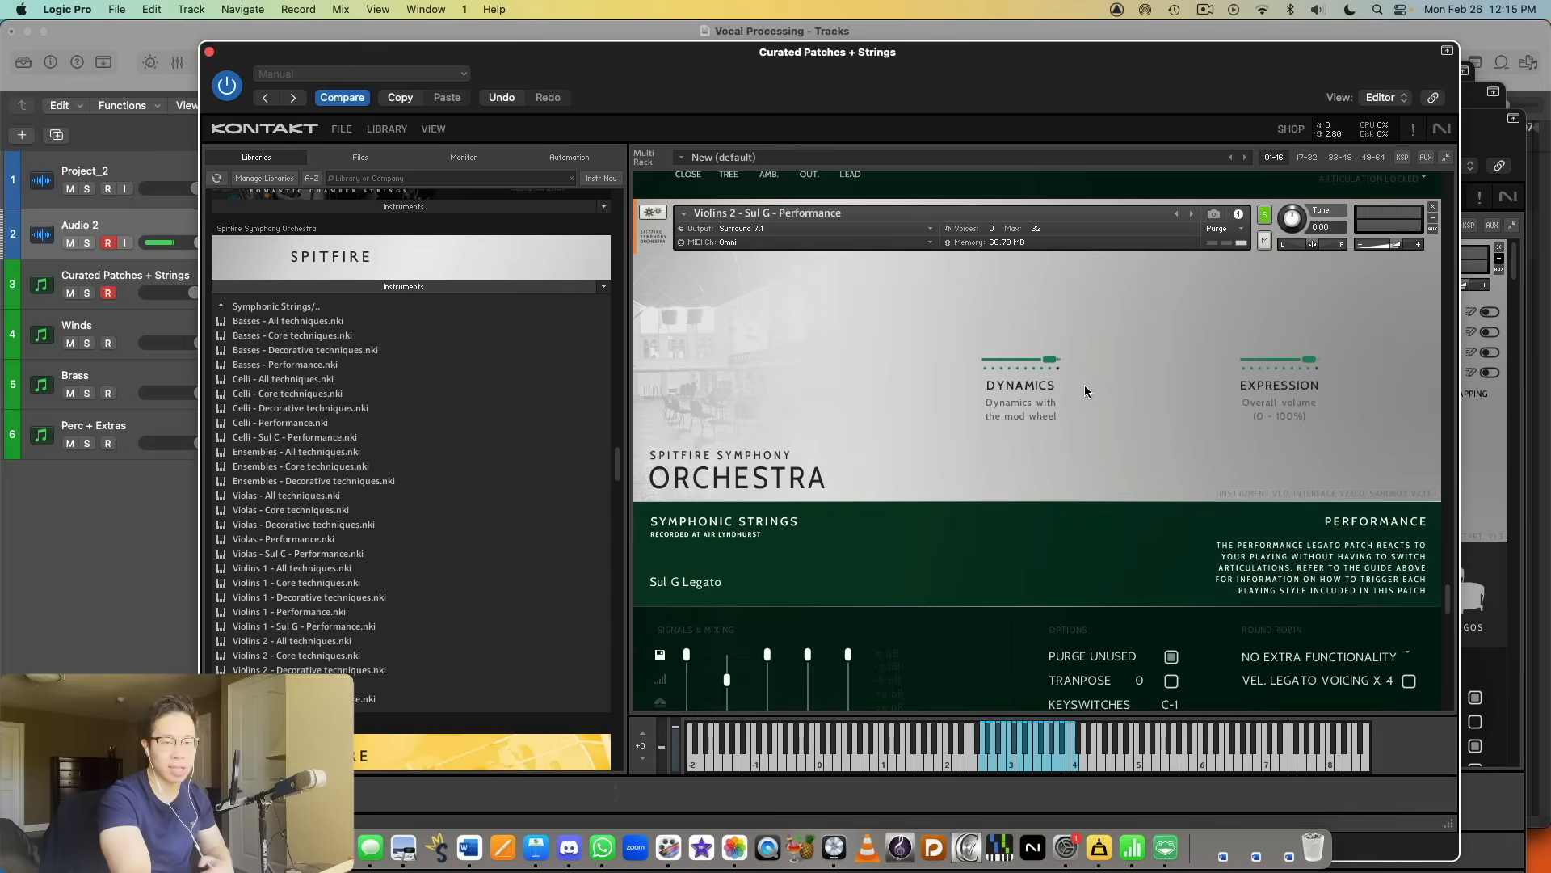
{"action": "scroll", "coordinate": [995, 434], "scroll_direction": "down", "scroll_amount": 10}
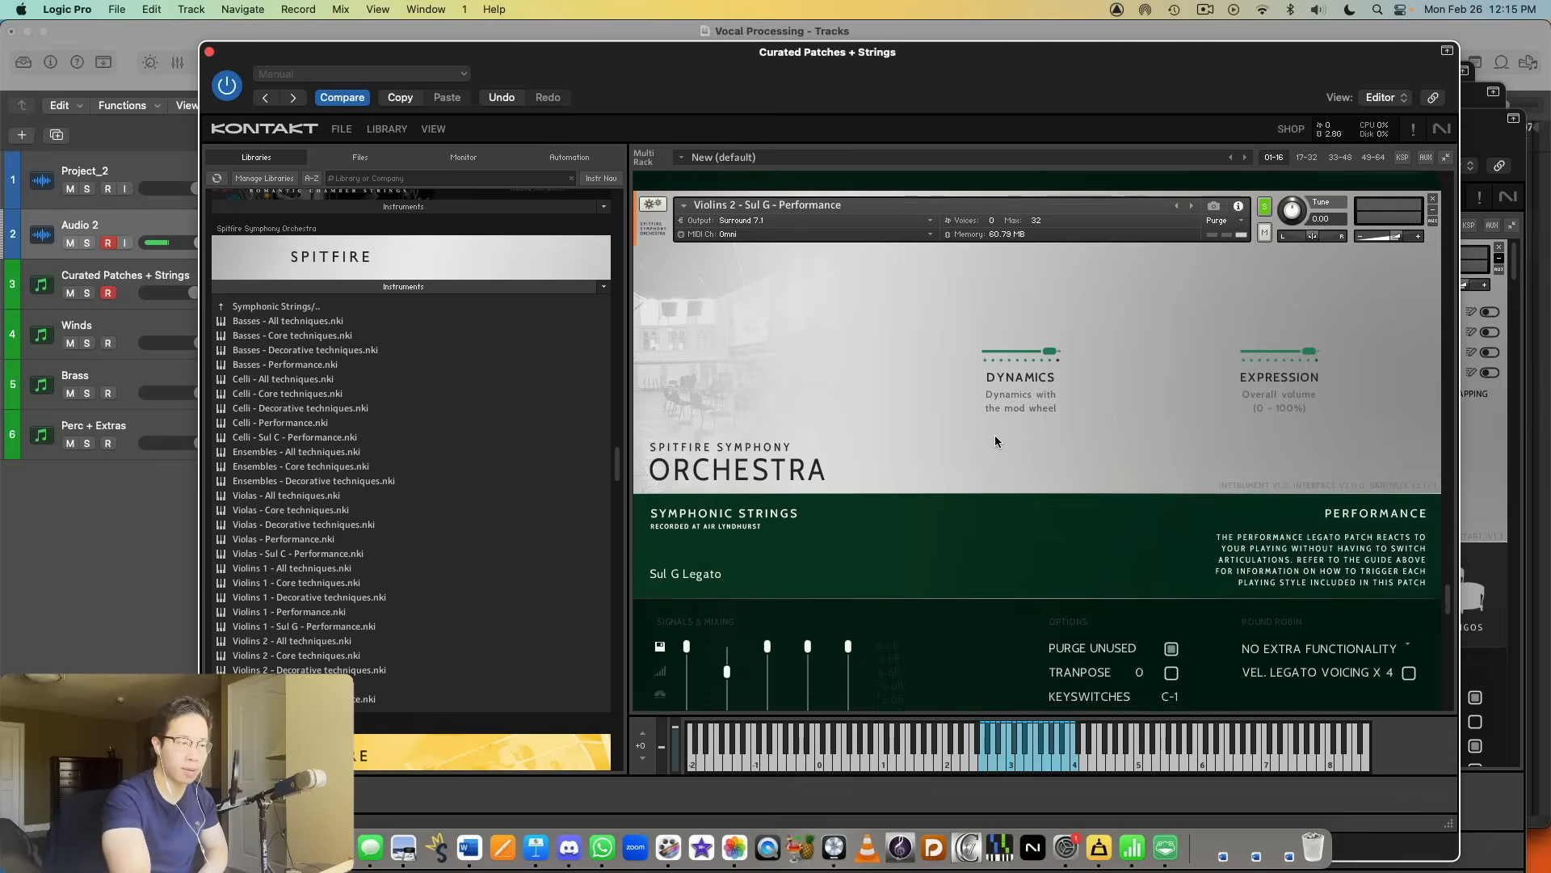
{"action": "scroll", "coordinate": [994, 450], "scroll_direction": "up", "scroll_amount": 2}
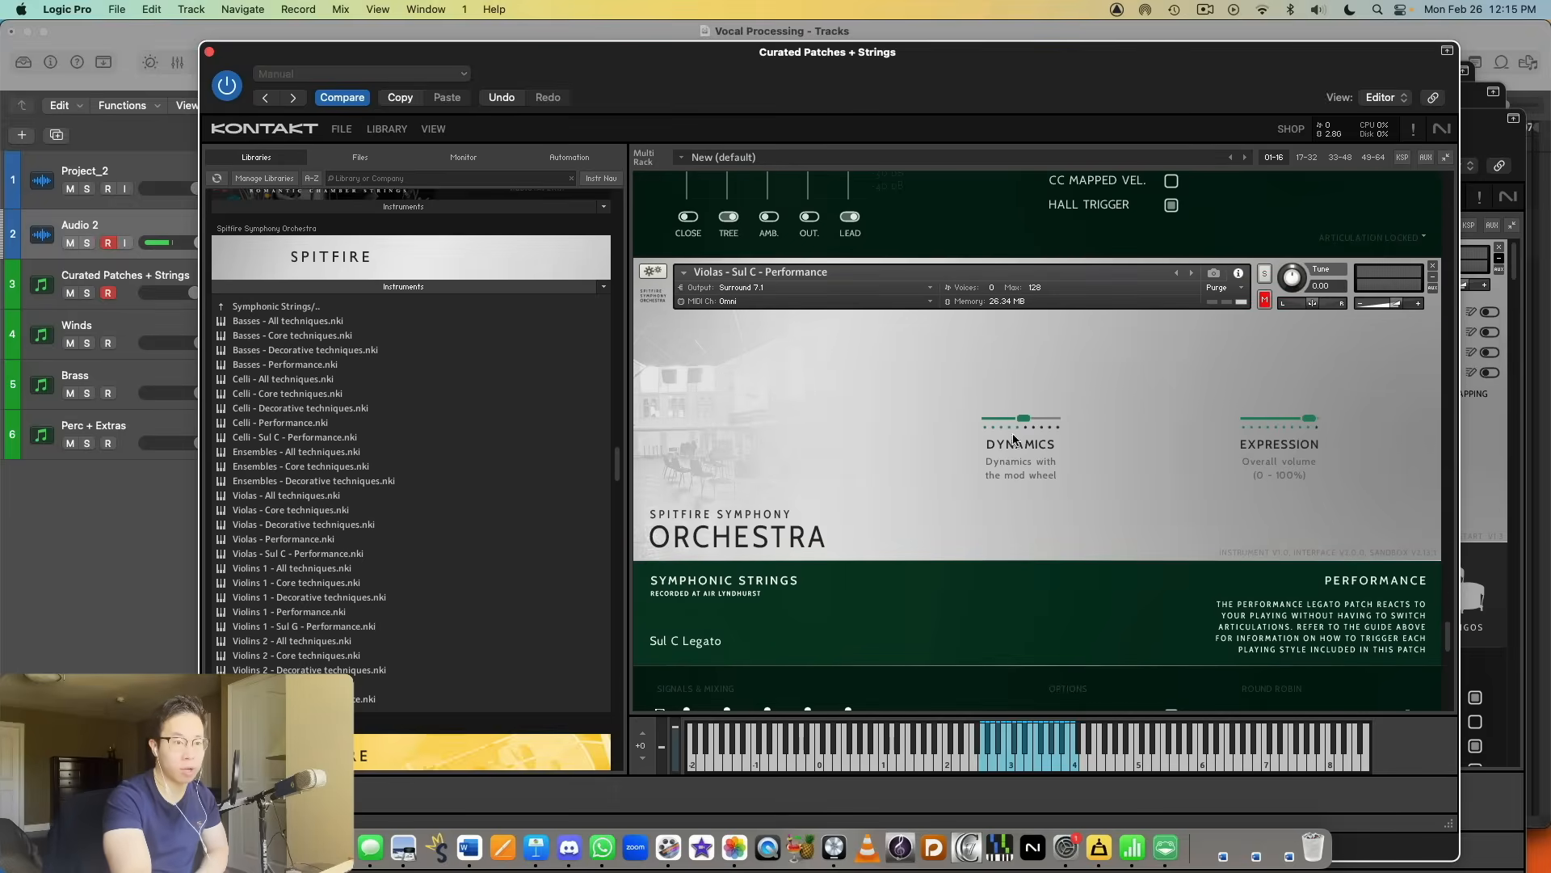
{"action": "left_click", "coordinate": [1264, 273]}
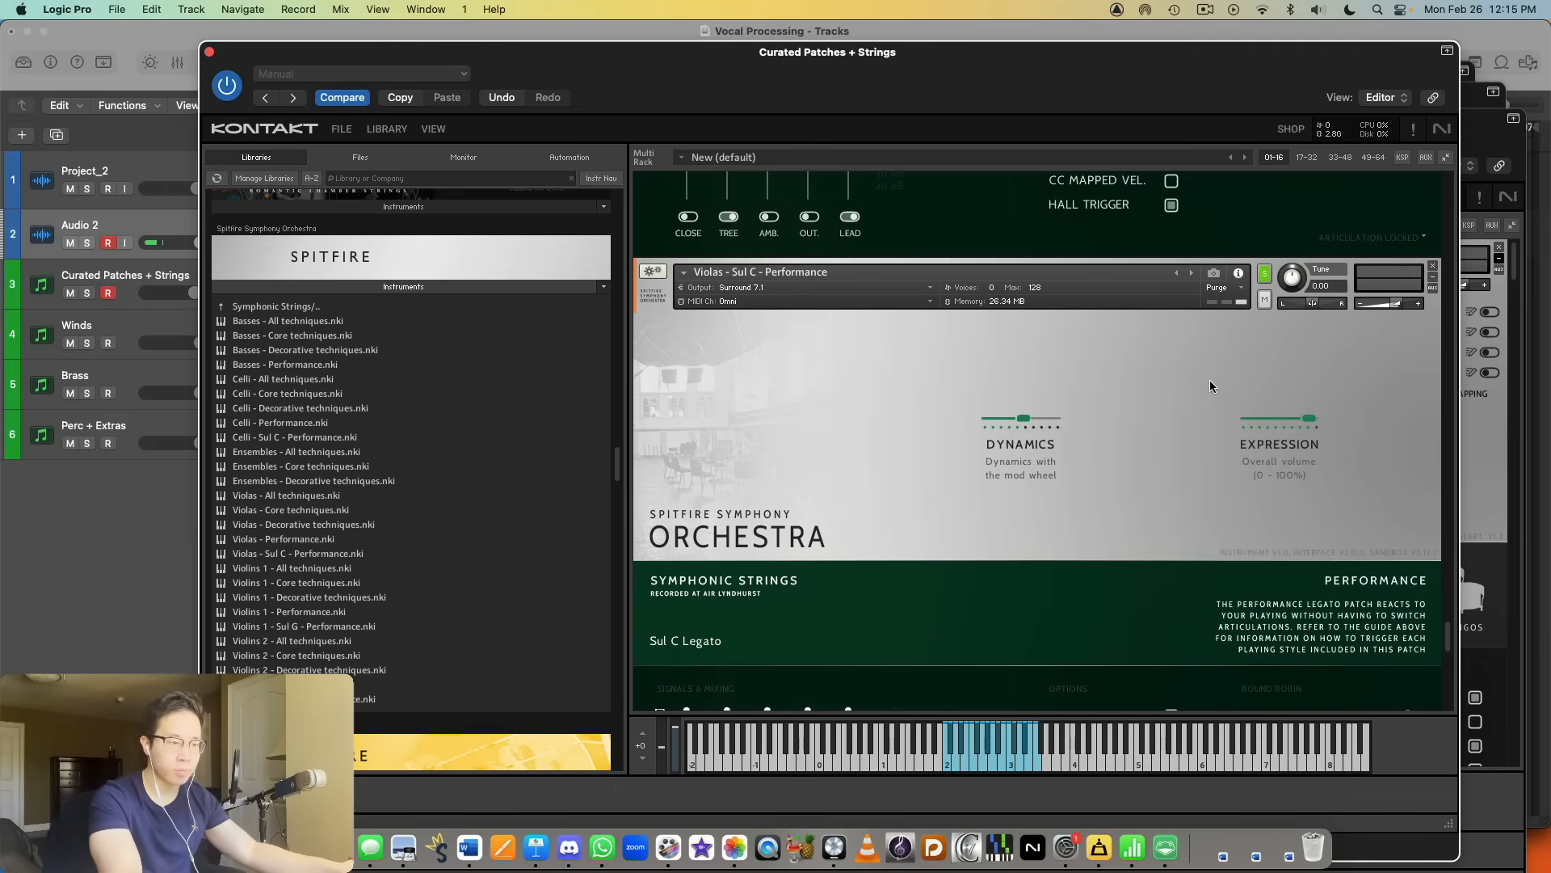
Step: Solo Celli - Sul C - Performance and audition its legato
{"action": "scroll", "coordinate": [1181, 397], "scroll_direction": "down", "scroll_amount": 1}
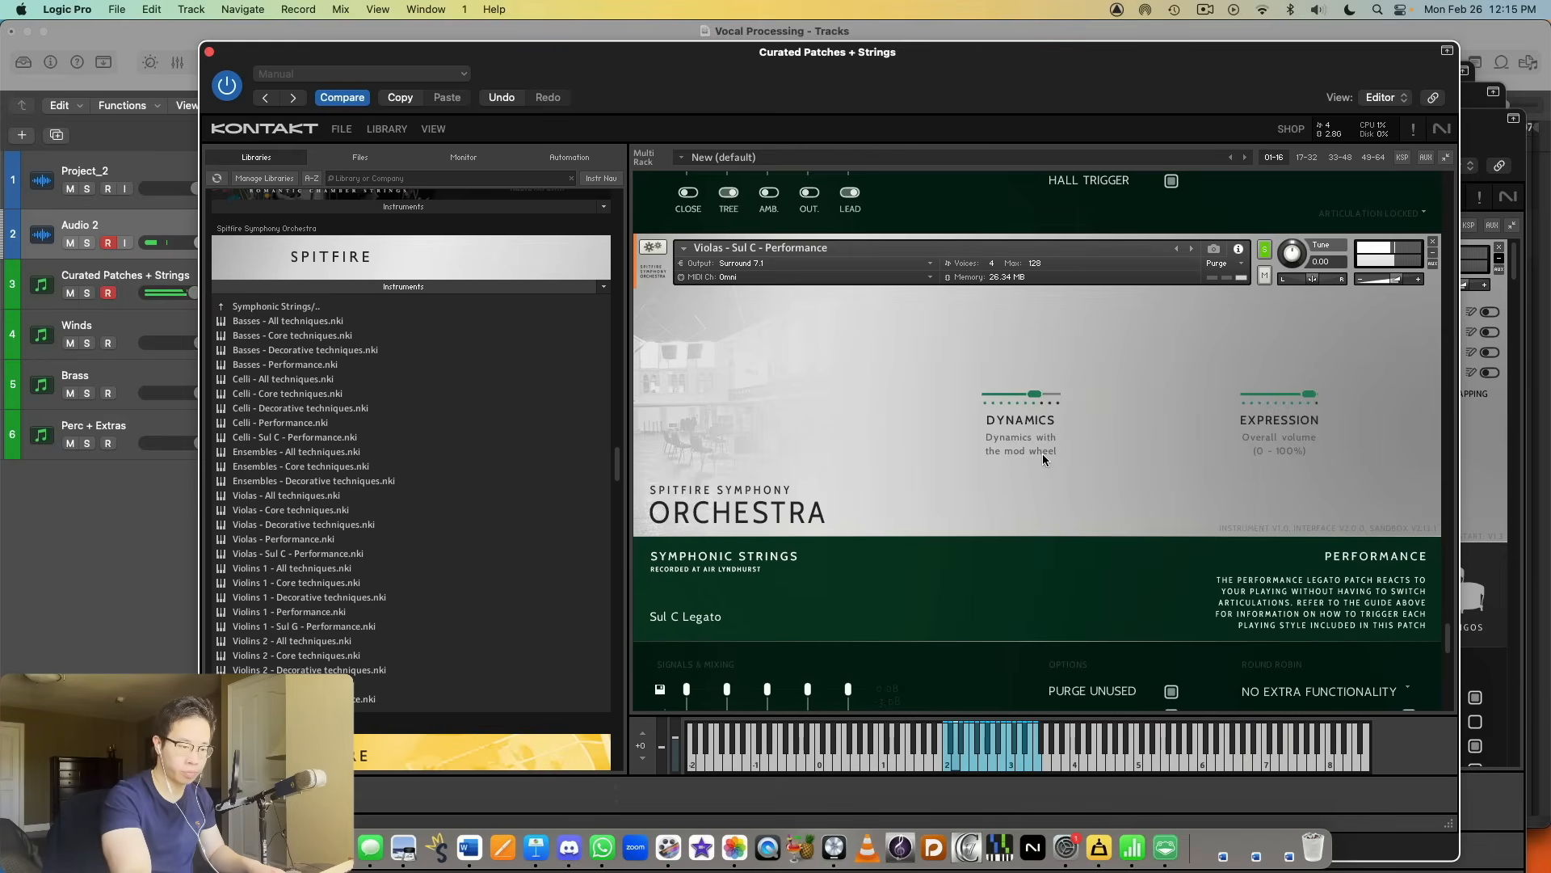
{"action": "scroll", "coordinate": [1112, 402], "scroll_direction": "down", "scroll_amount": 5}
{"action": "scroll", "coordinate": [1147, 395], "scroll_direction": "up", "scroll_amount": 5}
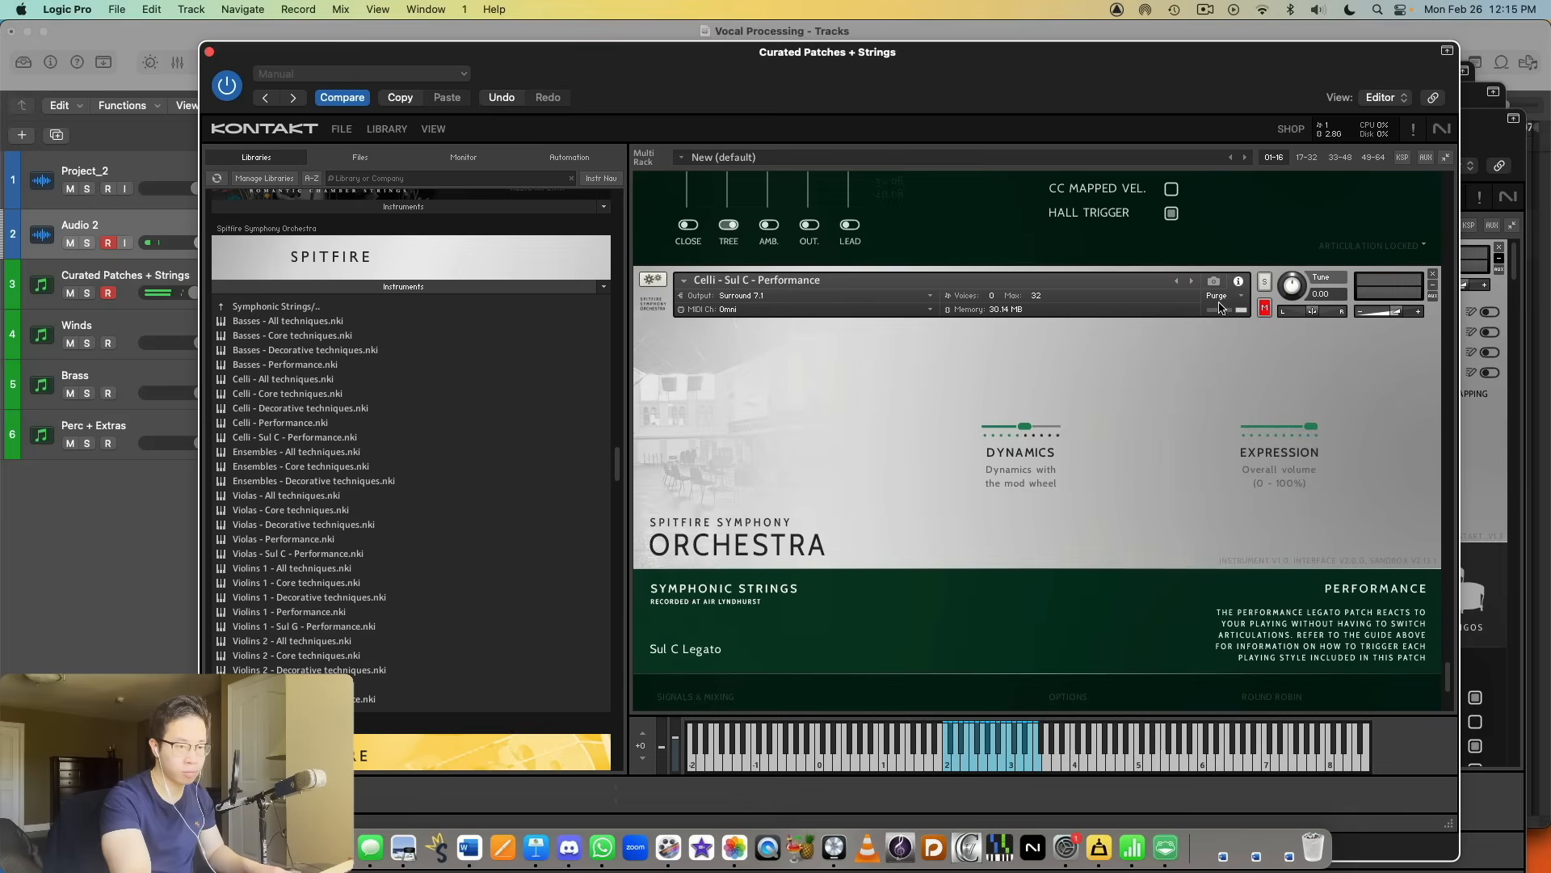
{"action": "scroll", "coordinate": [1267, 289], "scroll_direction": "down", "scroll_amount": 2}
{"action": "scroll", "coordinate": [1267, 291], "scroll_direction": "down", "scroll_amount": 1}
{"action": "scroll", "coordinate": [1260, 283], "scroll_direction": "up", "scroll_amount": 3}
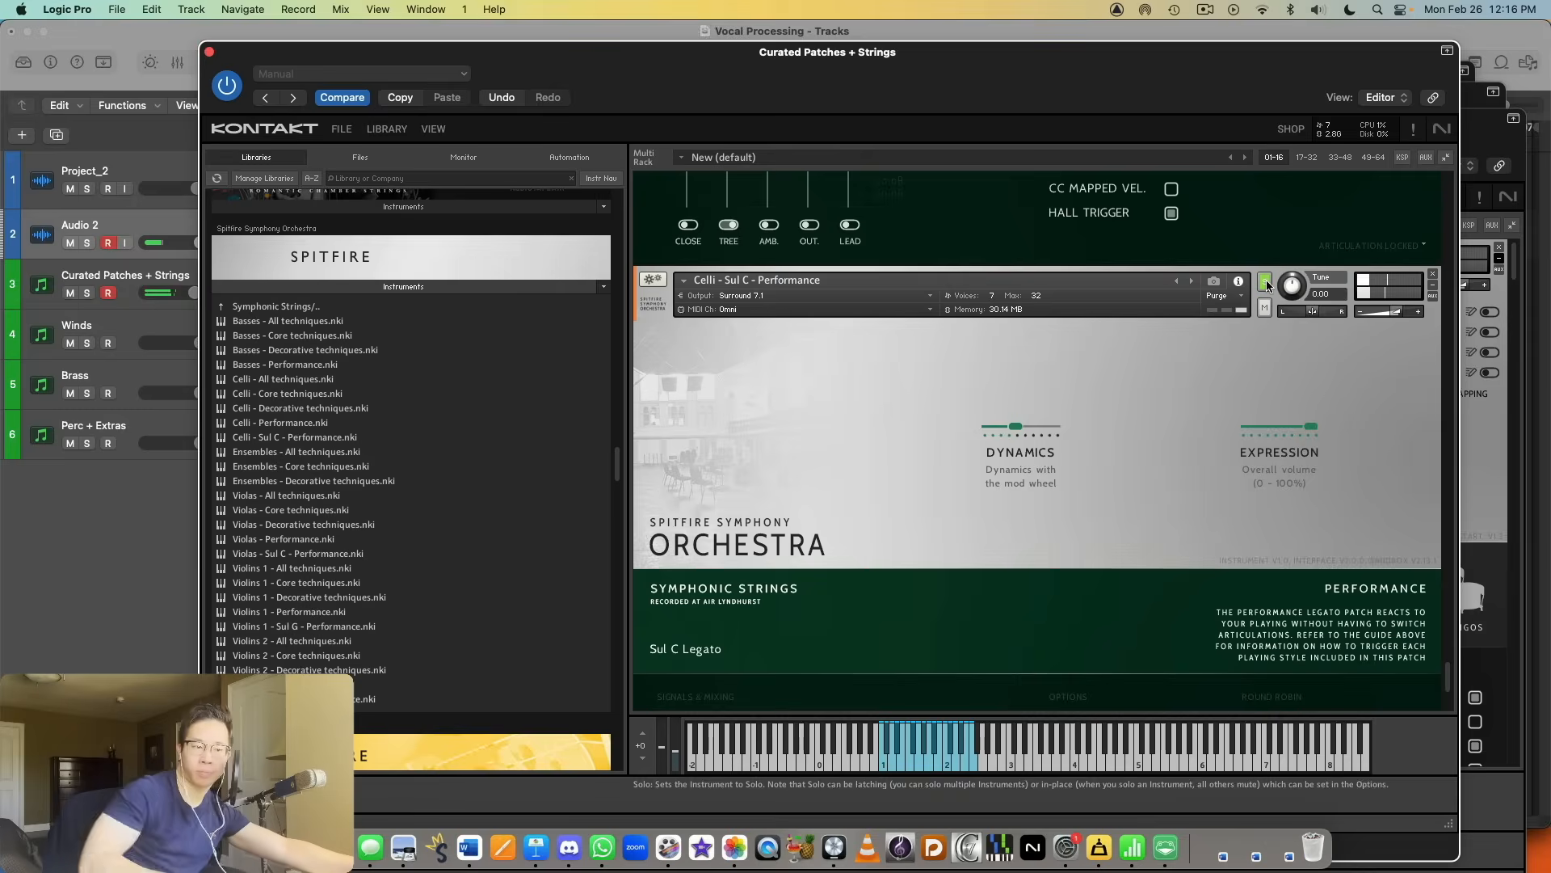
Step: Look through the loaded Symphonic Strings Sul C, Sul G and regular Performance instruments from Celli back to Violins 1
{"action": "scroll", "coordinate": [1084, 492], "scroll_direction": "down", "scroll_amount": 3}
{"action": "scroll", "coordinate": [1118, 503], "scroll_direction": "down", "scroll_amount": 5}
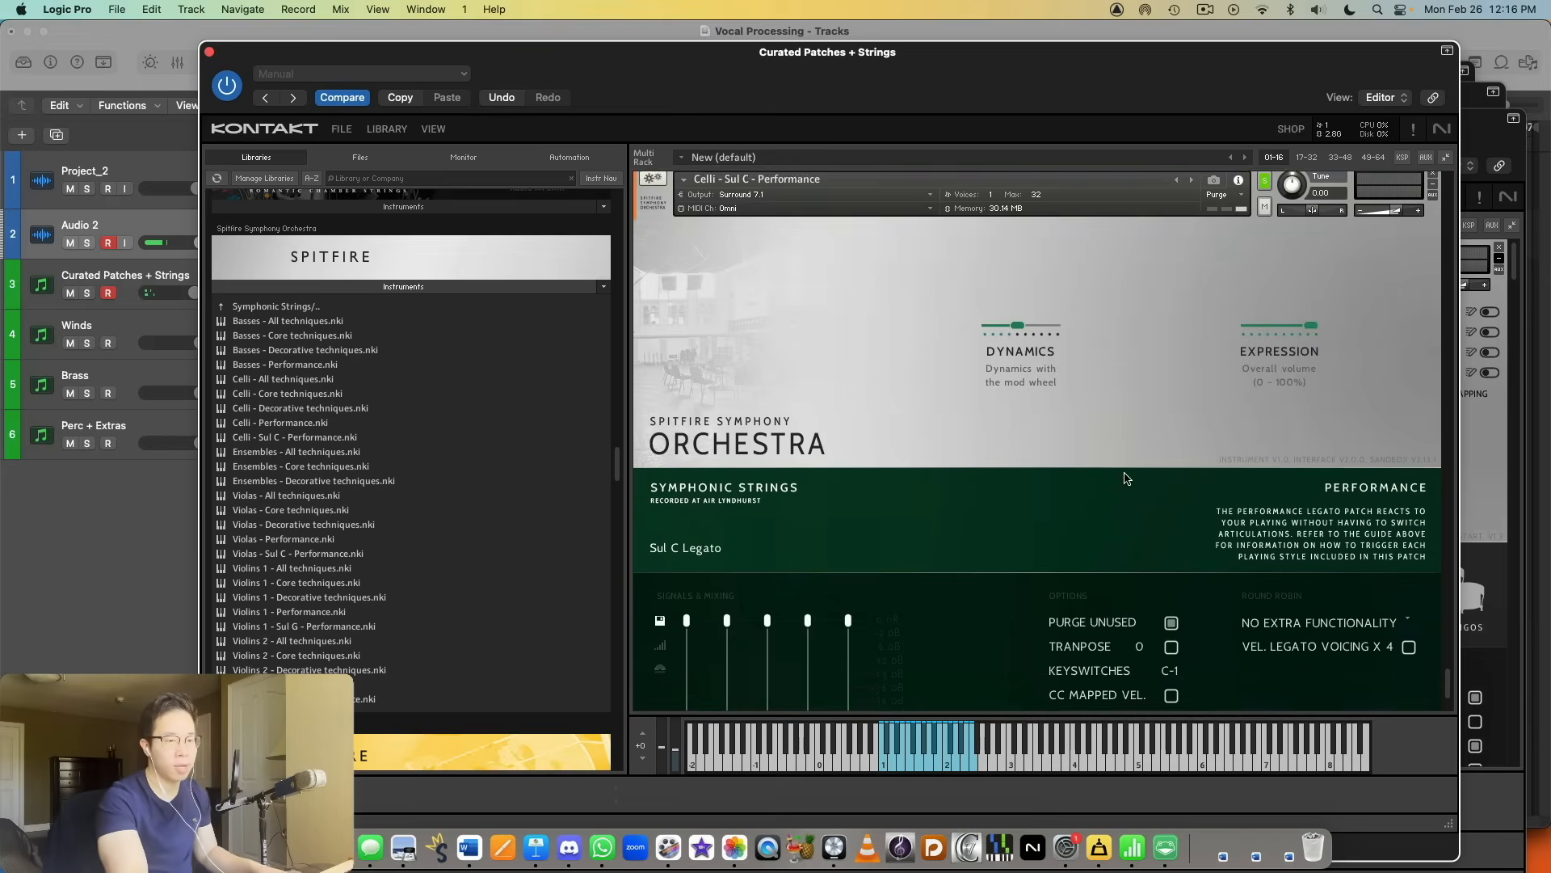
{"action": "scroll", "coordinate": [1118, 502], "scroll_direction": "down", "scroll_amount": 15}
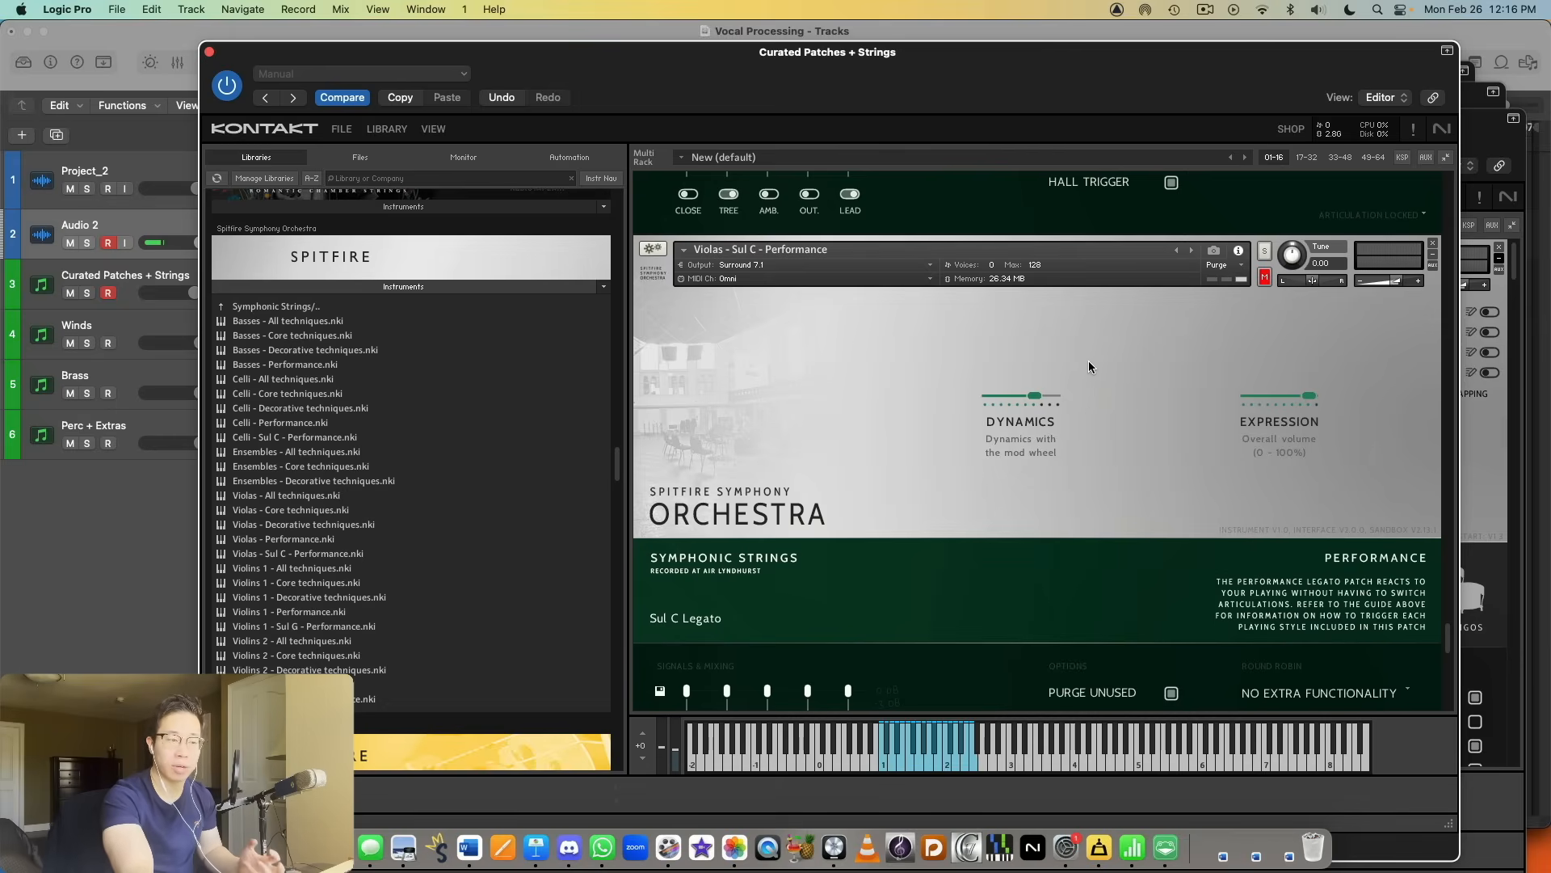
{"action": "scroll", "coordinate": [1102, 365], "scroll_direction": "down", "scroll_amount": 15}
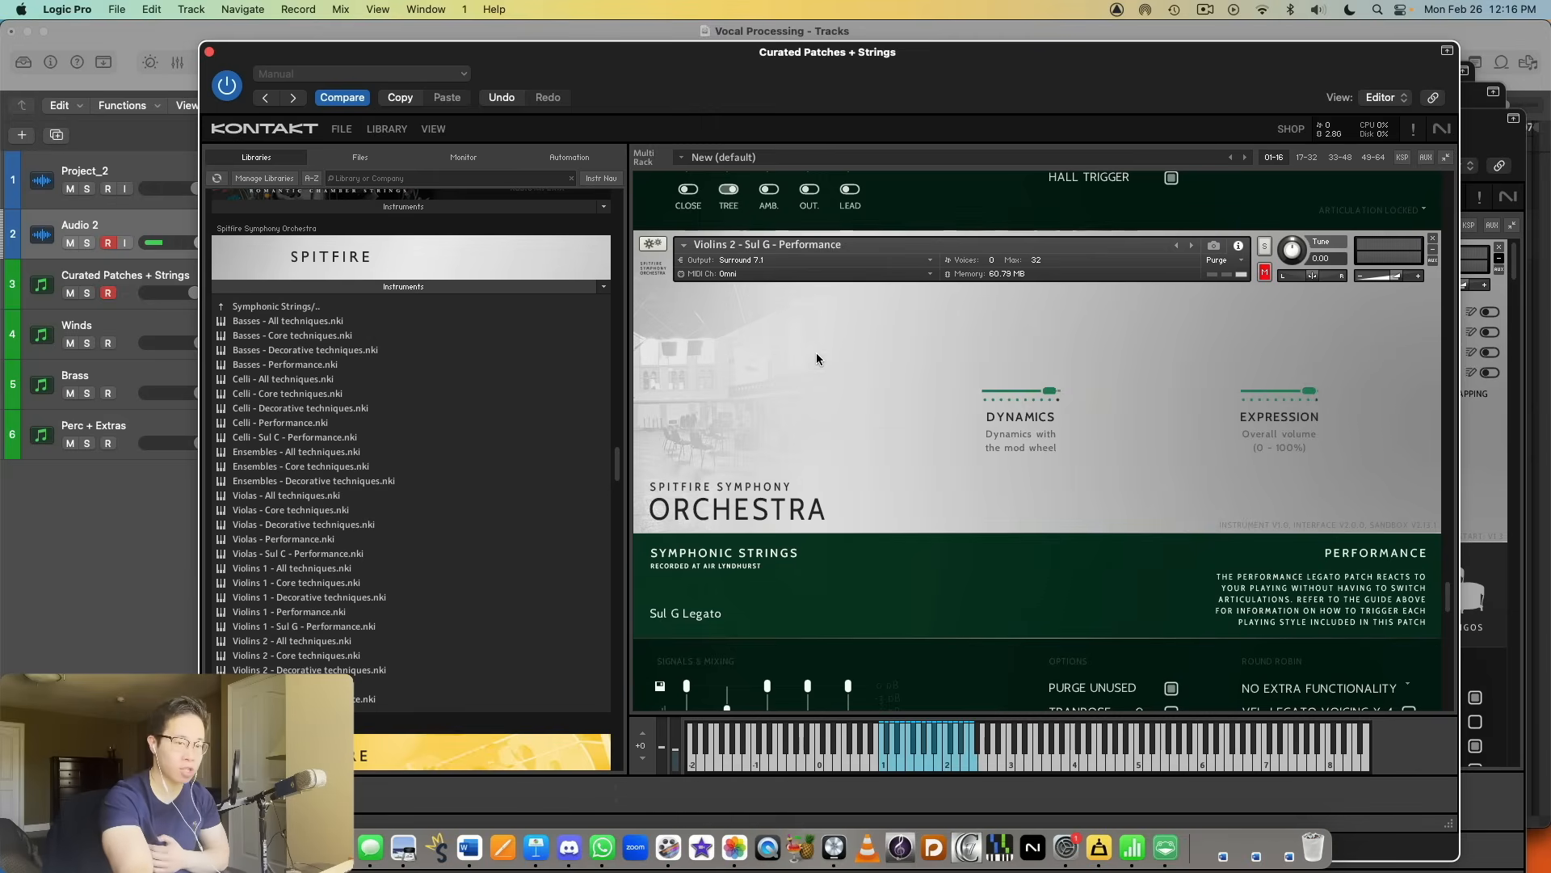
{"action": "scroll", "coordinate": [816, 352], "scroll_direction": "up", "scroll_amount": 20}
{"action": "scroll", "coordinate": [856, 380], "scroll_direction": "down", "scroll_amount": 10}
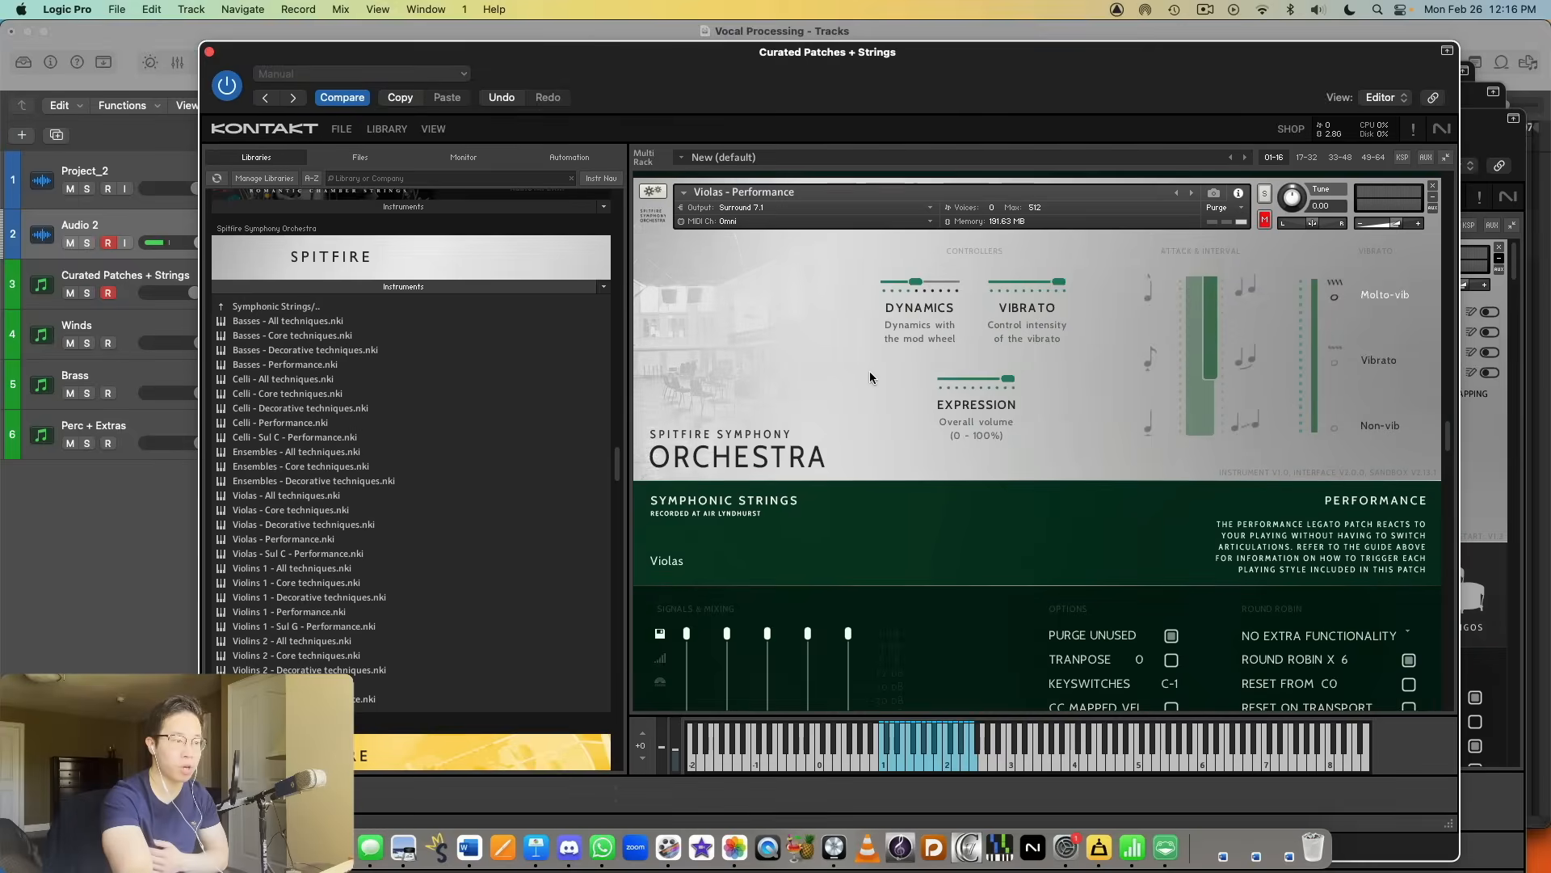
{"action": "scroll", "coordinate": [870, 401], "scroll_direction": "down", "scroll_amount": 10}
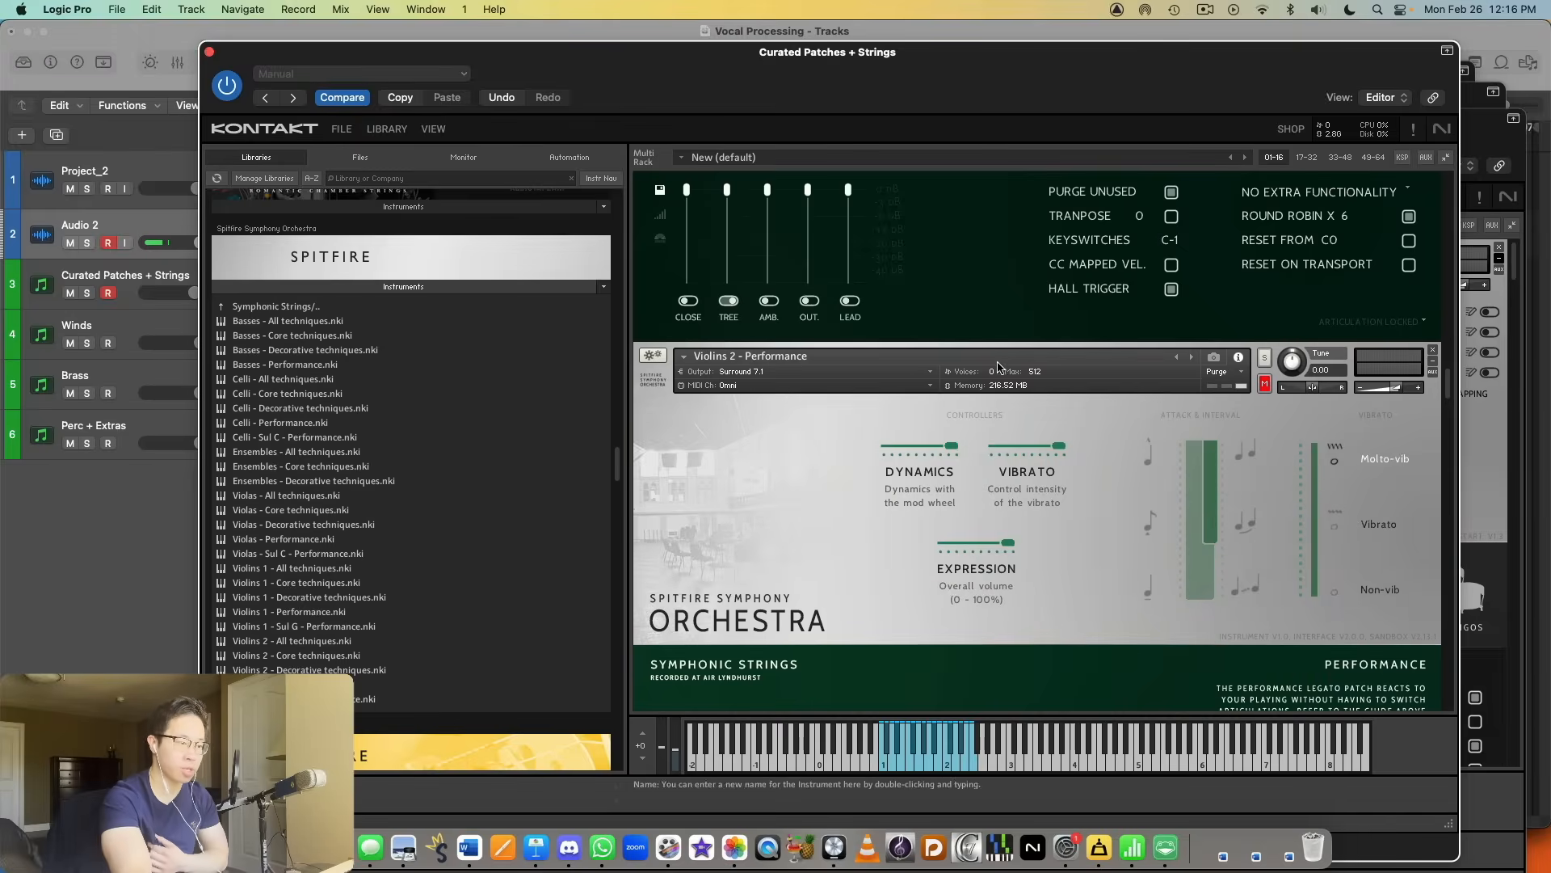
{"action": "scroll", "coordinate": [1002, 368], "scroll_direction": "down", "scroll_amount": 10}
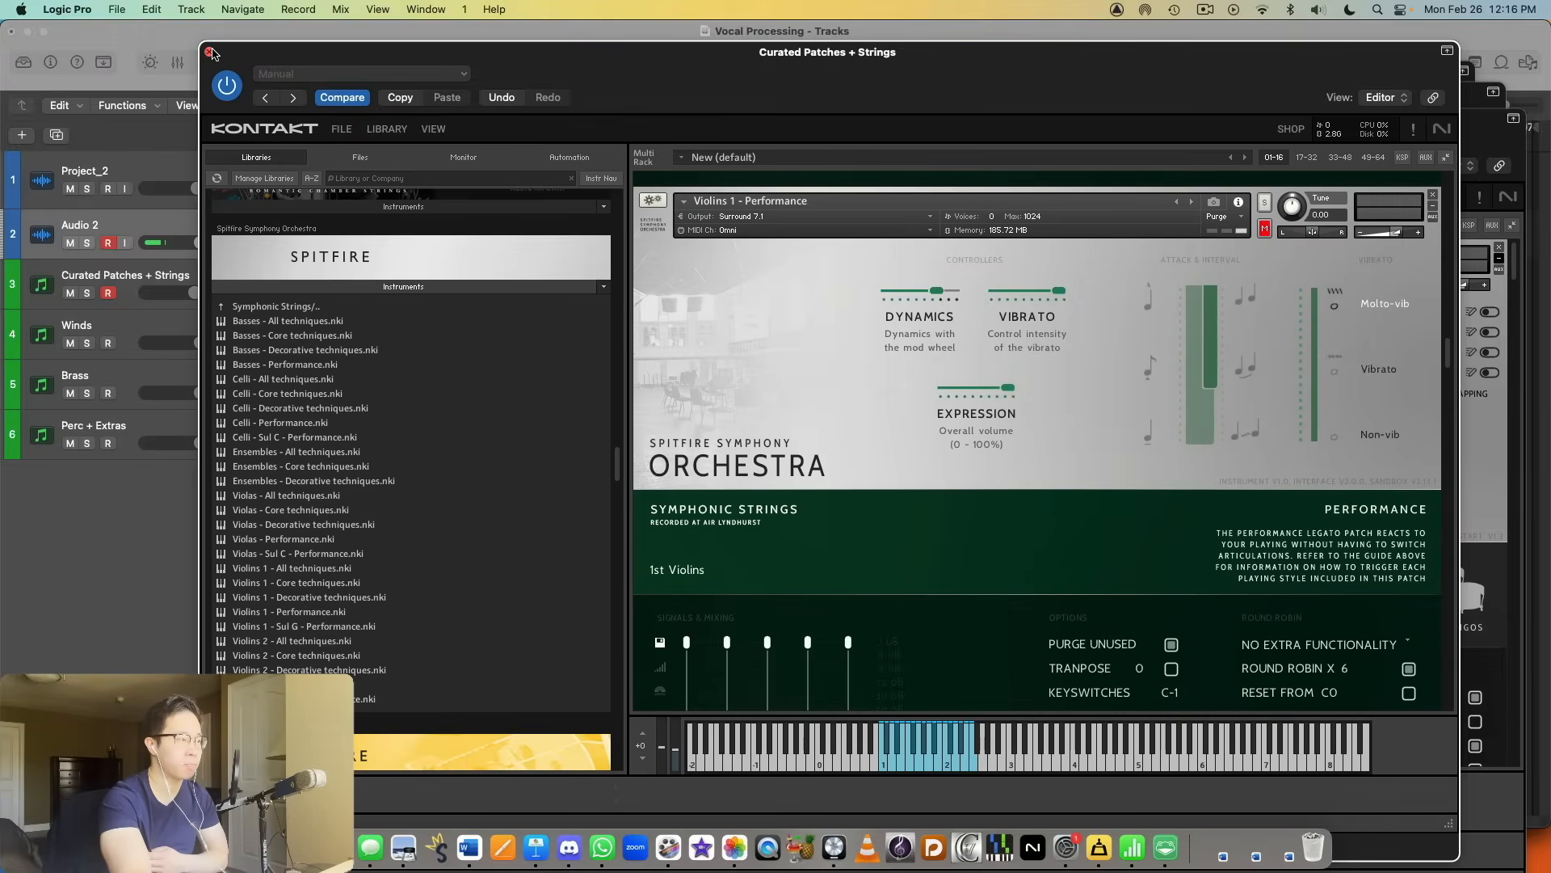
Step: Close the Curated Patches + Strings instrument window and look through the flute and oboe patches in the Winds window
{"action": "key", "text": "super+w"}
{"action": "left_click_drag", "start_coordinate": [981, 74], "coordinate": [941, 39]}
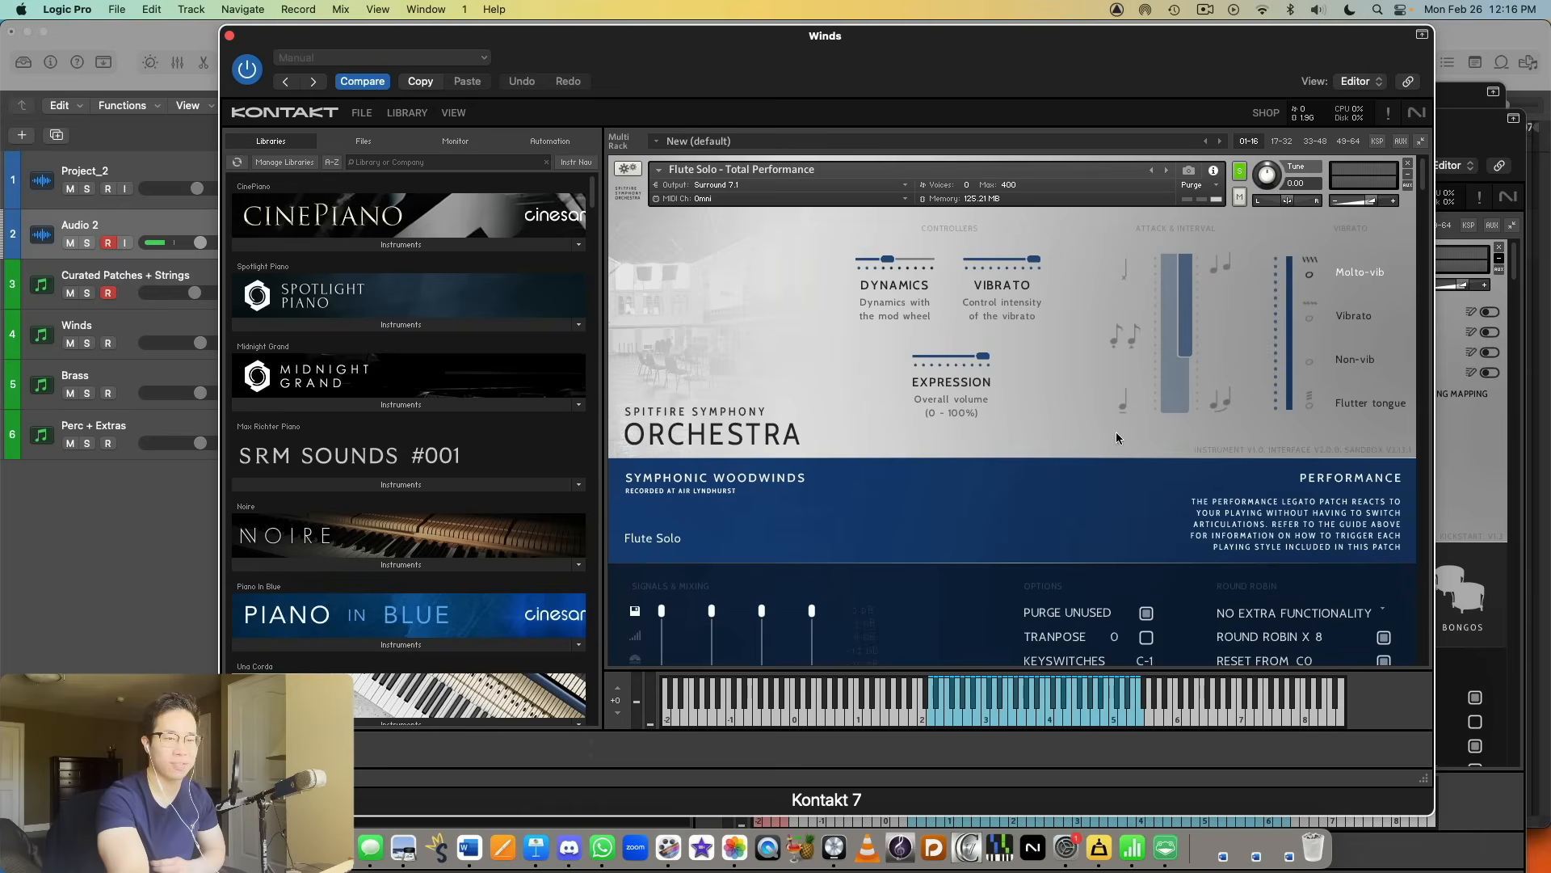
{"action": "scroll", "coordinate": [1098, 360], "scroll_direction": "down", "scroll_amount": 10}
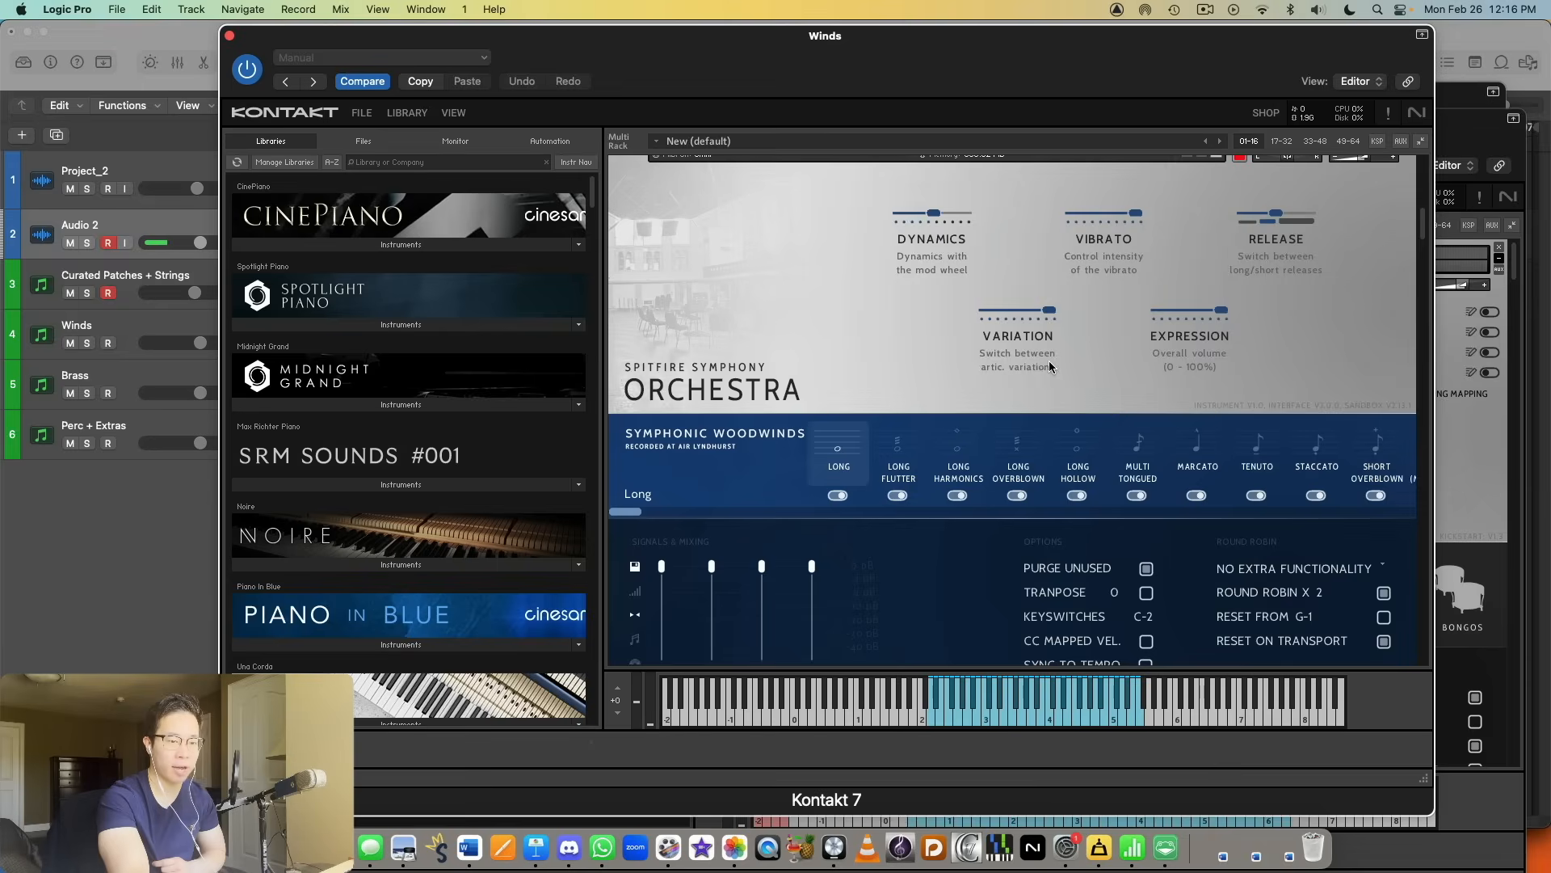
{"action": "scroll", "coordinate": [1050, 368], "scroll_direction": "down", "scroll_amount": 6}
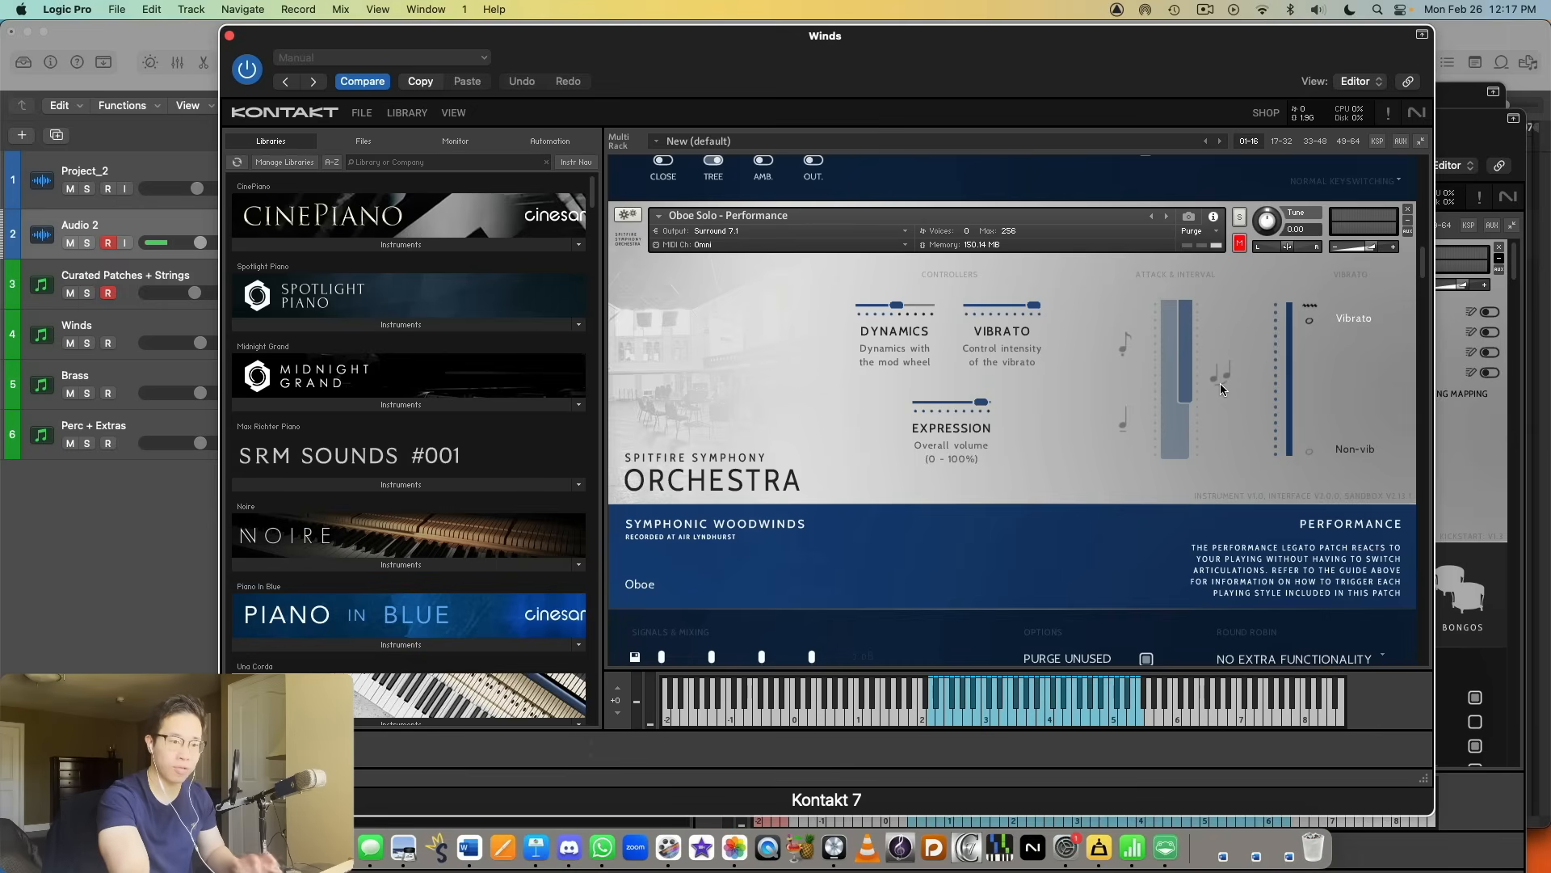
{"action": "scroll", "coordinate": [1222, 387], "scroll_direction": "up", "scroll_amount": 5}
{"action": "scroll", "coordinate": [1337, 361], "scroll_direction": "up", "scroll_amount": 5}
{"action": "scroll", "coordinate": [1341, 362], "scroll_direction": "down", "scroll_amount": 5}
{"action": "scroll", "coordinate": [1348, 363], "scroll_direction": "up", "scroll_amount": 5}
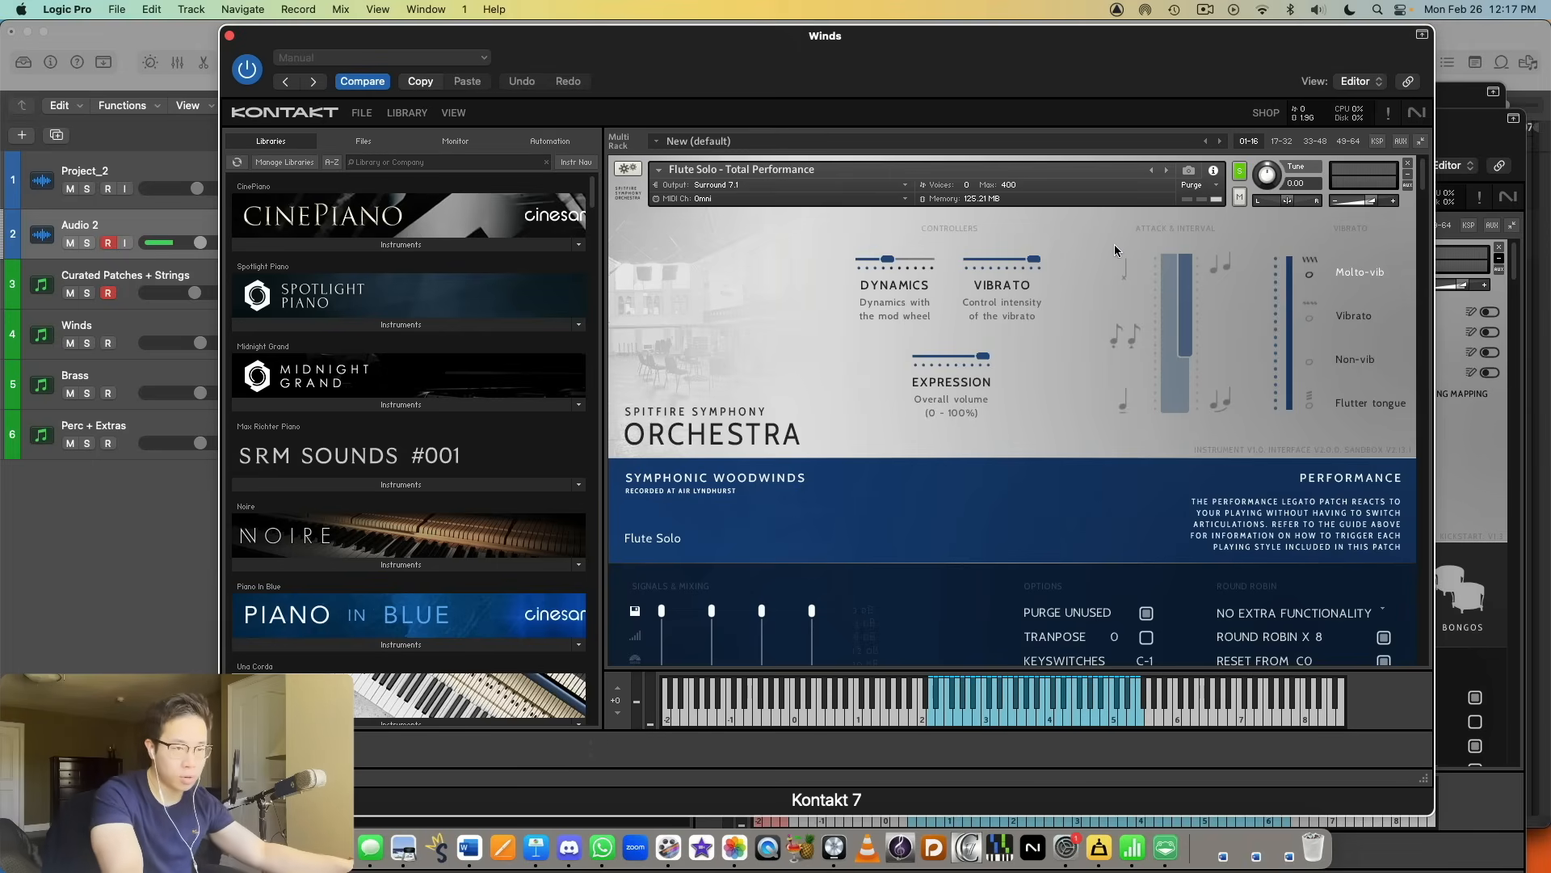
Step: Audition Flute Solo - Total Performance in the Winds window and set its instrument volume to about 0 dB
{"action": "left_click_drag", "start_coordinate": [1145, 27], "coordinate": [1079, 25]}
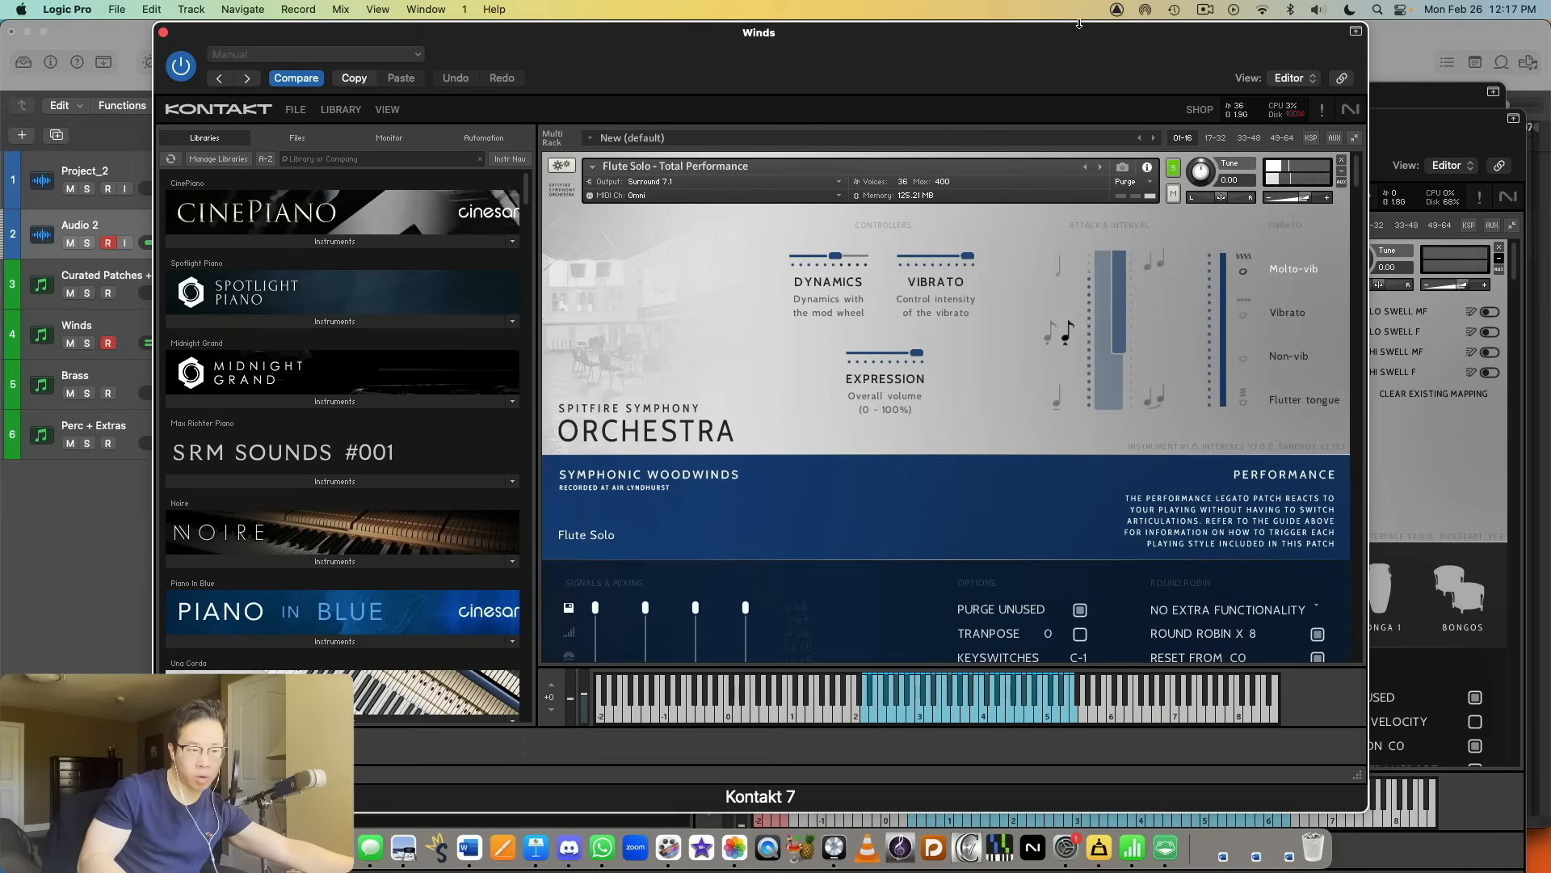
{"action": "left_click_drag", "start_coordinate": [1305, 199], "coordinate": [1308, 205]}
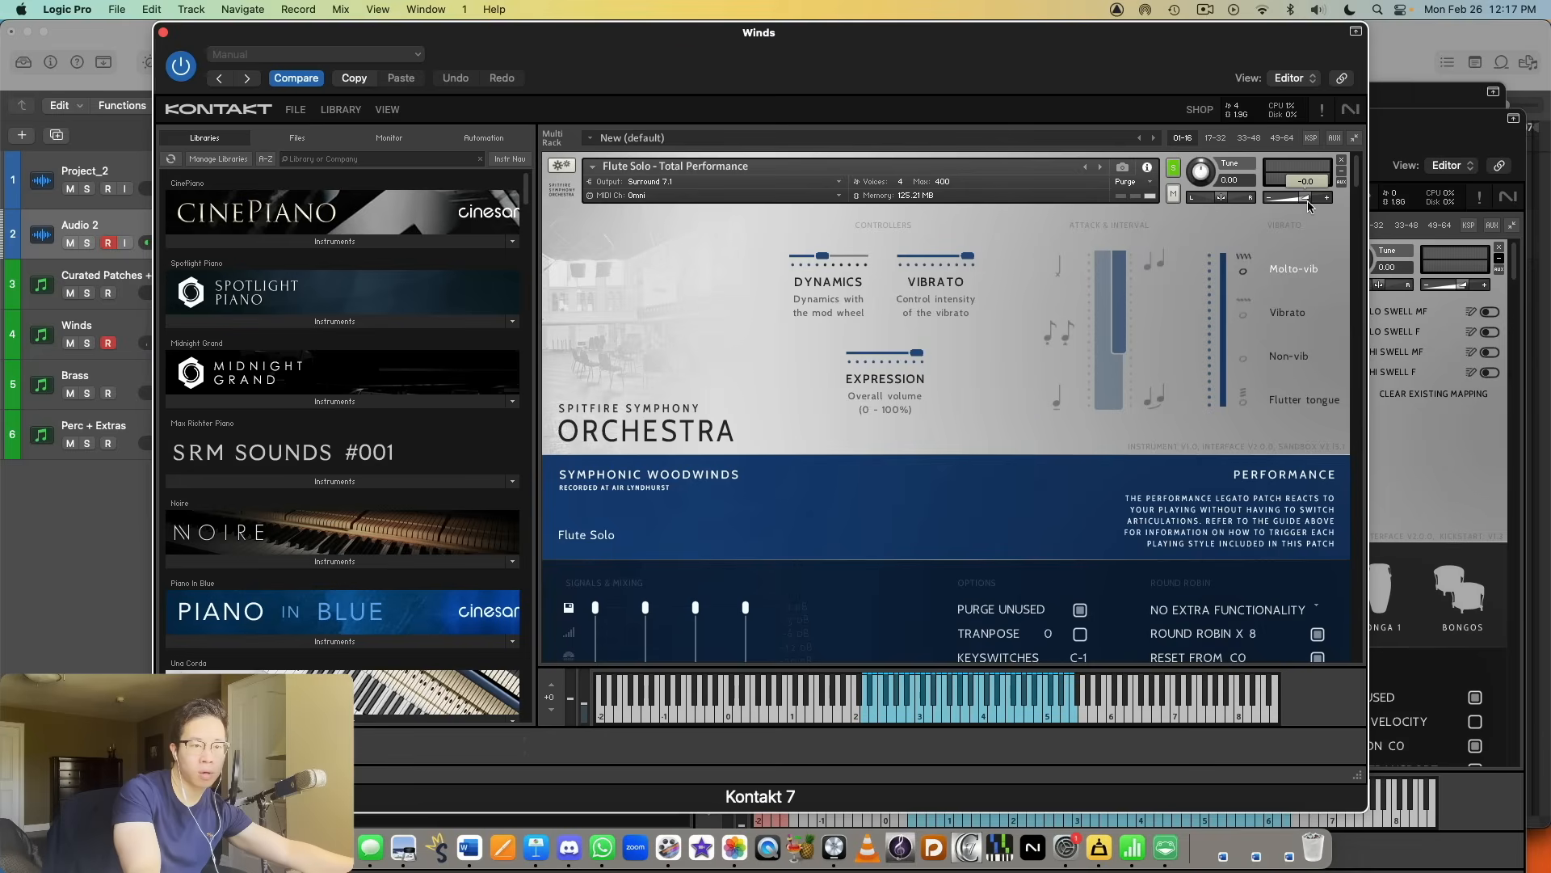
{"action": "key", "text": "XF86AudioRaiseVolume"}
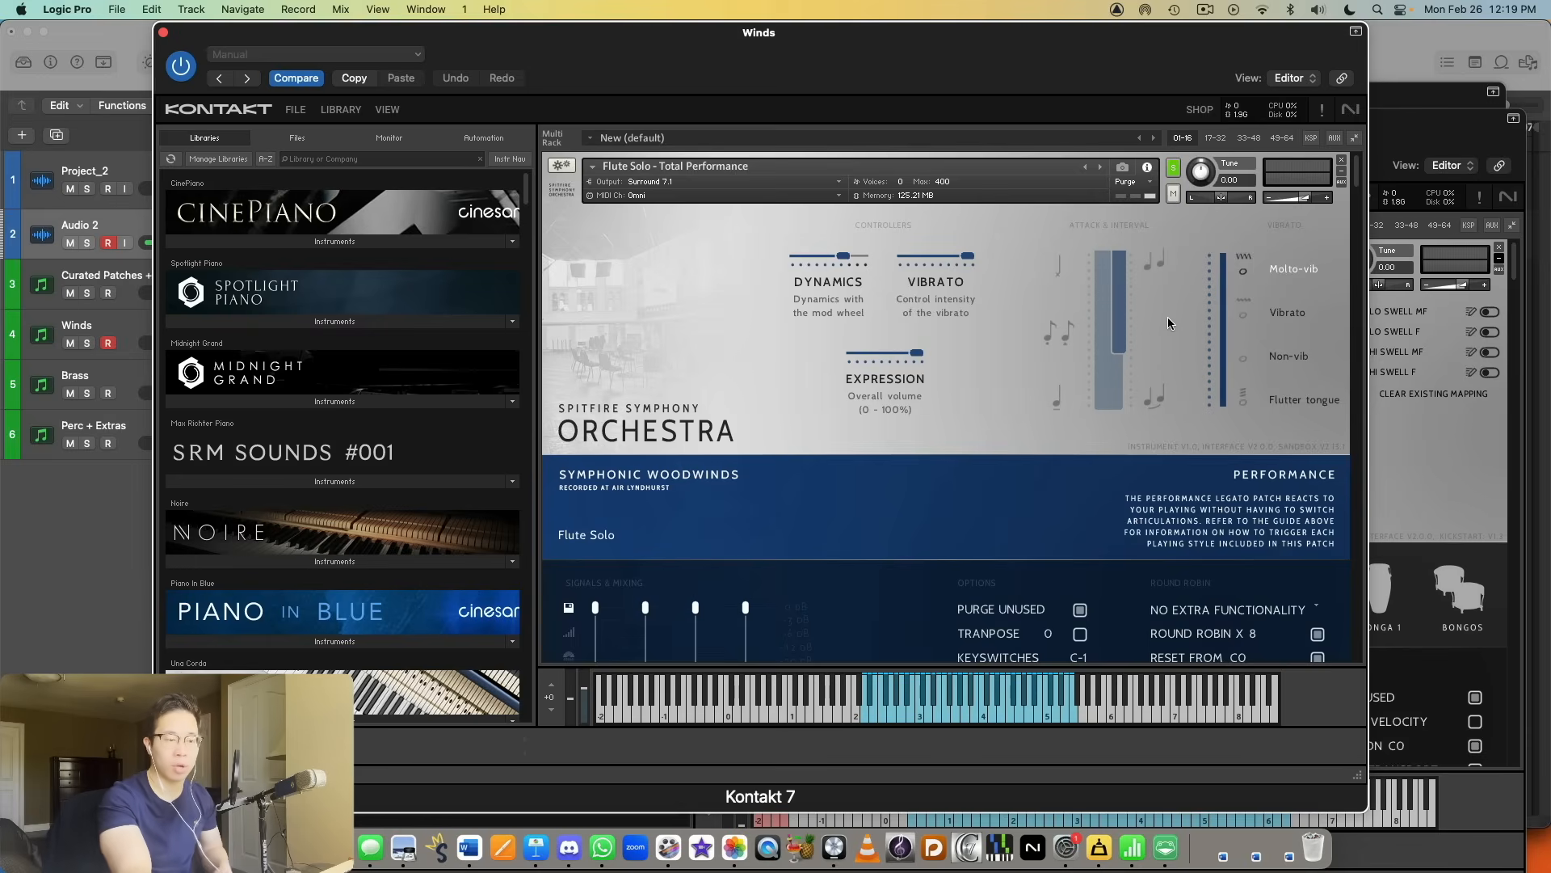
Step: Solo Flutes a2 - All techniques and audition its Long, Long Flutter, Multi Tongued, Marcato, Tenuto and Staccato articulations
{"action": "scroll", "coordinate": [1144, 273], "scroll_direction": "down", "scroll_amount": 6}
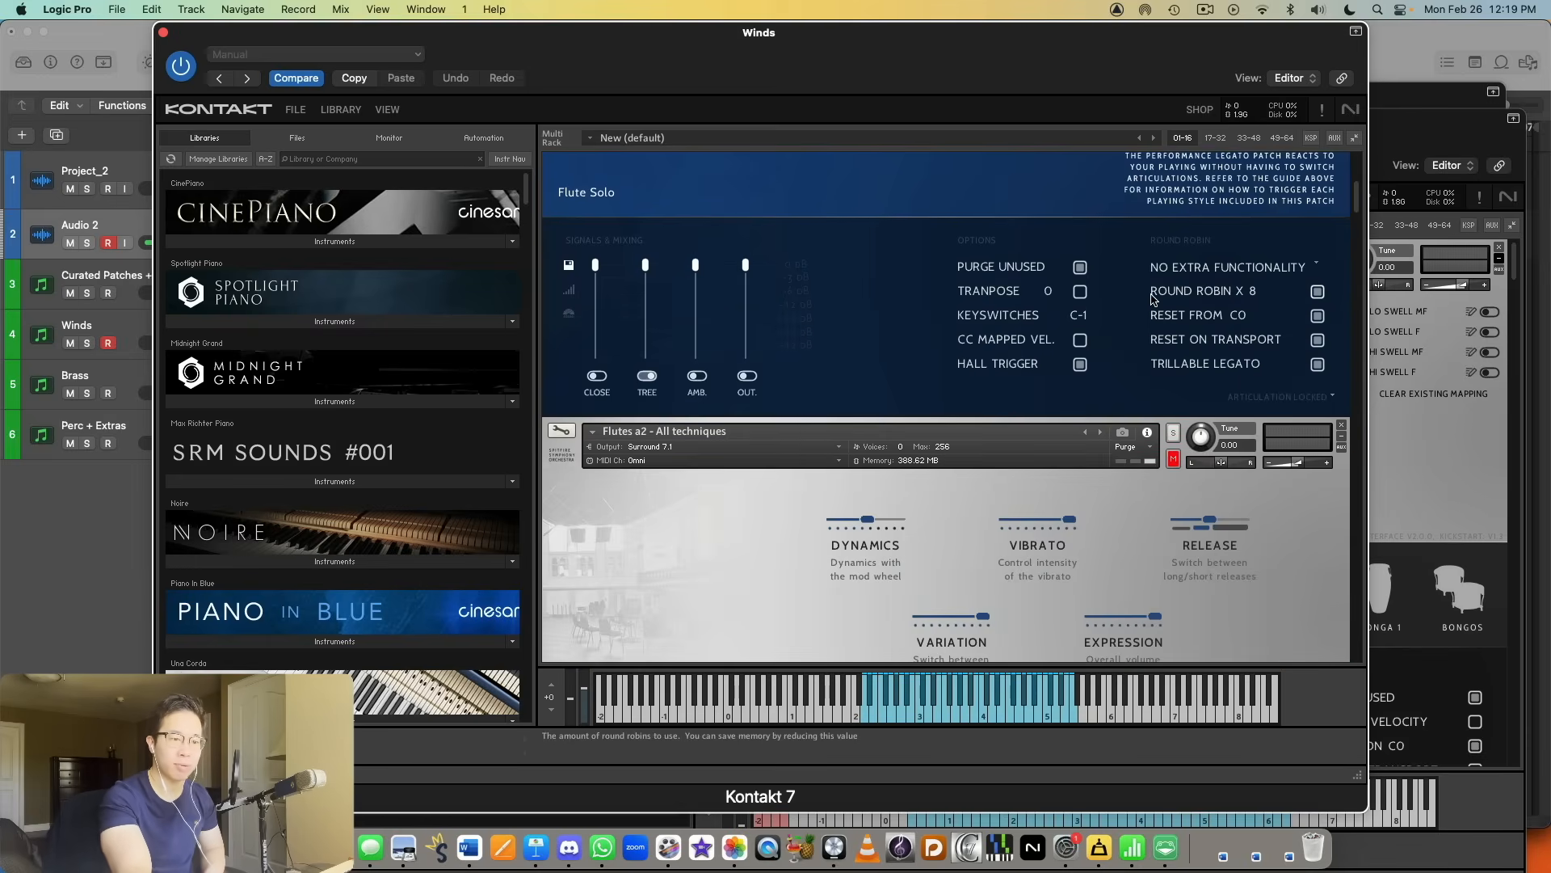
{"action": "scroll", "coordinate": [1153, 297], "scroll_direction": "down", "scroll_amount": 3}
{"action": "left_click", "coordinate": [1171, 190]}
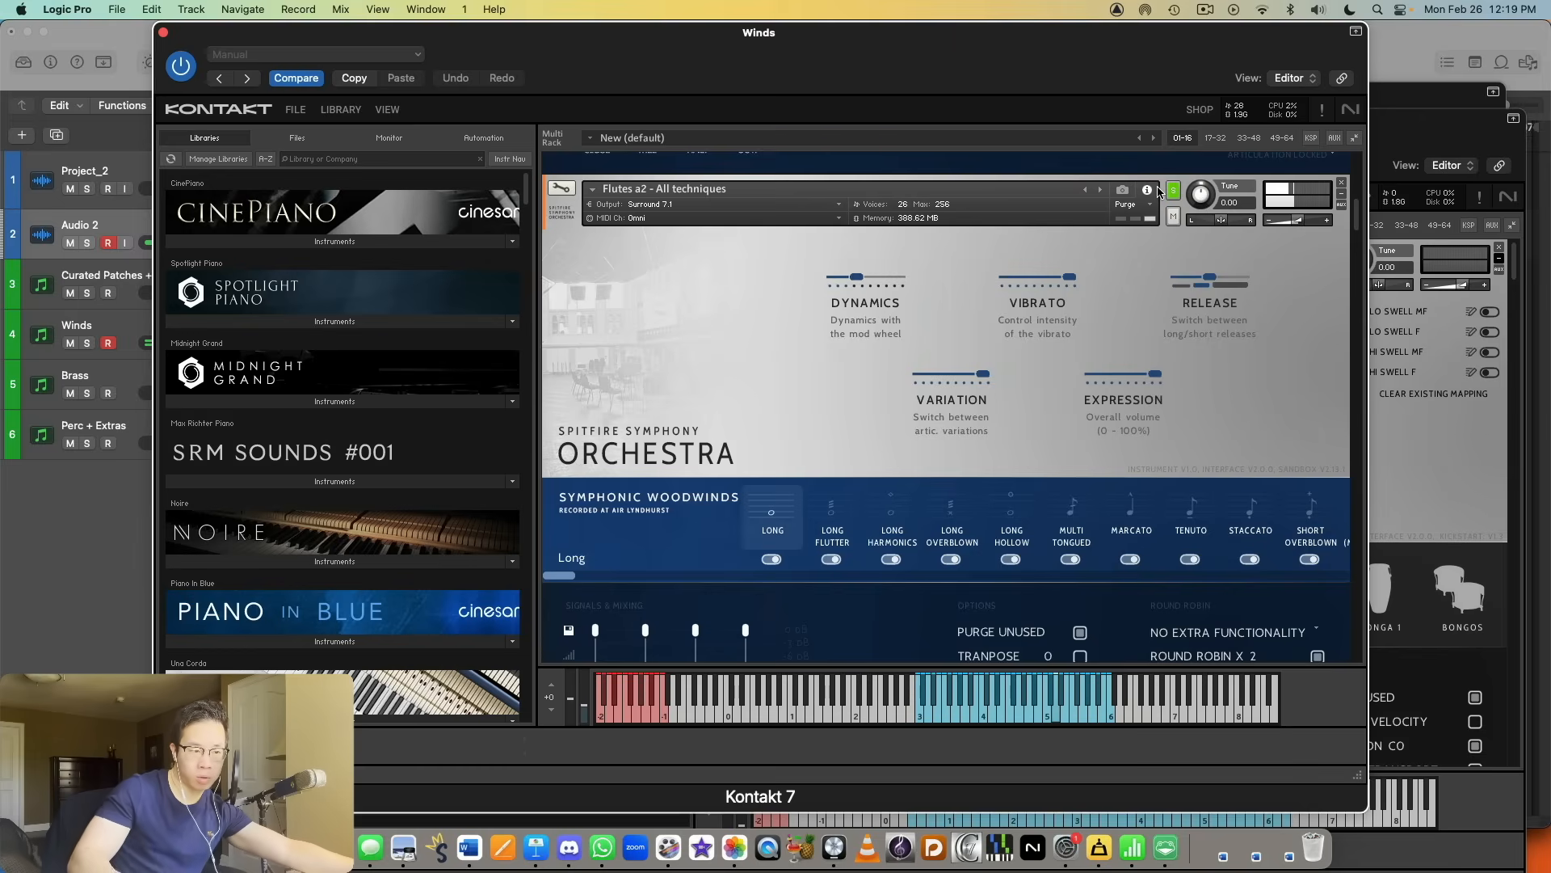
{"action": "left_click", "coordinate": [836, 517]}
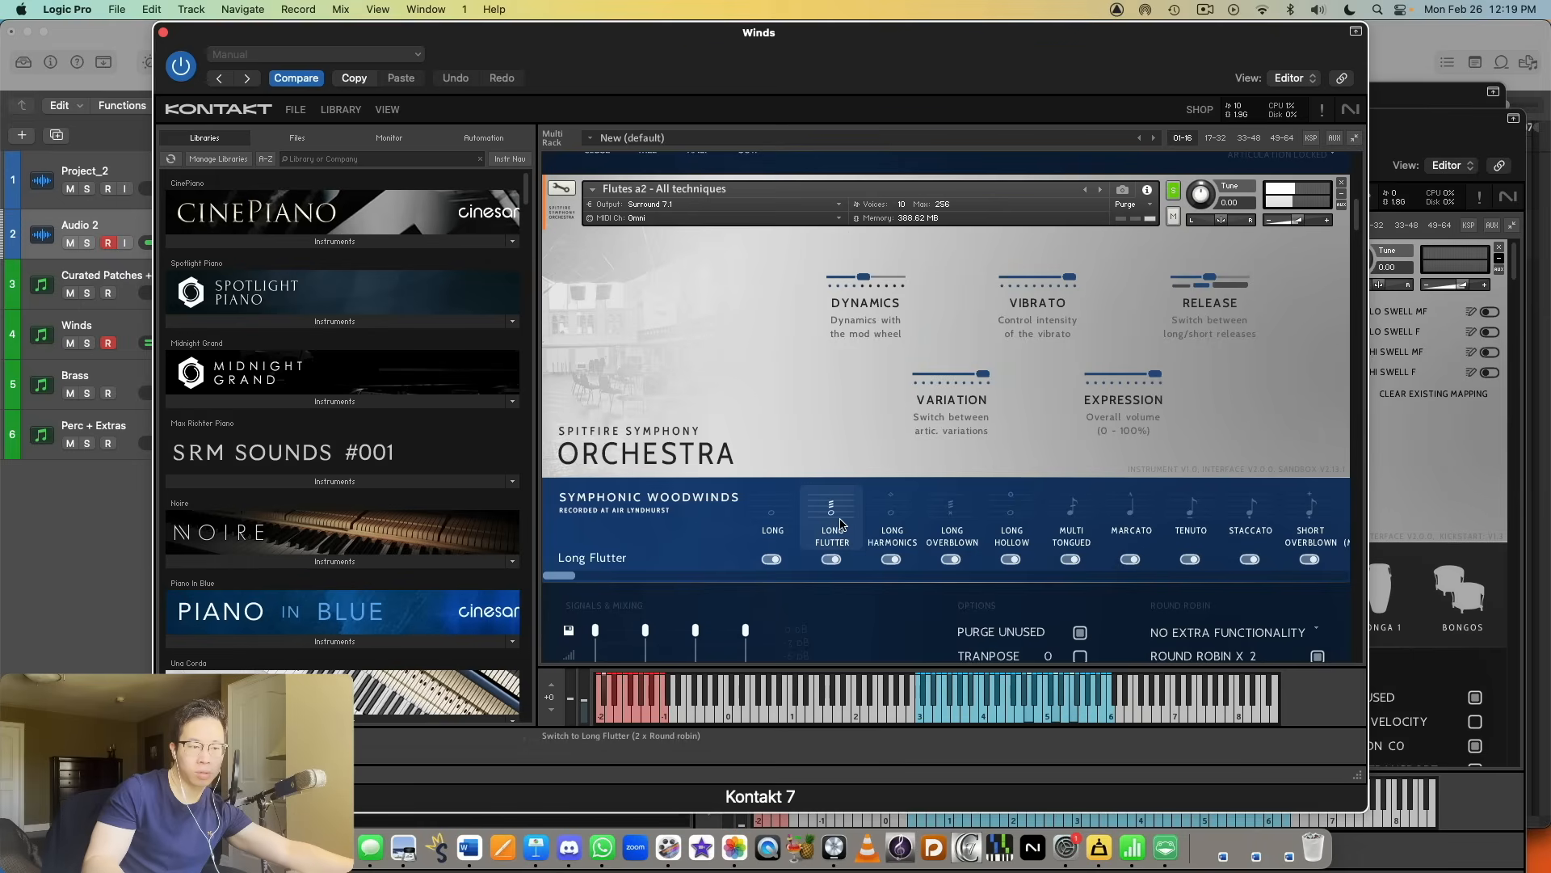
{"action": "left_click", "coordinate": [1073, 507]}
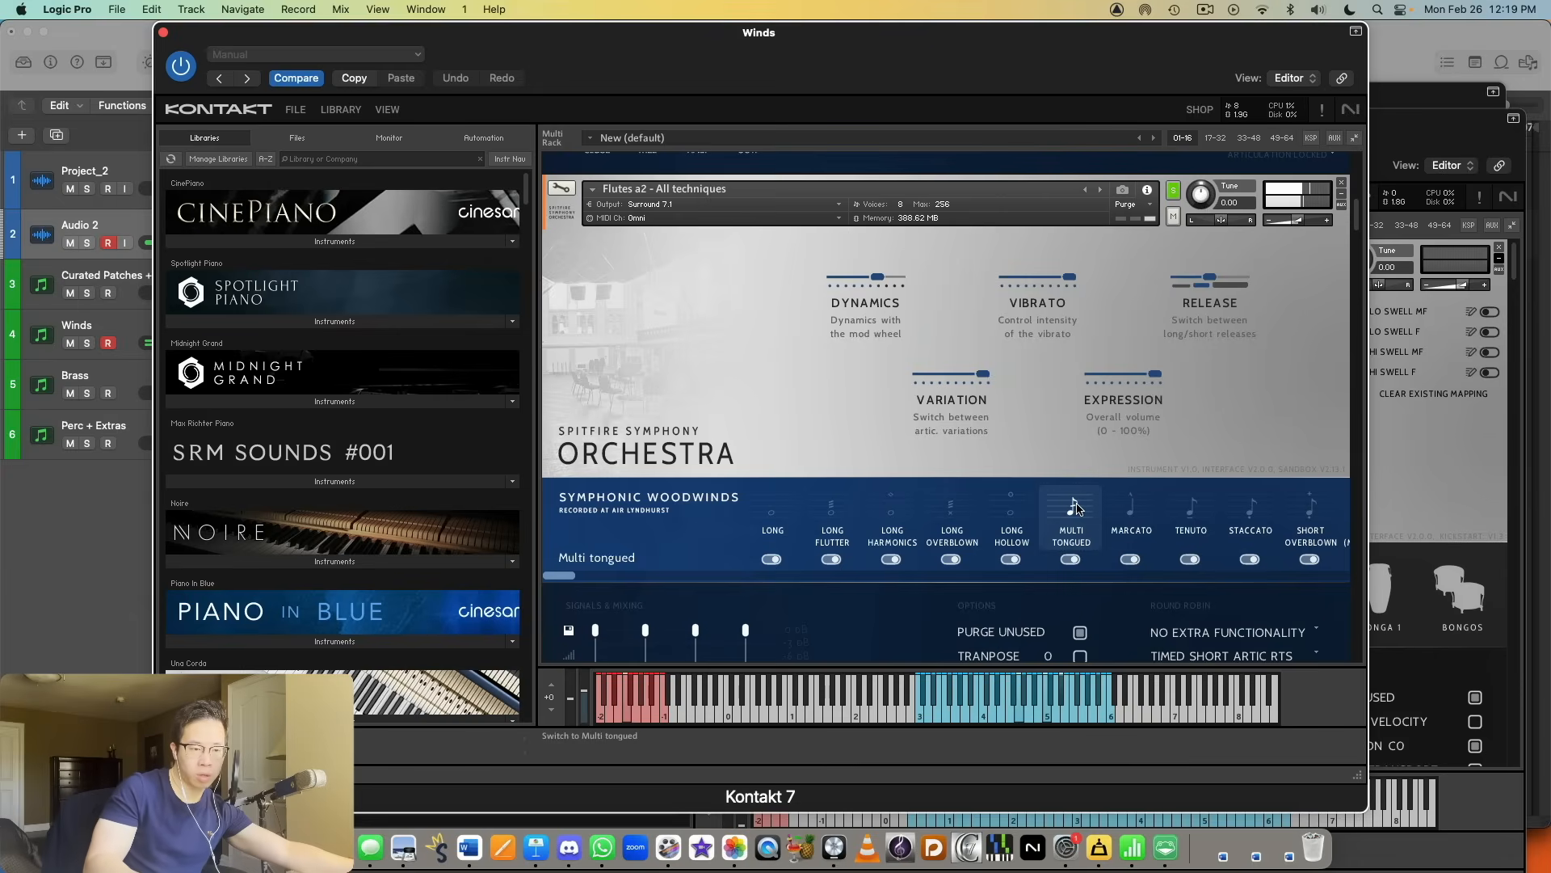
{"action": "left_click", "coordinate": [1121, 509]}
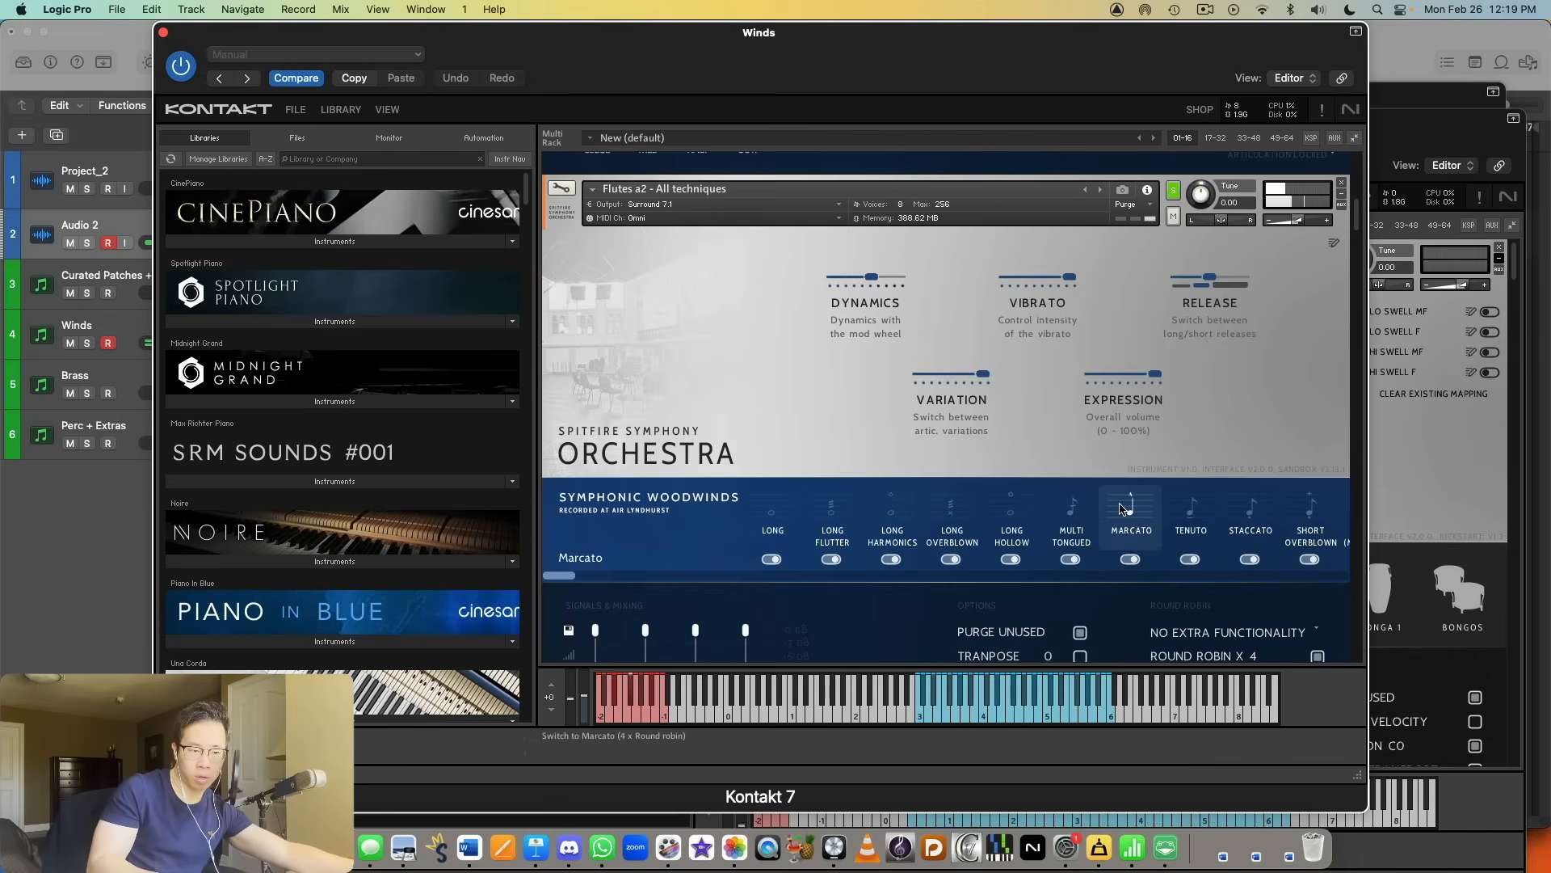
{"action": "left_click", "coordinate": [1203, 537]}
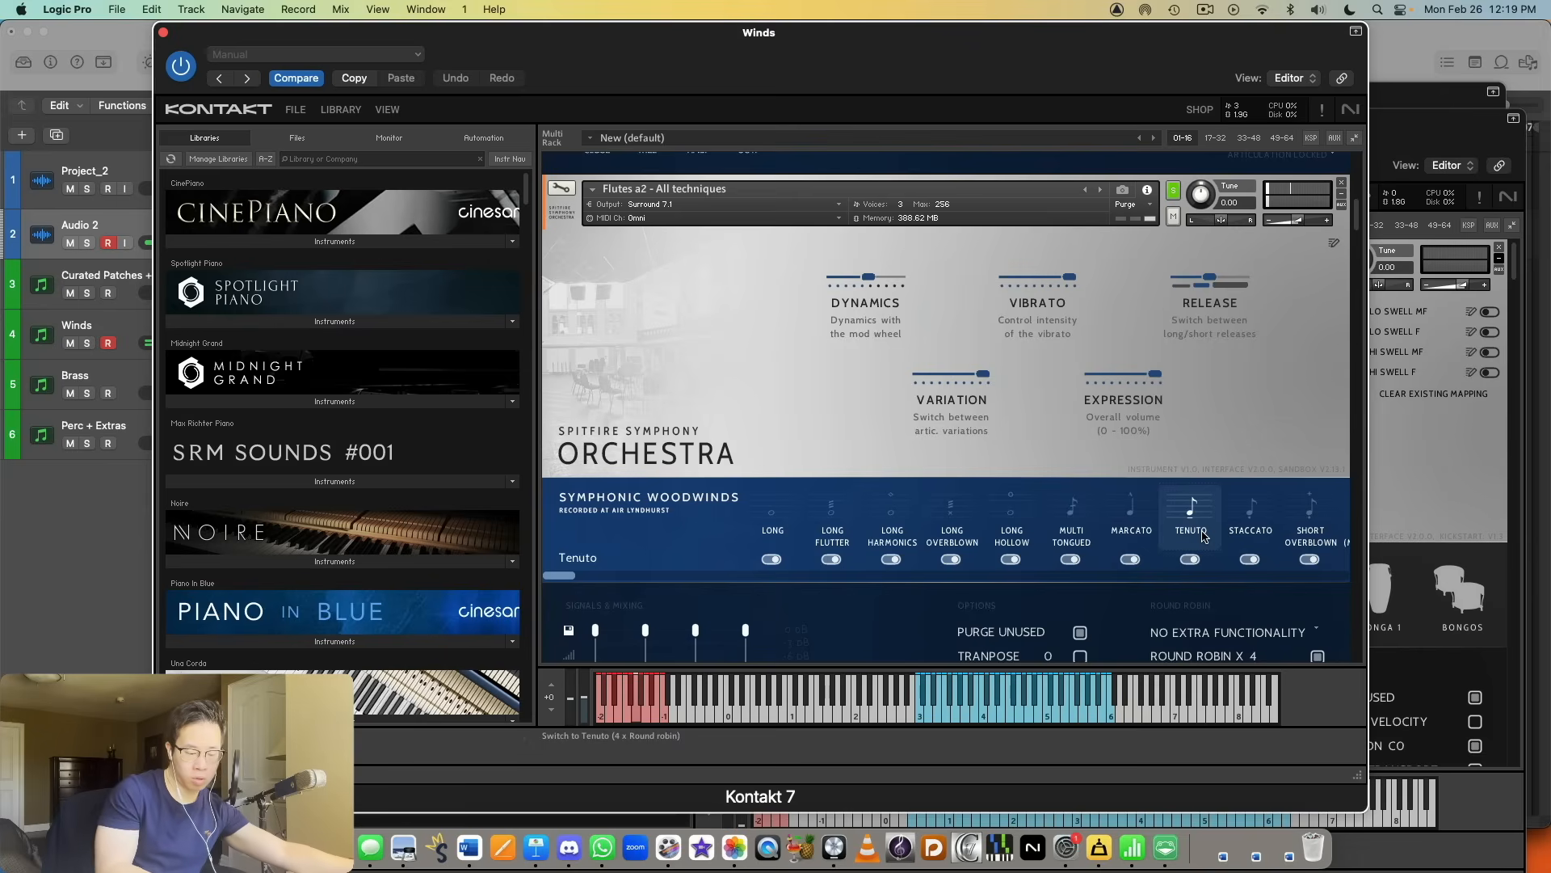
{"action": "left_click", "coordinate": [1252, 517]}
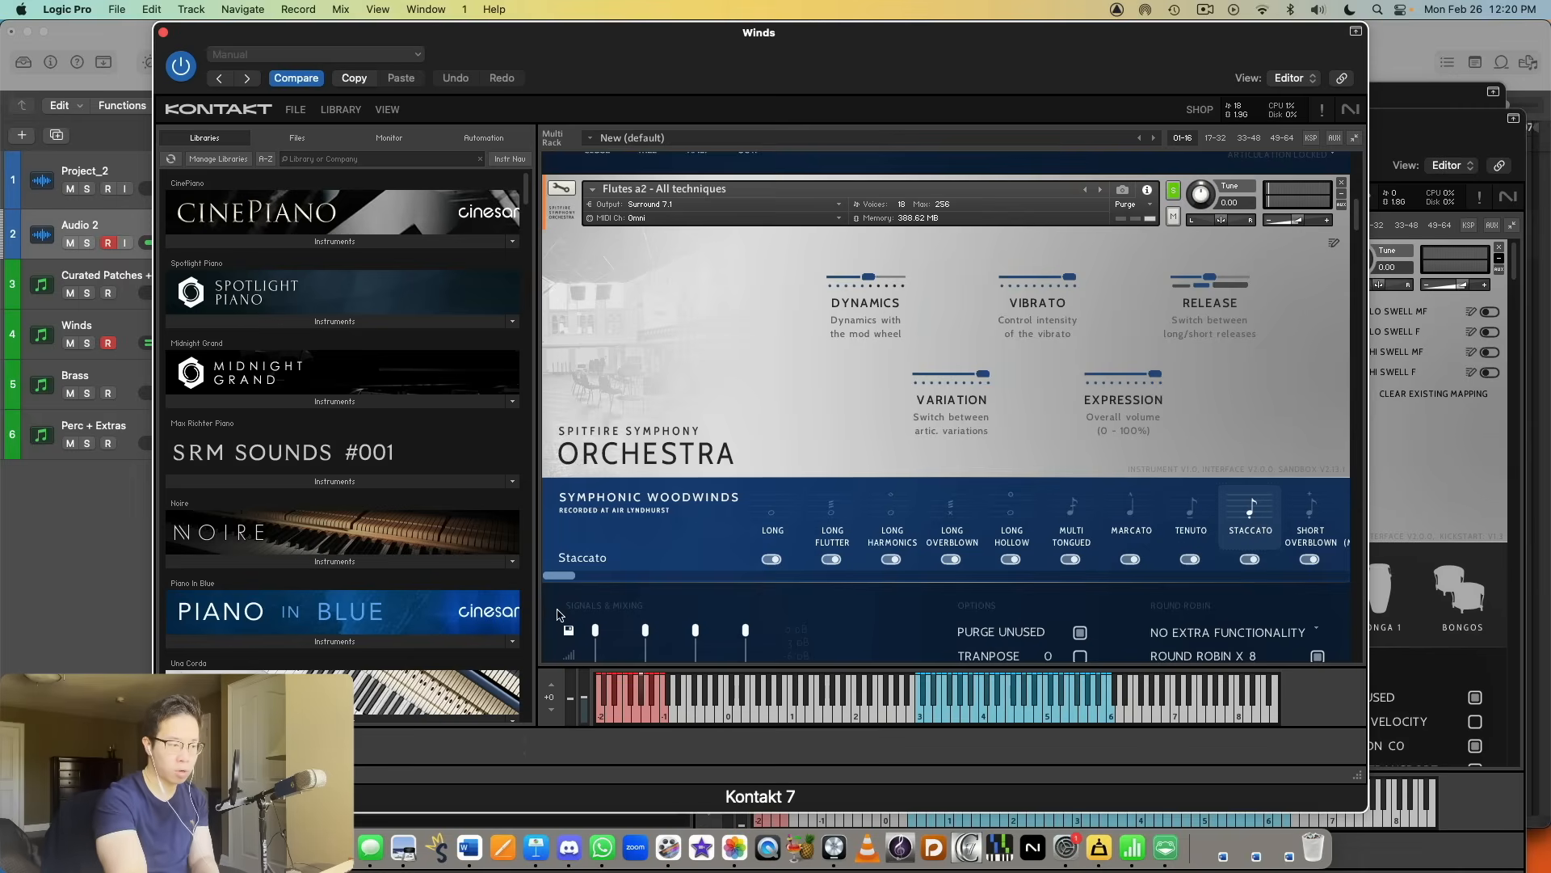
Step: Audition the Short Overblown, Trill (Minor 2nd), Trill (Major 2nd) and Marcato Sfz articulations of Flutes a2 - All techniques
{"action": "left_click_drag", "start_coordinate": [558, 576], "coordinate": [1331, 575]}
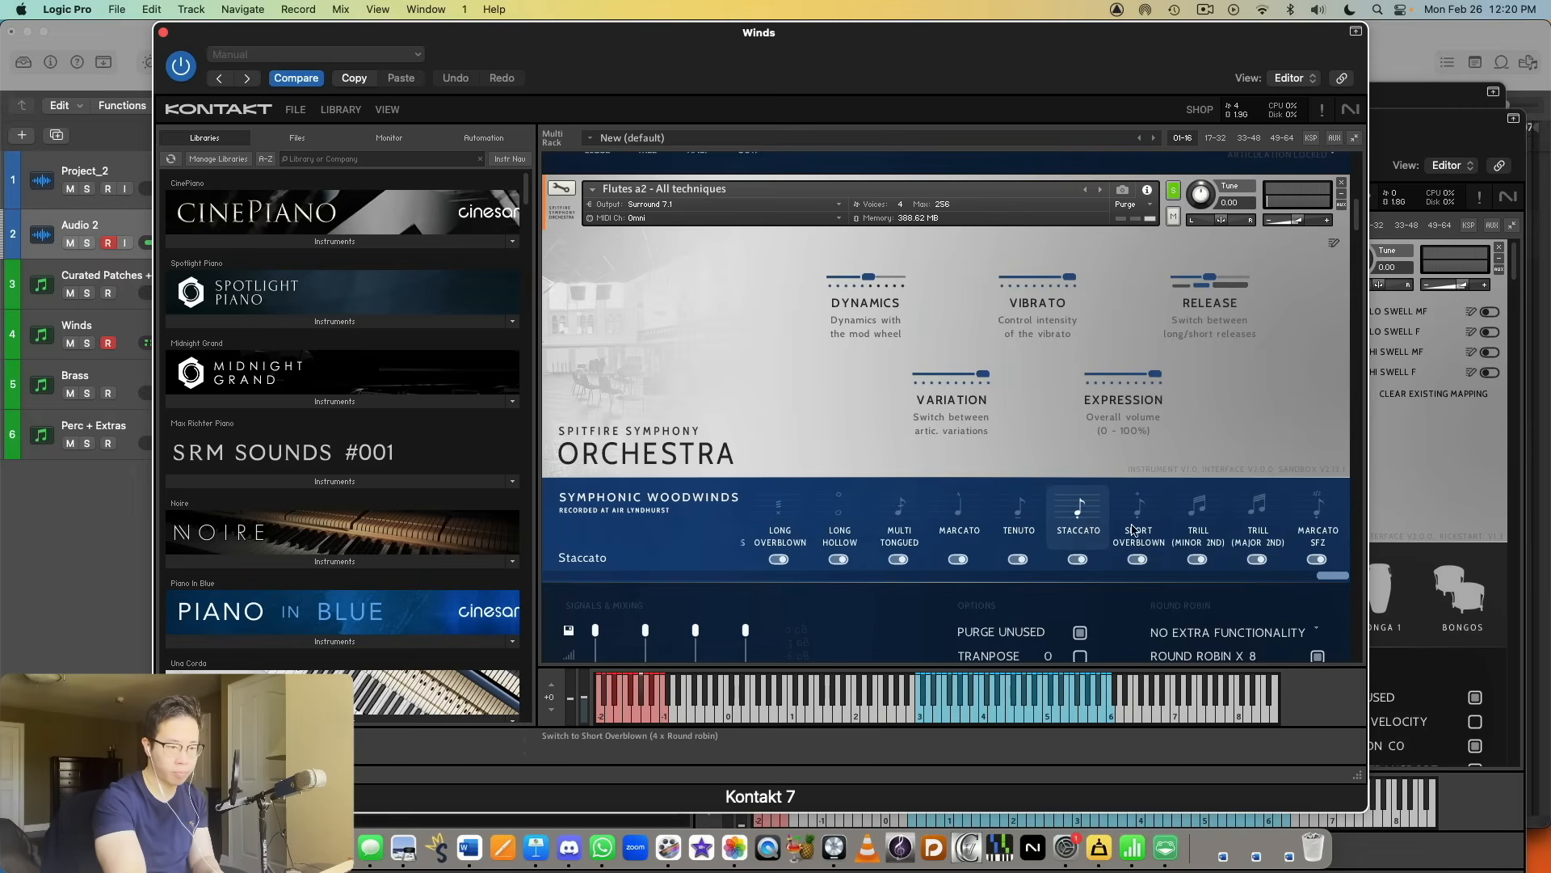
{"action": "left_click", "coordinate": [1135, 521]}
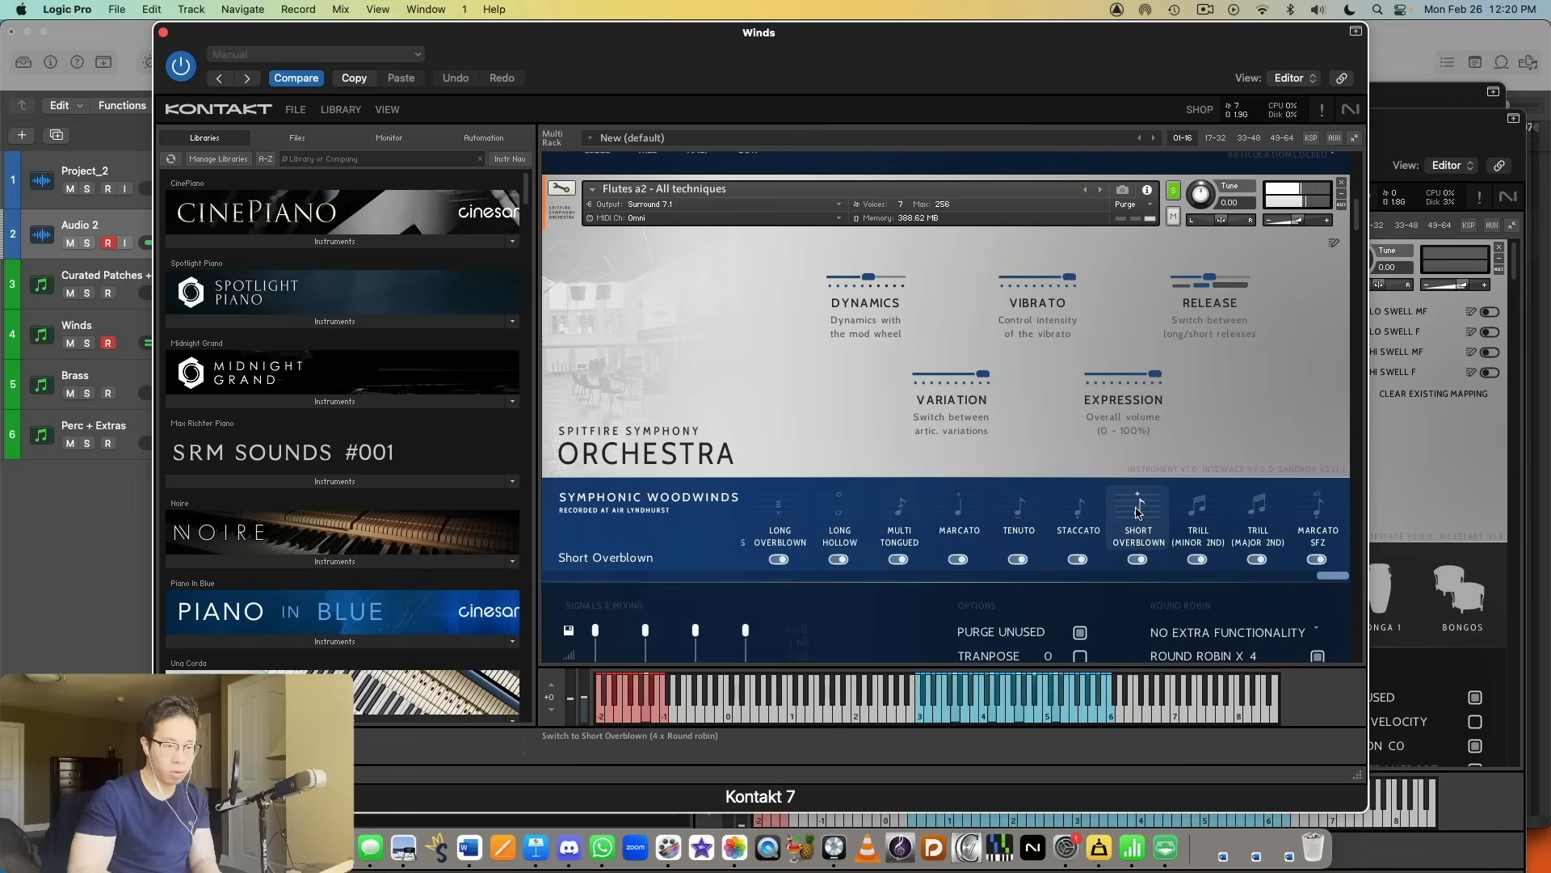
{"action": "left_click", "coordinate": [1198, 513]}
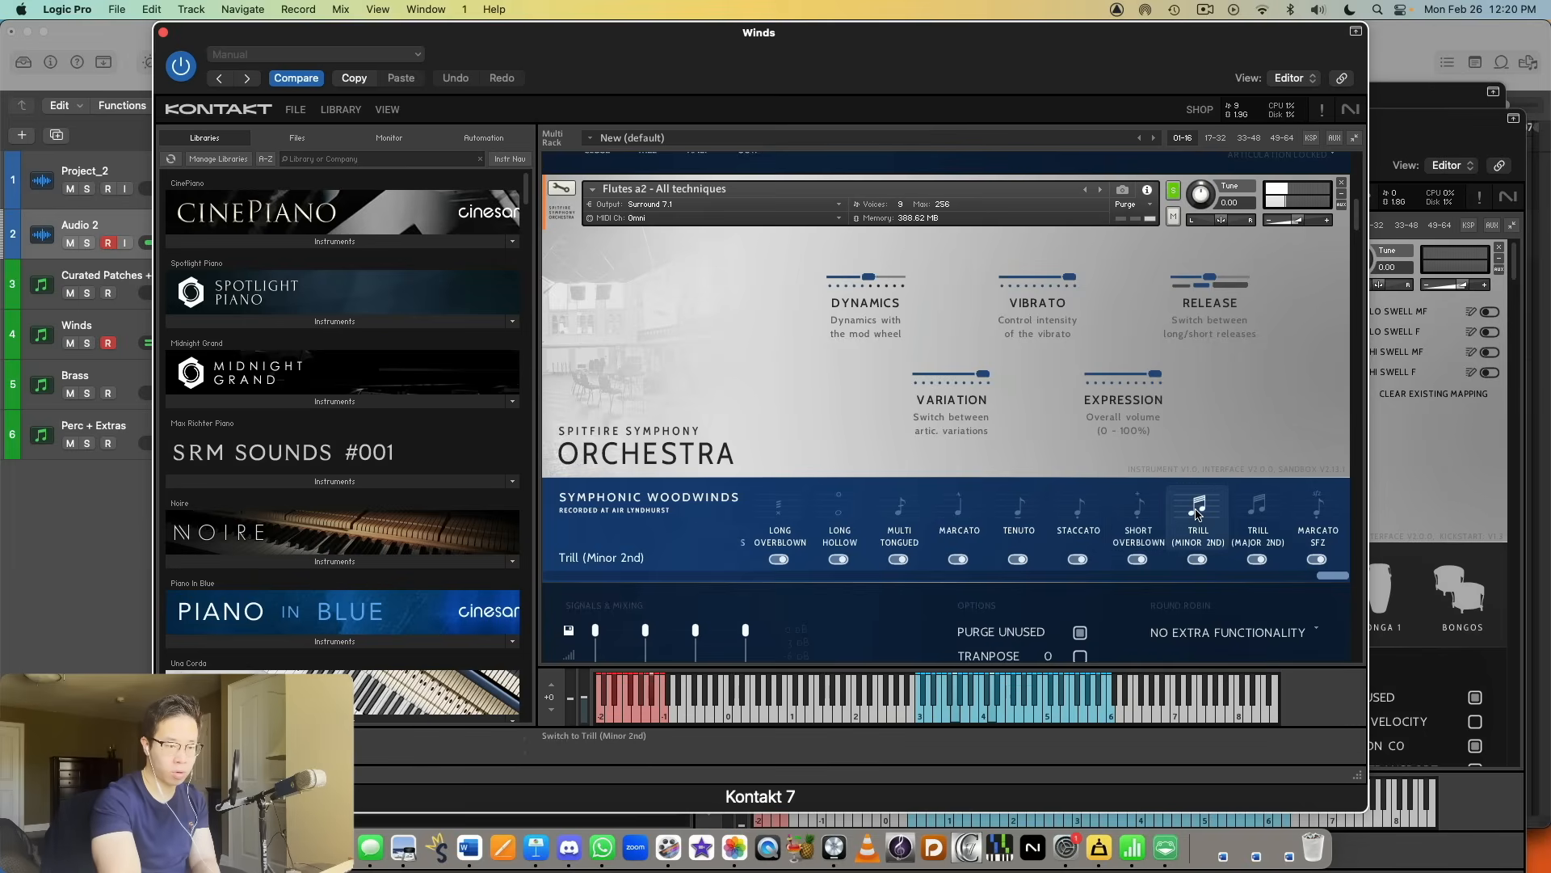
{"action": "left_click", "coordinate": [1260, 513]}
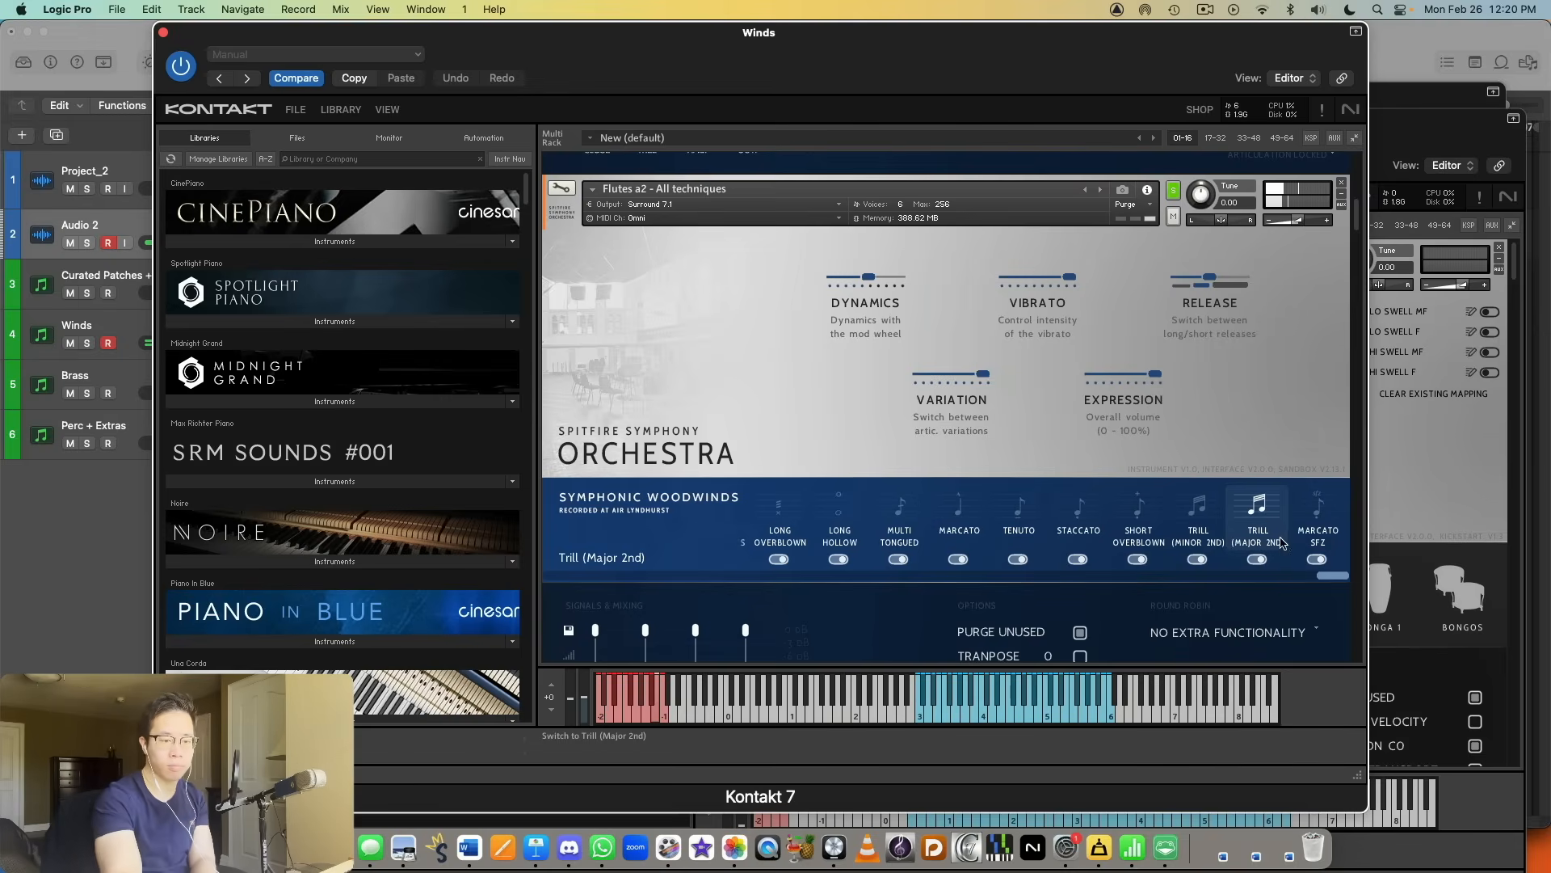
{"action": "left_click", "coordinate": [1298, 517]}
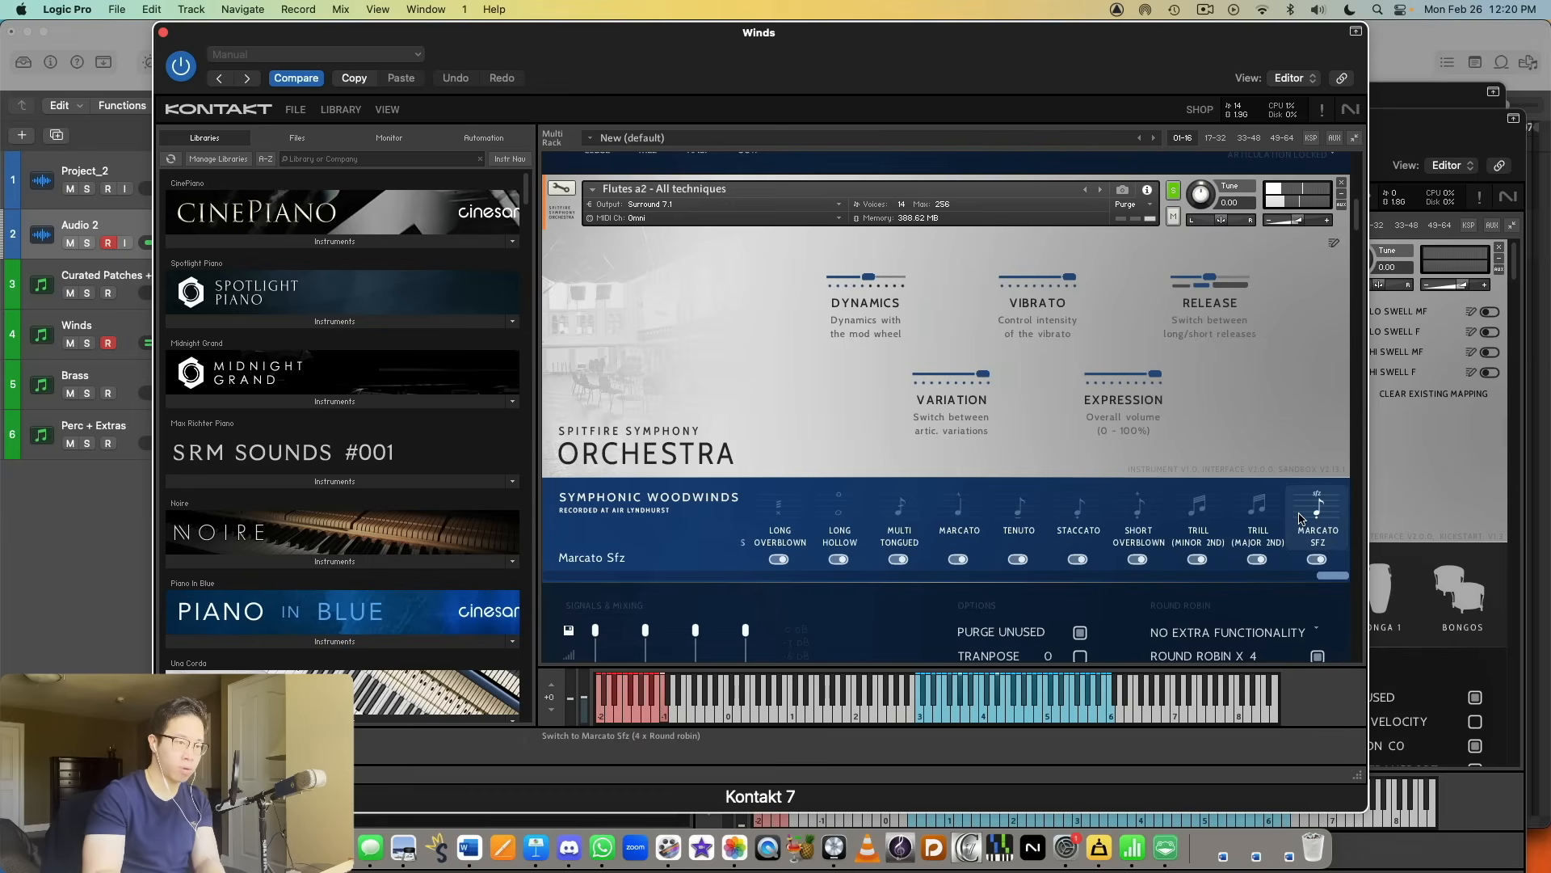
Step: Solo the Oboe Solo - Performance instrument and select it for playing
{"action": "scroll", "coordinate": [1216, 443], "scroll_direction": "down", "scroll_amount": 5}
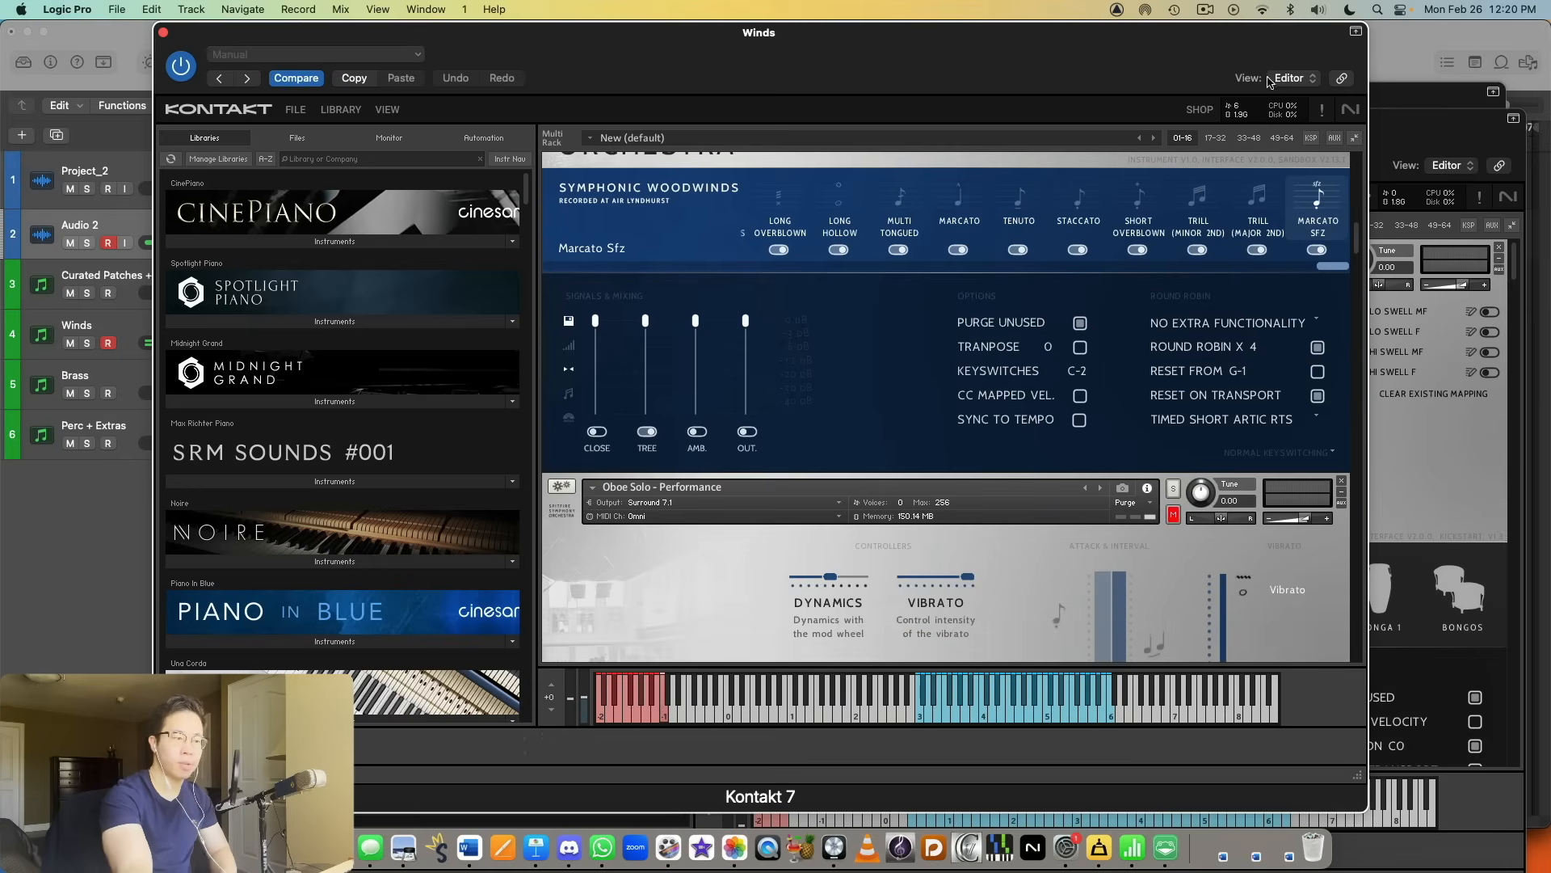
{"action": "scroll", "coordinate": [1128, 265], "scroll_direction": "down", "scroll_amount": 4}
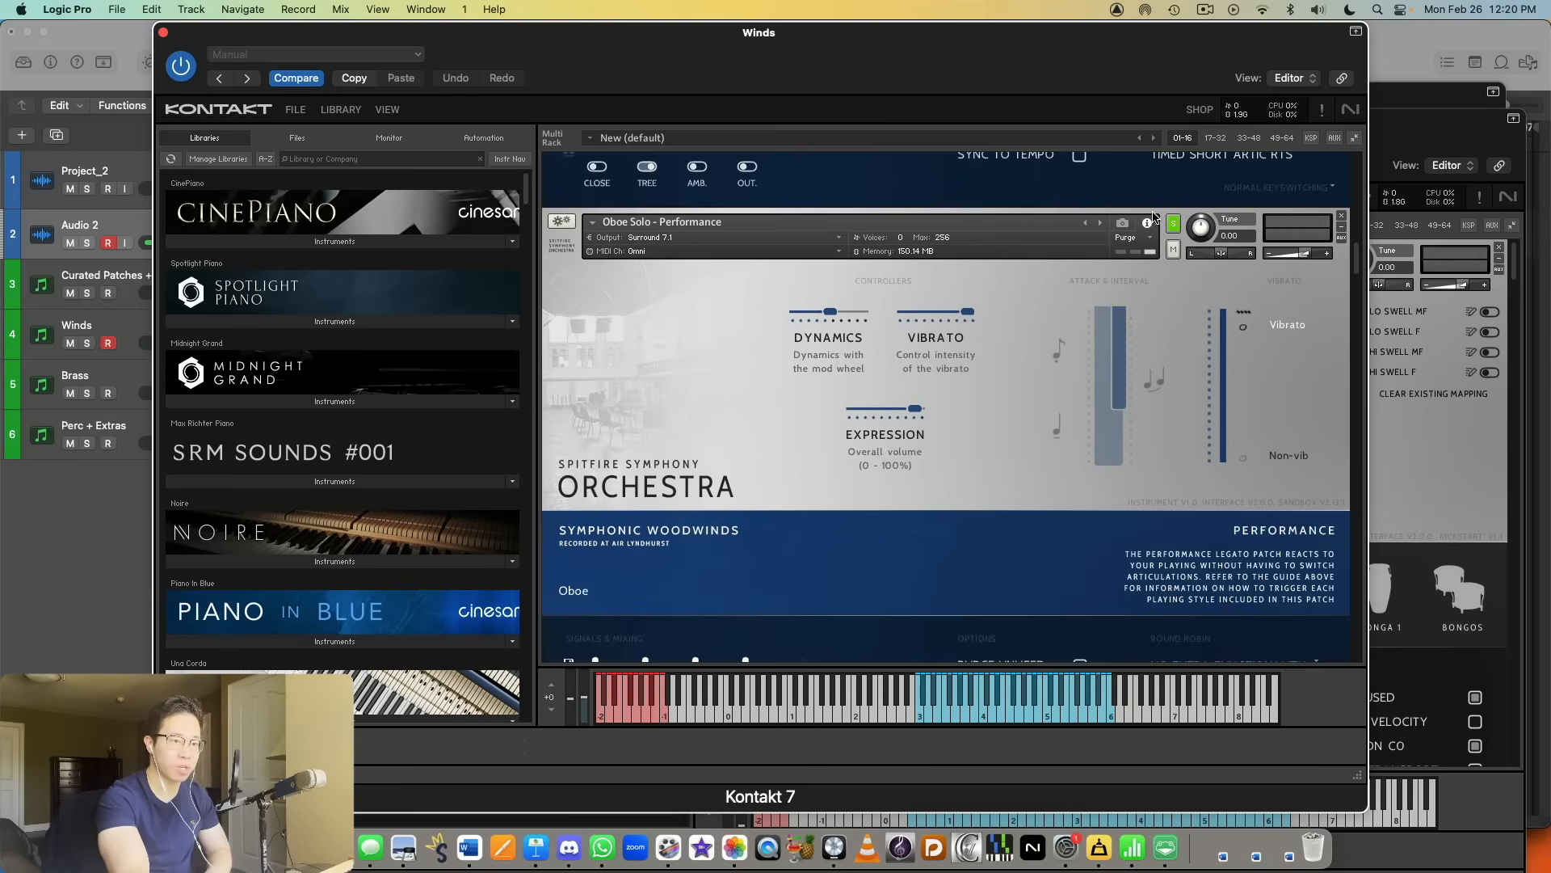
{"action": "left_click", "coordinate": [1154, 210]}
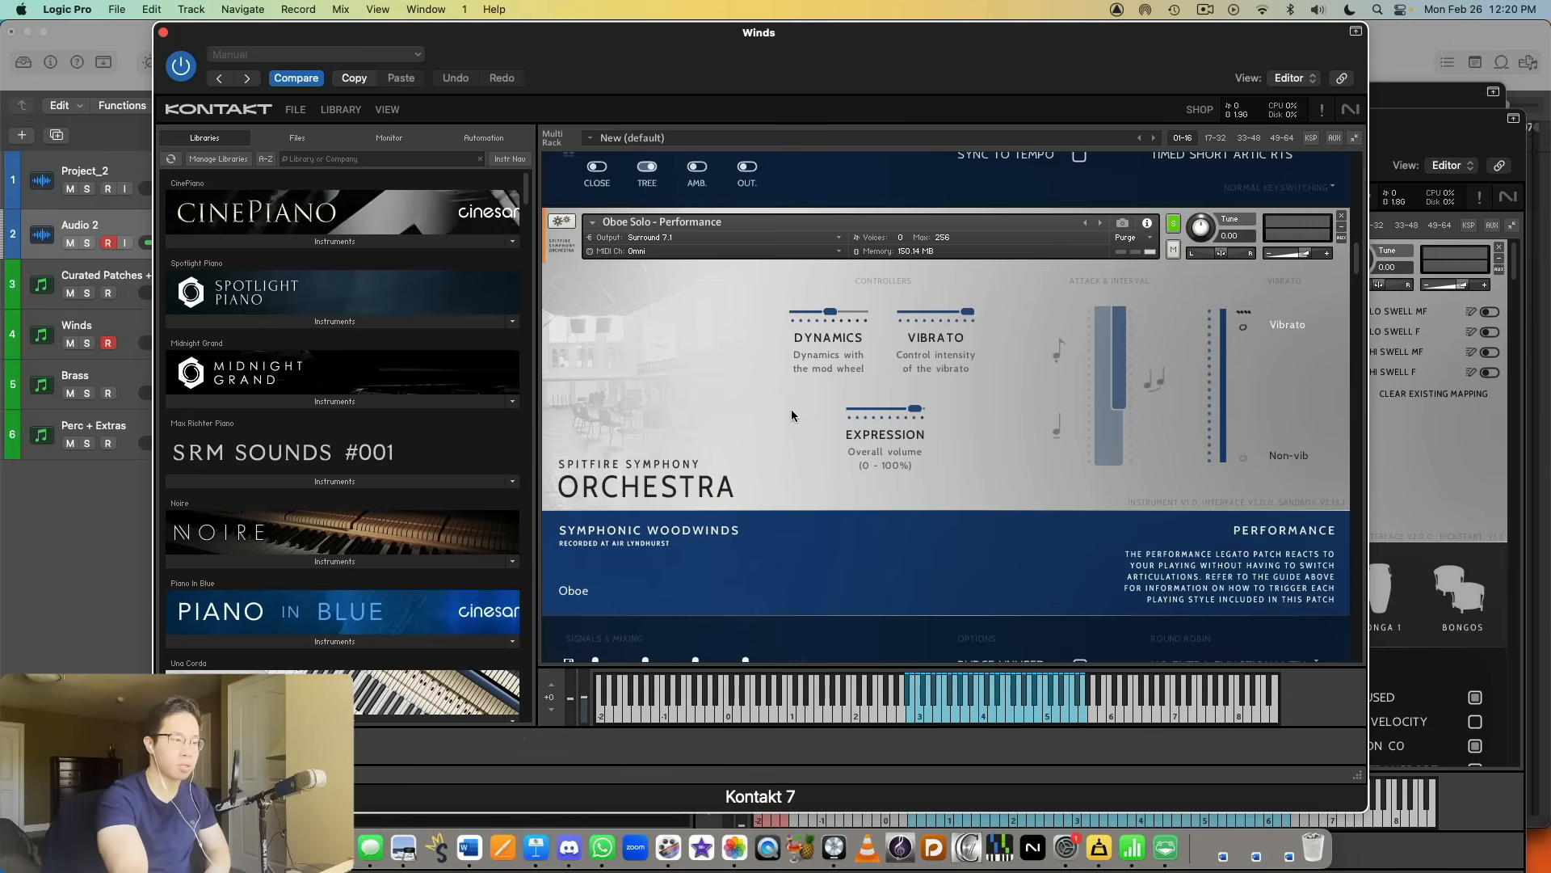
Step: Open the Symphonic Woodwinds patch list of Spitfire Symphony Orchestra in the library browser
{"action": "scroll", "coordinate": [942, 429], "scroll_direction": "down", "scroll_amount": 2}
{"action": "scroll", "coordinate": [947, 437], "scroll_direction": "down", "scroll_amount": 8}
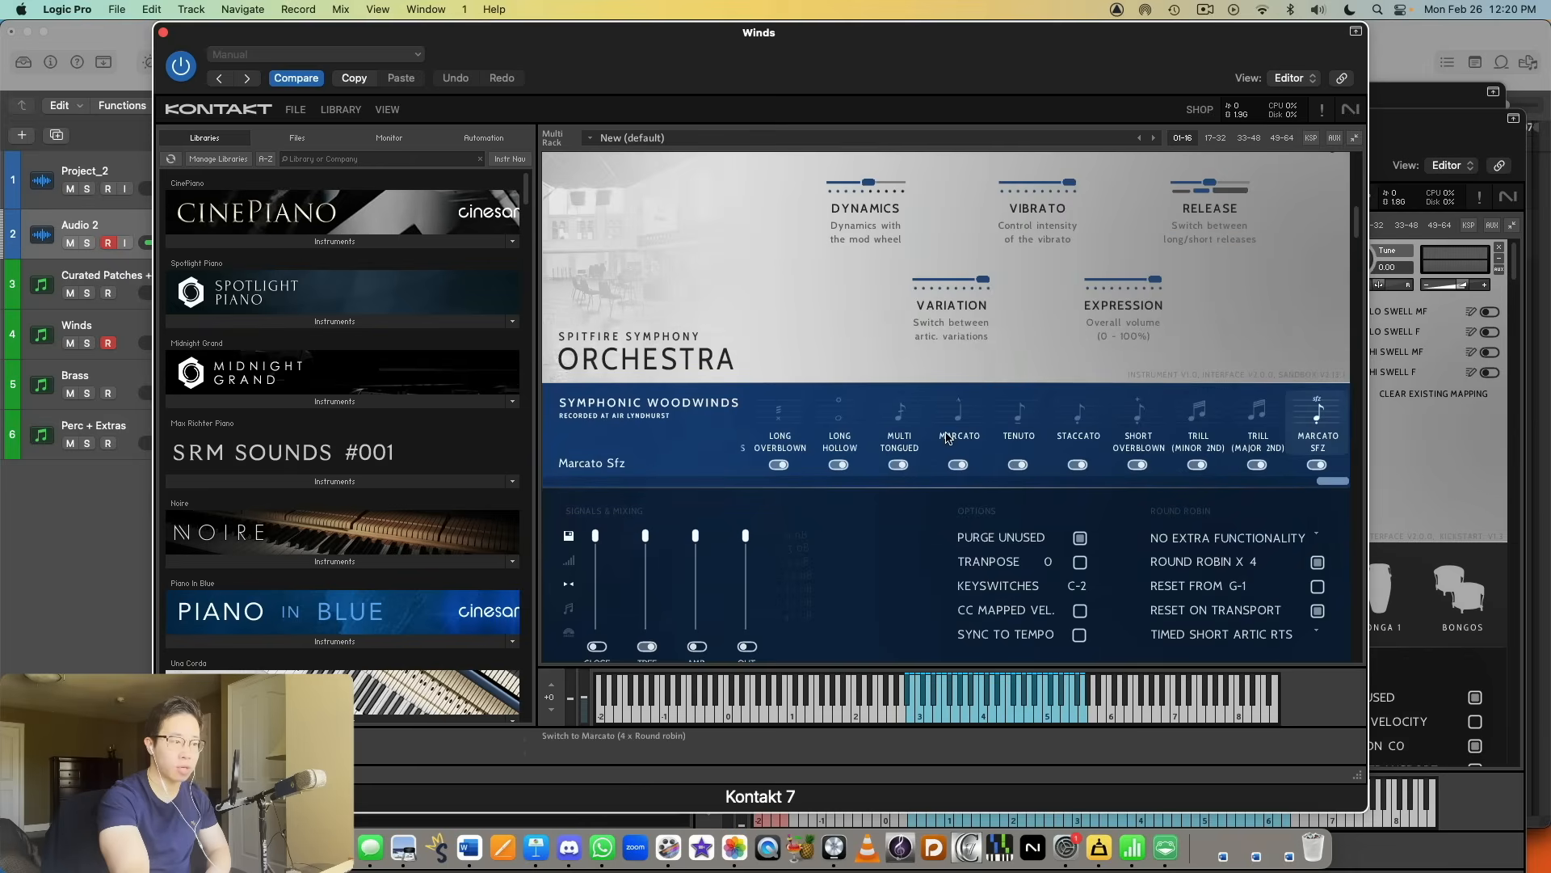
{"action": "scroll", "coordinate": [947, 437], "scroll_direction": "up", "scroll_amount": 2}
{"action": "scroll", "coordinate": [913, 416], "scroll_direction": "down", "scroll_amount": 6}
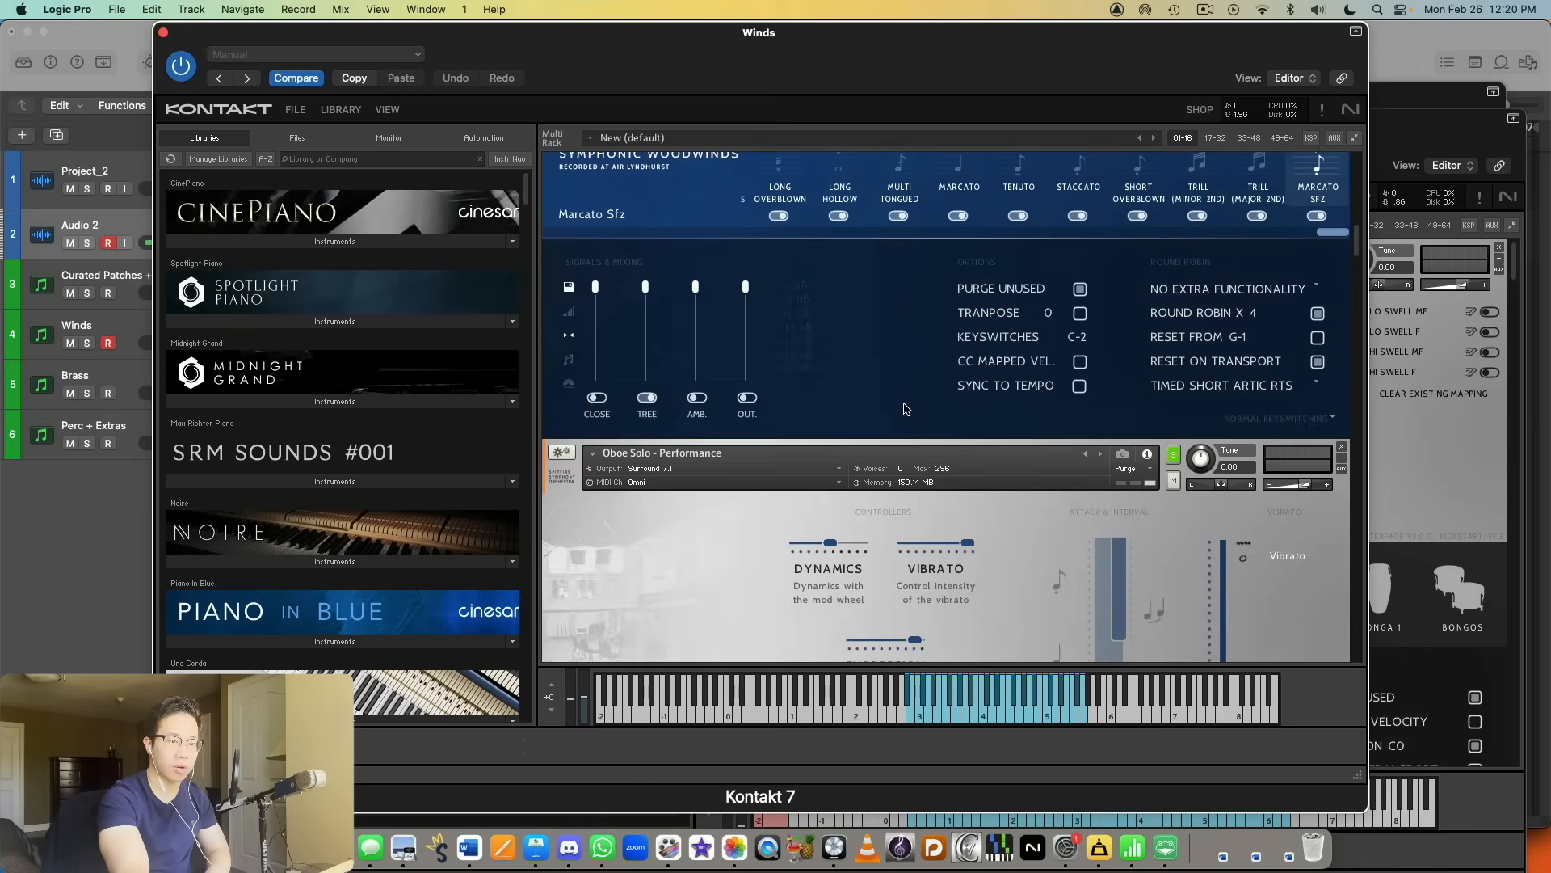
{"action": "scroll", "coordinate": [905, 404], "scroll_direction": "down", "scroll_amount": 4}
{"action": "scroll", "coordinate": [428, 420], "scroll_direction": "down", "scroll_amount": 10}
{"action": "scroll", "coordinate": [427, 420], "scroll_direction": "down", "scroll_amount": 15}
{"action": "scroll", "coordinate": [434, 430], "scroll_direction": "down", "scroll_amount": 8}
{"action": "scroll", "coordinate": [436, 433], "scroll_direction": "up", "scroll_amount": 2}
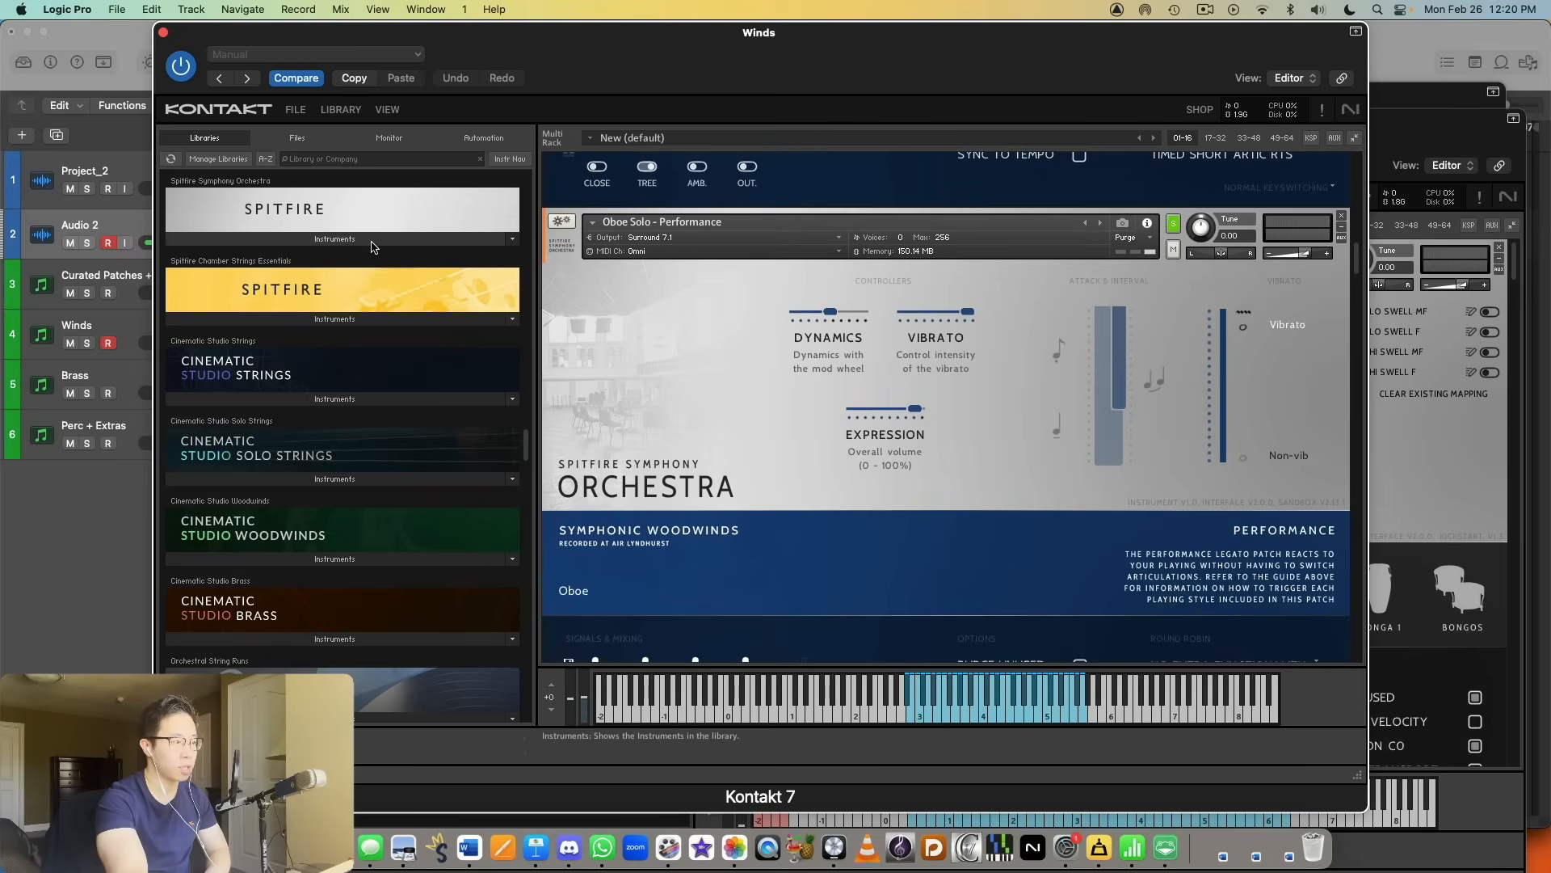
{"action": "left_click", "coordinate": [372, 241]}
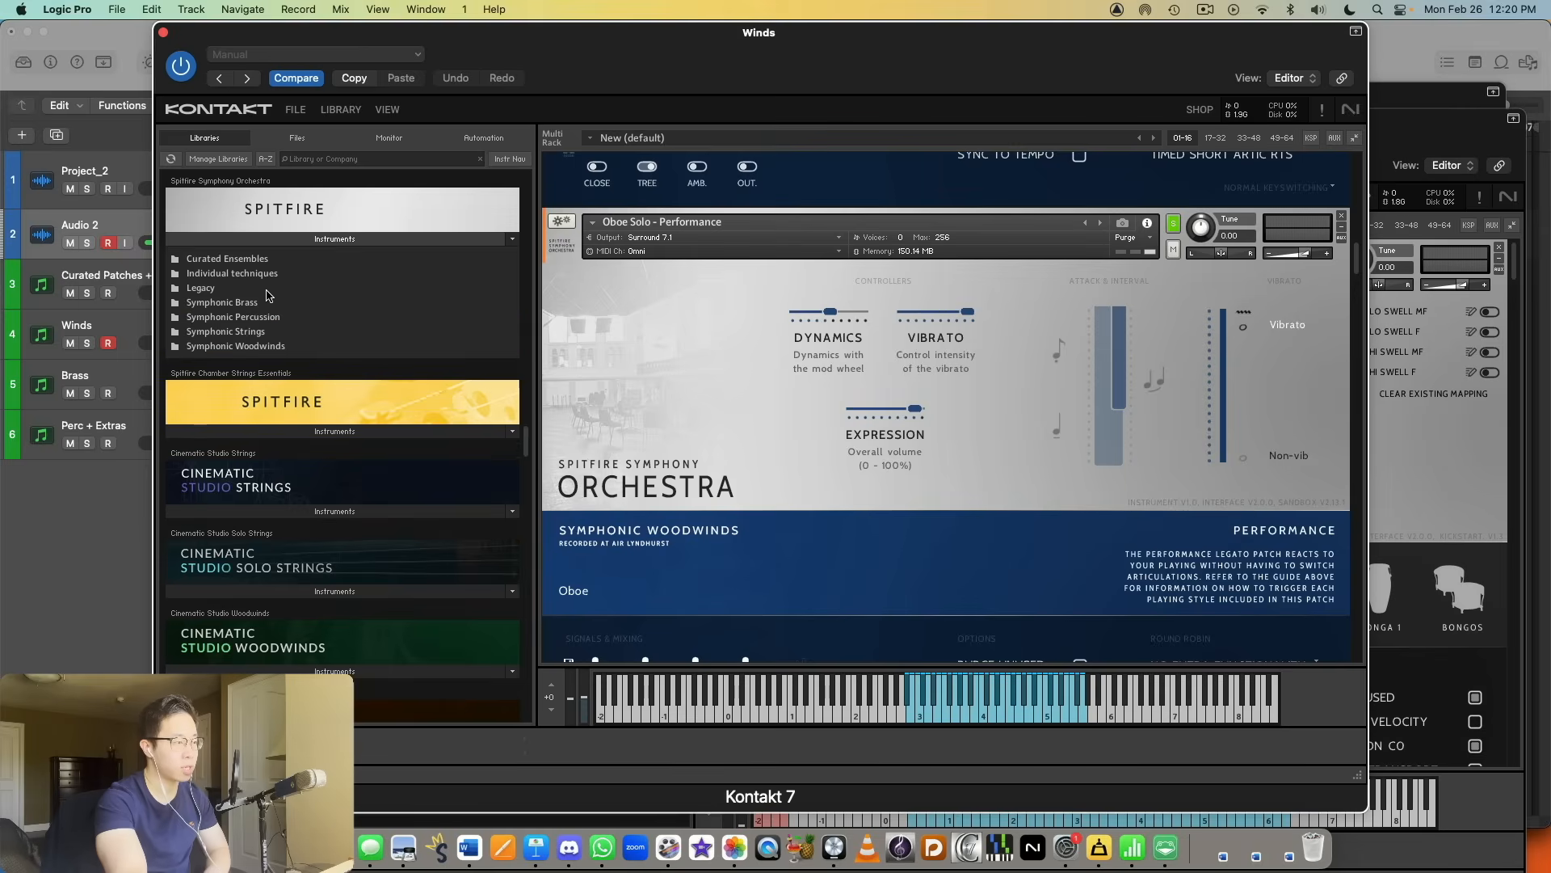
{"action": "left_click", "coordinate": [264, 346]}
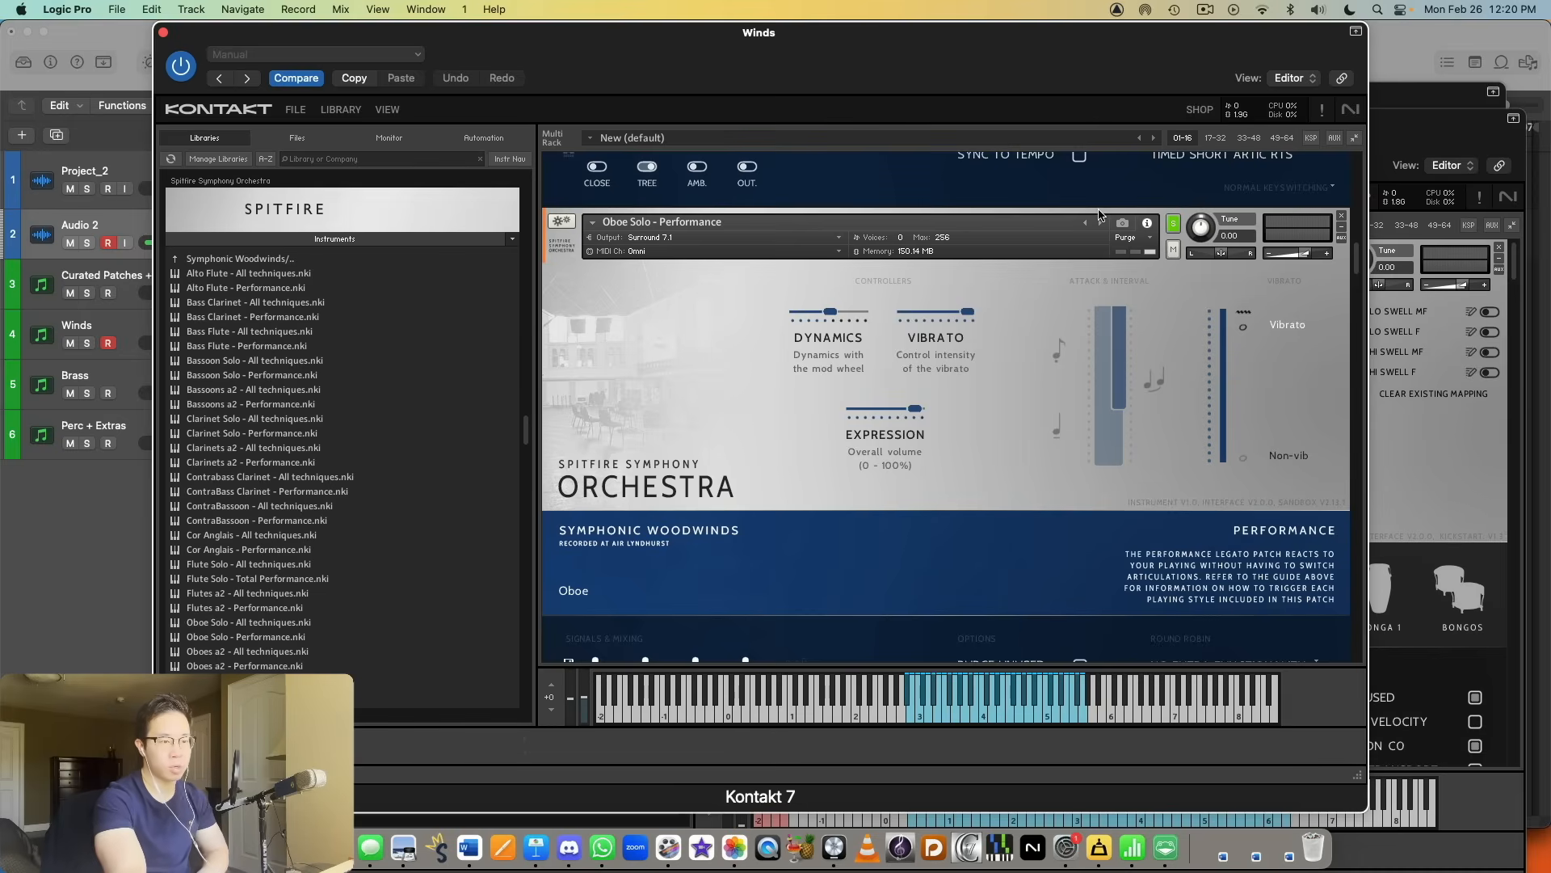
Step: Solo and audition the Piccolo Flute - Performance and Cor Anglais - Performance instruments one after the other
{"action": "scroll", "coordinate": [1127, 344], "scroll_direction": "down", "scroll_amount": 1}
{"action": "scroll", "coordinate": [1126, 338], "scroll_direction": "down", "scroll_amount": 1}
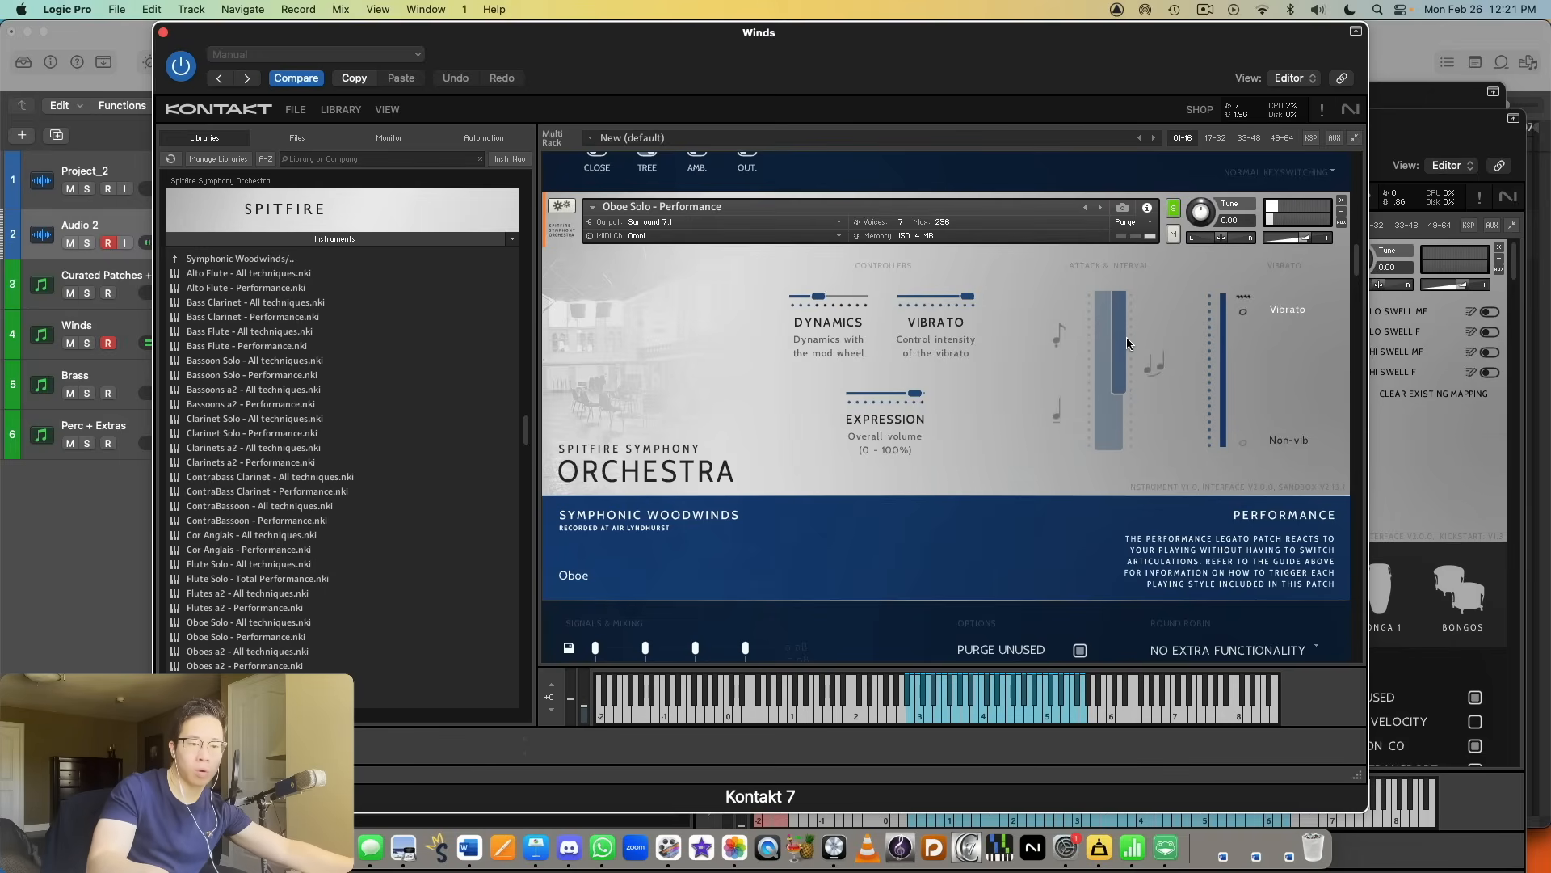
{"action": "scroll", "coordinate": [1126, 337], "scroll_direction": "down", "scroll_amount": 8}
{"action": "scroll", "coordinate": [1142, 293], "scroll_direction": "down", "scroll_amount": 3}
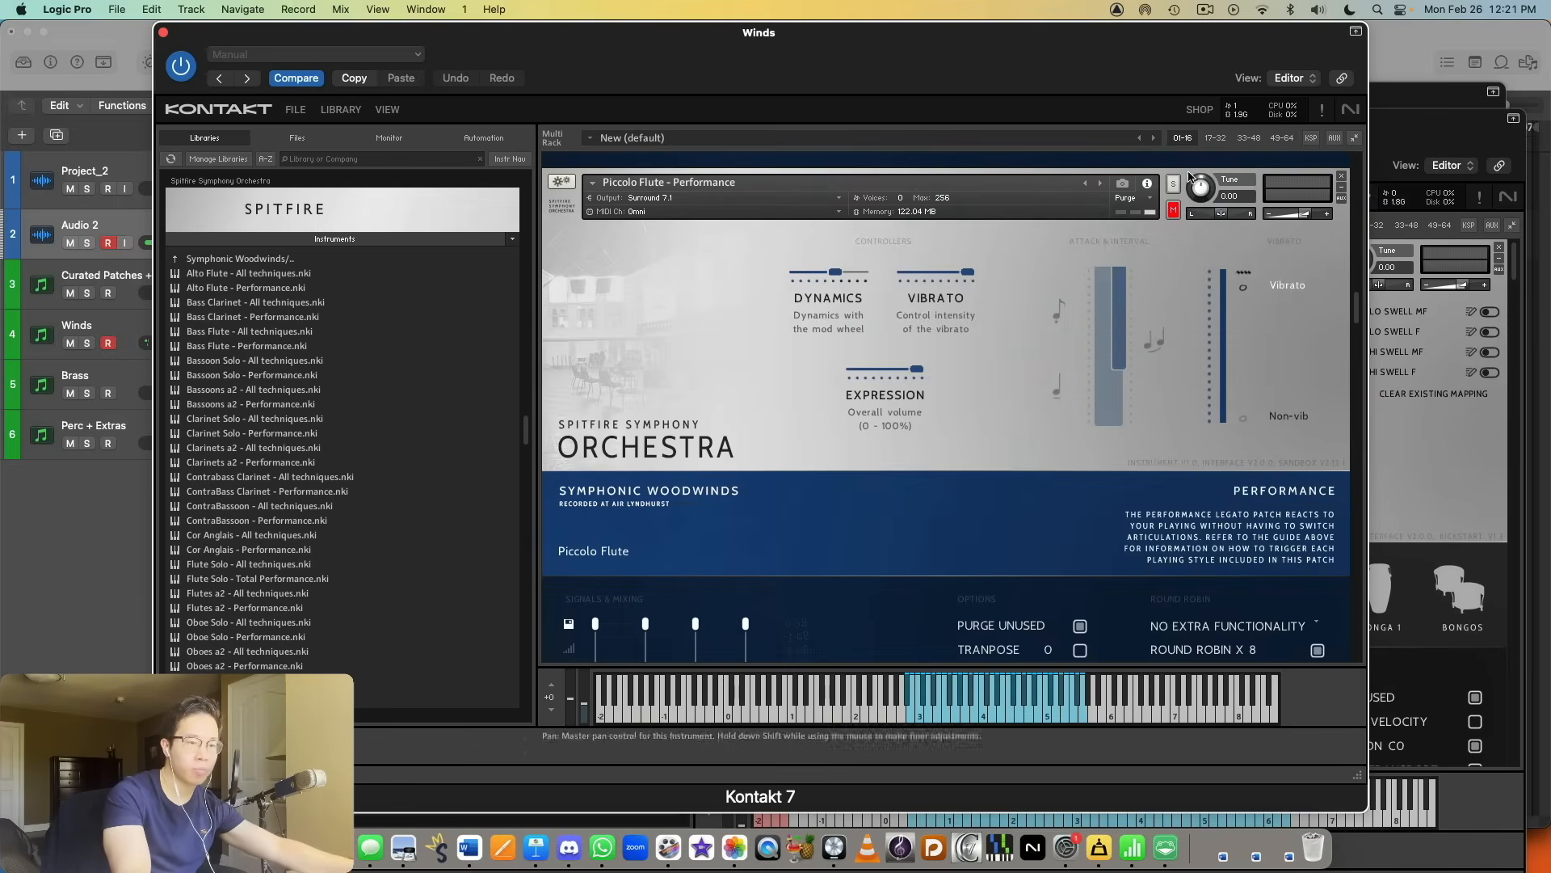
{"action": "left_click", "coordinate": [1174, 184]}
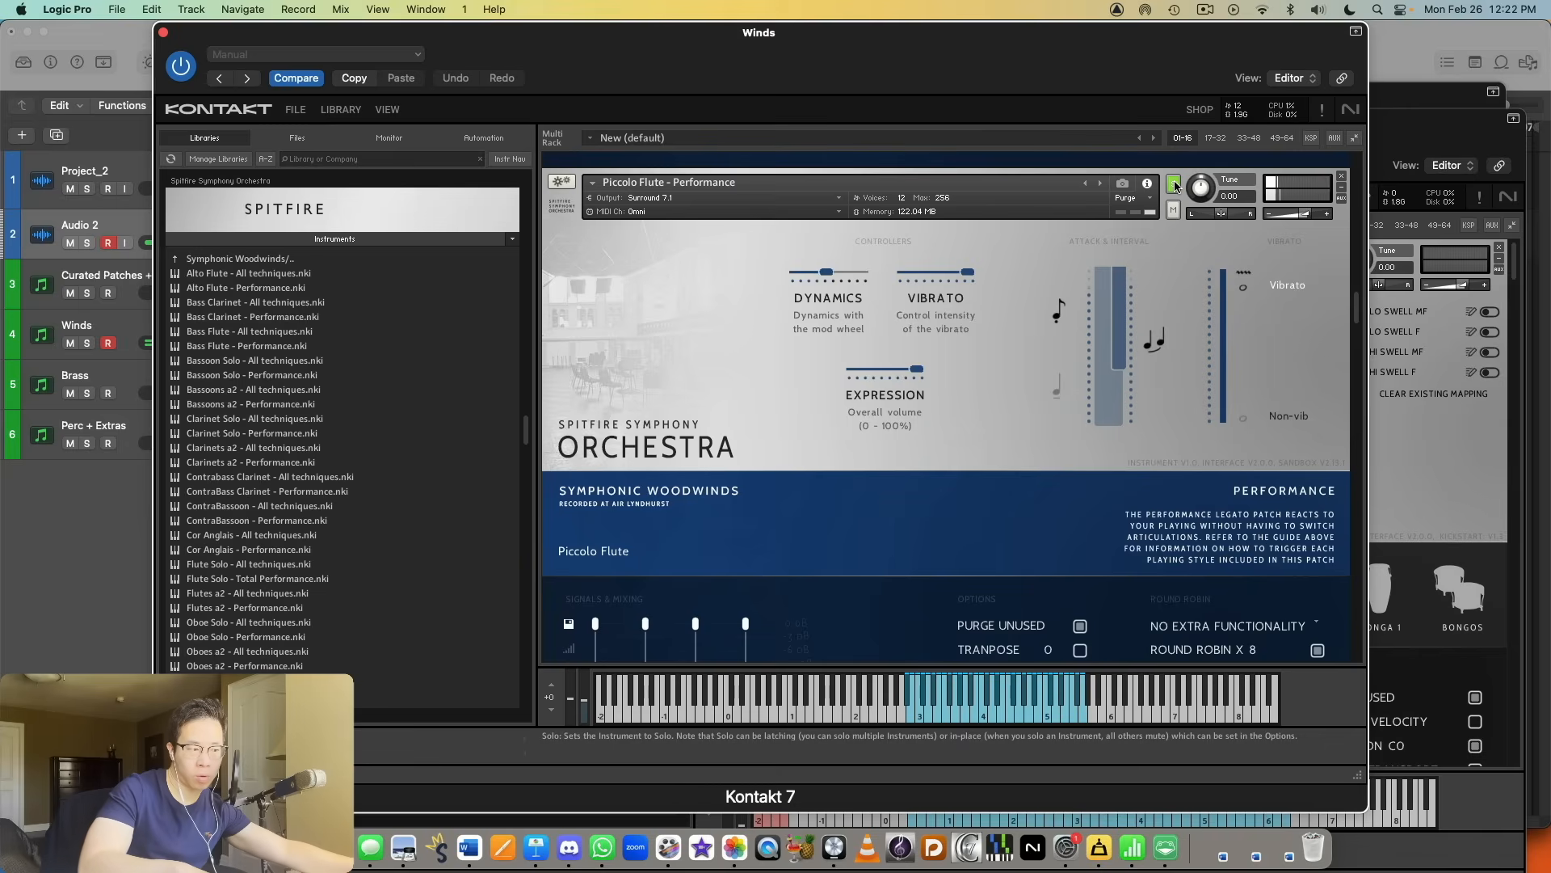
{"action": "scroll", "coordinate": [1175, 186], "scroll_direction": "down", "scroll_amount": 10}
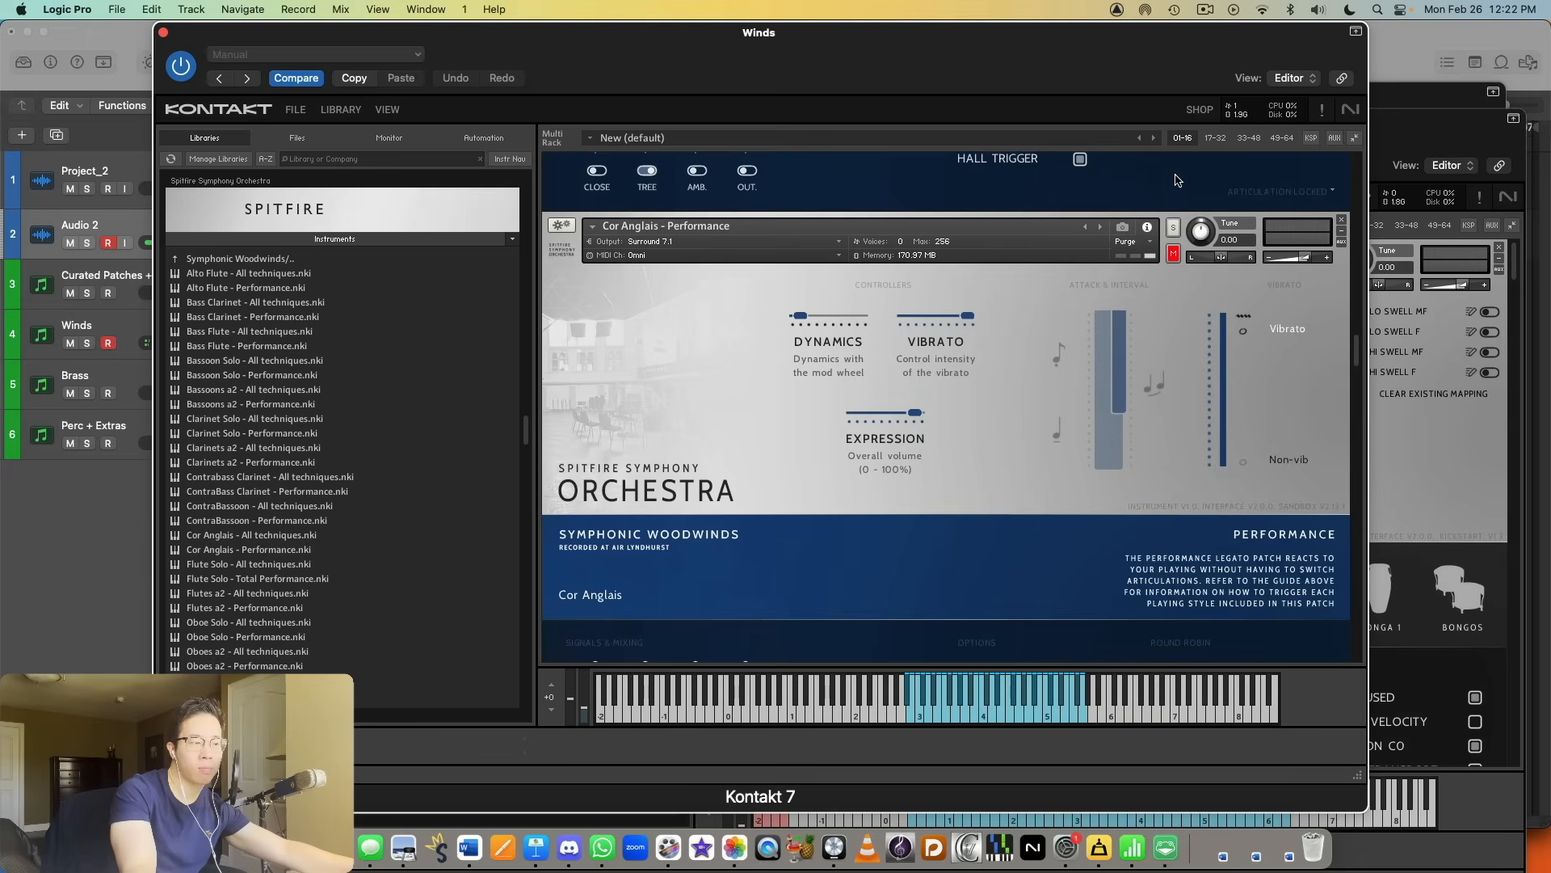
{"action": "left_click", "coordinate": [1173, 228]}
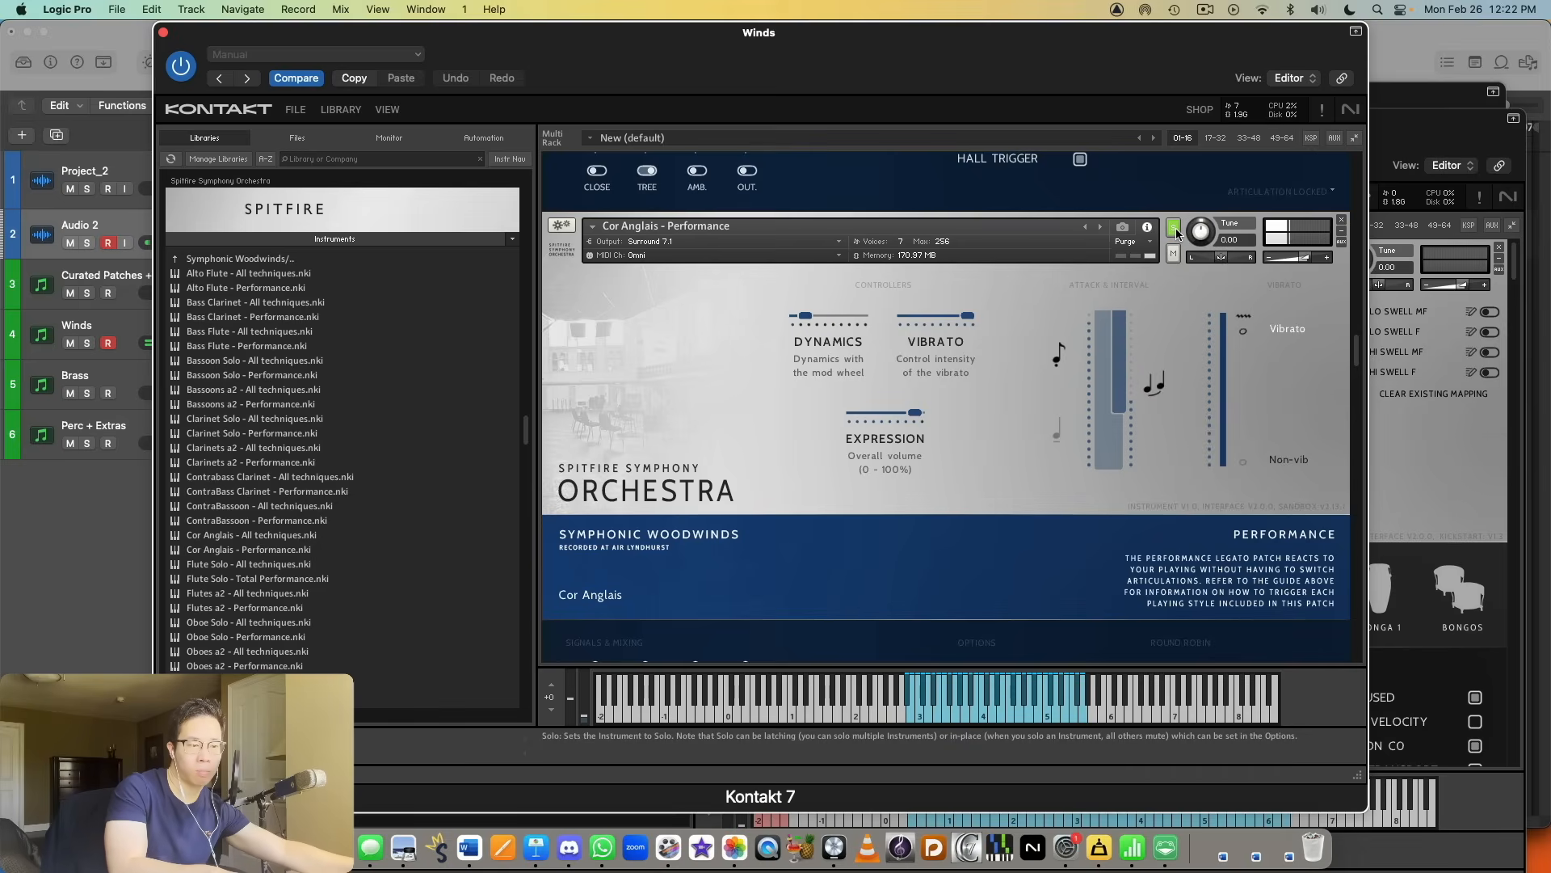
Step: Solo and audition the Clarinet Solo - Performance and Bassoons a2 - Performance instruments in turn
{"action": "scroll", "coordinate": [1176, 240], "scroll_direction": "down", "scroll_amount": 5}
{"action": "scroll", "coordinate": [1184, 275], "scroll_direction": "down", "scroll_amount": 3}
{"action": "left_click", "coordinate": [1173, 191]}
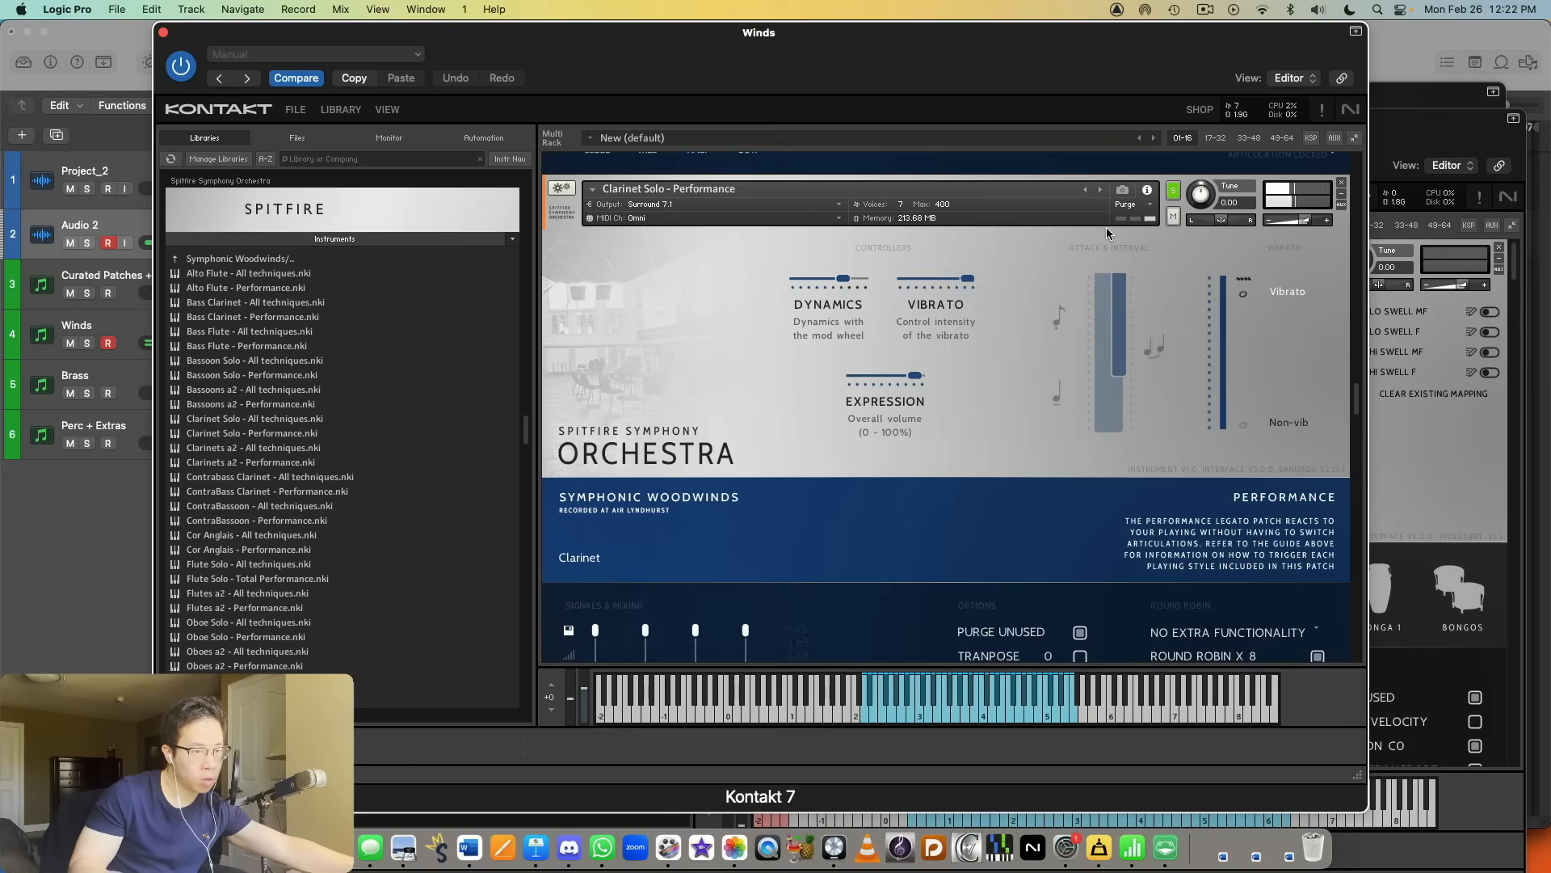
{"action": "scroll", "coordinate": [1143, 246], "scroll_direction": "down", "scroll_amount": 5}
{"action": "scroll", "coordinate": [1142, 245], "scroll_direction": "down", "scroll_amount": 5}
{"action": "left_click", "coordinate": [1173, 184]}
{"action": "scroll", "coordinate": [1077, 359], "scroll_direction": "down", "scroll_amount": 2}
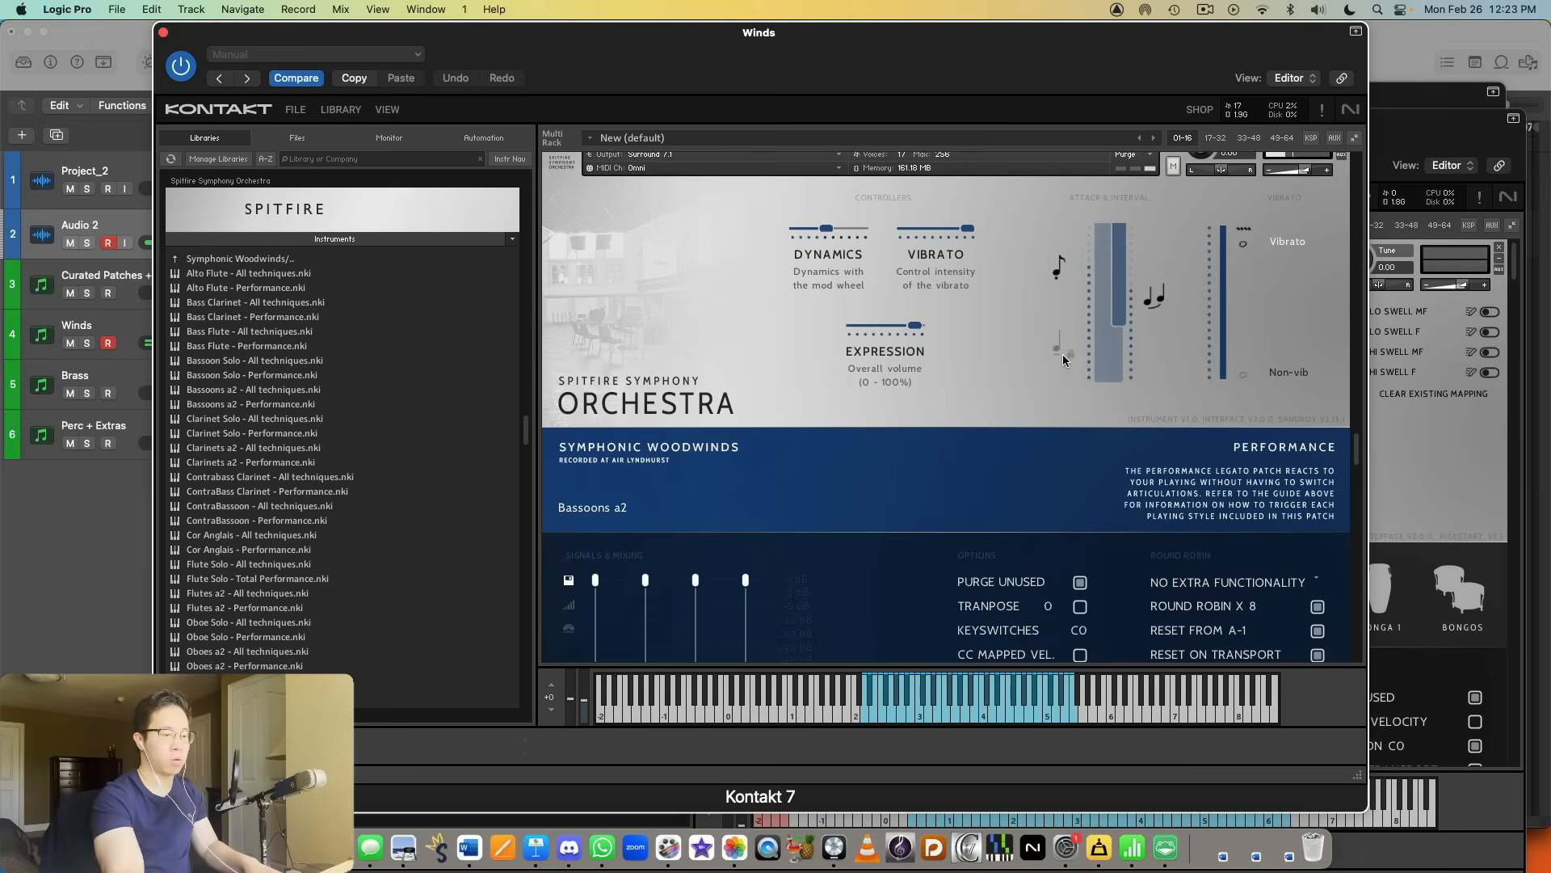
{"action": "scroll", "coordinate": [1064, 354], "scroll_direction": "up", "scroll_amount": 3}
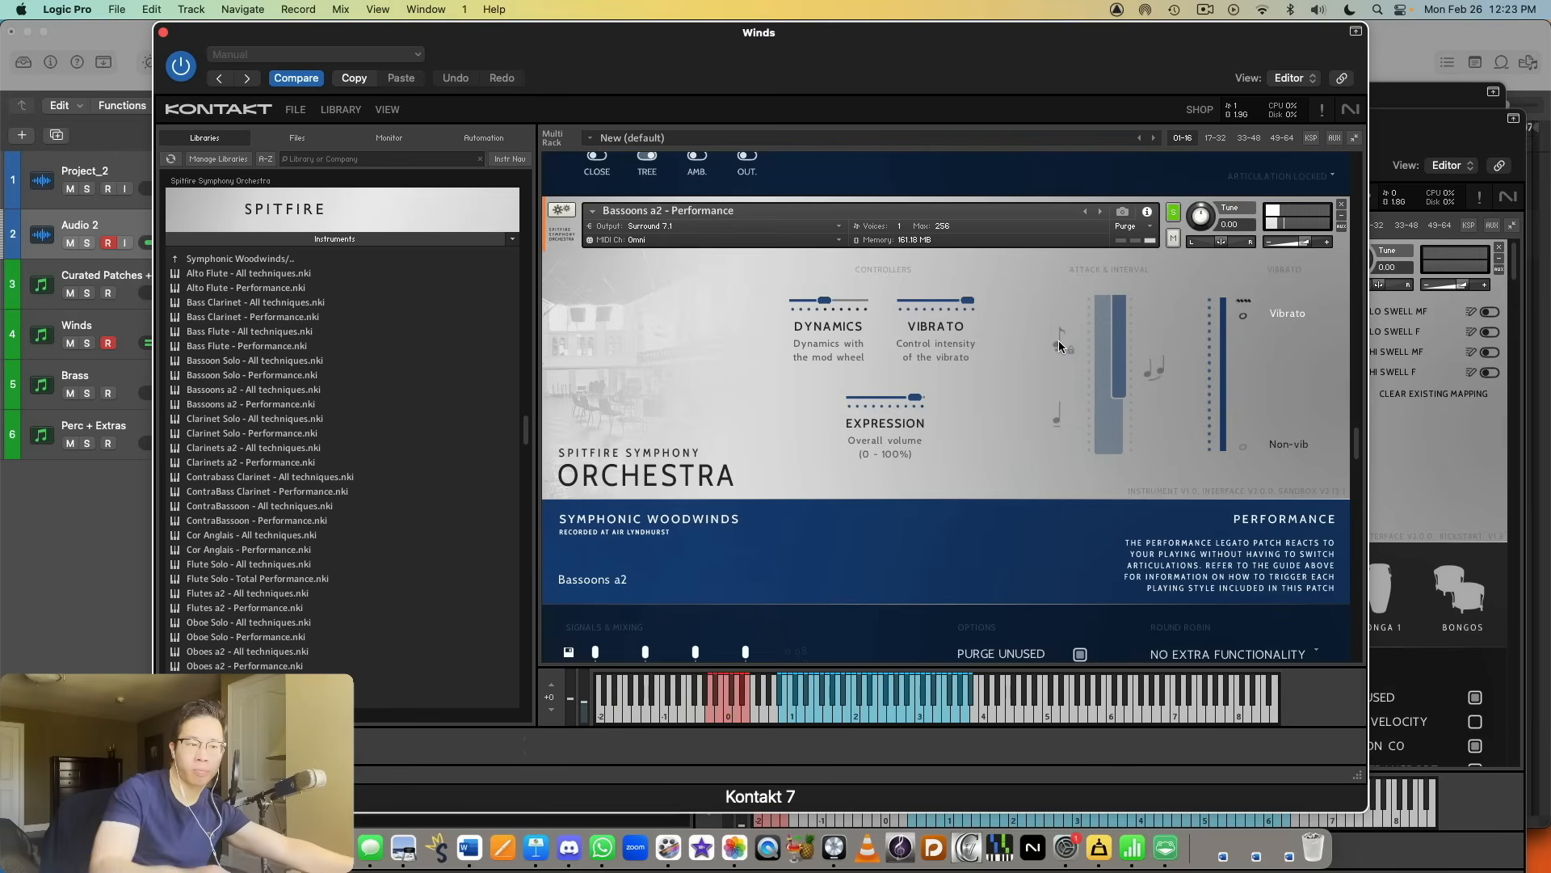
Step: Solo and audition Alto Flute - Performance, followed by Bass Clarinet - Performance
{"action": "scroll", "coordinate": [1058, 341], "scroll_direction": "down", "scroll_amount": 8}
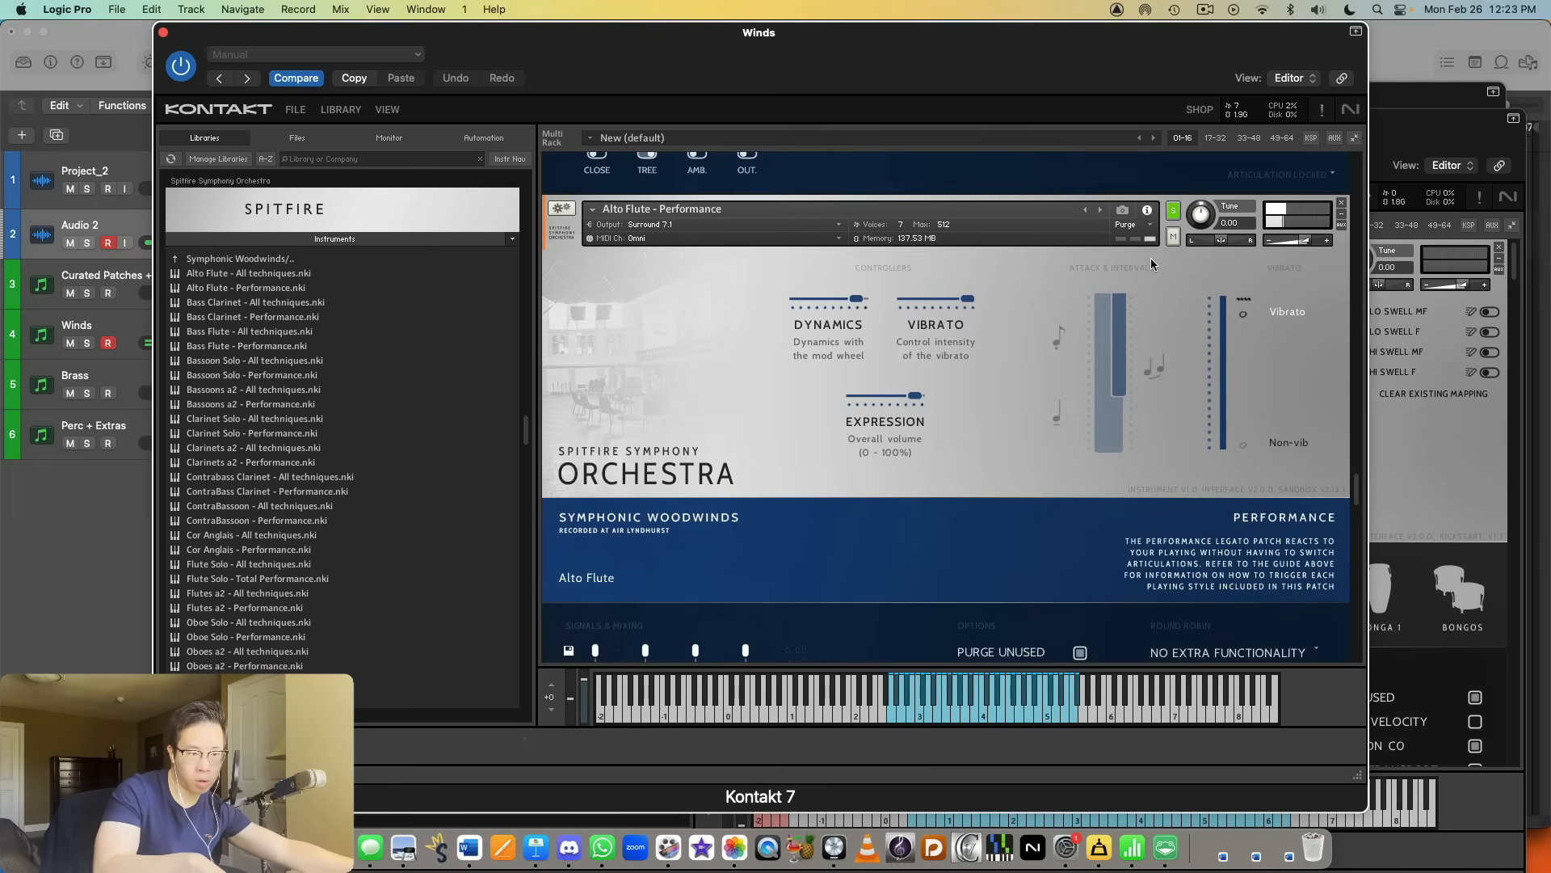
{"action": "scroll", "coordinate": [1101, 233], "scroll_direction": "down", "scroll_amount": 3}
{"action": "scroll", "coordinate": [1100, 236], "scroll_direction": "down", "scroll_amount": 13}
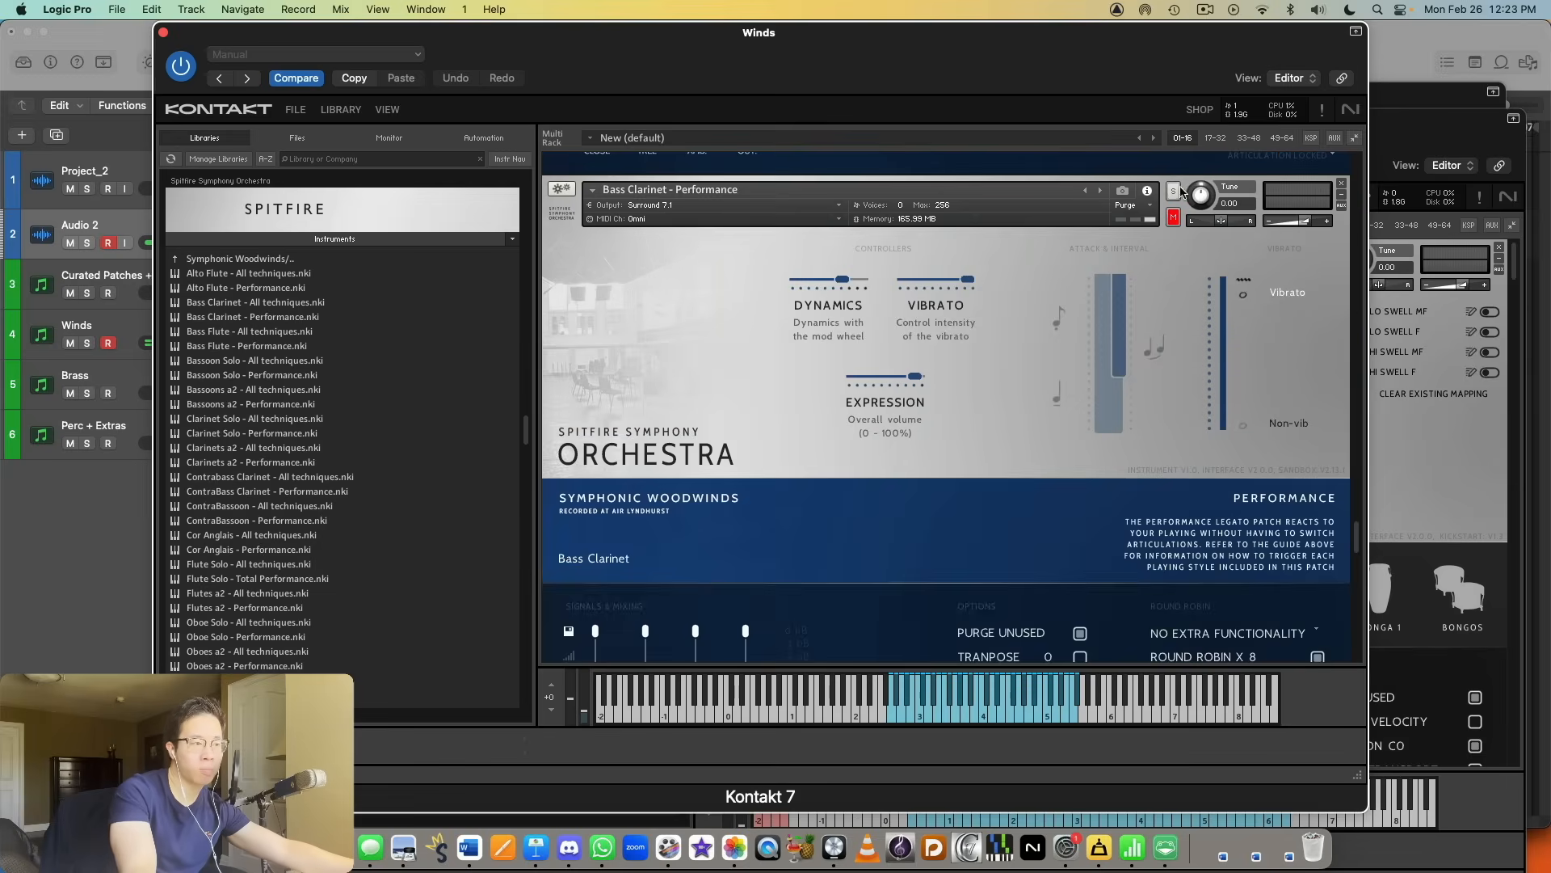
{"action": "left_click", "coordinate": [1175, 190]}
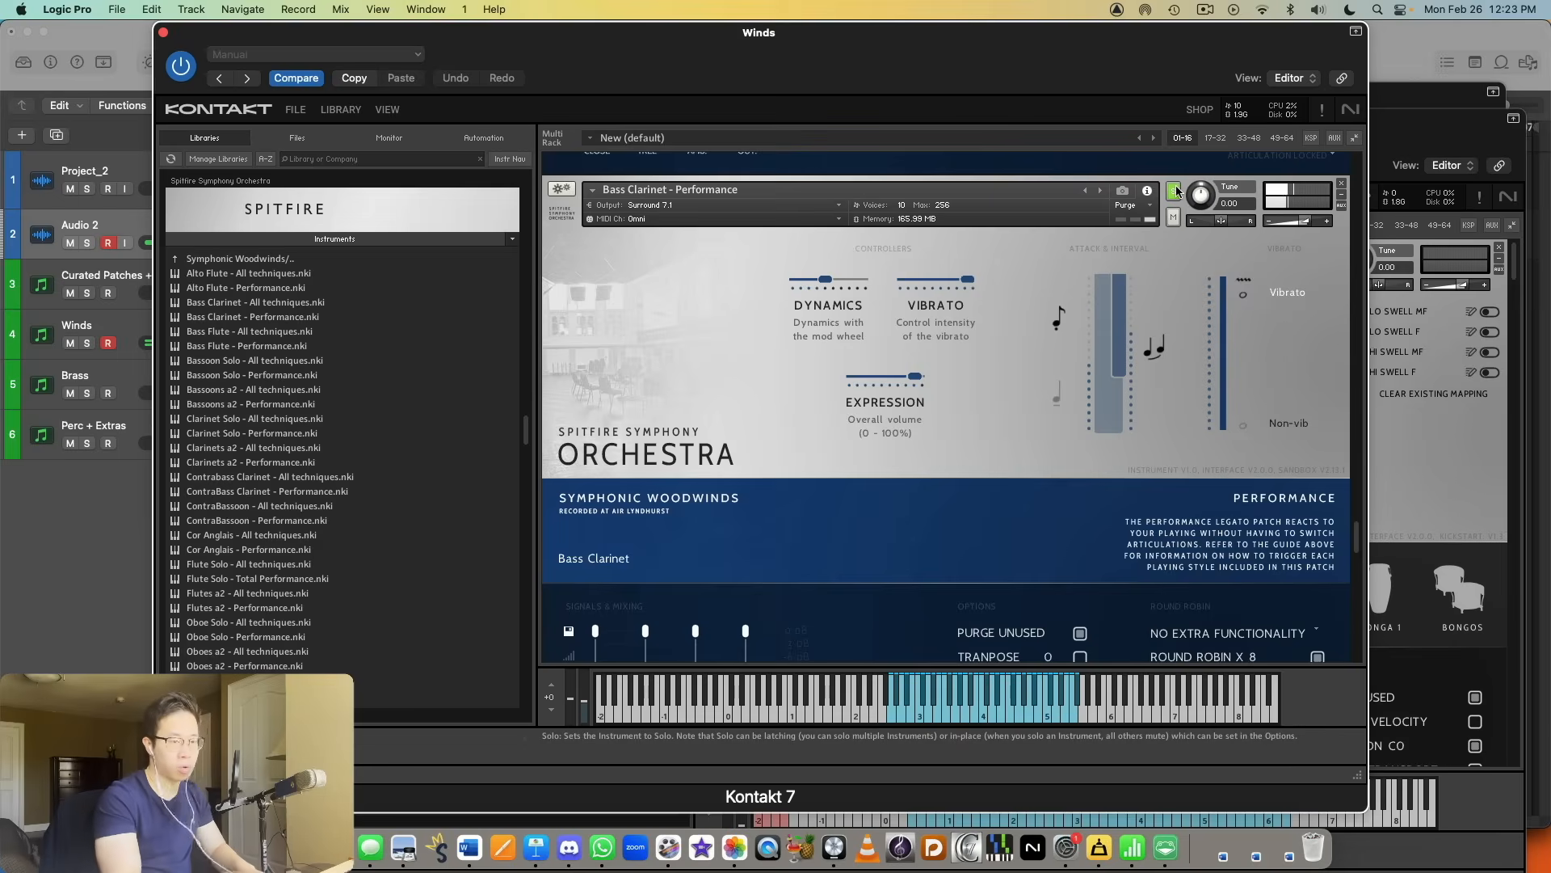
{"action": "left_click", "coordinate": [1163, 185]}
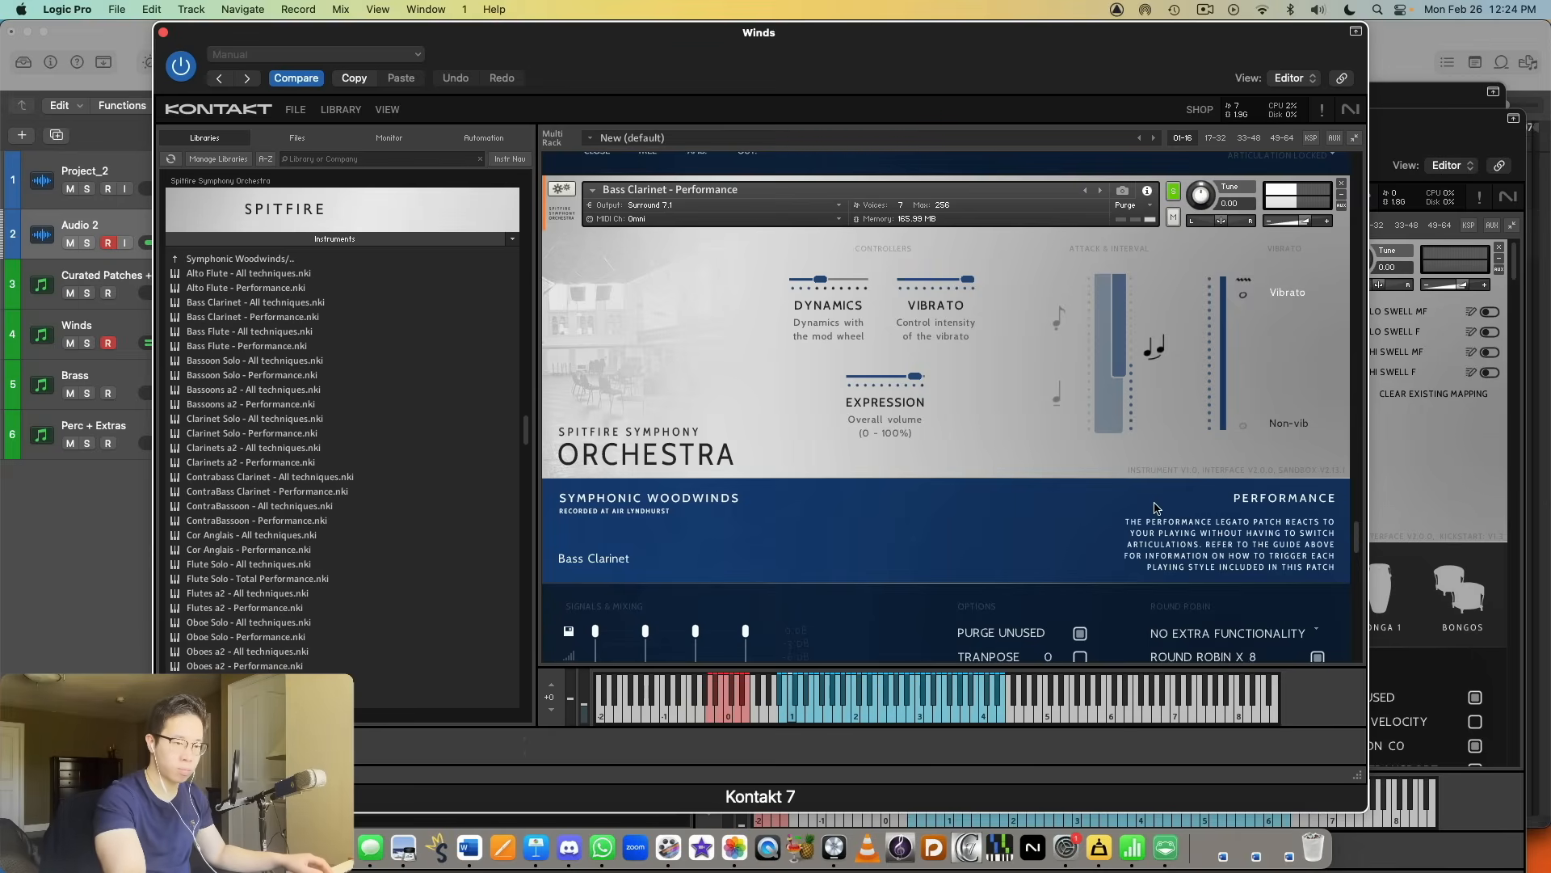
Step: Solo the ContraBass Clarinet - Performance instrument and audition it
{"action": "scroll", "coordinate": [1142, 533], "scroll_direction": "down", "scroll_amount": 5}
{"action": "scroll", "coordinate": [1142, 533], "scroll_direction": "down", "scroll_amount": 10}
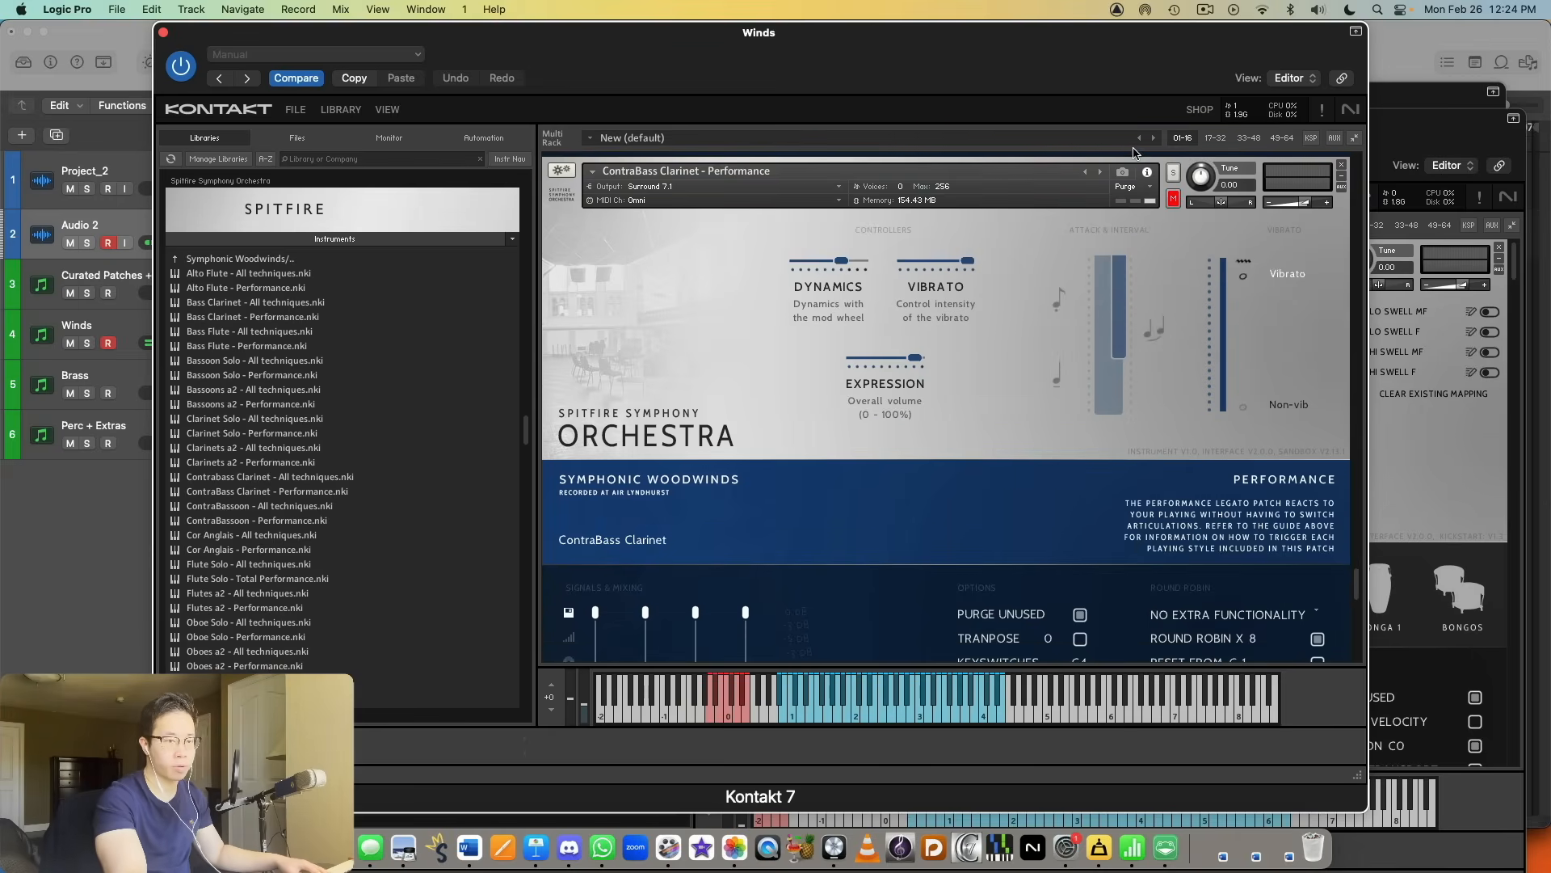
{"action": "left_click", "coordinate": [1173, 172]}
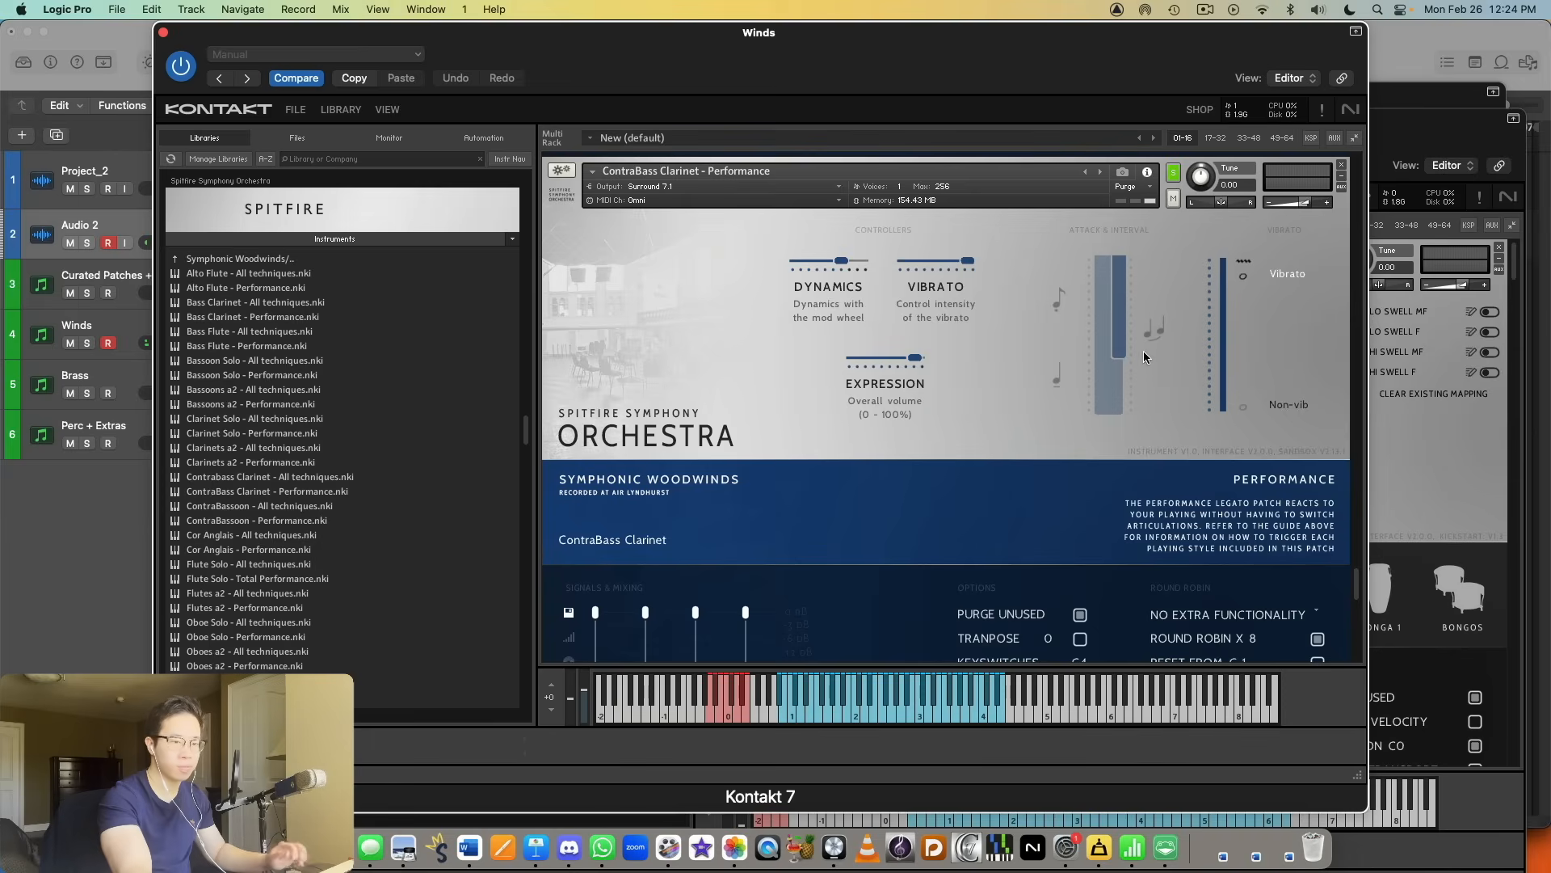
Step: Look over the loaded ContraBassoon, ContraBass Clarinet, Bassoons a2, Alto Flute and Bass Clarinet Performance patches in the rack
{"action": "scroll", "coordinate": [1148, 362], "scroll_direction": "down", "scroll_amount": 5}
{"action": "scroll", "coordinate": [1204, 410], "scroll_direction": "down", "scroll_amount": 4}
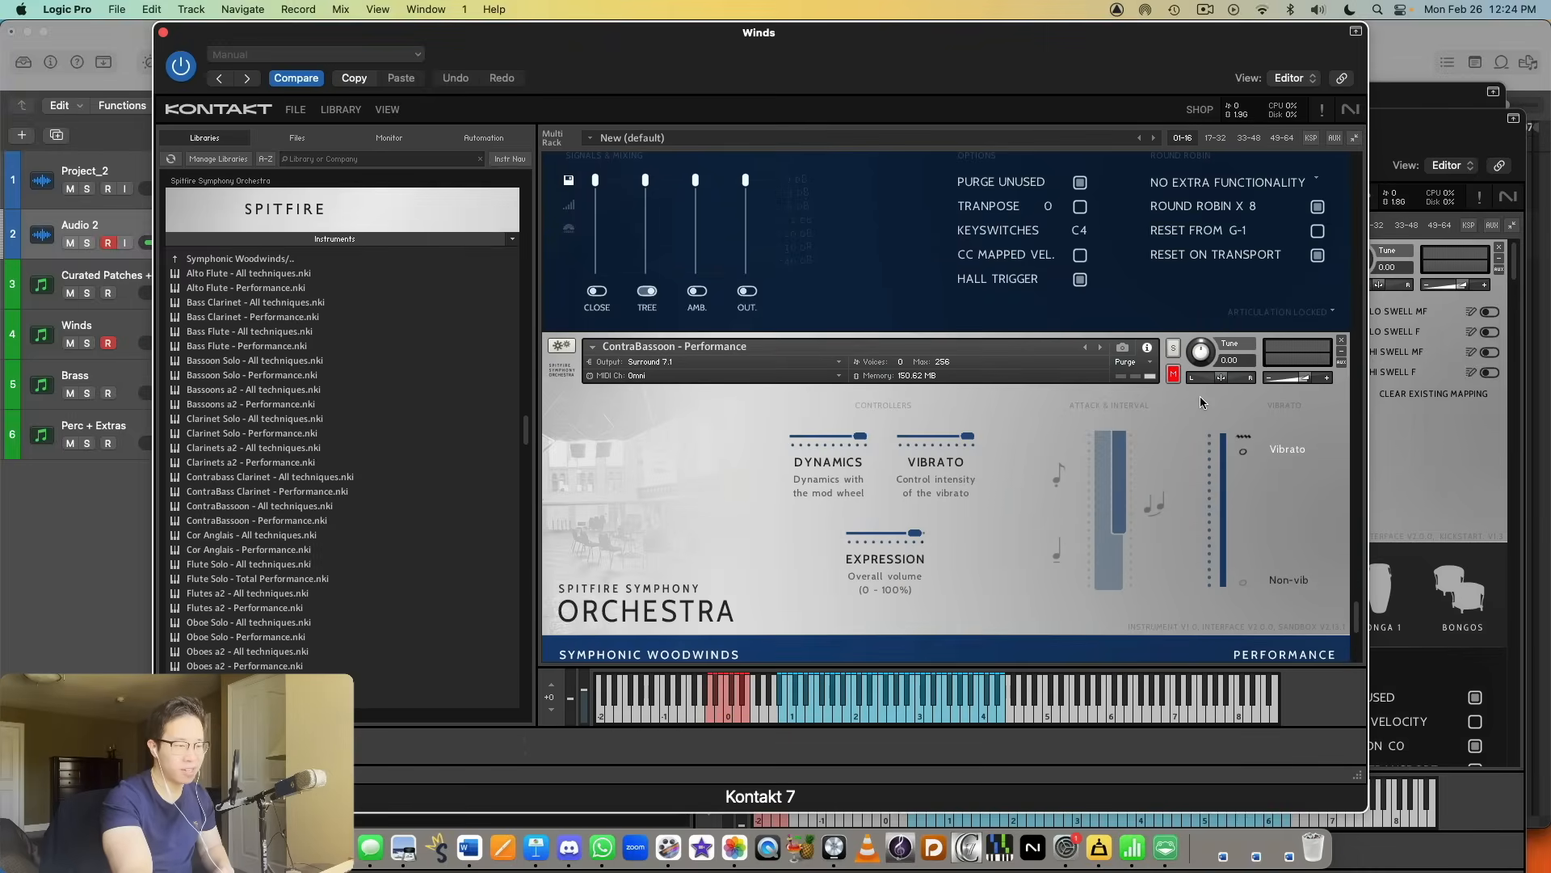
{"action": "scroll", "coordinate": [751, 366], "scroll_direction": "up", "scroll_amount": 1}
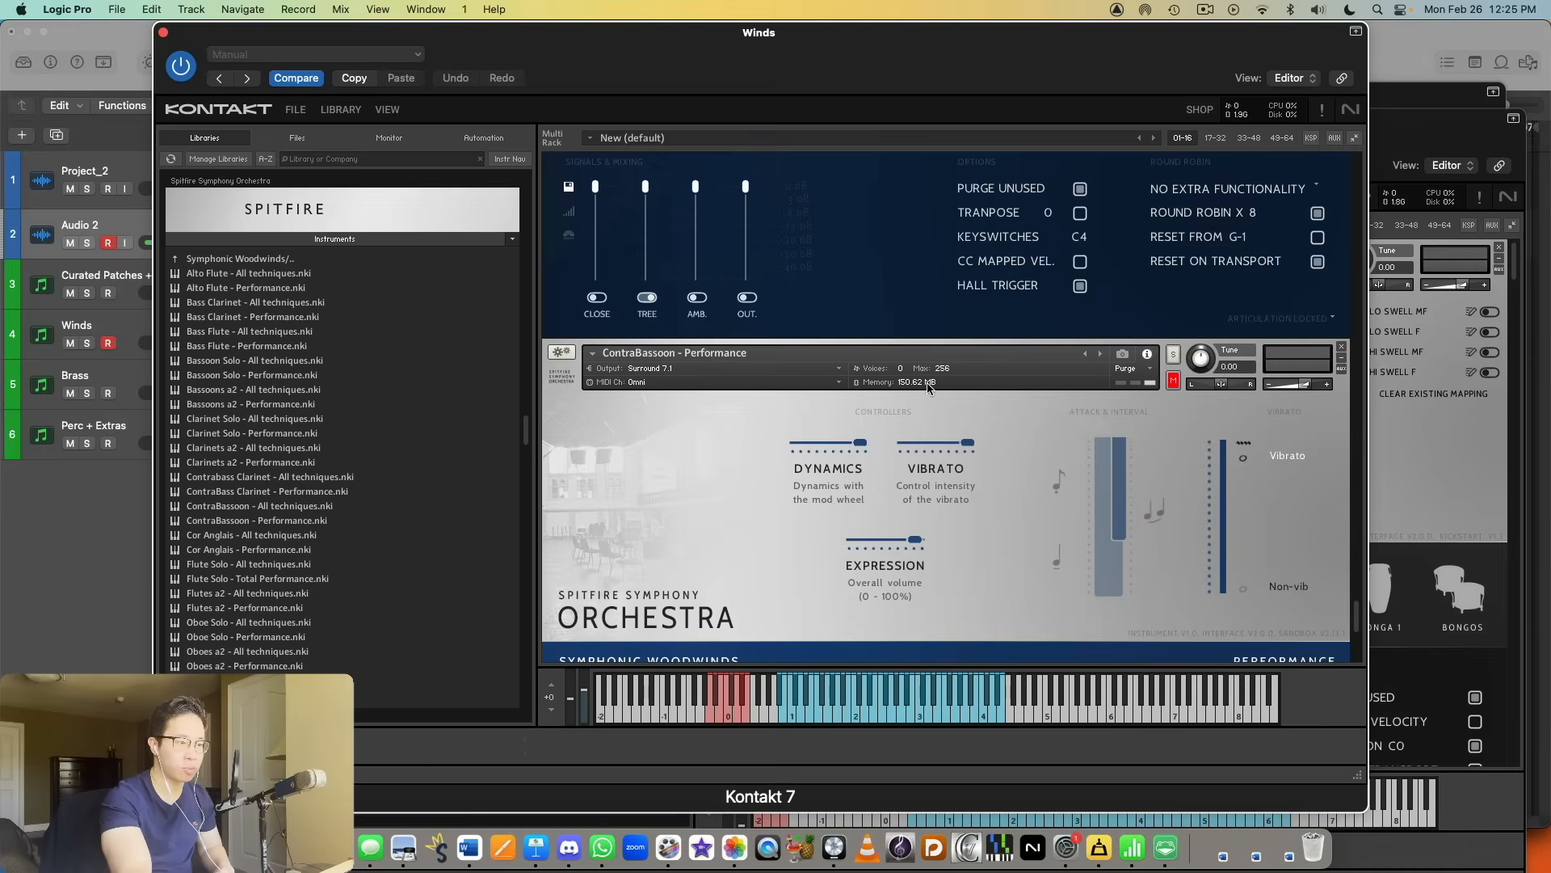
{"action": "scroll", "coordinate": [1103, 390], "scroll_direction": "up", "scroll_amount": 10}
{"action": "scroll", "coordinate": [1091, 394], "scroll_direction": "down", "scroll_amount": 2}
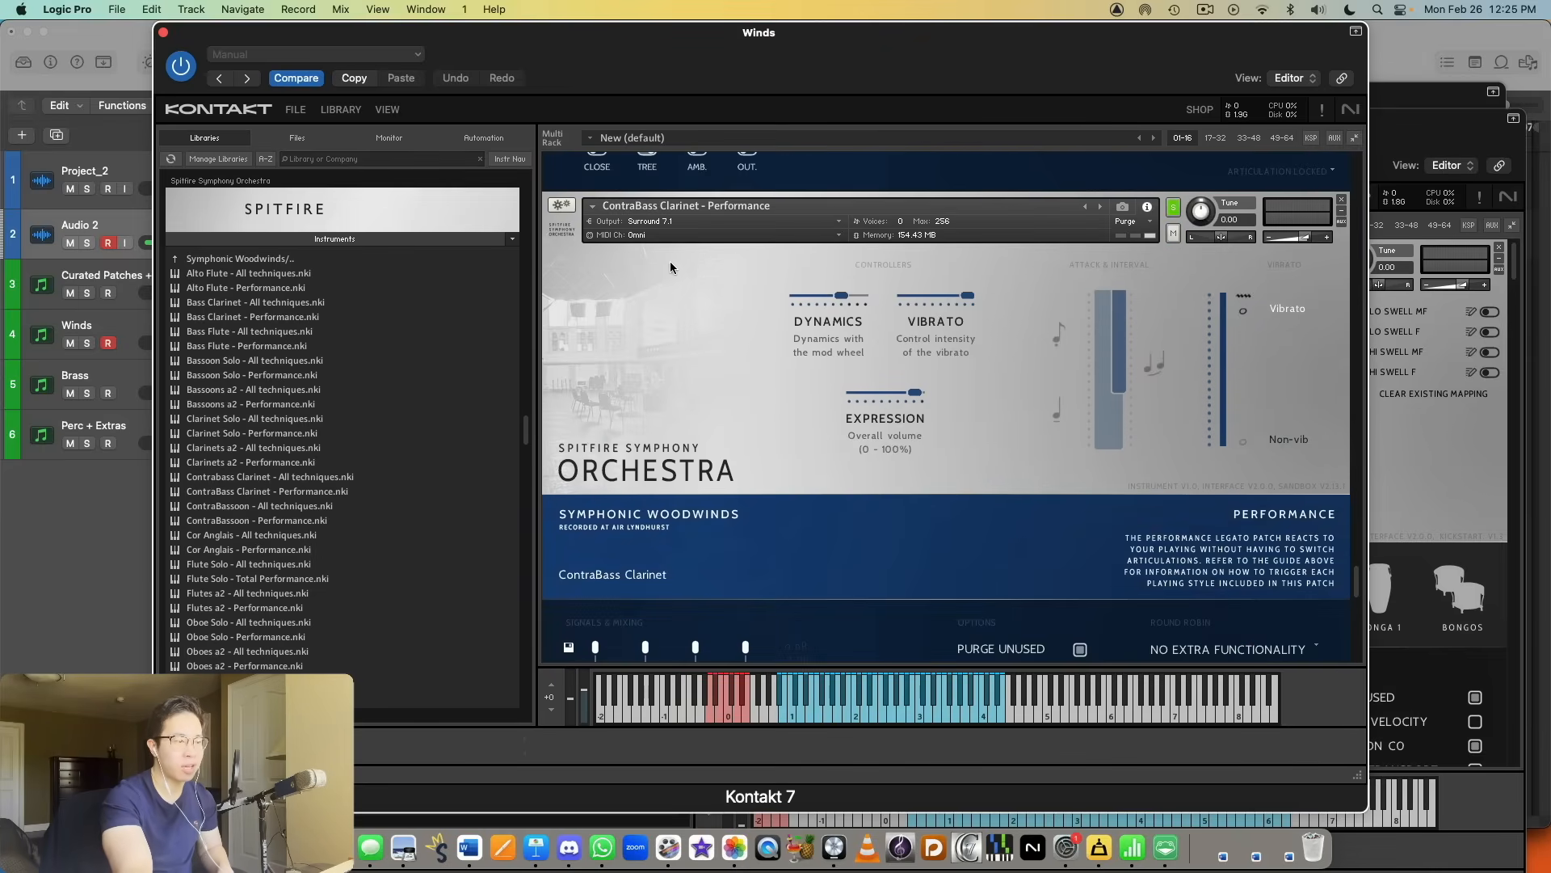
{"action": "scroll", "coordinate": [1257, 346], "scroll_direction": "down", "scroll_amount": 10}
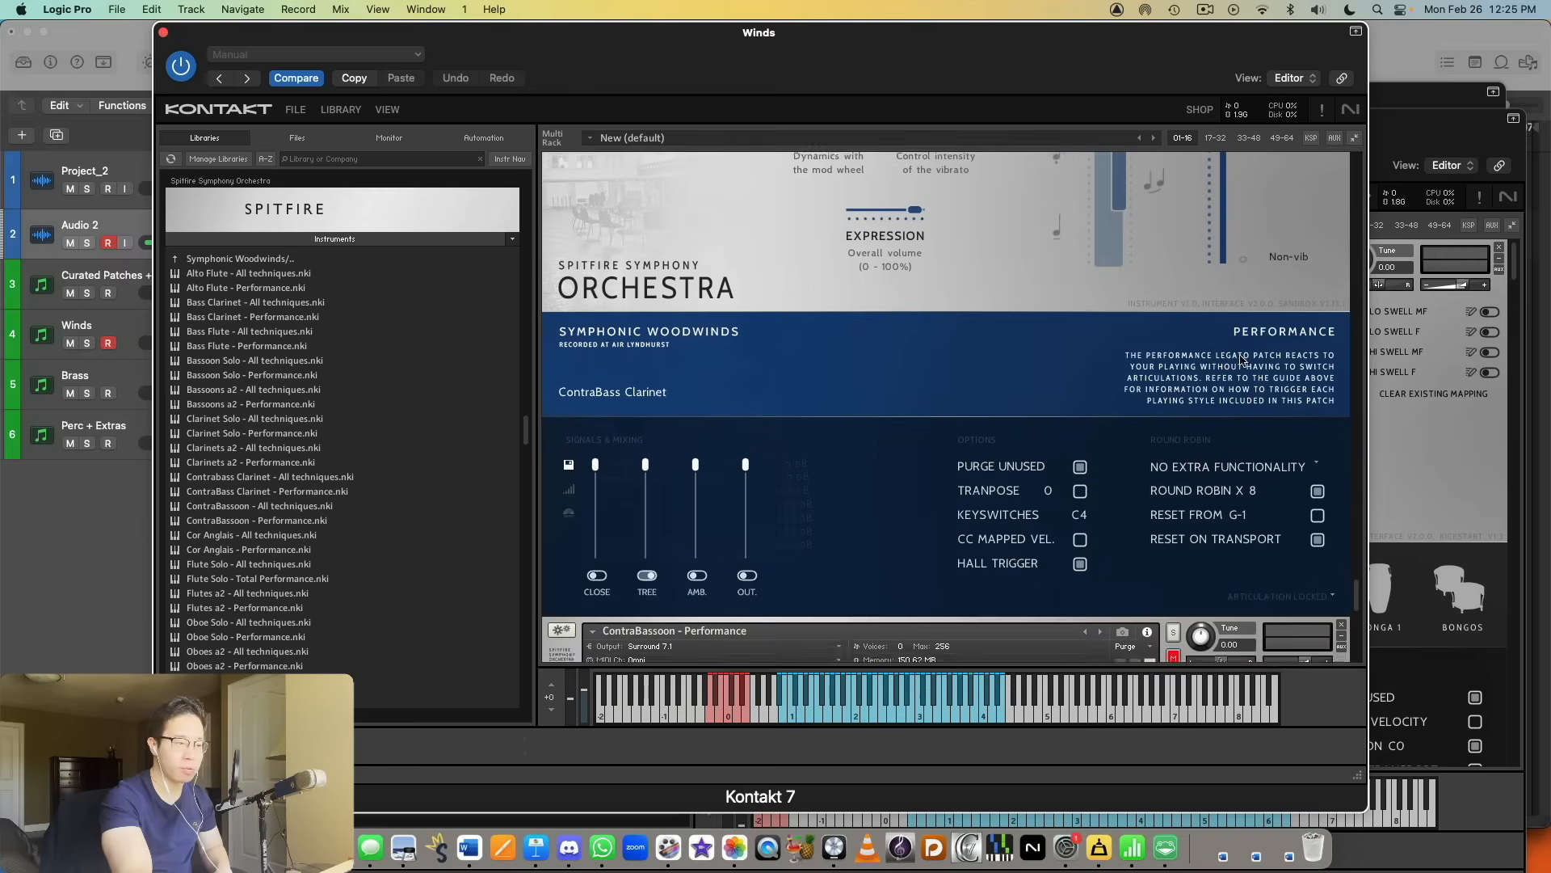
{"action": "scroll", "coordinate": [1153, 359], "scroll_direction": "up", "scroll_amount": 10}
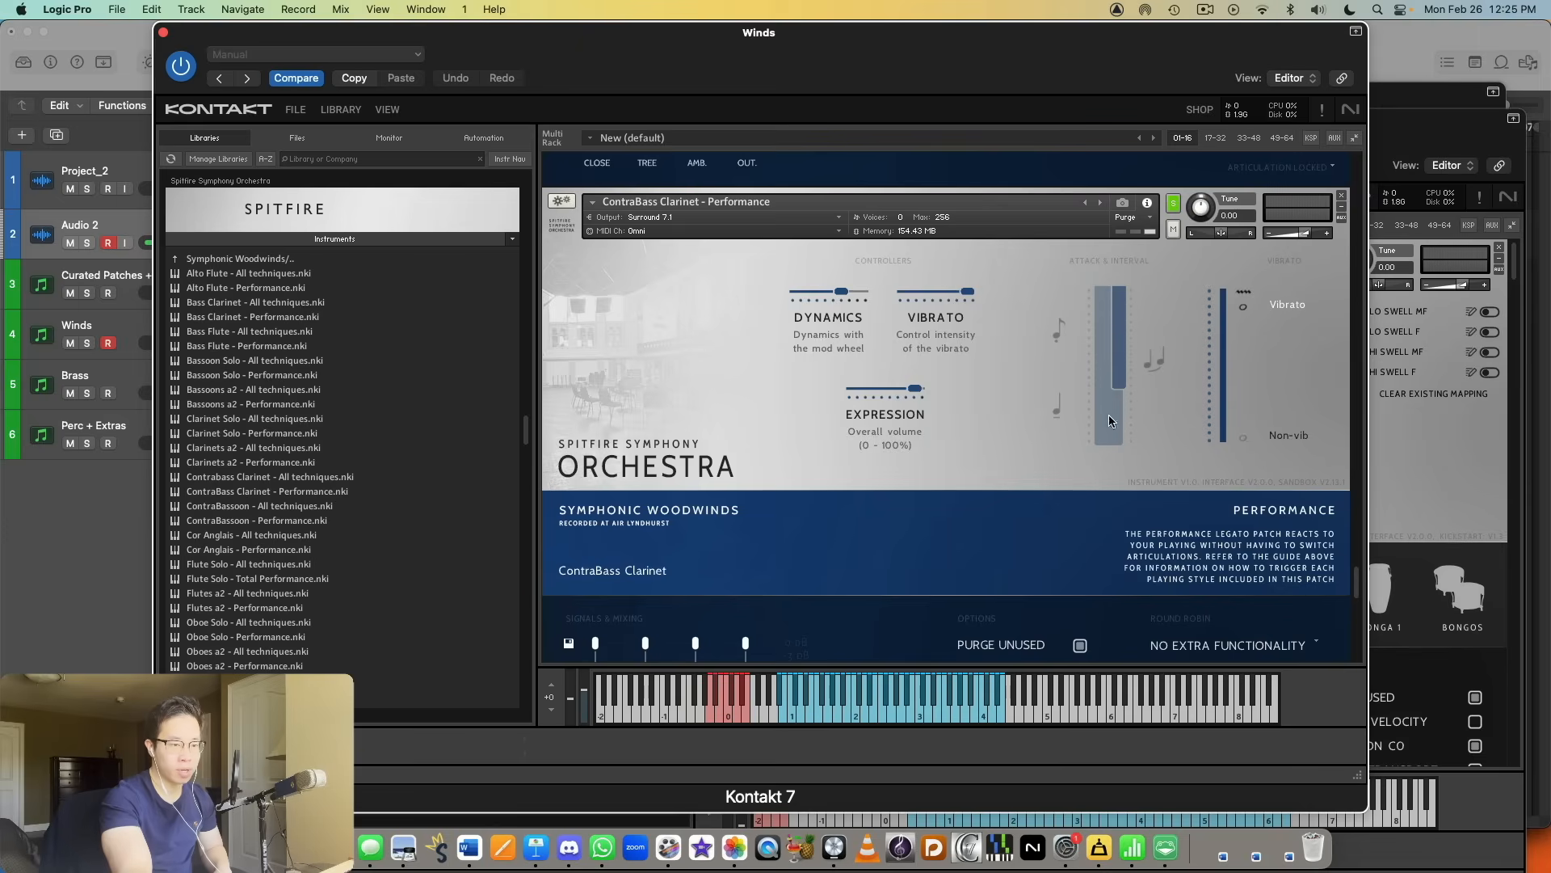
{"action": "scroll", "coordinate": [1123, 408], "scroll_direction": "down", "scroll_amount": 15}
{"action": "scroll", "coordinate": [1152, 404], "scroll_direction": "down", "scroll_amount": 10}
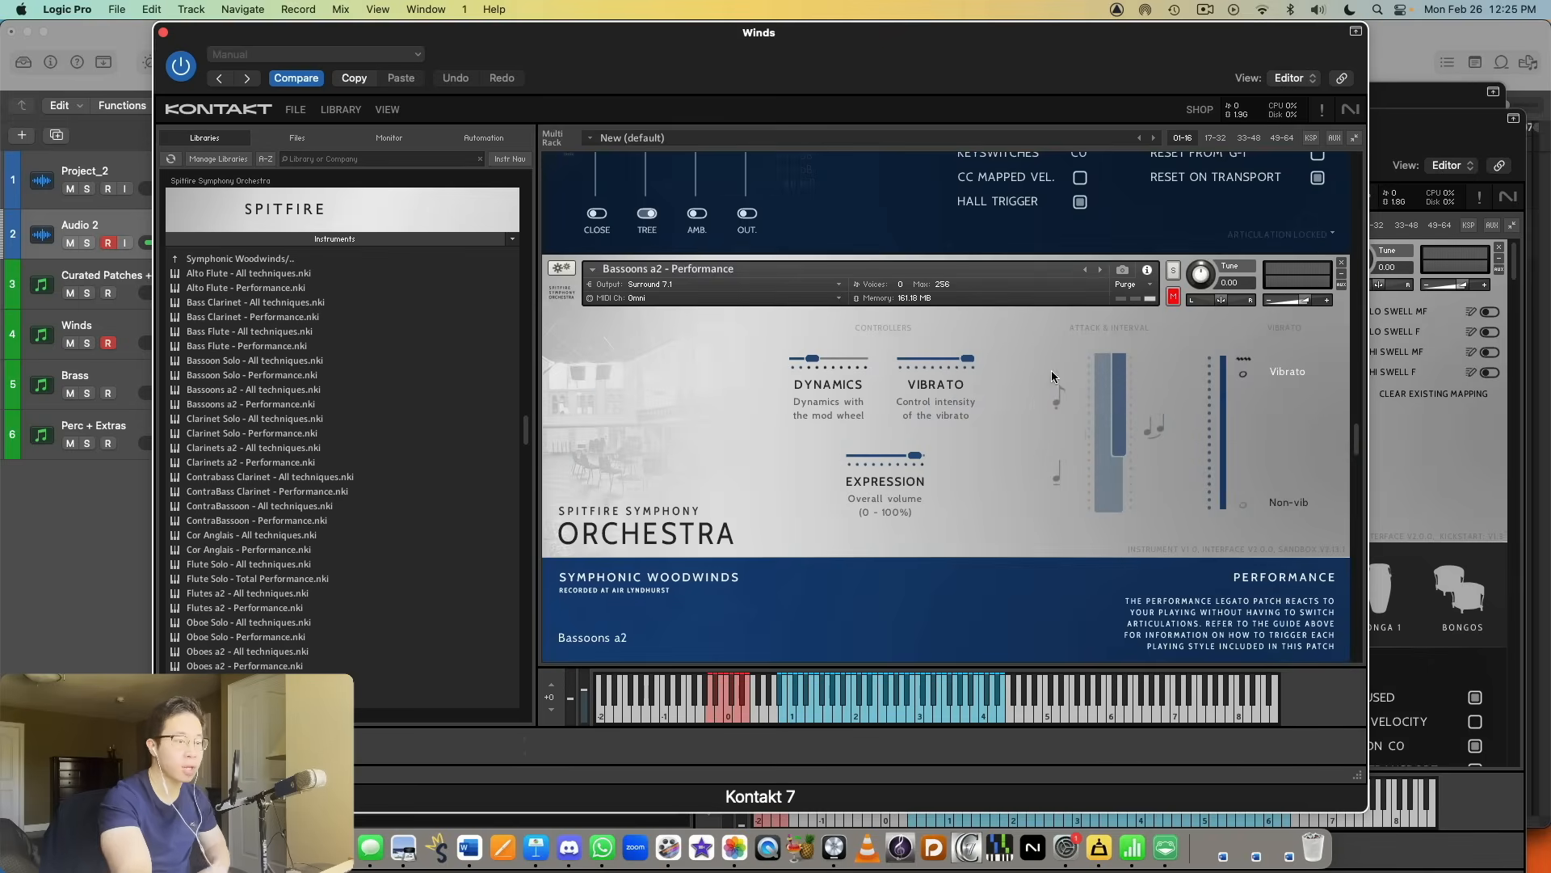
{"action": "scroll", "coordinate": [1079, 405], "scroll_direction": "up", "scroll_amount": 10}
{"action": "scroll", "coordinate": [1073, 396], "scroll_direction": "up", "scroll_amount": 8}
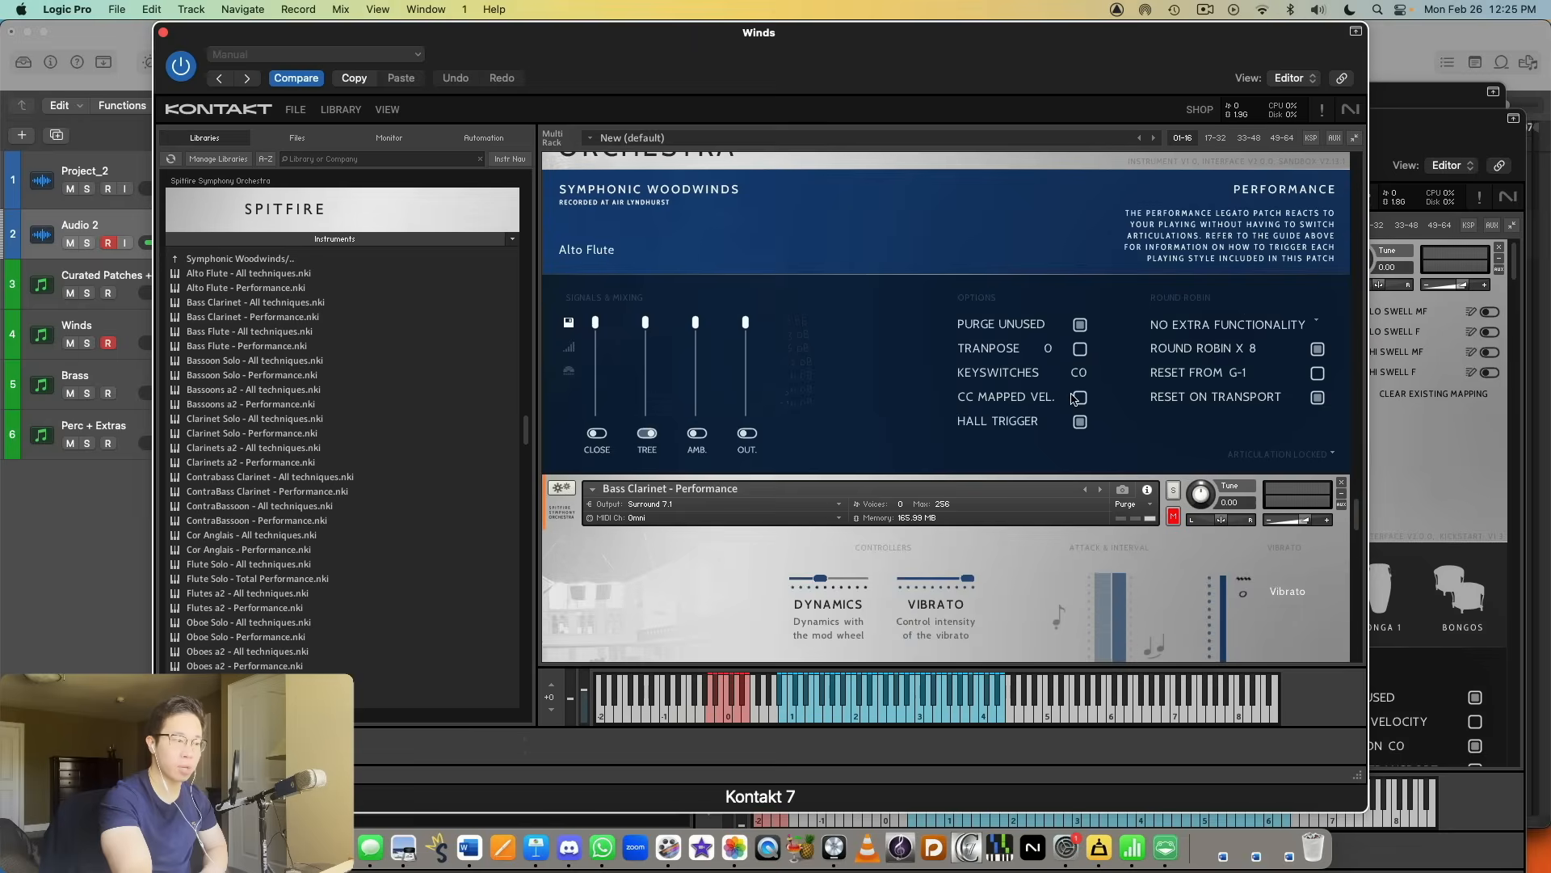
{"action": "scroll", "coordinate": [1079, 404], "scroll_direction": "down", "scroll_amount": 5}
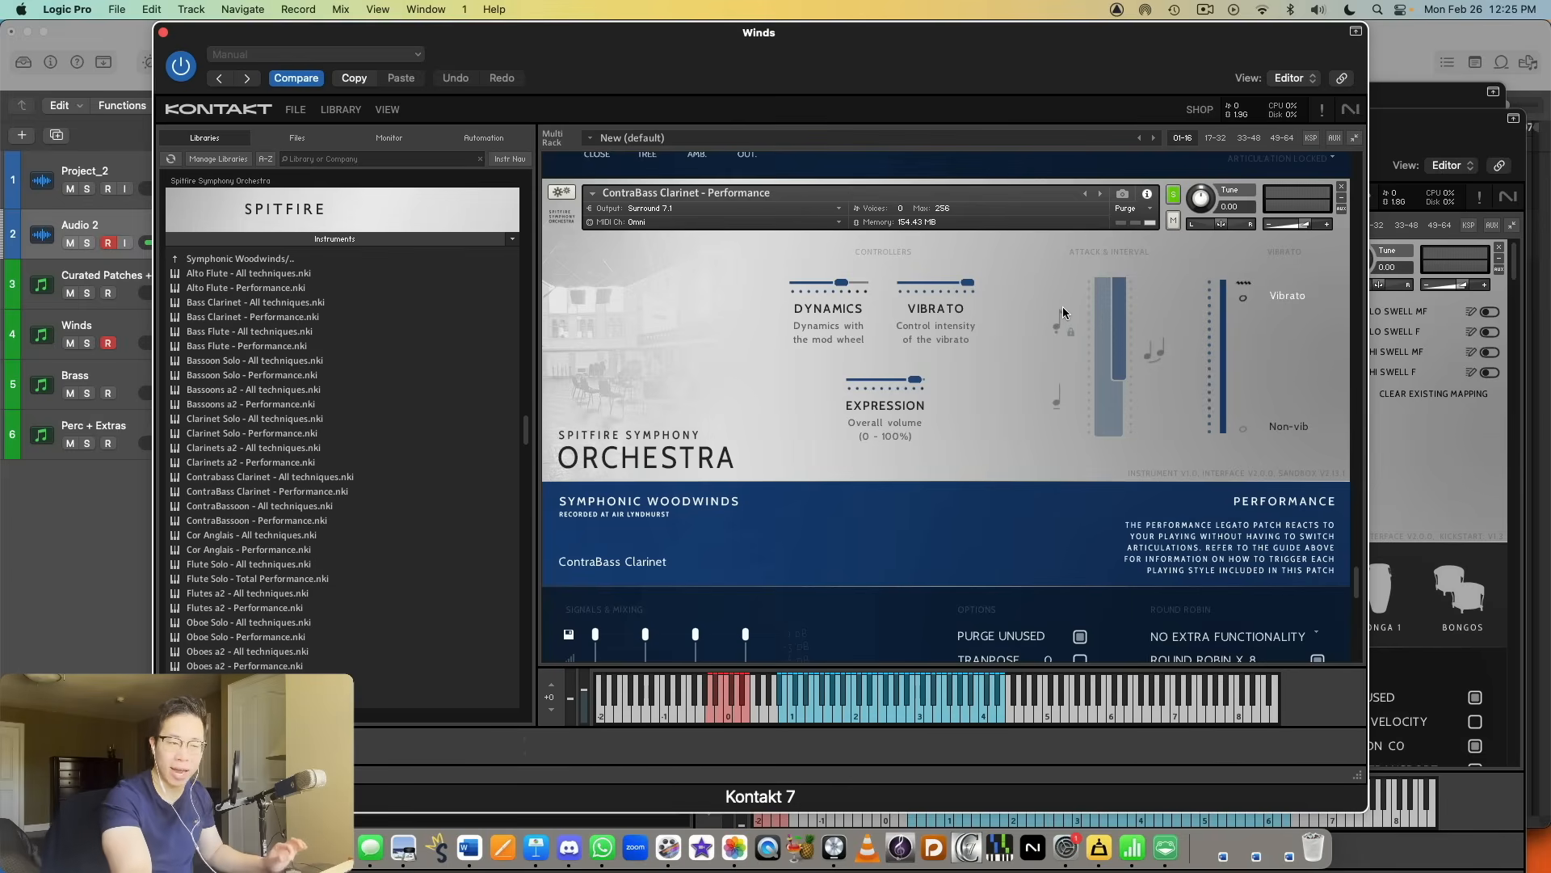
Step: Solo the ContraBassoon - Performance instrument and audition it
{"action": "scroll", "coordinate": [1096, 337], "scroll_direction": "down", "scroll_amount": 5}
{"action": "scroll", "coordinate": [1099, 339], "scroll_direction": "down", "scroll_amount": 5}
{"action": "scroll", "coordinate": [1098, 337], "scroll_direction": "up", "scroll_amount": 4}
{"action": "scroll", "coordinate": [1098, 338], "scroll_direction": "down", "scroll_amount": 4}
{"action": "left_click", "coordinate": [1173, 243]}
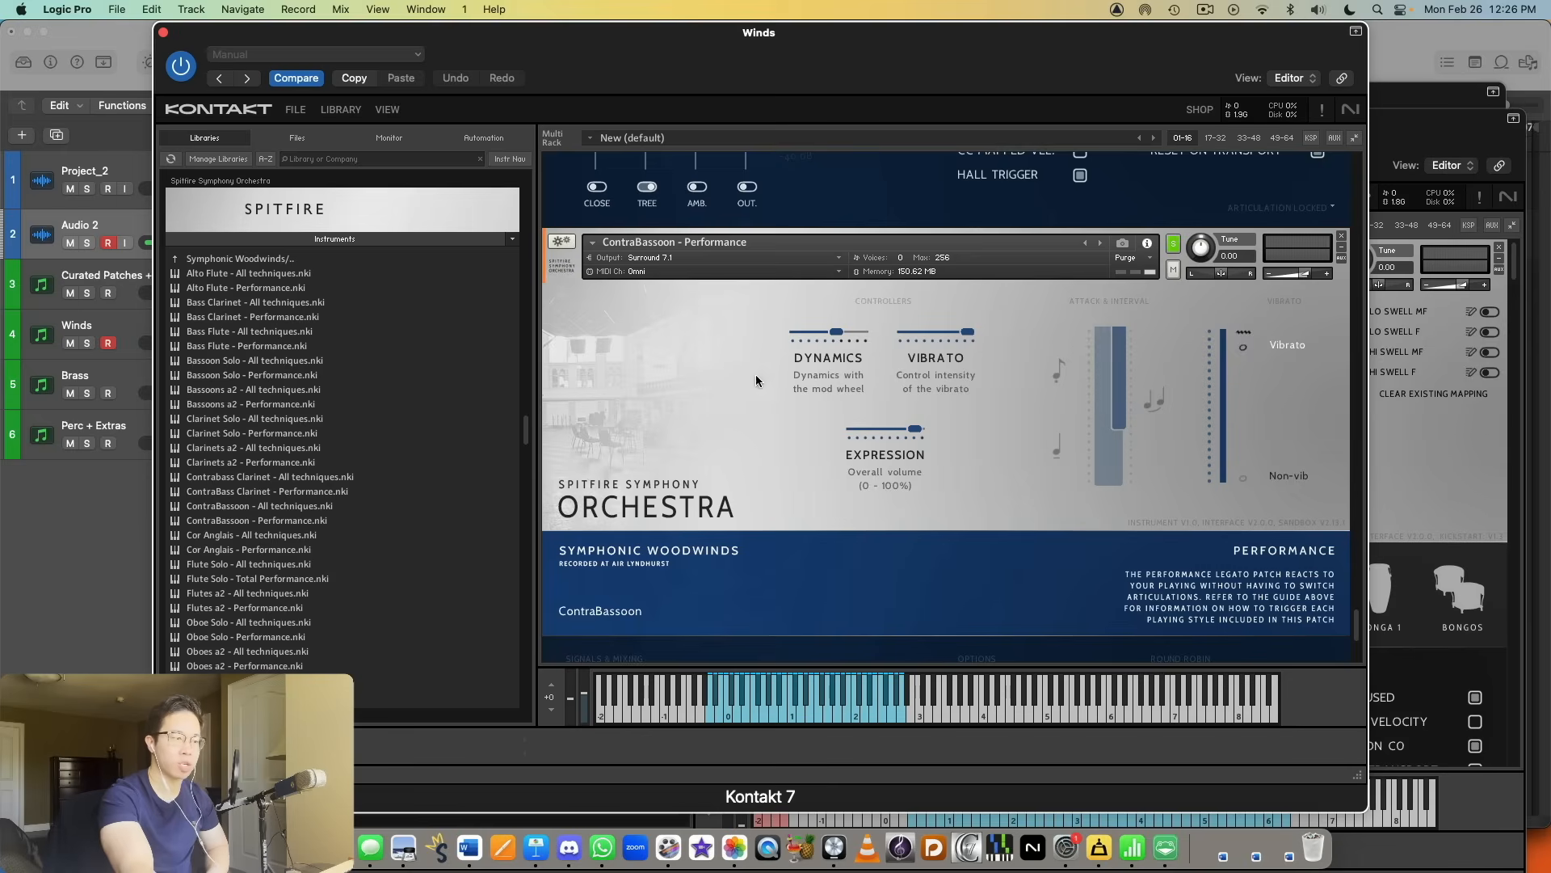
Step: Compare the ContraBass Clarinet - Performance controls with those of ContraBassoon - Performance
{"action": "scroll", "coordinate": [1055, 424], "scroll_direction": "up", "scroll_amount": 8}
{"action": "scroll", "coordinate": [1065, 432], "scroll_direction": "down", "scroll_amount": 6}
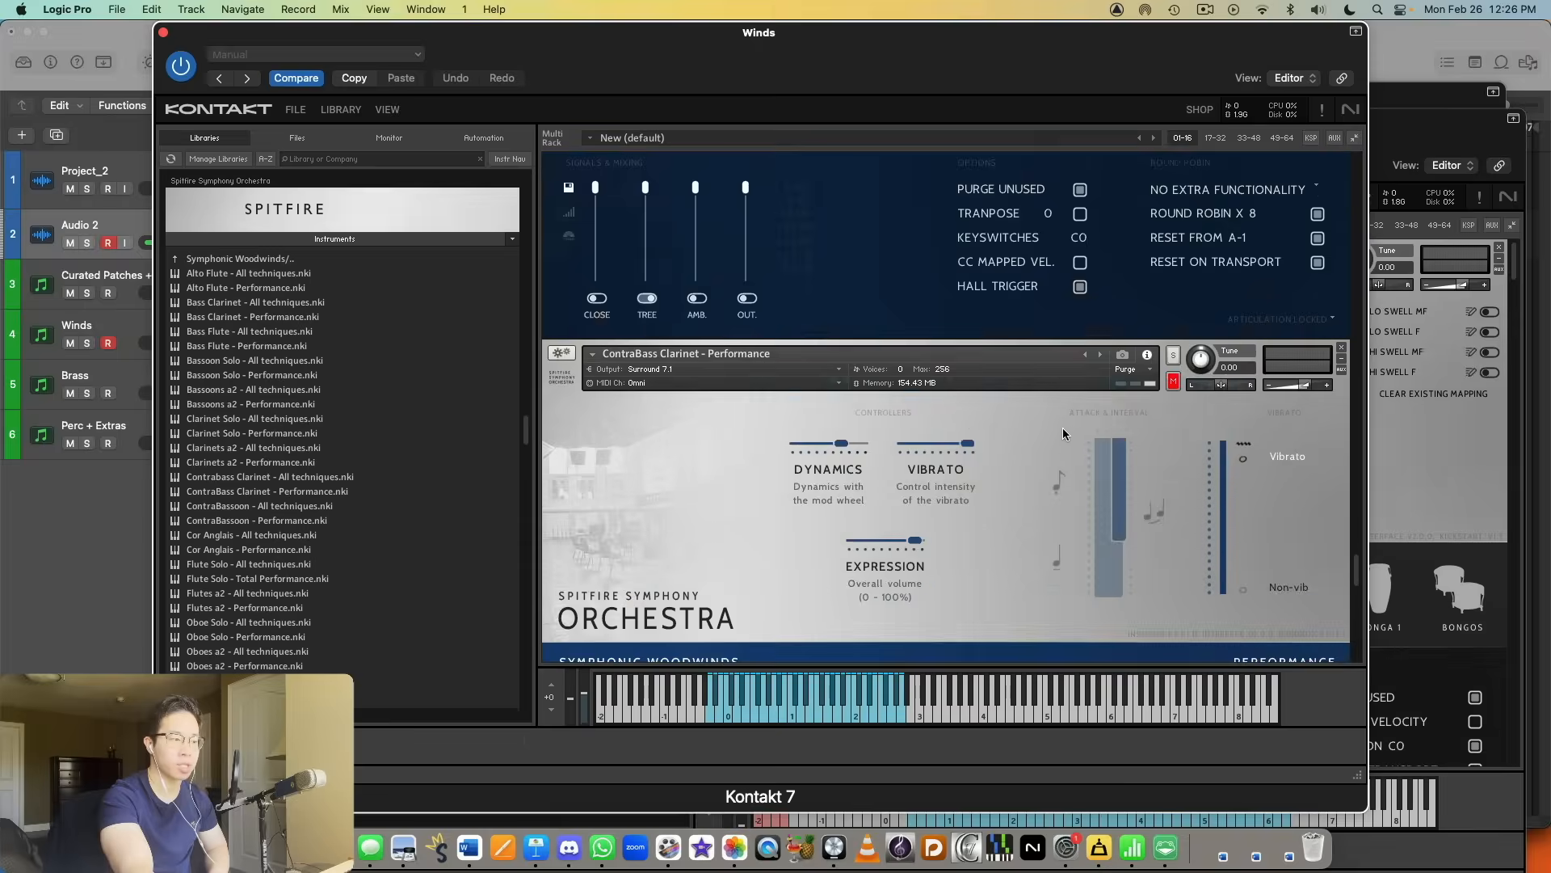
{"action": "scroll", "coordinate": [1068, 428], "scroll_direction": "up", "scroll_amount": 3}
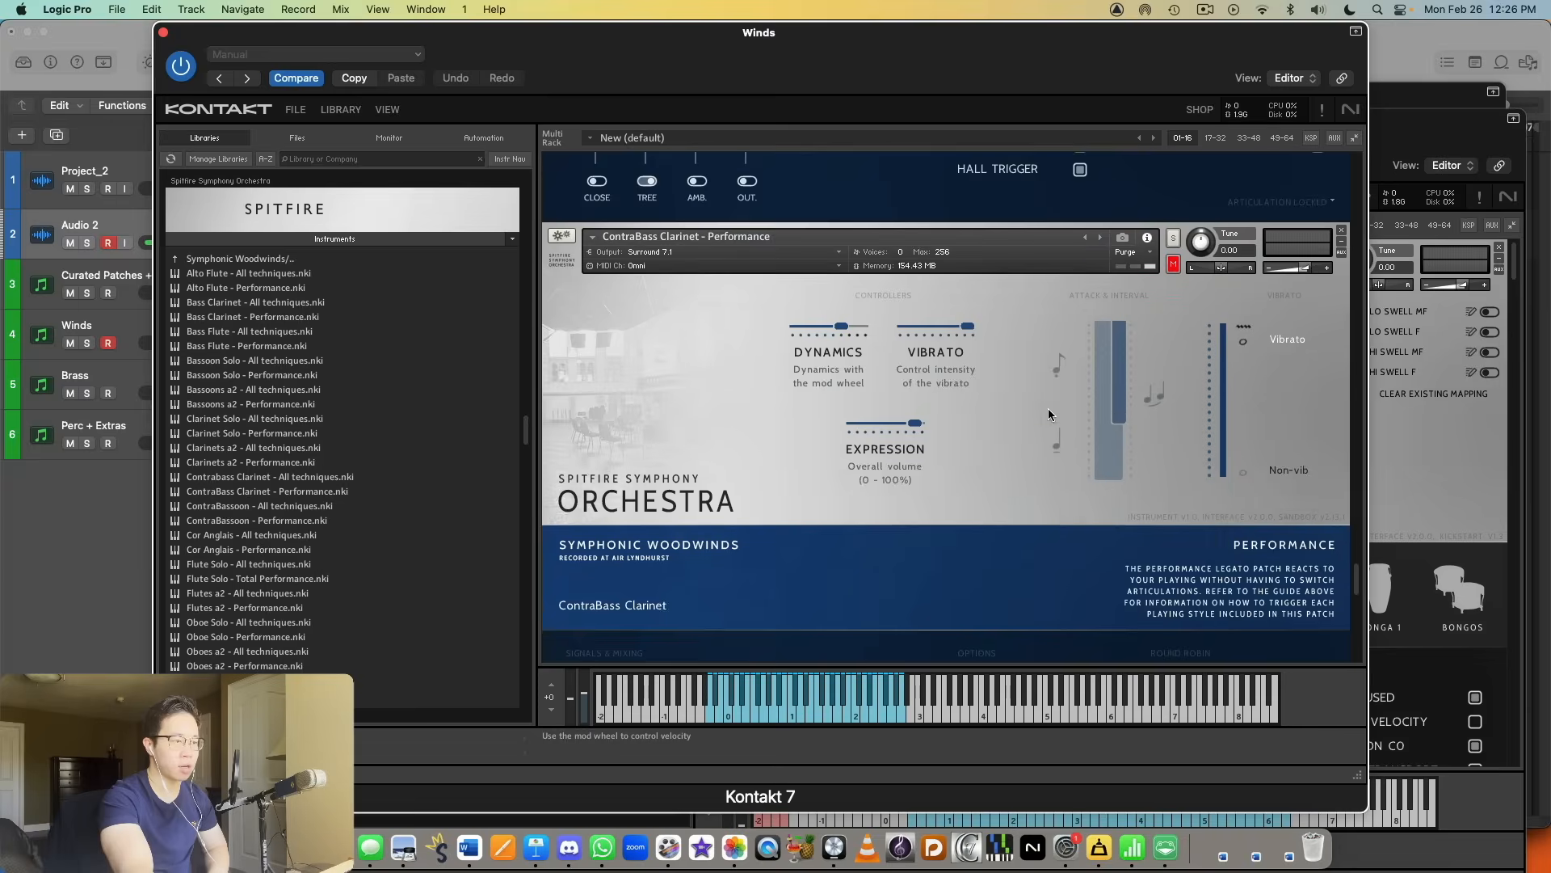
{"action": "scroll", "coordinate": [1099, 392], "scroll_direction": "down", "scroll_amount": 2}
{"action": "scroll", "coordinate": [1099, 391], "scroll_direction": "up", "scroll_amount": 1}
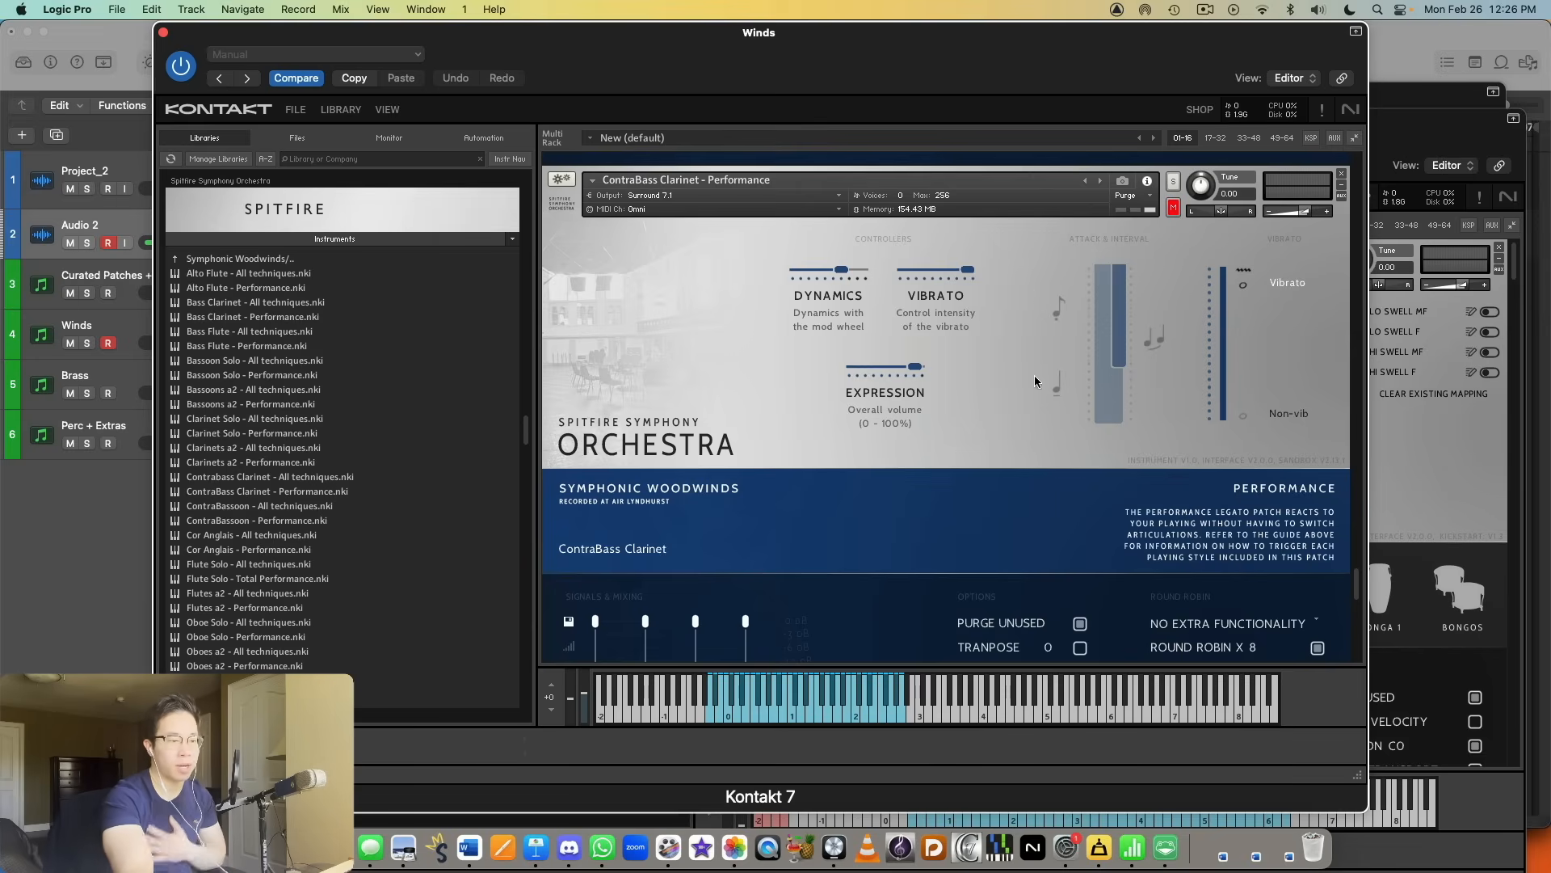
{"action": "scroll", "coordinate": [1068, 460], "scroll_direction": "down", "scroll_amount": 5}
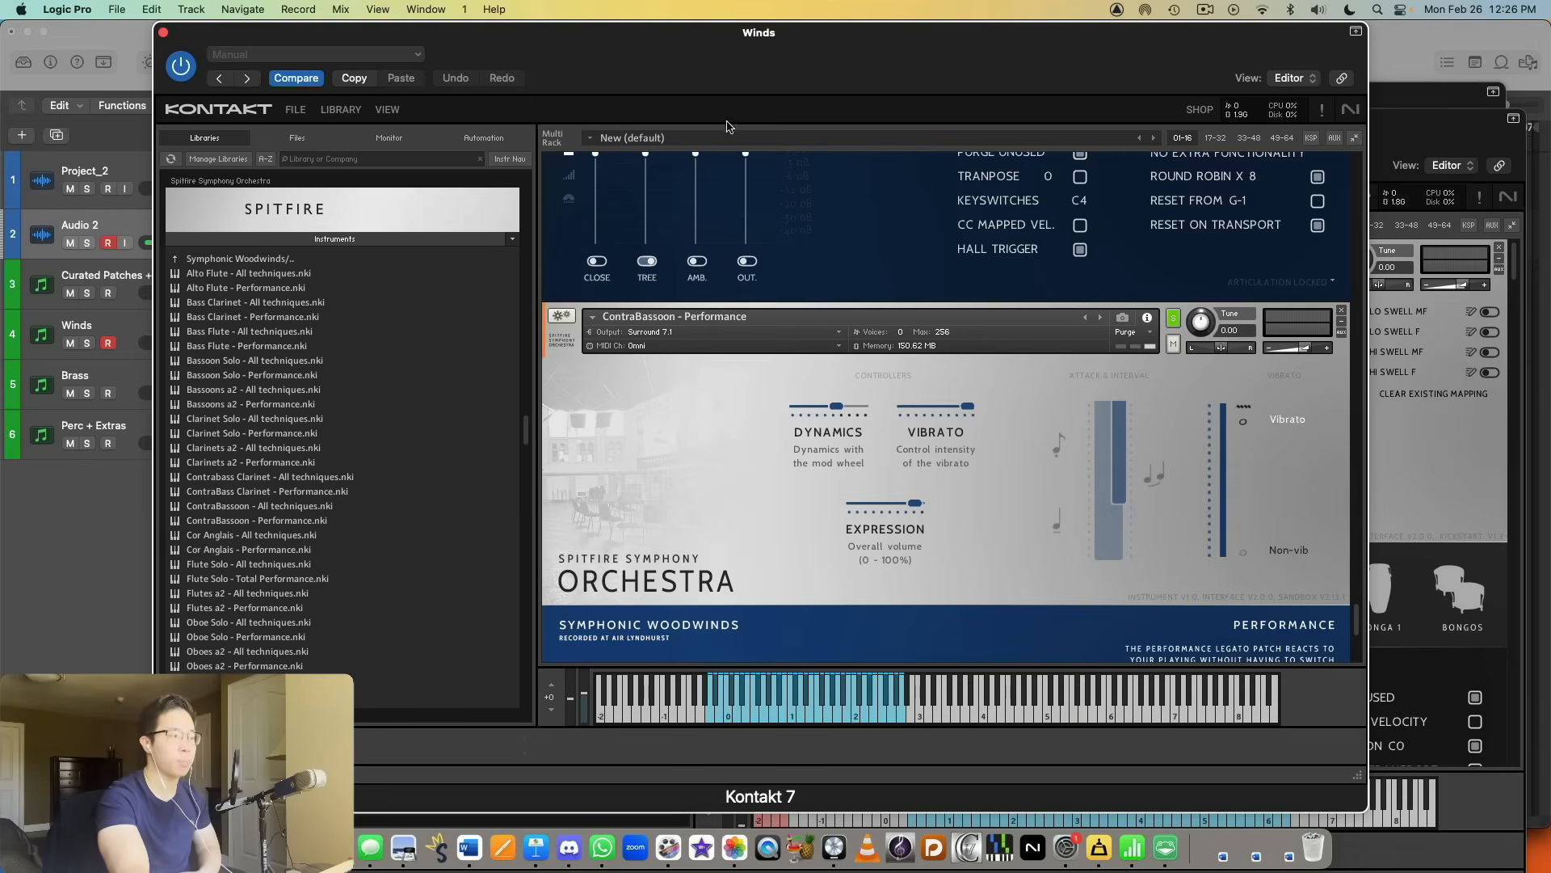
Step: Close the Spitfire Symphony Orchestra patch list and the Winds window, and move the Brass window up into full view
{"action": "left_click", "coordinate": [423, 236]}
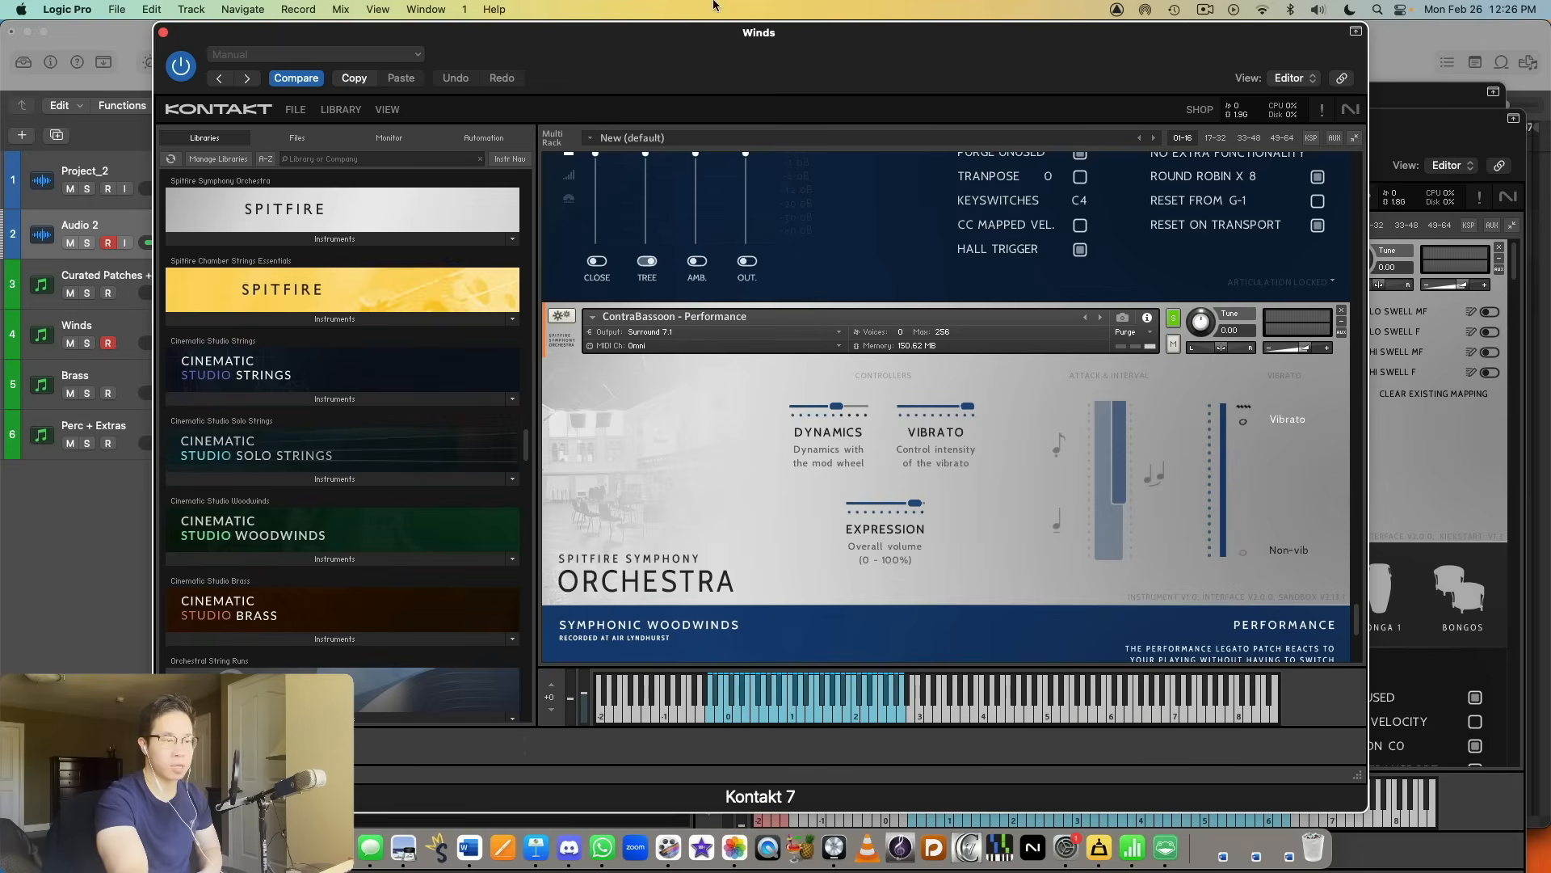
{"action": "scroll", "coordinate": [831, 227], "scroll_direction": "up", "scroll_amount": 20}
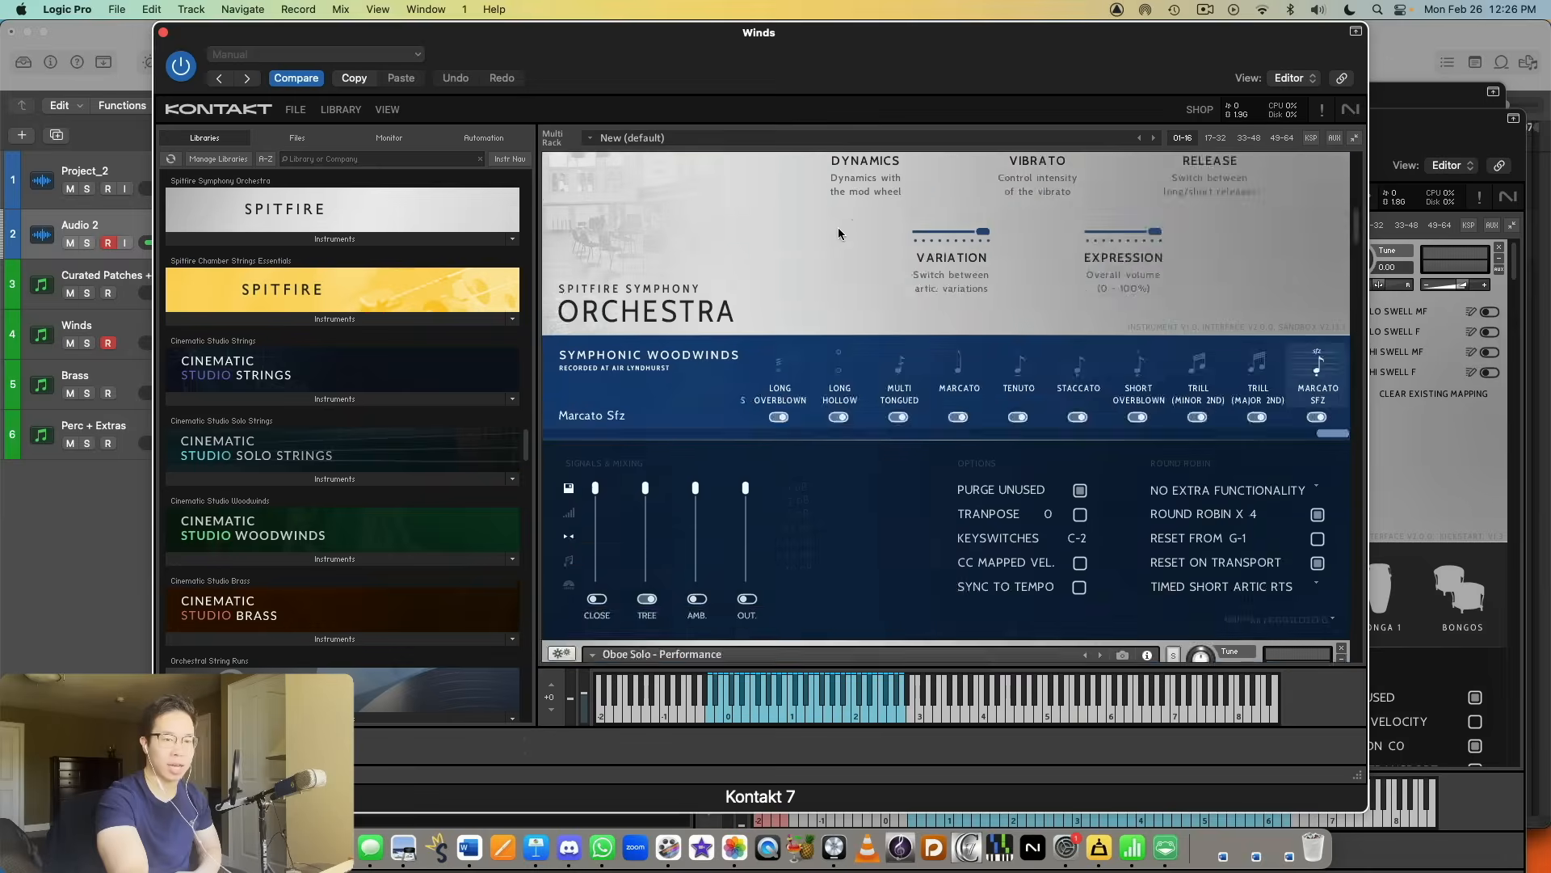
{"action": "left_click", "coordinate": [163, 32]}
{"action": "left_click_drag", "start_coordinate": [1038, 95], "coordinate": [972, 32]}
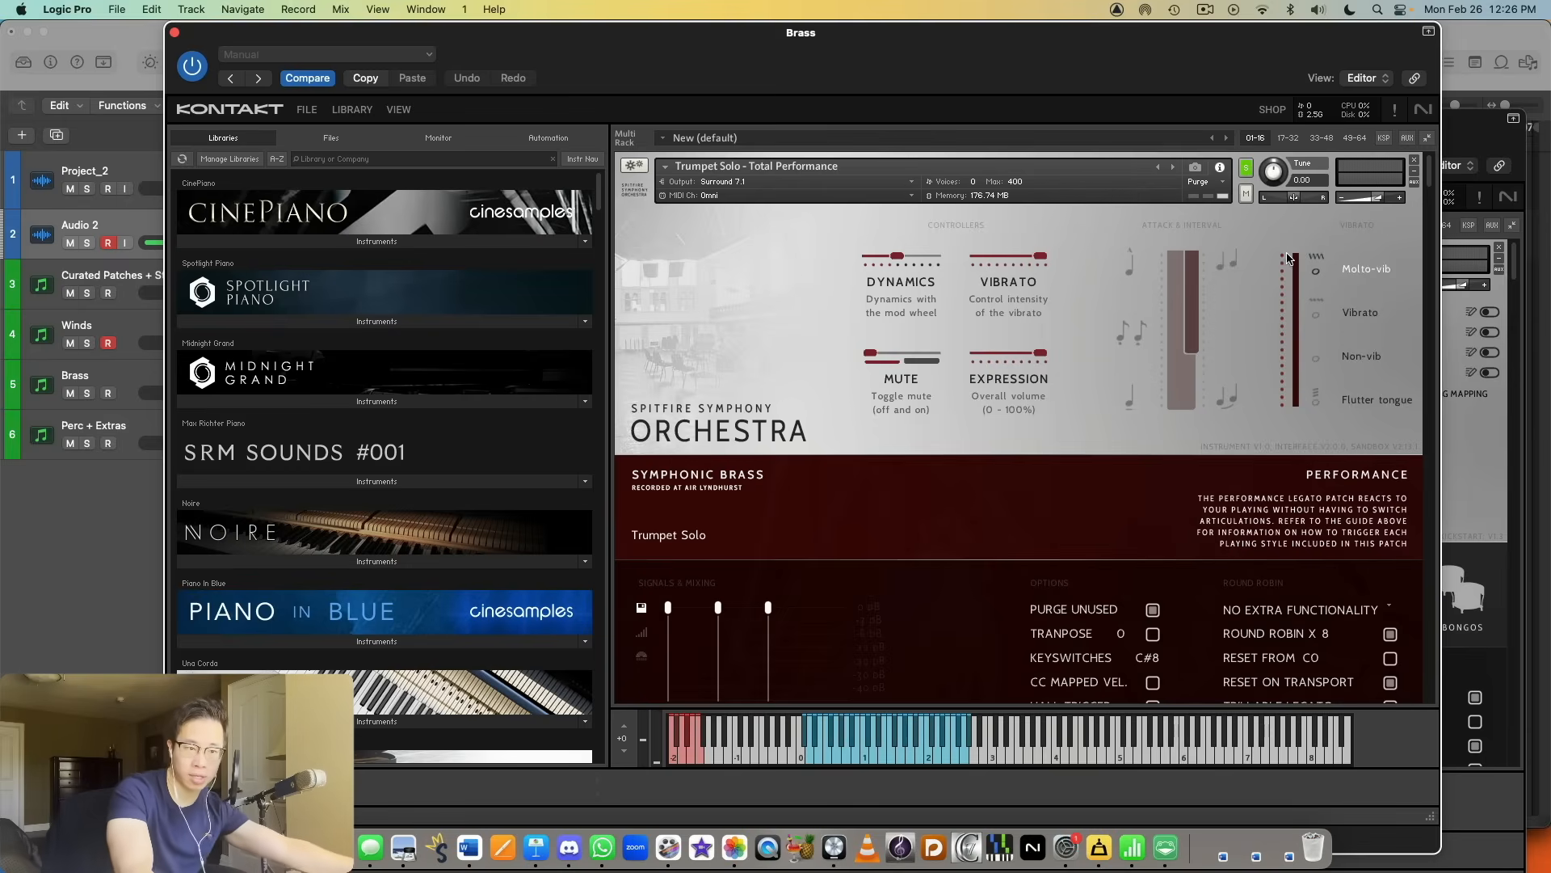
Step: Shift the Brass window slightly and solo the Trumpets a6 - Performance instrument to audition it
{"action": "left_click_drag", "start_coordinate": [748, 21], "coordinate": [735, 22]}
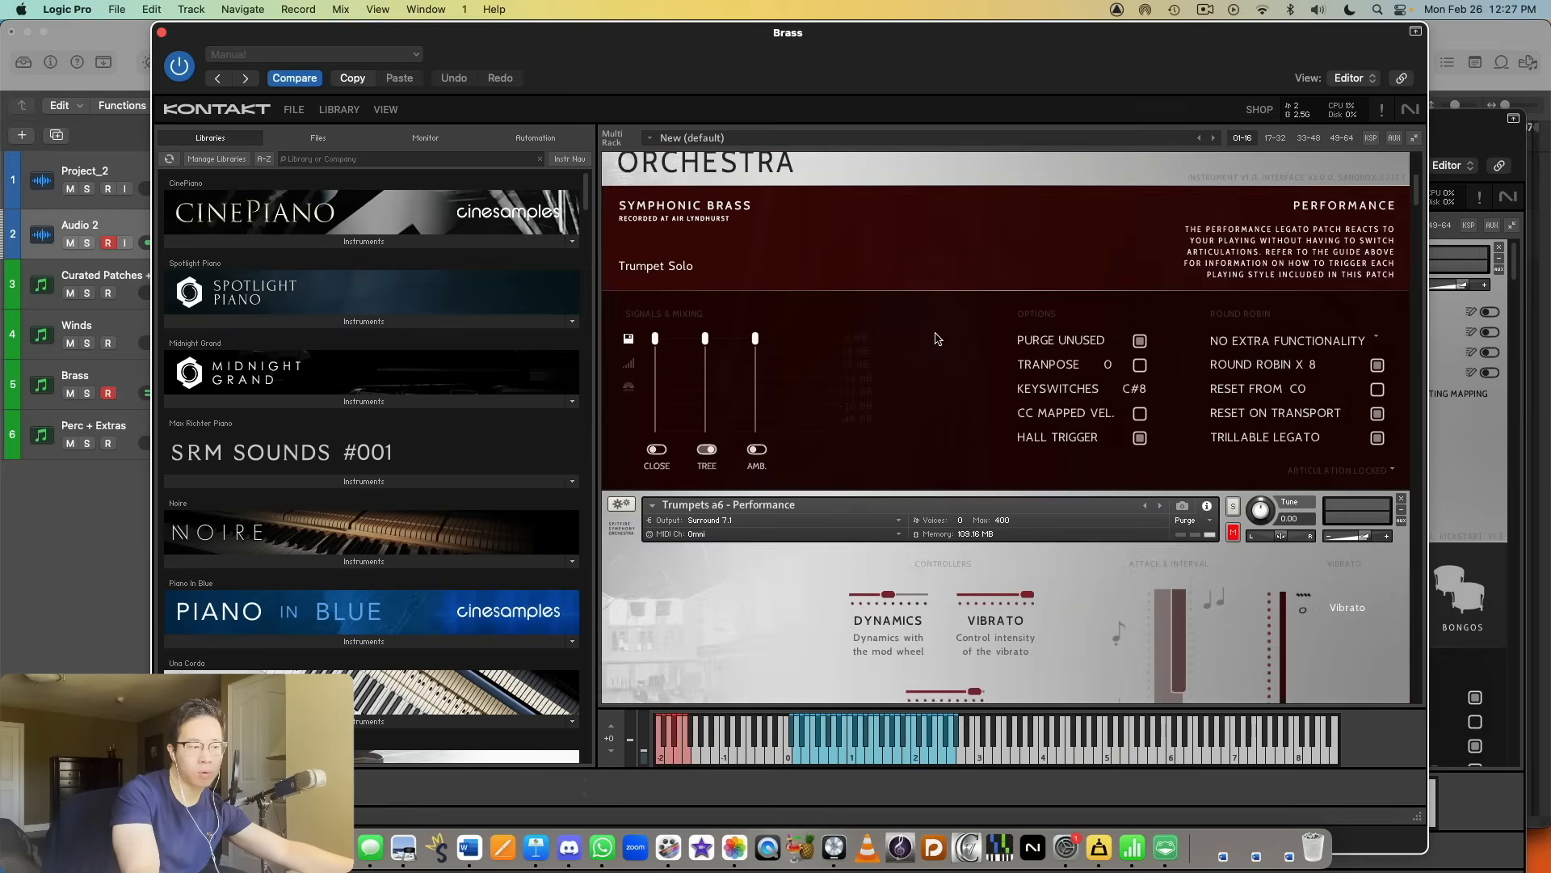
{"action": "scroll", "coordinate": [932, 336], "scroll_direction": "down", "scroll_amount": 5}
{"action": "left_click", "coordinate": [1228, 229]}
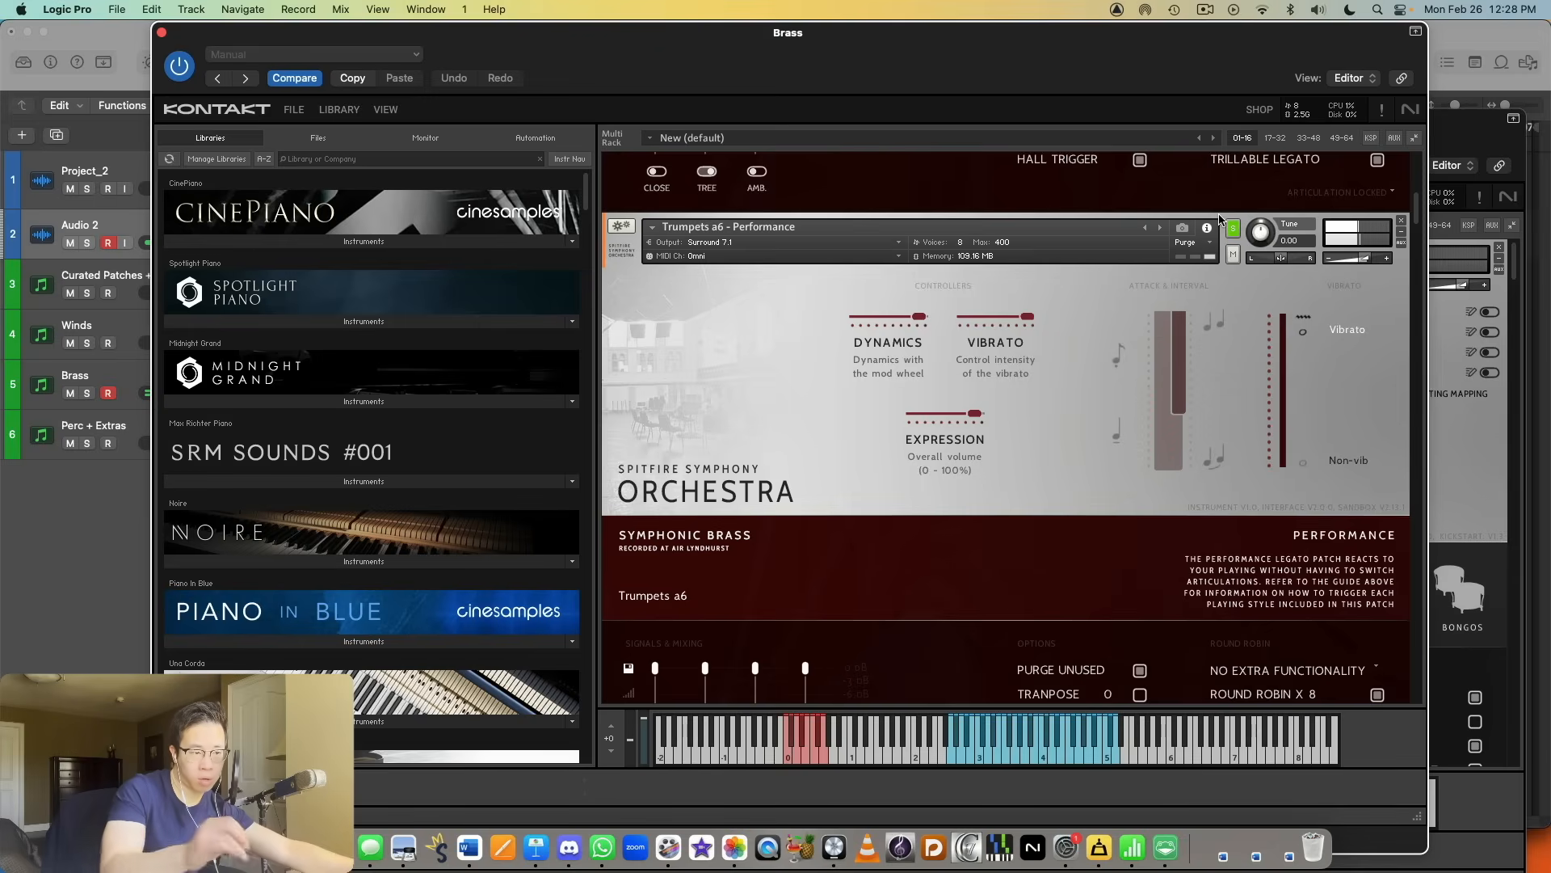
Step: Solo the Trumpet Solo - All techniques instrument and audition its Long, Long (Muted) and Staccato articulations
{"action": "scroll", "coordinate": [1158, 234], "scroll_direction": "down", "scroll_amount": 5}
{"action": "scroll", "coordinate": [1158, 234], "scroll_direction": "down", "scroll_amount": 3}
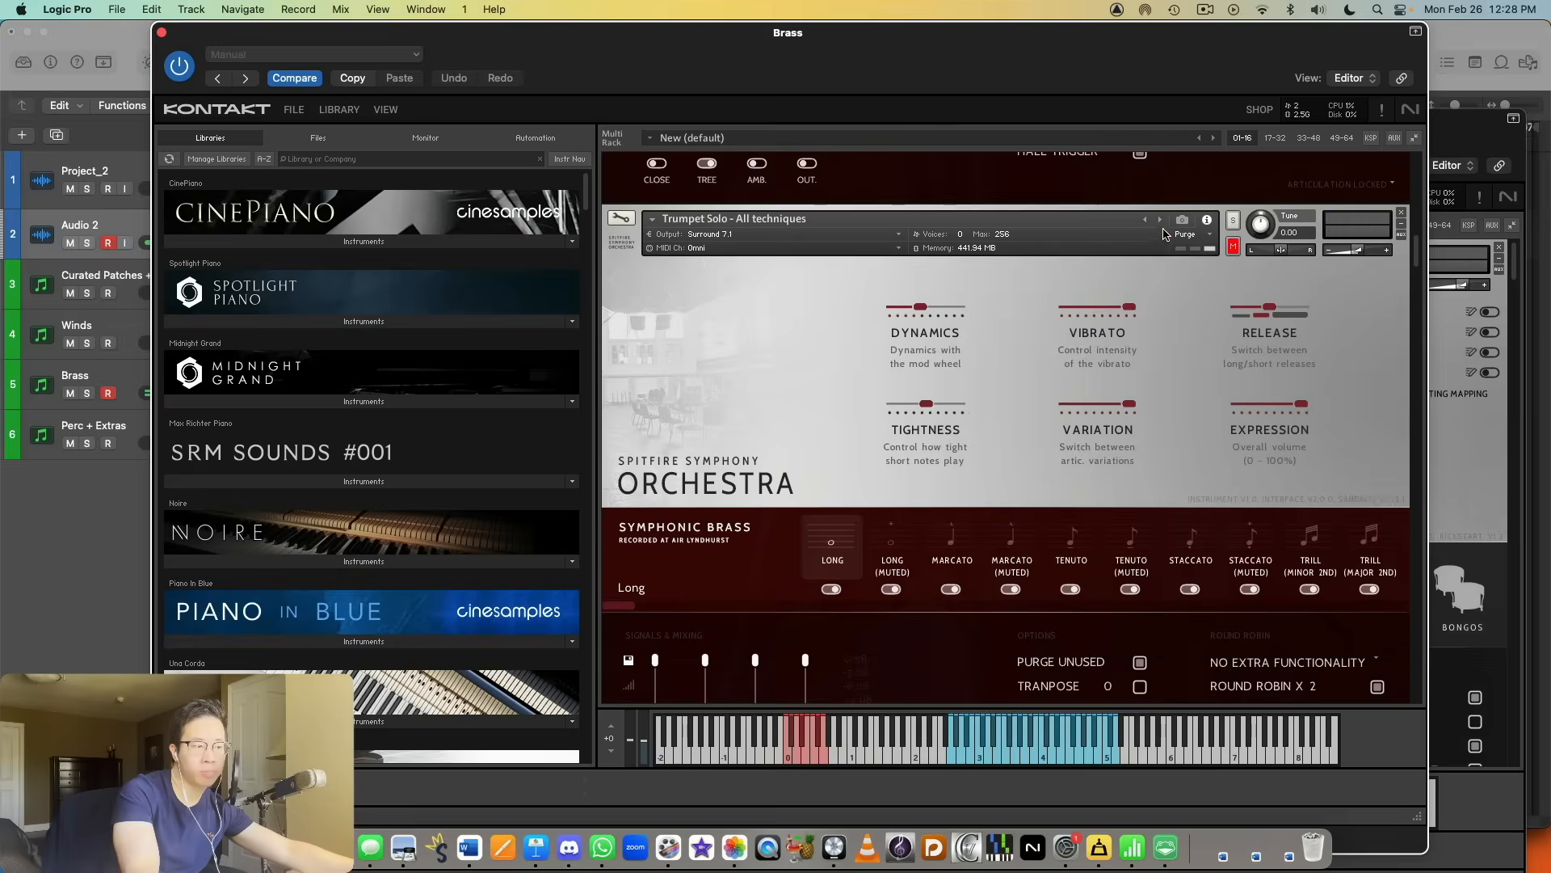
{"action": "left_click", "coordinate": [1233, 221]}
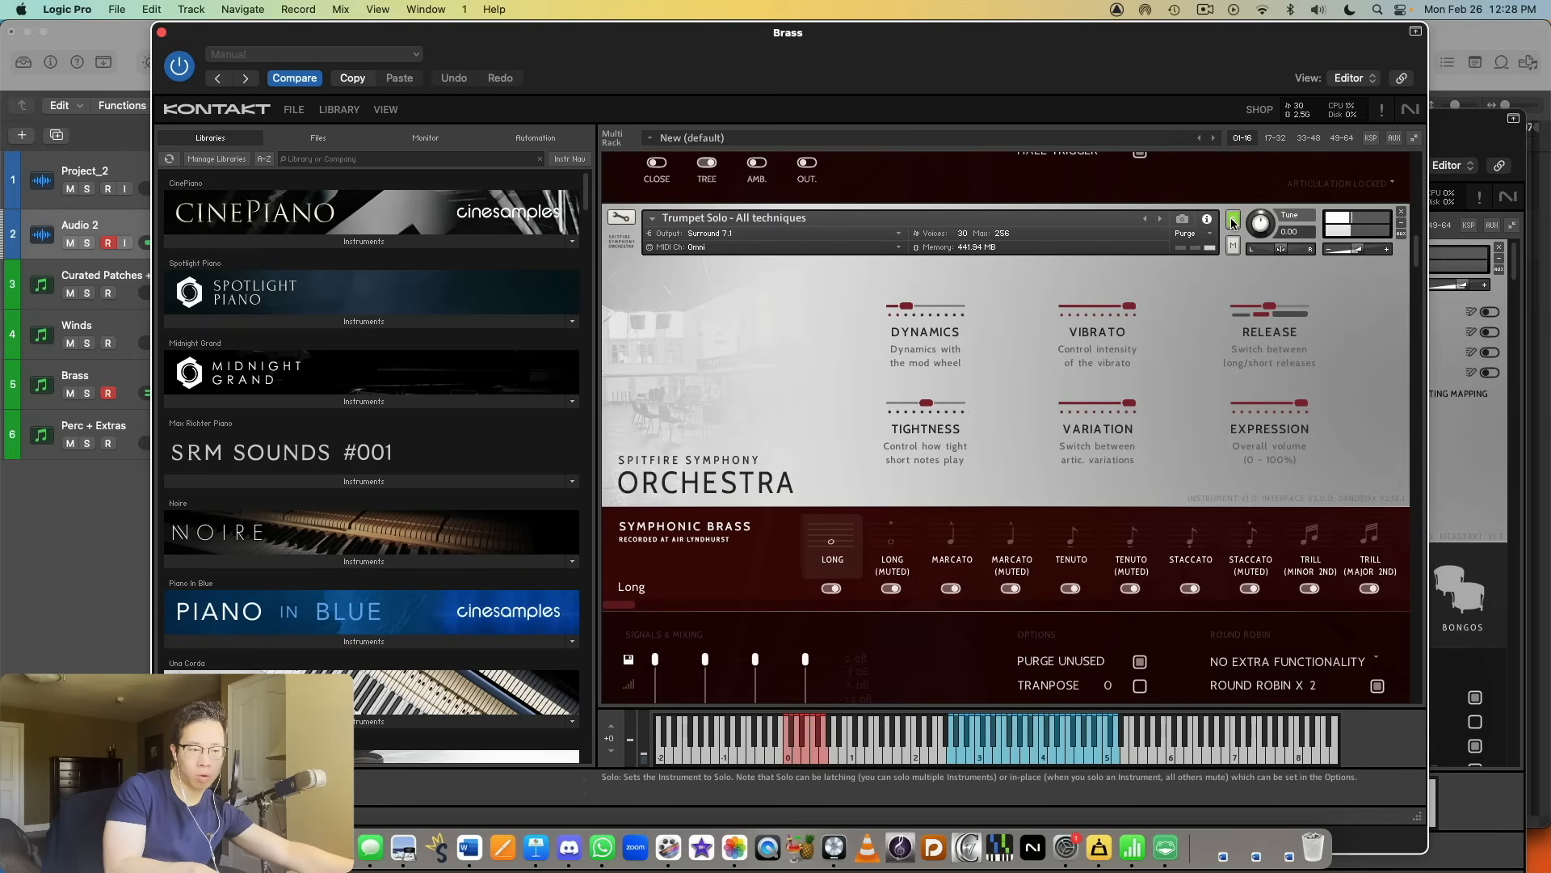
{"action": "left_click", "coordinate": [894, 545]}
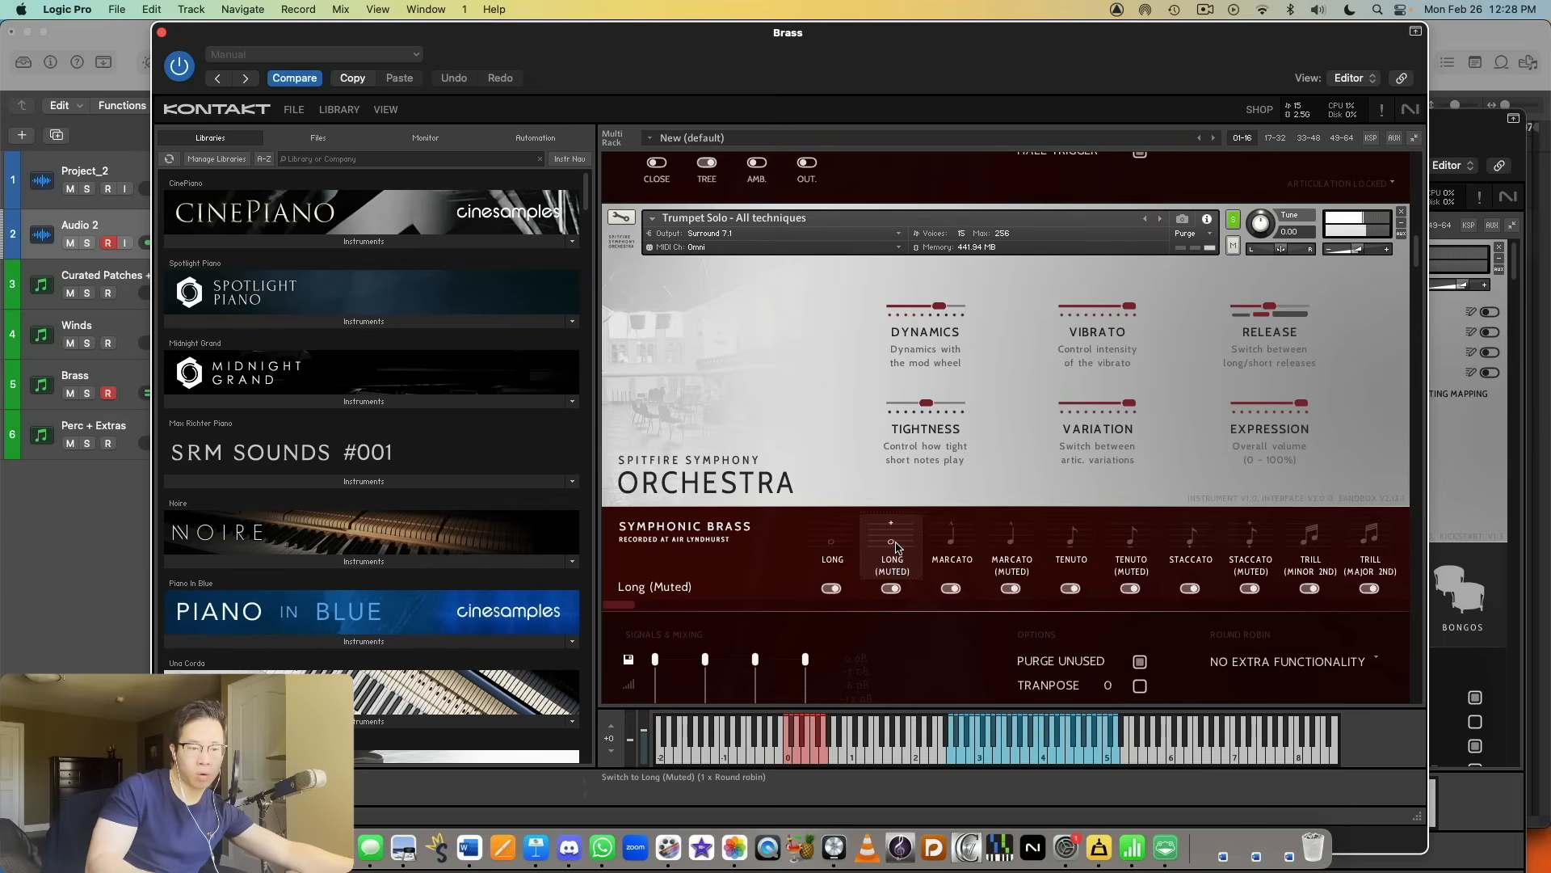
{"action": "left_click", "coordinate": [1182, 561]}
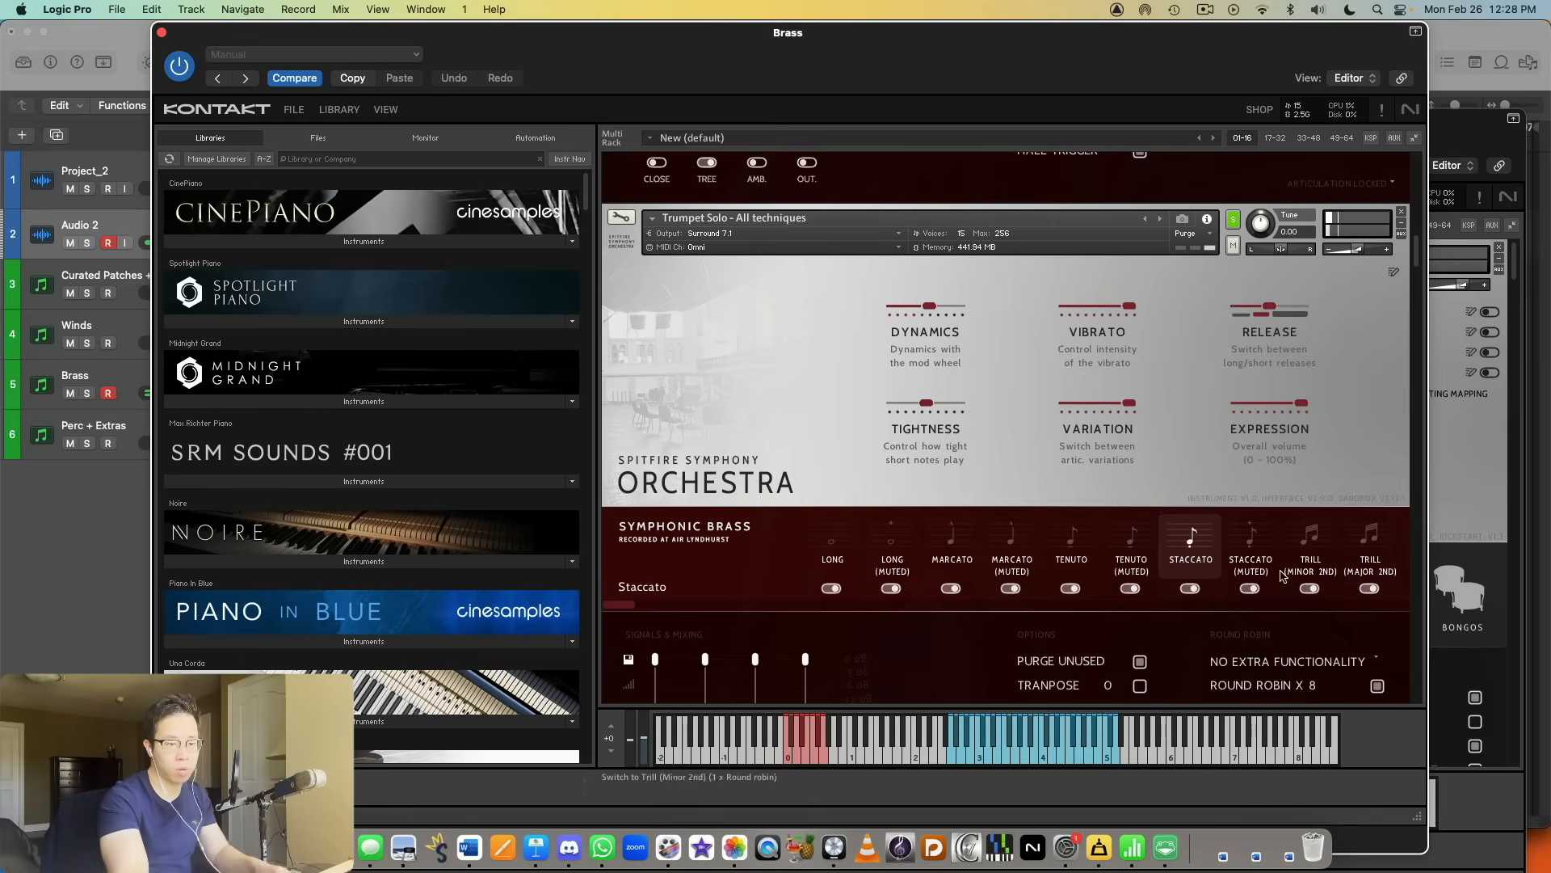
Step: Audition the solo trumpet's Long Flutter, Long Mariachi, Rip, Fall and FX Glissandi articulations
{"action": "left_click_drag", "start_coordinate": [613, 605], "coordinate": [1147, 605]}
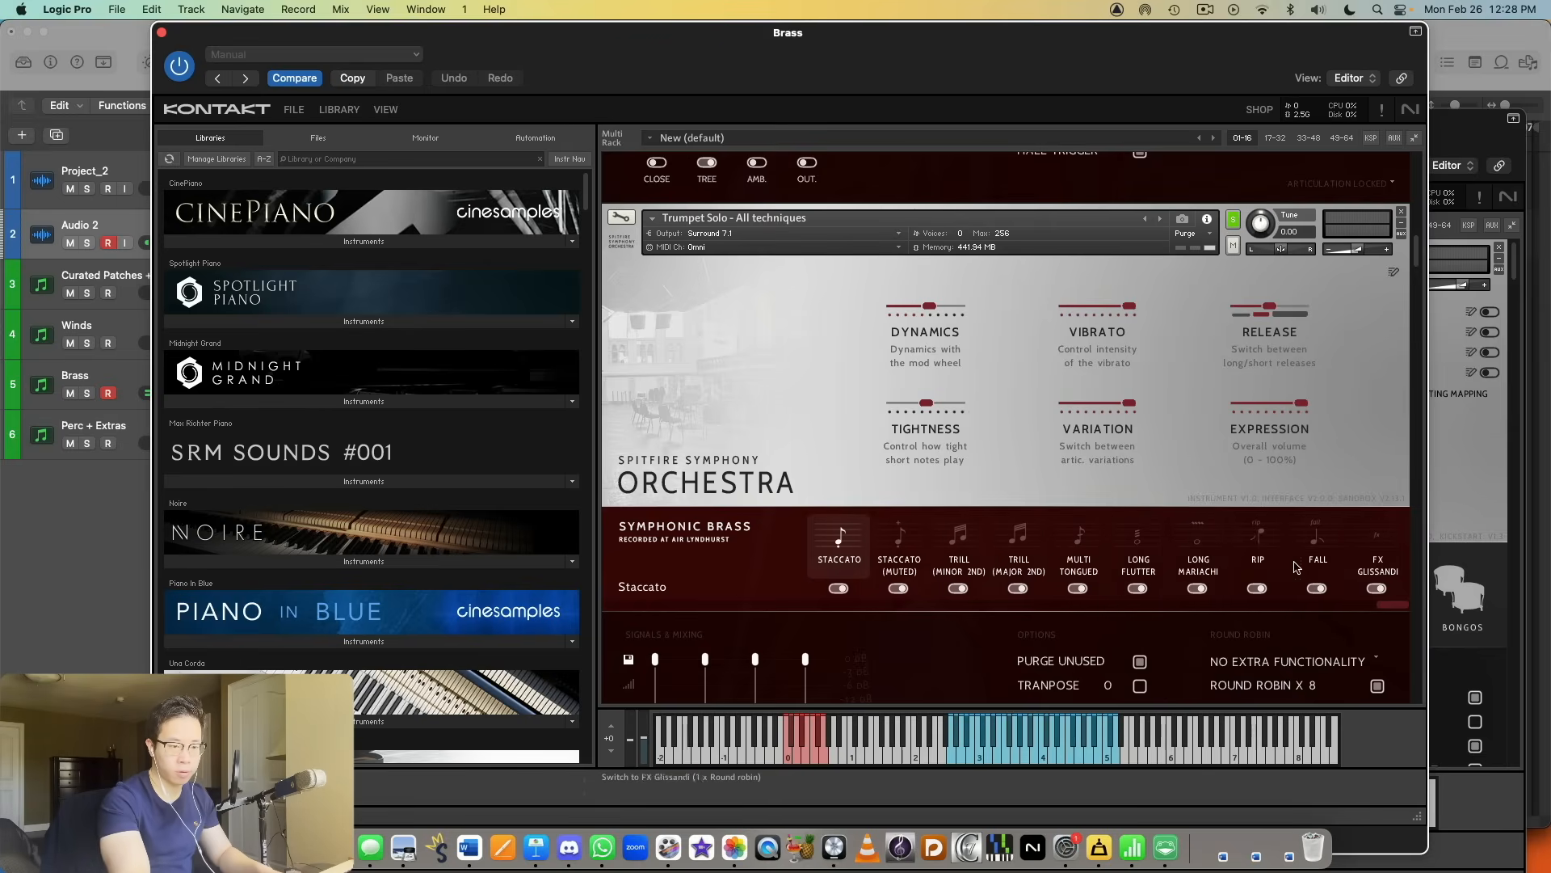
{"action": "left_click", "coordinate": [1144, 565]}
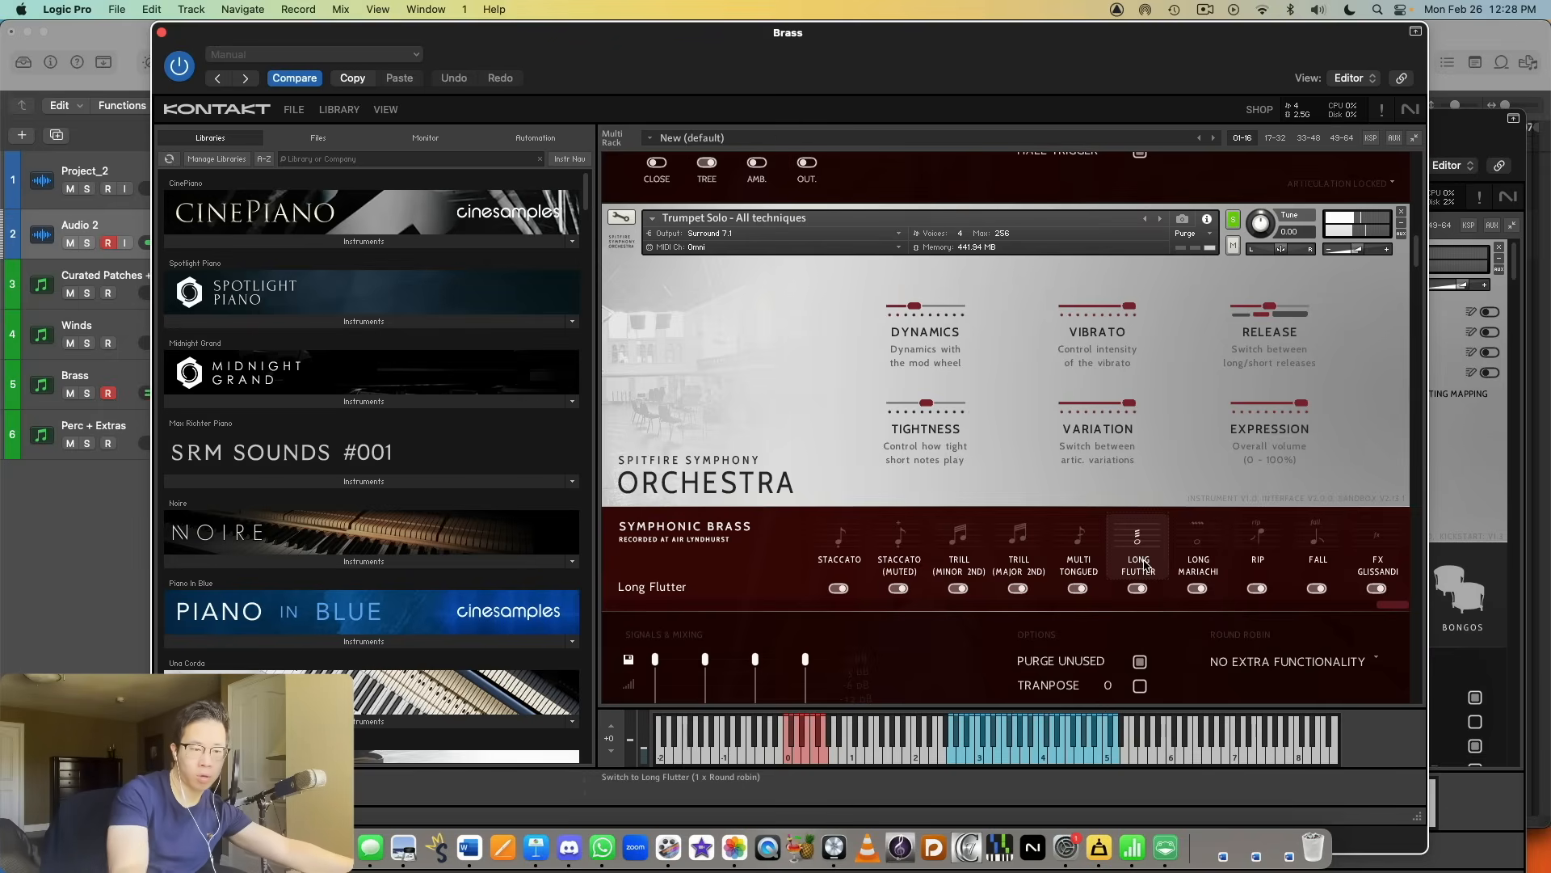
{"action": "left_click", "coordinate": [1253, 536]}
{"action": "left_click", "coordinate": [1196, 546]}
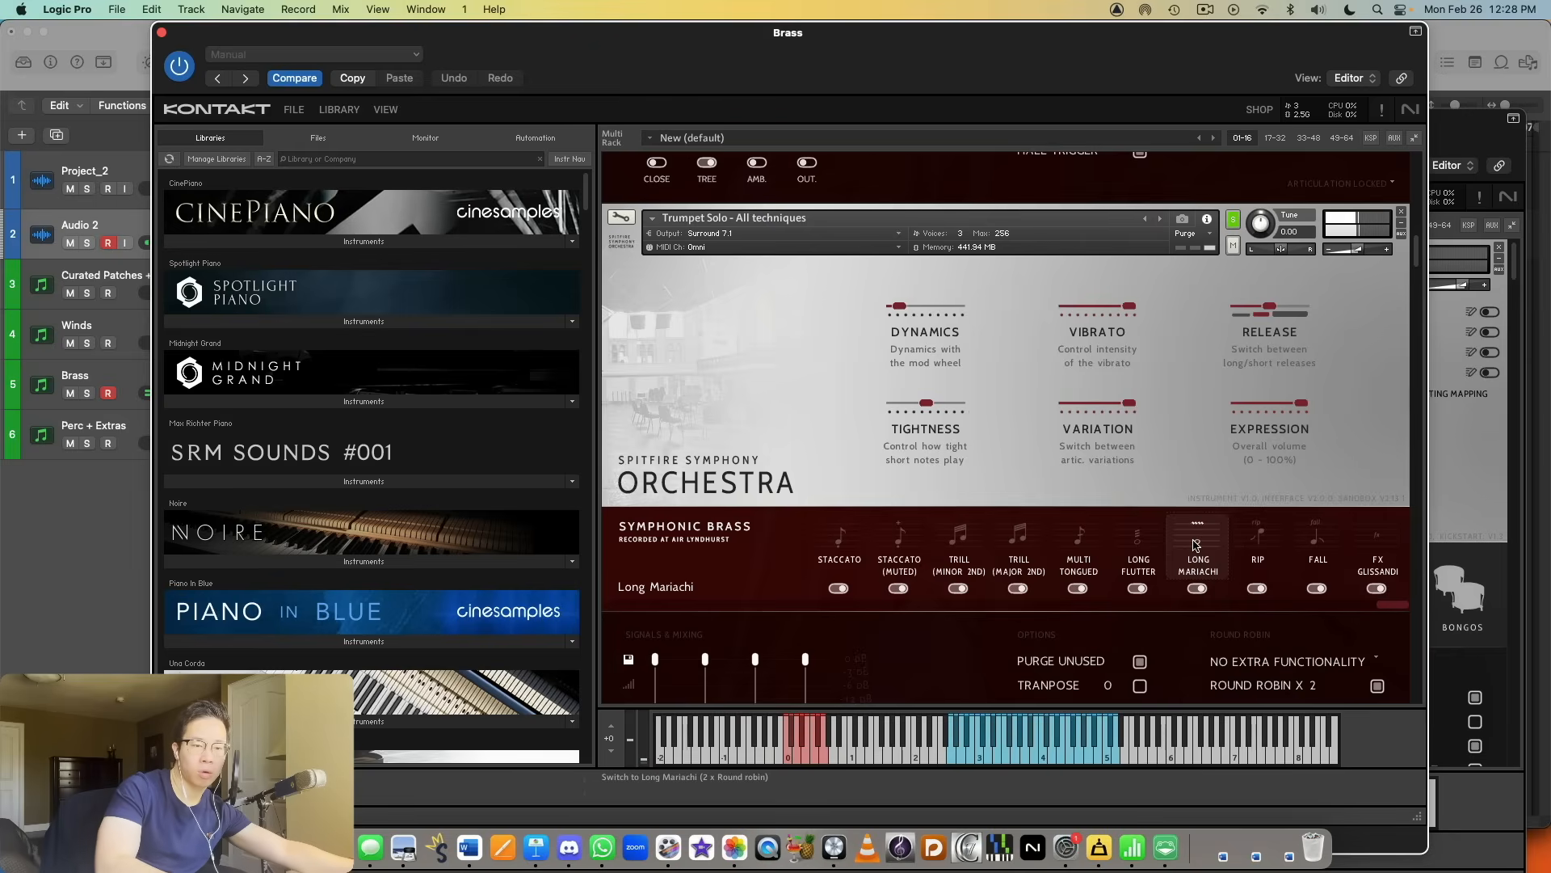
{"action": "left_click", "coordinate": [1254, 551]}
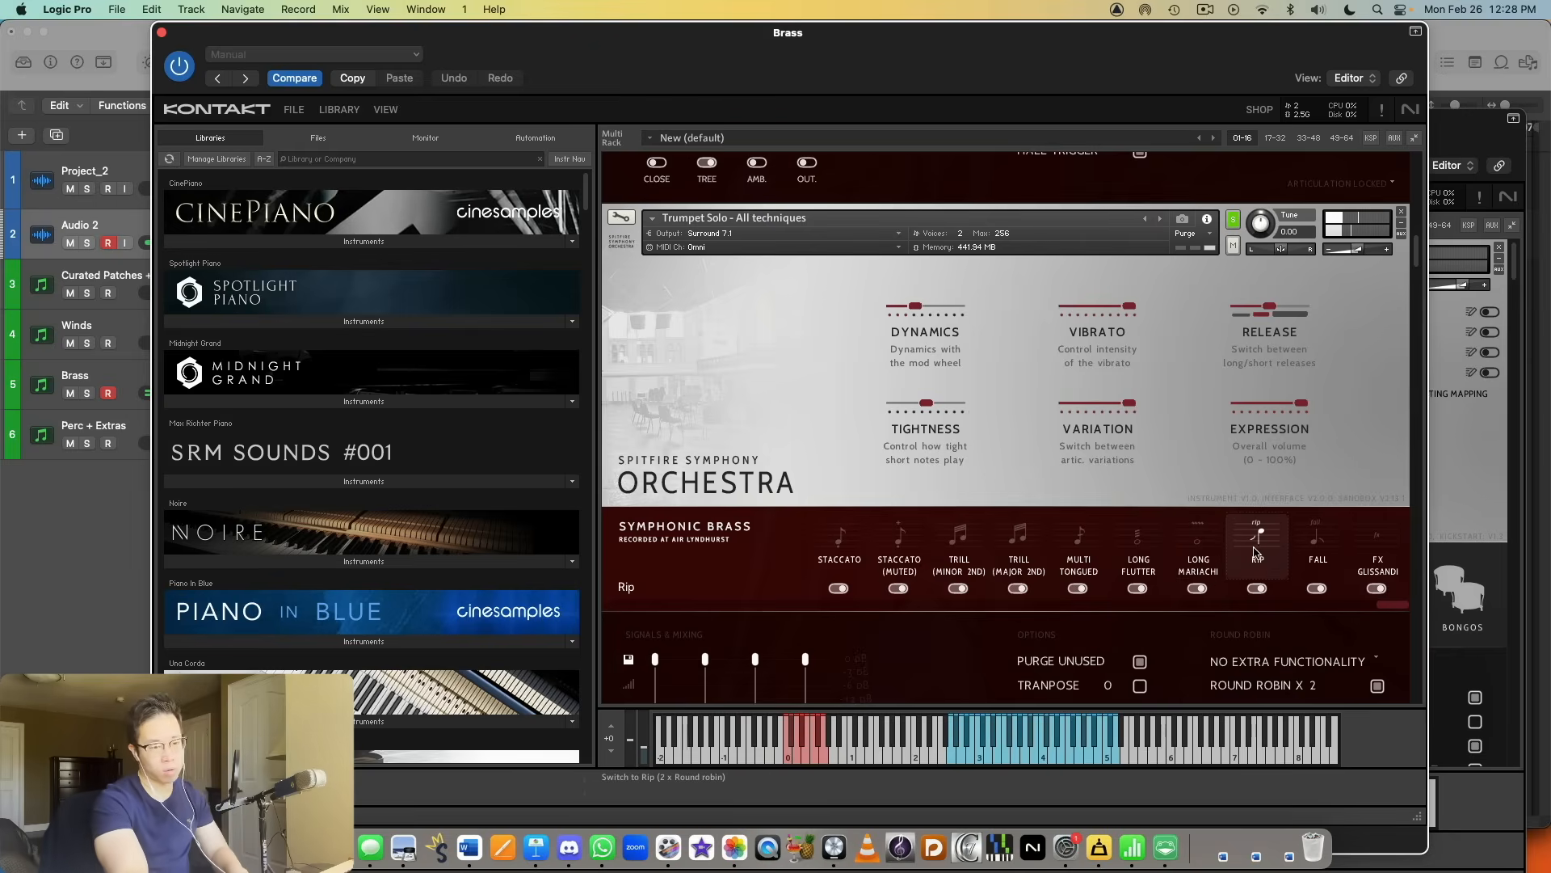
{"action": "left_click", "coordinate": [1309, 540]}
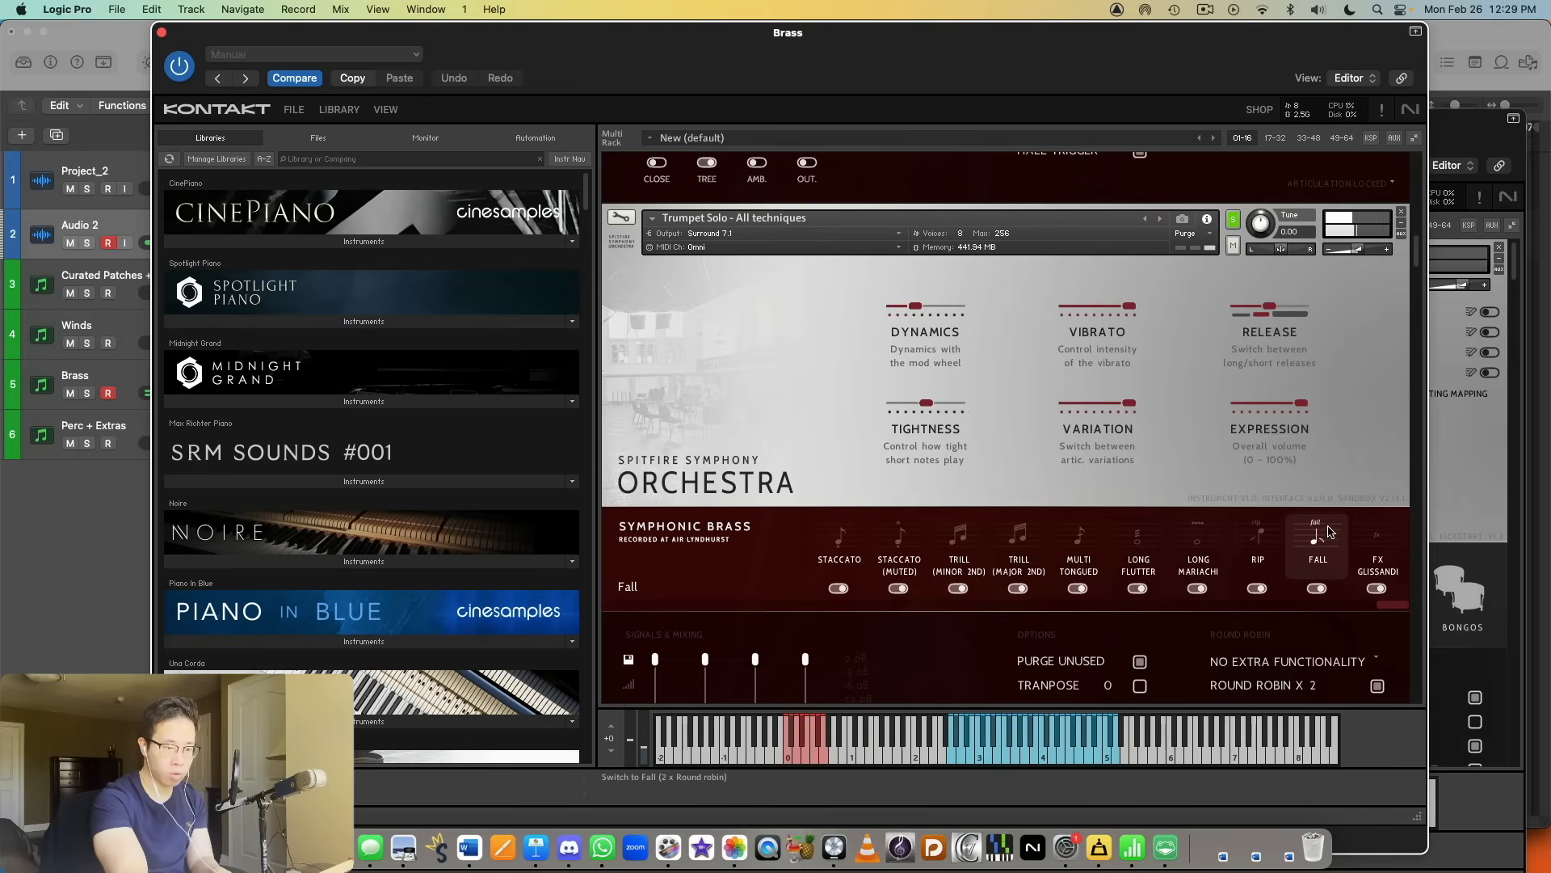
{"action": "left_click", "coordinate": [1376, 547]}
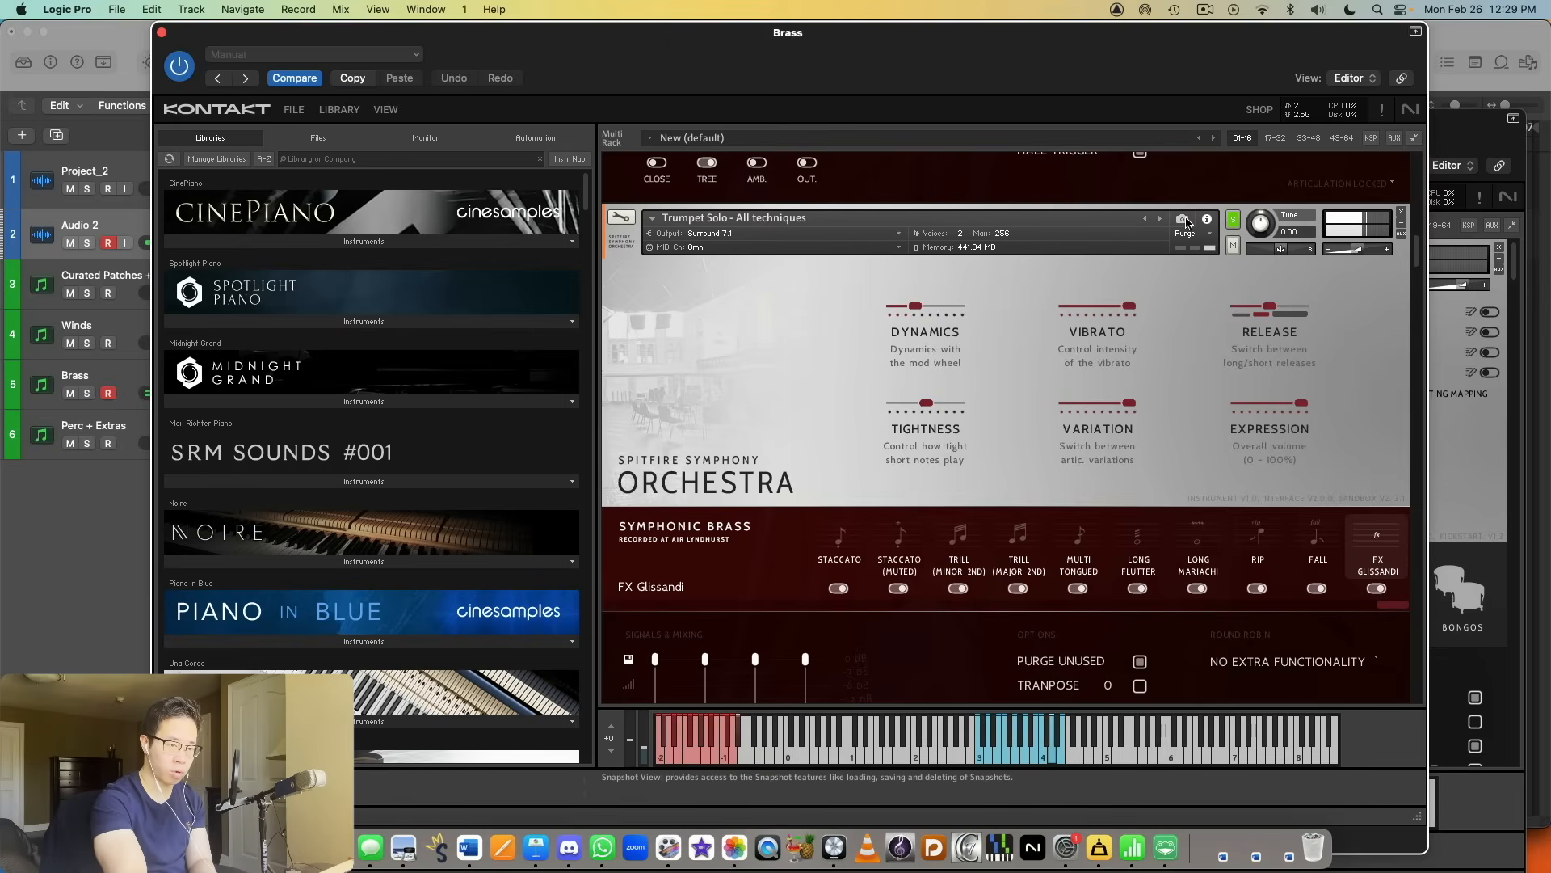
Step: Look over the neighbouring solo trumpet patches in the rack and solo the Horn Solo - Performance instrument
{"action": "scroll", "coordinate": [1387, 379], "scroll_direction": "down", "scroll_amount": 5}
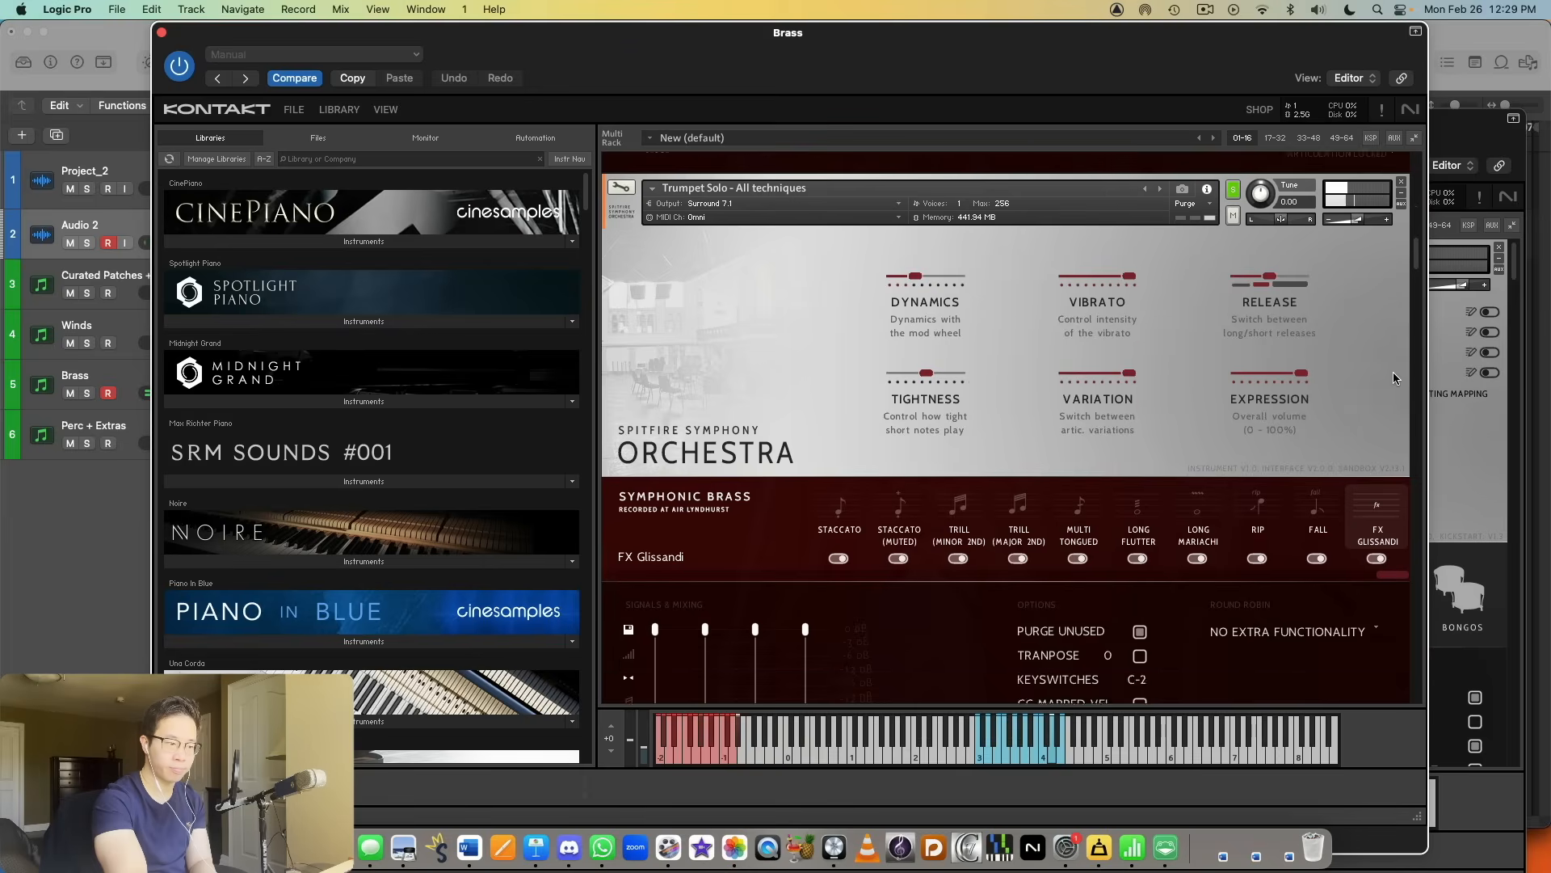
{"action": "scroll", "coordinate": [1394, 379], "scroll_direction": "up", "scroll_amount": 2}
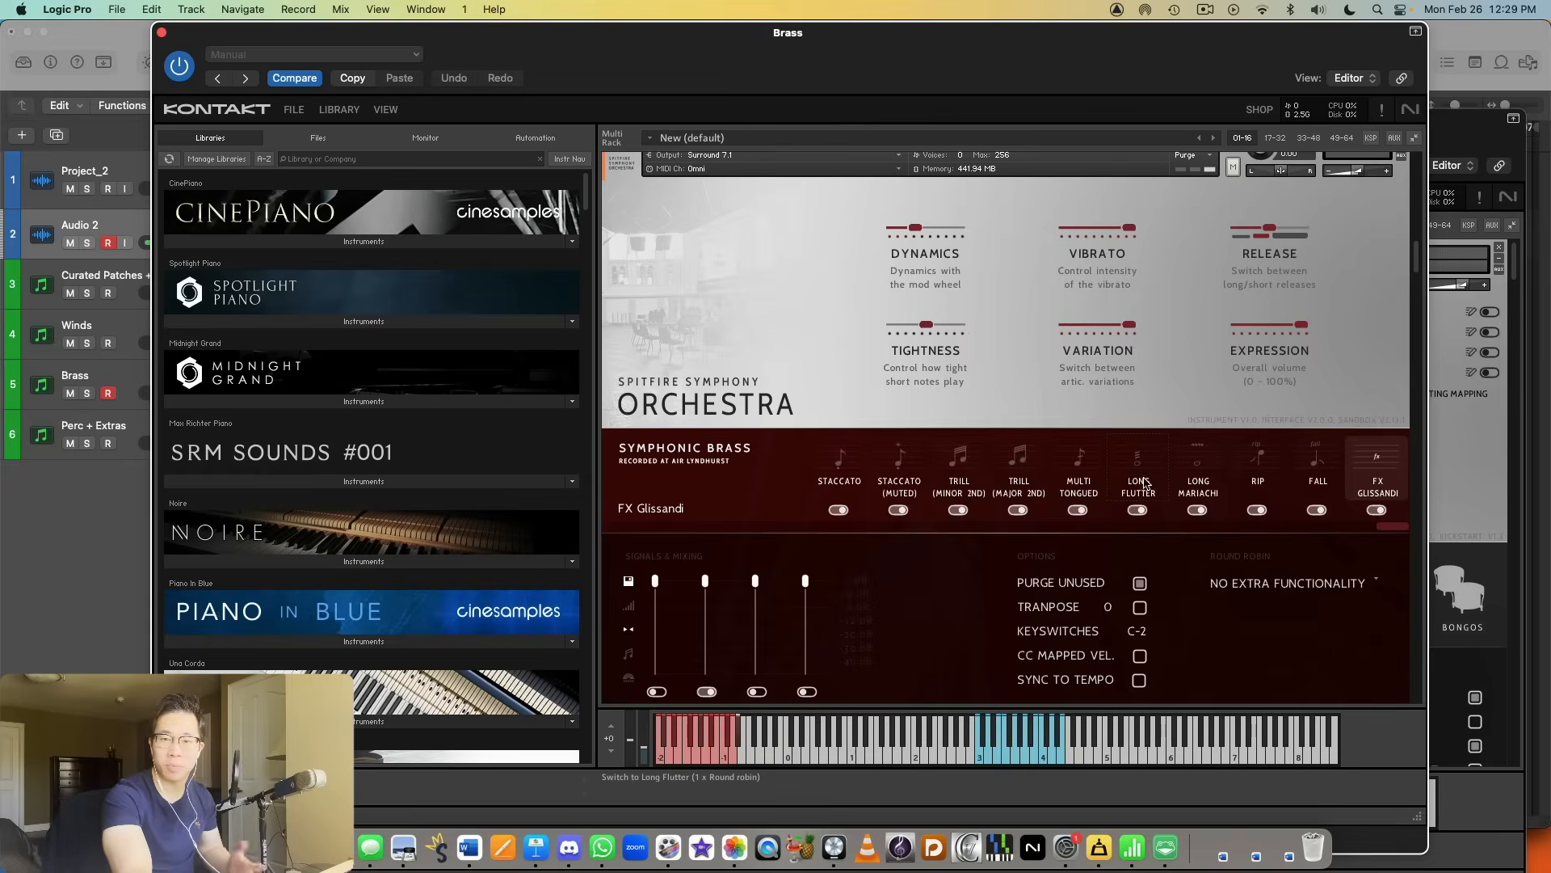
{"action": "scroll", "coordinate": [1234, 521], "scroll_direction": "down", "scroll_amount": 8}
{"action": "scroll", "coordinate": [1240, 521], "scroll_direction": "down", "scroll_amount": 10}
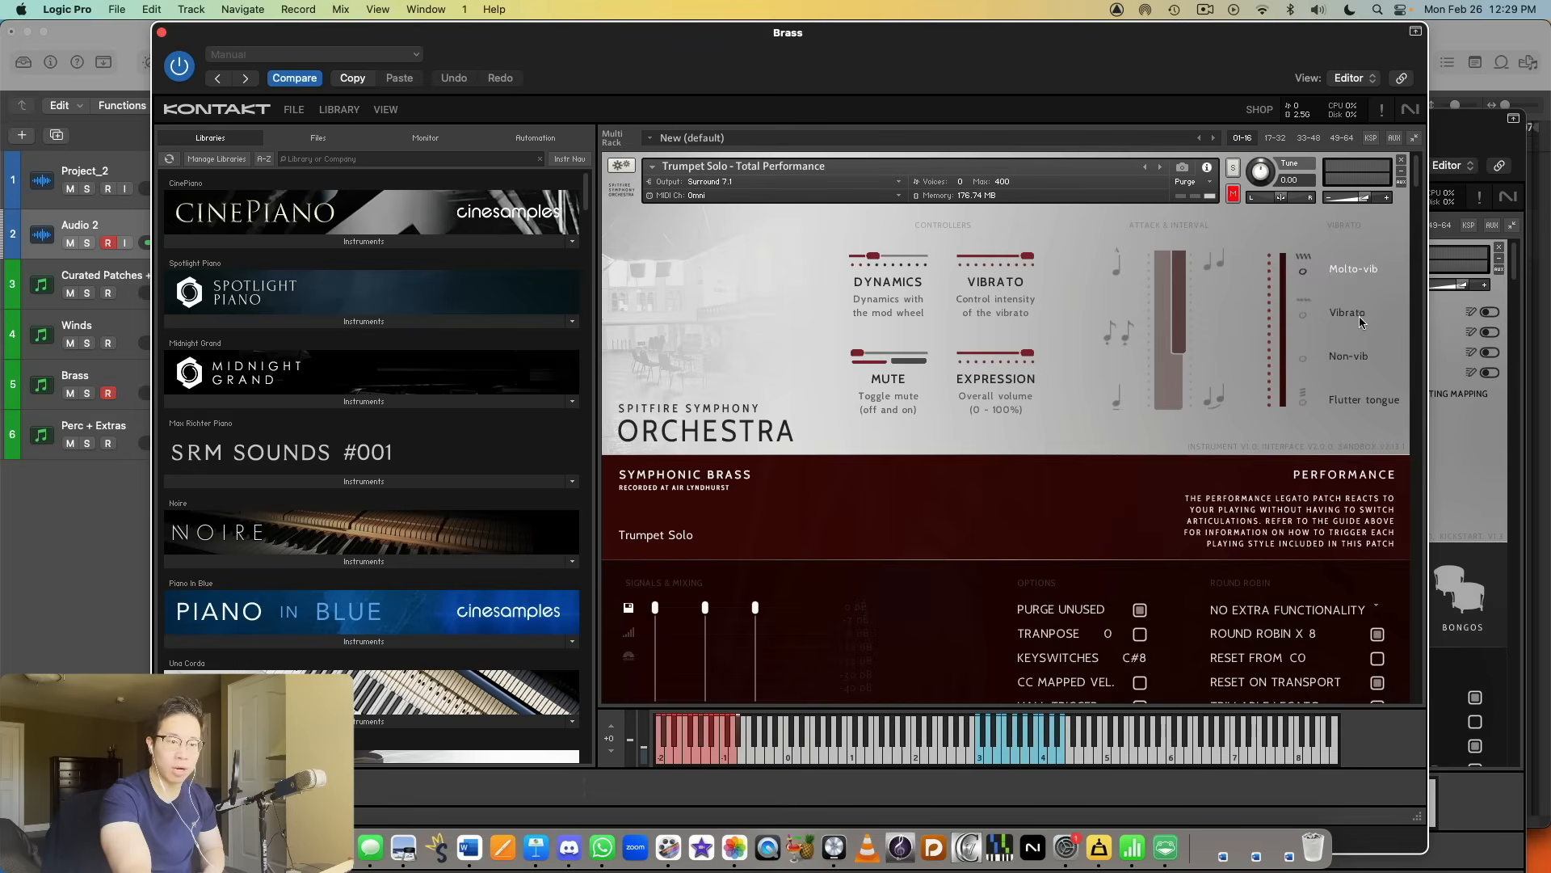
{"action": "scroll", "coordinate": [1357, 326], "scroll_direction": "down", "scroll_amount": 15}
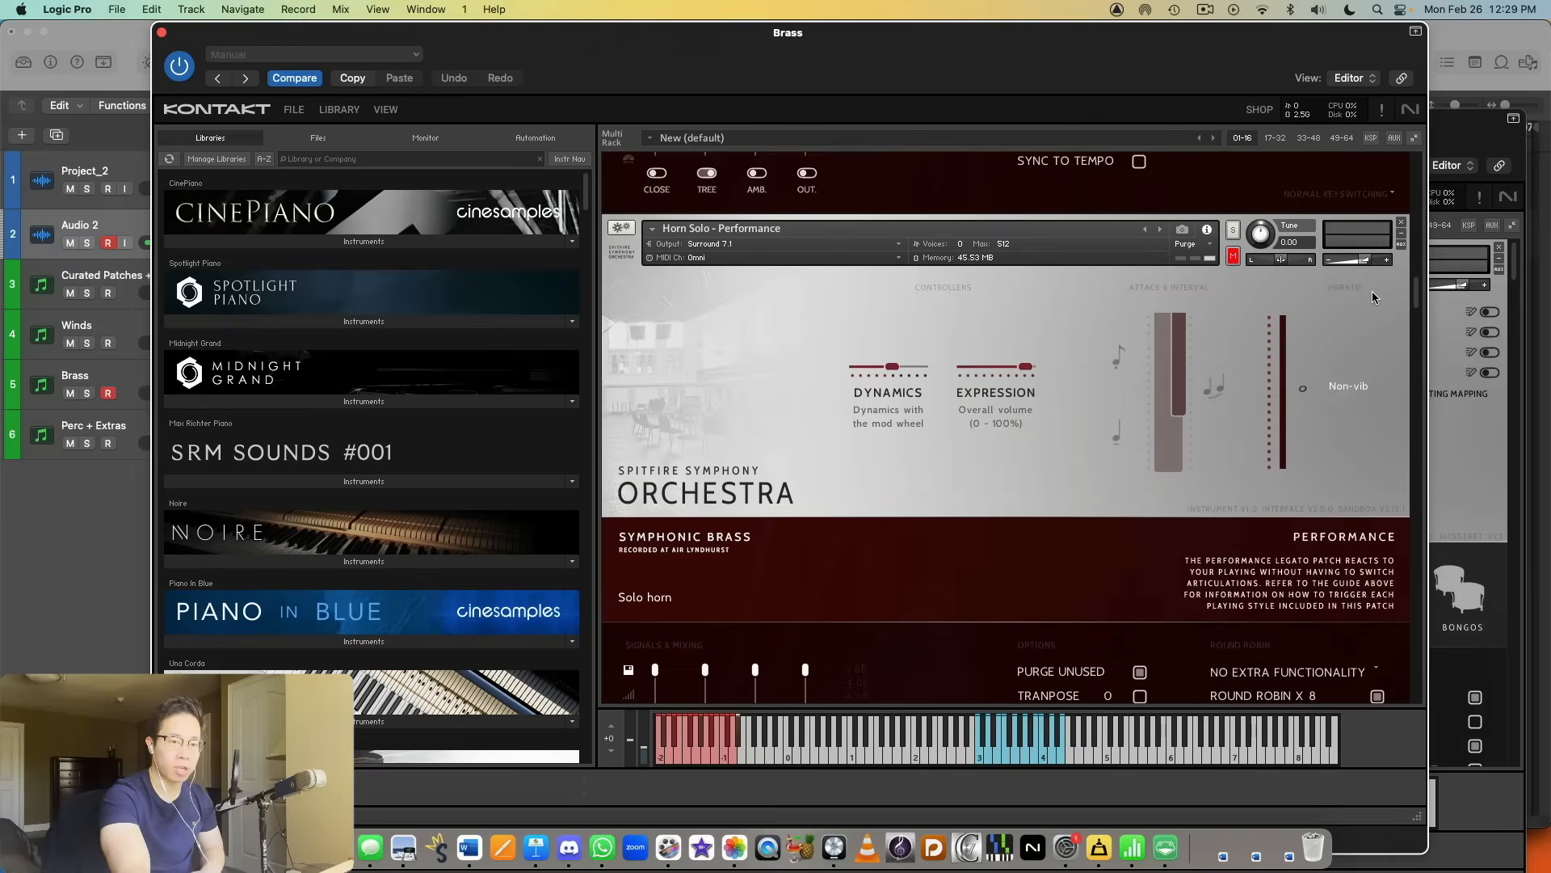
{"action": "scroll", "coordinate": [1376, 300], "scroll_direction": "up", "scroll_amount": 8}
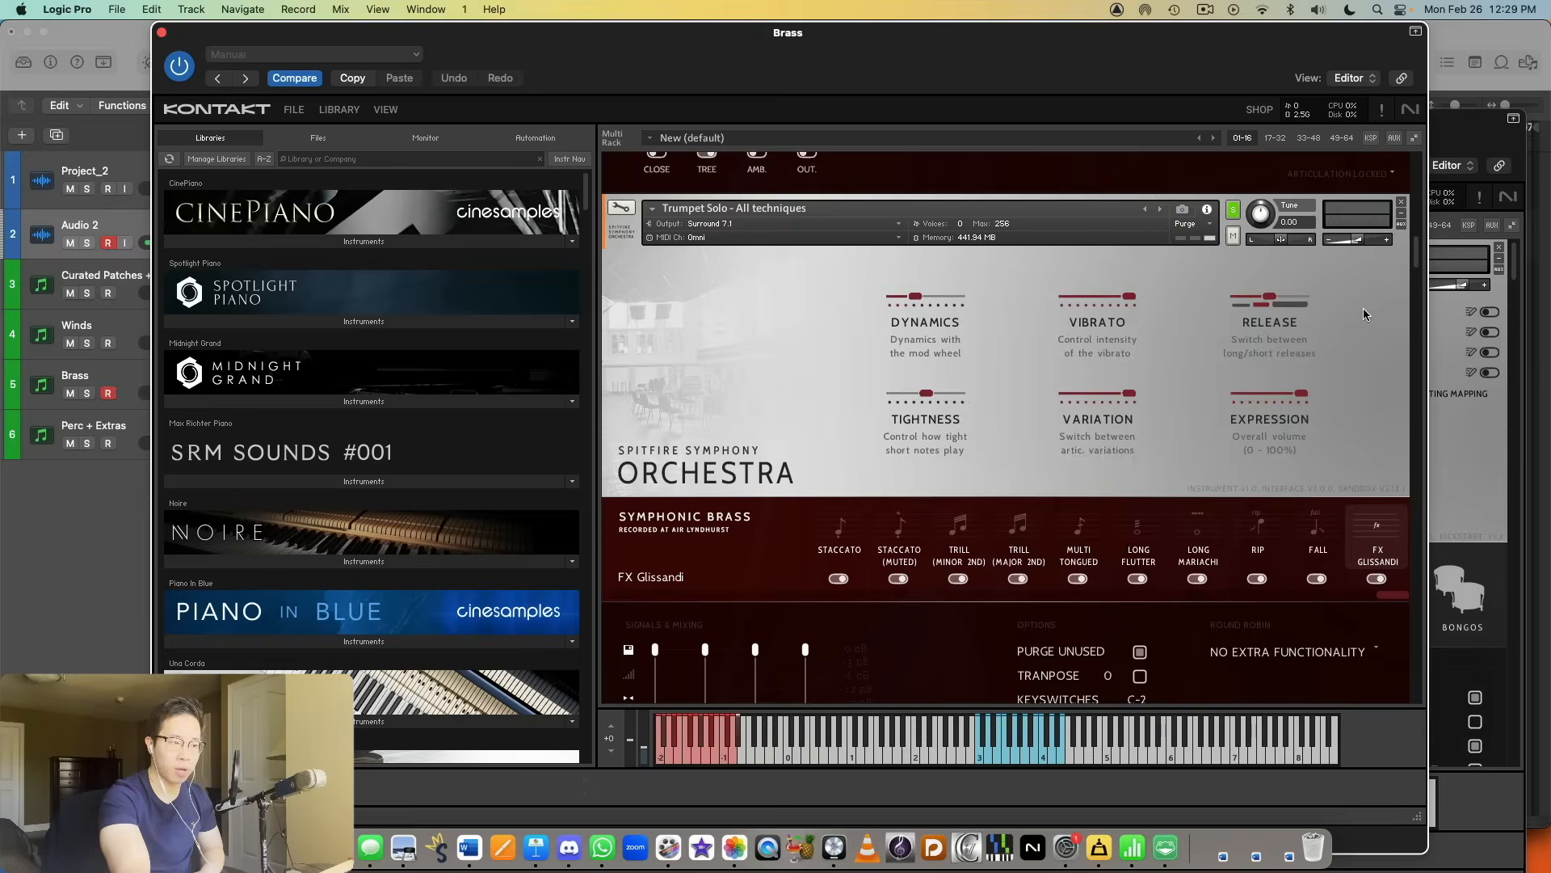
{"action": "scroll", "coordinate": [1364, 314], "scroll_direction": "down", "scroll_amount": 12}
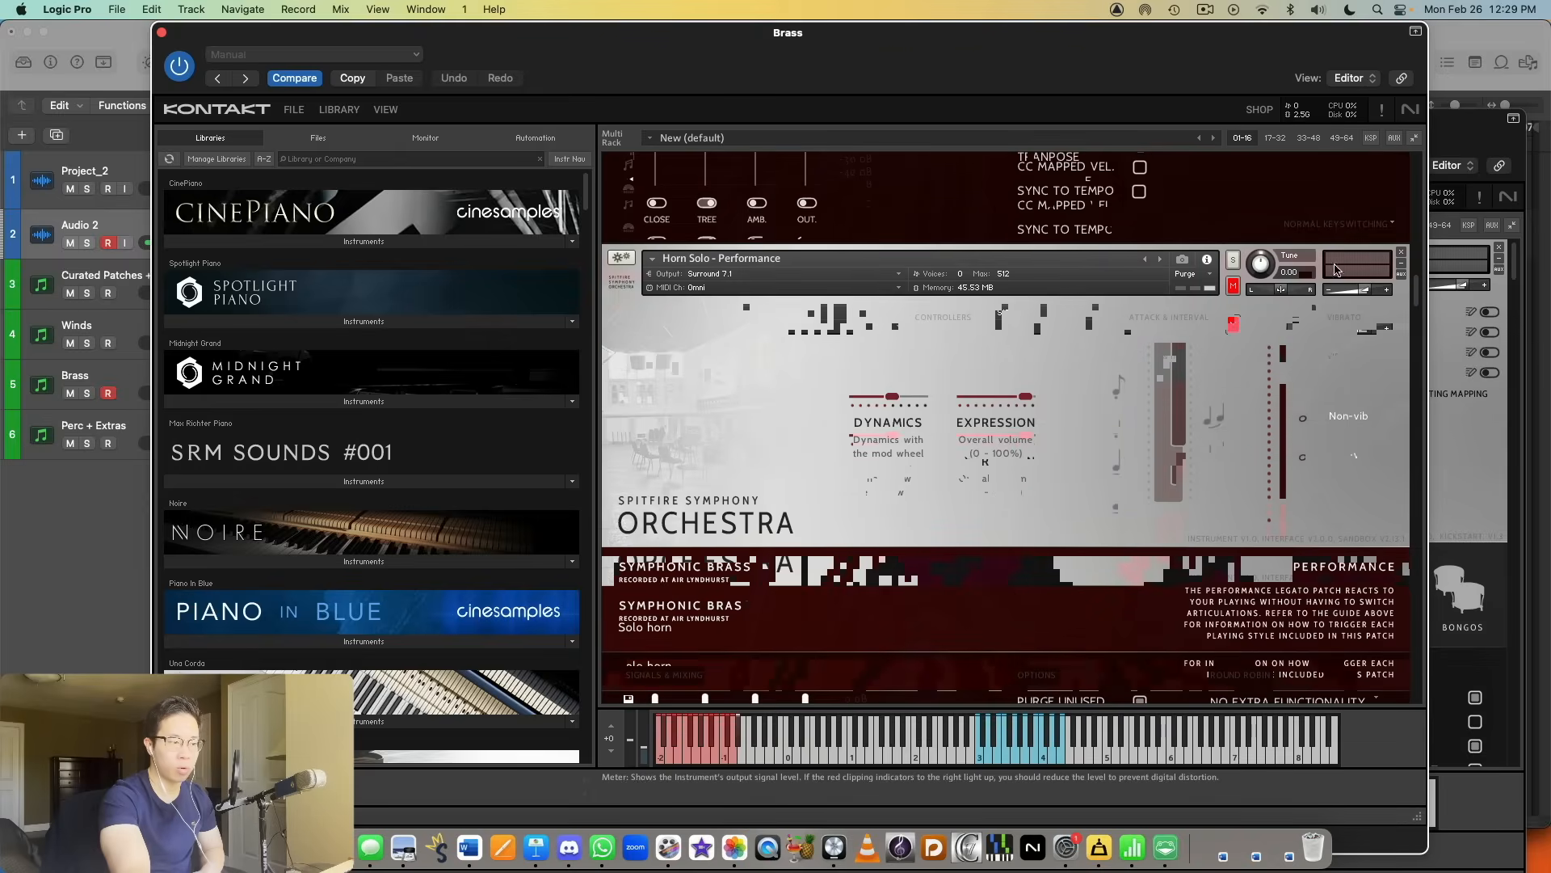
{"action": "left_click", "coordinate": [1233, 259]}
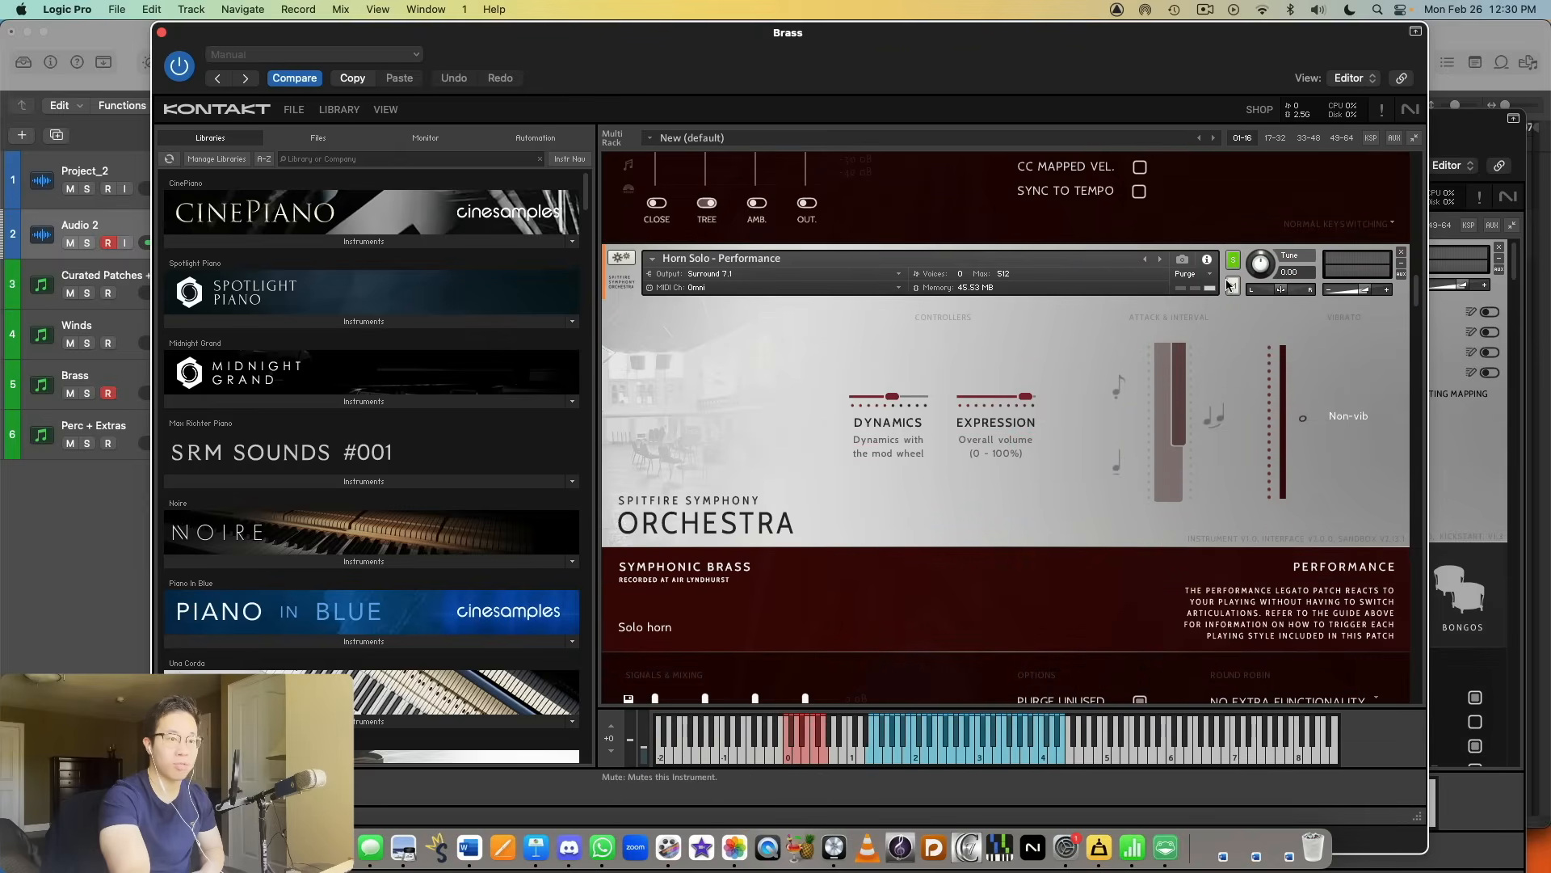
{"action": "scroll", "coordinate": [1228, 285], "scroll_direction": "down", "scroll_amount": 5}
{"action": "scroll", "coordinate": [1230, 242], "scroll_direction": "up", "scroll_amount": 4}
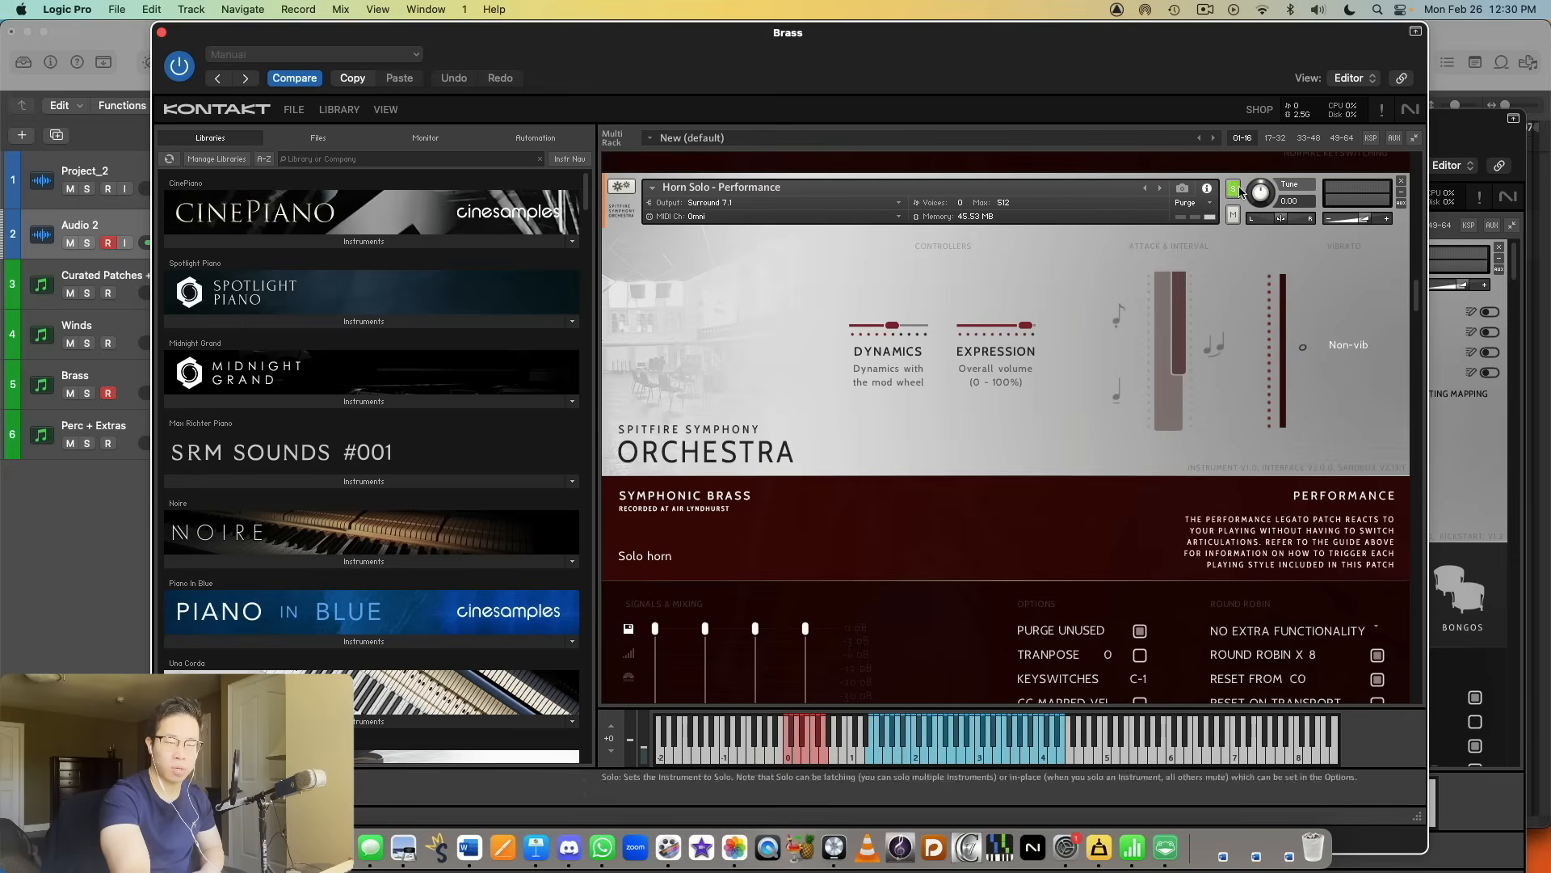
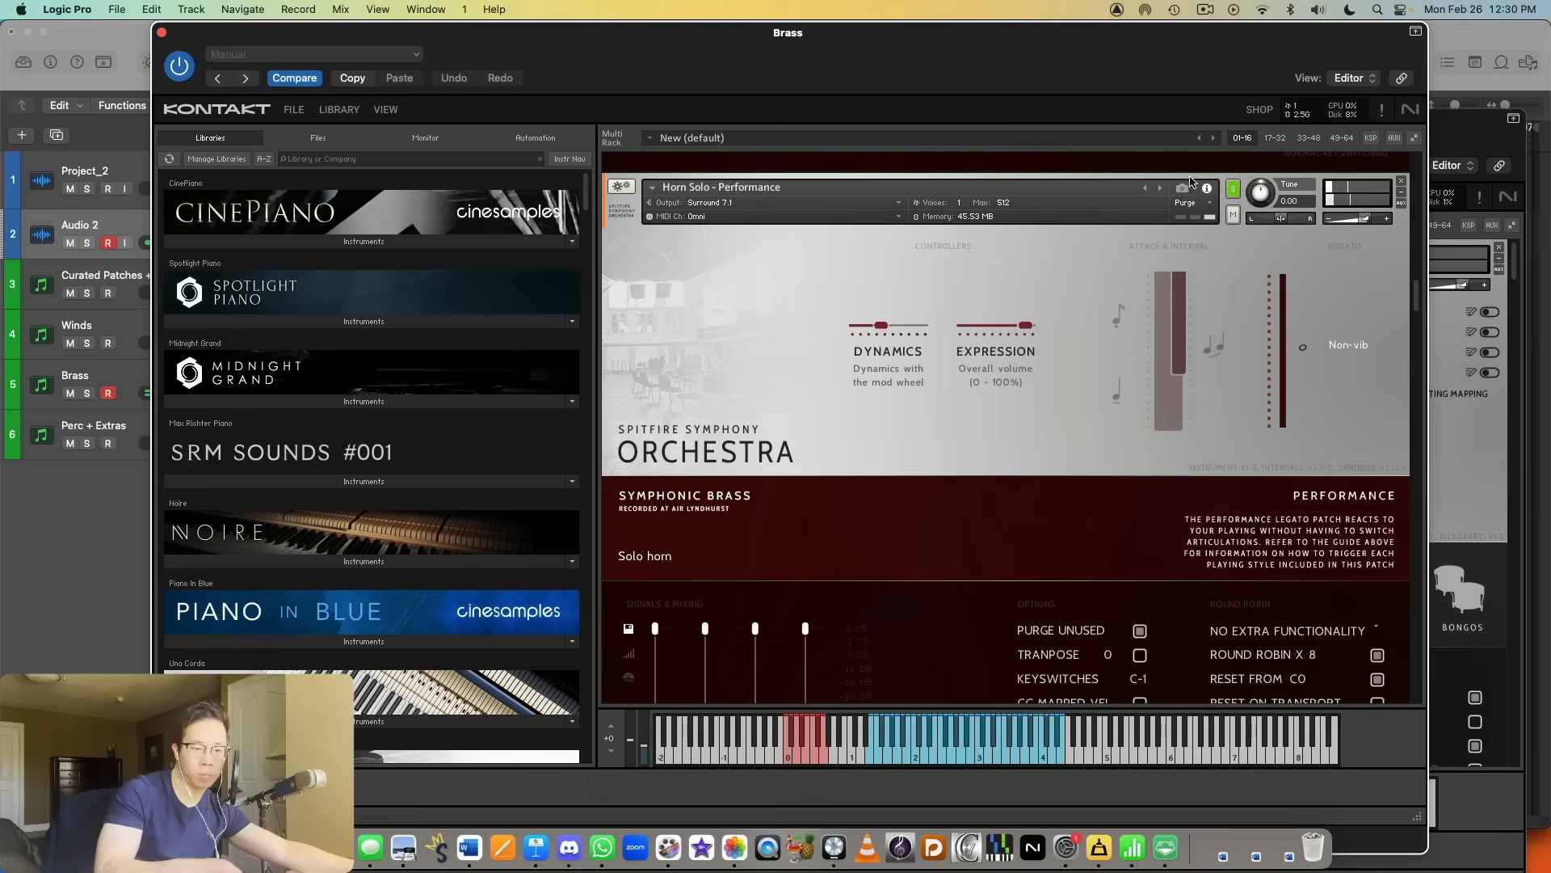
Step: Solo the Horns a6 - Performance instrument to audition it and lower its volume slightly
{"action": "scroll", "coordinate": [1085, 330], "scroll_direction": "down", "scroll_amount": 5}
{"action": "scroll", "coordinate": [1085, 331], "scroll_direction": "down", "scroll_amount": 4}
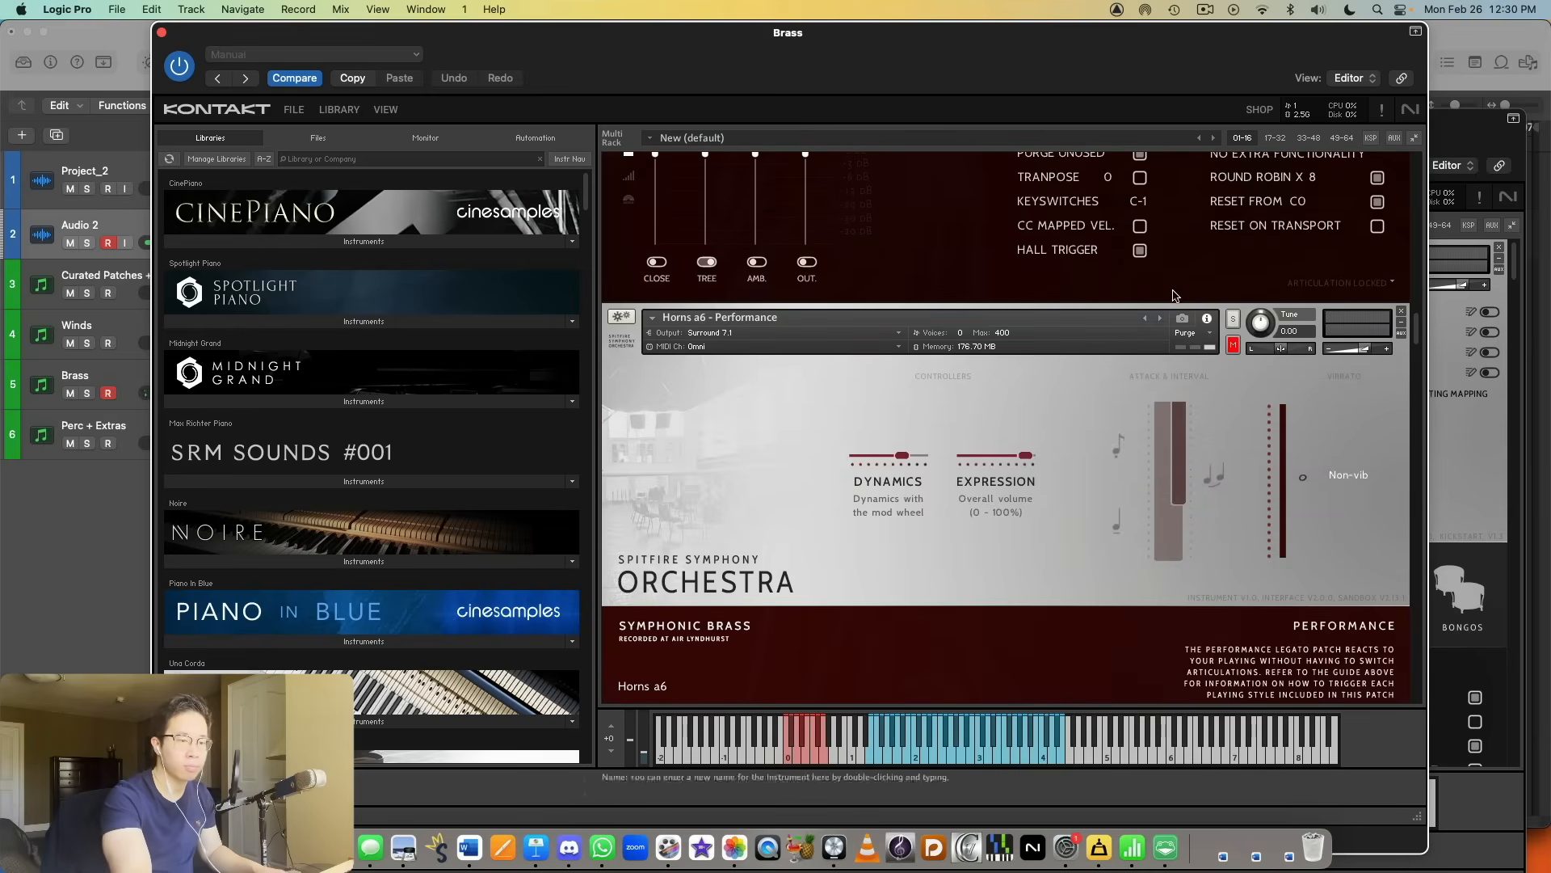
{"action": "left_click", "coordinate": [1231, 319]}
{"action": "scroll", "coordinate": [1220, 315], "scroll_direction": "down", "scroll_amount": 2}
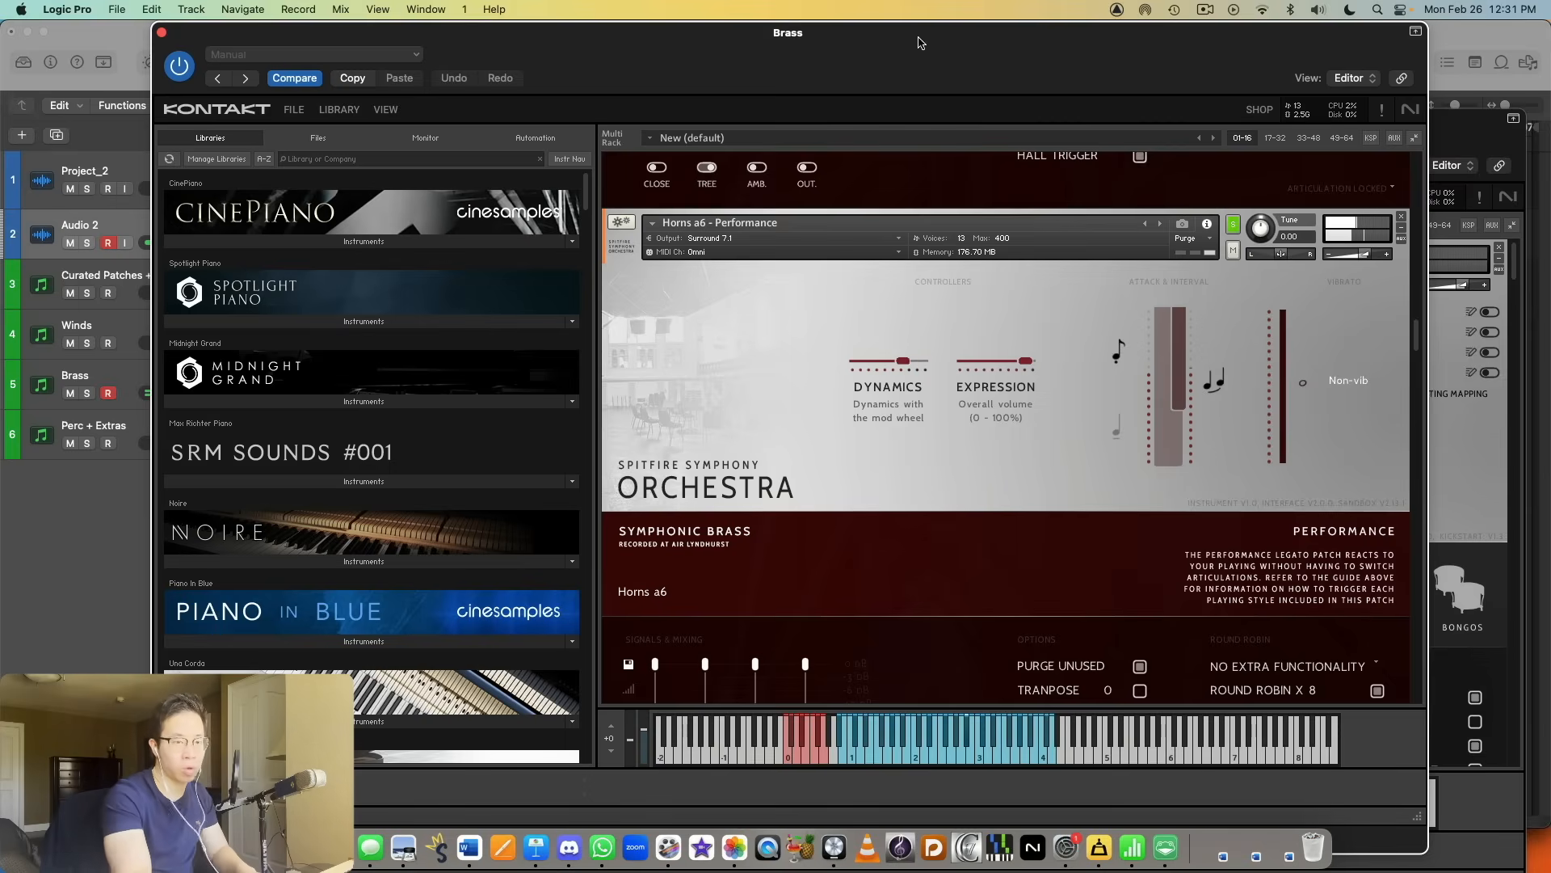
{"action": "left_click_drag", "start_coordinate": [1372, 253], "coordinate": [1363, 258]}
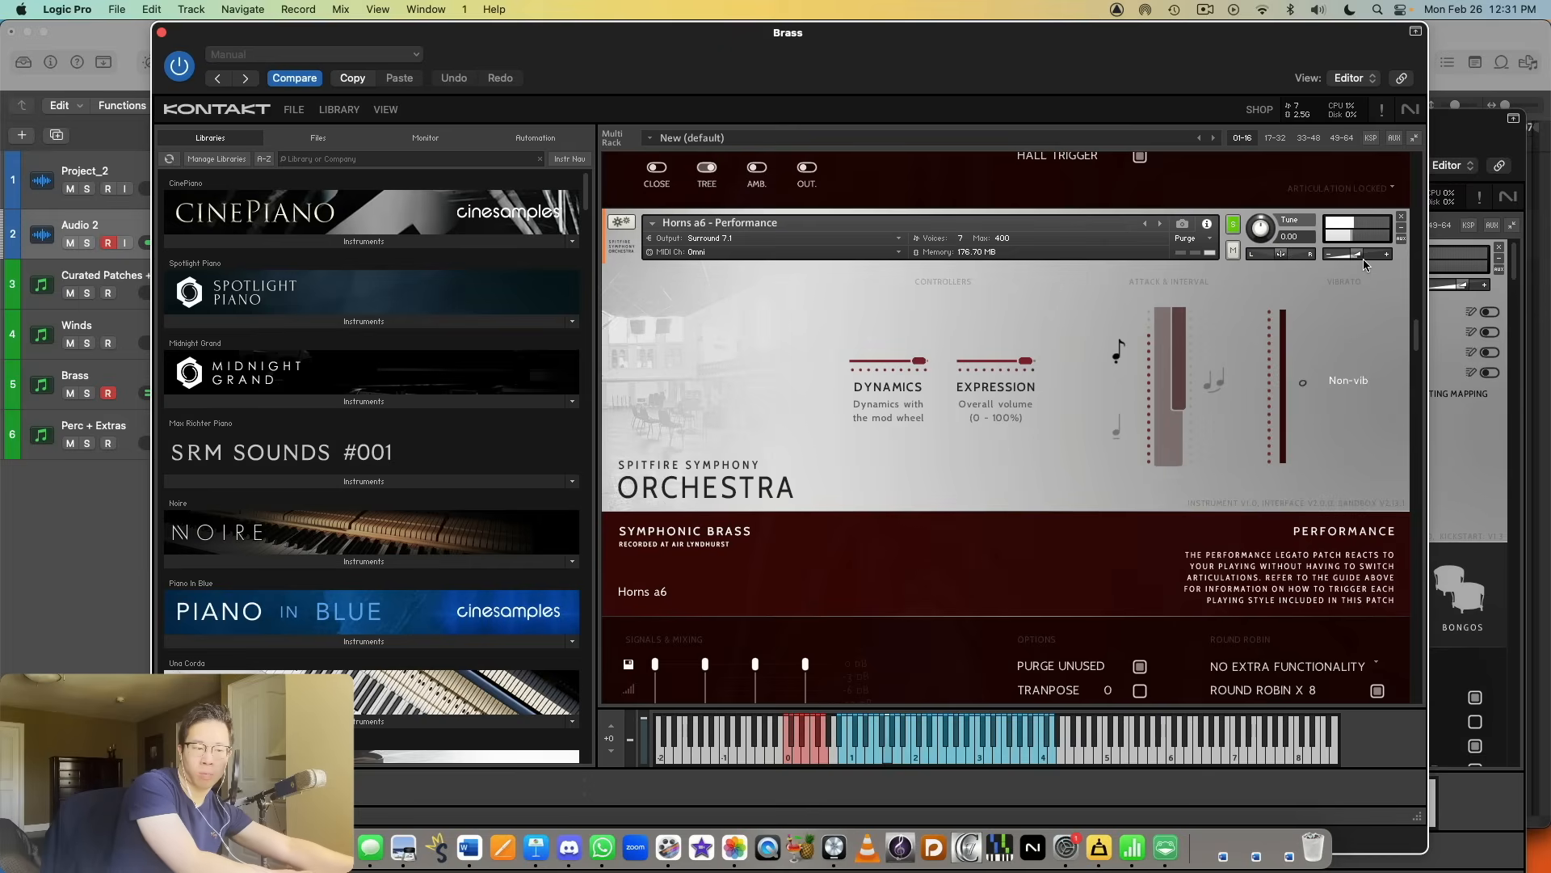
Step: Solo the Tenor Trombone Solo - All techniques instrument in the rack
{"action": "scroll", "coordinate": [1363, 259], "scroll_direction": "down", "scroll_amount": 5}
{"action": "scroll", "coordinate": [1341, 267], "scroll_direction": "down", "scroll_amount": 5}
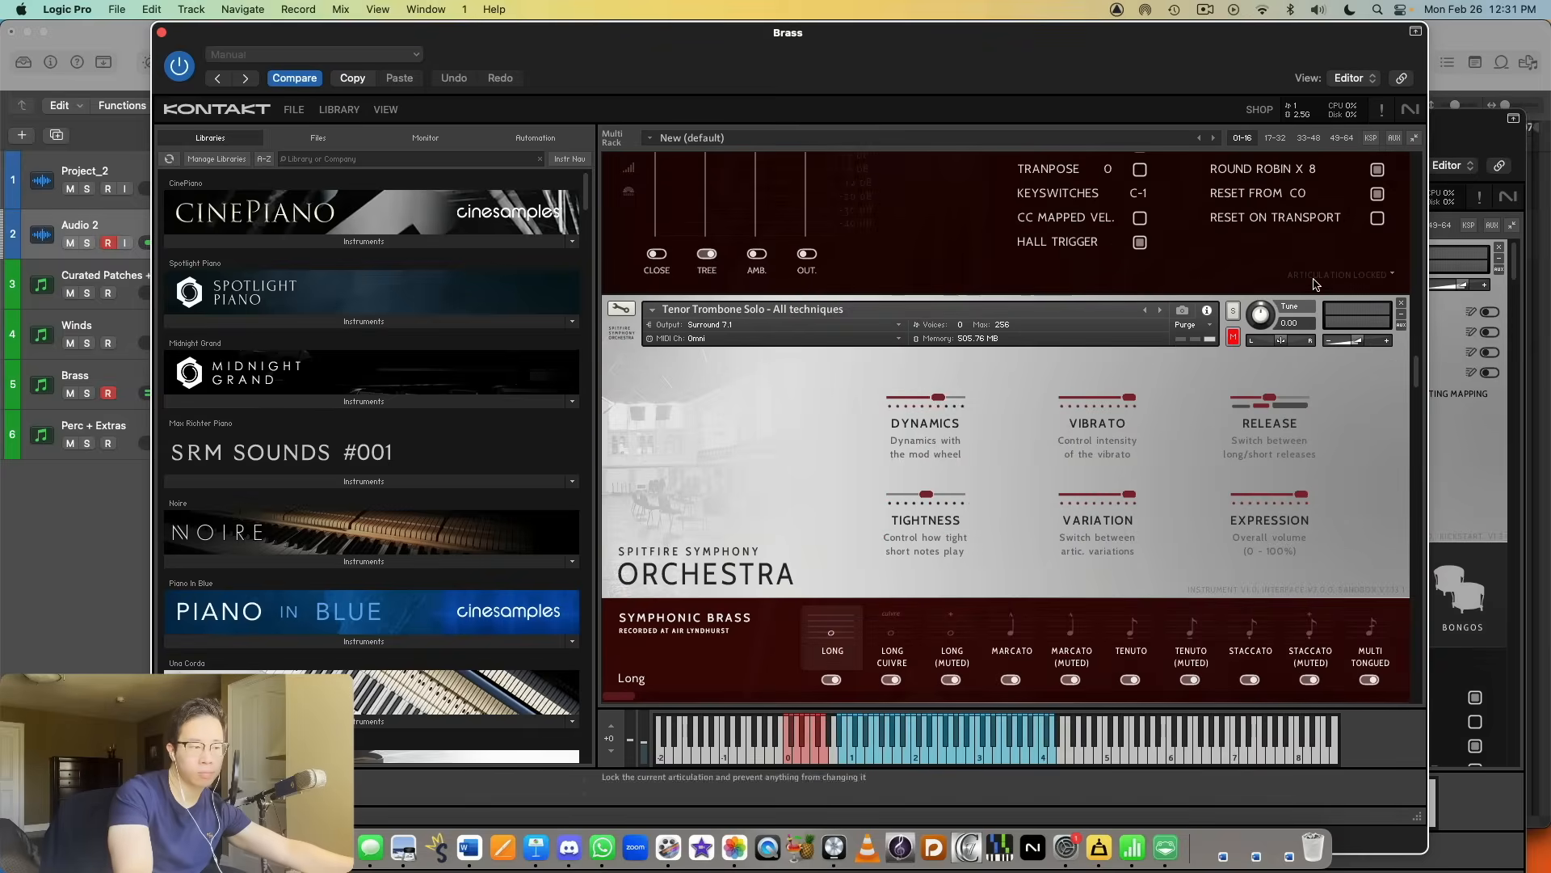
{"action": "scroll", "coordinate": [1236, 315], "scroll_direction": "down", "scroll_amount": 1}
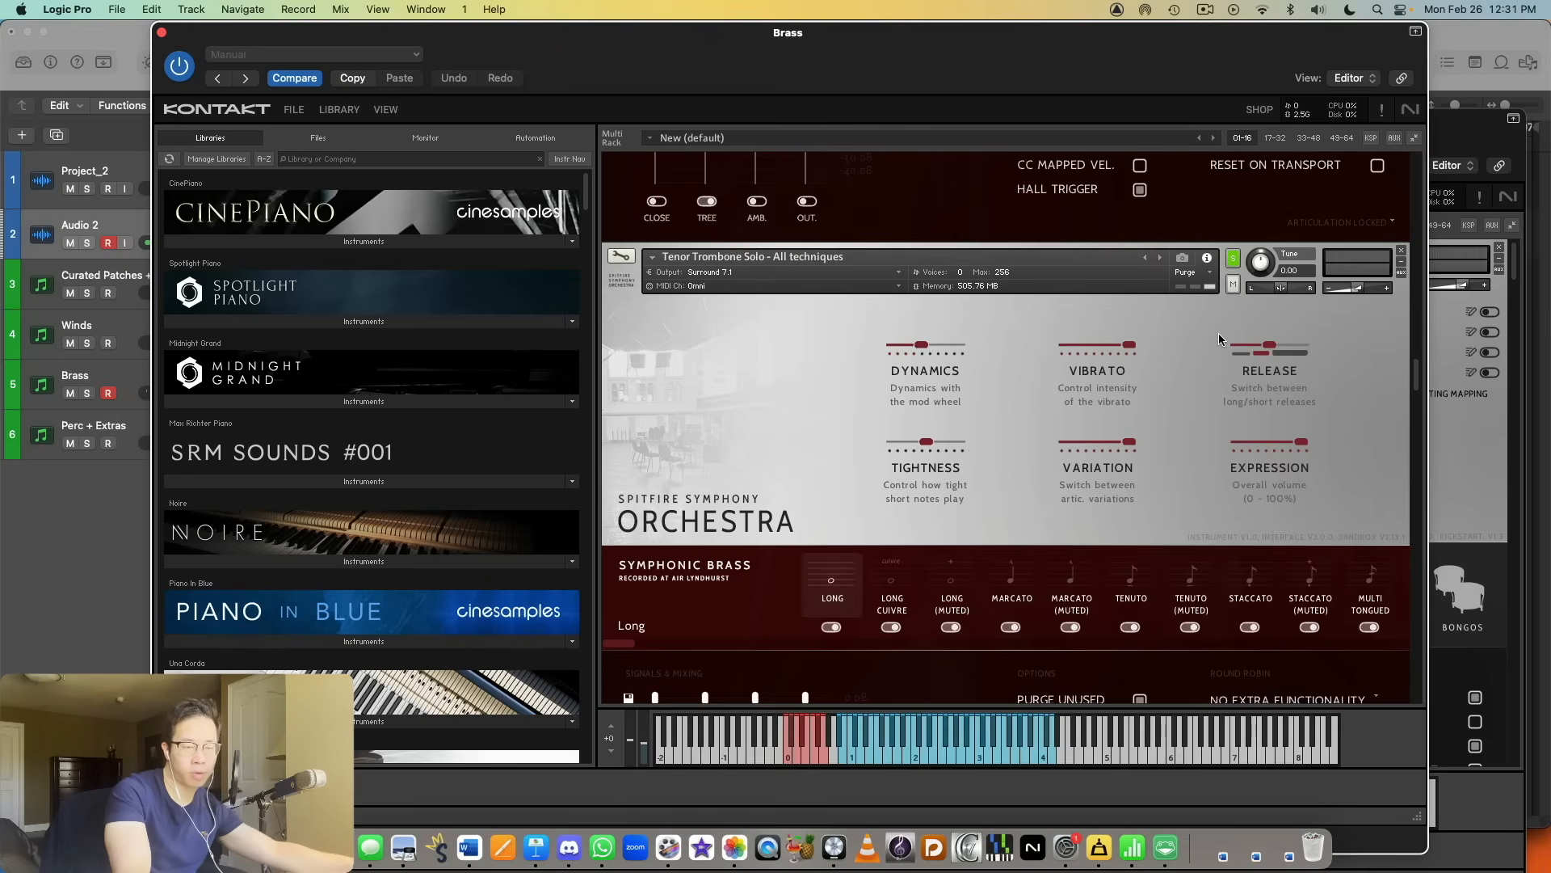
Step: Look back over the solo horn and Horns a6 performance patches beside the tenor trombone in the rack
{"action": "scroll", "coordinate": [1224, 339], "scroll_direction": "up", "scroll_amount": 10}
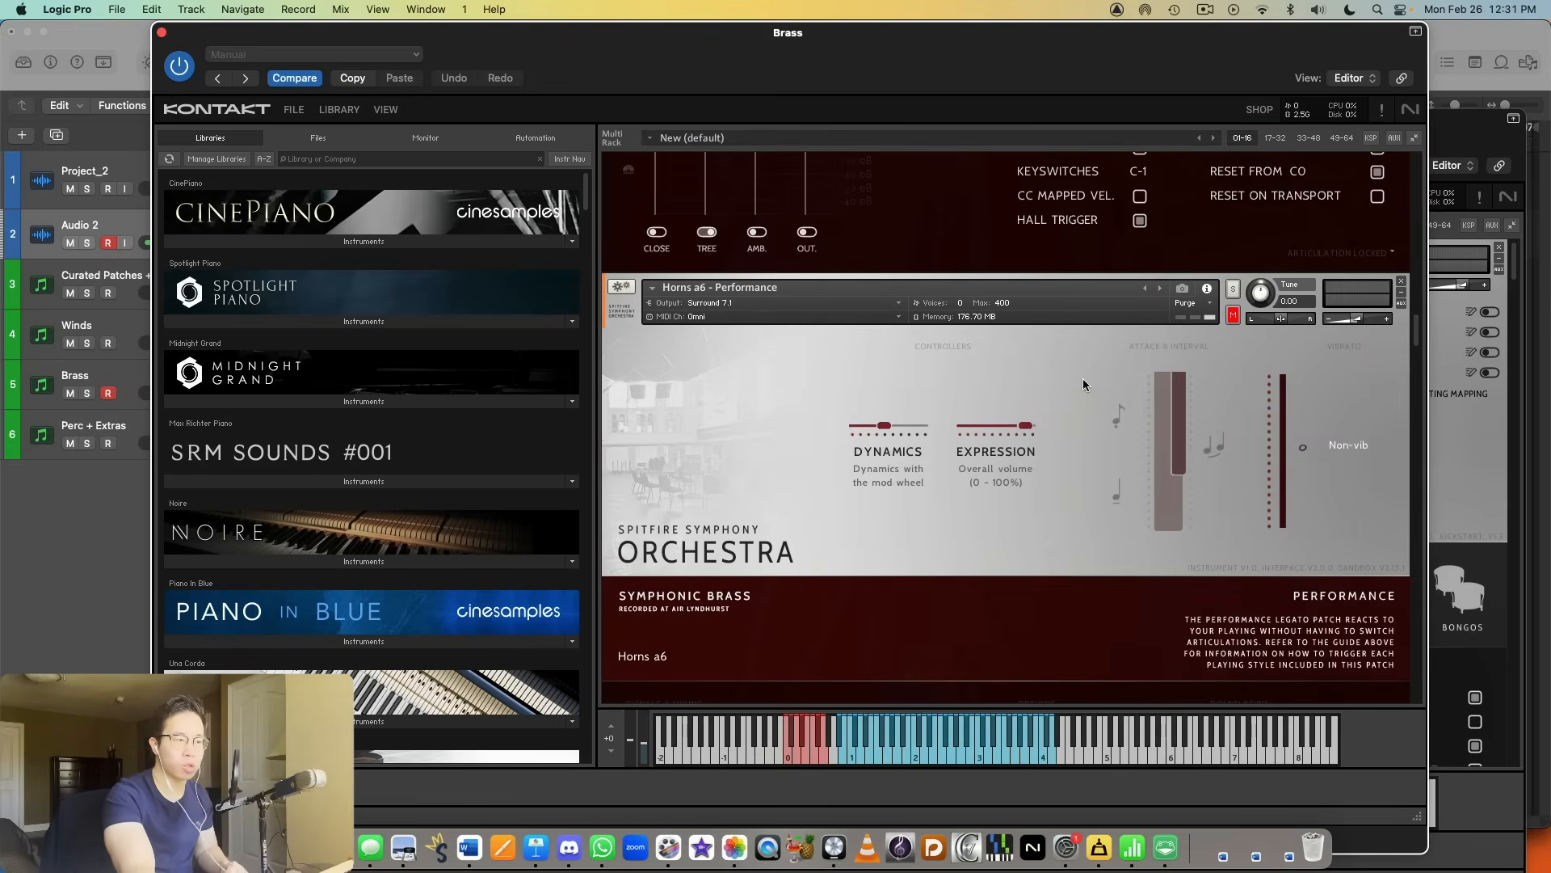
{"action": "scroll", "coordinate": [1087, 387], "scroll_direction": "up", "scroll_amount": 10}
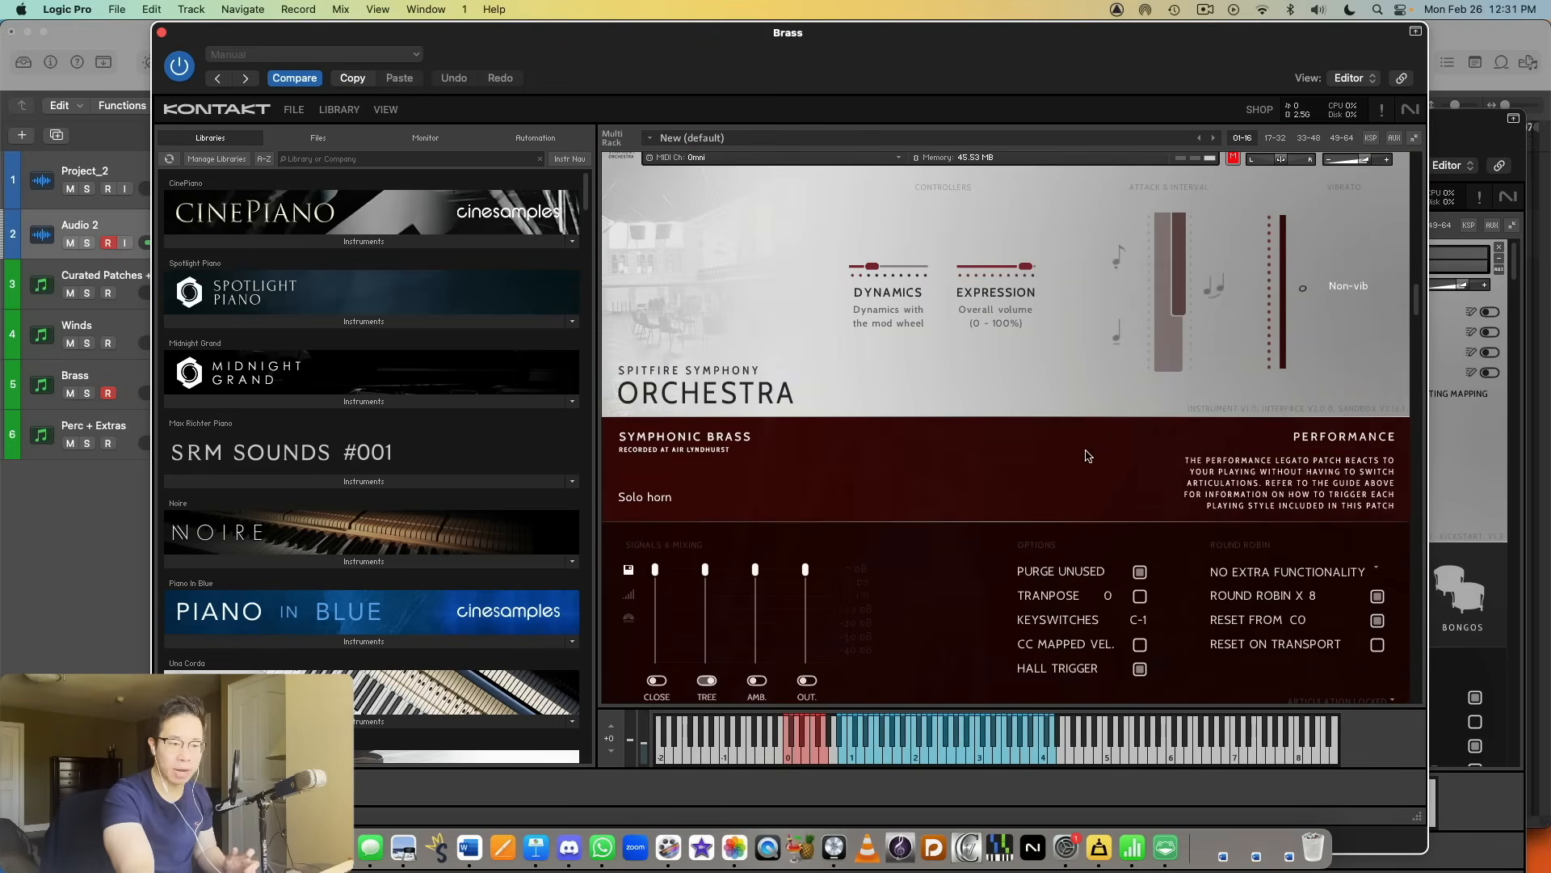
{"action": "scroll", "coordinate": [1075, 457], "scroll_direction": "up", "scroll_amount": 1}
{"action": "scroll", "coordinate": [1074, 458], "scroll_direction": "up", "scroll_amount": 3}
{"action": "scroll", "coordinate": [1043, 439], "scroll_direction": "down", "scroll_amount": 15}
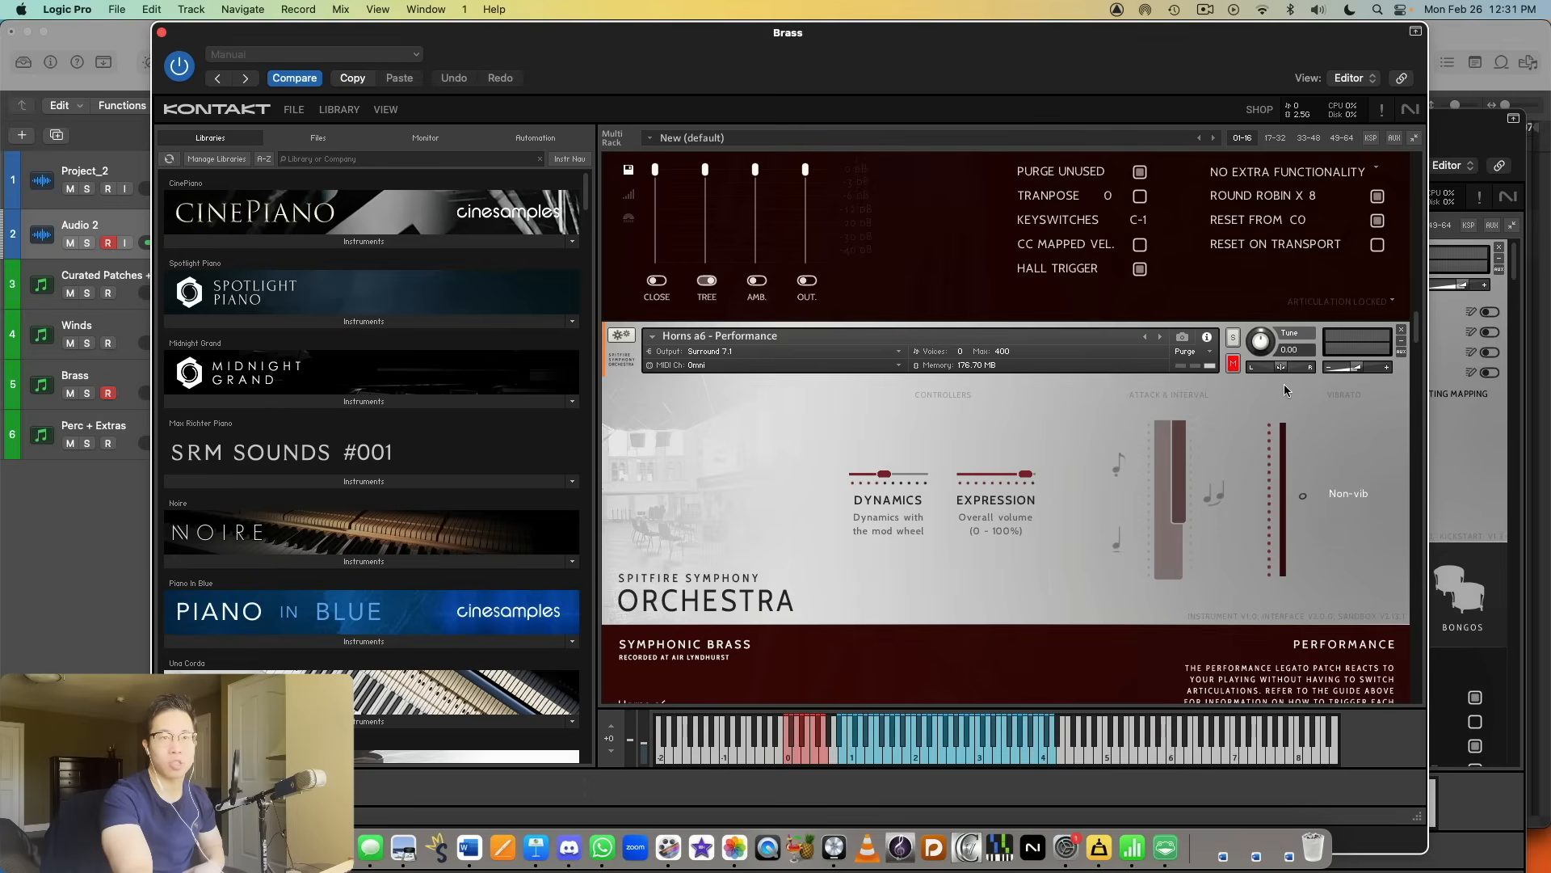
{"action": "scroll", "coordinate": [1275, 392], "scroll_direction": "down", "scroll_amount": 20}
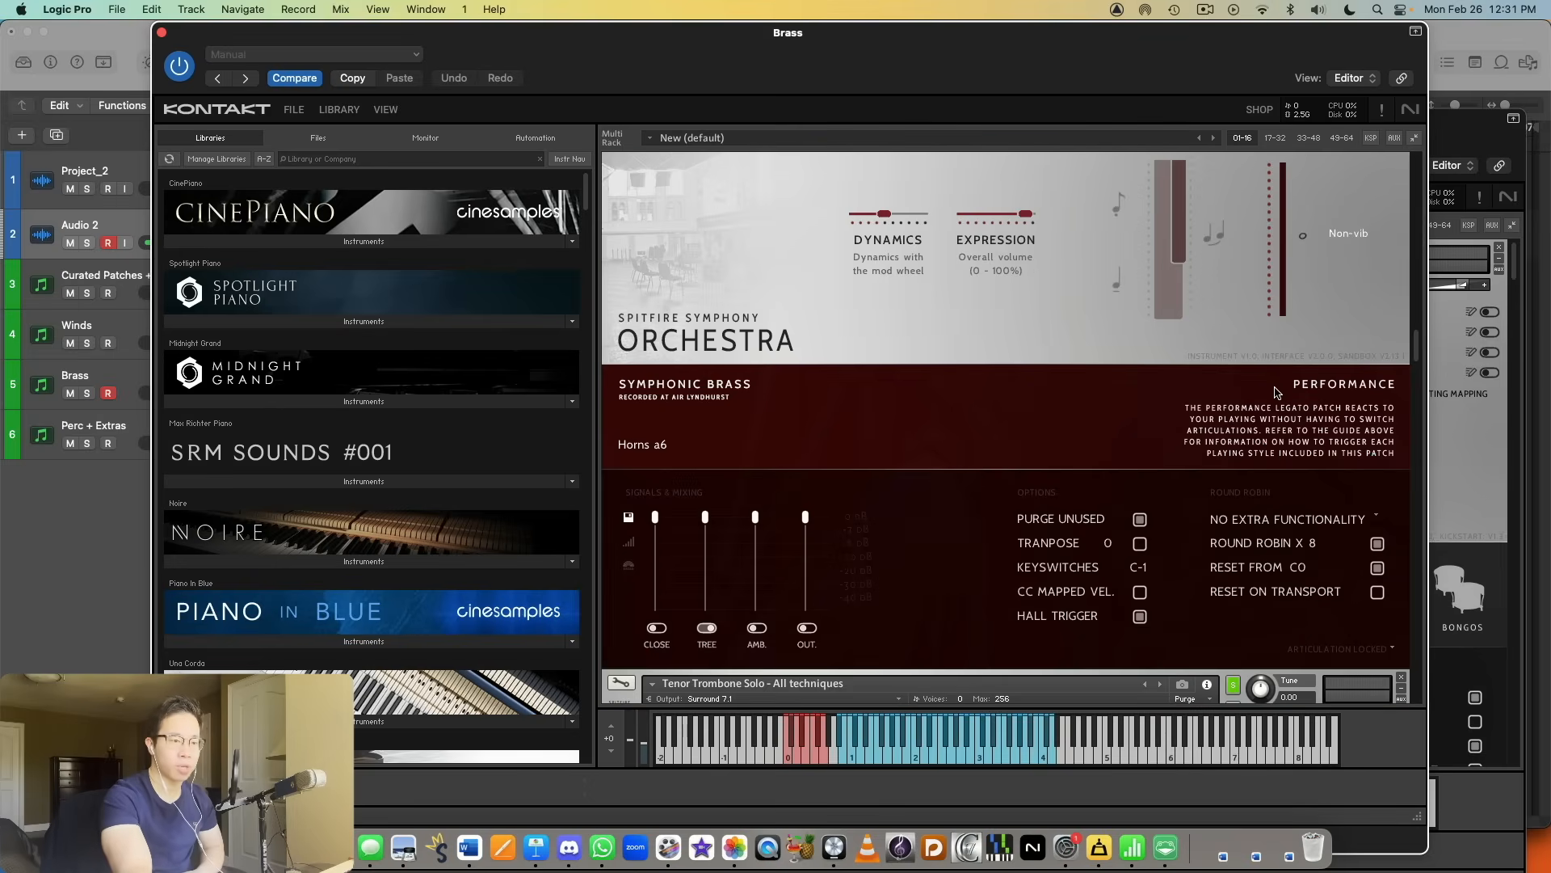
{"action": "scroll", "coordinate": [1278, 417], "scroll_direction": "up", "scroll_amount": 15}
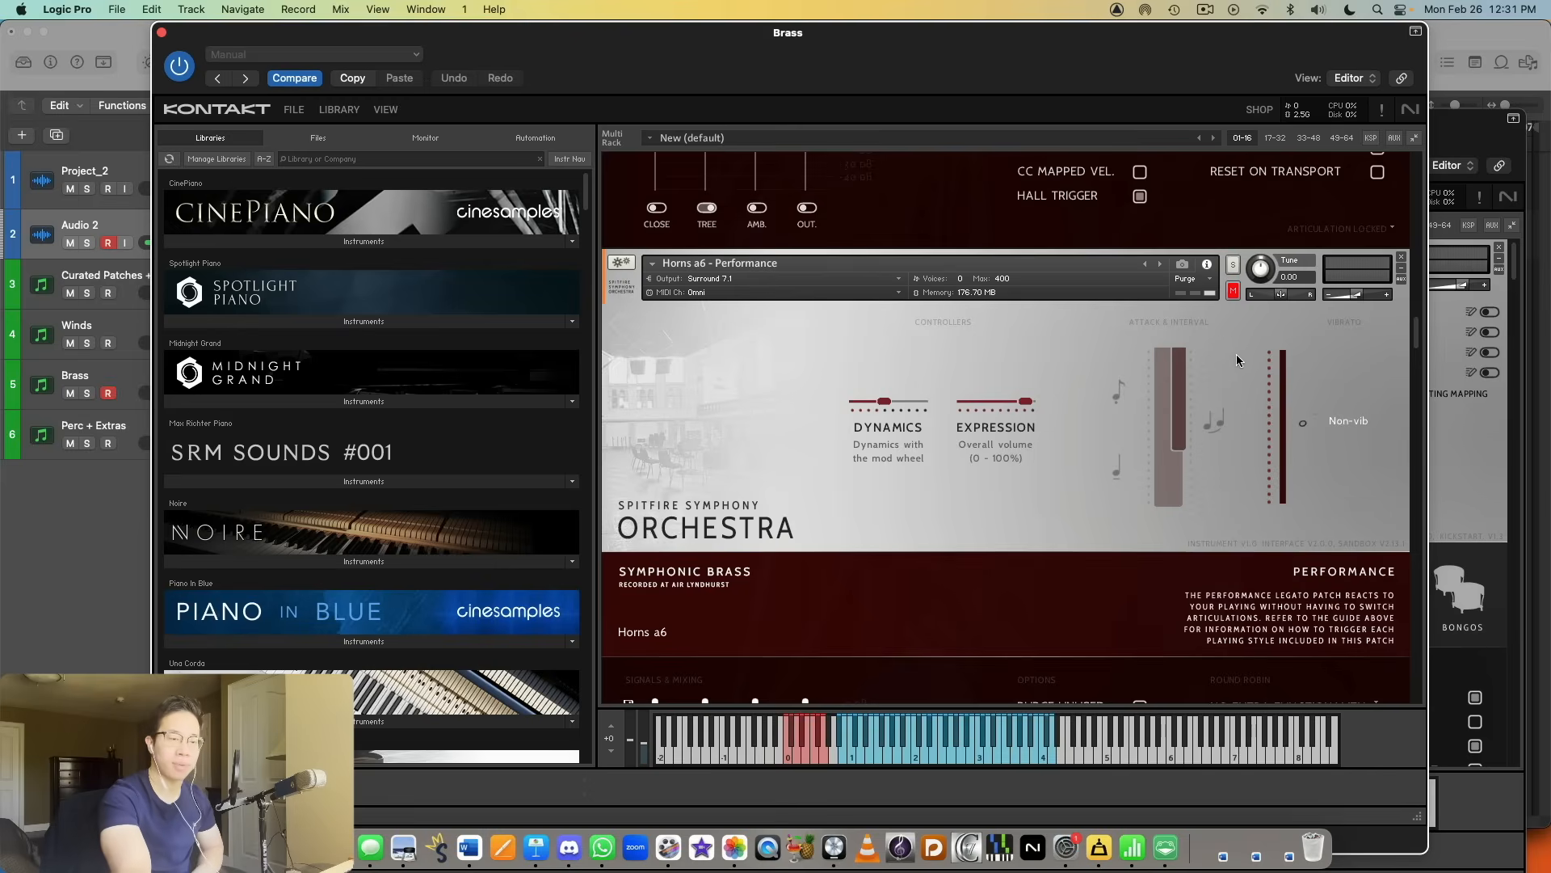
{"action": "scroll", "coordinate": [1248, 346], "scroll_direction": "down", "scroll_amount": 3}
{"action": "scroll", "coordinate": [1266, 347], "scroll_direction": "down", "scroll_amount": 7}
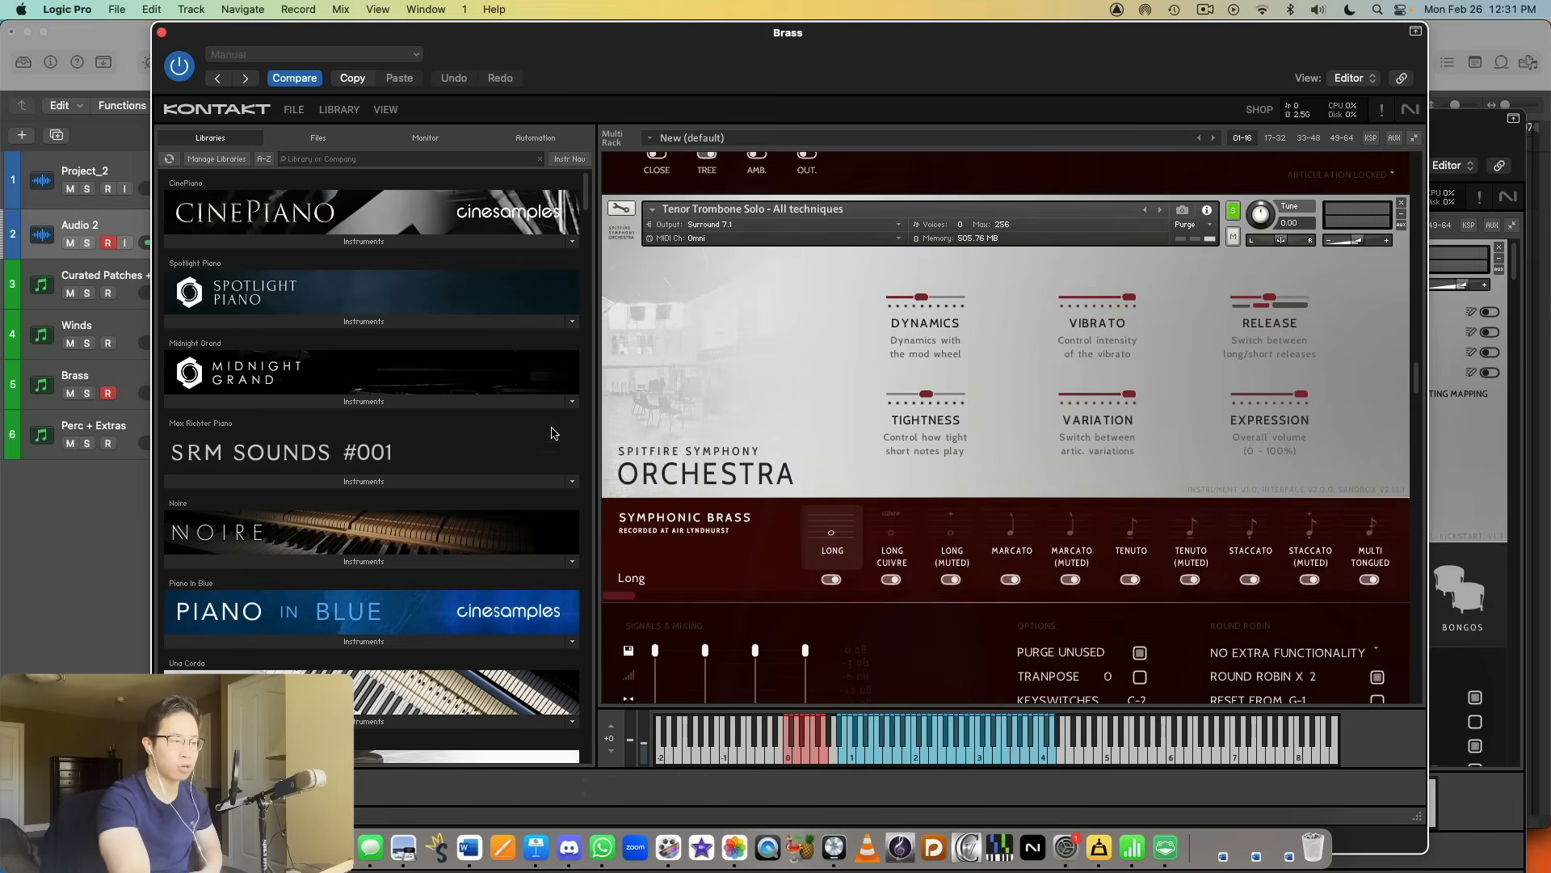
Step: List the Symphonic Brass instruments of the Spitfire Symphony Orchestra library in the browser
{"action": "scroll", "coordinate": [850, 376], "scroll_direction": "down", "scroll_amount": 1}
{"action": "scroll", "coordinate": [453, 473], "scroll_direction": "down", "scroll_amount": 10}
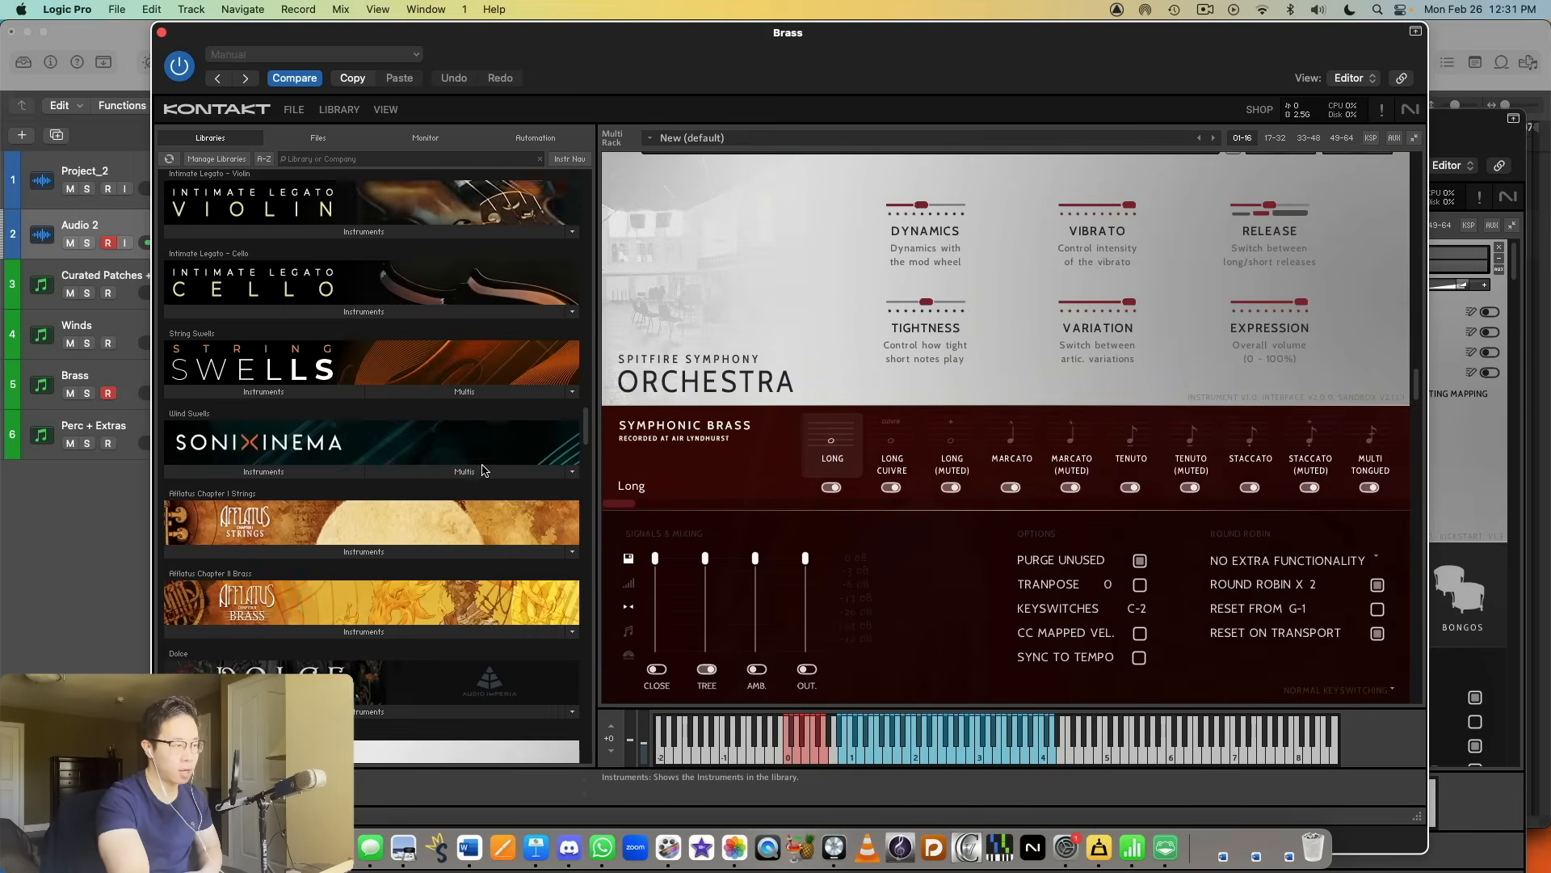
{"action": "scroll", "coordinate": [453, 429], "scroll_direction": "down", "scroll_amount": 3}
{"action": "left_click", "coordinate": [356, 284]}
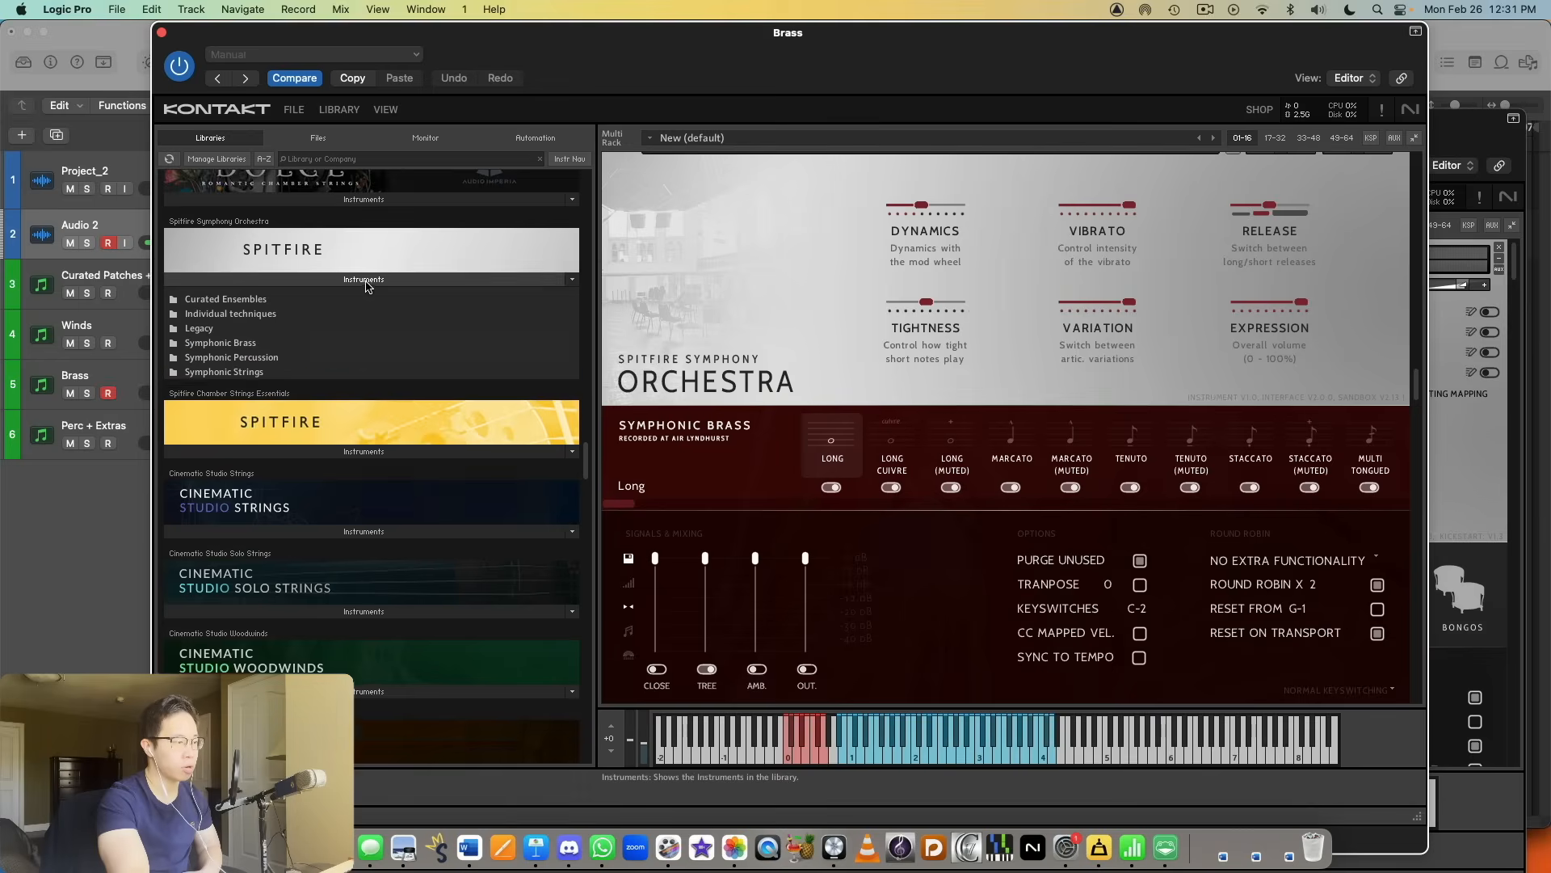
{"action": "left_click", "coordinate": [261, 343]}
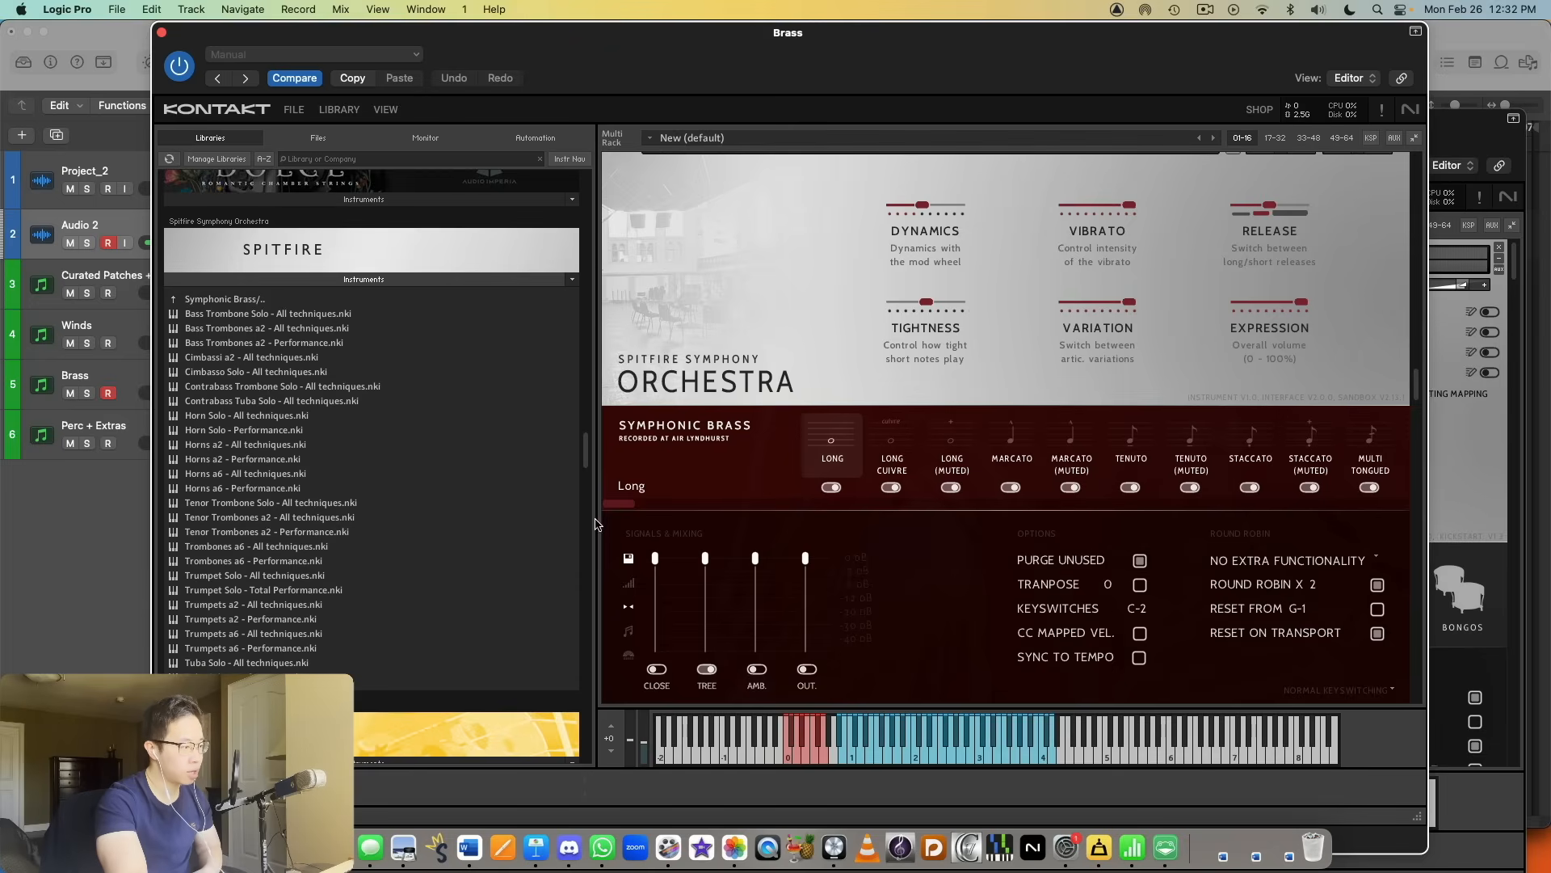
Step: Audition the solo tenor trombone's Long, Long Cuivre, Long (Muted) and Marcato (Muted) articulations, lowering the instrument's volume slightly
{"action": "scroll", "coordinate": [982, 404], "scroll_direction": "up", "scroll_amount": 3}
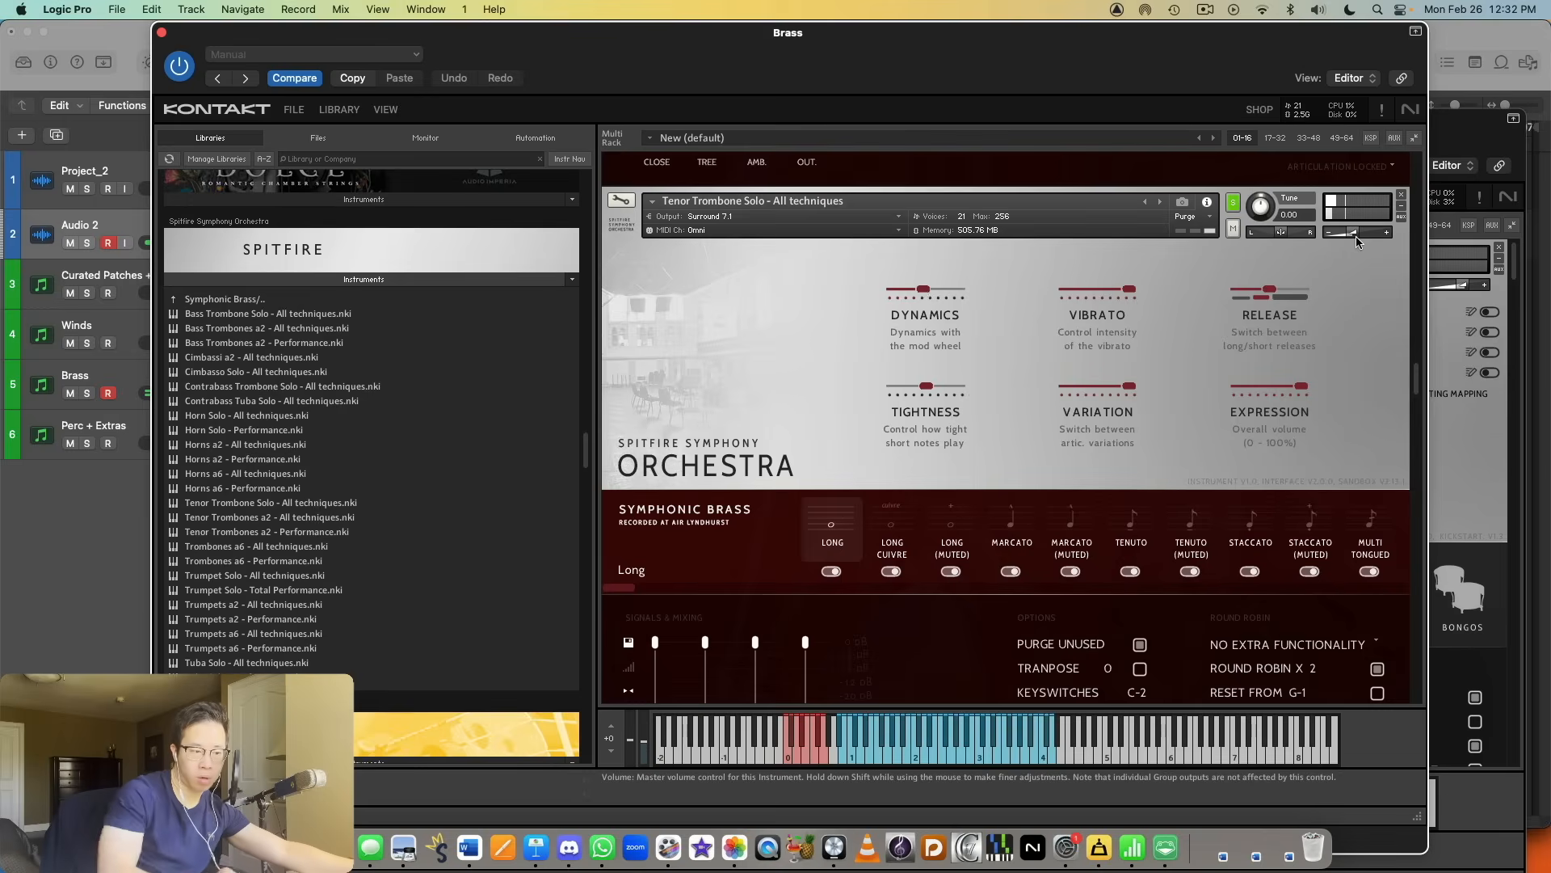
{"action": "left_click", "coordinate": [892, 556]}
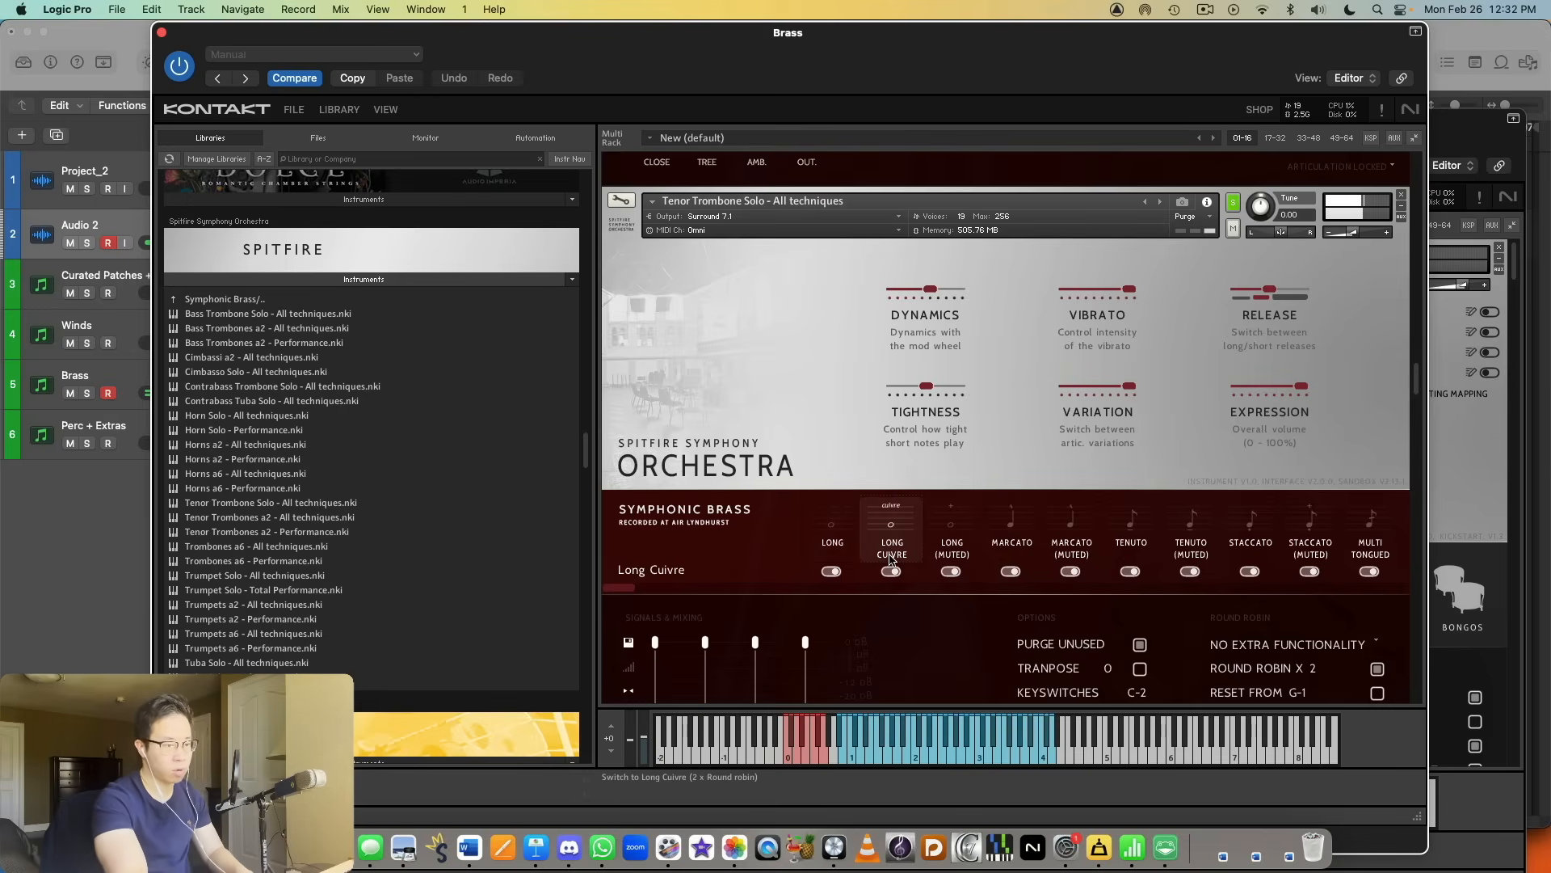
{"action": "left_click", "coordinate": [1345, 239]}
{"action": "left_click_drag", "start_coordinate": [1341, 239], "coordinate": [1346, 236]}
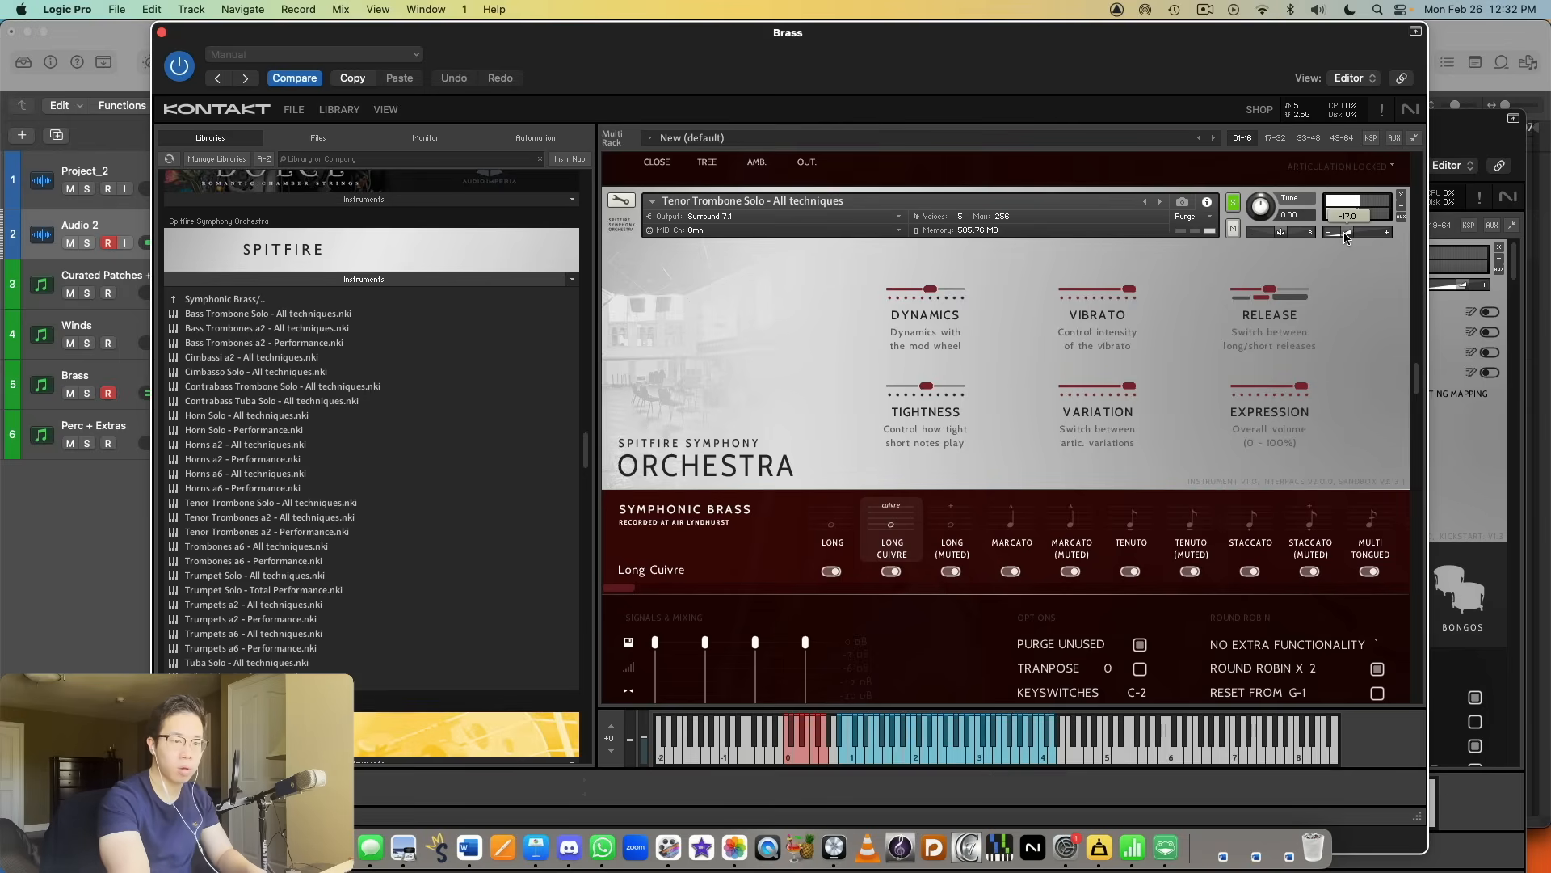
{"action": "left_click", "coordinate": [949, 529]}
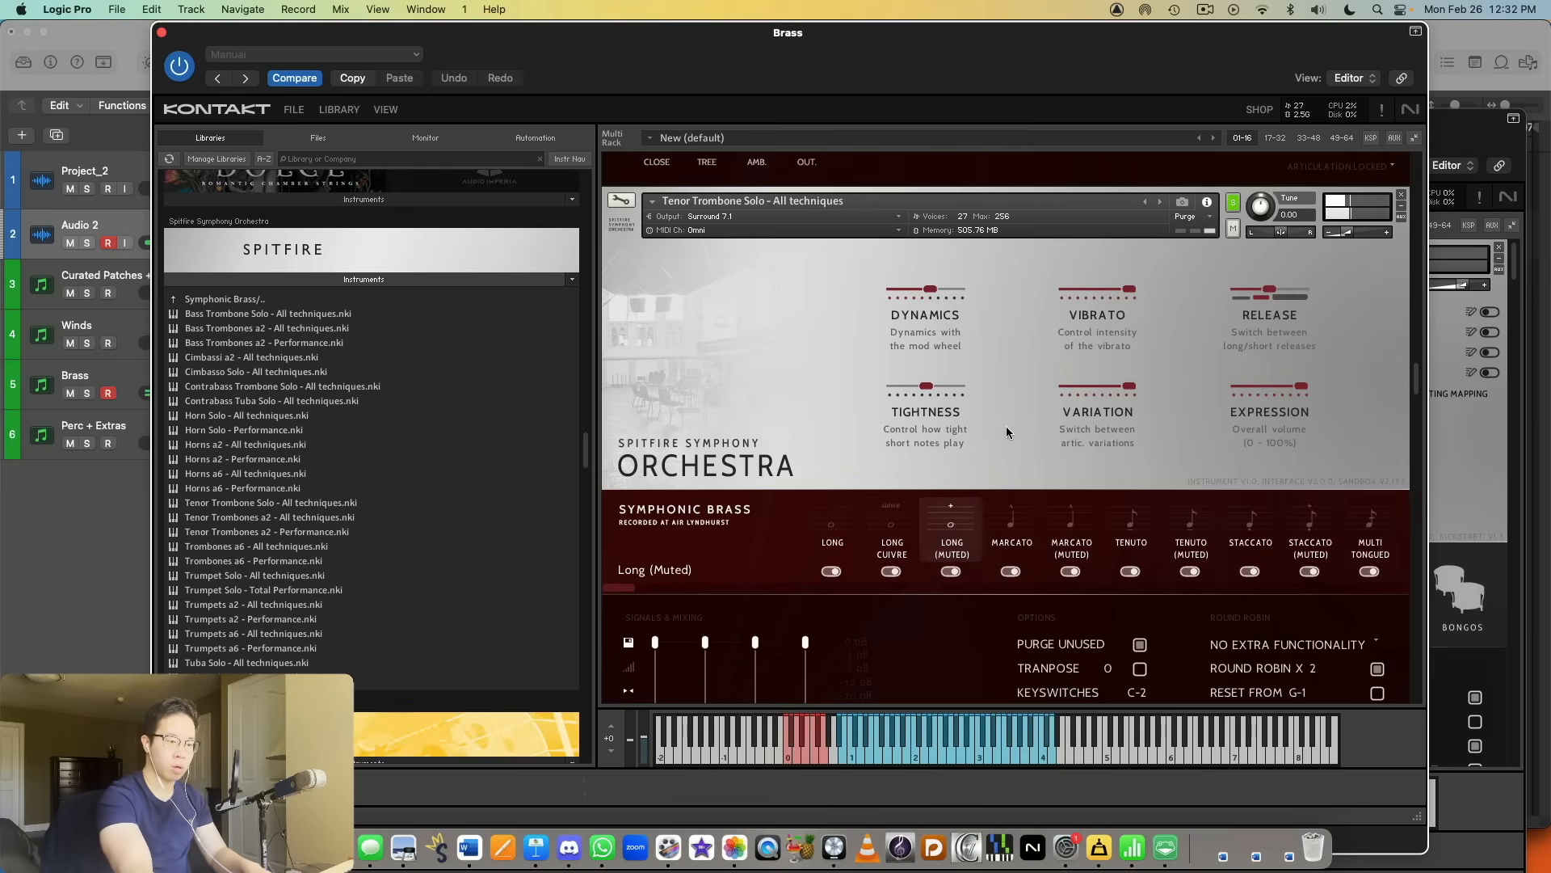
{"action": "left_click", "coordinate": [1079, 526]}
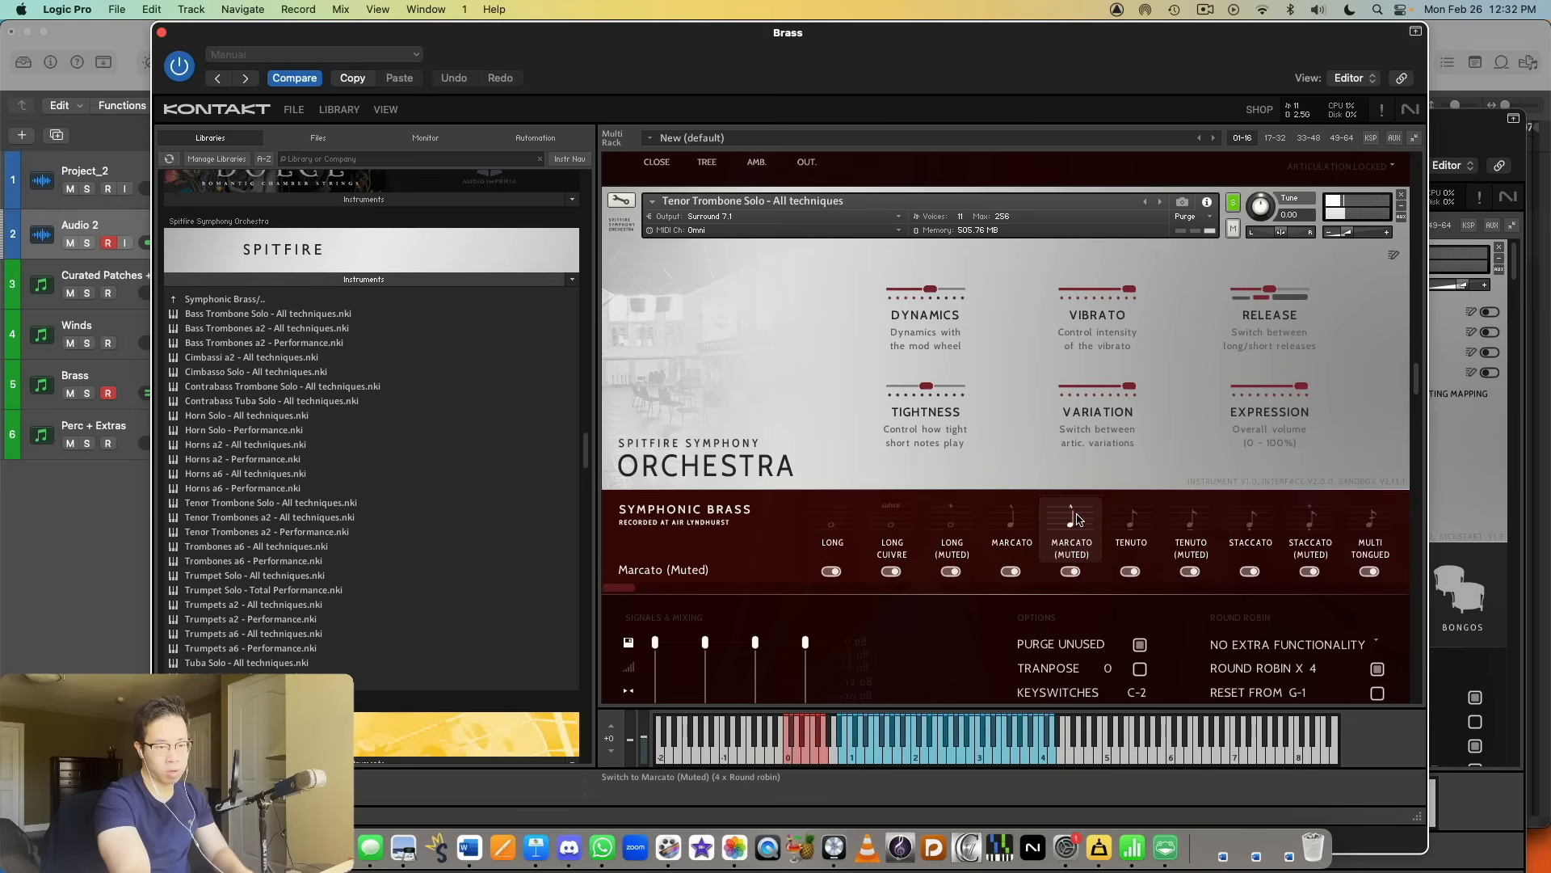
Step: Audition the solo tenor trombone's Staccato, Staccato (Muted), Multi tongued, Long Flutter (Muted), Rip and Fall articulations
{"action": "left_click", "coordinate": [1248, 527]}
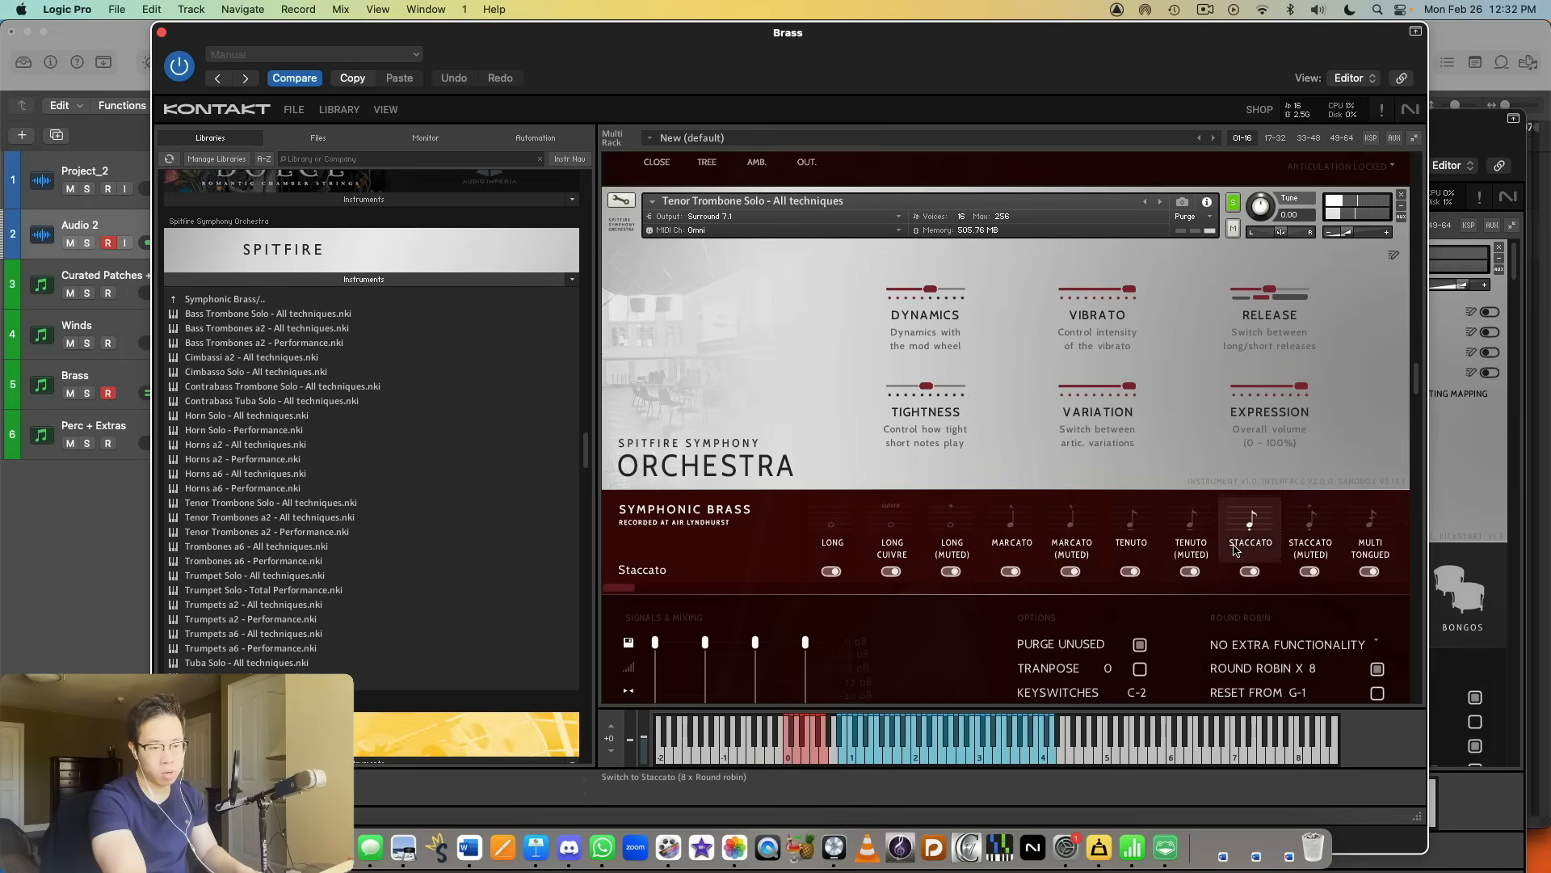
{"action": "left_click", "coordinate": [1310, 527]}
{"action": "left_click_drag", "start_coordinate": [611, 592], "coordinate": [1532, 560]}
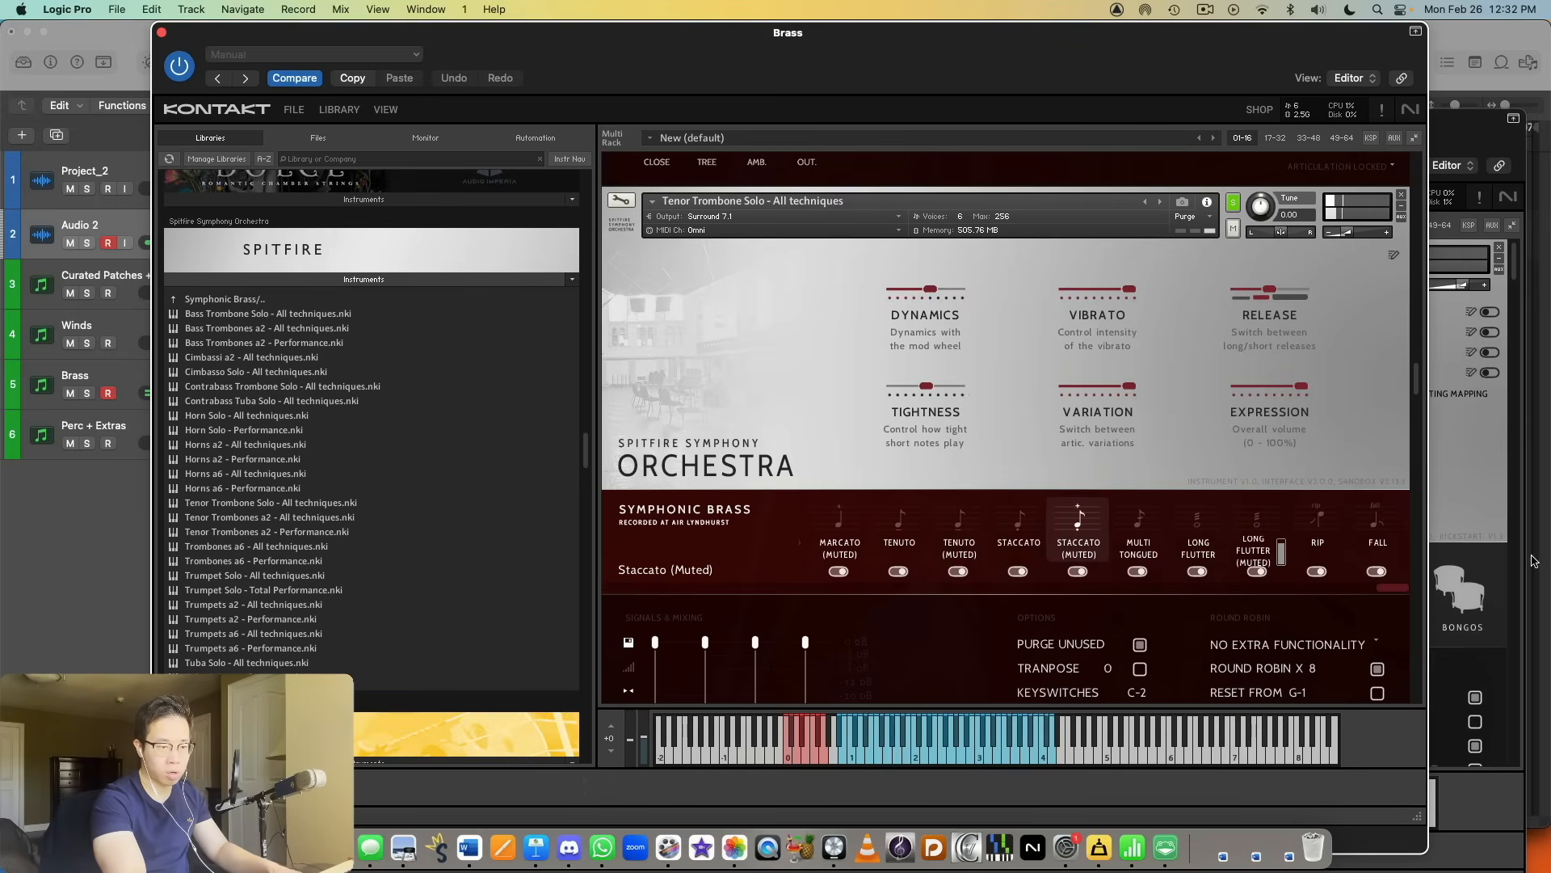
{"action": "left_click", "coordinate": [1136, 540]}
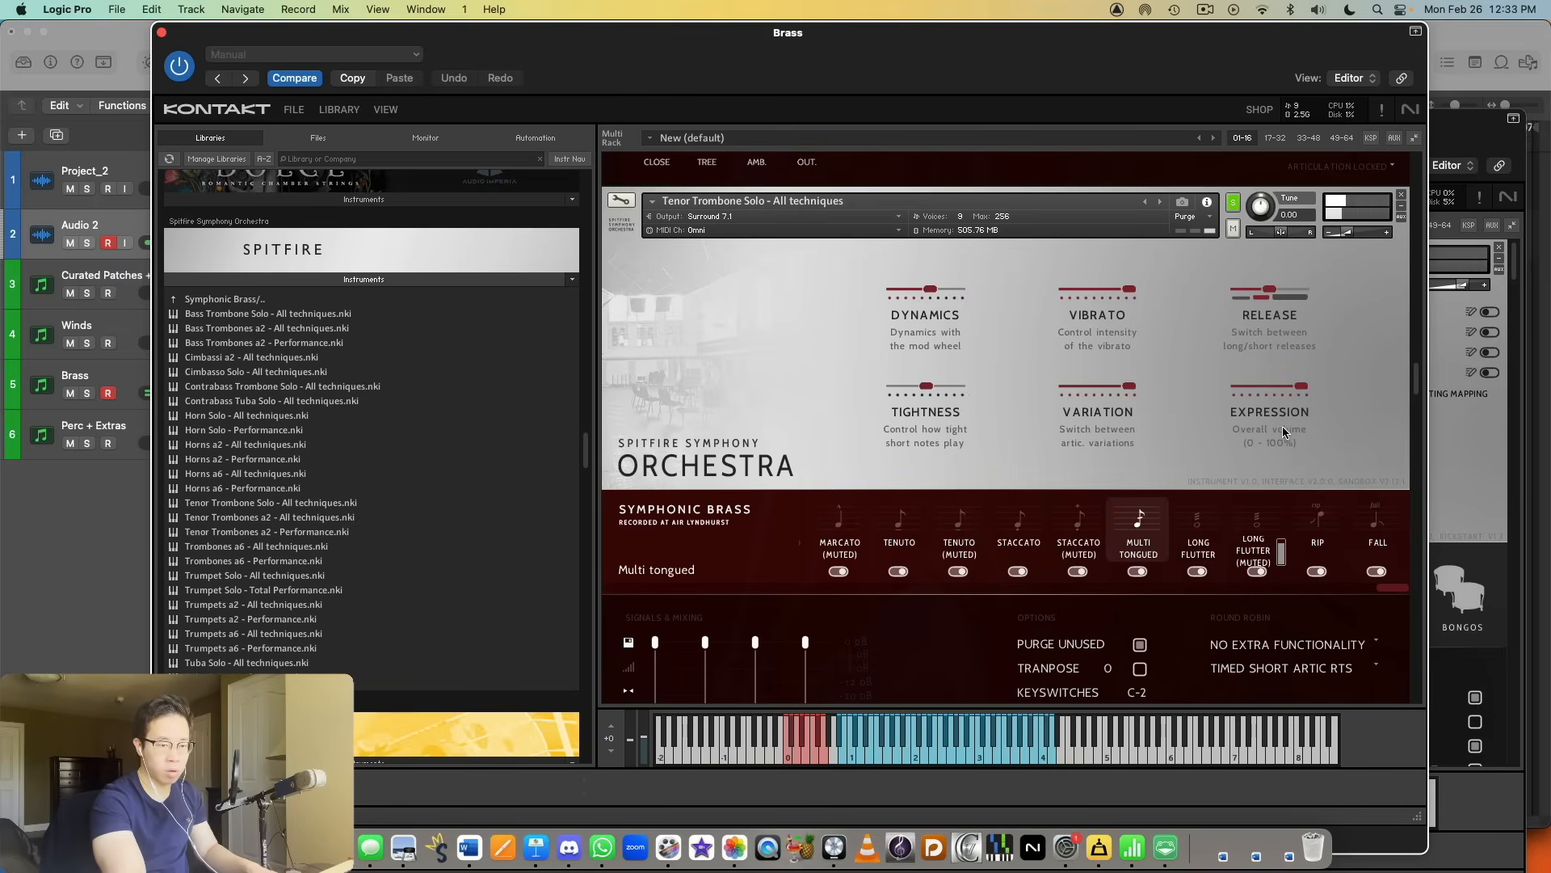
{"action": "left_click", "coordinate": [1251, 540]}
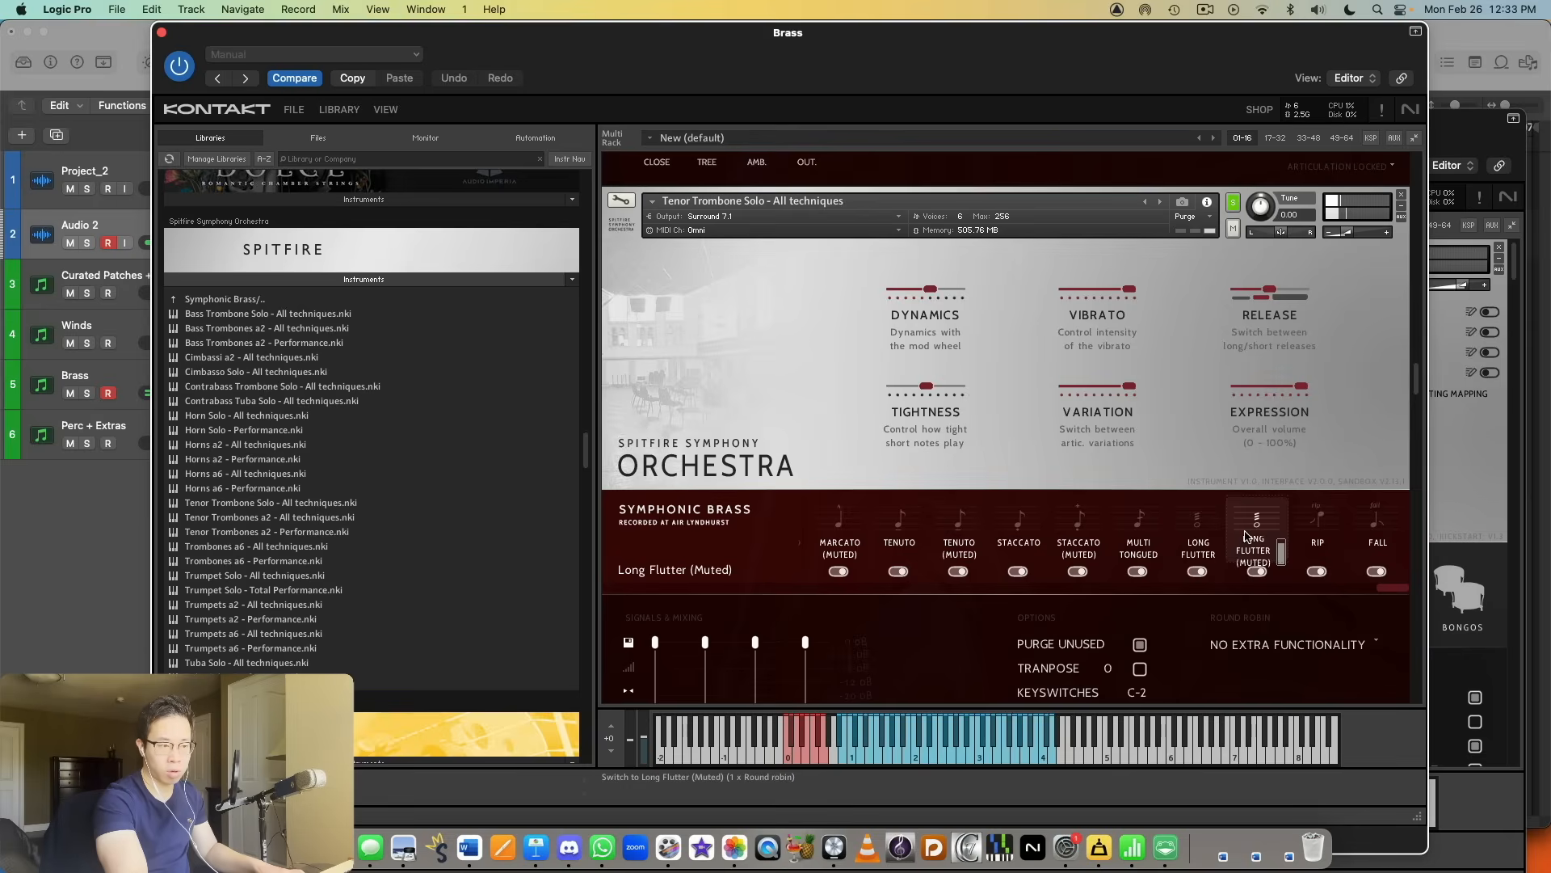
{"action": "left_click", "coordinate": [1317, 518]}
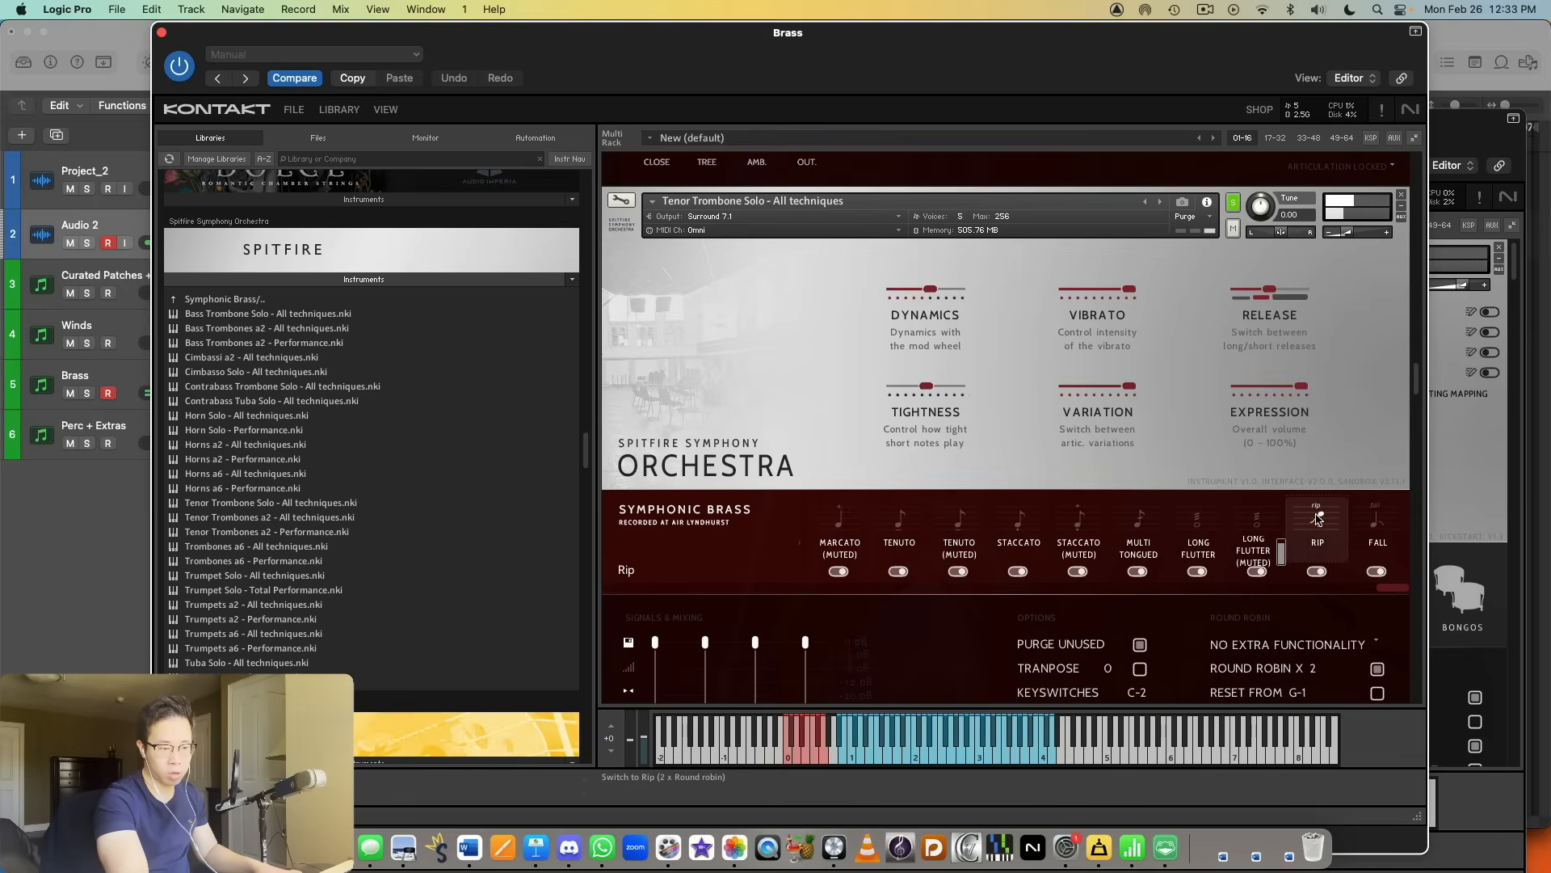
{"action": "left_click", "coordinate": [1374, 527]}
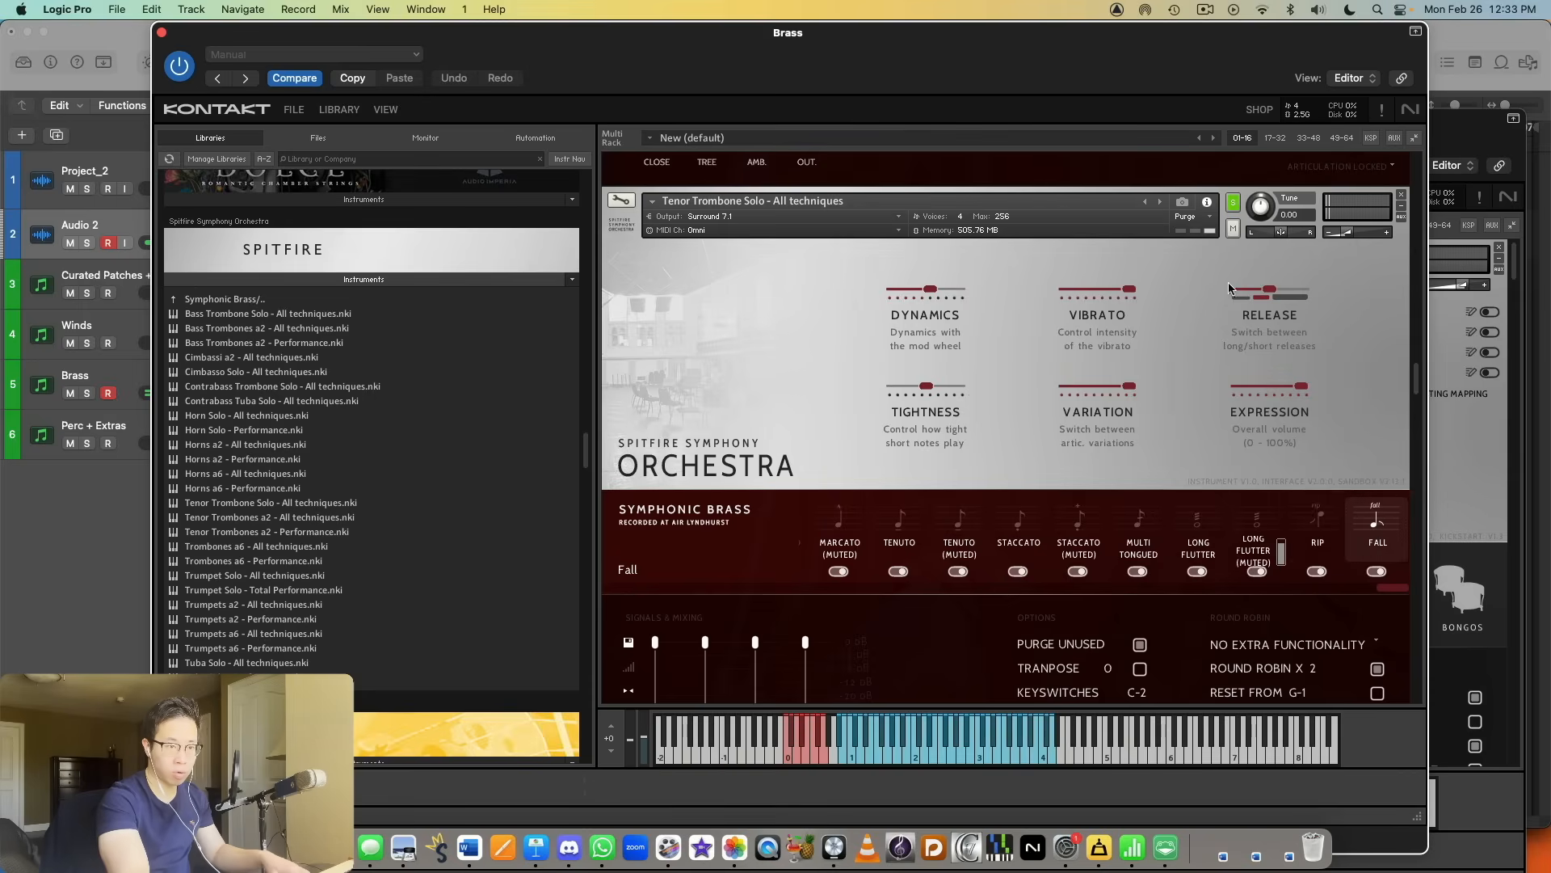
Step: Audition the Trombones a6 - Performance and Tuba Solo - Performance instruments by soloing each in turn
{"action": "scroll", "coordinate": [1194, 408], "scroll_direction": "down", "scroll_amount": 10}
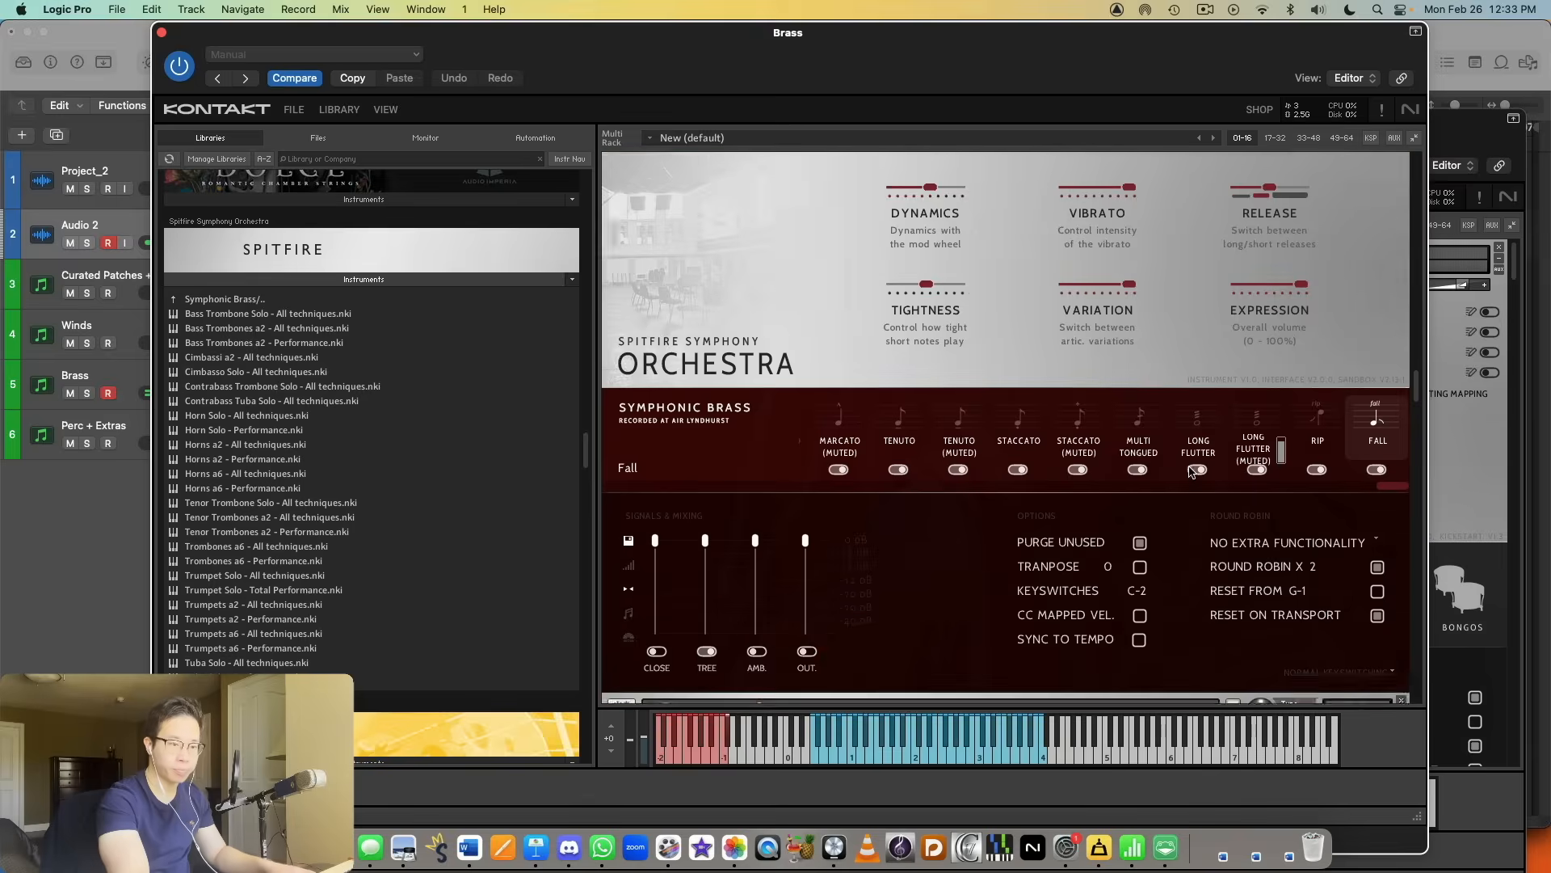
{"action": "left_click", "coordinate": [1233, 257]}
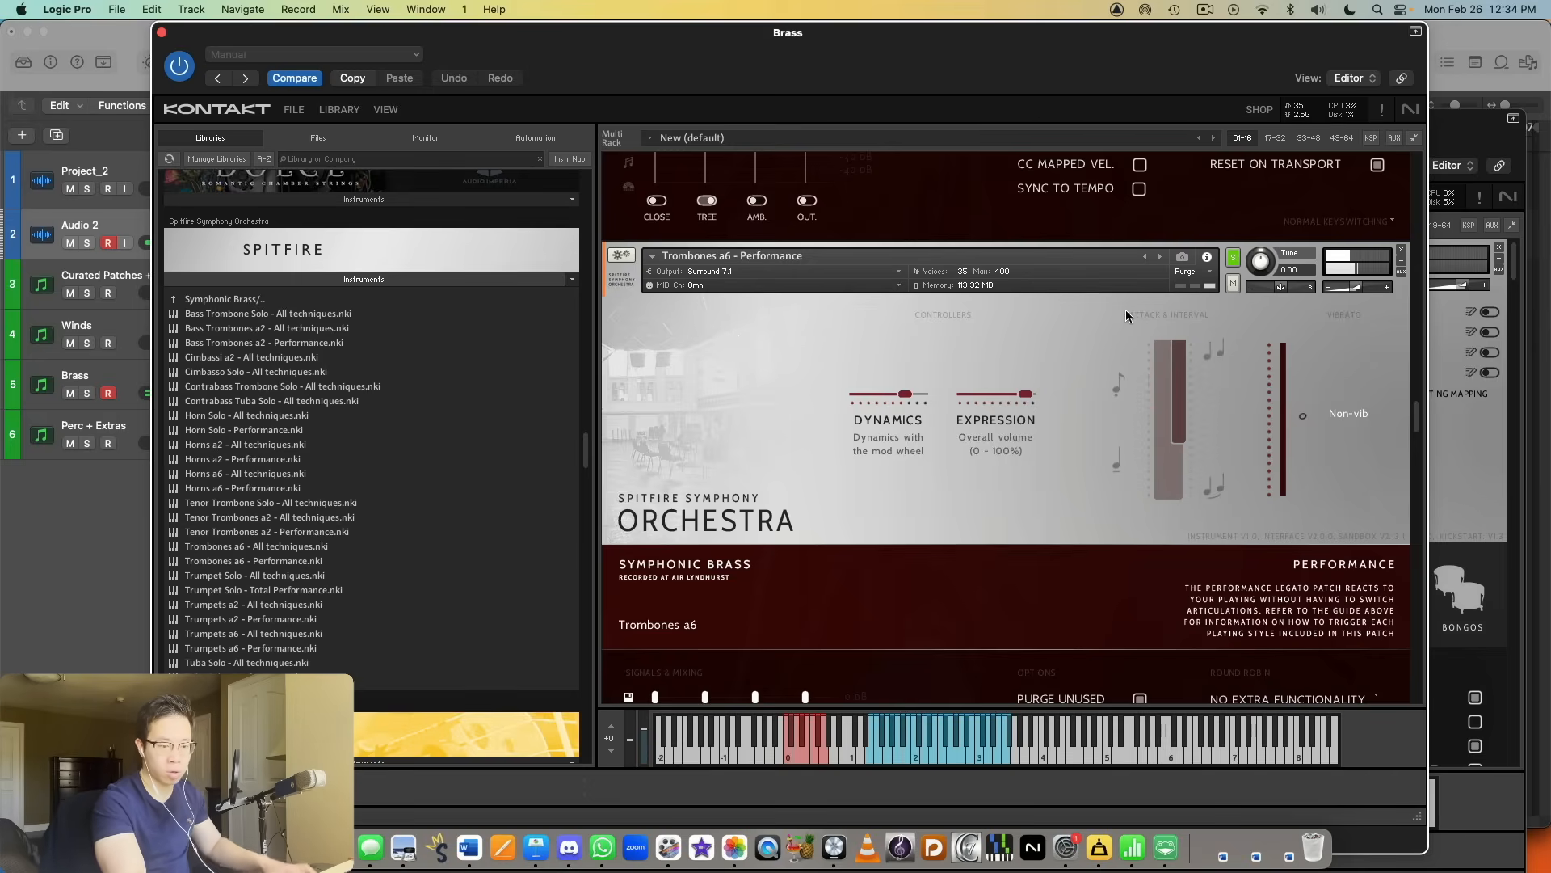
{"action": "scroll", "coordinate": [1337, 259], "scroll_direction": "down", "scroll_amount": 5}
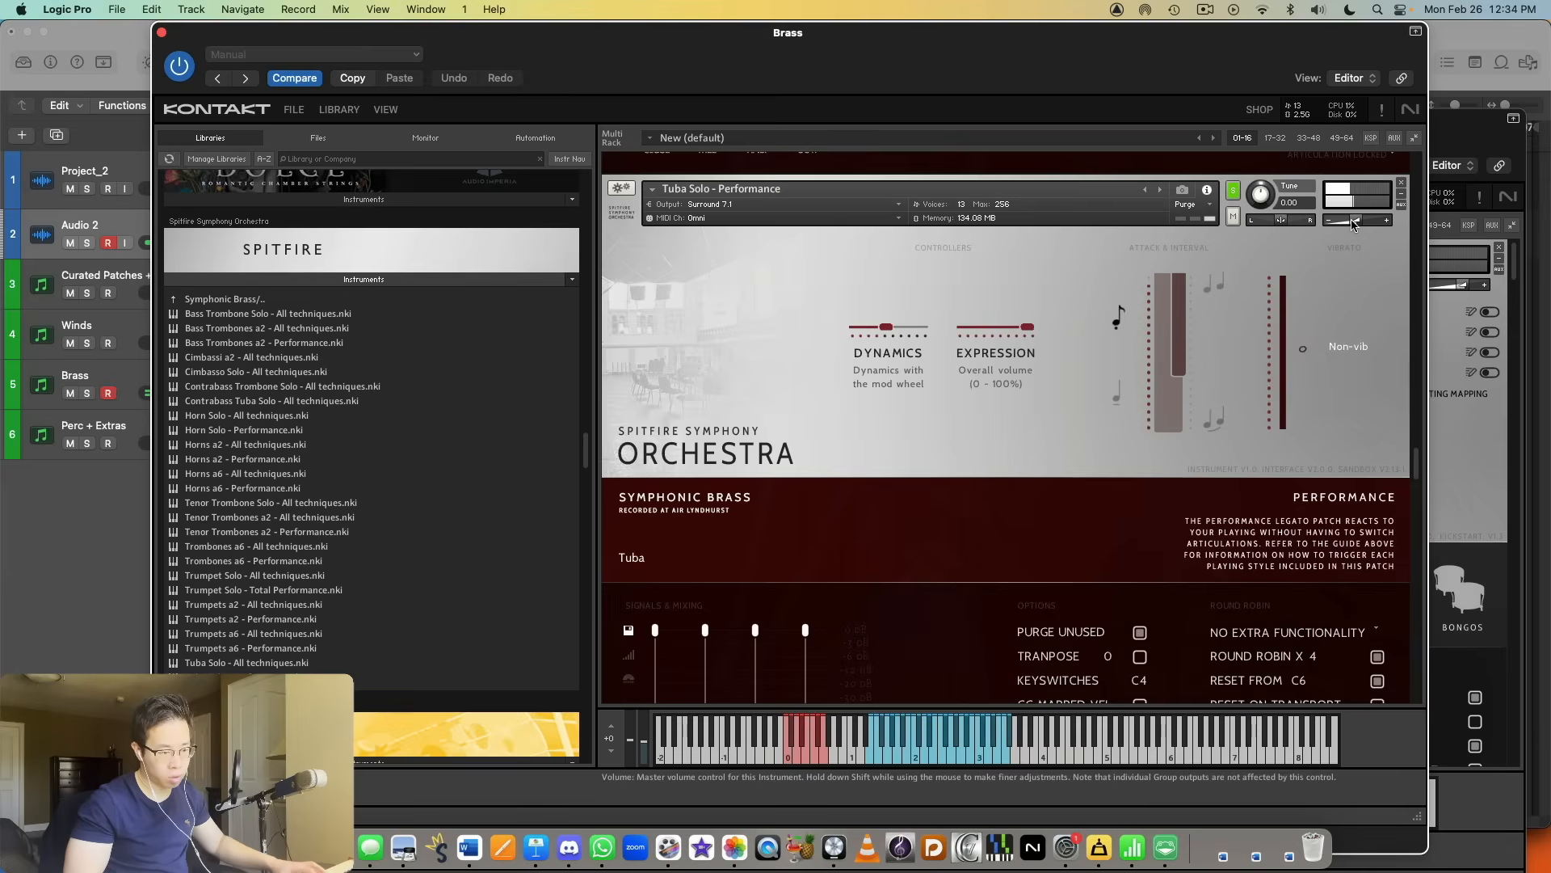
{"action": "left_click", "coordinate": [632, 205]}
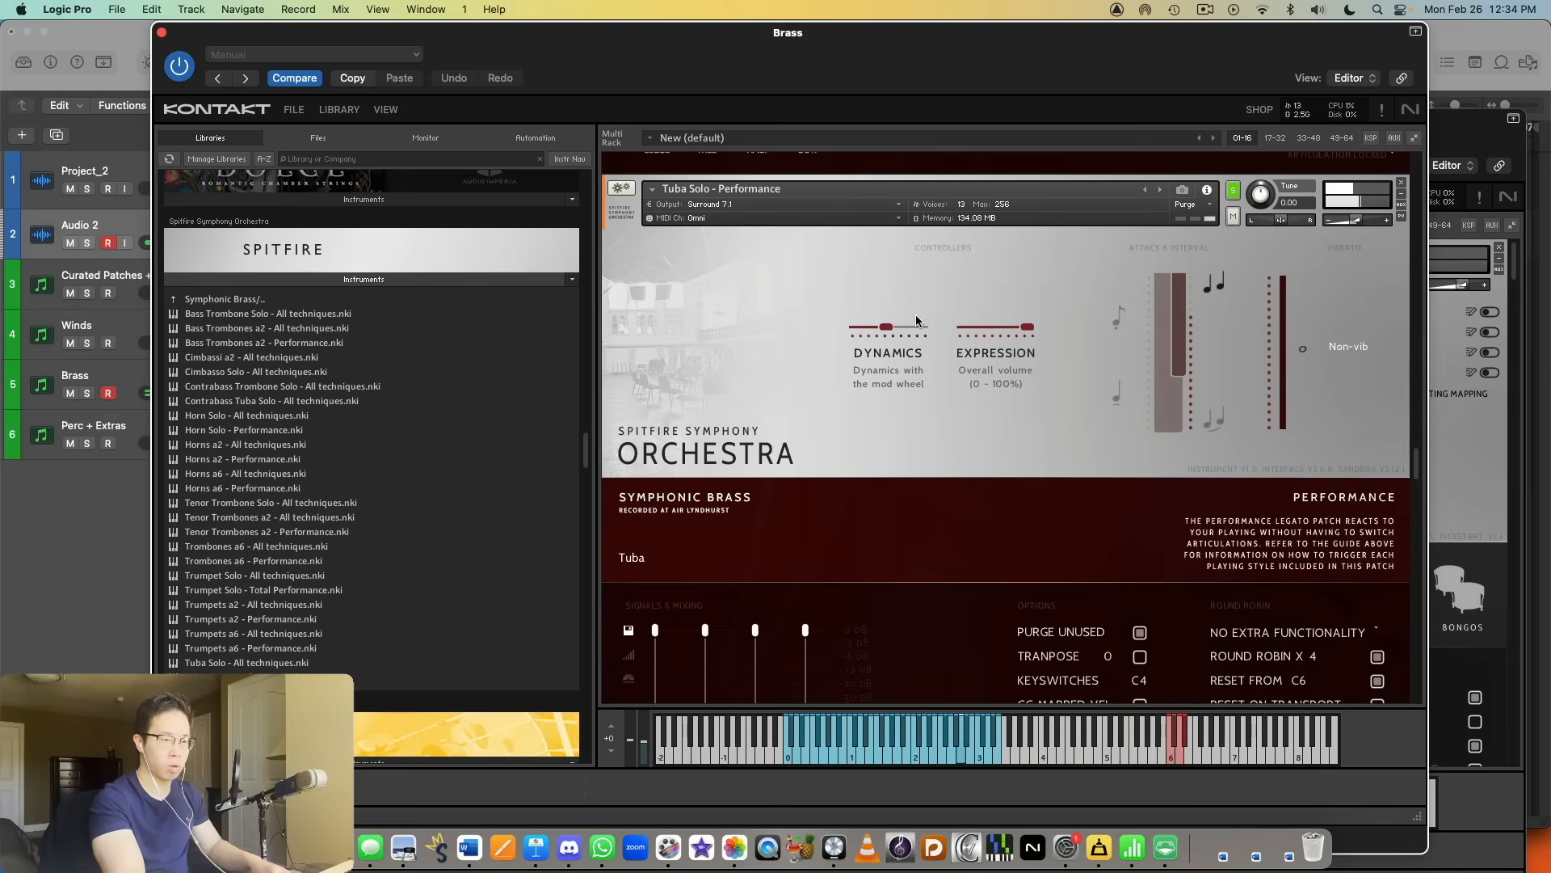
Step: Solo the Bass Trombone Solo - All techniques instrument and lower its volume slightly while auditioning the Long articulation
{"action": "scroll", "coordinate": [1089, 382], "scroll_direction": "down", "scroll_amount": 10}
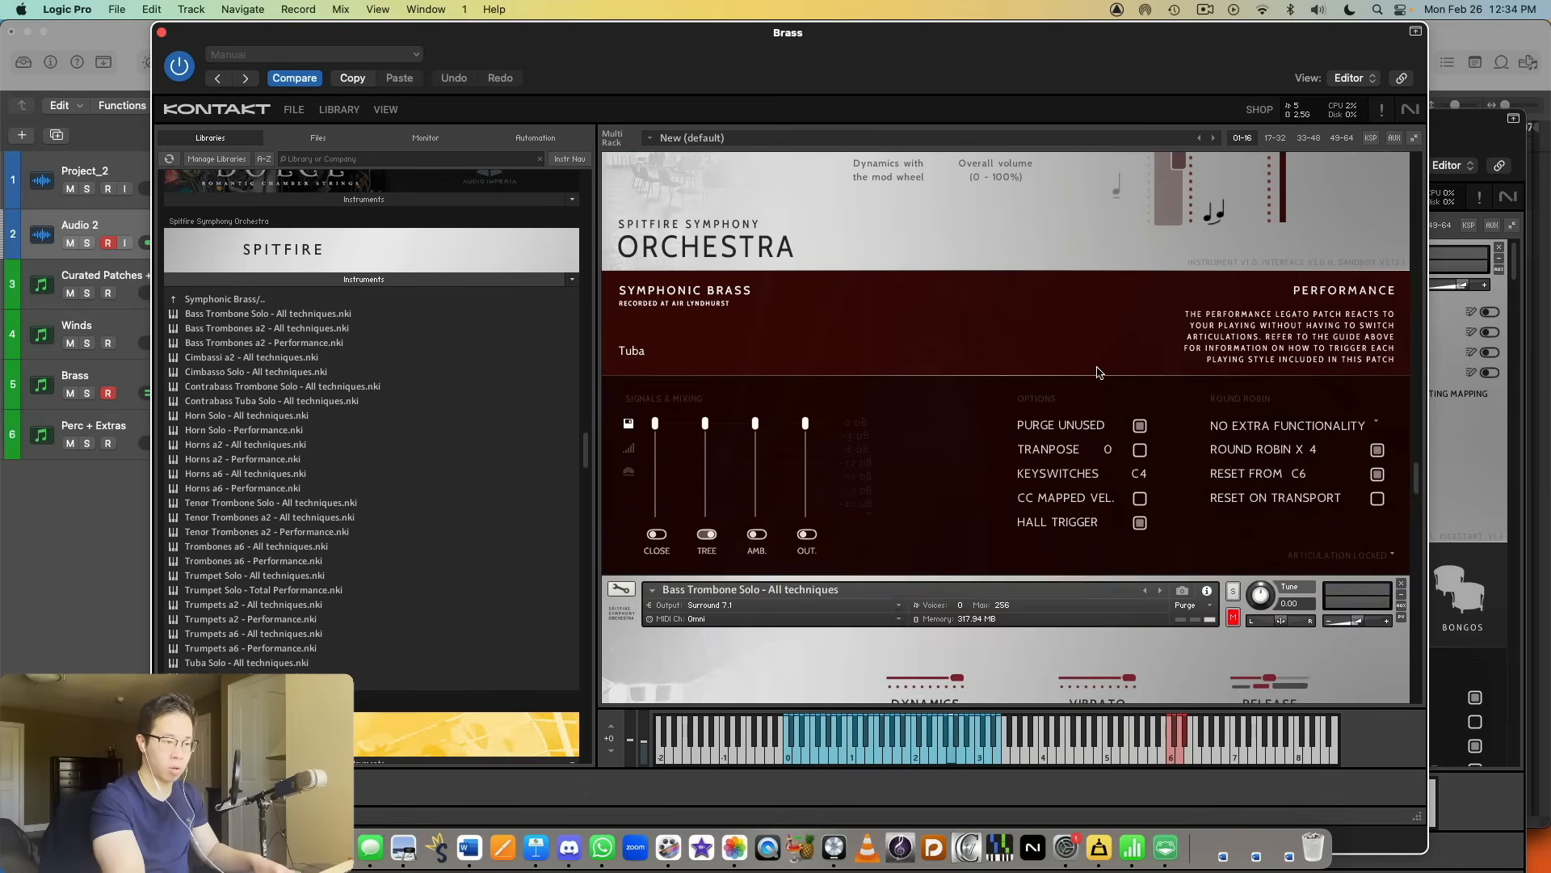
{"action": "left_click", "coordinate": [1234, 229]}
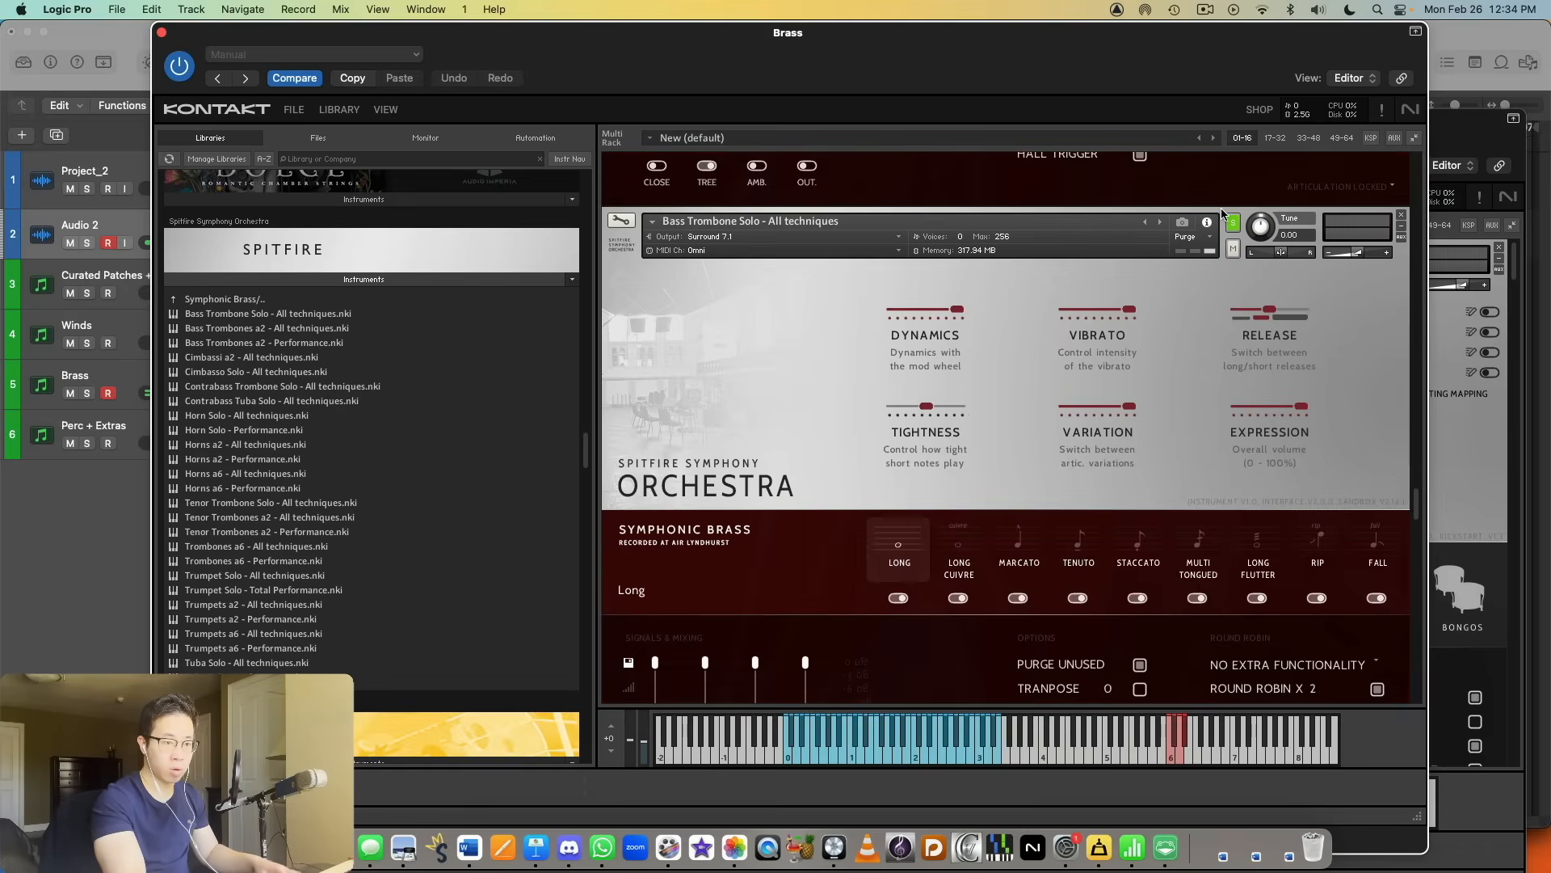
{"action": "scroll", "coordinate": [1374, 227], "scroll_direction": "down", "scroll_amount": 5}
{"action": "scroll", "coordinate": [1390, 214], "scroll_direction": "up", "scroll_amount": 4}
{"action": "left_click_drag", "start_coordinate": [1361, 226], "coordinate": [1350, 226]}
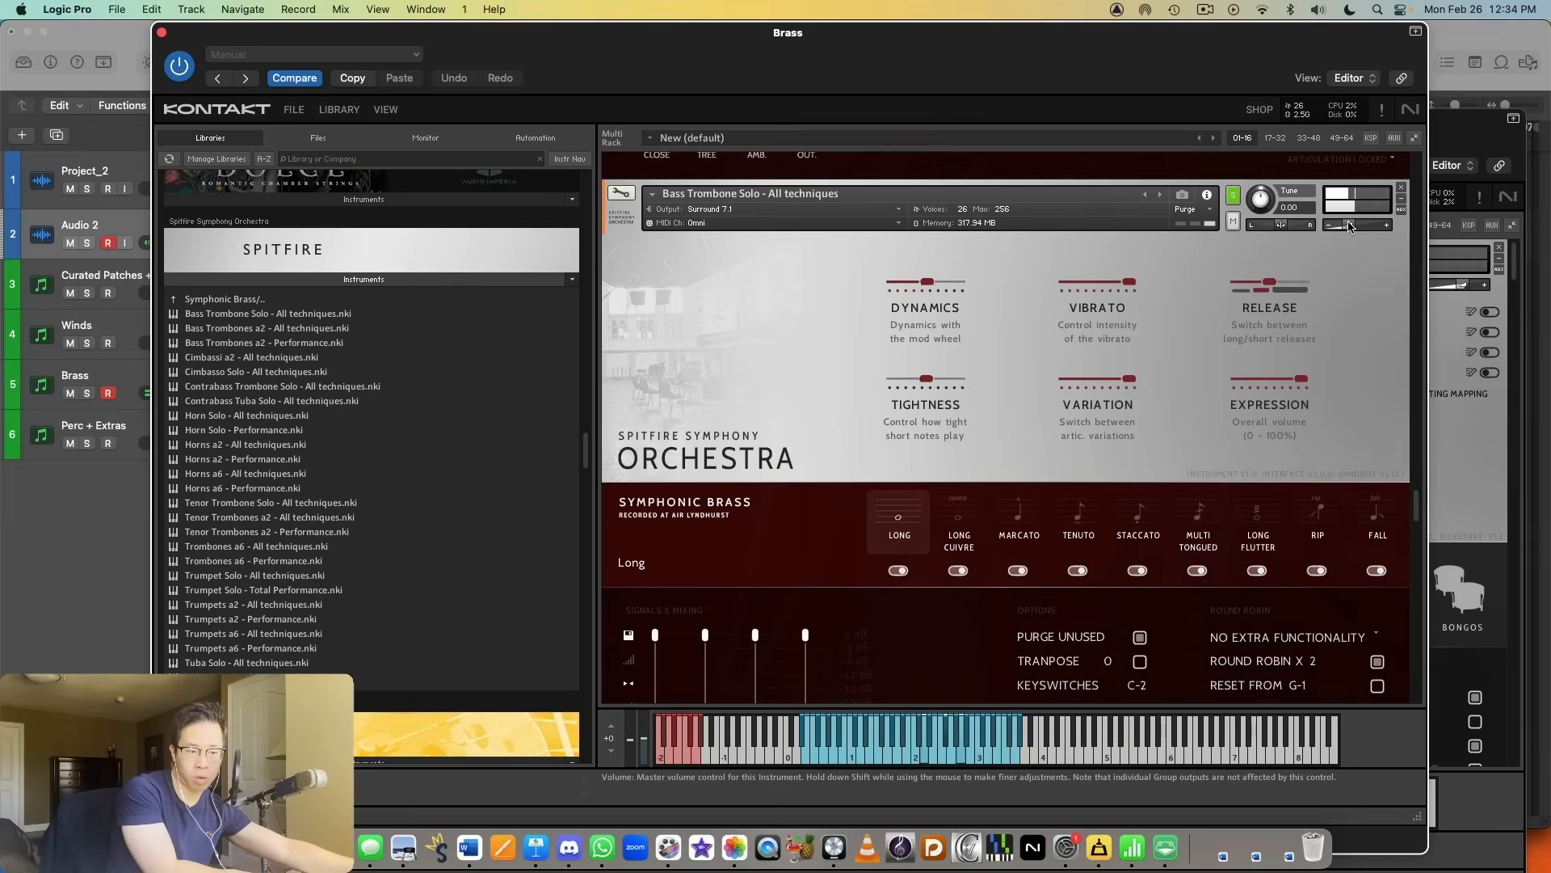
Step: Audition the solo bass trombone's Long Cuivre and Staccato articulations and bring up the Cimbassi a2 - All techniques patch
{"action": "left_click", "coordinate": [964, 543]}
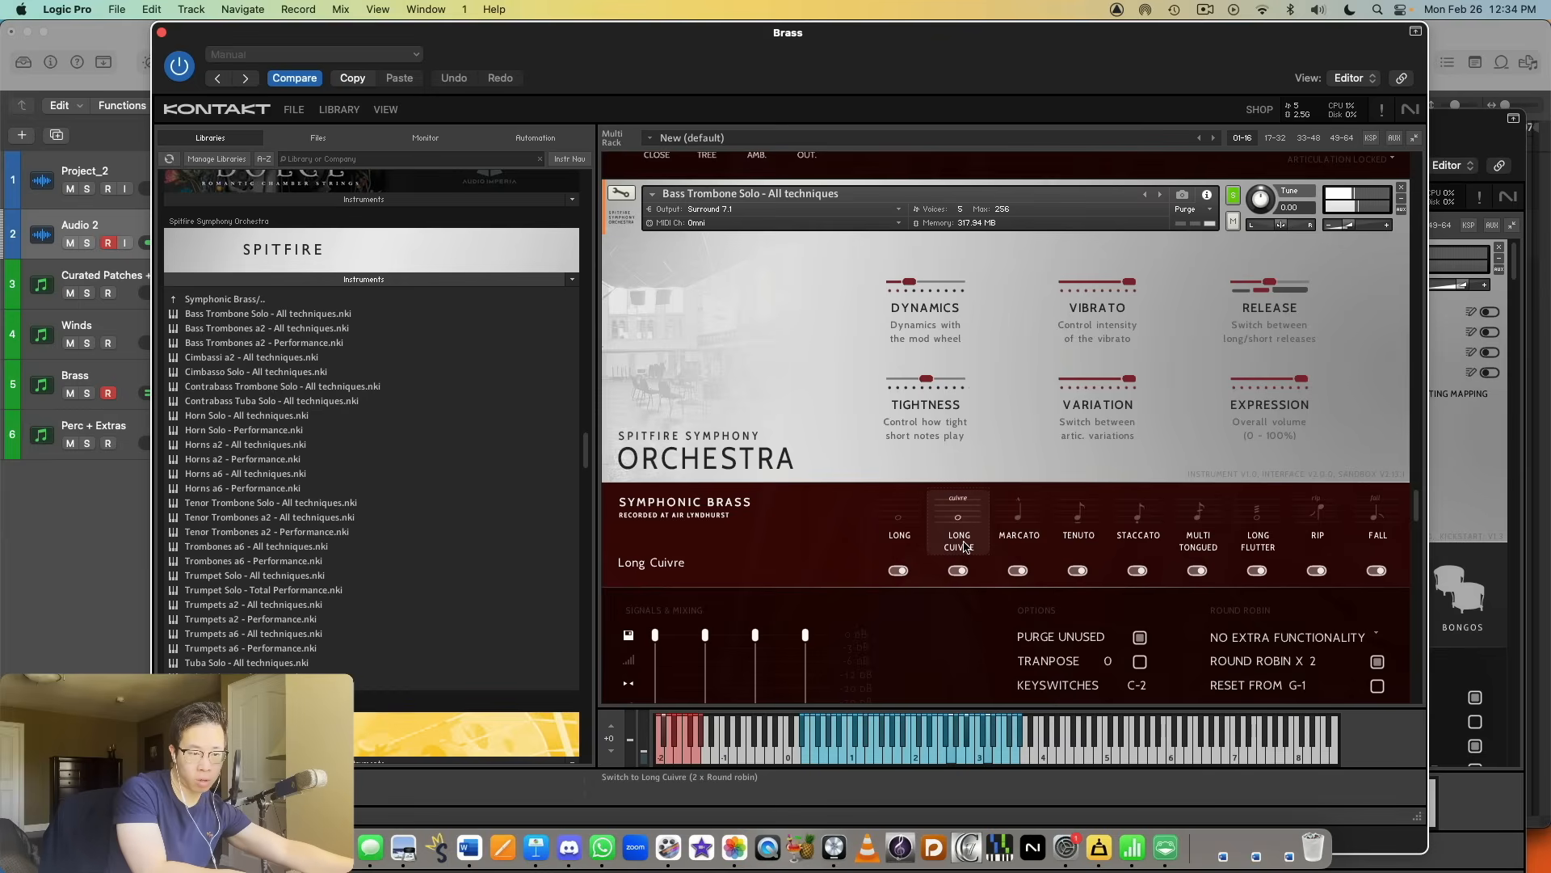
{"action": "left_click", "coordinate": [1120, 522]}
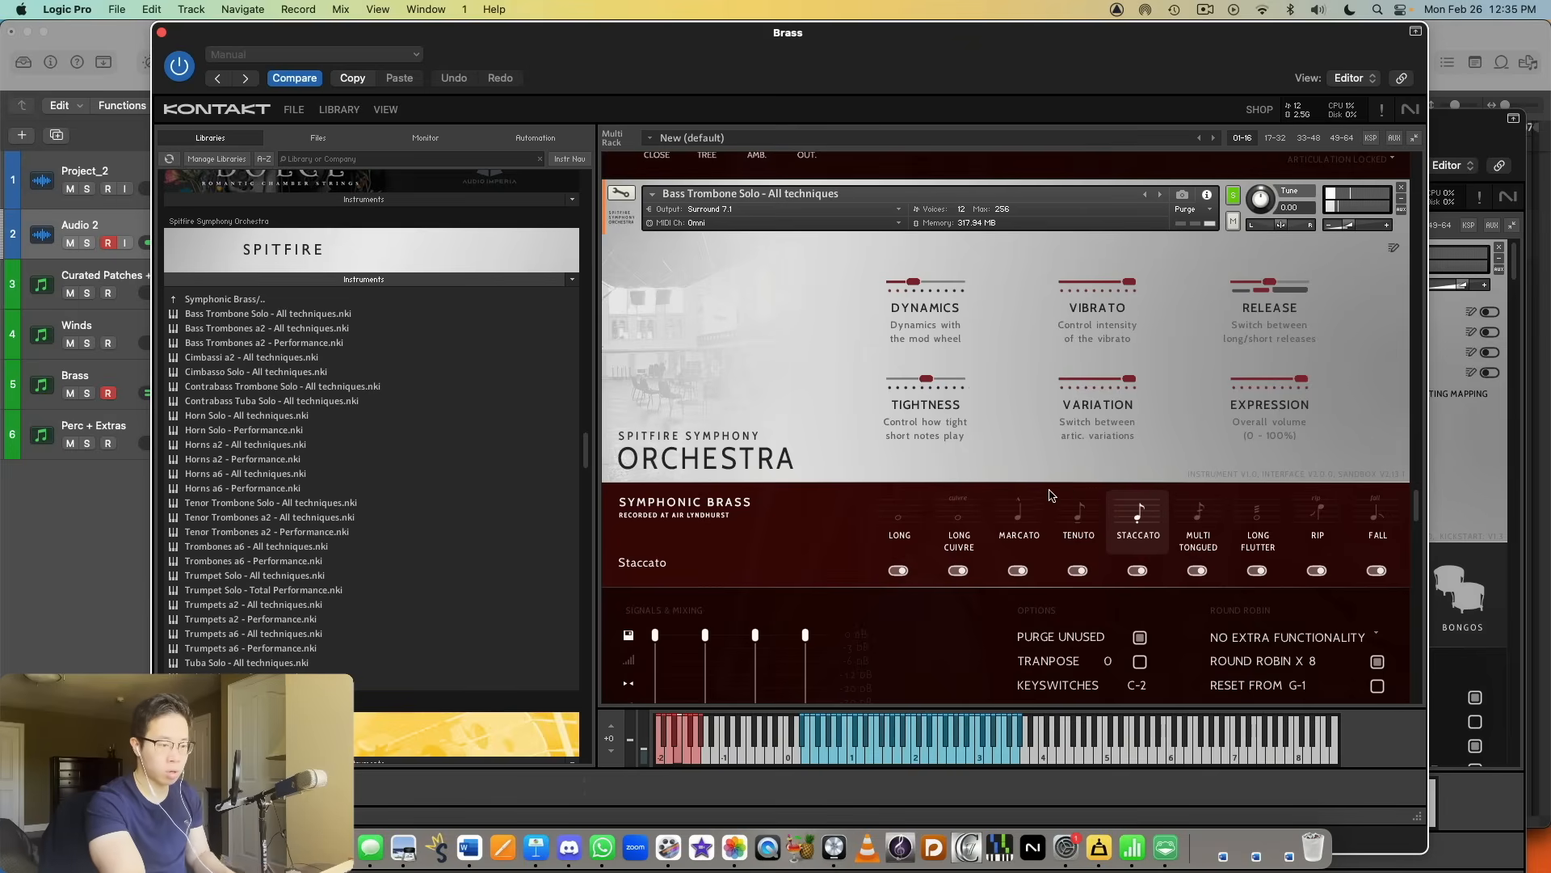
{"action": "scroll", "coordinate": [1108, 438], "scroll_direction": "down", "scroll_amount": 8}
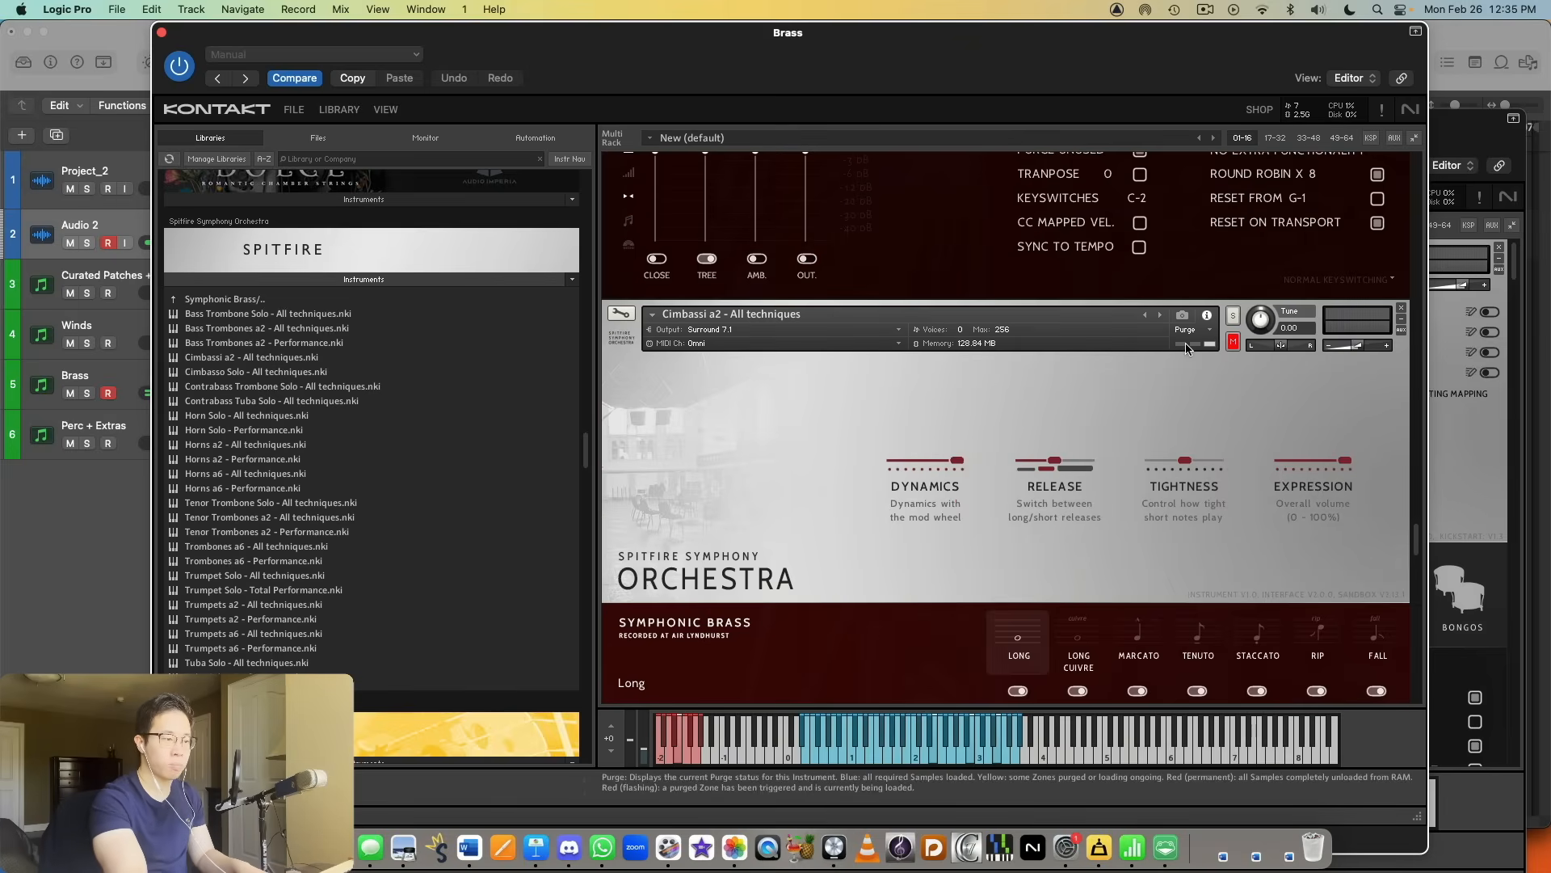
Step: Solo the Cimbassi a2 - All techniques instrument and audition its Long and Staccato articulations
{"action": "left_click", "coordinate": [1233, 315]}
{"action": "scroll", "coordinate": [1228, 316], "scroll_direction": "down", "scroll_amount": 1}
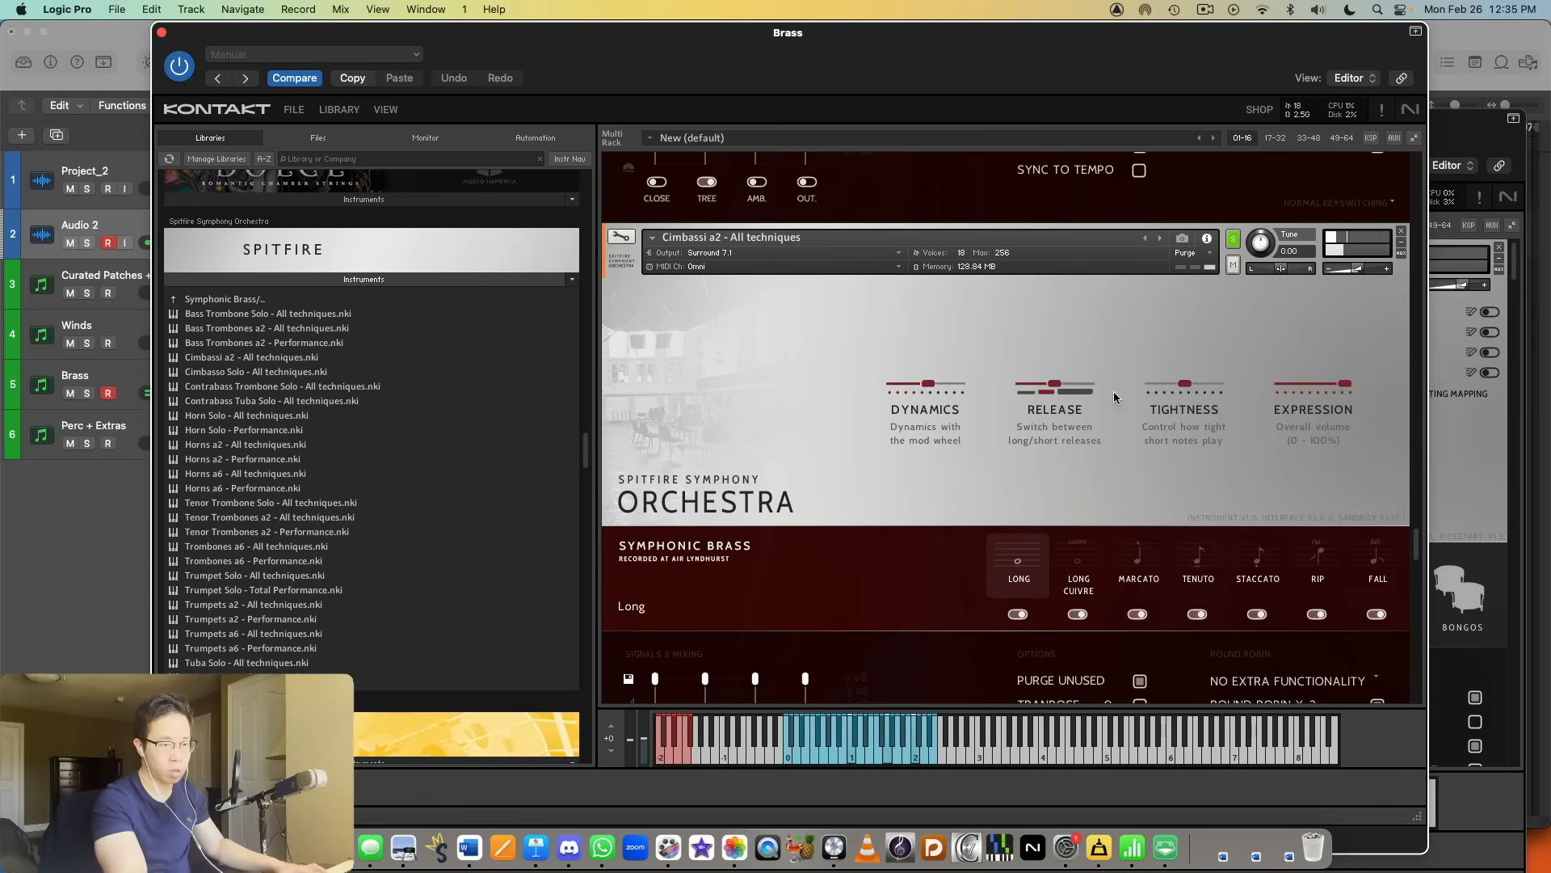
{"action": "scroll", "coordinate": [1092, 477], "scroll_direction": "down", "scroll_amount": 5}
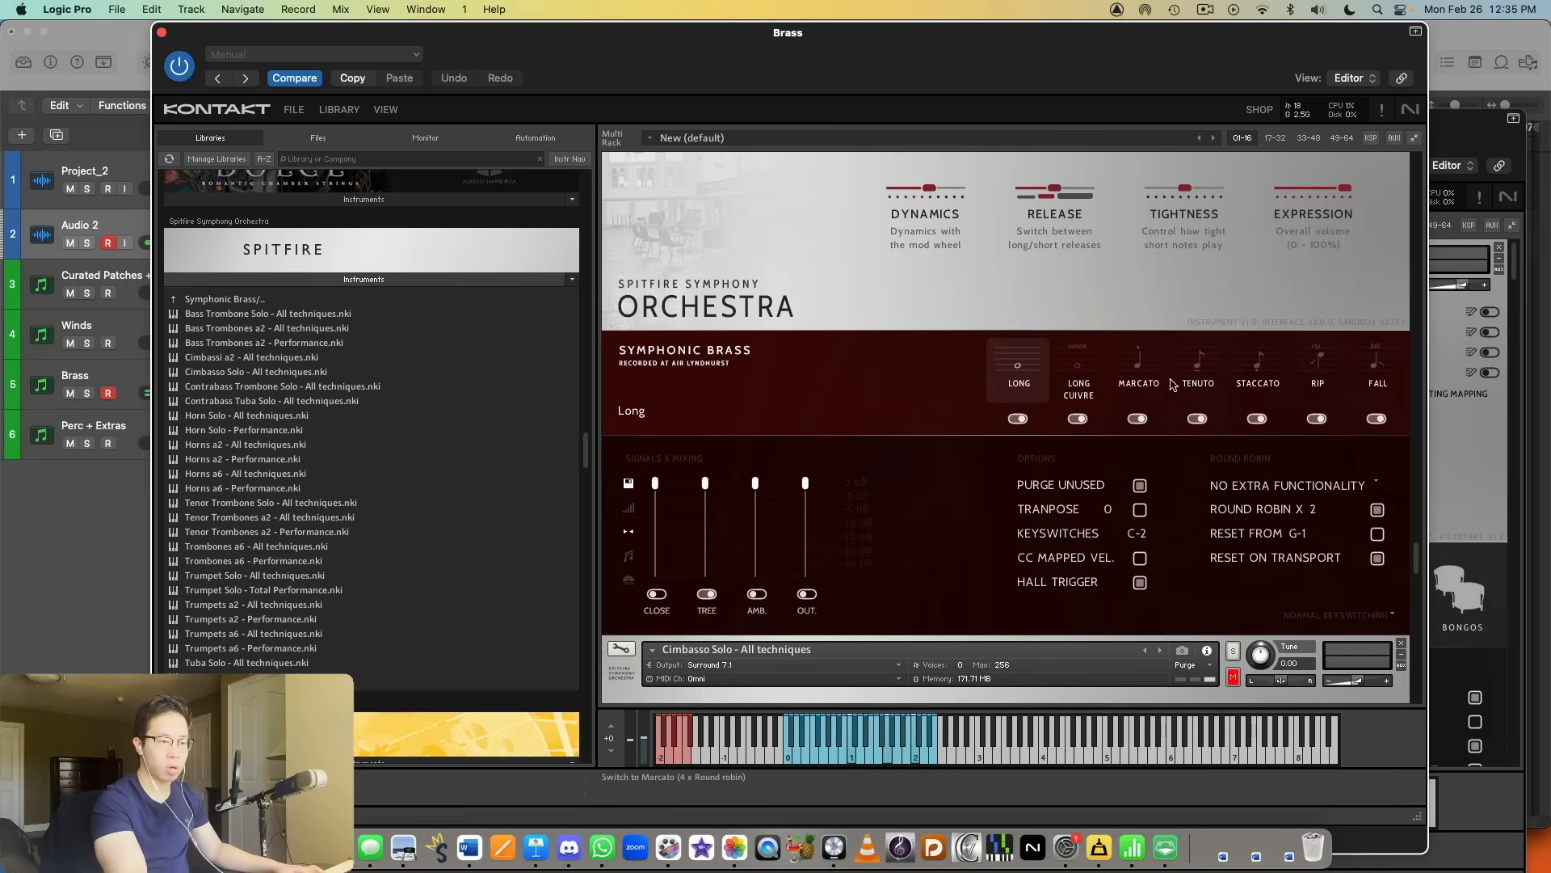
{"action": "left_click", "coordinate": [1257, 371]}
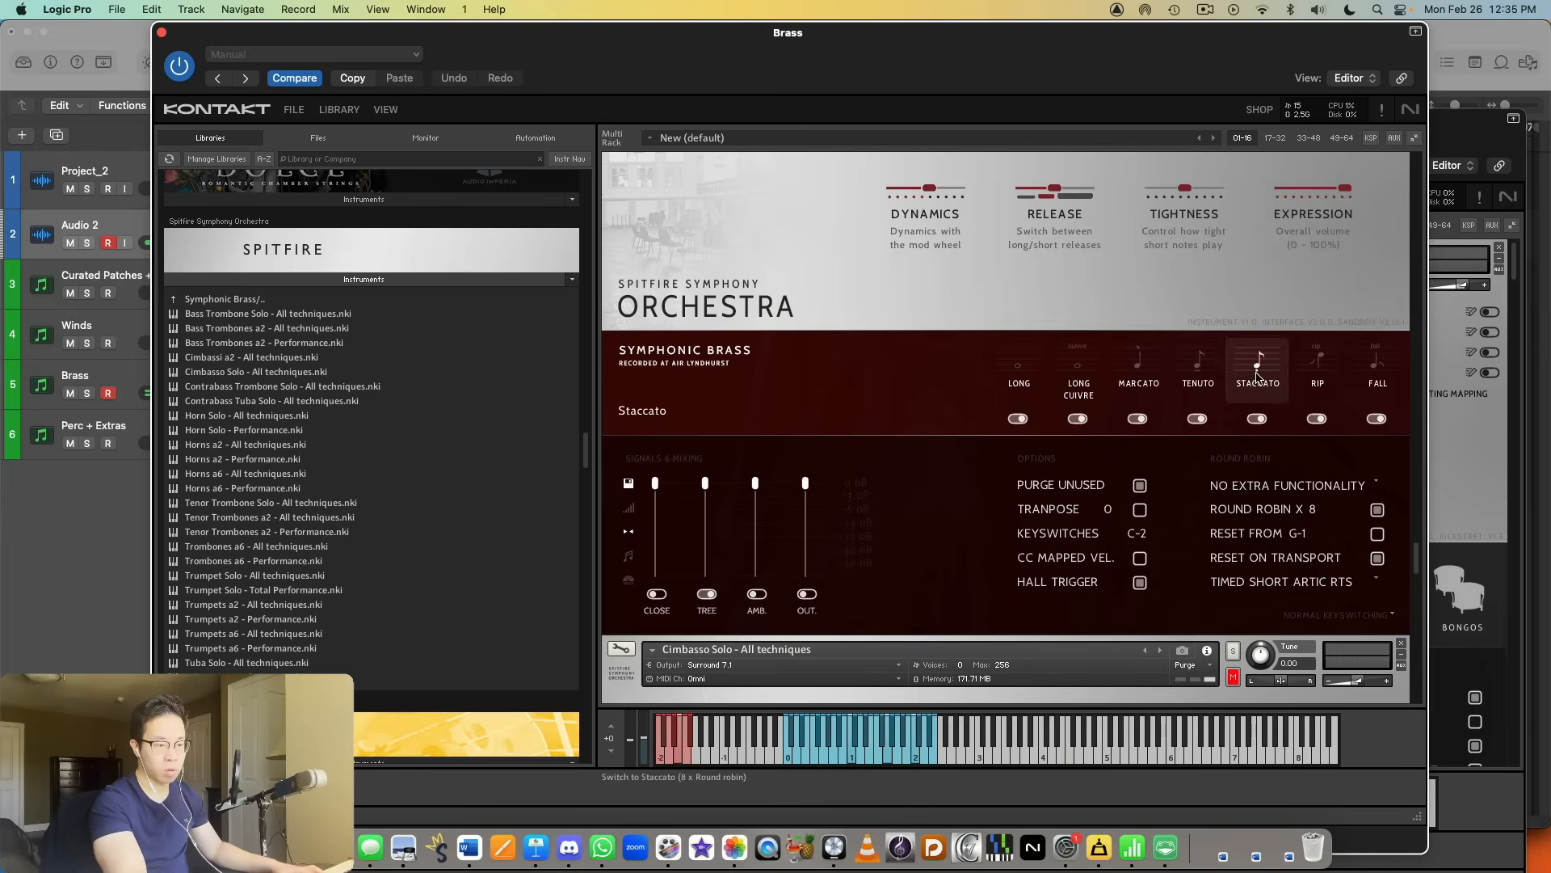
{"action": "scroll", "coordinate": [1282, 337], "scroll_direction": "up", "scroll_amount": 3}
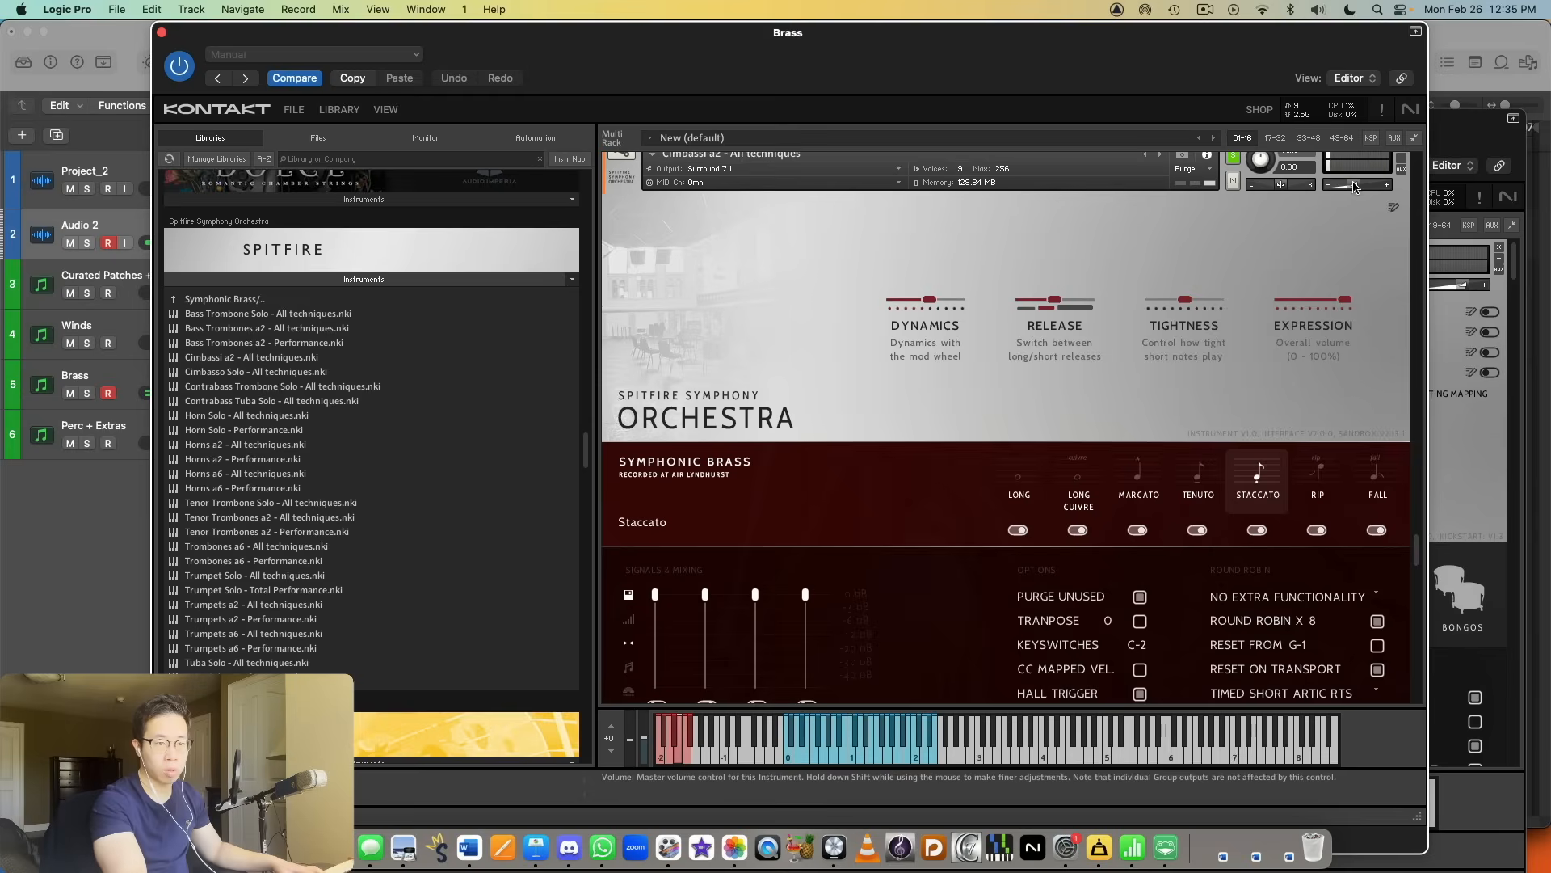
Step: Solo the Cimbasso Solo - All techniques instrument, lower its volume slightly and audition the Long and Staccato articulations
{"action": "scroll", "coordinate": [1168, 399], "scroll_direction": "down", "scroll_amount": 10}
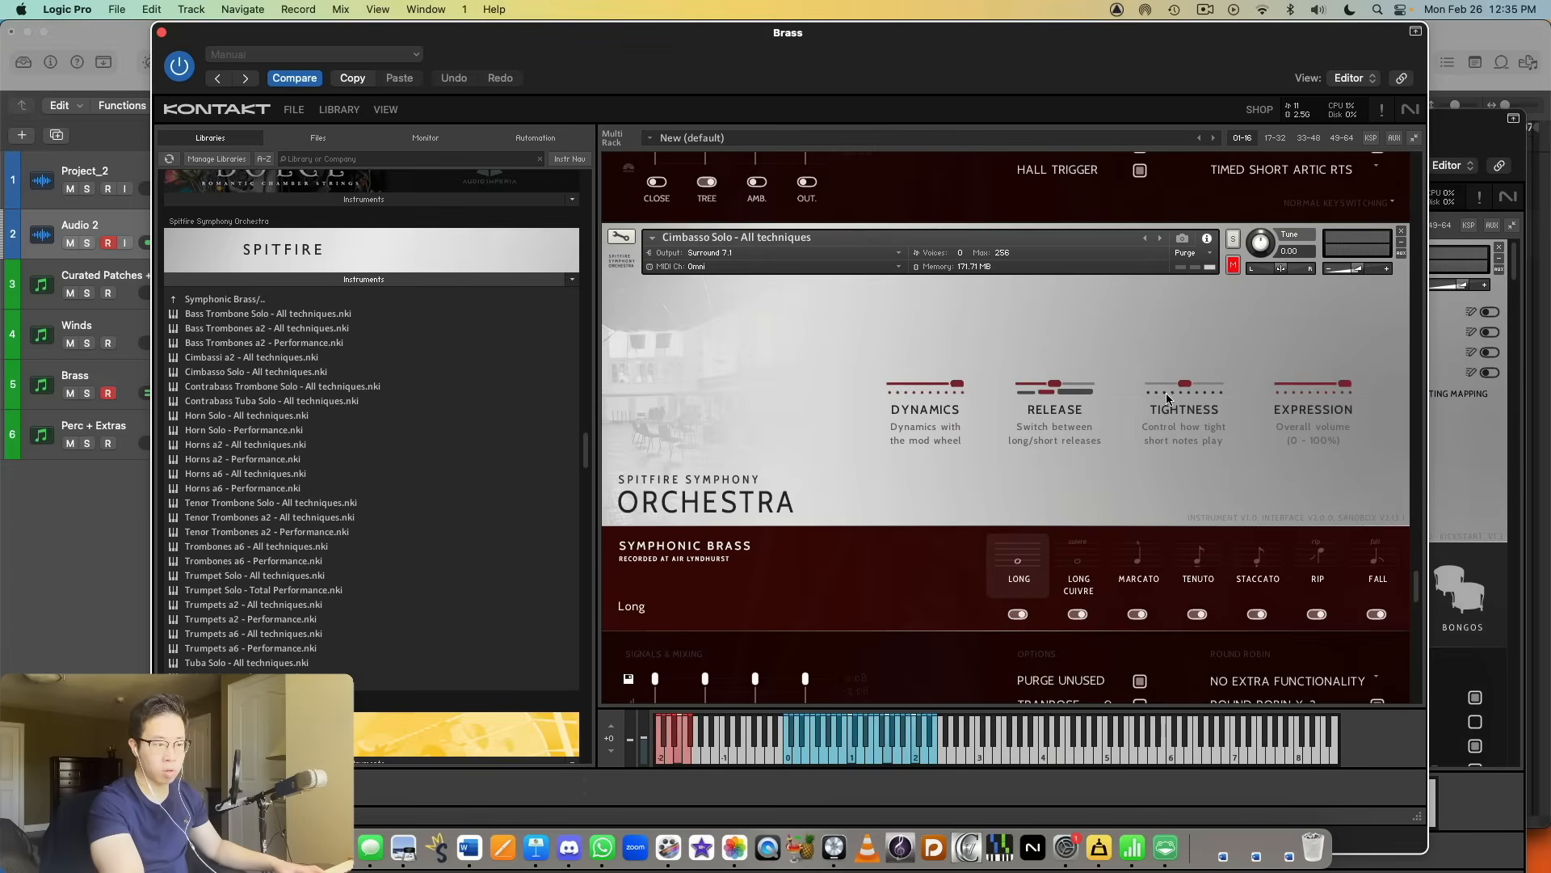
{"action": "left_click", "coordinate": [1232, 240]}
{"action": "left_click_drag", "start_coordinate": [1352, 269], "coordinate": [1340, 273]}
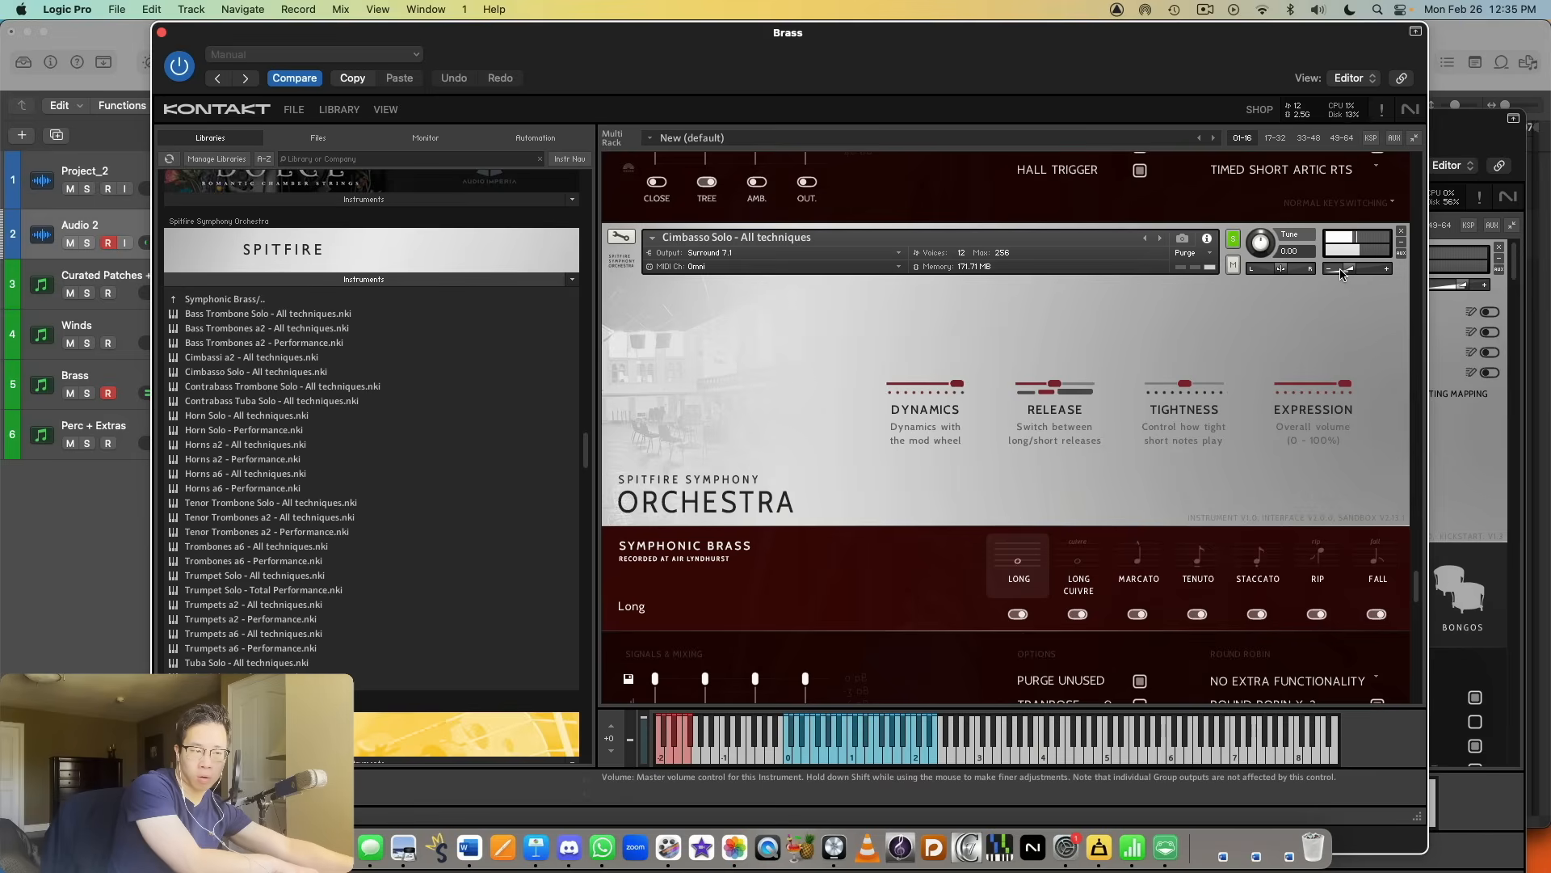
{"action": "left_click", "coordinate": [1257, 557]}
{"action": "scroll", "coordinate": [1254, 552], "scroll_direction": "down", "scroll_amount": 5}
{"action": "scroll", "coordinate": [1255, 553], "scroll_direction": "up", "scroll_amount": 2}
{"action": "scroll", "coordinate": [1254, 553], "scroll_direction": "up", "scroll_amount": 1}
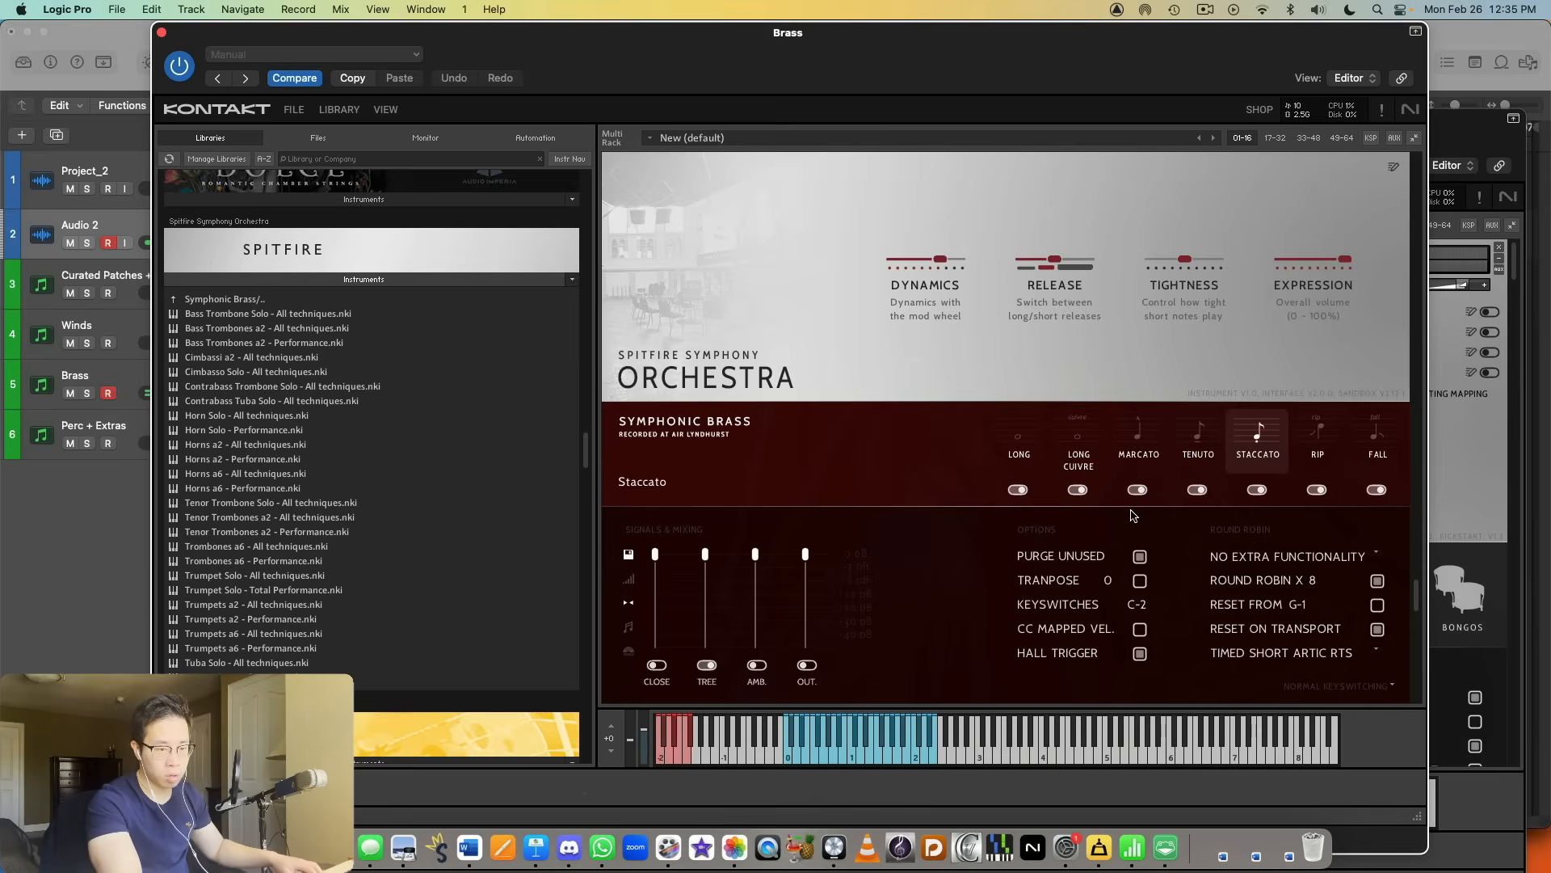
{"action": "scroll", "coordinate": [1134, 514], "scroll_direction": "up", "scroll_amount": 6}
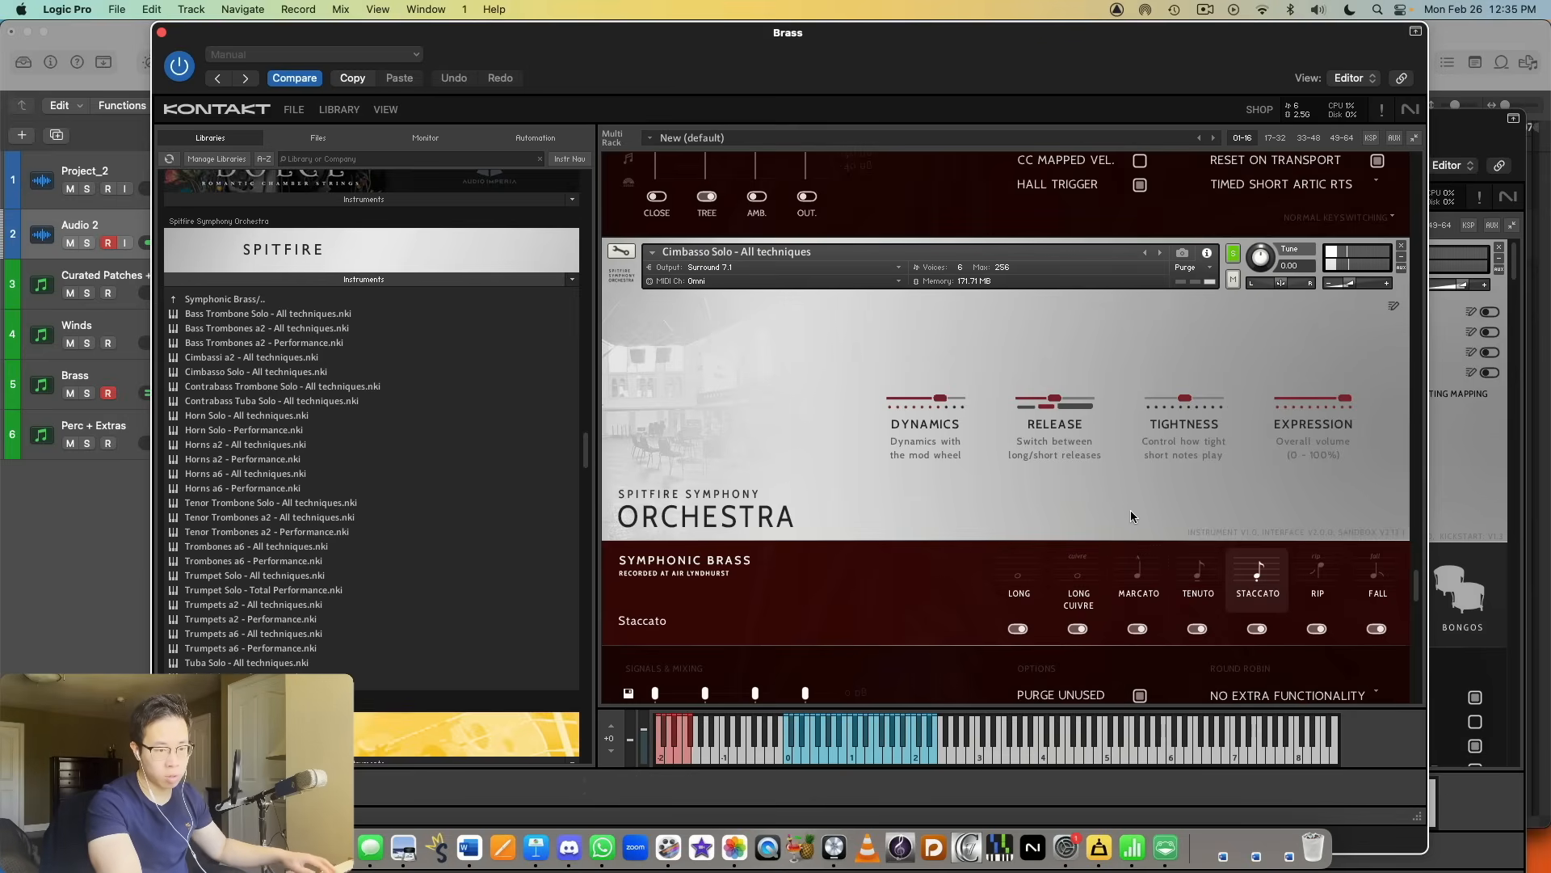
Step: Solo the Contrabass Trombone Solo - All techniques instrument and audition its Staccato articulation
{"action": "scroll", "coordinate": [1171, 428], "scroll_direction": "down", "scroll_amount": 15}
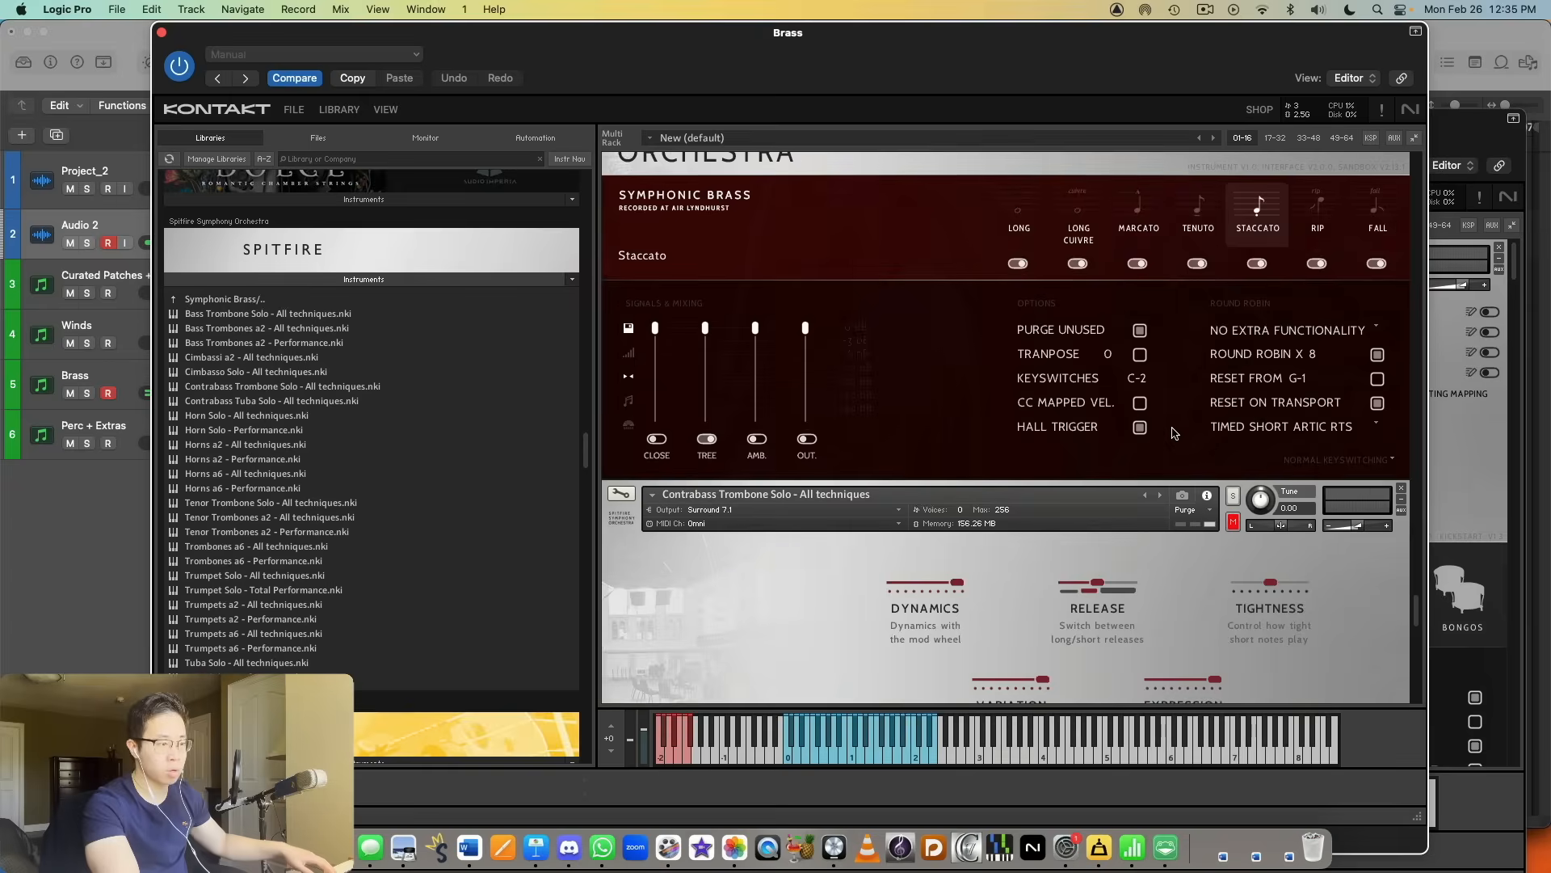
{"action": "scroll", "coordinate": [1171, 426], "scroll_direction": "down", "scroll_amount": 14}
{"action": "scroll", "coordinate": [1171, 386], "scroll_direction": "up", "scroll_amount": 5}
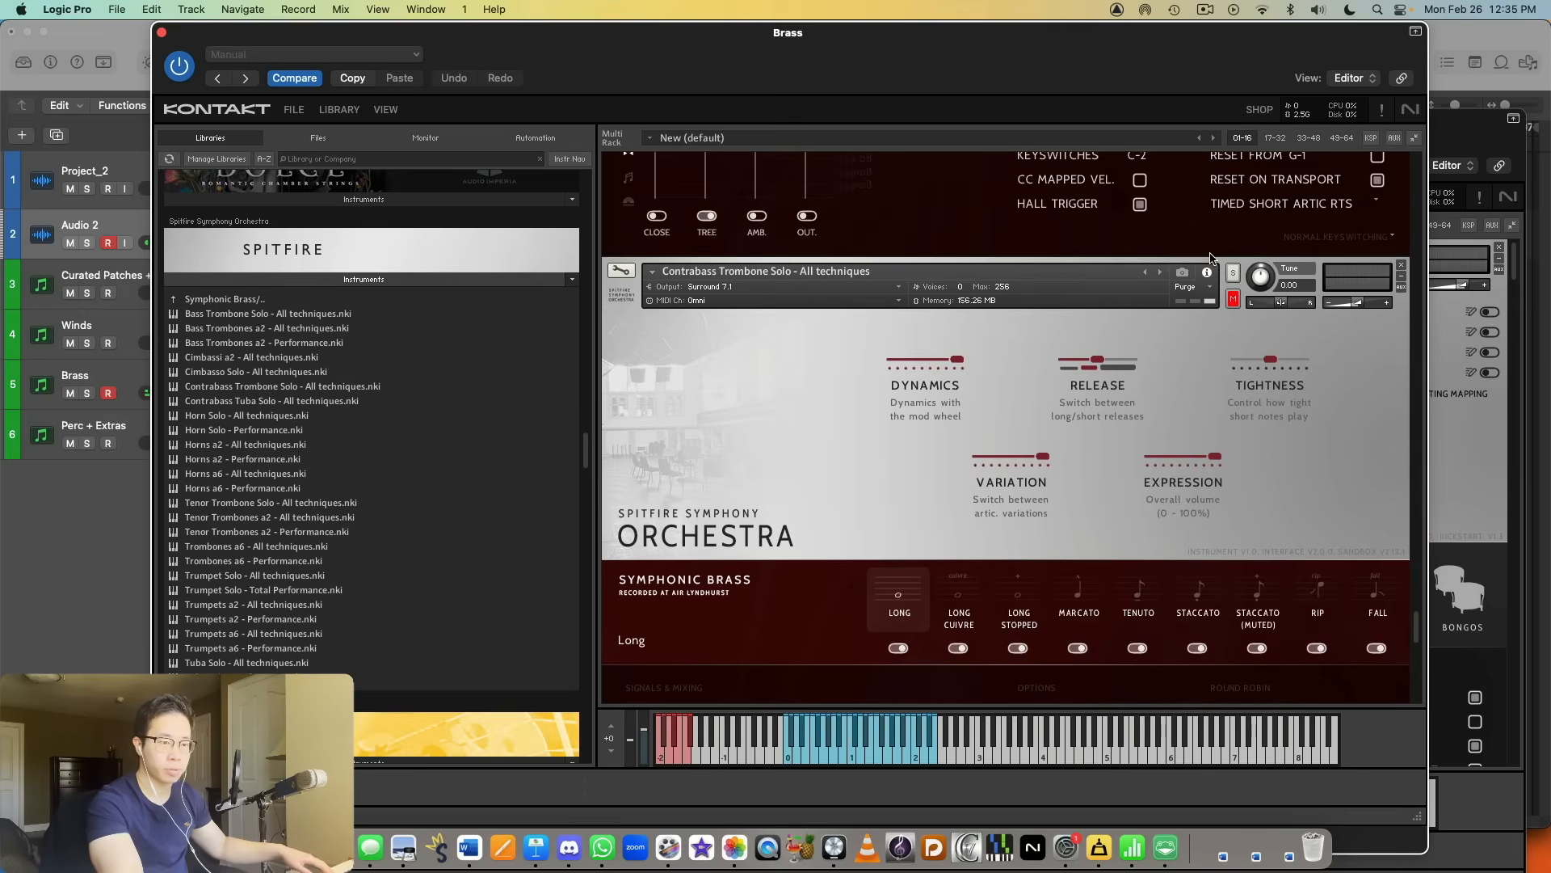
{"action": "scroll", "coordinate": [1235, 279], "scroll_direction": "down", "scroll_amount": 6}
{"action": "scroll", "coordinate": [1234, 279], "scroll_direction": "up", "scroll_amount": 4}
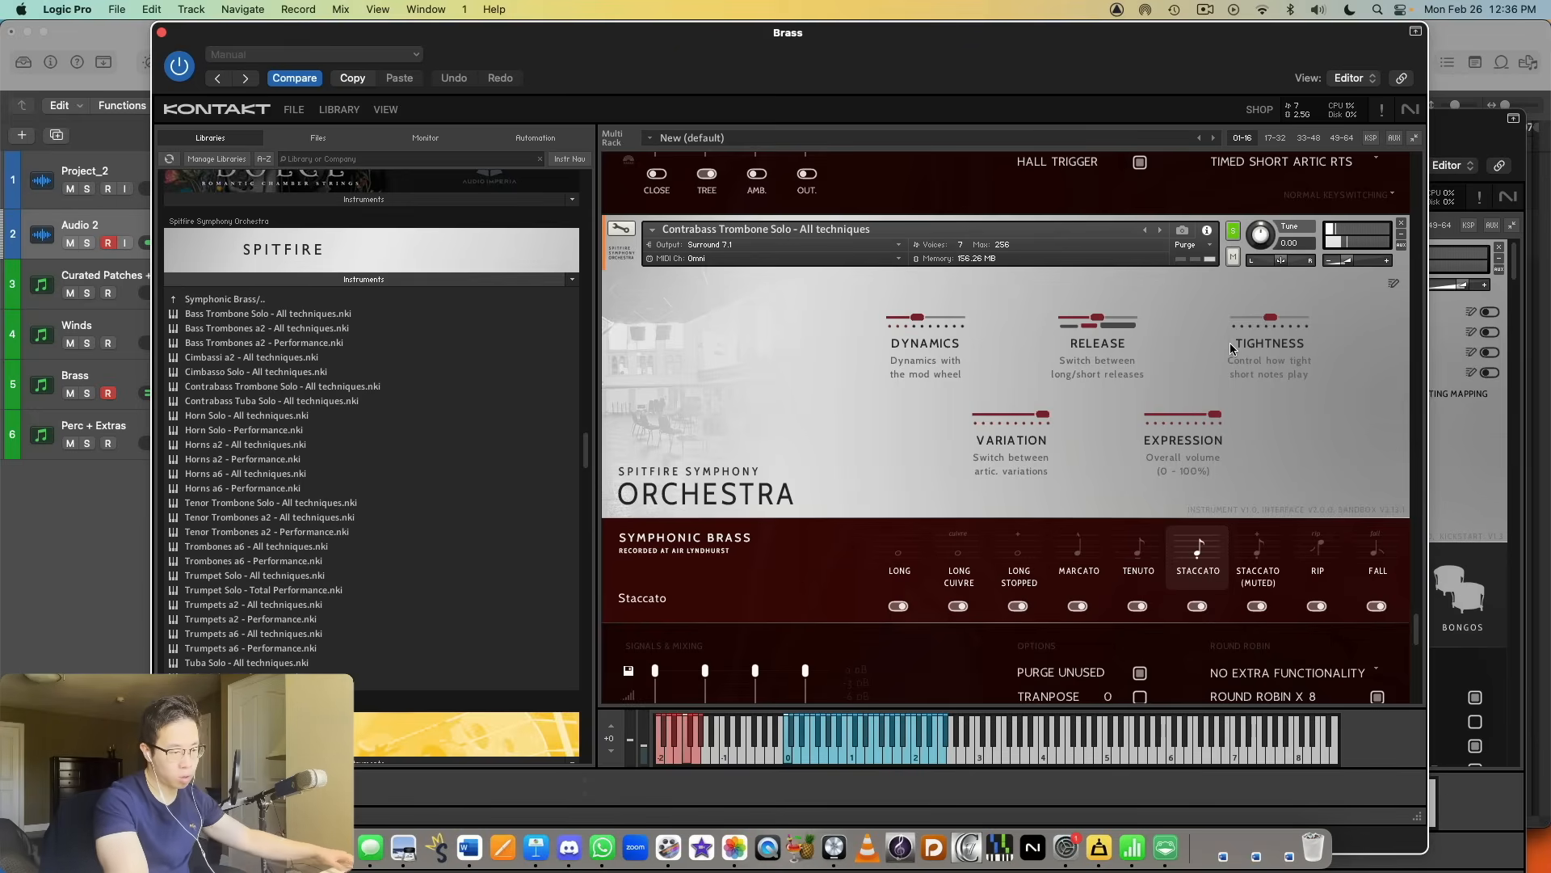
Step: Solo the Contrabass Tuba Solo - All techniques instrument, lower its volume and audition the Long and Staccato articulations
{"action": "scroll", "coordinate": [1245, 340], "scroll_direction": "down", "scroll_amount": 8}
{"action": "scroll", "coordinate": [1245, 348], "scroll_direction": "down", "scroll_amount": 5}
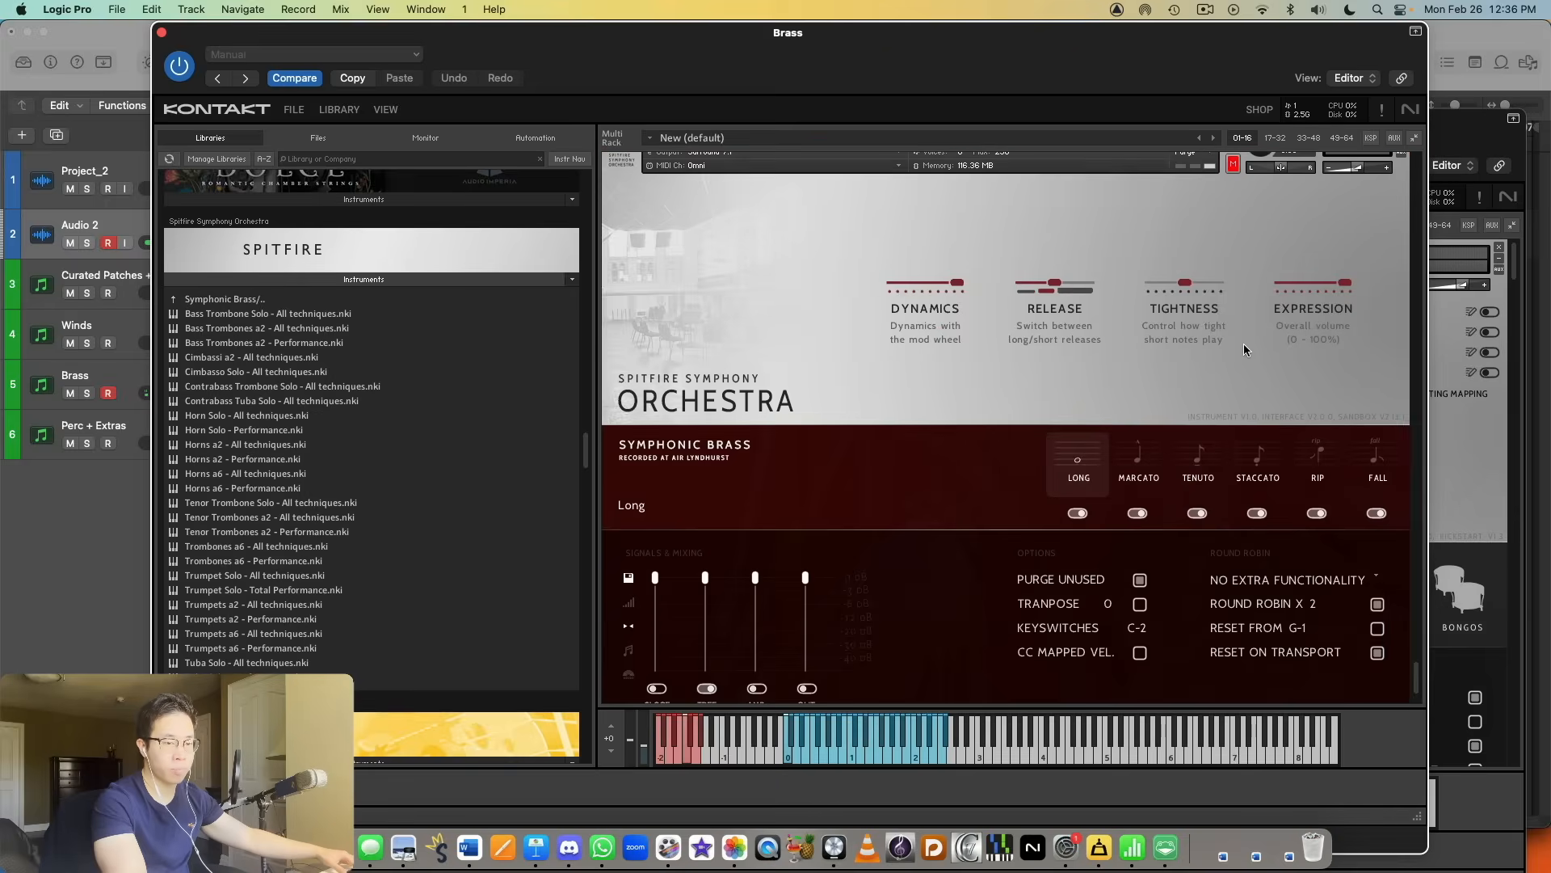
{"action": "scroll", "coordinate": [1248, 349], "scroll_direction": "up", "scroll_amount": 3}
{"action": "left_click", "coordinate": [1232, 261]}
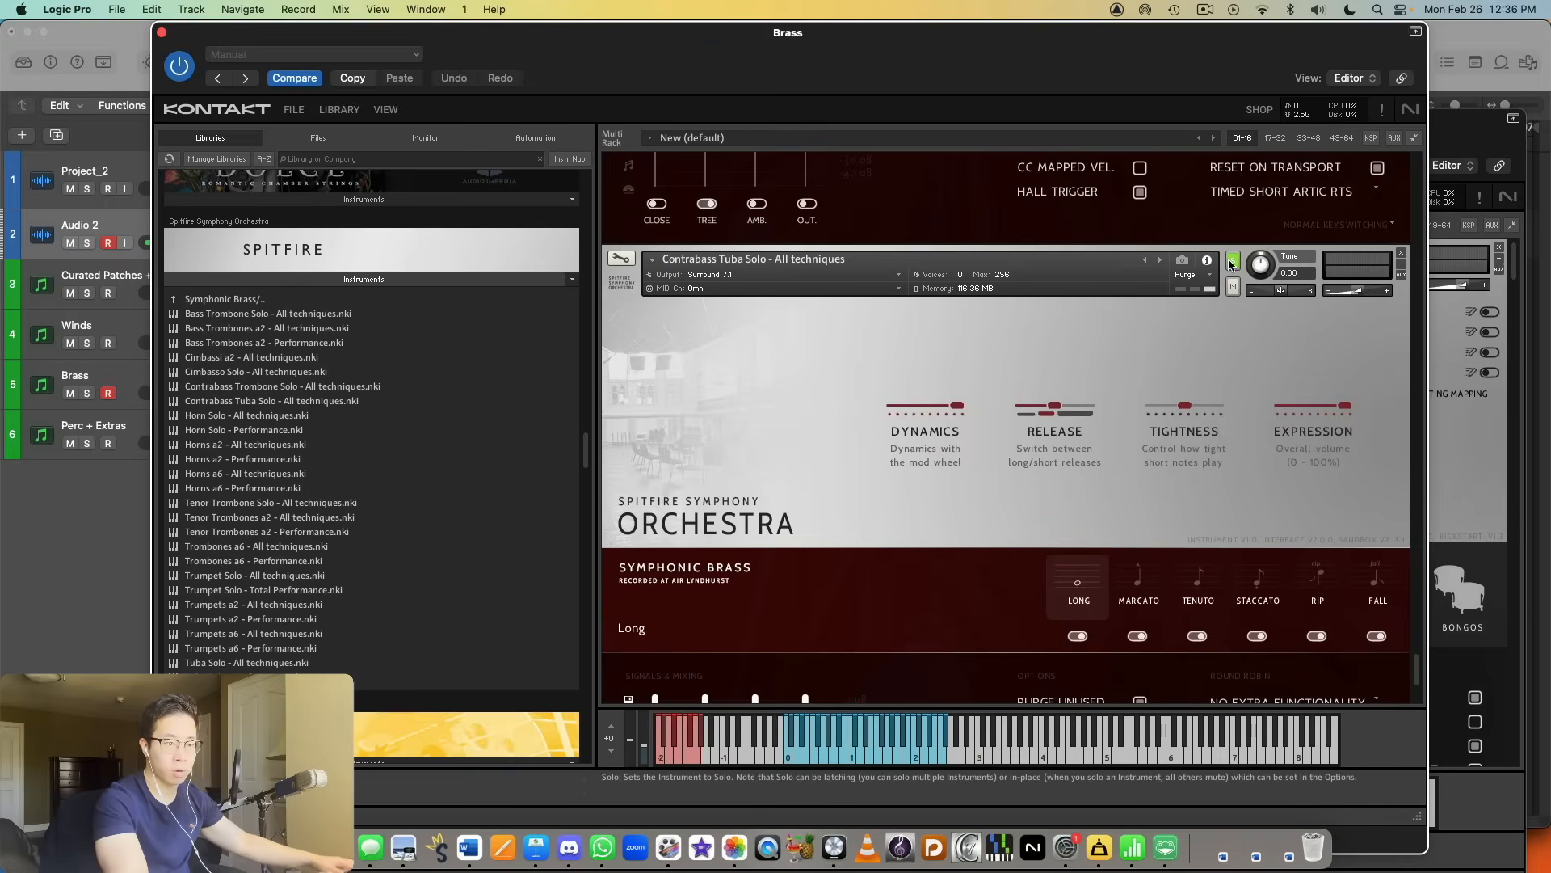
{"action": "left_click_drag", "start_coordinate": [1357, 292], "coordinate": [1341, 294]}
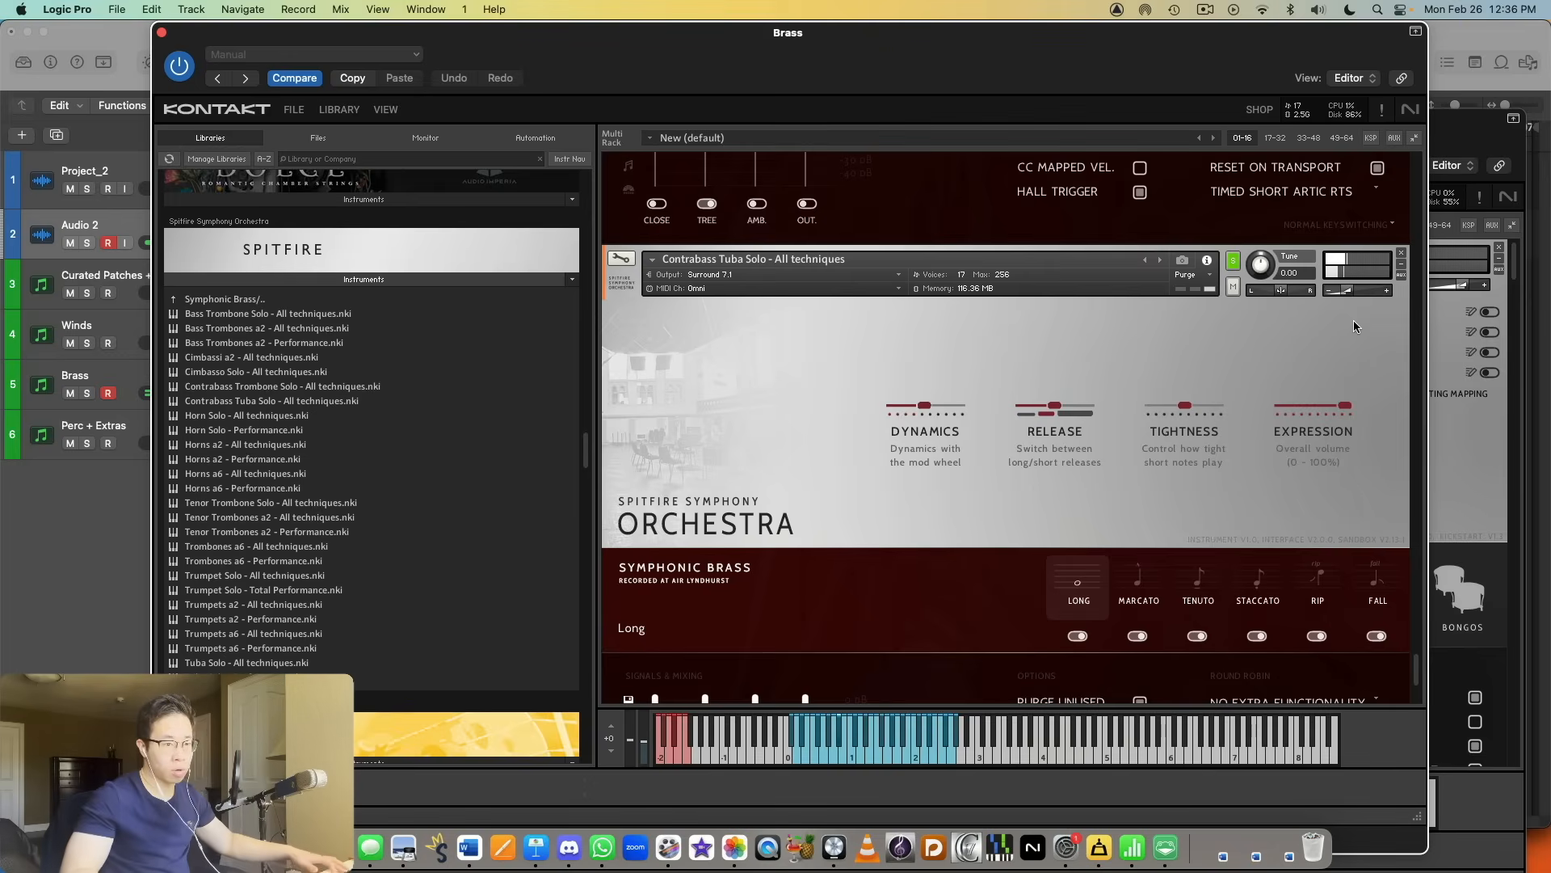
{"action": "left_click", "coordinate": [1277, 590]}
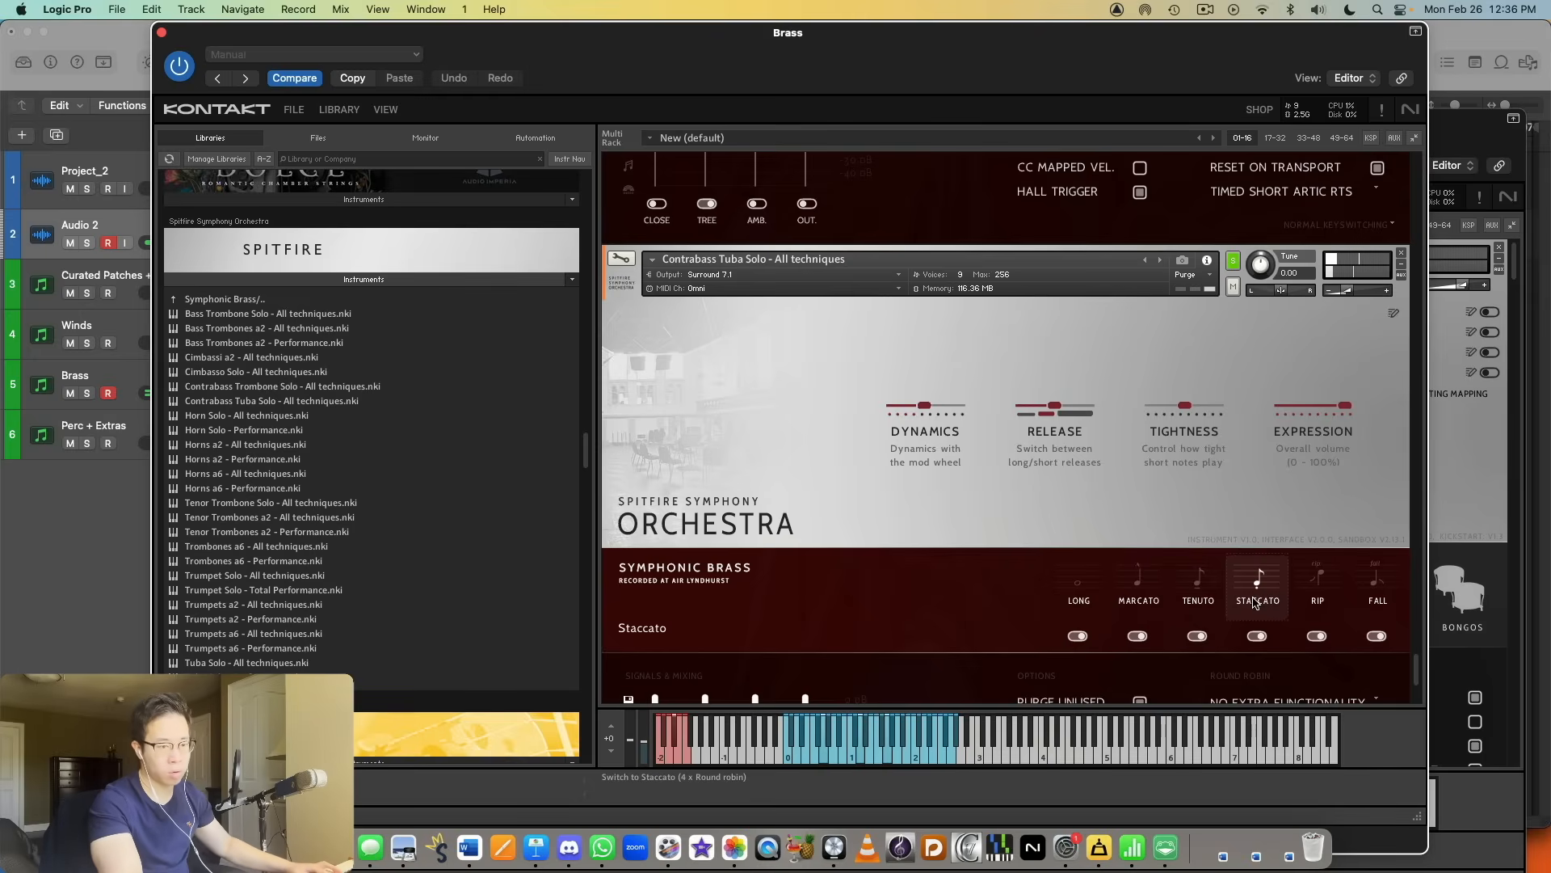
{"action": "scroll", "coordinate": [1255, 548], "scroll_direction": "down", "scroll_amount": 3}
{"action": "scroll", "coordinate": [1255, 548], "scroll_direction": "down", "scroll_amount": 1}
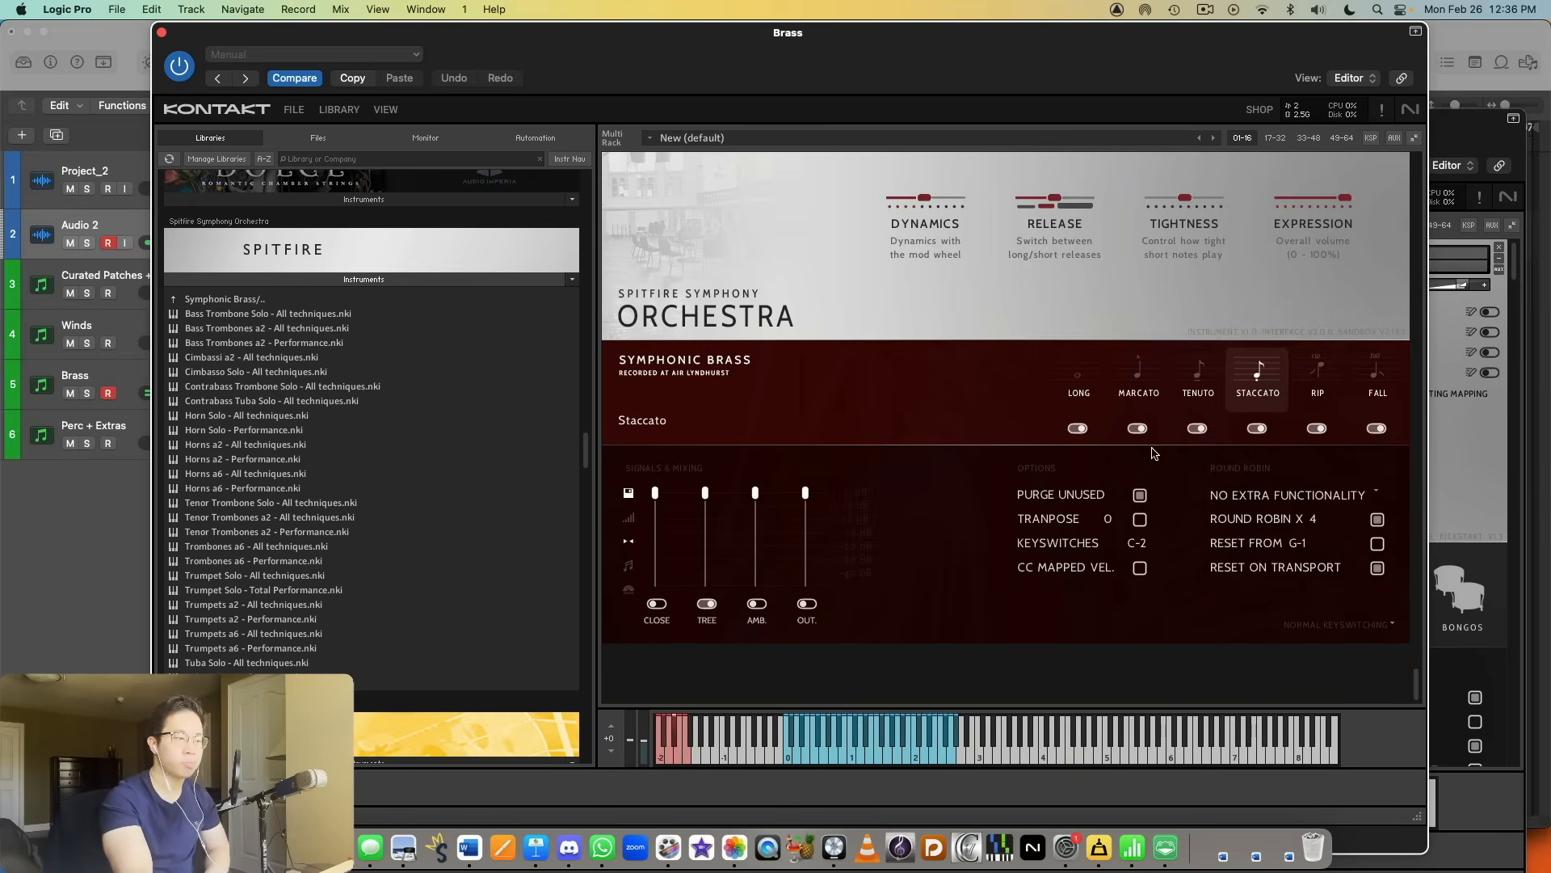
Step: Review the loaded Symphonic Brass patches in the rack, from the contrabass tuba back to the solo tenor trombone
{"action": "scroll", "coordinate": [1195, 431], "scroll_direction": "up", "scroll_amount": 15}
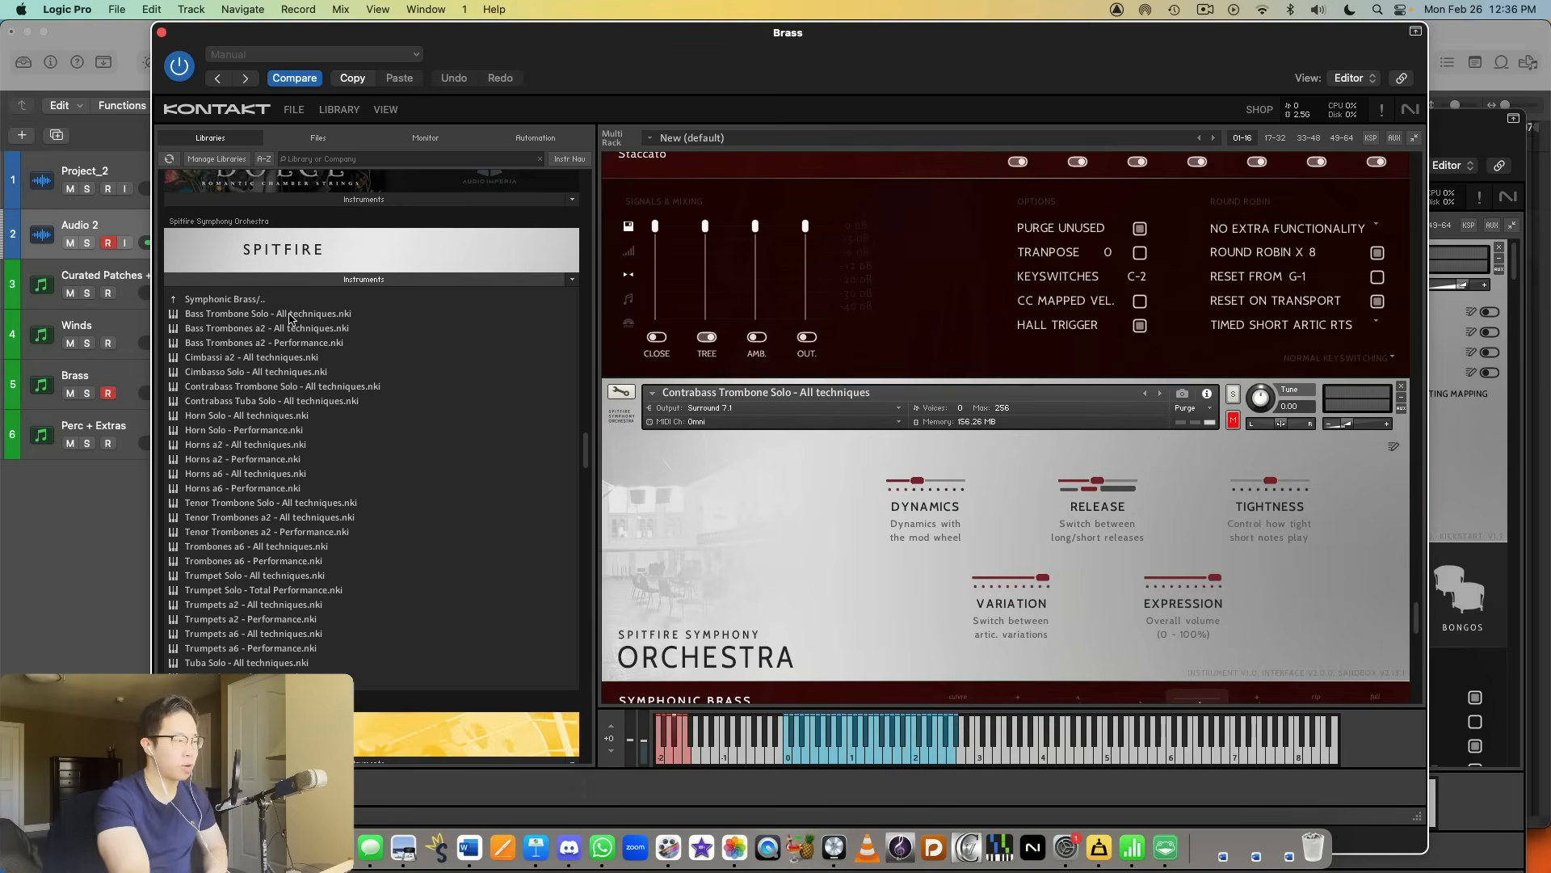
{"action": "scroll", "coordinate": [863, 453], "scroll_direction": "up", "scroll_amount": 7}
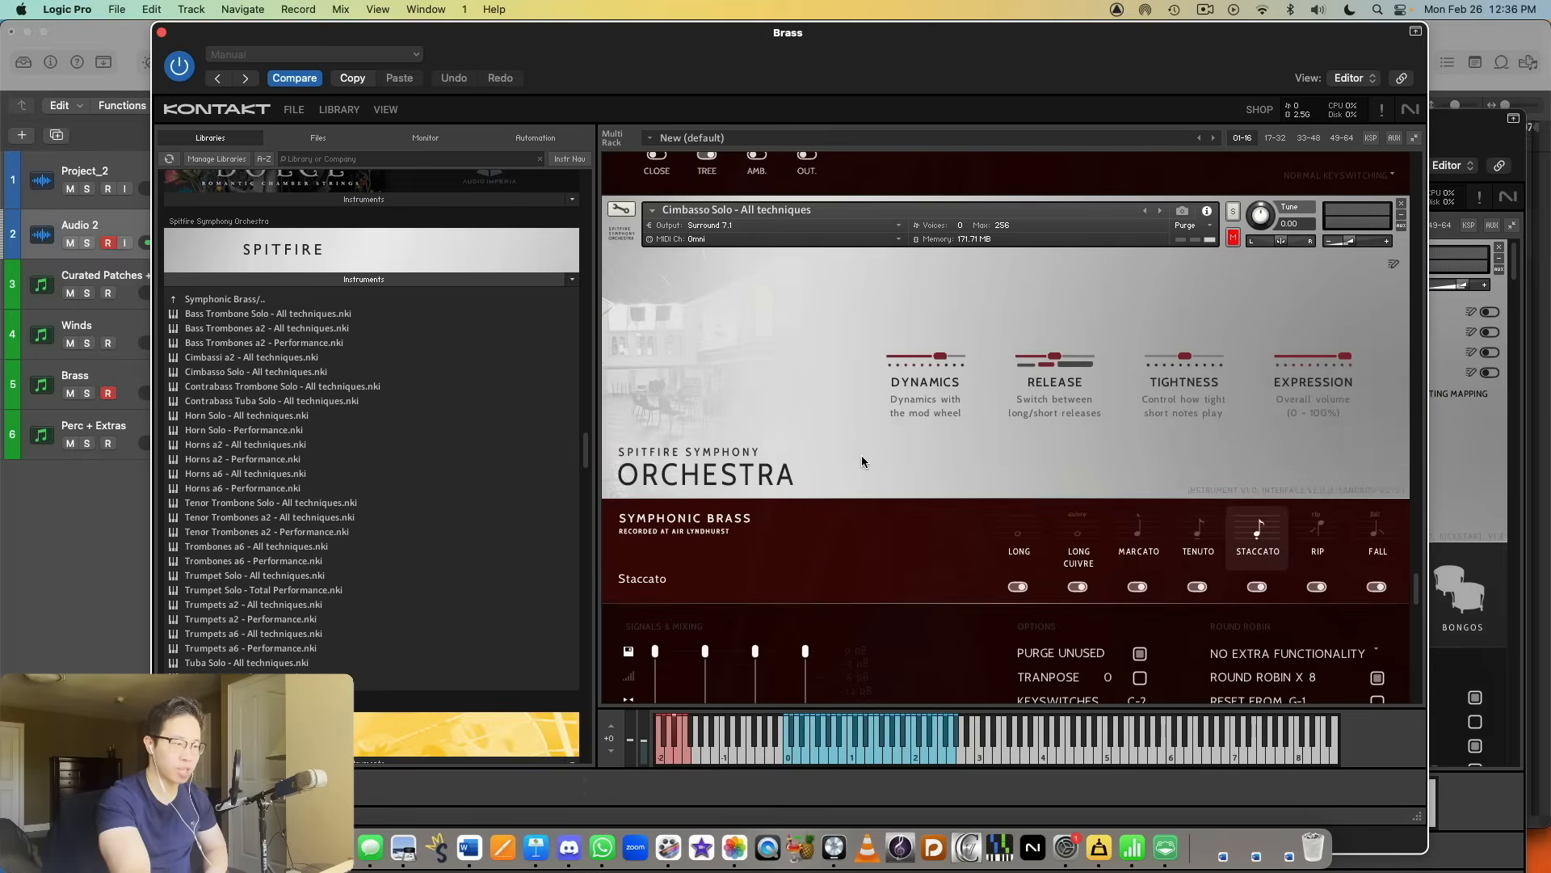
{"action": "scroll", "coordinate": [861, 462], "scroll_direction": "down", "scroll_amount": 12}
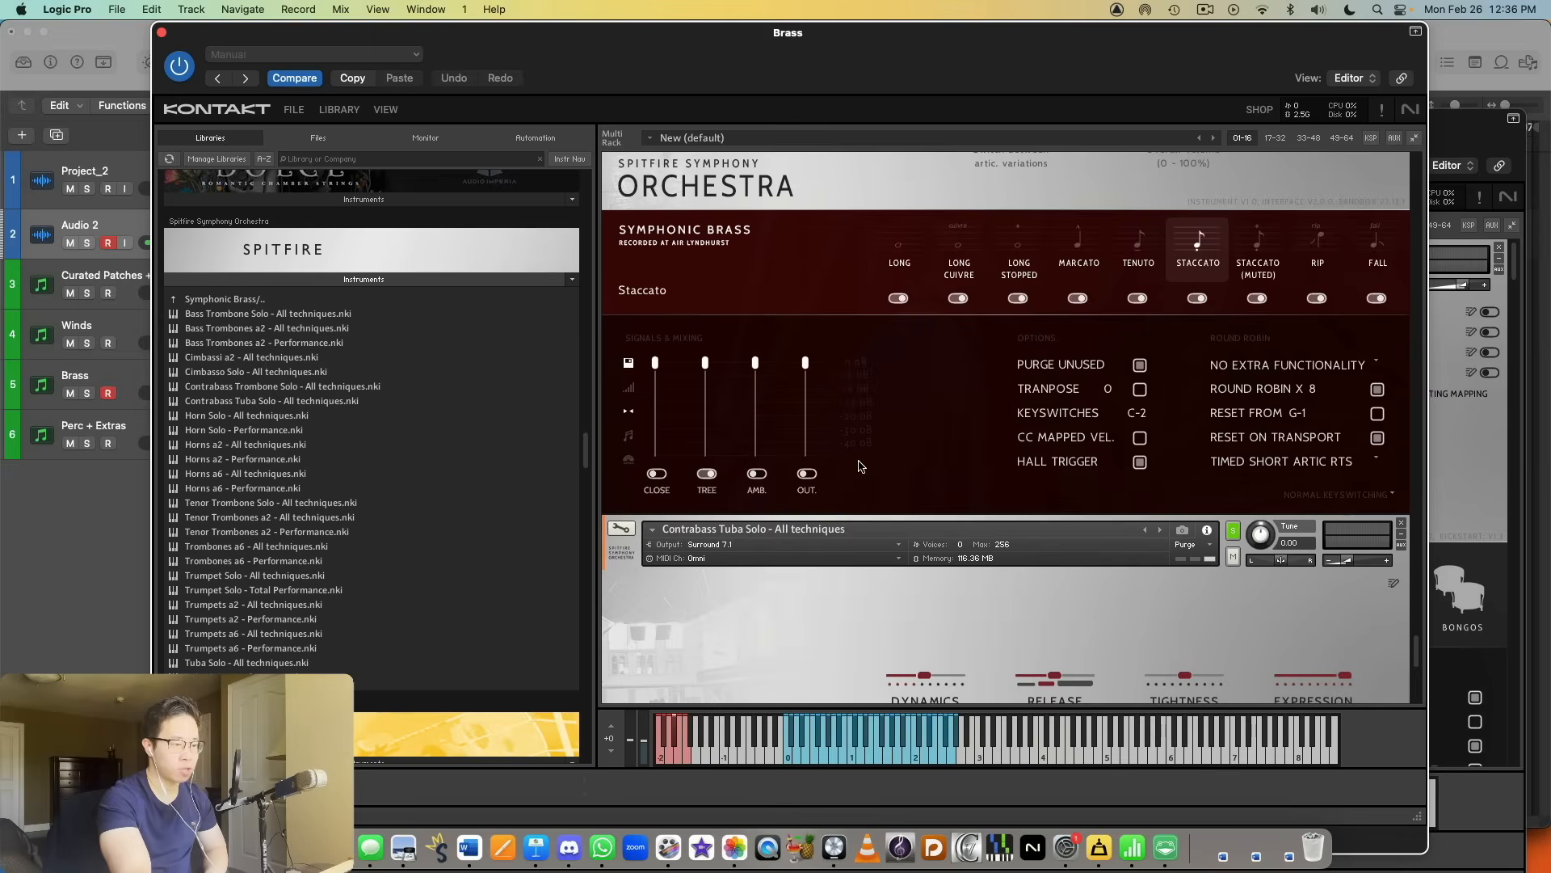
{"action": "scroll", "coordinate": [862, 467], "scroll_direction": "up", "scroll_amount": 14}
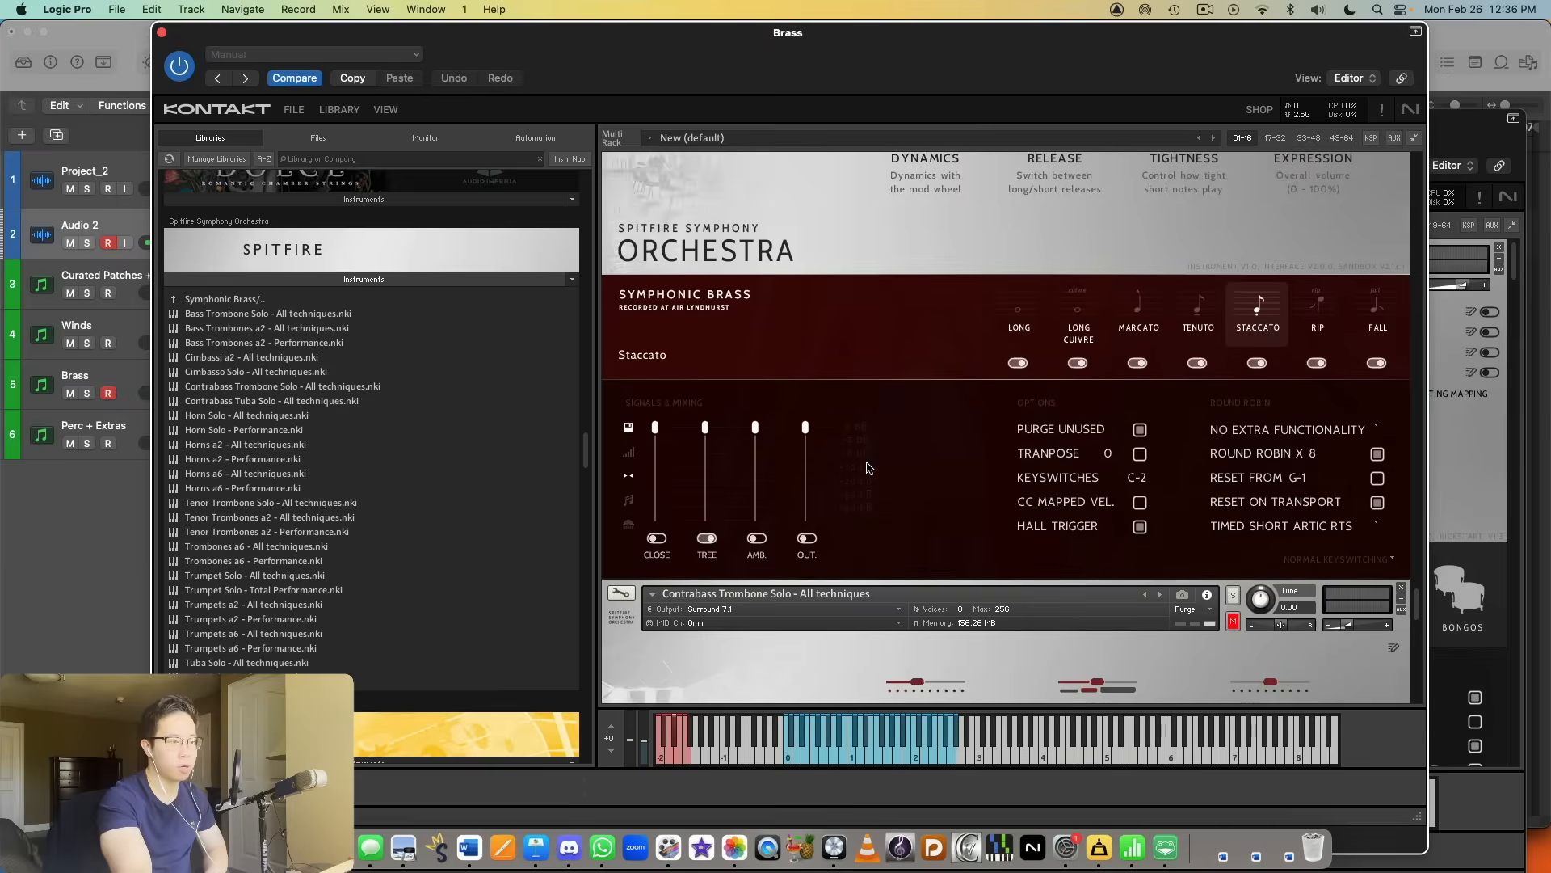
{"action": "scroll", "coordinate": [869, 462], "scroll_direction": "up", "scroll_amount": 7}
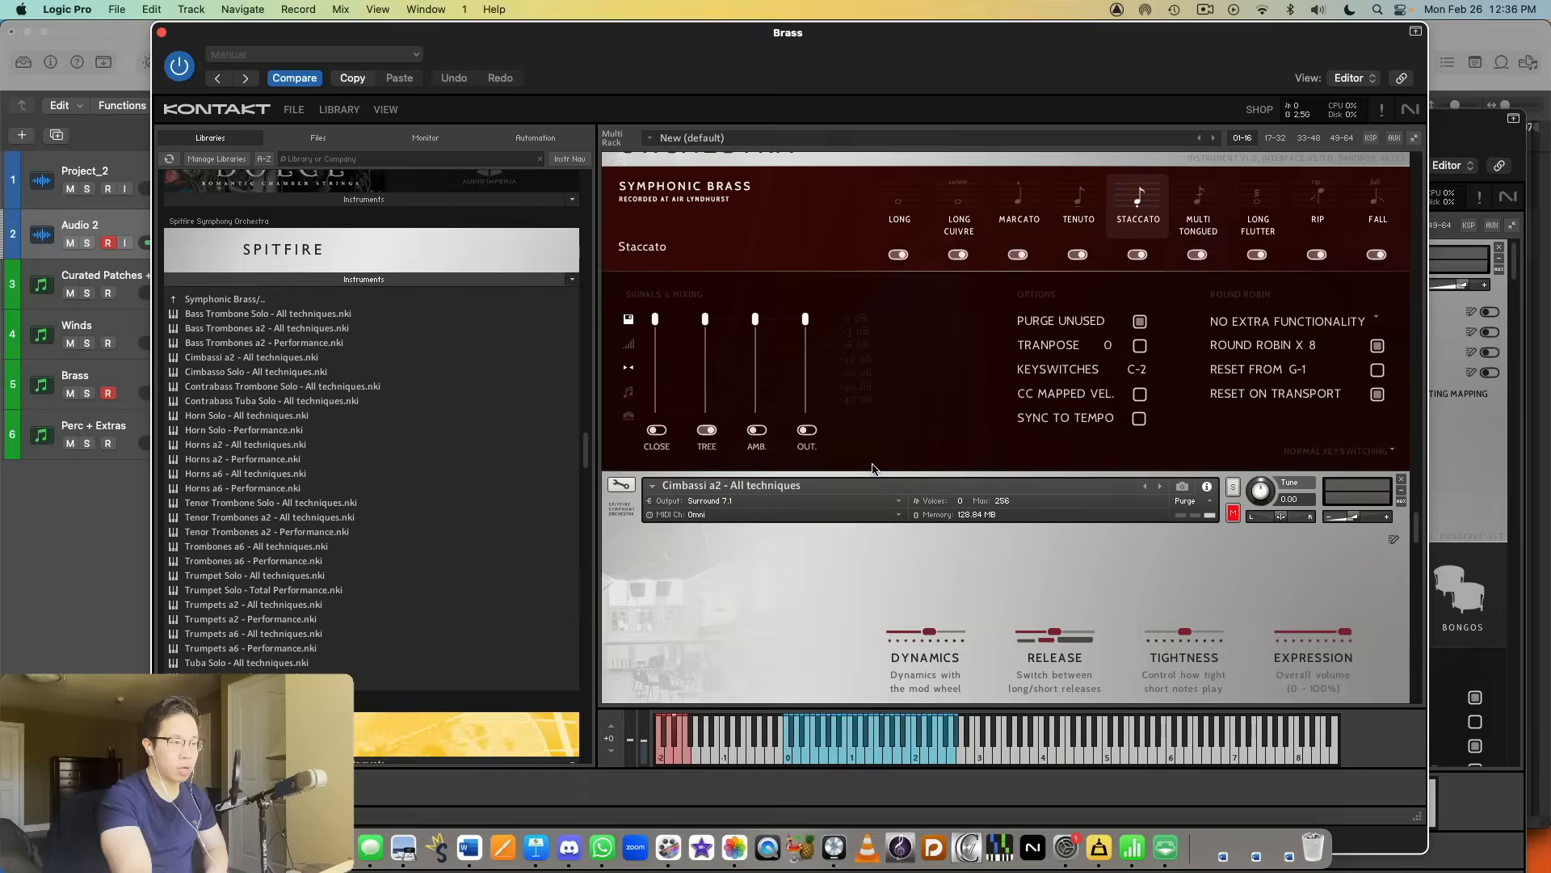
{"action": "scroll", "coordinate": [878, 473], "scroll_direction": "up", "scroll_amount": 10}
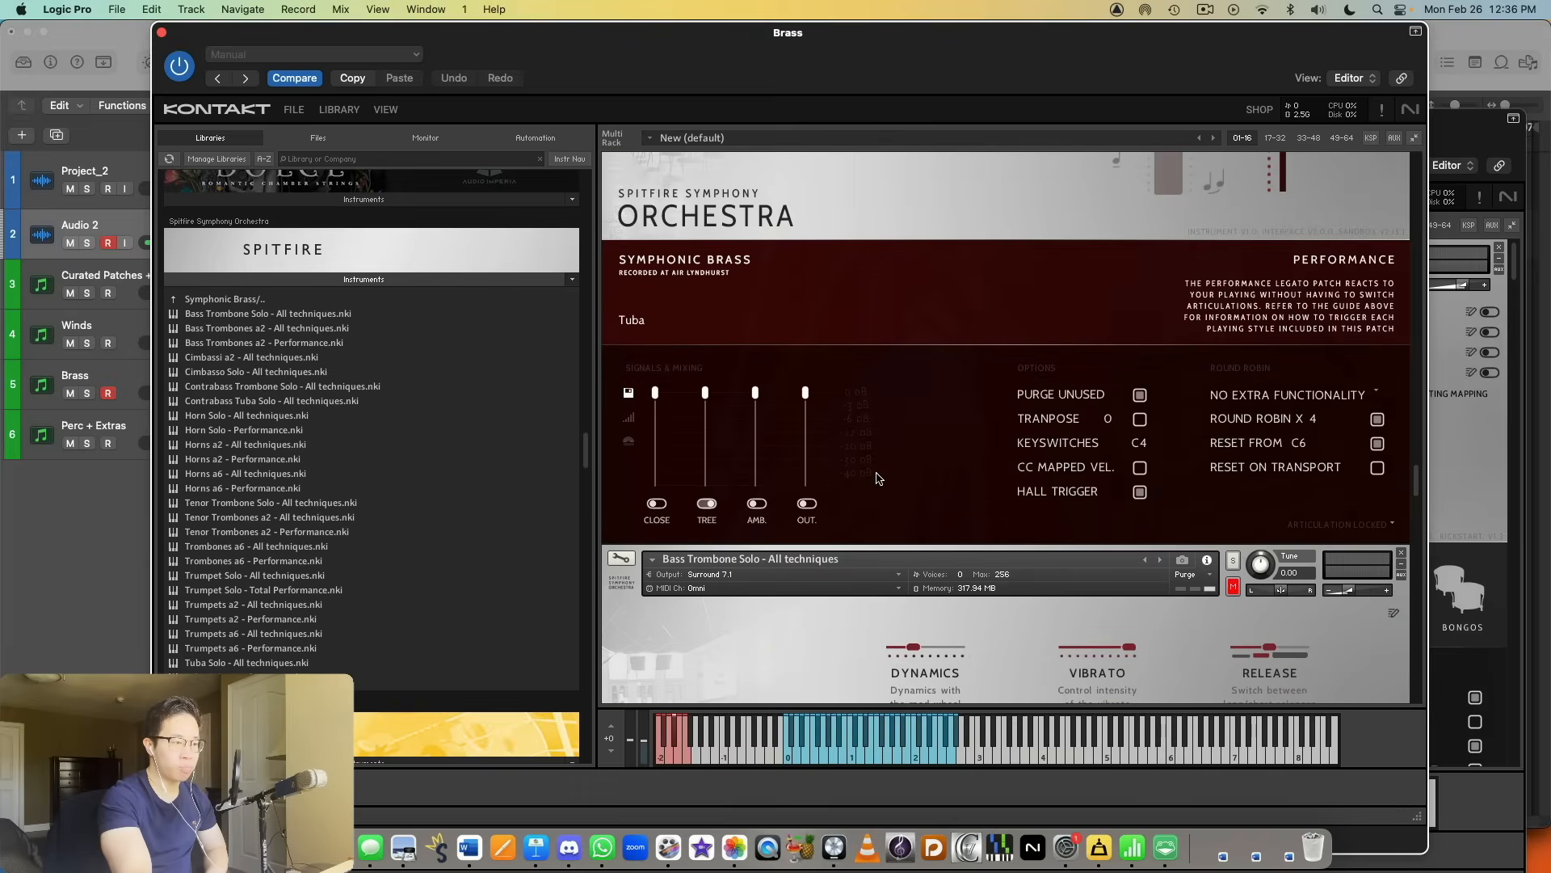
{"action": "scroll", "coordinate": [889, 471], "scroll_direction": "up", "scroll_amount": 10}
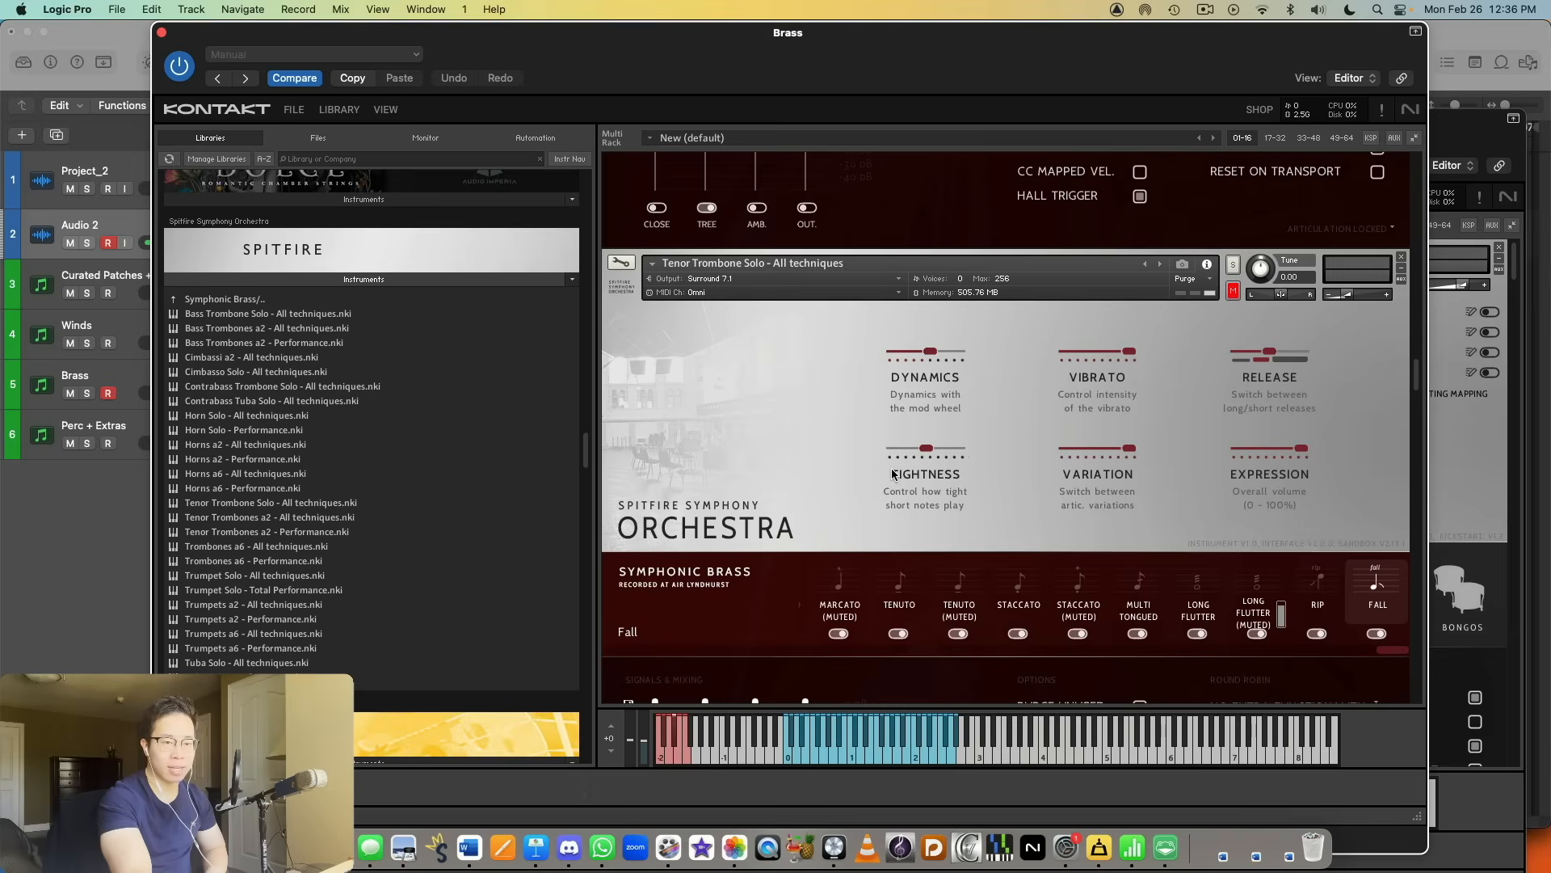
{"action": "scroll", "coordinate": [1031, 466], "scroll_direction": "up", "scroll_amount": 10}
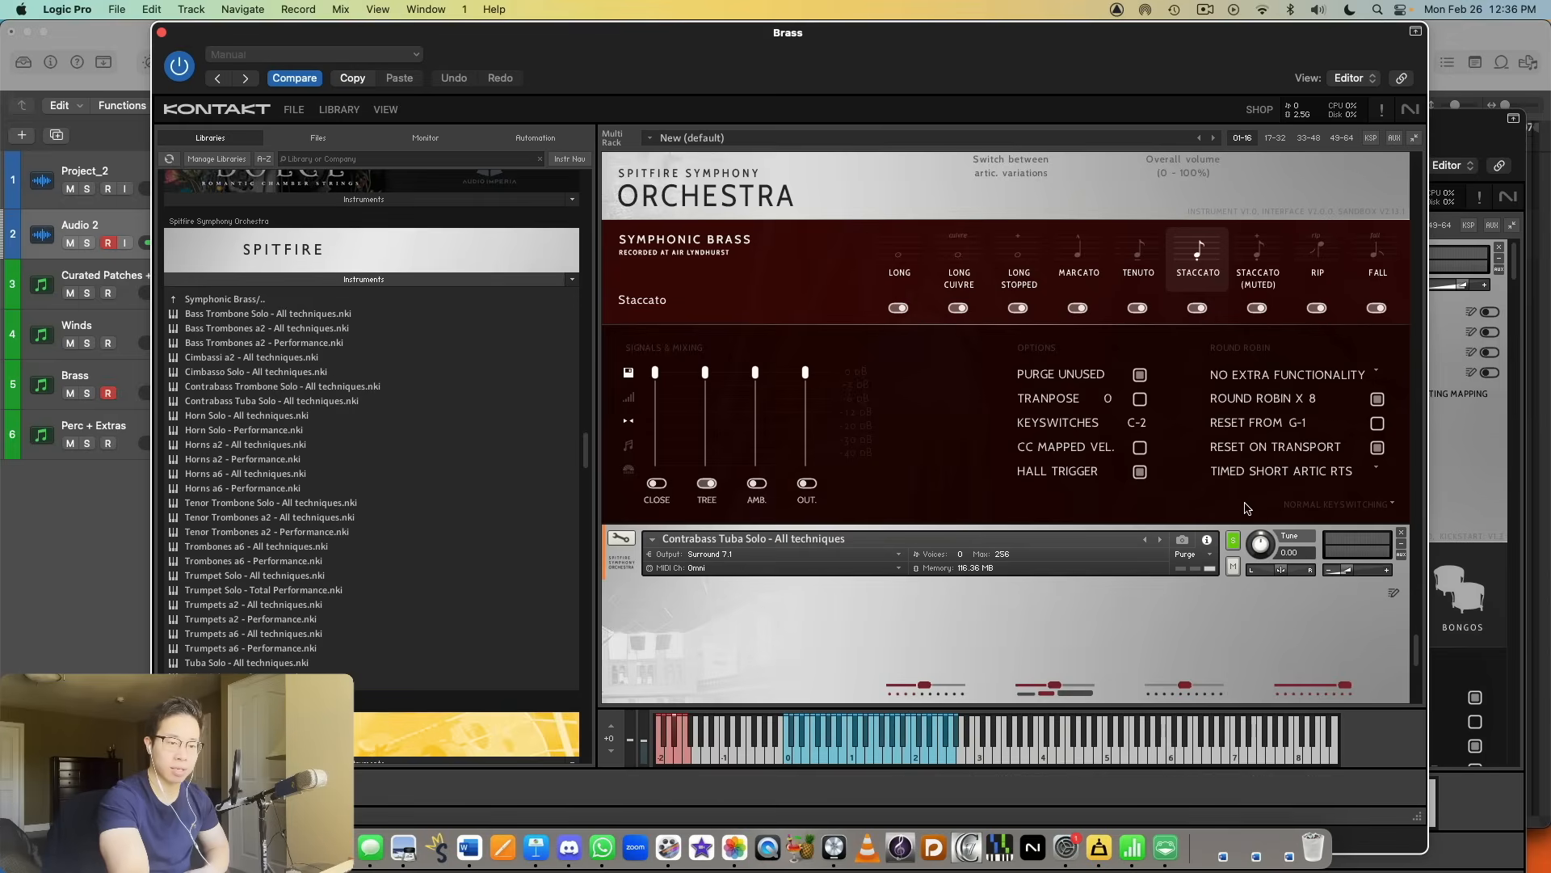
{"action": "scroll", "coordinate": [1317, 495], "scroll_direction": "down", "scroll_amount": 4}
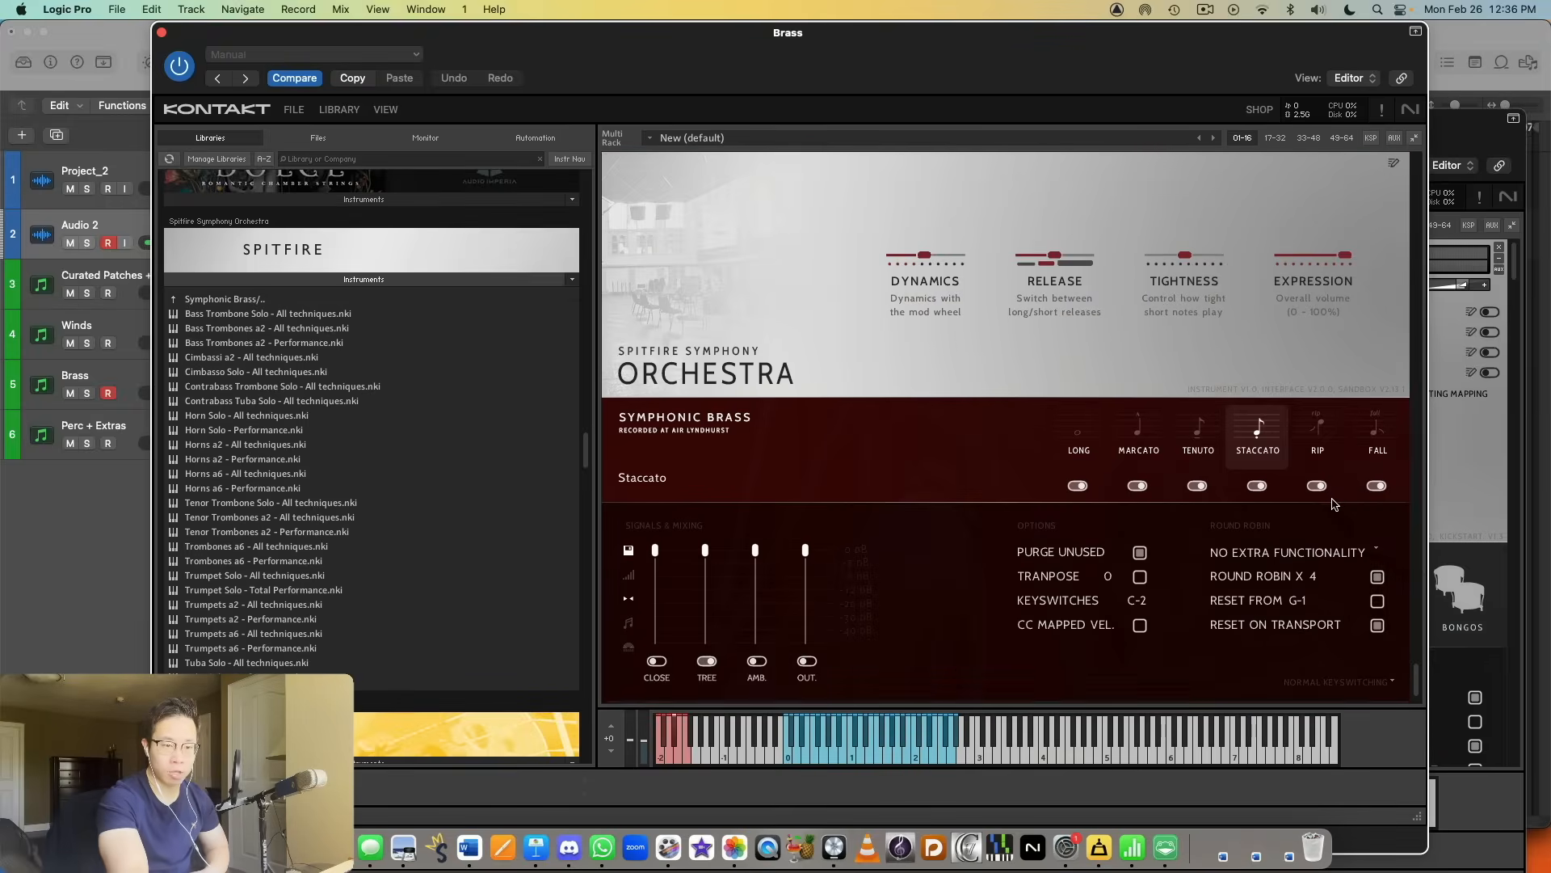
{"action": "scroll", "coordinate": [1344, 480], "scroll_direction": "up", "scroll_amount": 4}
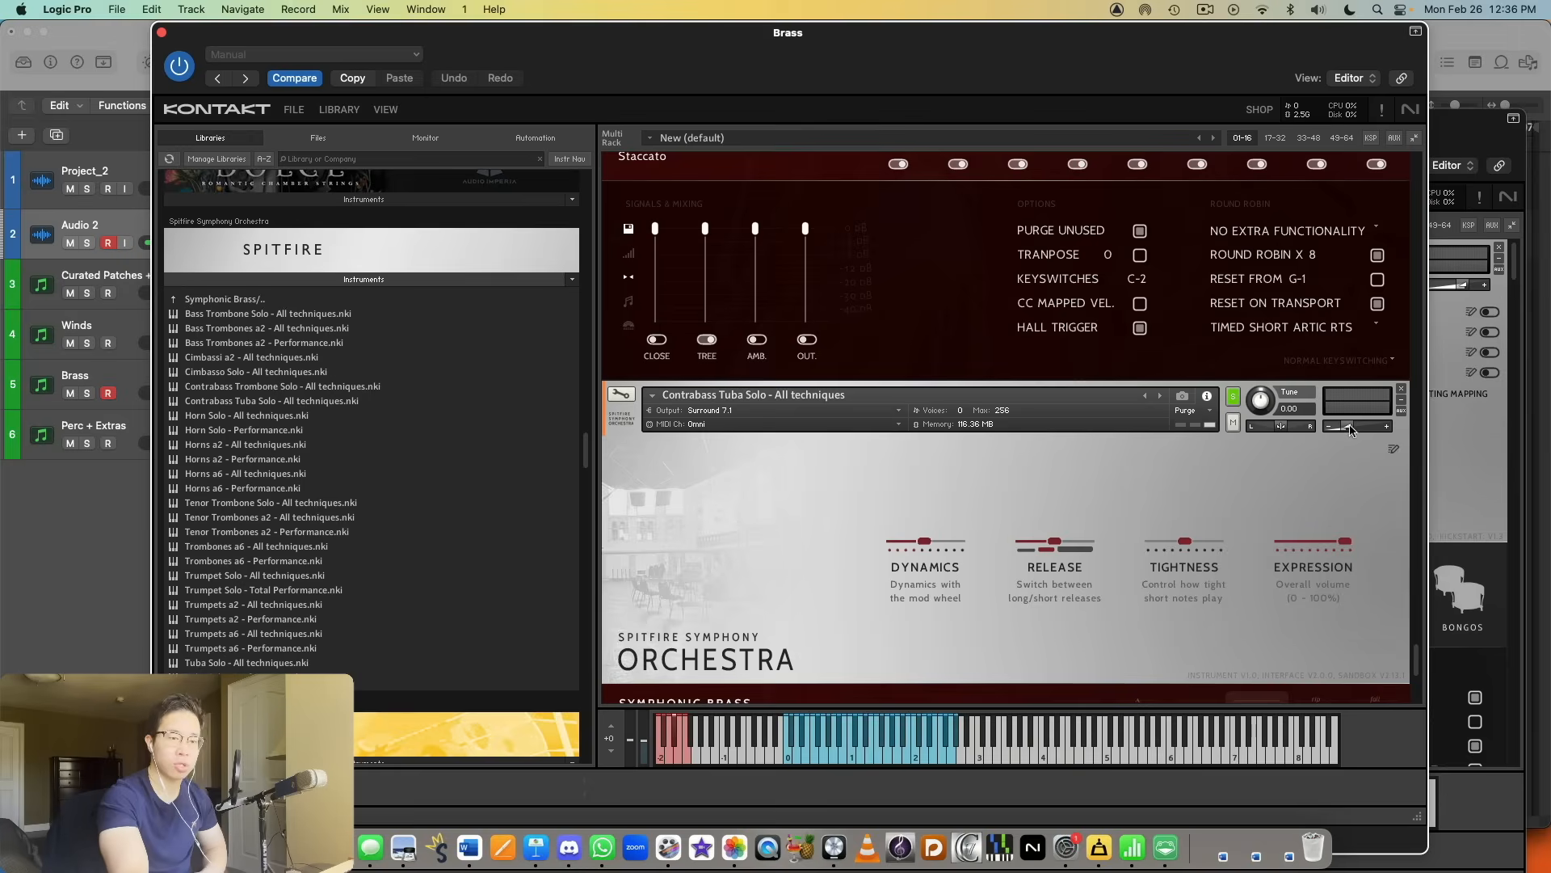
{"action": "left_click", "coordinate": [1353, 428]}
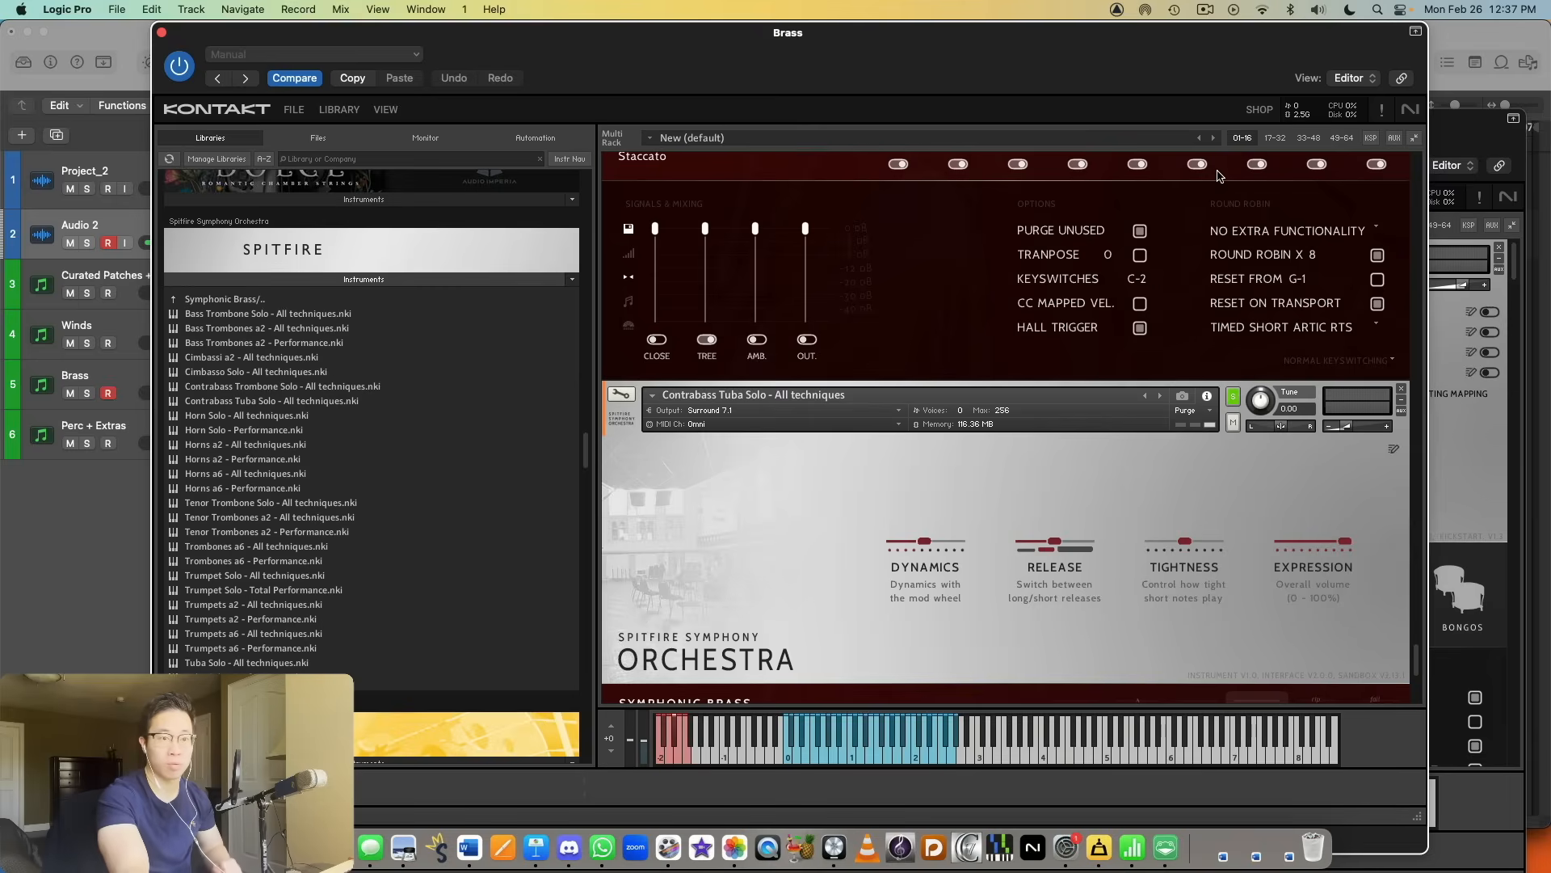
Step: Close the Brass instrument window, bring the Perc + Extras Kontakt window into view and record-enable the Perc + Extras track instead of Brass
{"action": "left_click", "coordinate": [161, 32]}
{"action": "left_click_drag", "start_coordinate": [1177, 158], "coordinate": [1100, 69]}
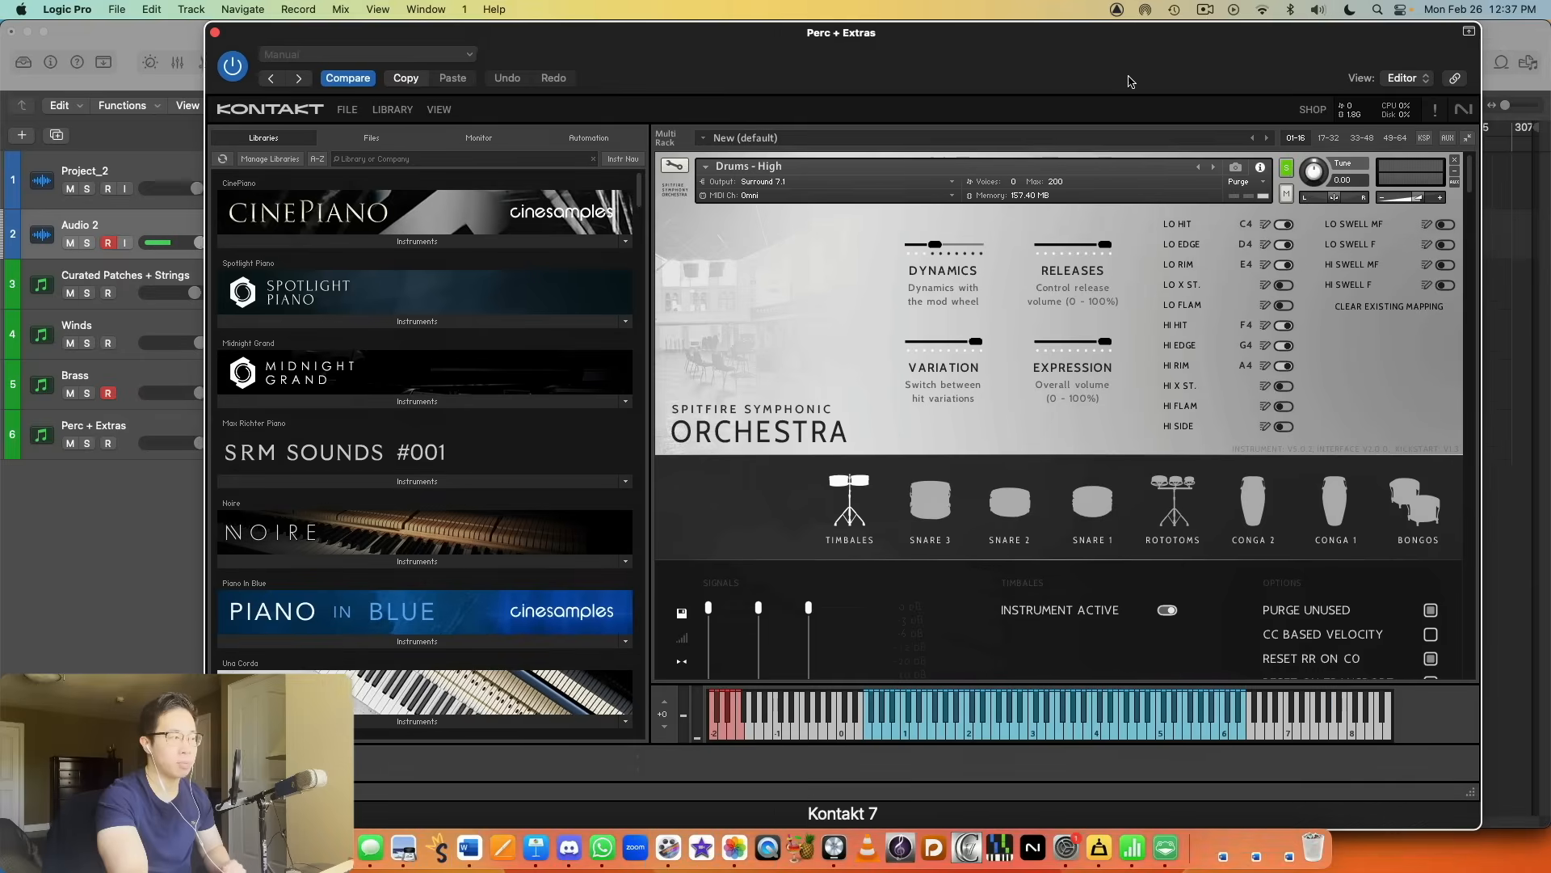
{"action": "left_click", "coordinate": [109, 429]}
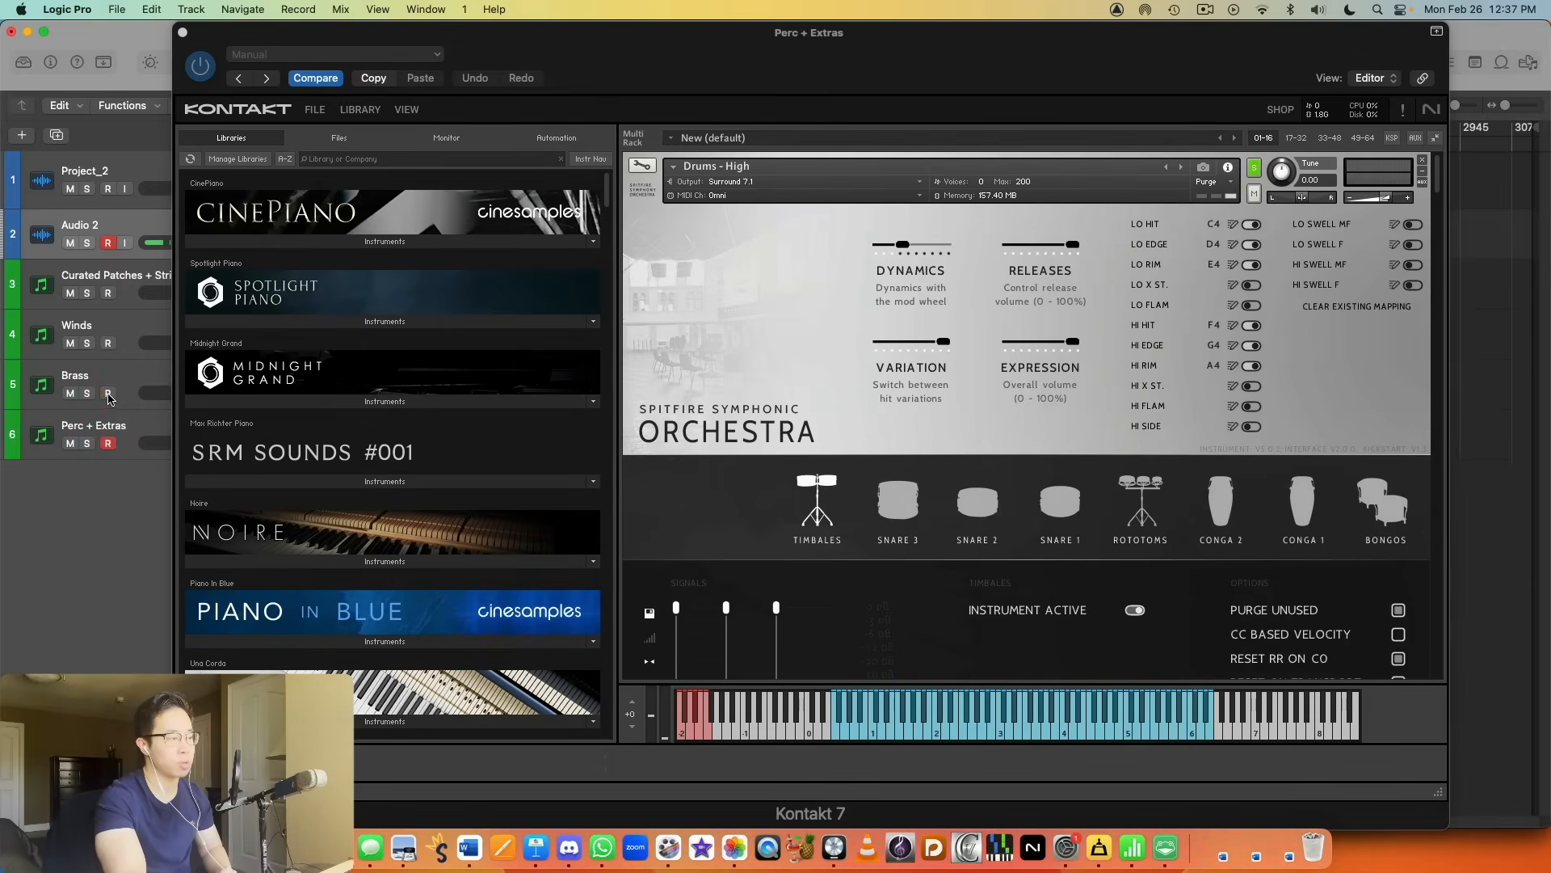
{"action": "left_click_drag", "start_coordinate": [1222, 61], "coordinate": [1225, 62]}
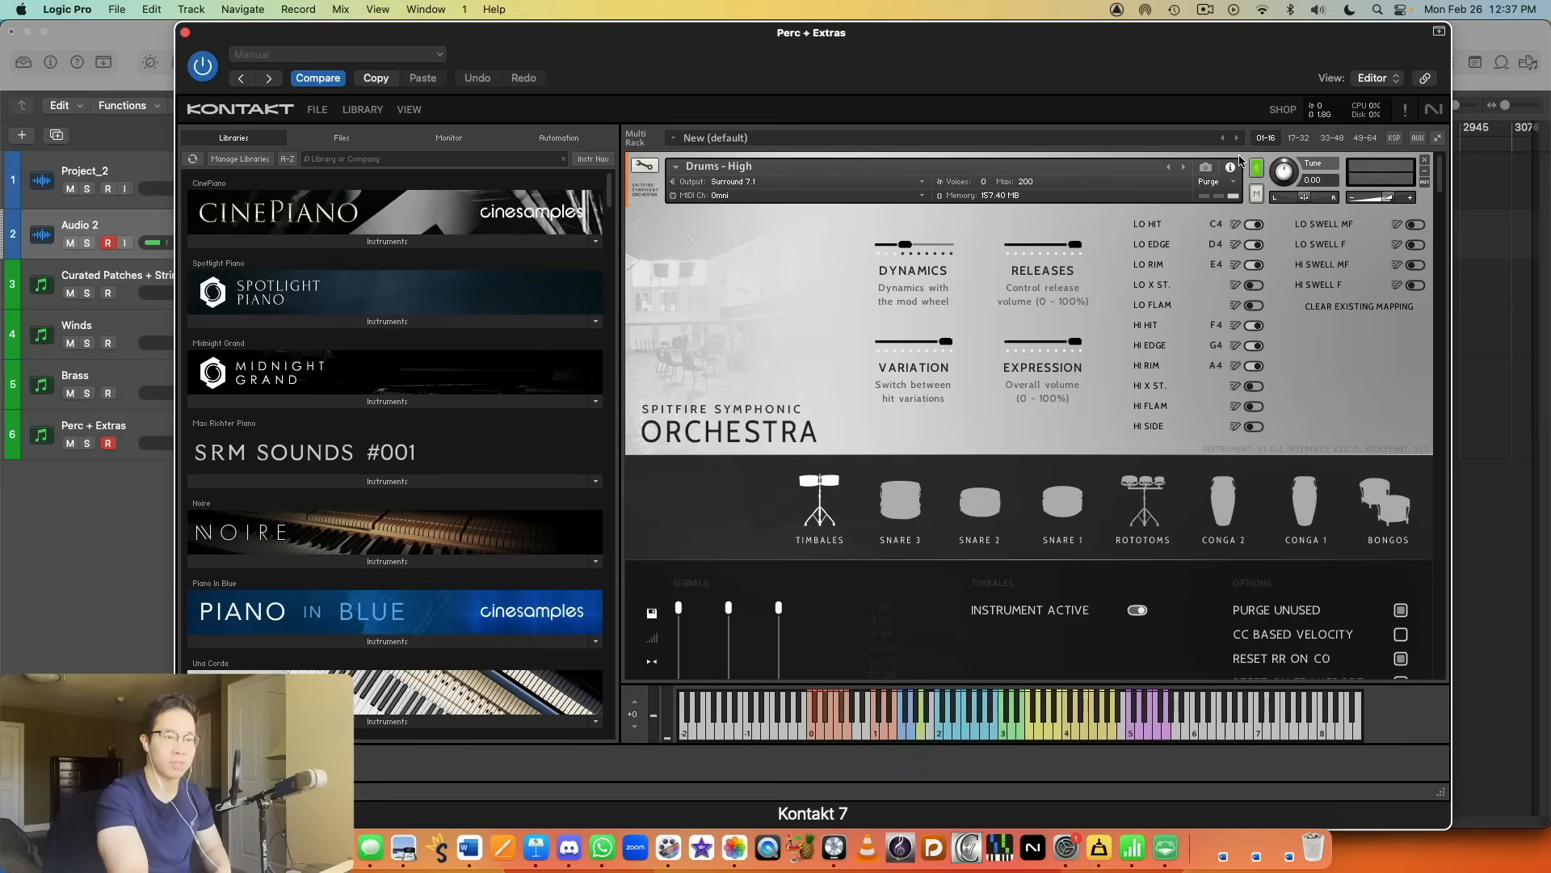
Step: Browse the Spitfire Symphony Orchestra library to its Symphonic Percussion folder and audition the loaded Drums - High patch
{"action": "scroll", "coordinate": [1309, 337], "scroll_direction": "down", "scroll_amount": 5}
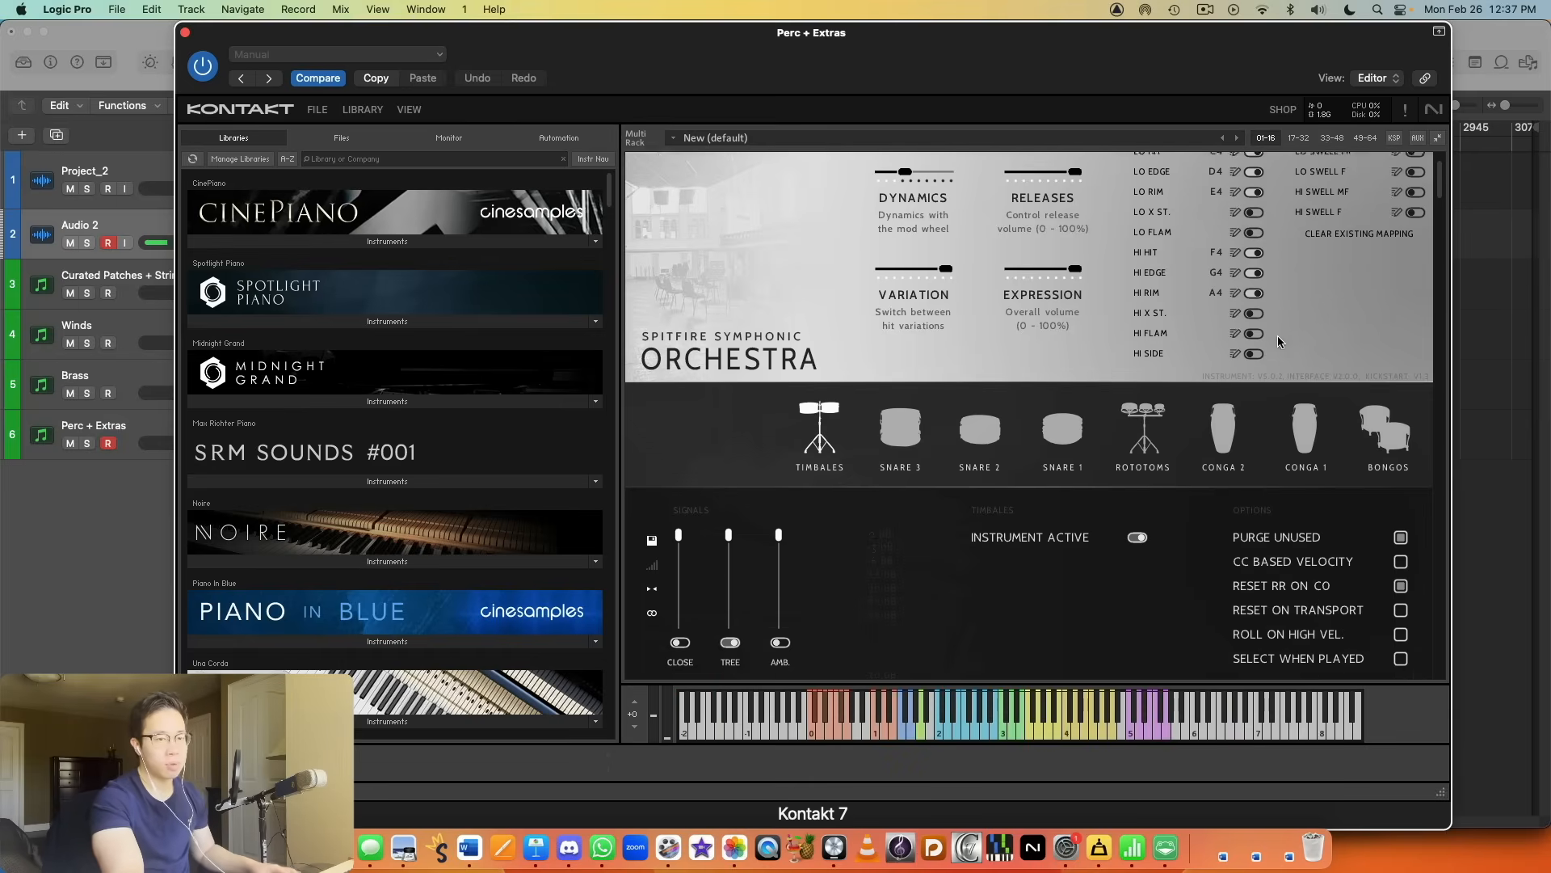
{"action": "scroll", "coordinate": [1284, 341], "scroll_direction": "up", "scroll_amount": 5}
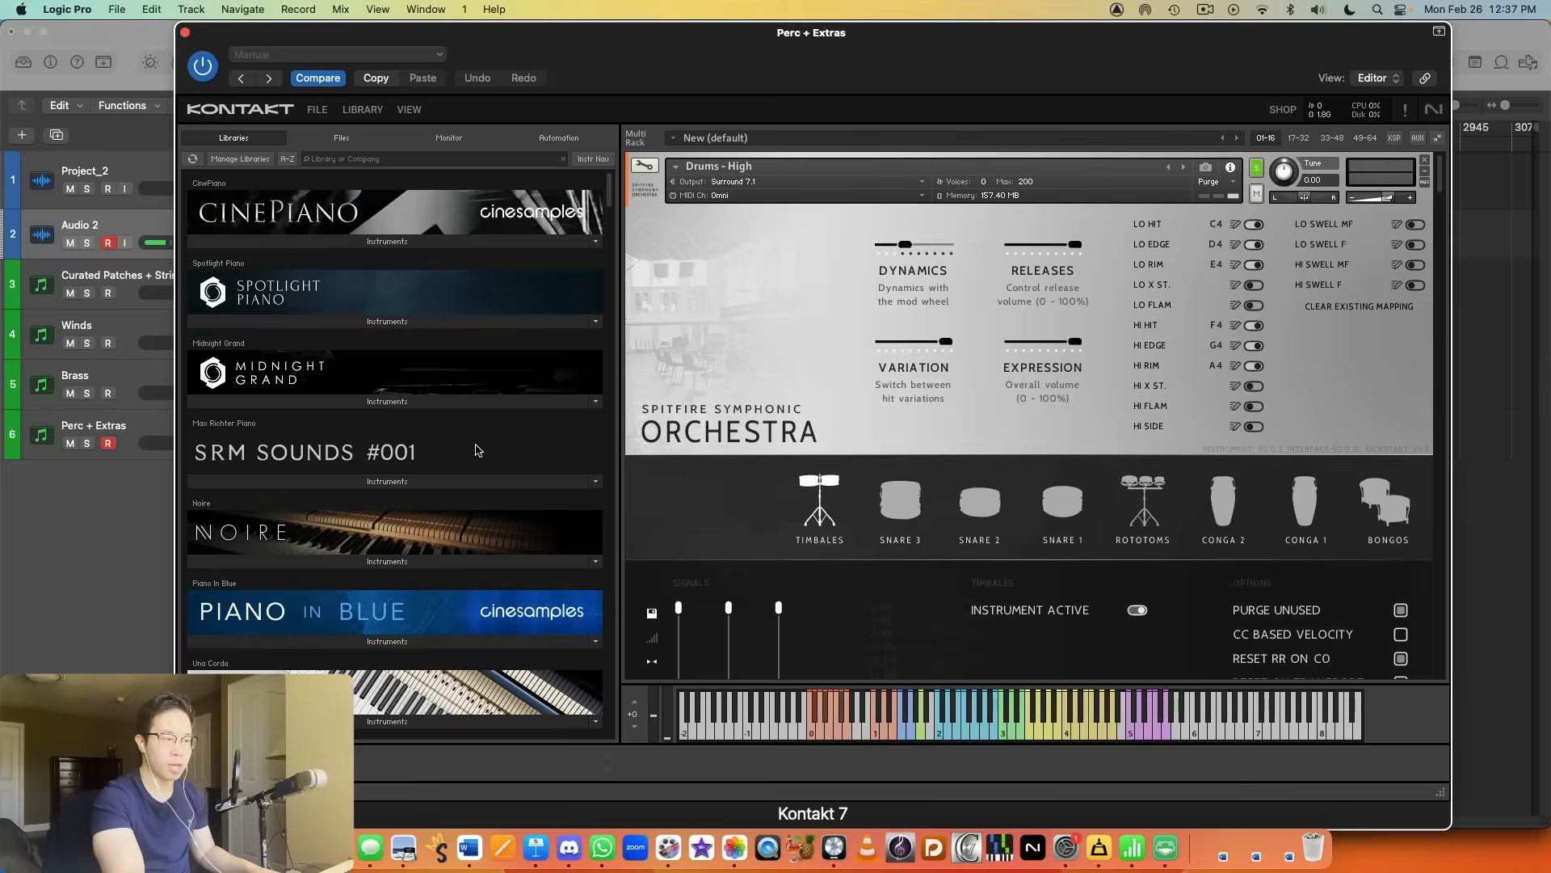
{"action": "scroll", "coordinate": [509, 436], "scroll_direction": "down", "scroll_amount": 20}
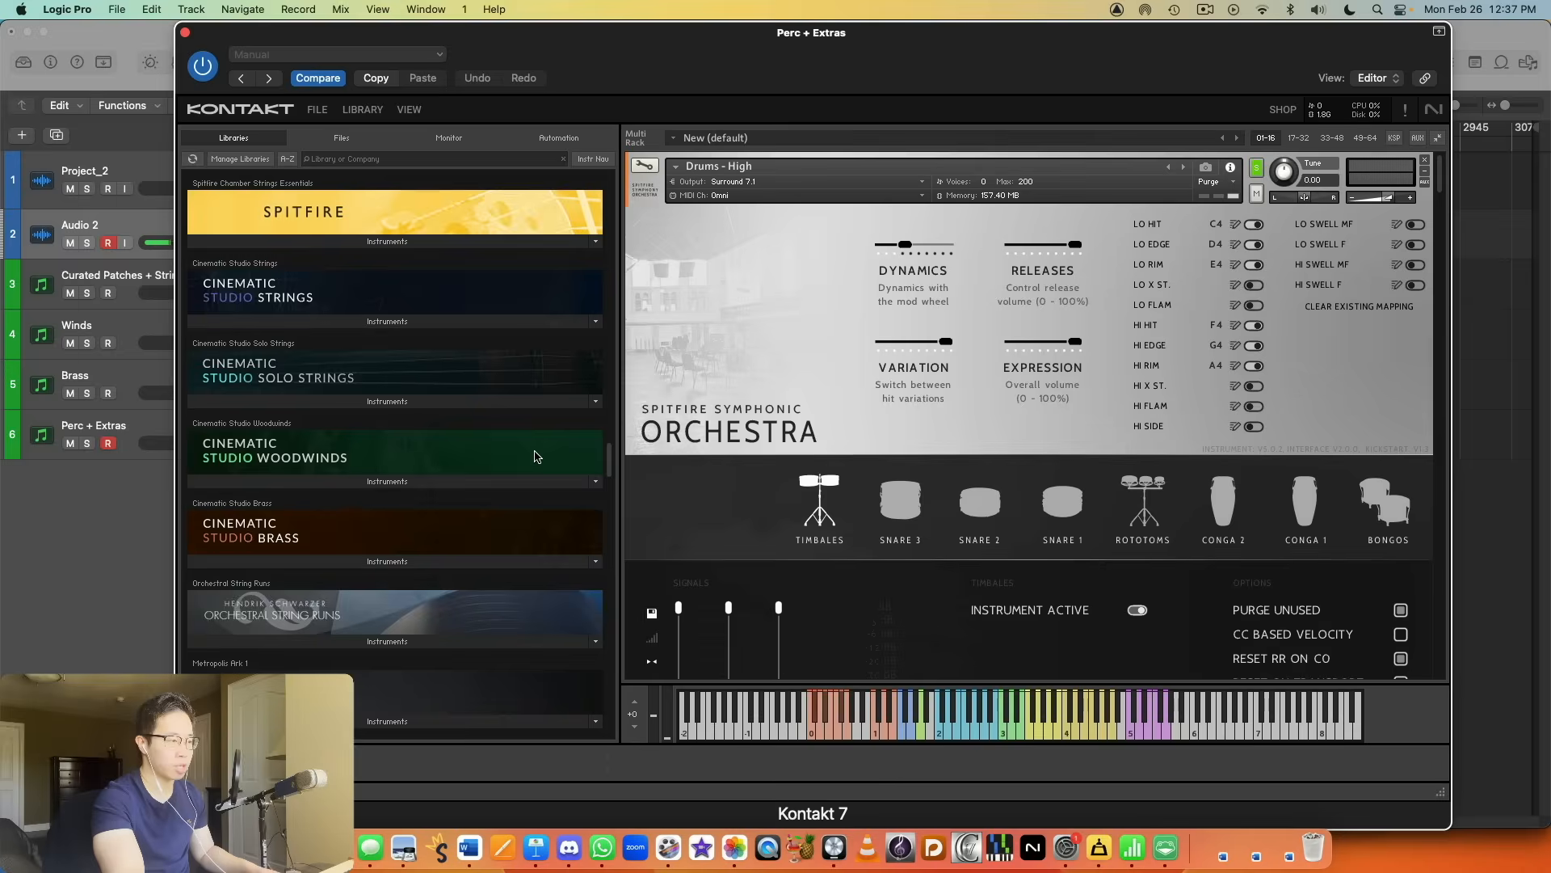
{"action": "scroll", "coordinate": [517, 436], "scroll_direction": "up", "scroll_amount": 3}
{"action": "left_click", "coordinate": [440, 378]}
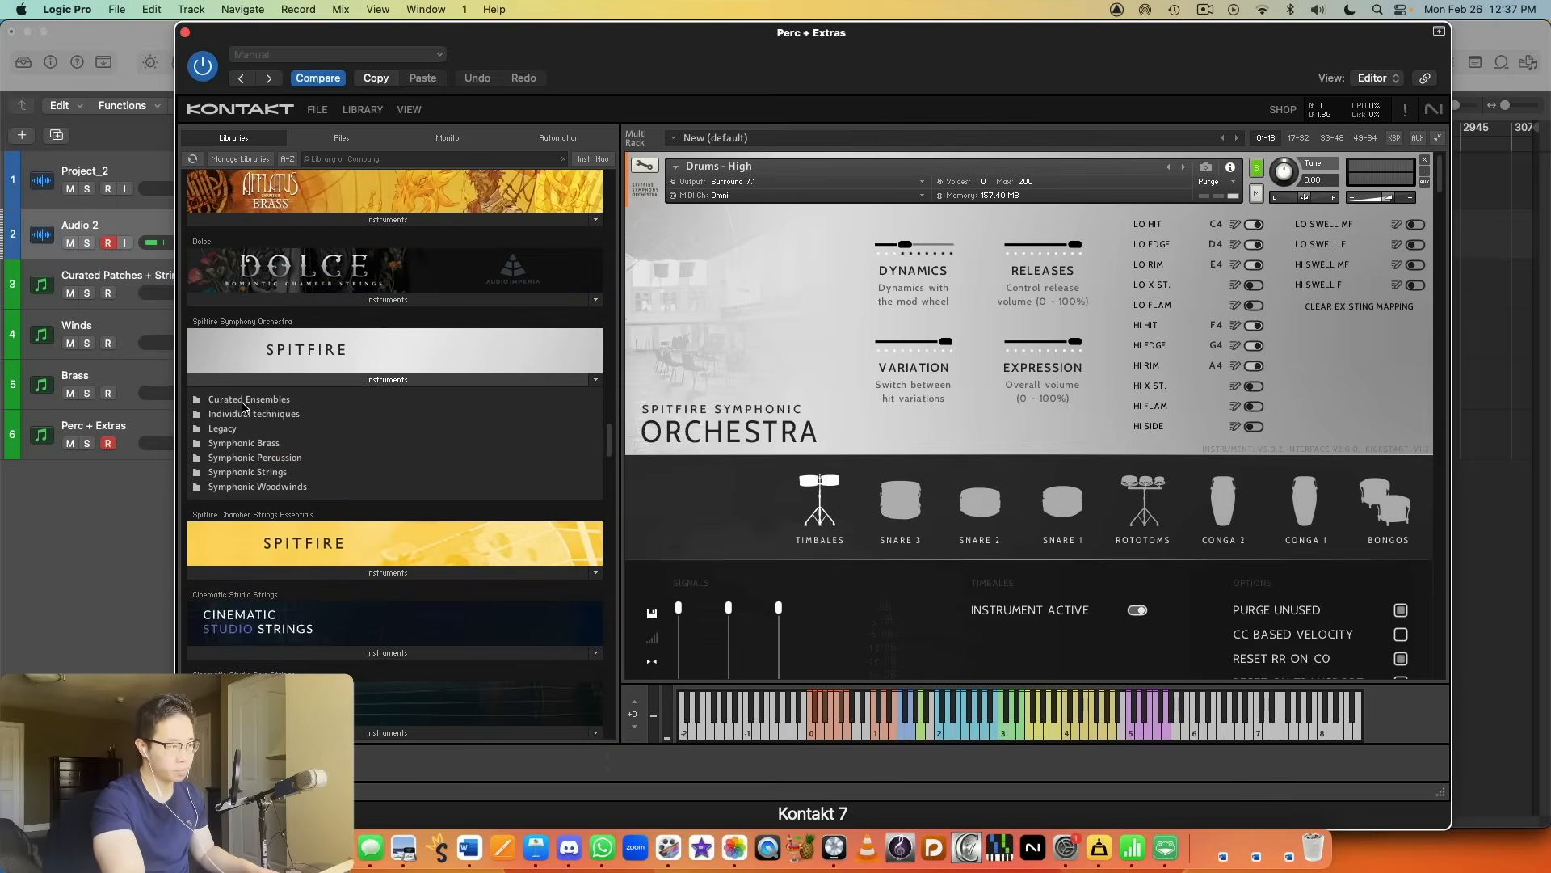
{"action": "left_click", "coordinate": [286, 459]}
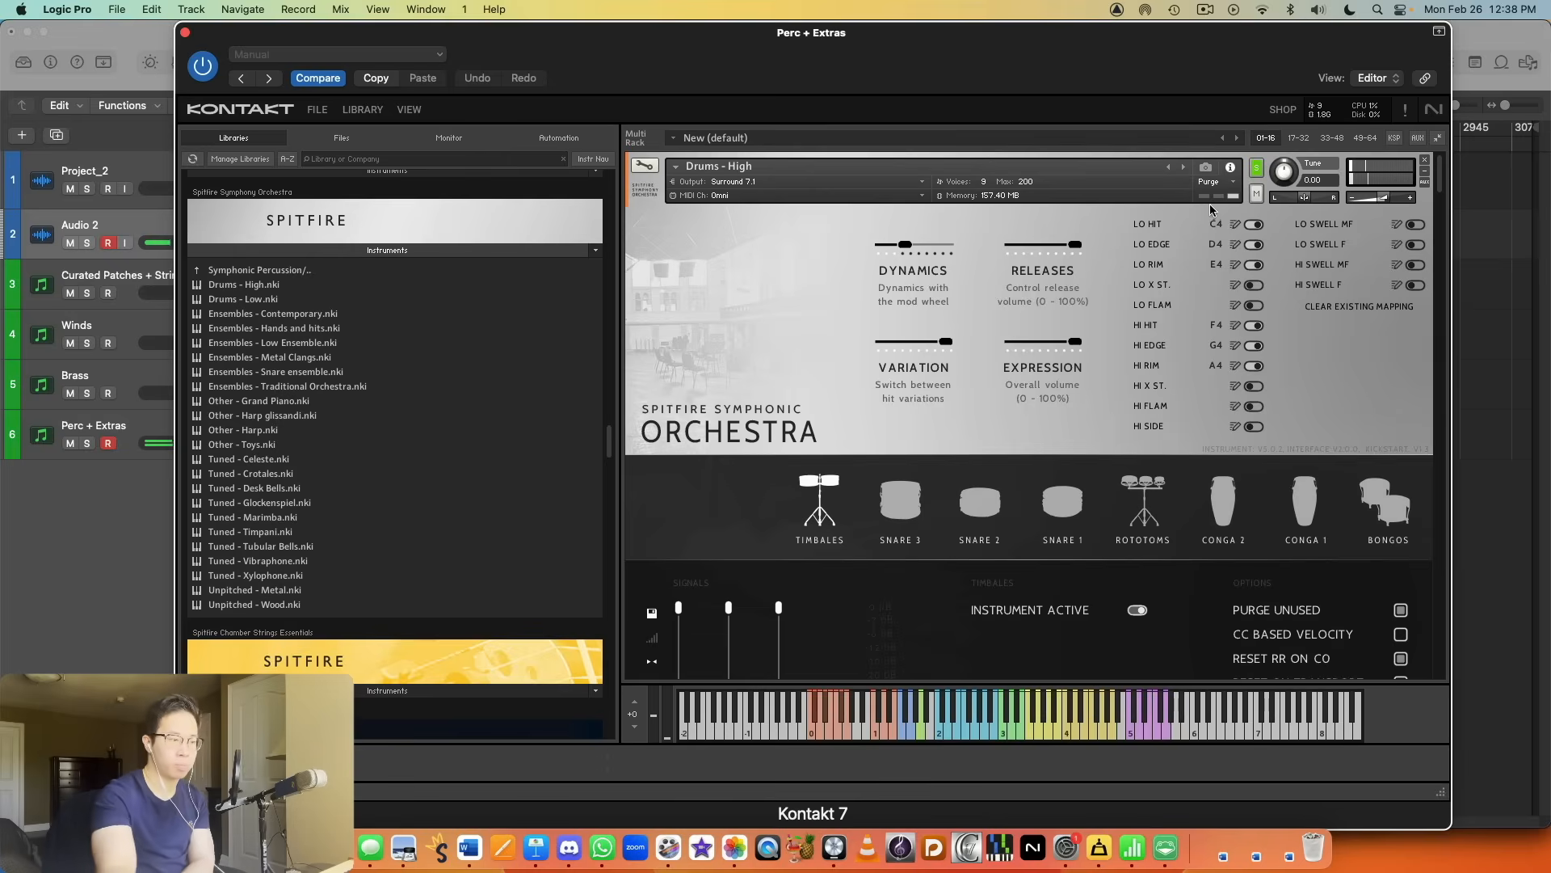
Step: Solo the Drums - Low patch in the Perc + Extras rack and lower its volume slightly
{"action": "scroll", "coordinate": [1255, 259], "scroll_direction": "down", "scroll_amount": 15}
{"action": "left_click", "coordinate": [1256, 211]}
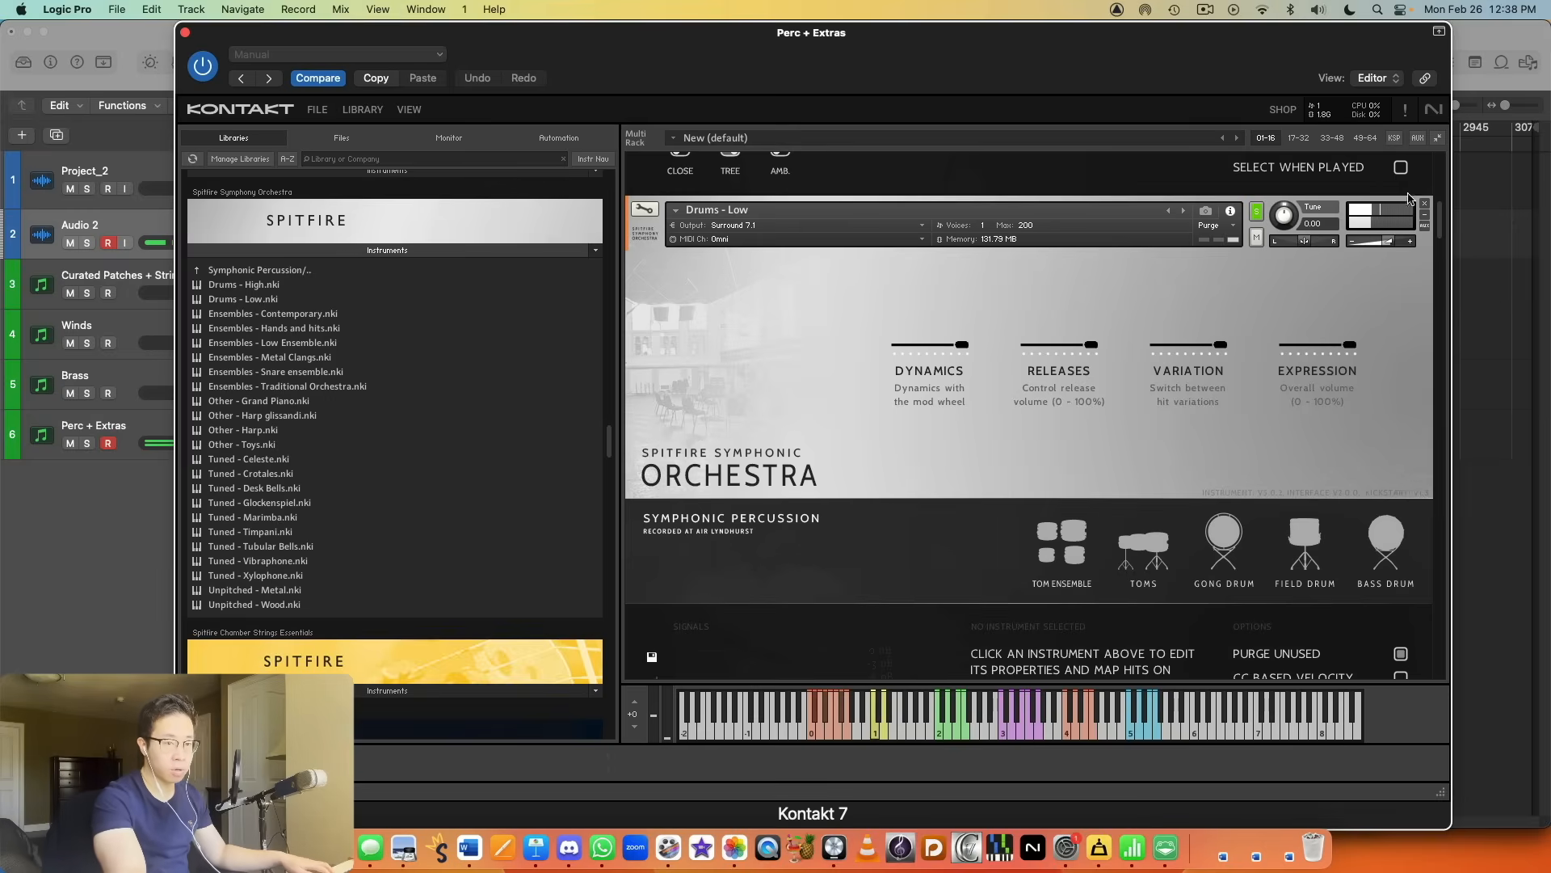
{"action": "left_click_drag", "start_coordinate": [1391, 242], "coordinate": [1378, 243]}
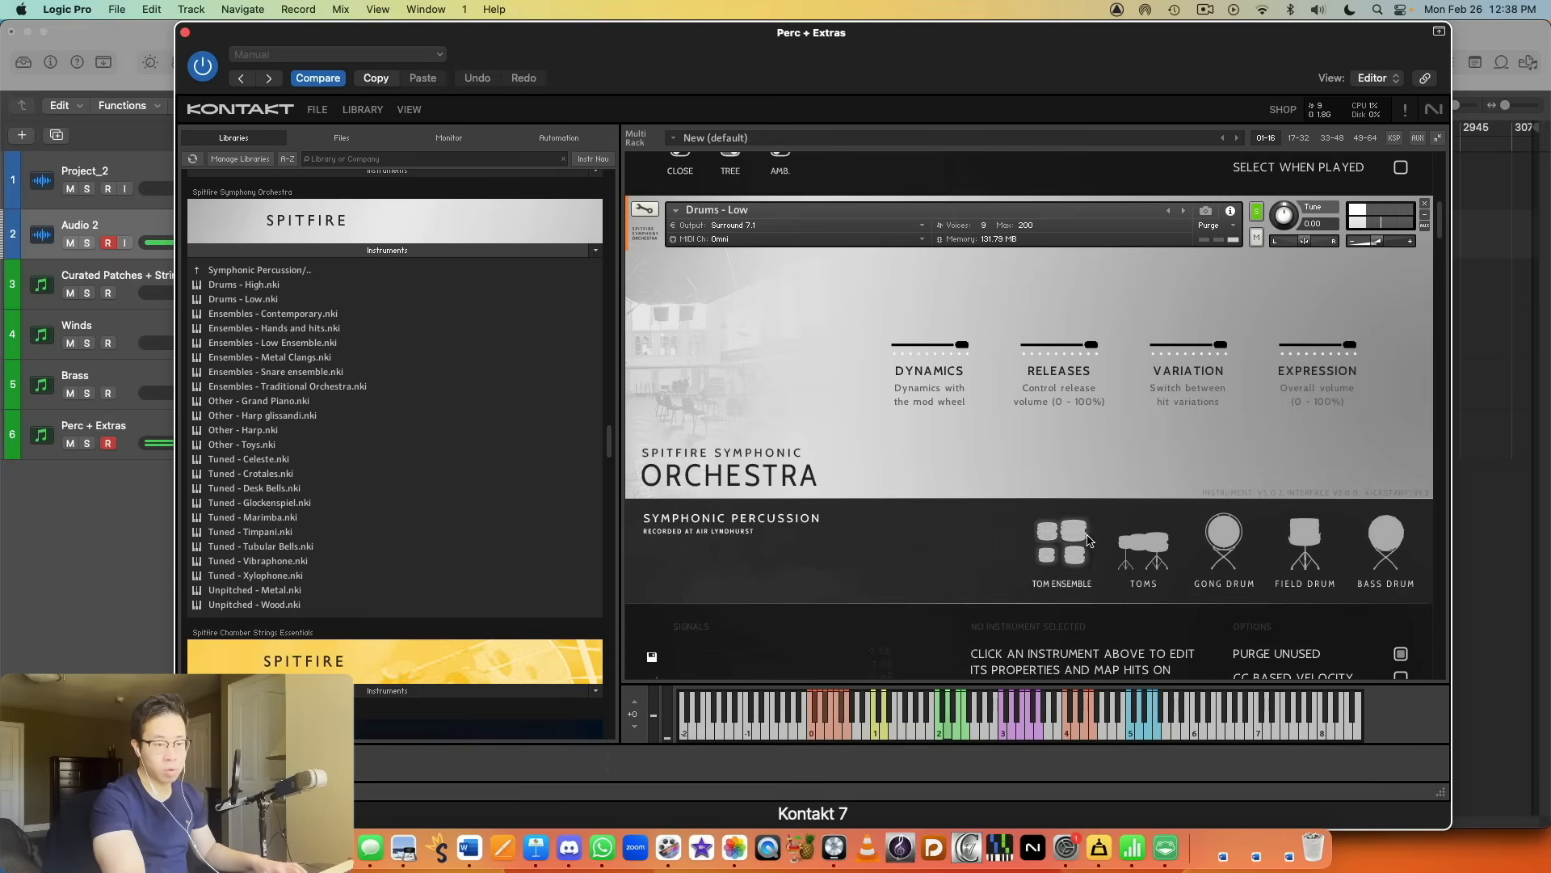
Step: Audition the tom ensemble, toms and gong drum in the Drums - Low patch and view their hit mappings
{"action": "left_click", "coordinate": [1068, 543]}
{"action": "left_click", "coordinate": [1155, 549]}
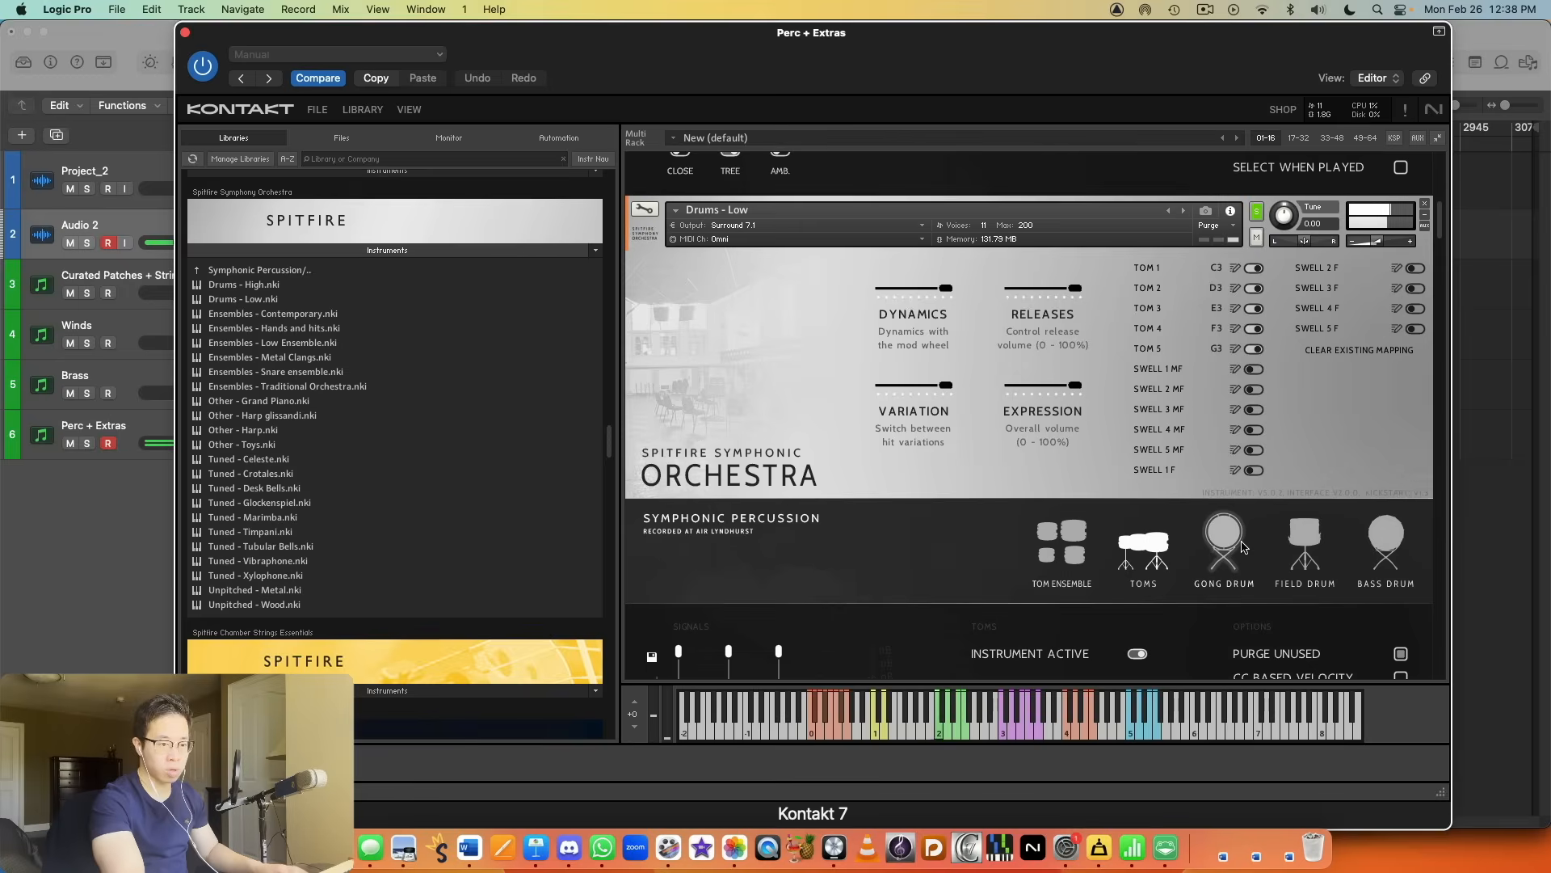
{"action": "scroll", "coordinate": [1017, 541], "scroll_direction": "down", "scroll_amount": 3}
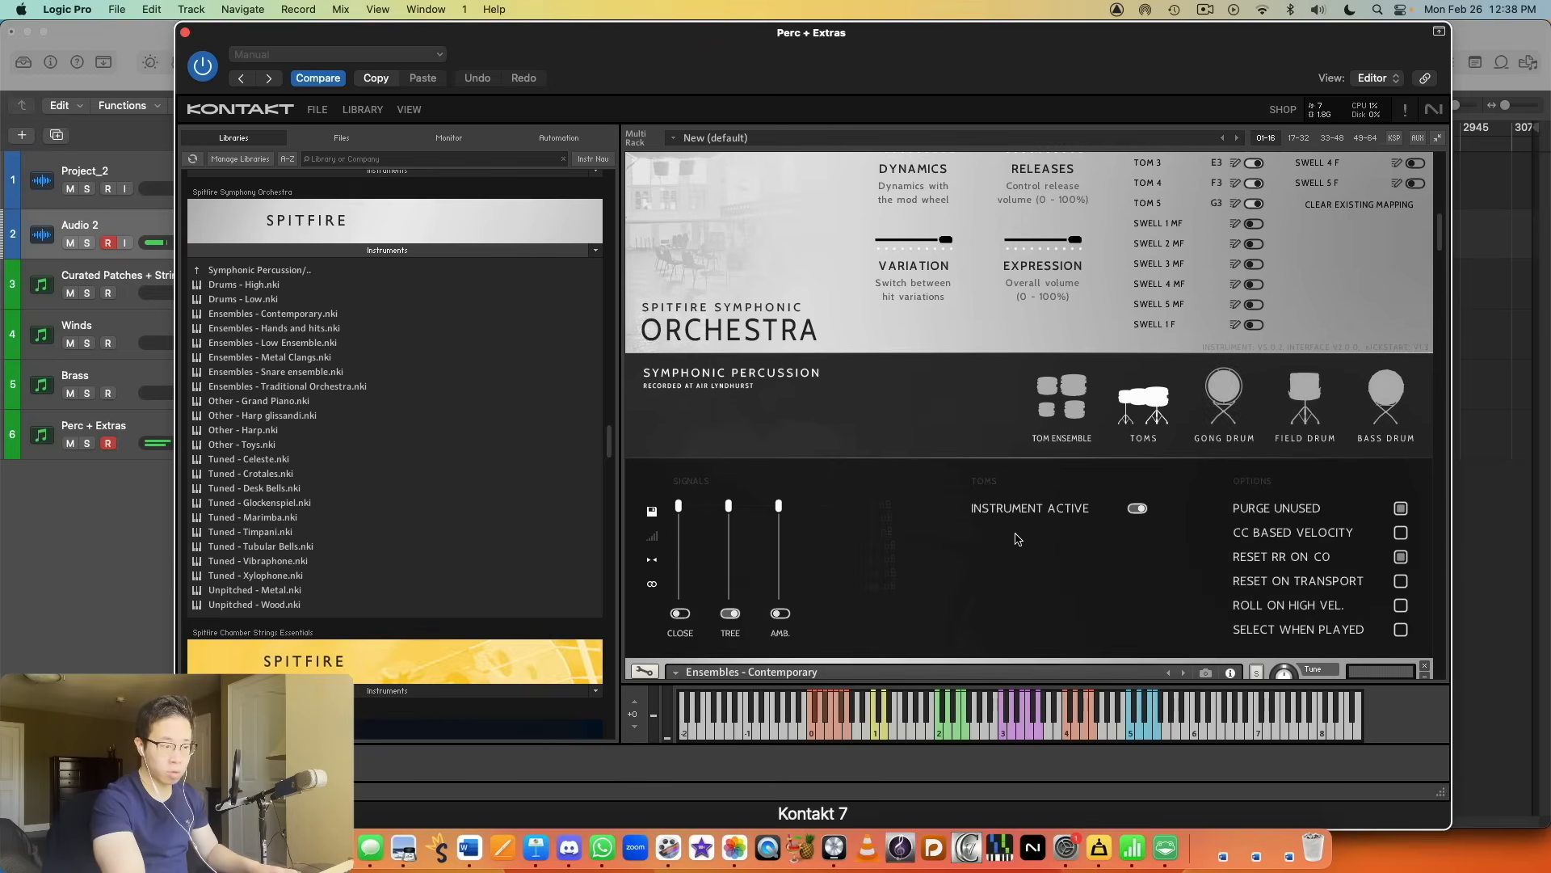
{"action": "scroll", "coordinate": [1020, 538], "scroll_direction": "up", "scroll_amount": 3}
{"action": "left_click", "coordinate": [1224, 497]}
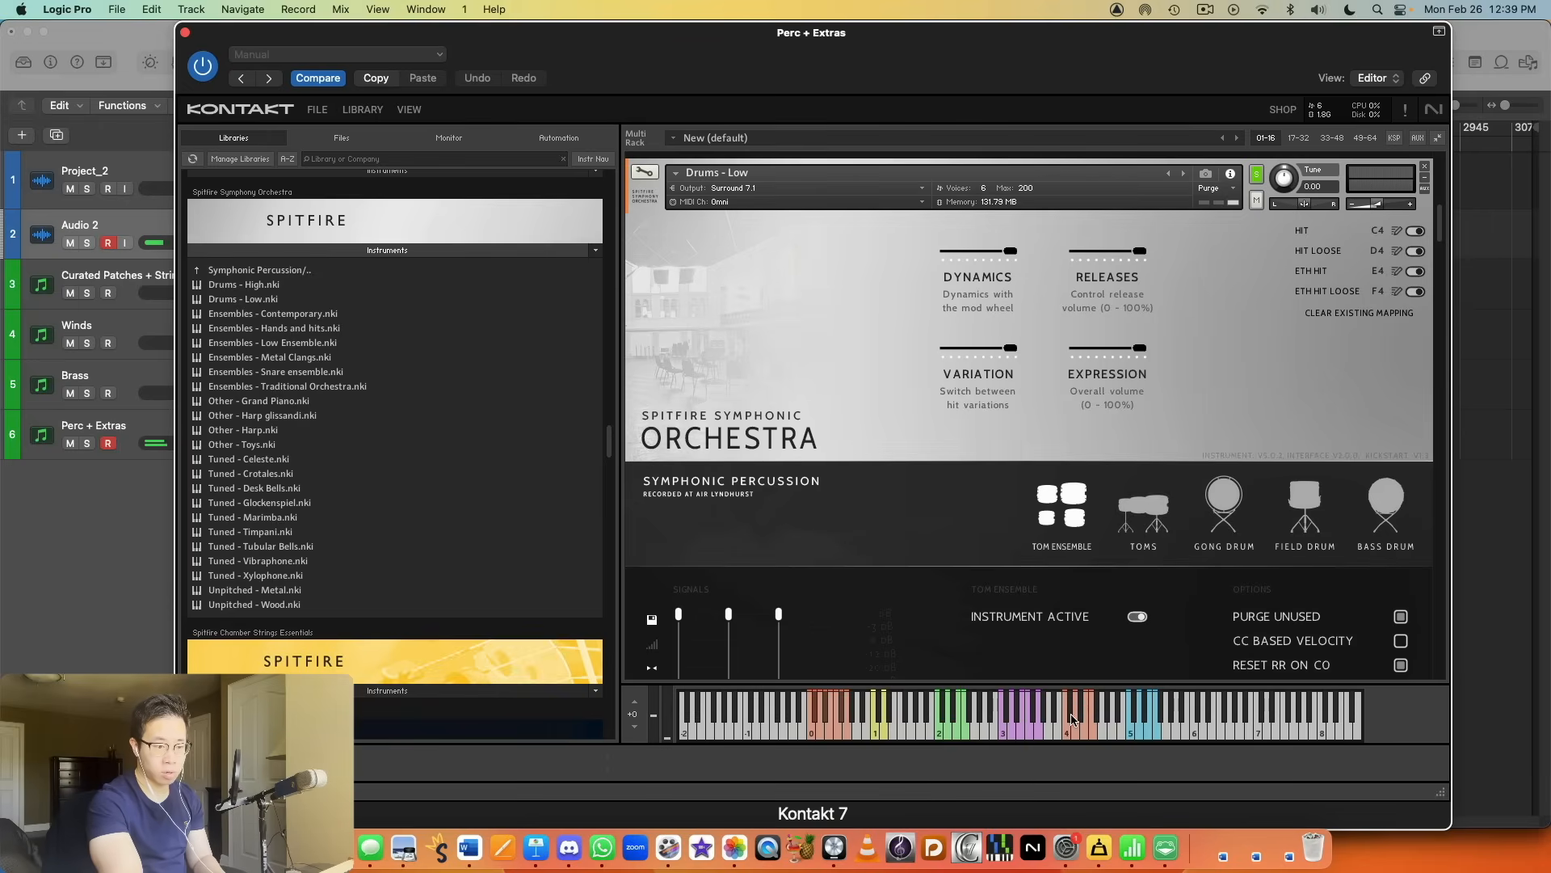
Step: Compare the hits of the field drum, toms, tom ensemble and bass drum, and examine the field drum's settings
{"action": "left_click", "coordinate": [1307, 505]}
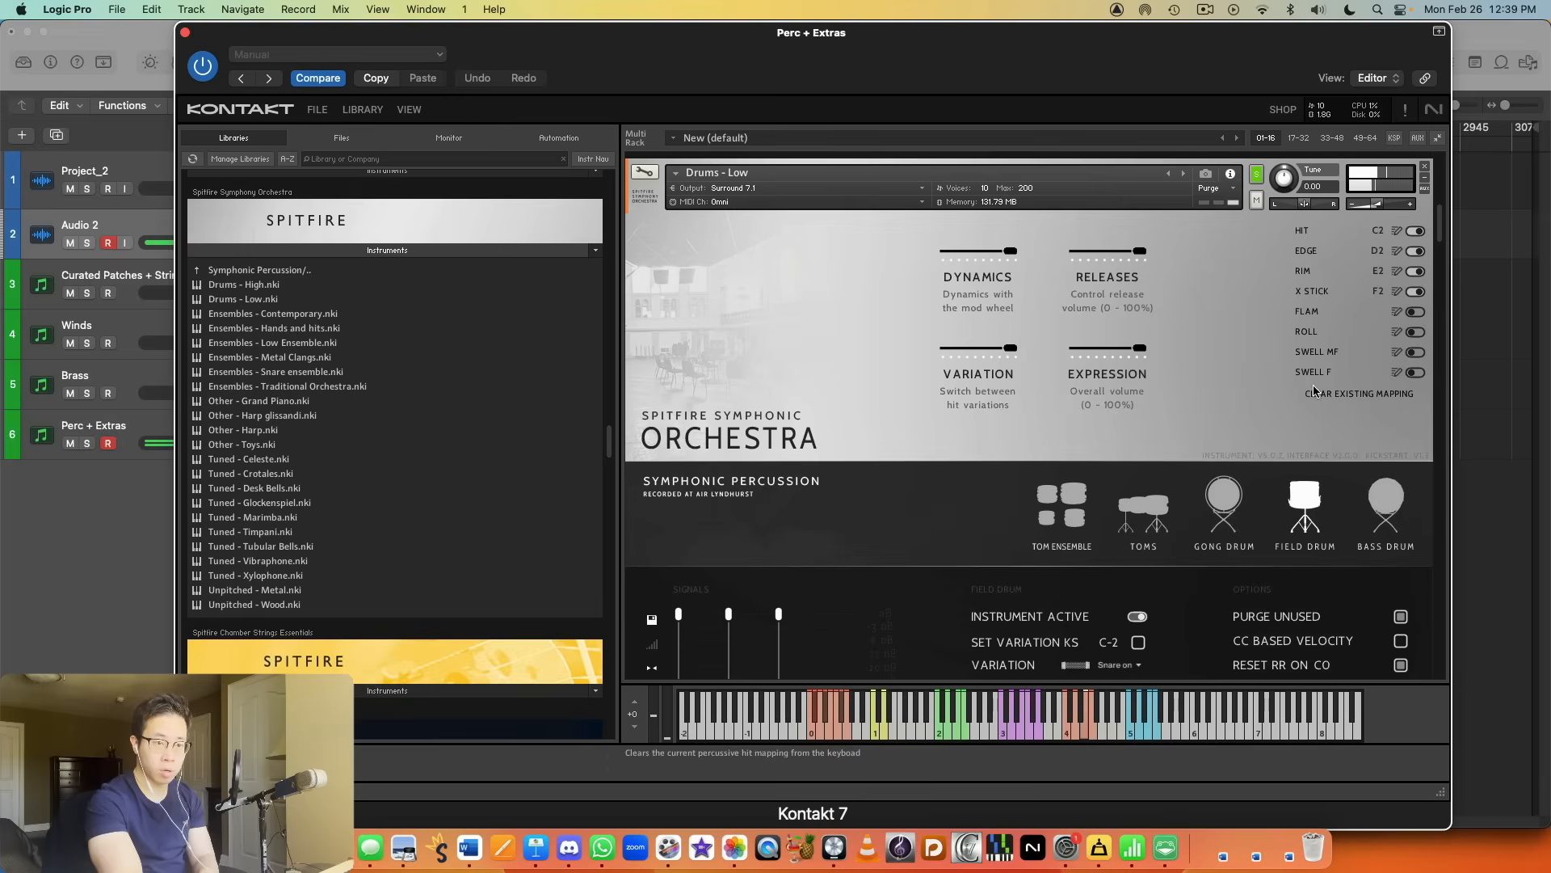
{"action": "left_click", "coordinate": [1156, 521]}
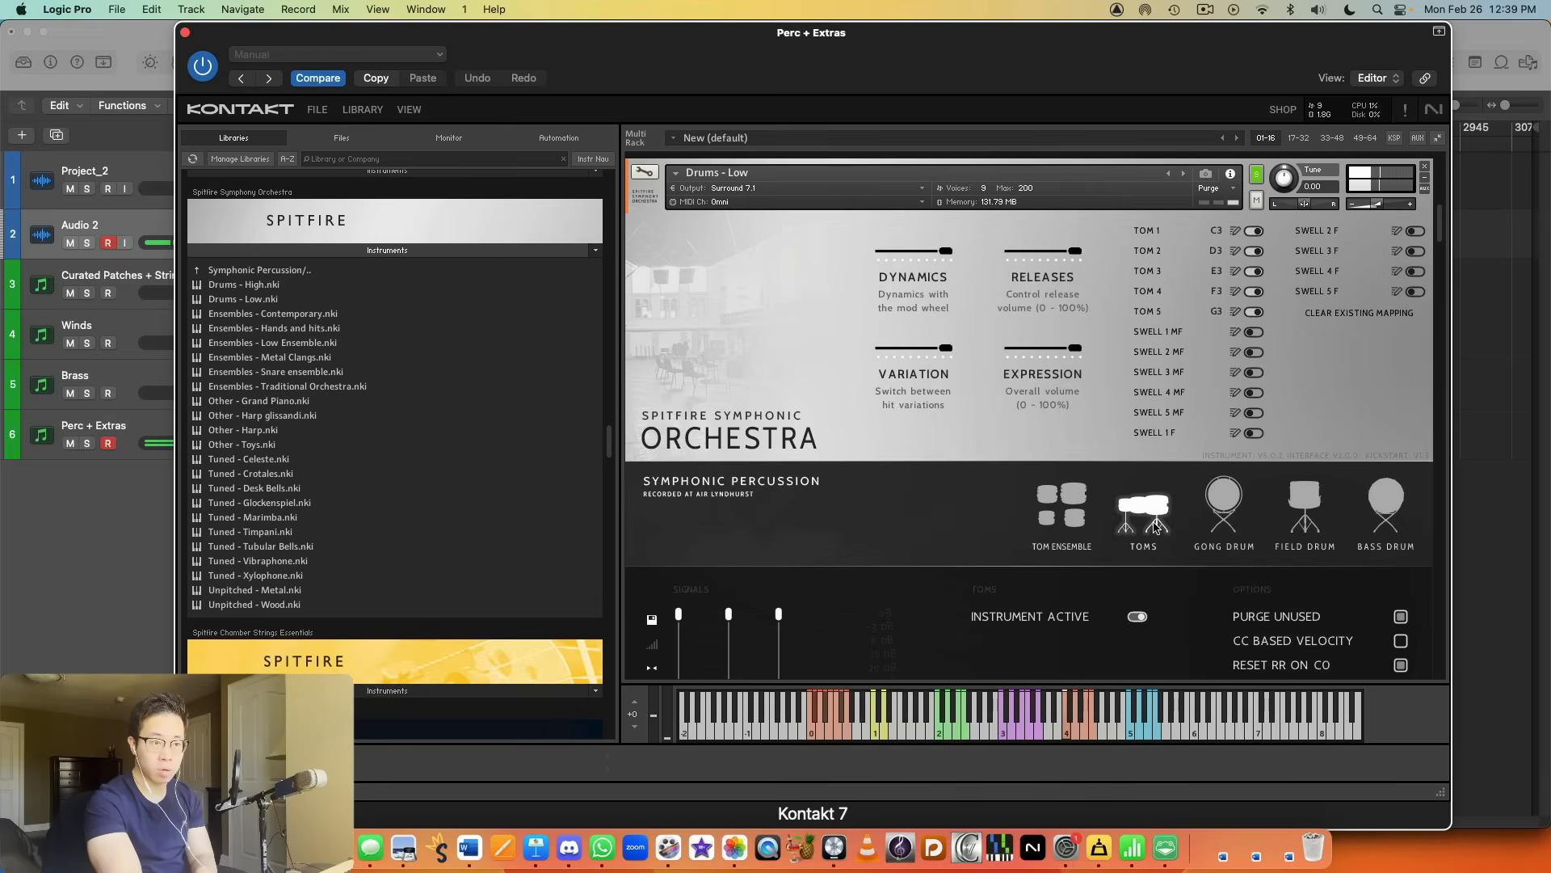
{"action": "left_click", "coordinate": [1081, 524]}
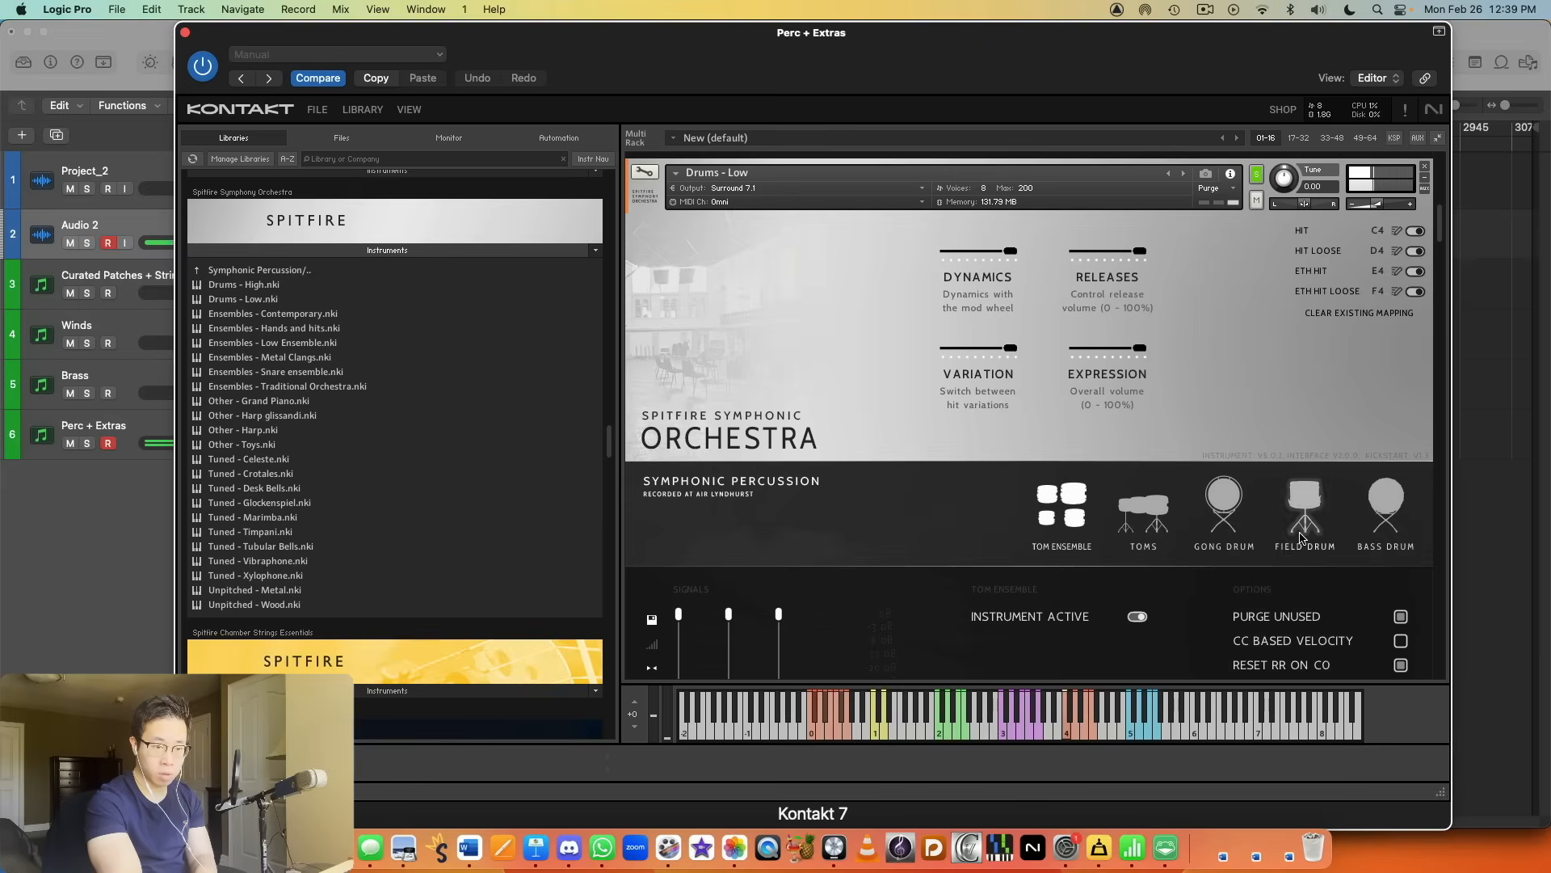
{"action": "left_click", "coordinate": [1389, 494]}
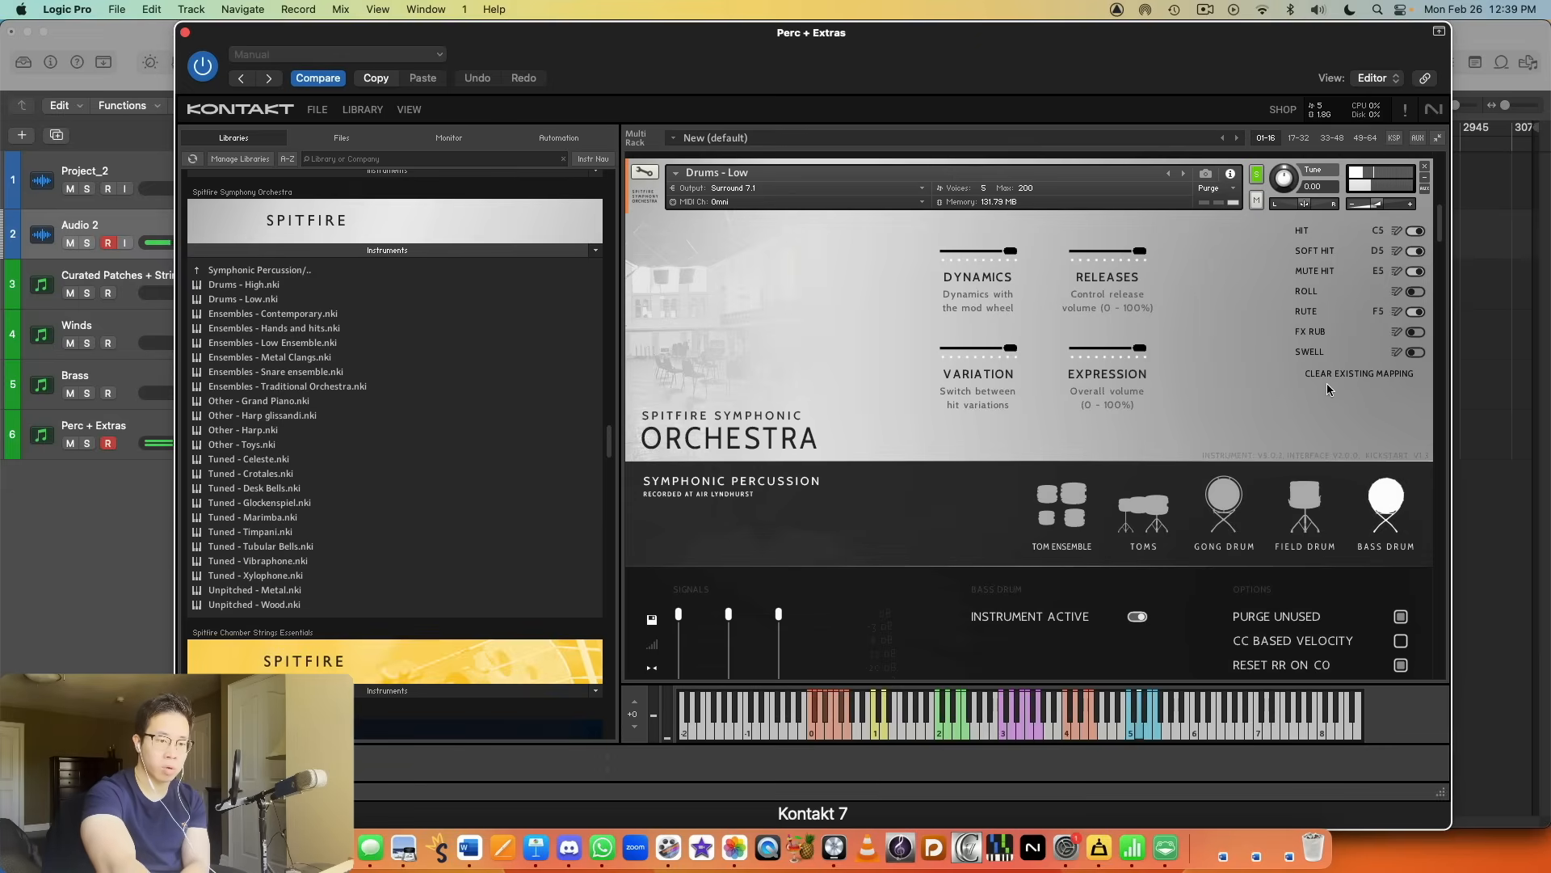
{"action": "left_click", "coordinate": [1279, 501]}
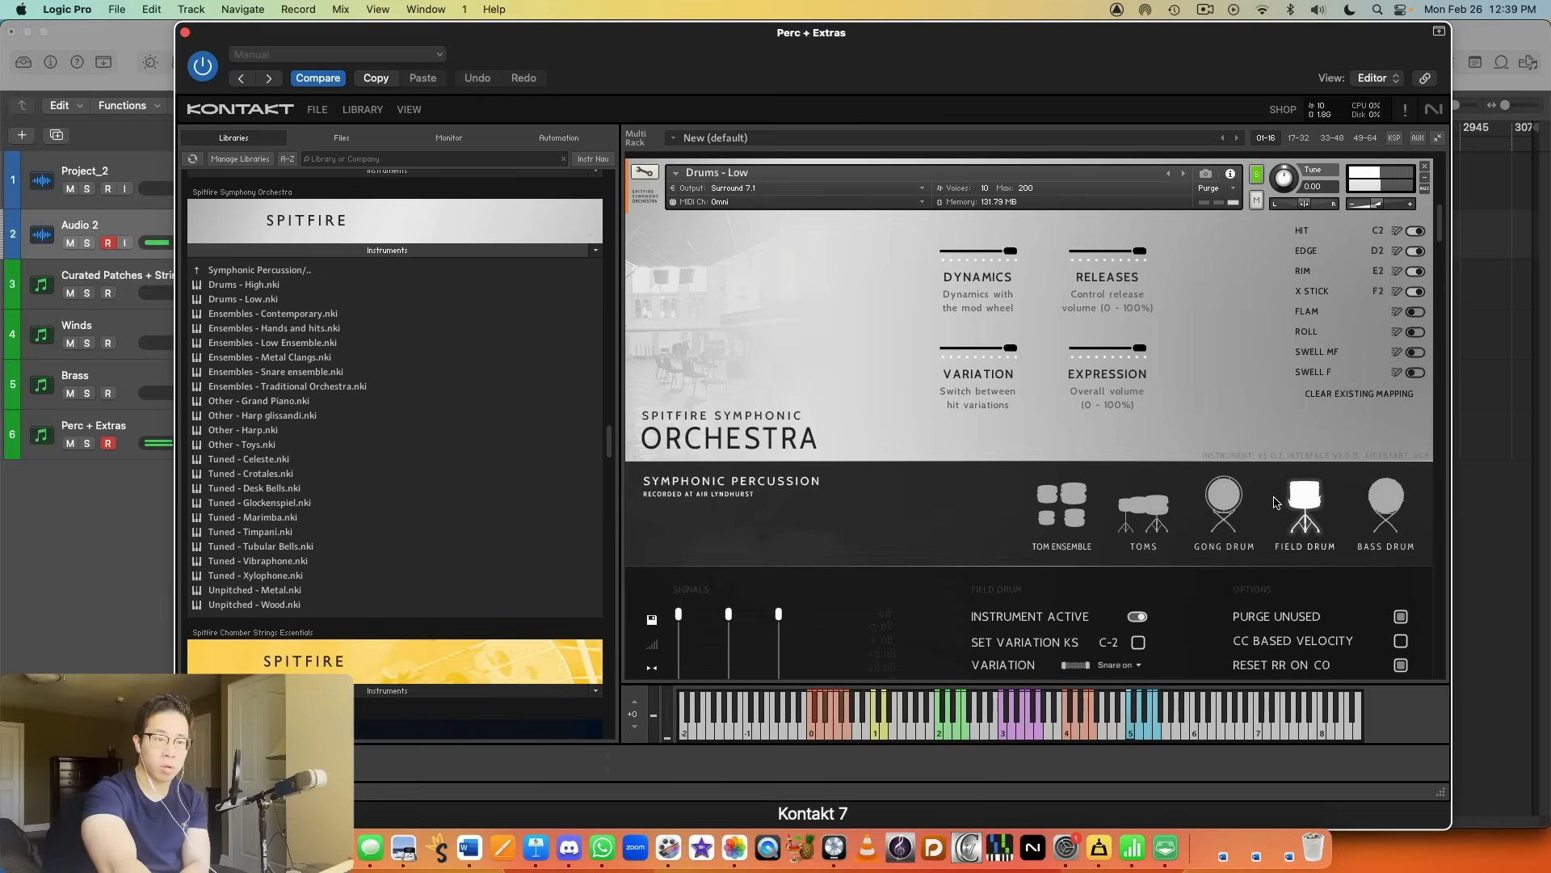
{"action": "left_click", "coordinate": [1380, 492]}
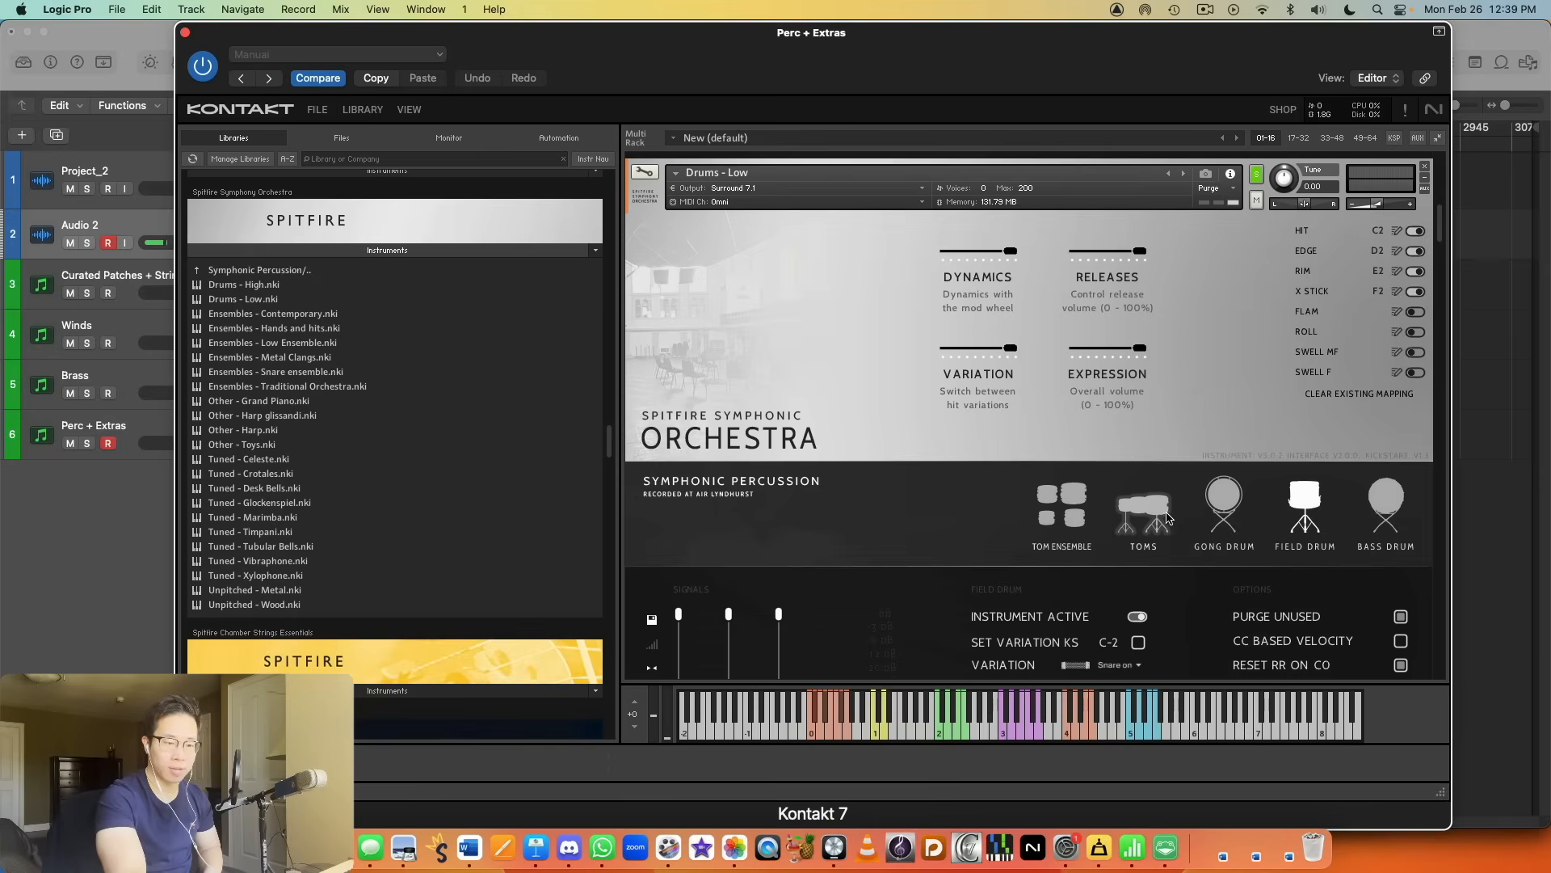
{"action": "scroll", "coordinate": [1205, 504], "scroll_direction": "down", "scroll_amount": 3}
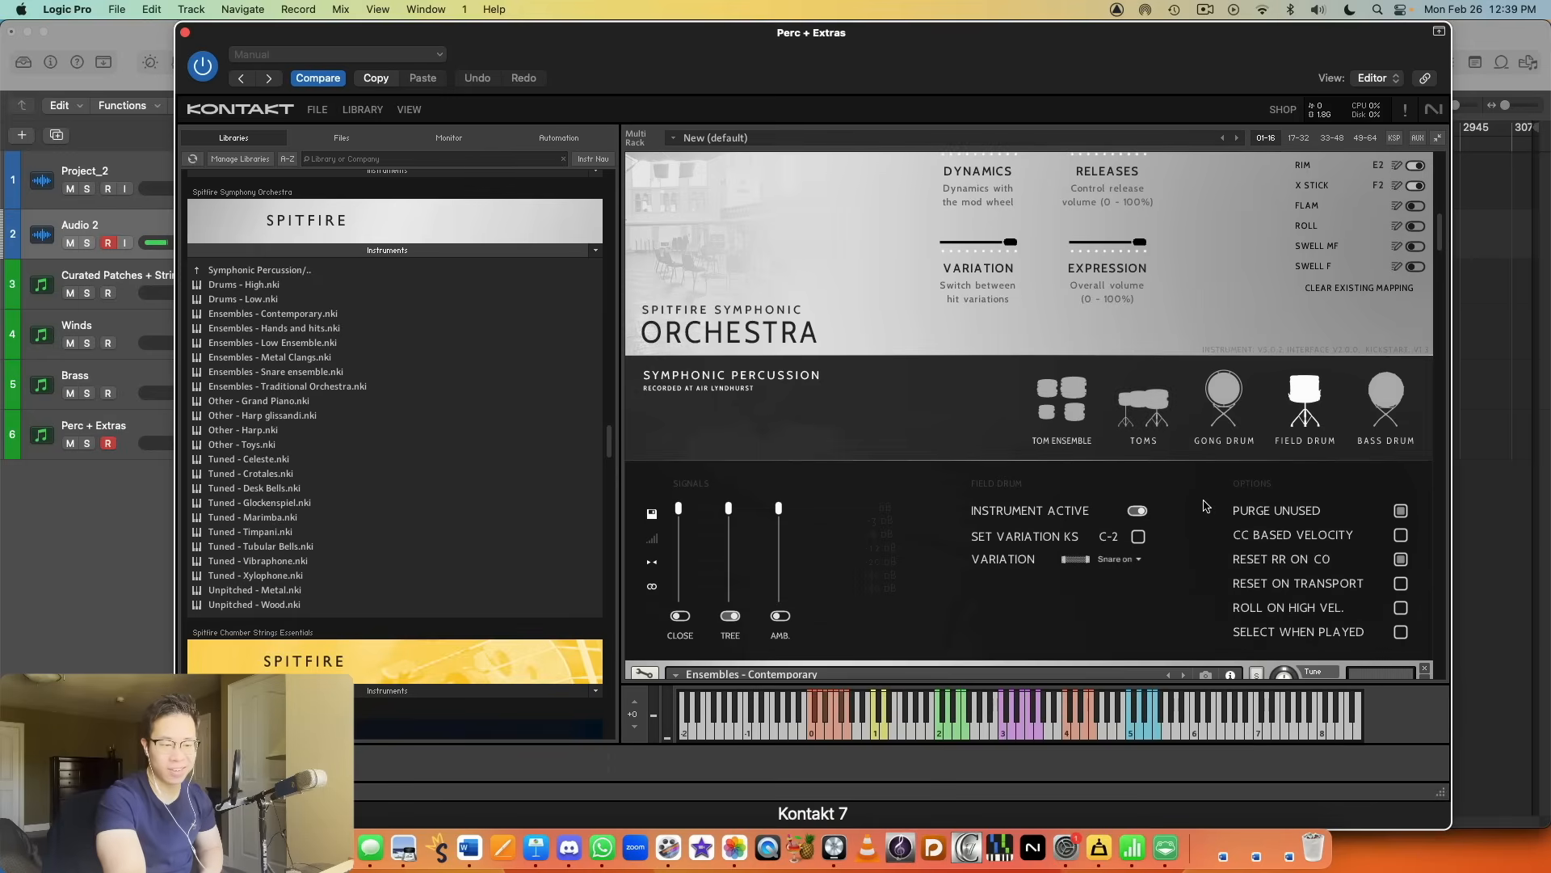
{"action": "scroll", "coordinate": [1171, 429], "scroll_direction": "up", "scroll_amount": 1}
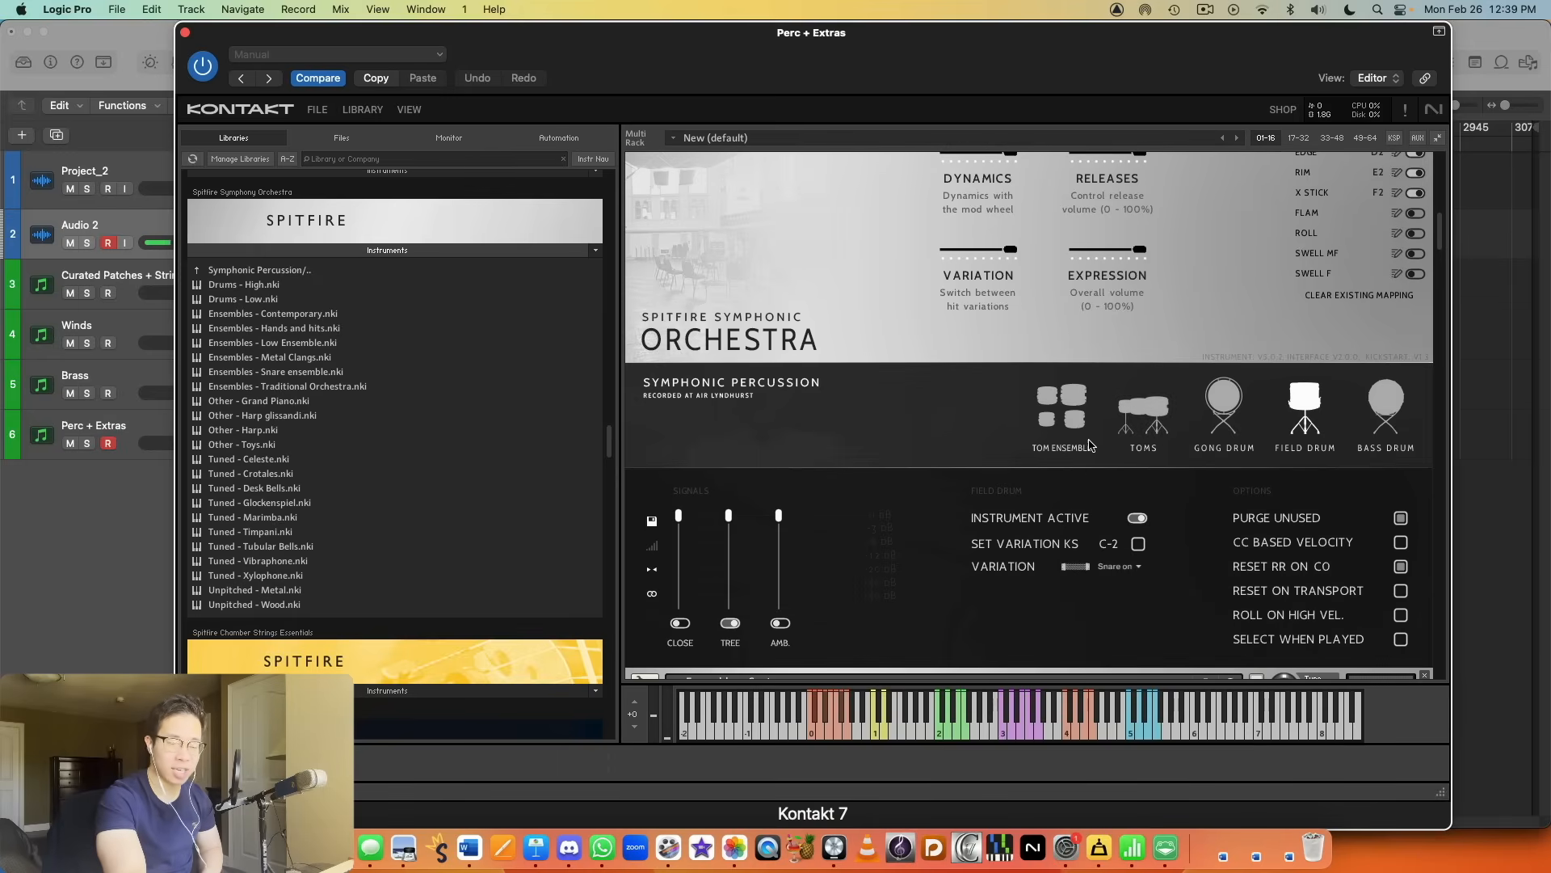
{"action": "scroll", "coordinate": [1301, 420], "scroll_direction": "up", "scroll_amount": 2}
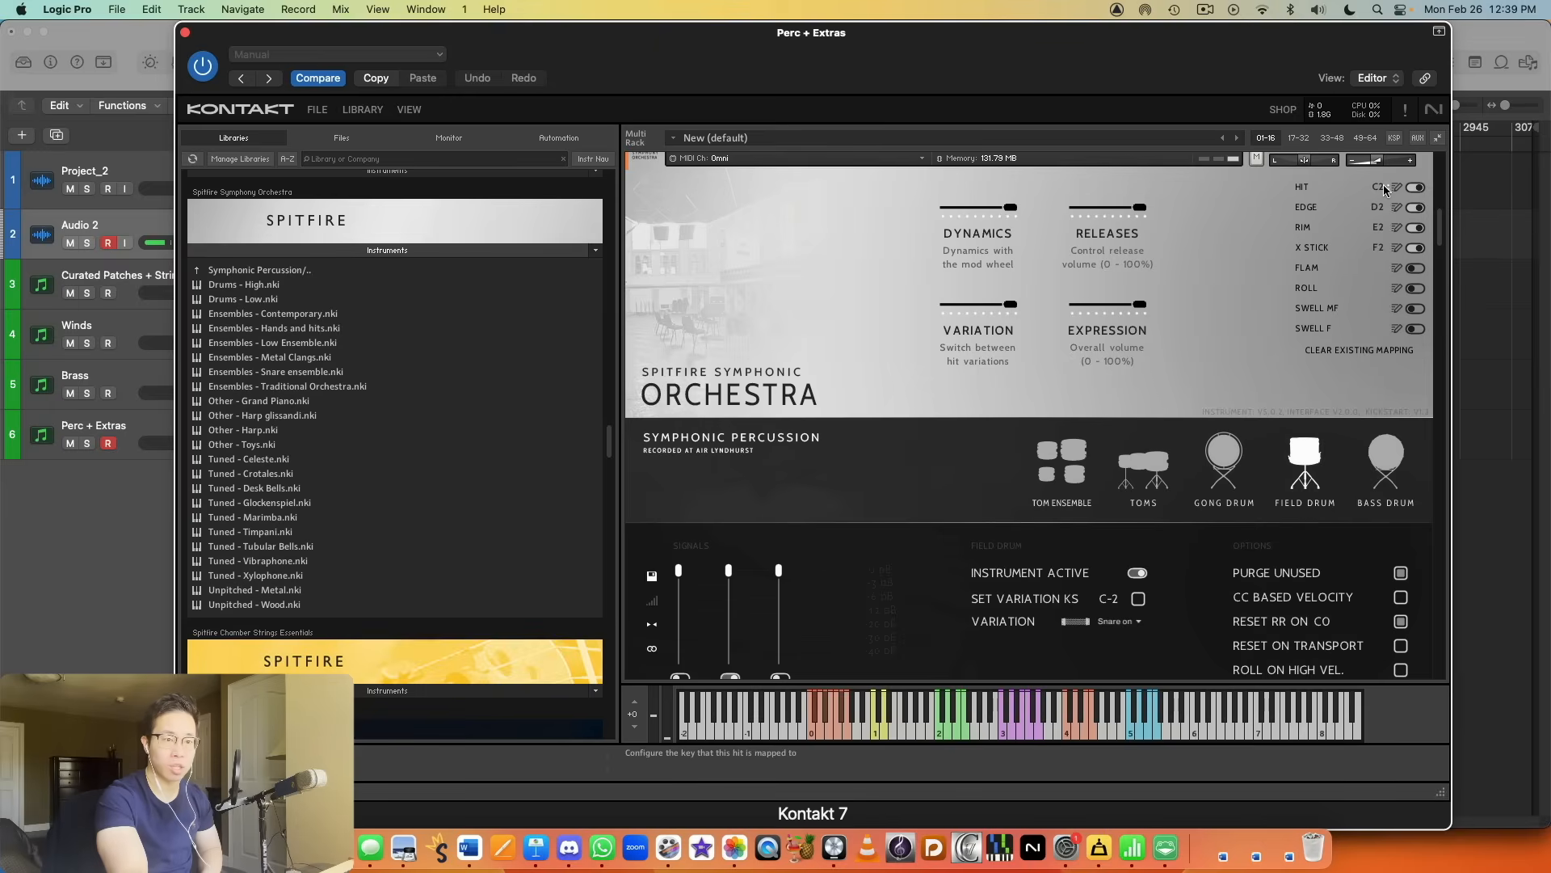
Step: Solo the Ensembles - Contemporary patch, audition it and look over its instruments
{"action": "scroll", "coordinate": [1266, 473], "scroll_direction": "down", "scroll_amount": 10}
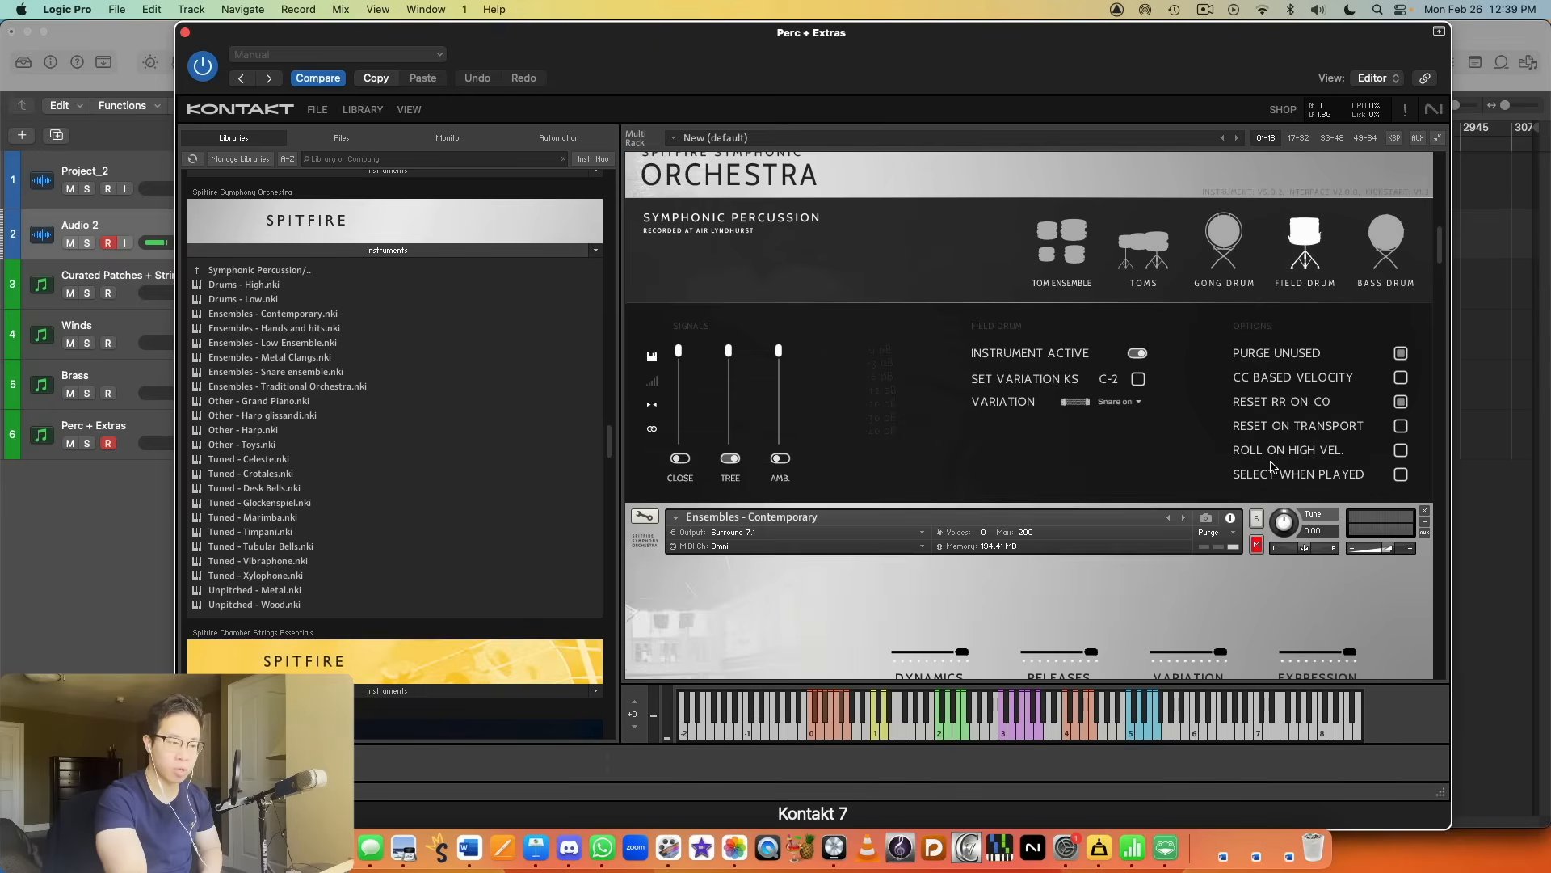
{"action": "left_click", "coordinate": [1254, 190]}
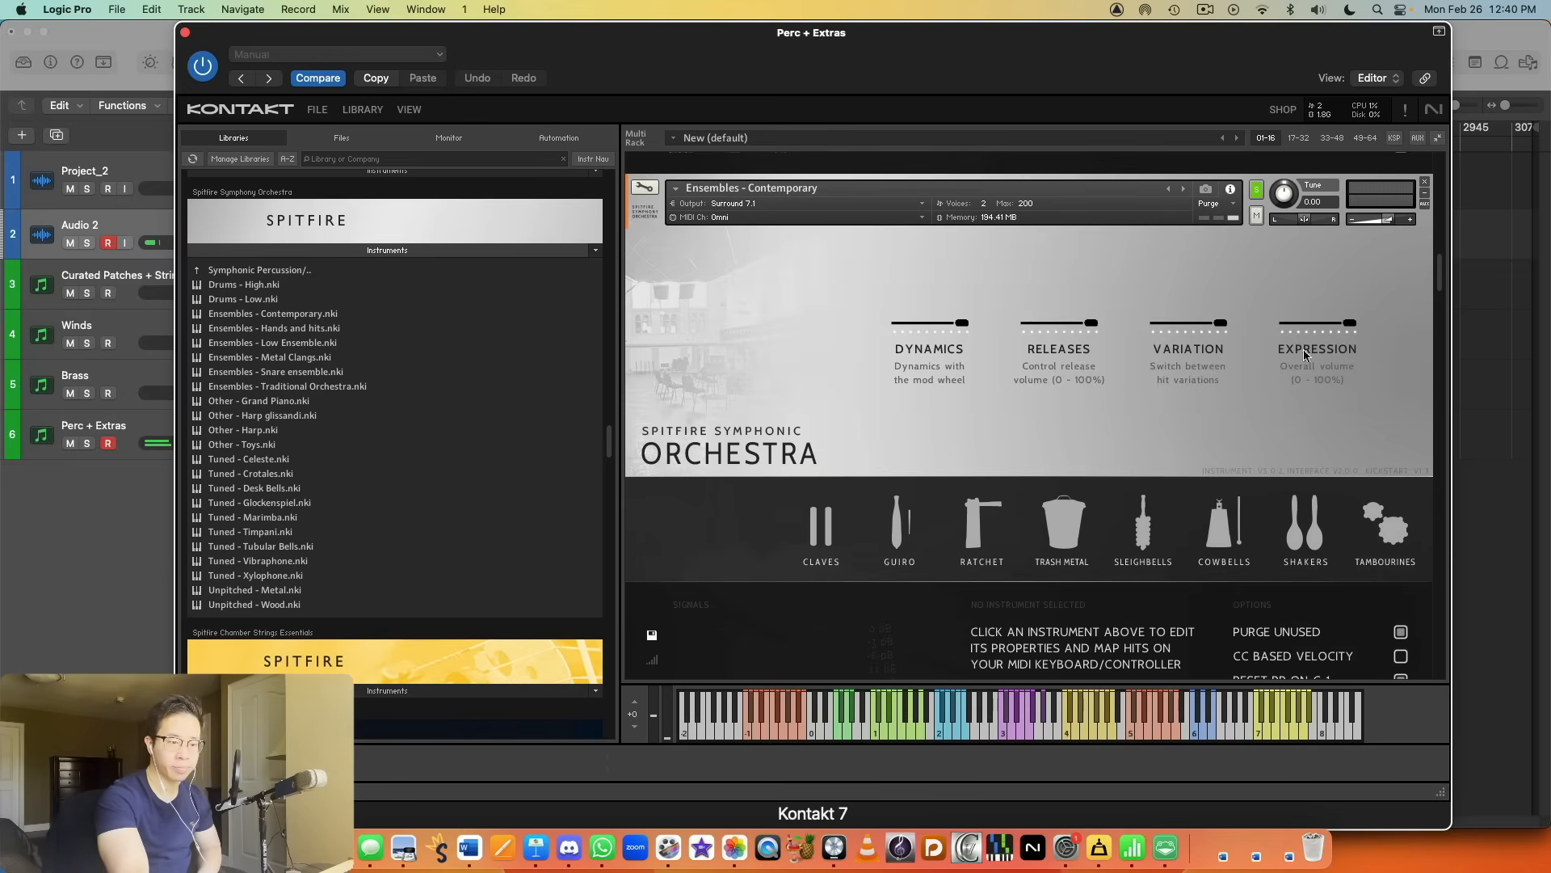
{"action": "scroll", "coordinate": [1373, 278], "scroll_direction": "down", "scroll_amount": 5}
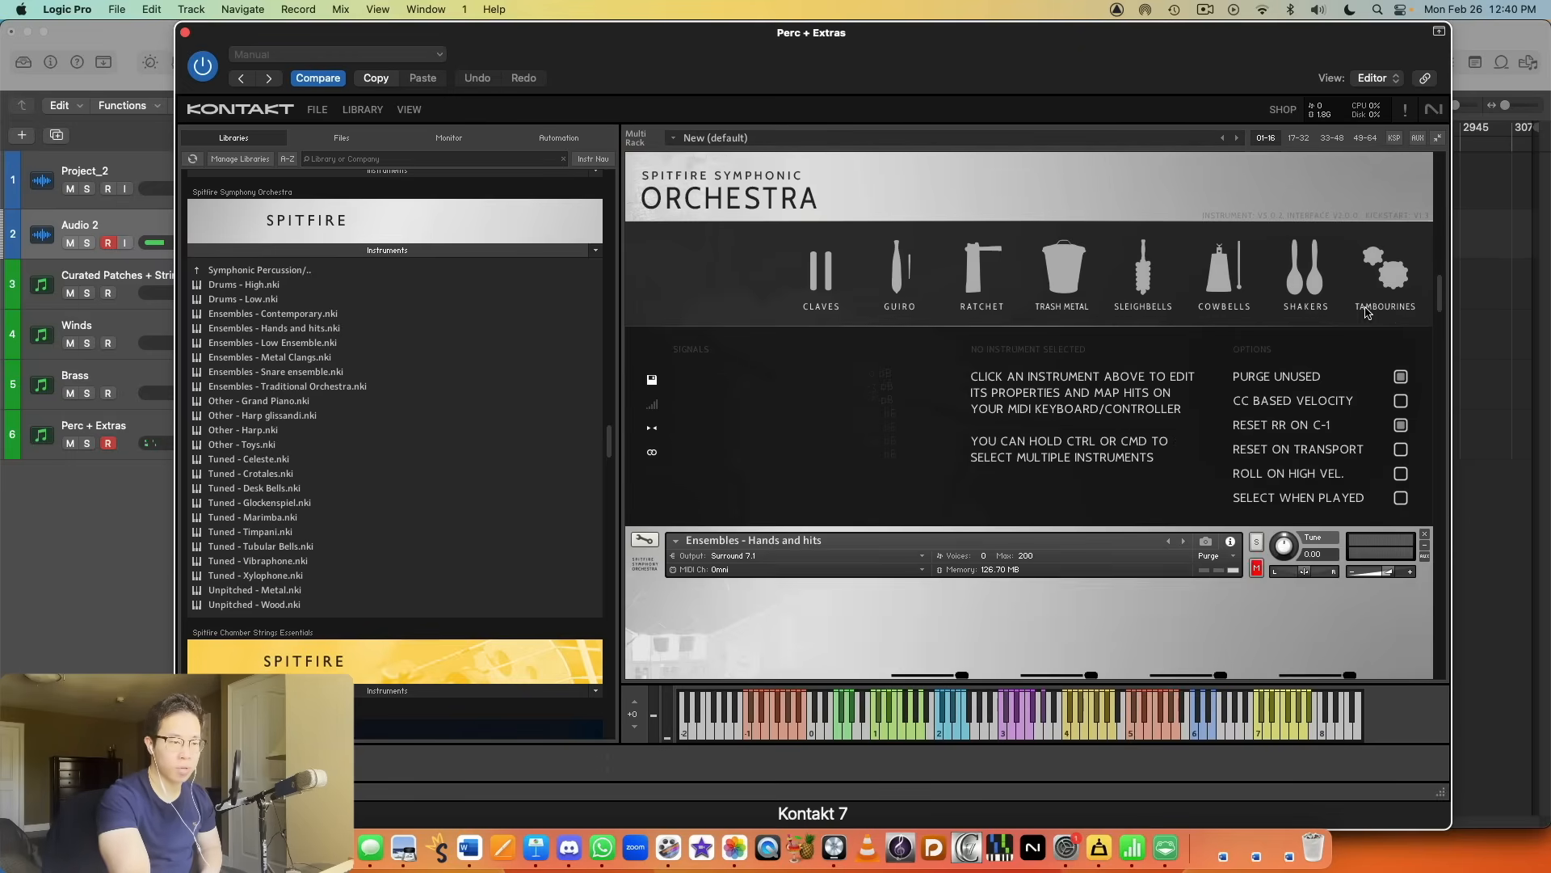
Step: Solo the Ensembles - Hands and hits patch, lower its volume in small amounts and audition it
{"action": "scroll", "coordinate": [1364, 307], "scroll_direction": "down", "scroll_amount": 5}
{"action": "left_click", "coordinate": [1256, 207]}
{"action": "mouse_move", "coordinate": [1389, 236]}
{"action": "left_click_drag", "start_coordinate": [1387, 234], "coordinate": [1379, 235]}
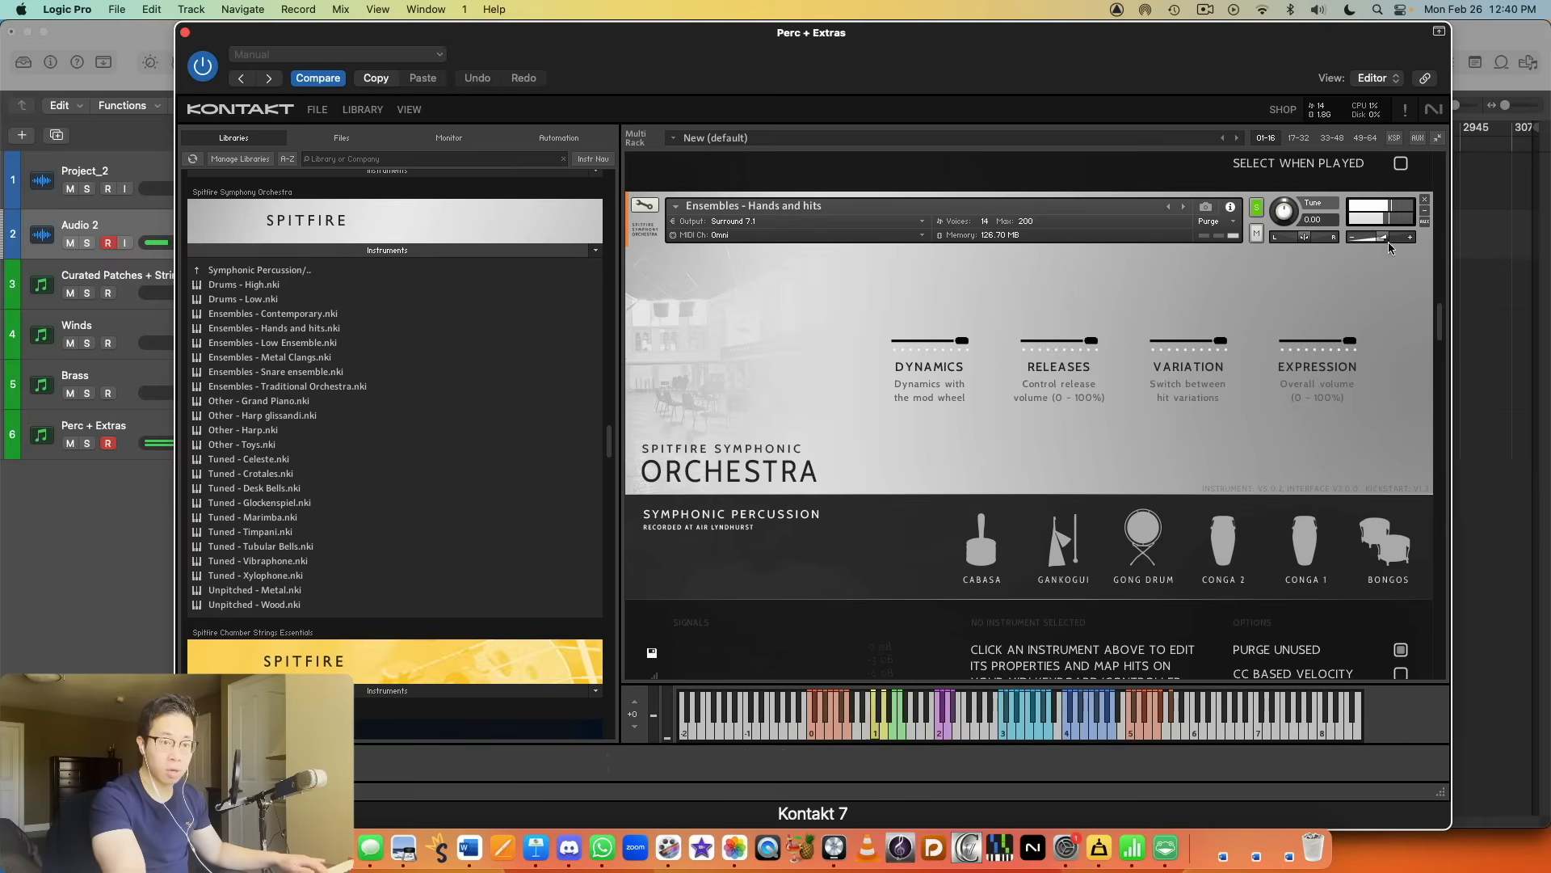
{"action": "left_click_drag", "start_coordinate": [1381, 238], "coordinate": [1375, 238]}
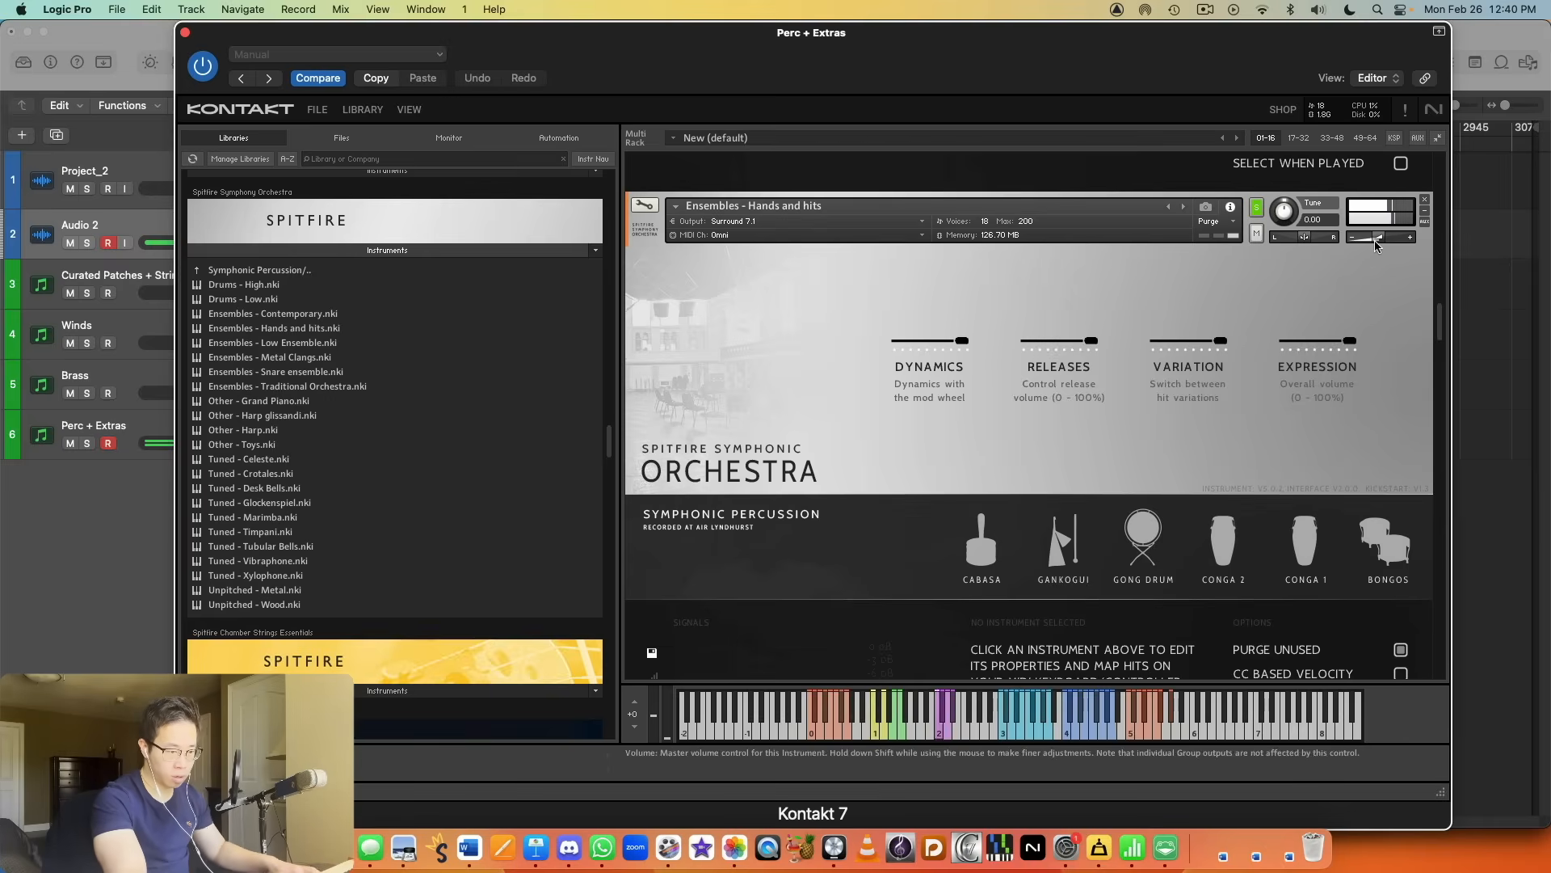
{"action": "left_click_drag", "start_coordinate": [1379, 238], "coordinate": [1370, 240]}
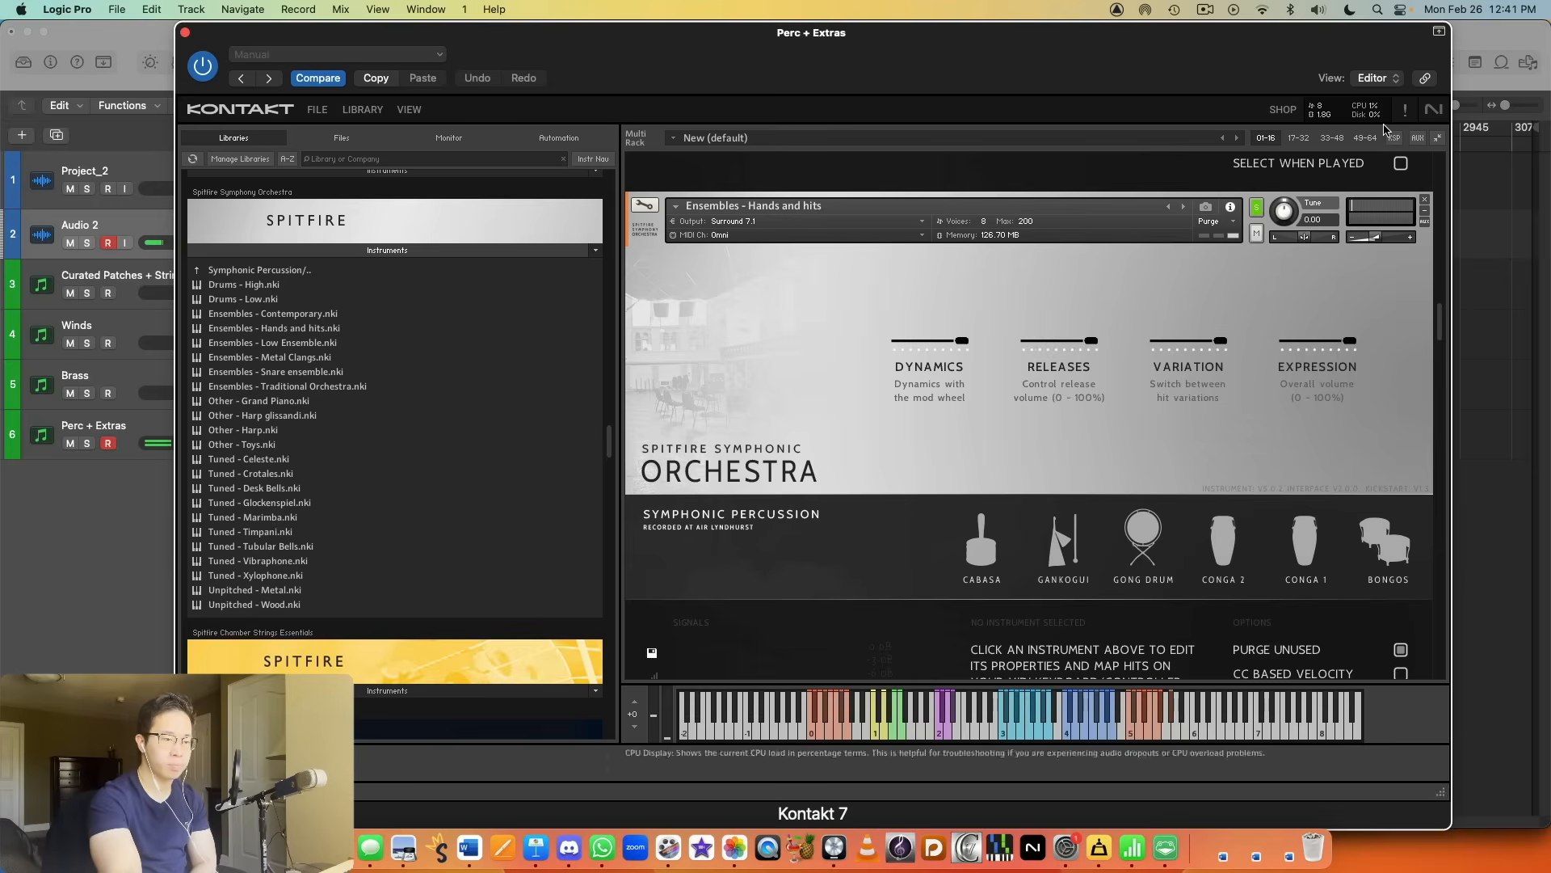
Step: Solo the Tuned - Glockenspiel patch and audition its Normal articulation
{"action": "scroll", "coordinate": [1254, 312], "scroll_direction": "down", "scroll_amount": 2}
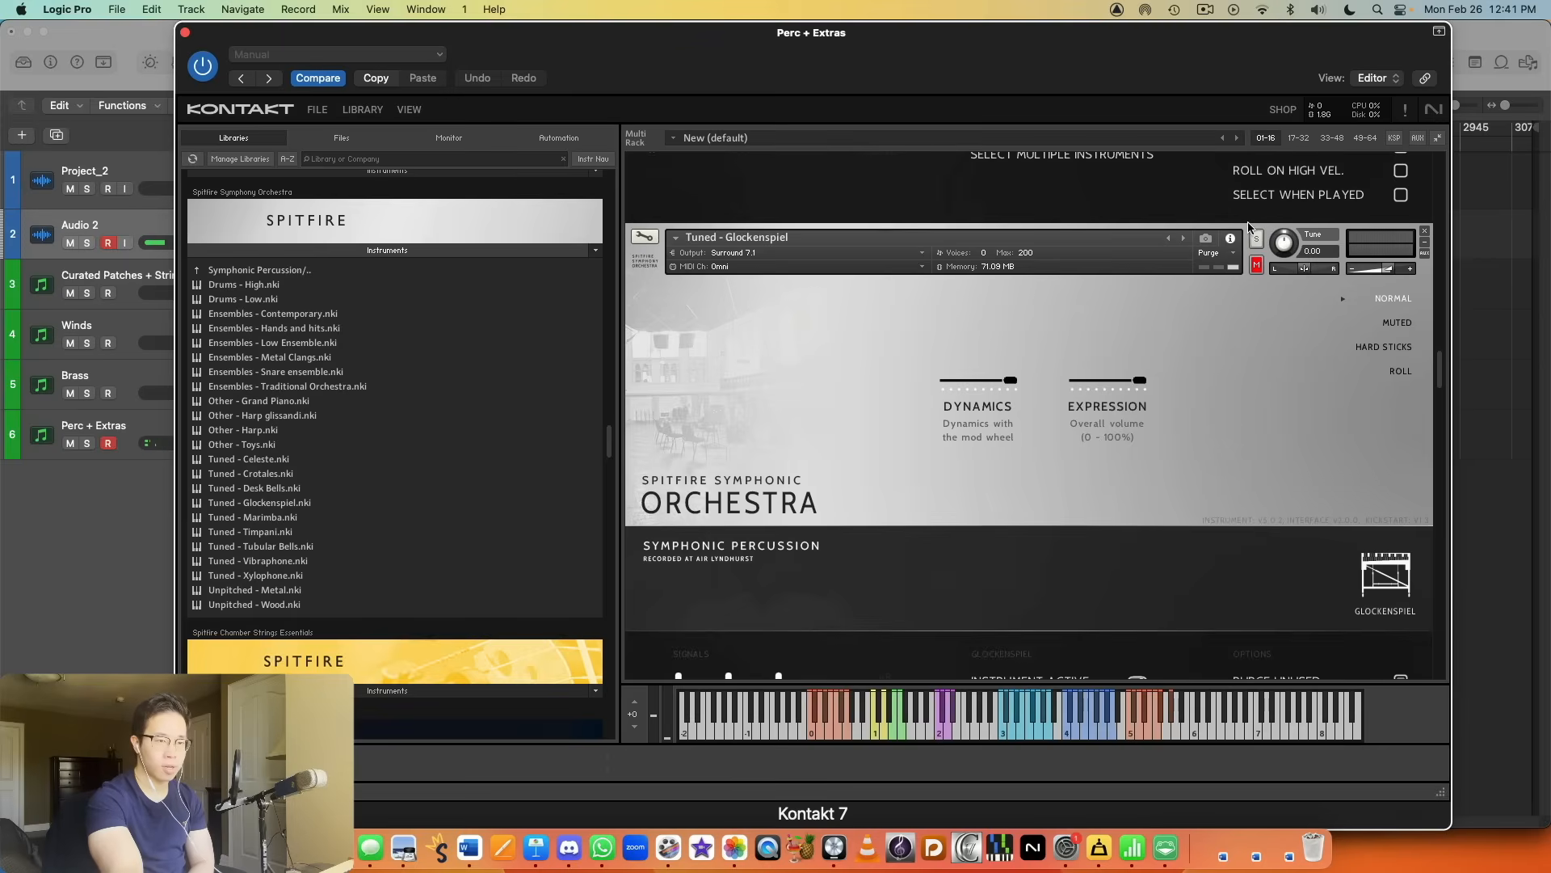
{"action": "left_click", "coordinate": [1254, 238]}
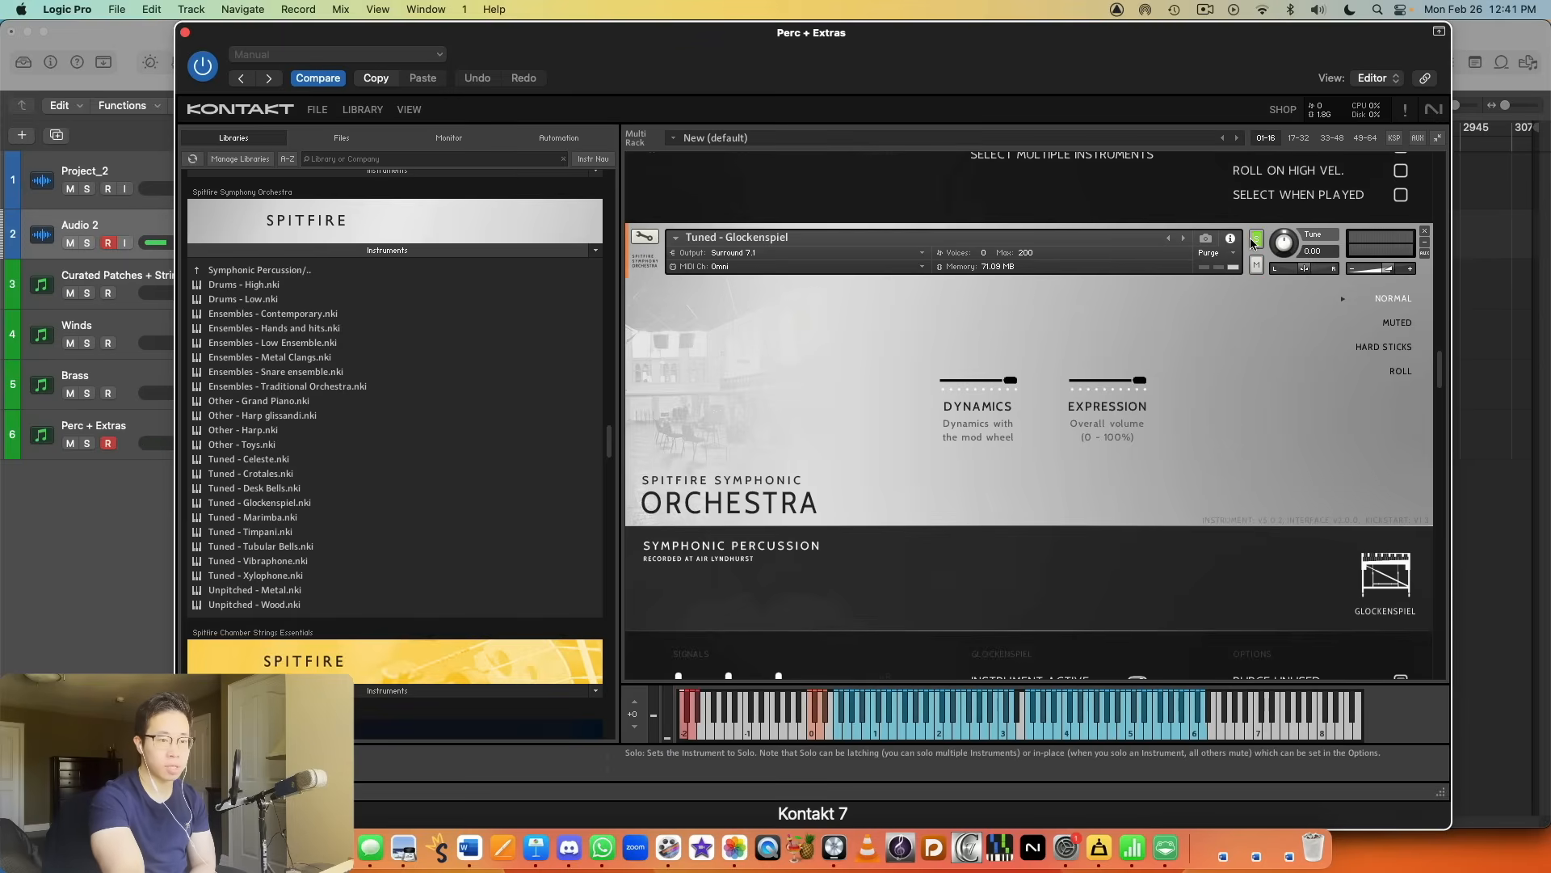
{"action": "scroll", "coordinate": [1233, 230], "scroll_direction": "down", "scroll_amount": 1}
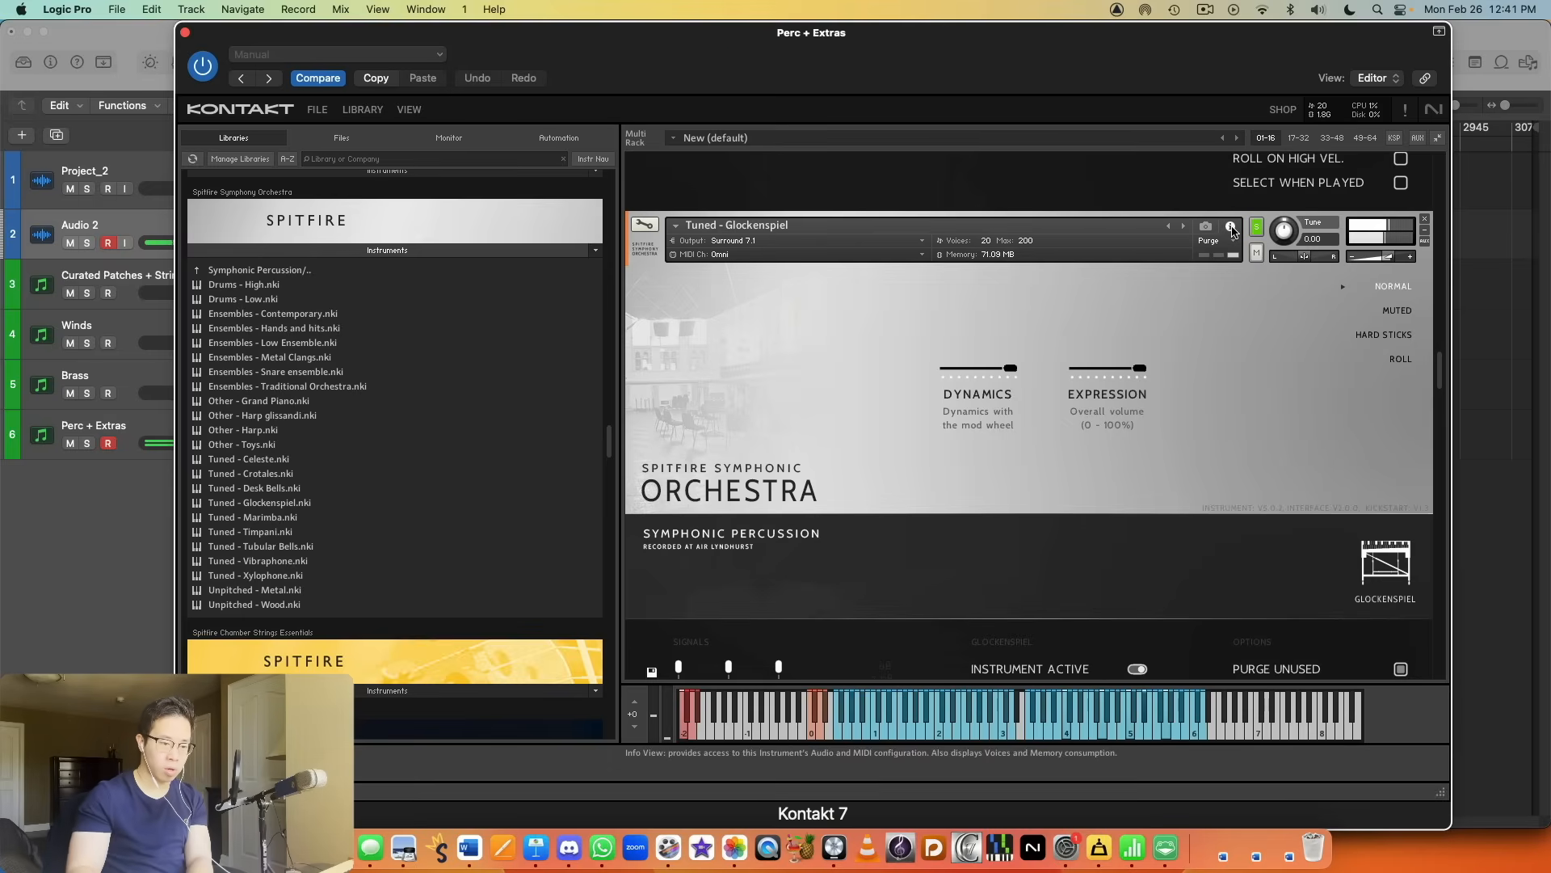
Step: Solo the Tuned - Timpani patch, reduce its volume and audition the Timpani articulation
{"action": "scroll", "coordinate": [1166, 313], "scroll_direction": "down", "scroll_amount": 10}
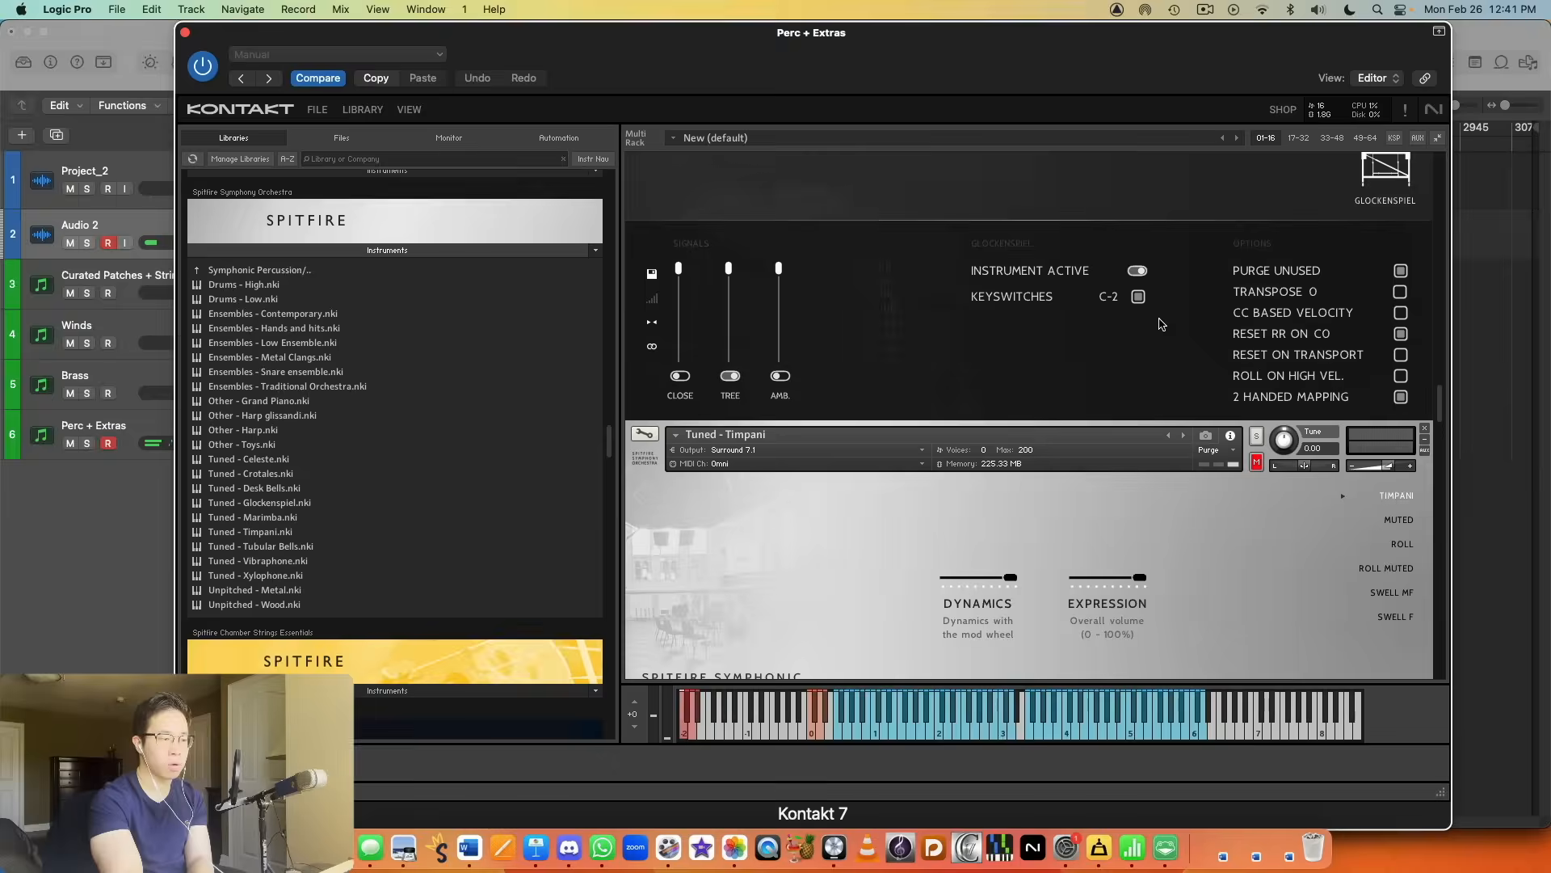
{"action": "left_click", "coordinate": [1256, 266]}
{"action": "scroll", "coordinate": [1261, 254], "scroll_direction": "down", "scroll_amount": 1}
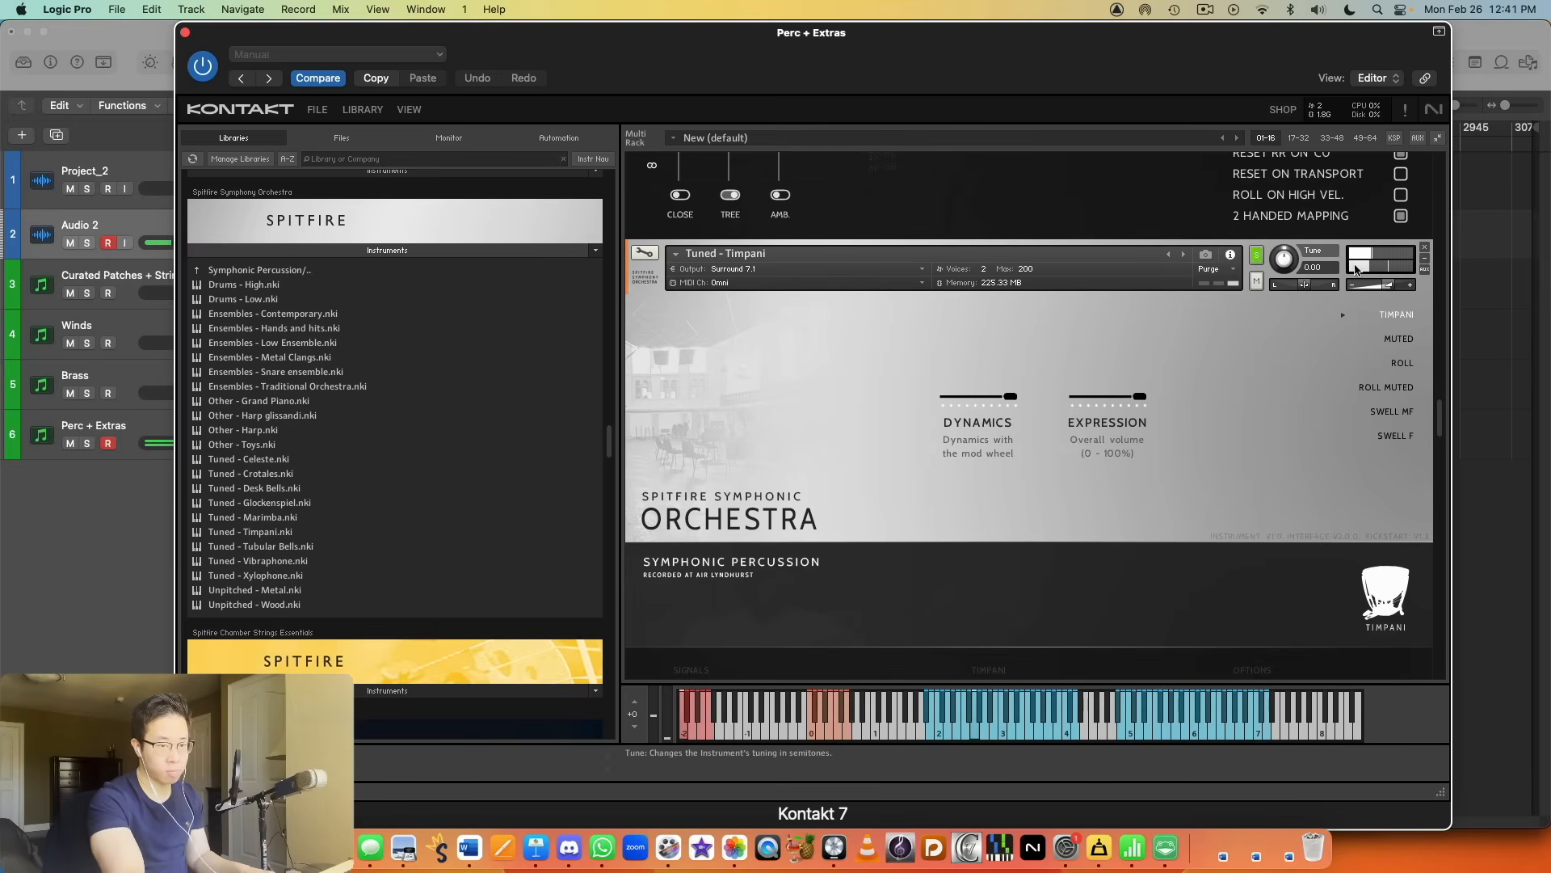
{"action": "left_click_drag", "start_coordinate": [1403, 288], "coordinate": [1388, 289]}
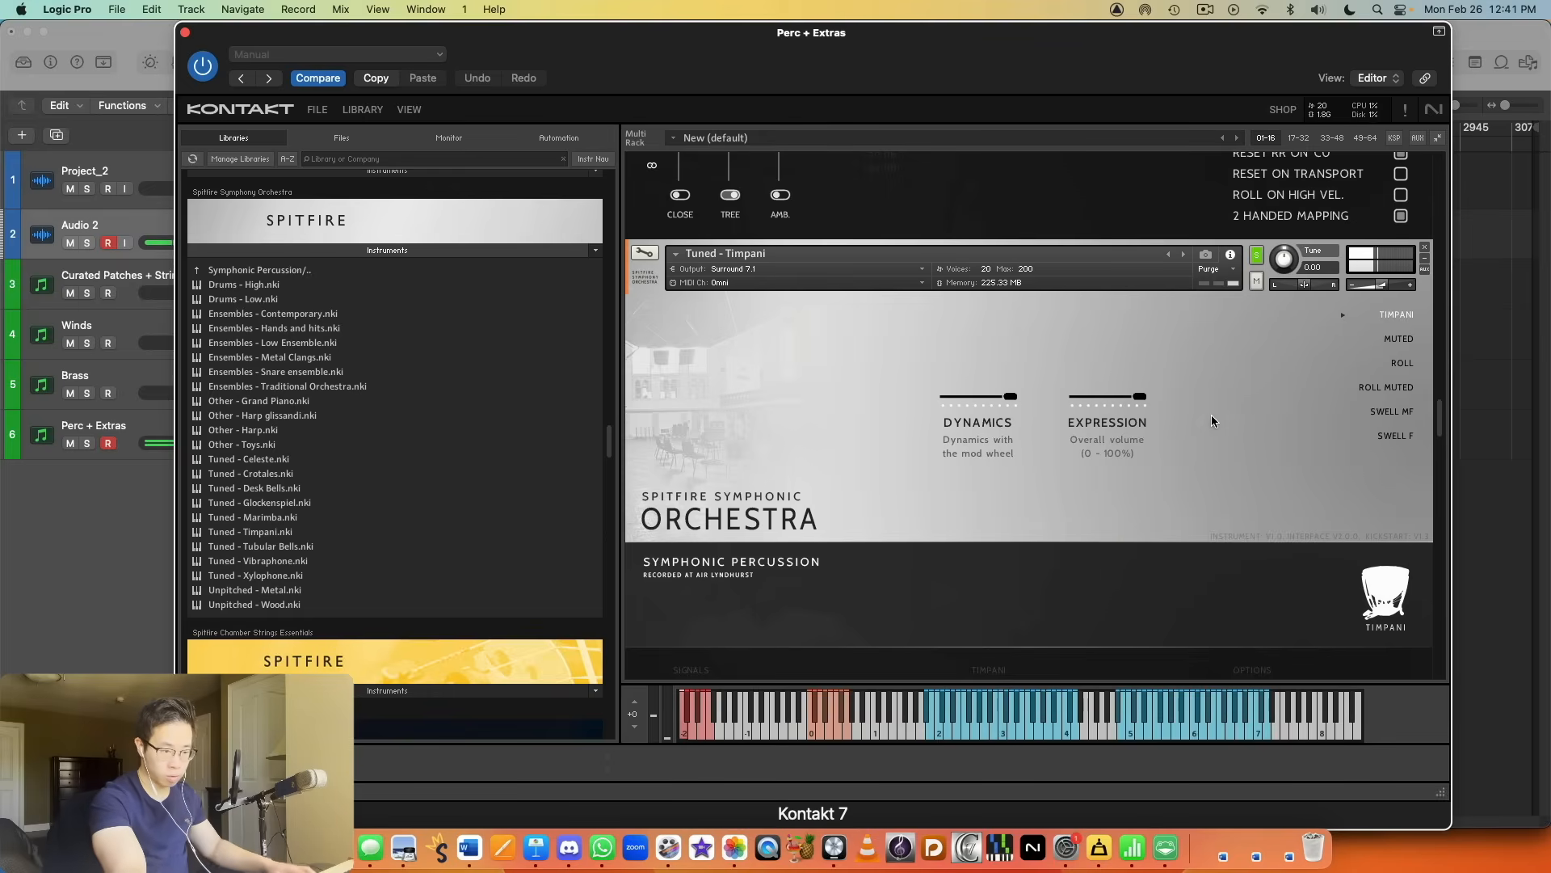
Step: Solo the Tuned - Tubular Bells patch, turn its volume down and audition the Normal articulation
{"action": "scroll", "coordinate": [1211, 414], "scroll_direction": "down", "scroll_amount": 5}
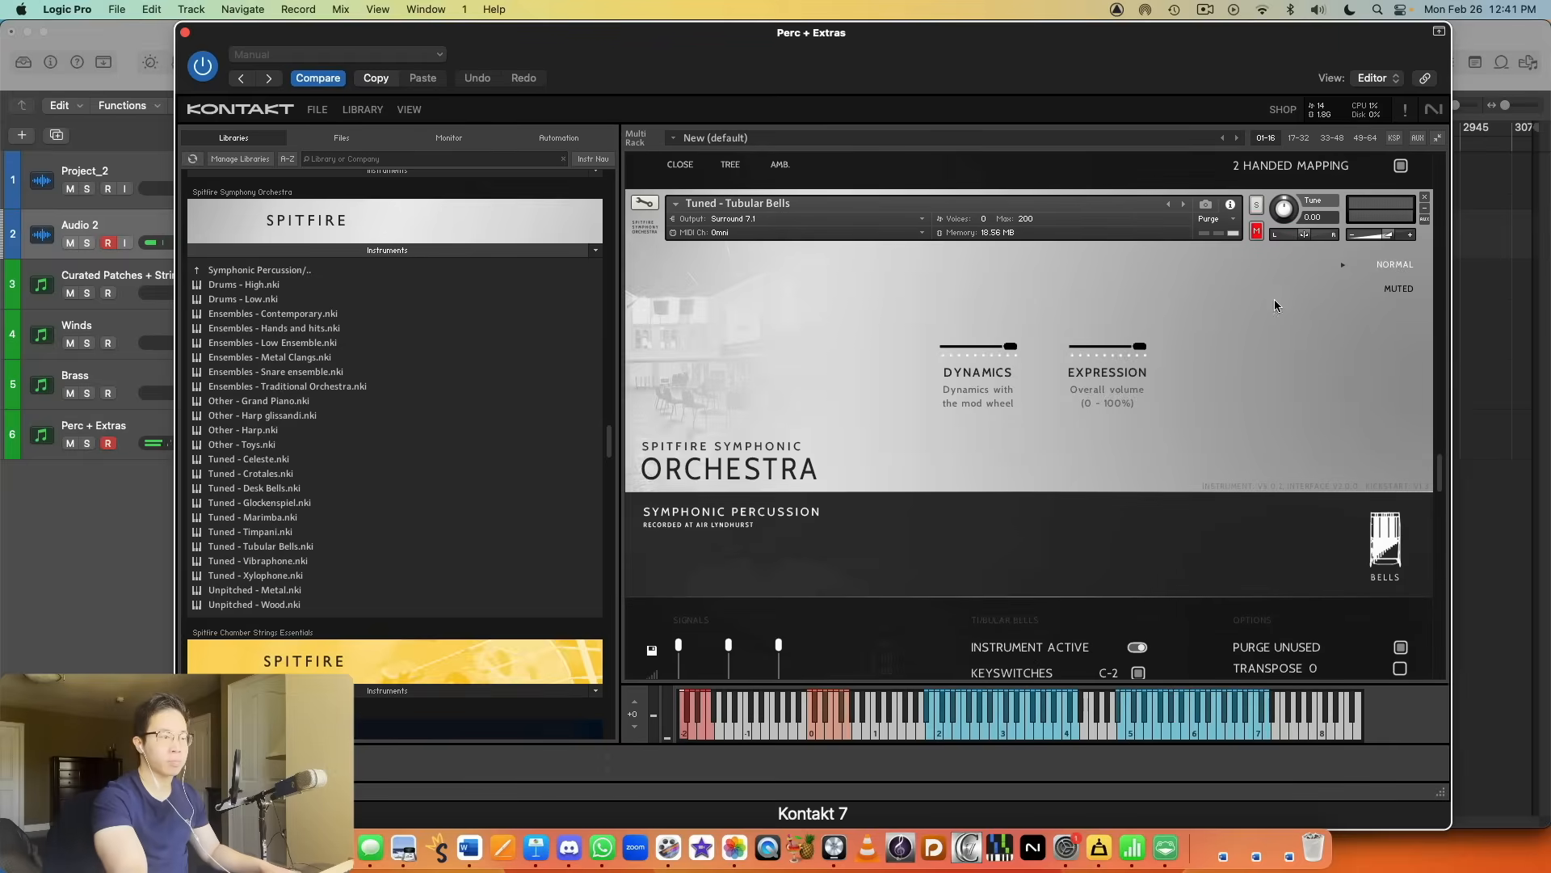
{"action": "left_click", "coordinate": [1256, 204]}
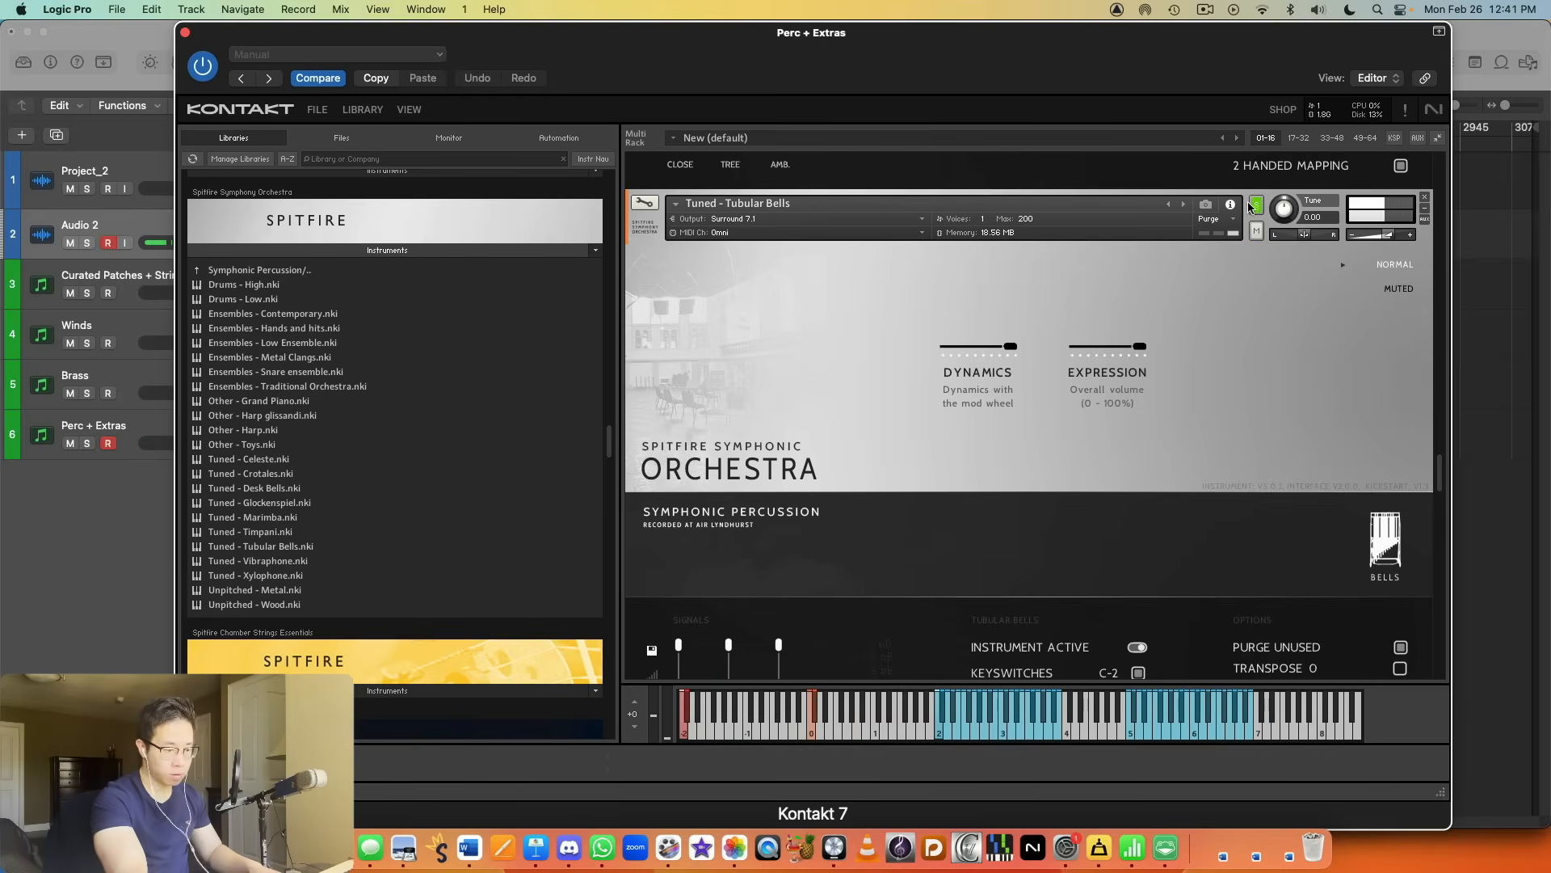
{"action": "left_click_drag", "start_coordinate": [1388, 236], "coordinate": [1379, 237]}
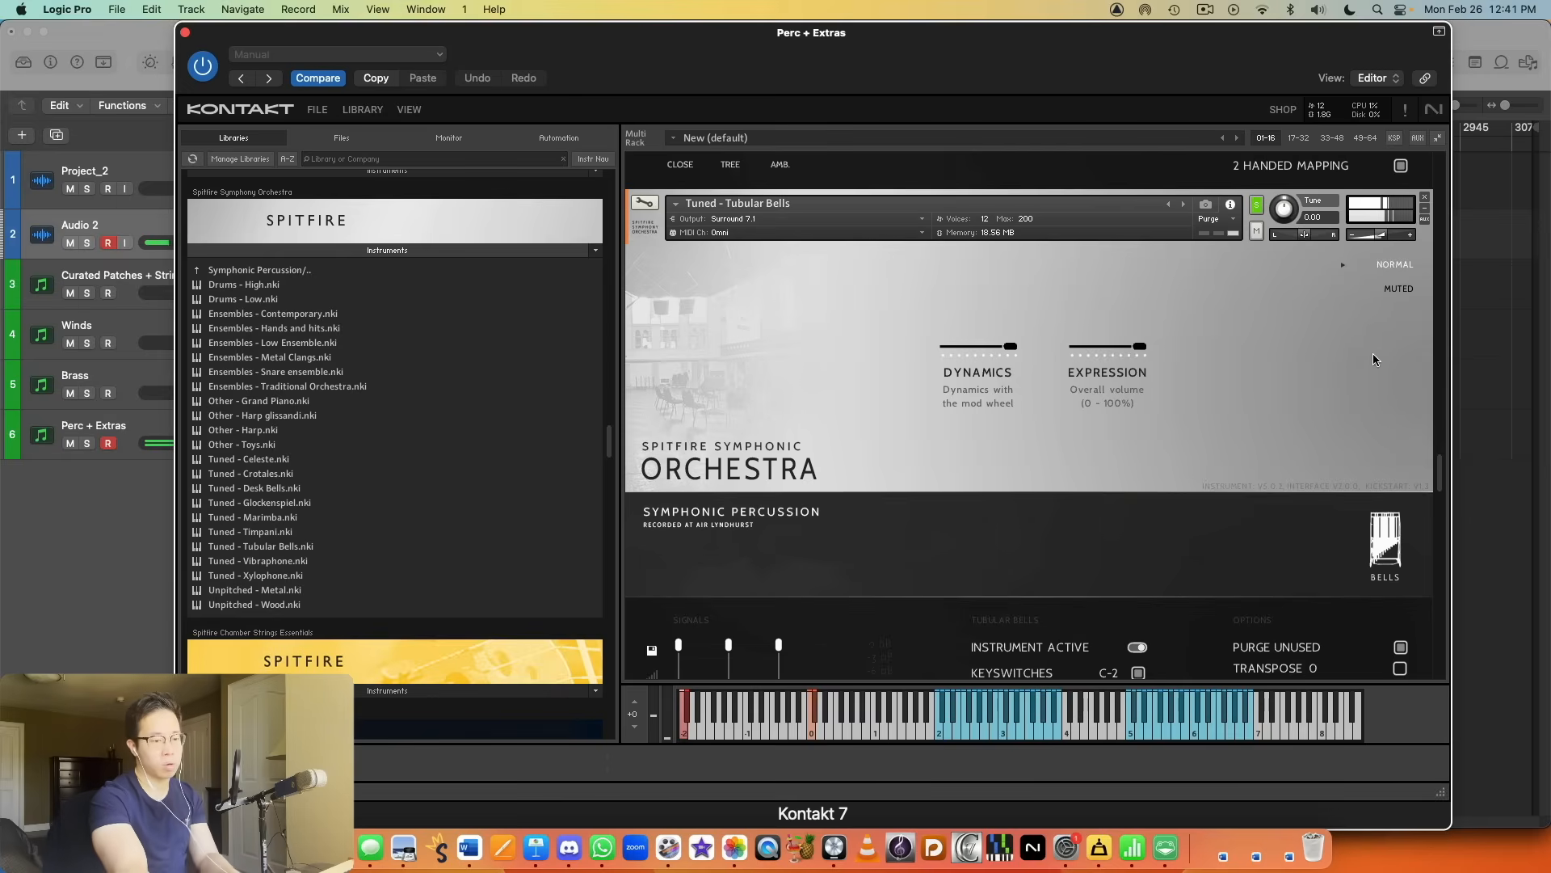
Step: Solo the Other - Grand Piano patch and audition it with the Direct articulation
{"action": "scroll", "coordinate": [1375, 370], "scroll_direction": "down", "scroll_amount": 5}
{"action": "scroll", "coordinate": [1374, 370], "scroll_direction": "down", "scroll_amount": 4}
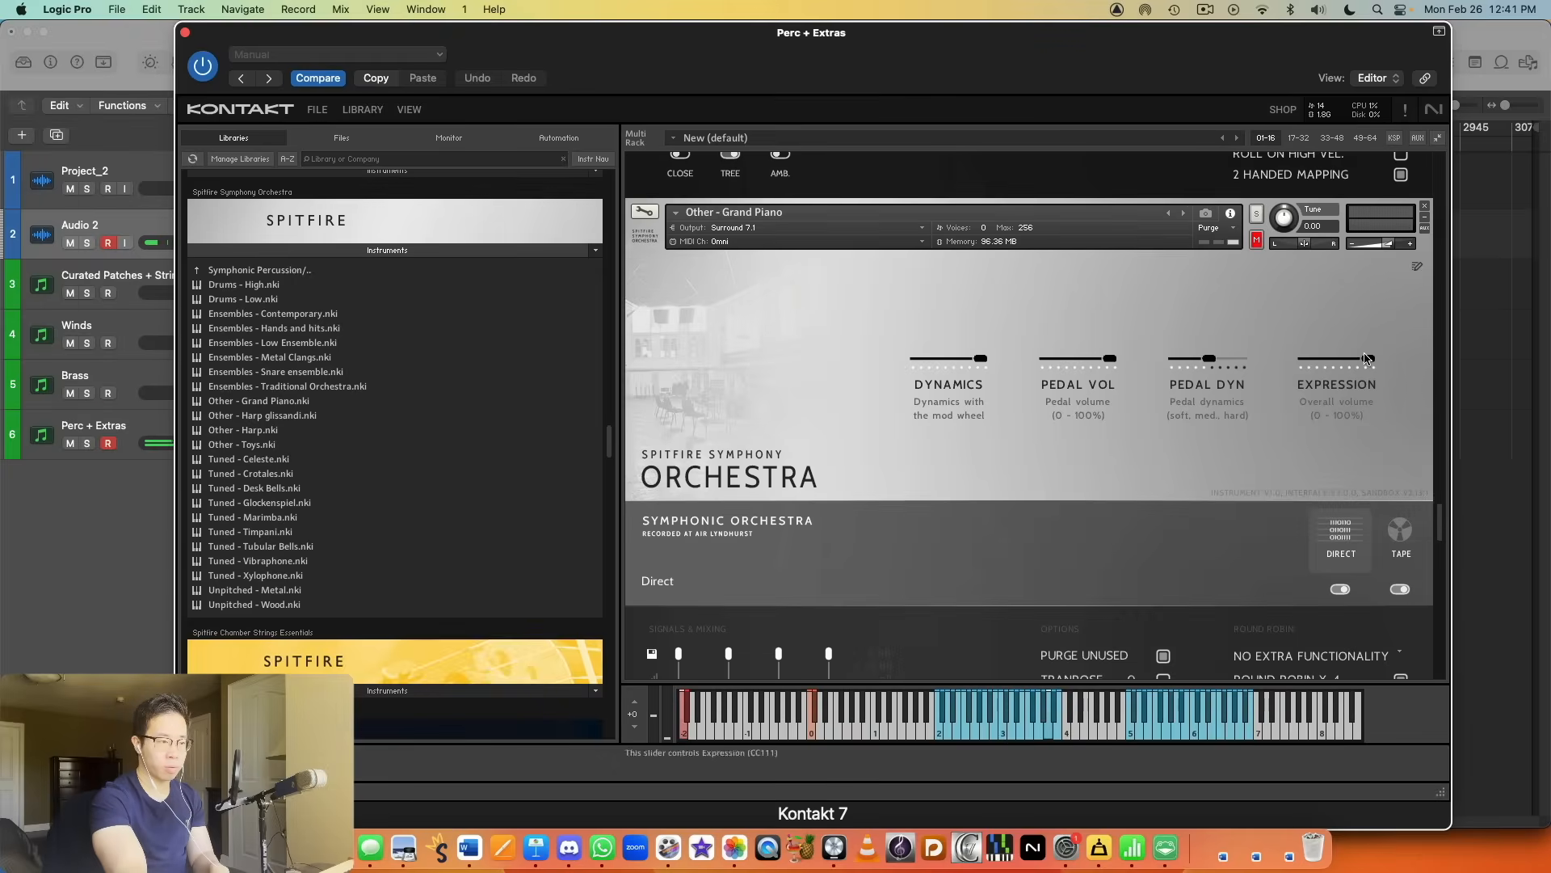
{"action": "left_click", "coordinate": [1256, 213]}
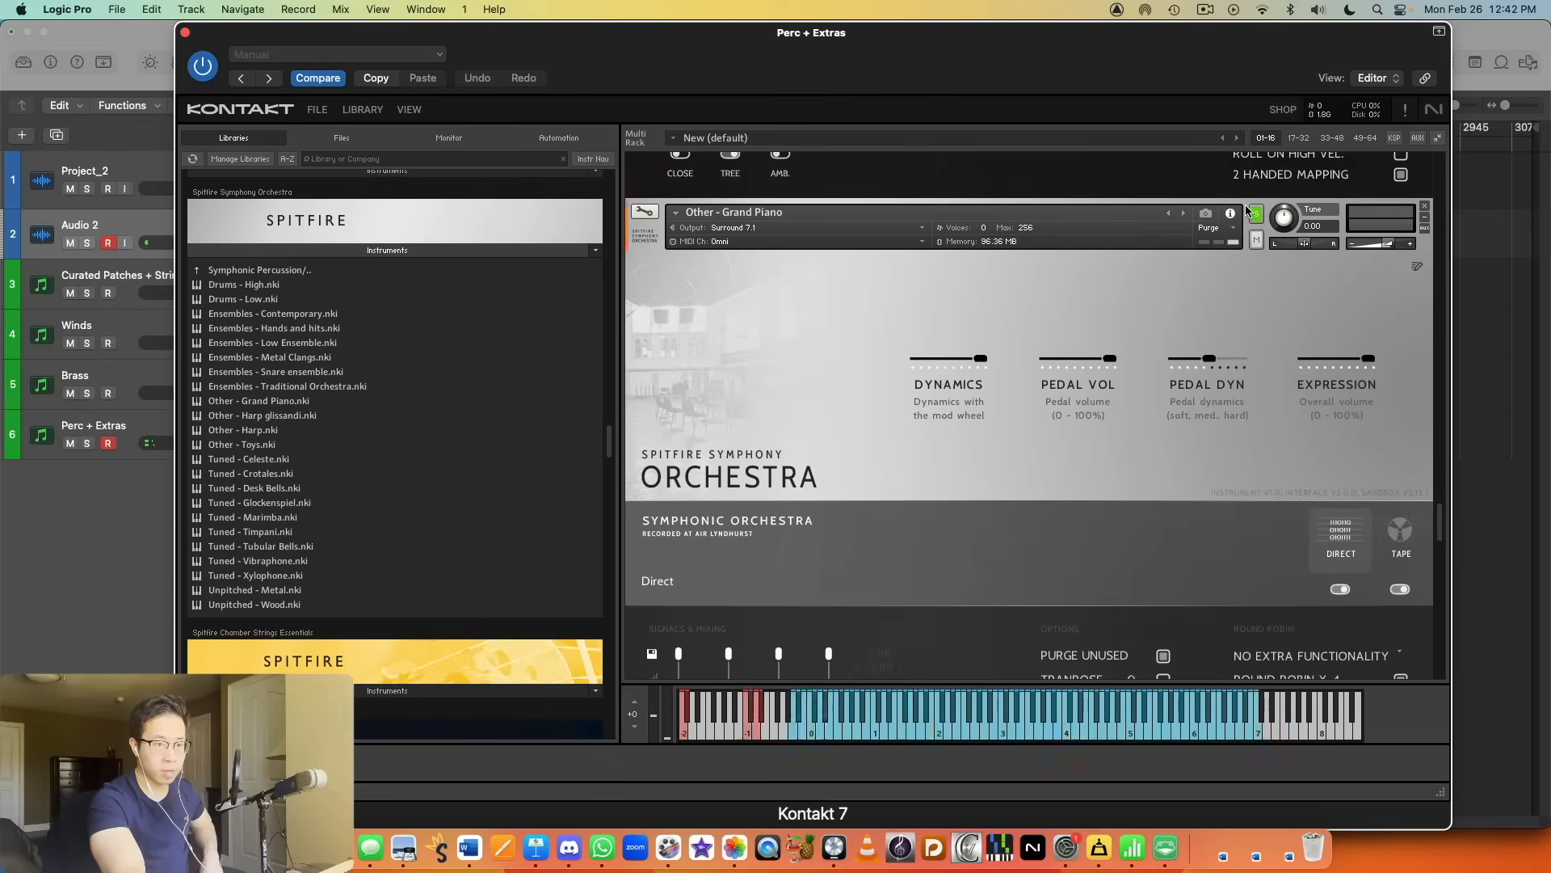
Step: Solo the Other - Harp patch, audition the Normale articulation and switch to Flageolet
{"action": "scroll", "coordinate": [1256, 216], "scroll_direction": "down", "scroll_amount": 1}
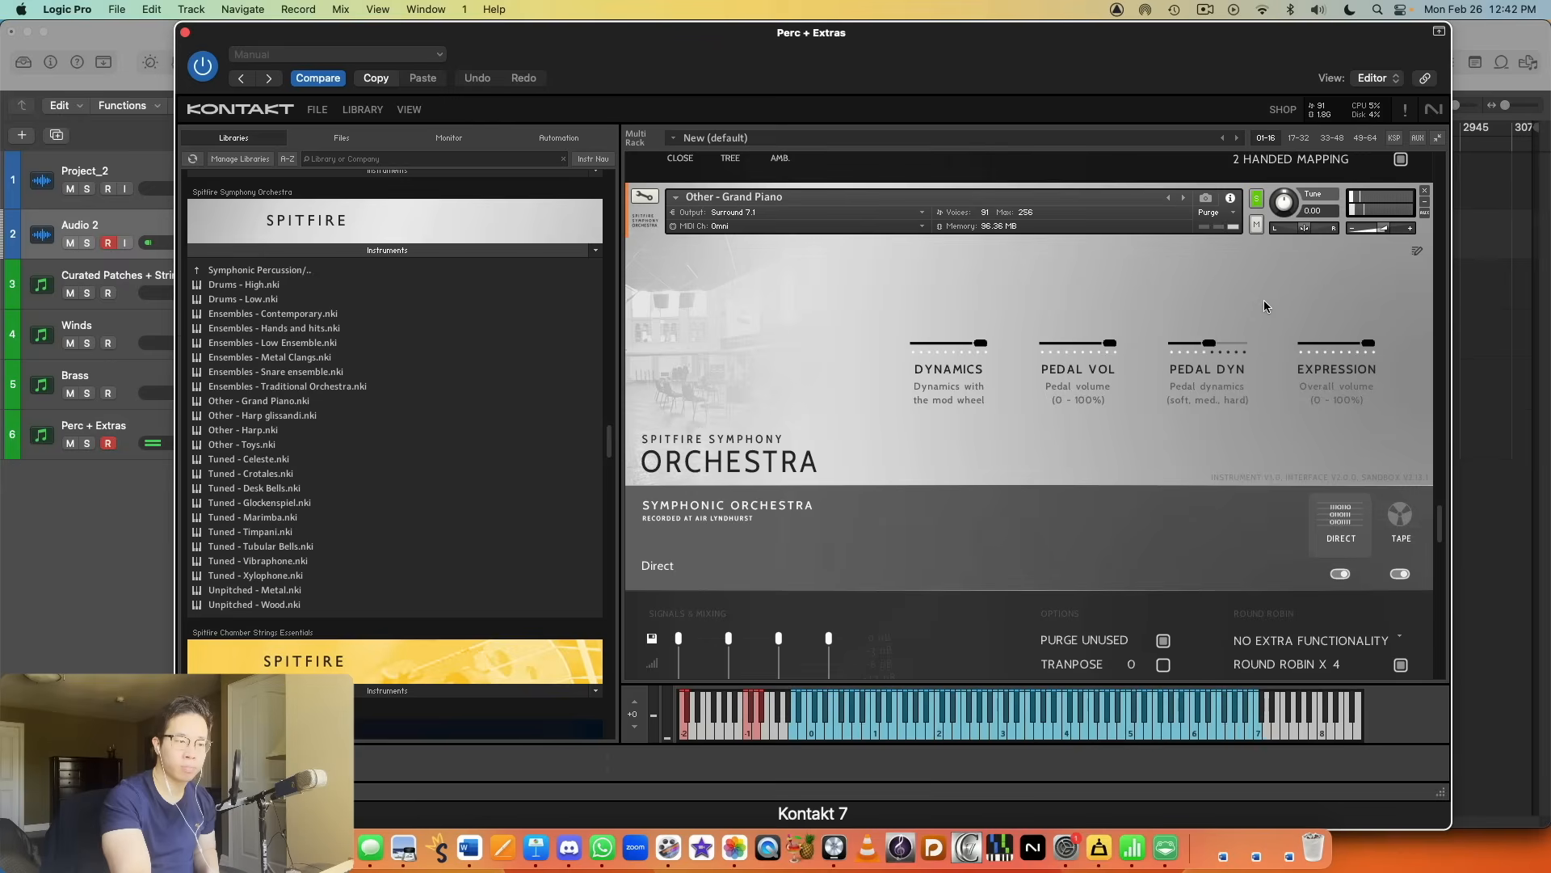
{"action": "scroll", "coordinate": [1260, 303], "scroll_direction": "down", "scroll_amount": 10}
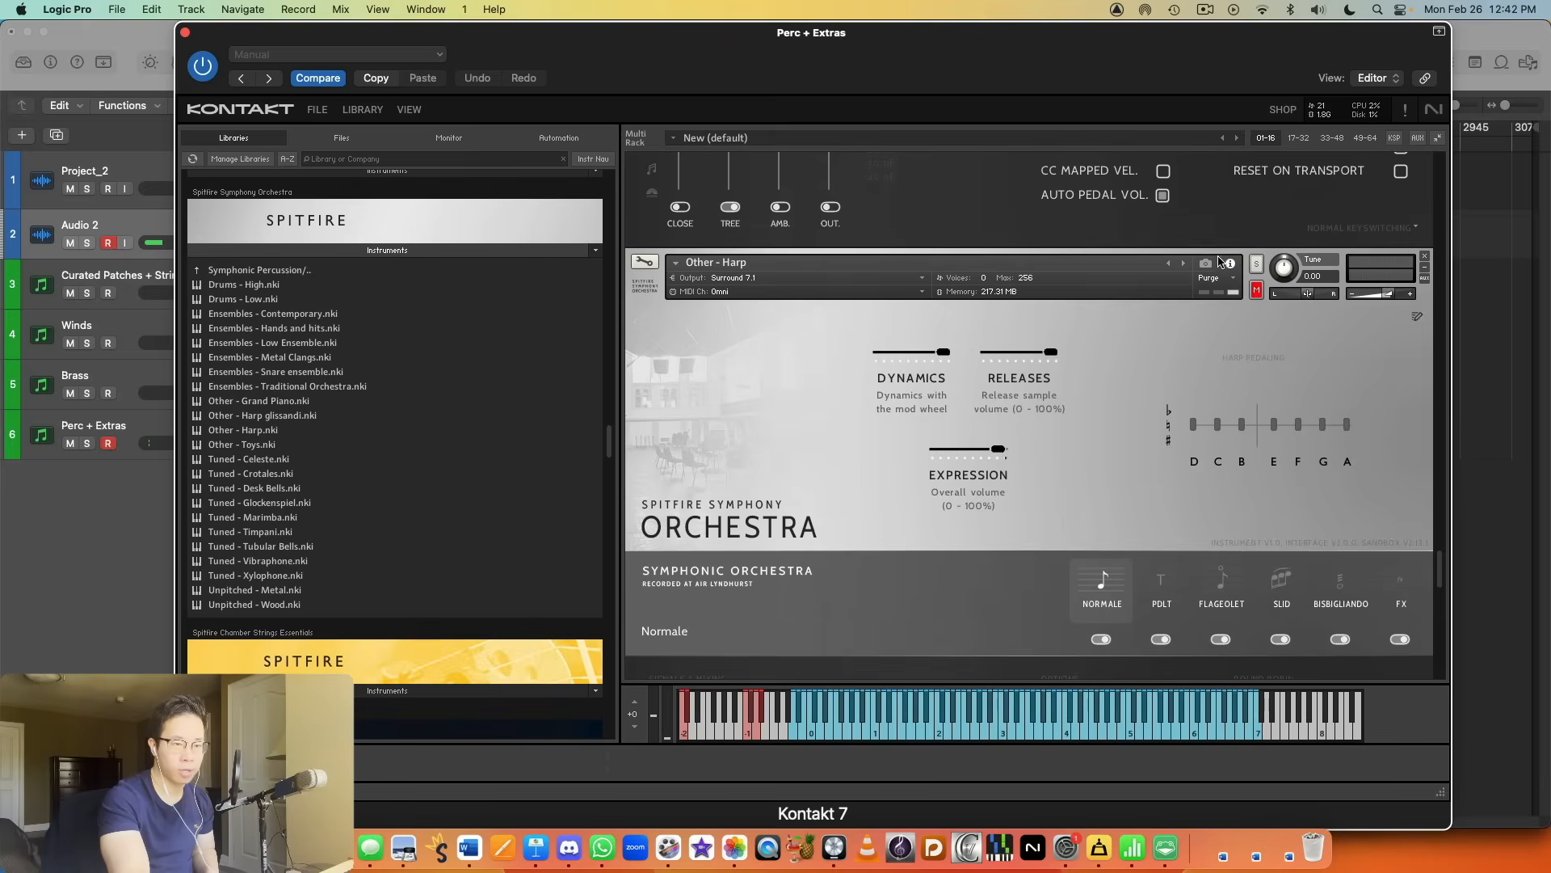
{"action": "left_click", "coordinate": [1255, 262]}
{"action": "scroll", "coordinate": [1240, 251], "scroll_direction": "down", "scroll_amount": 2}
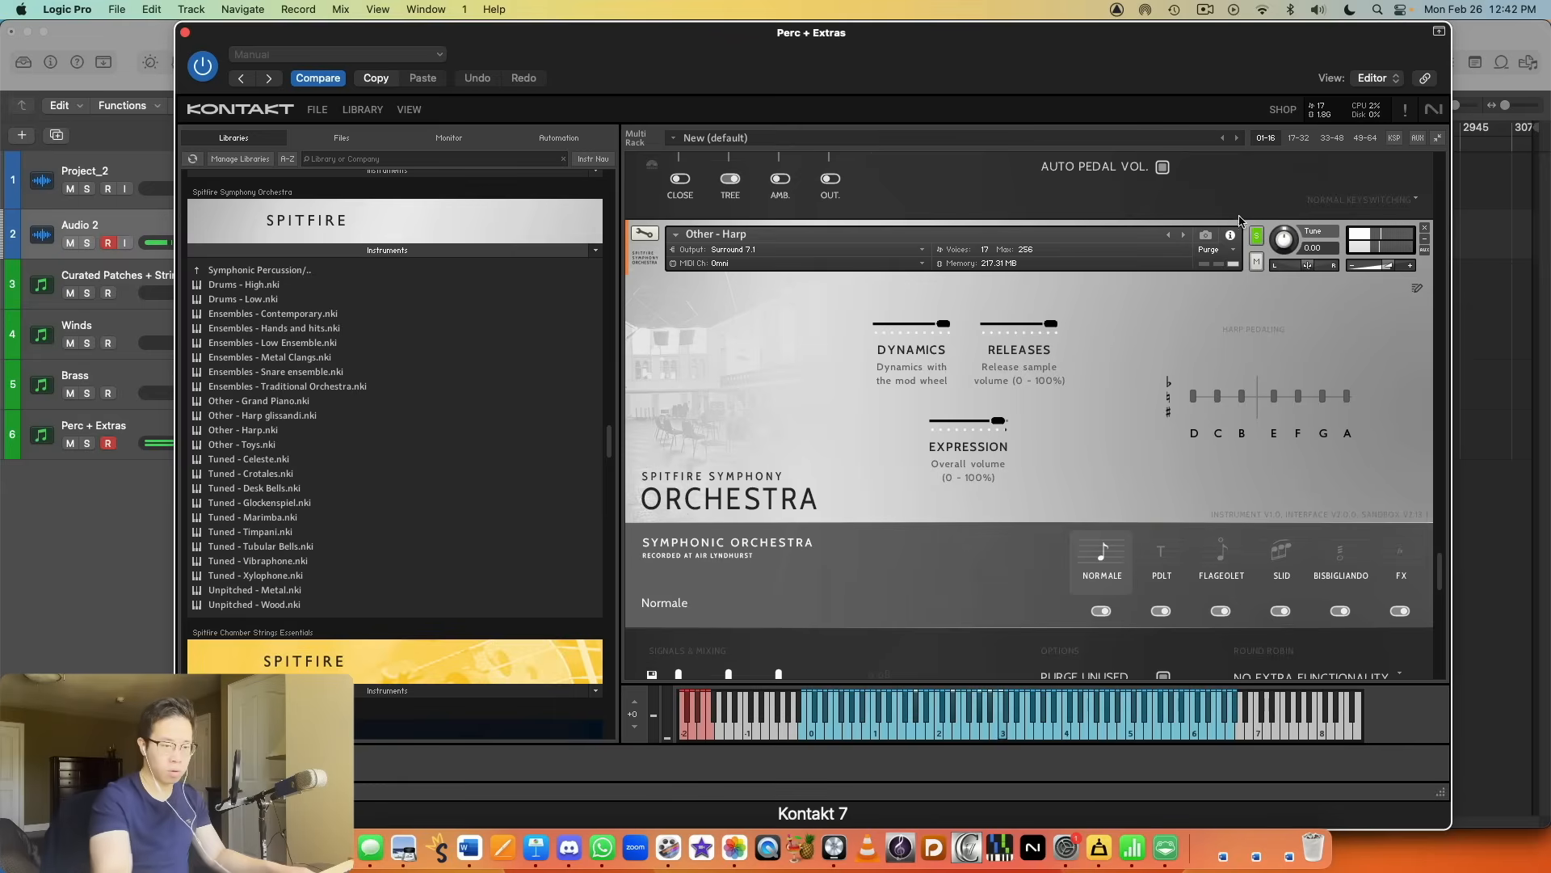
{"action": "left_click", "coordinate": [1212, 564]}
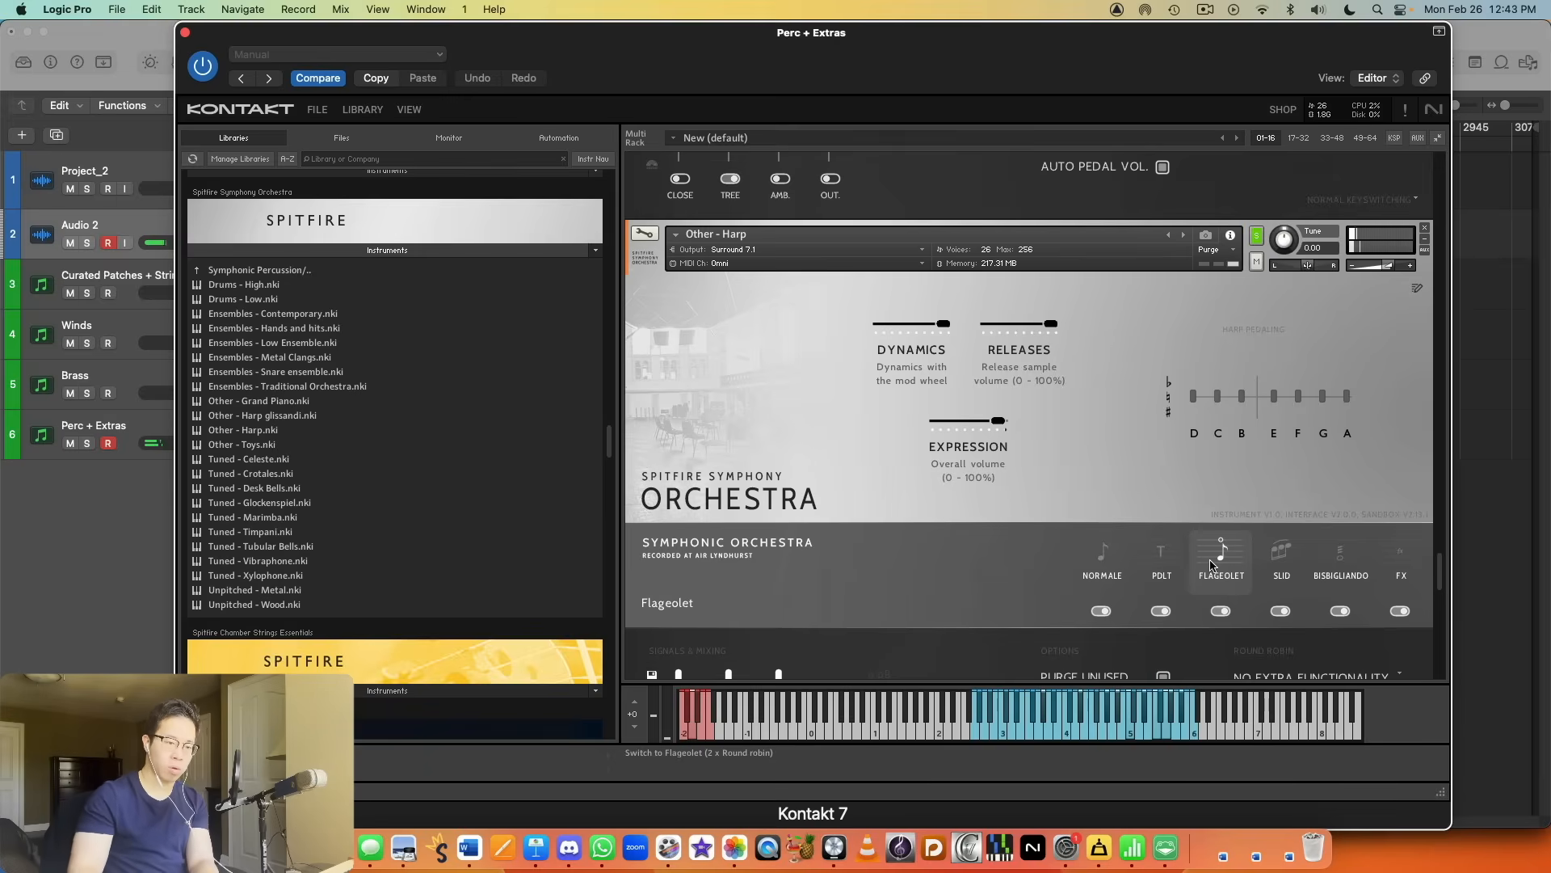
Step: Audition the Slid, Bisbigliando and FX articulations of the Other - Harp patch
{"action": "left_click", "coordinate": [1291, 579]}
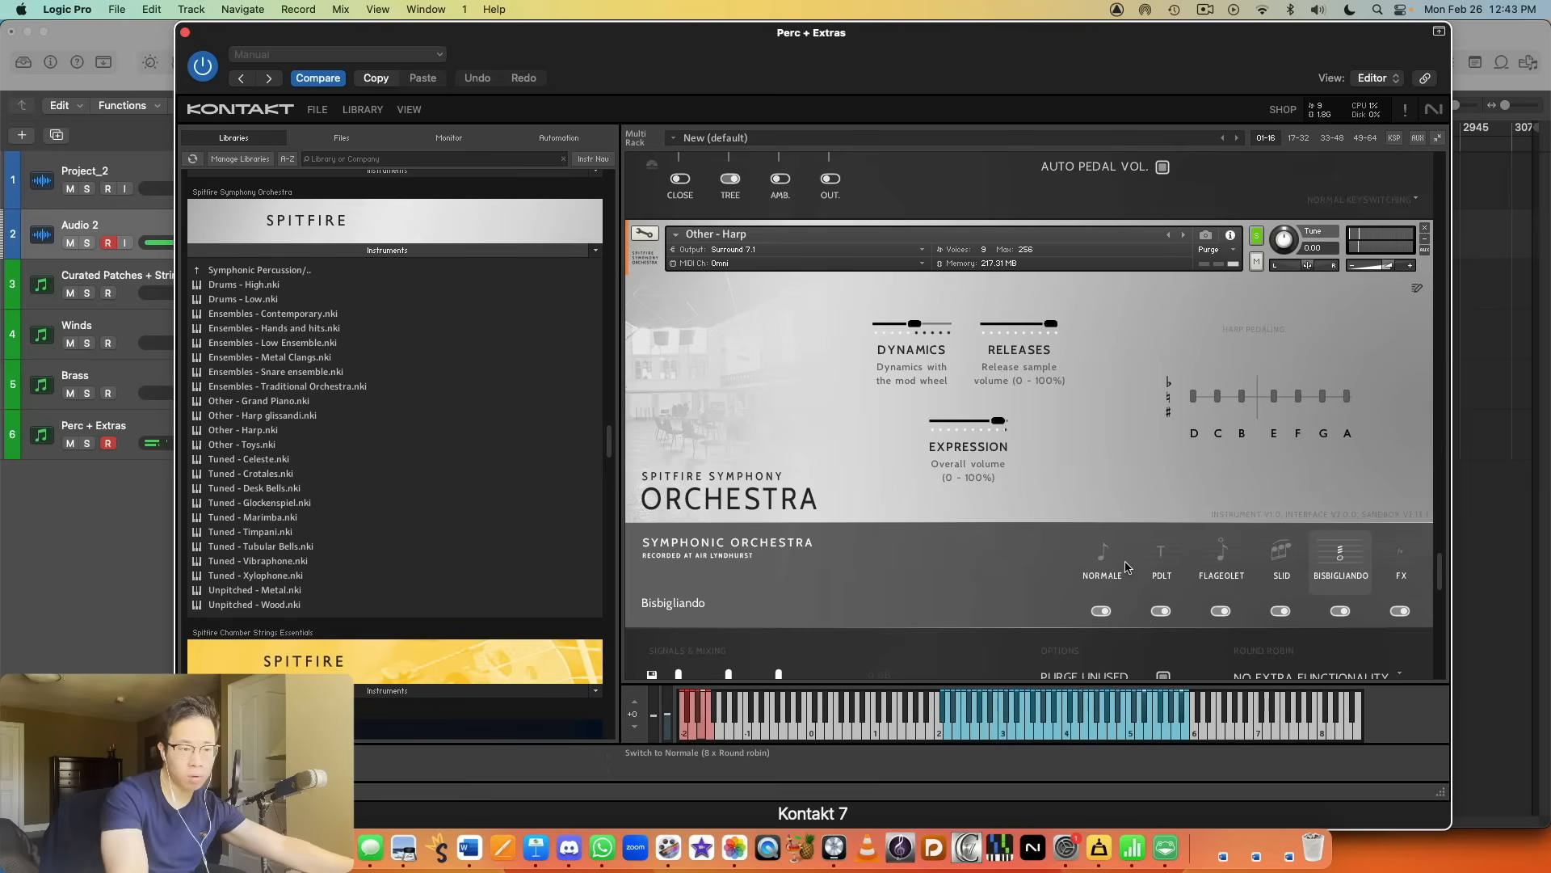
{"action": "scroll", "coordinate": [1285, 454], "scroll_direction": "down", "scroll_amount": 2}
{"action": "left_click", "coordinate": [1380, 503]}
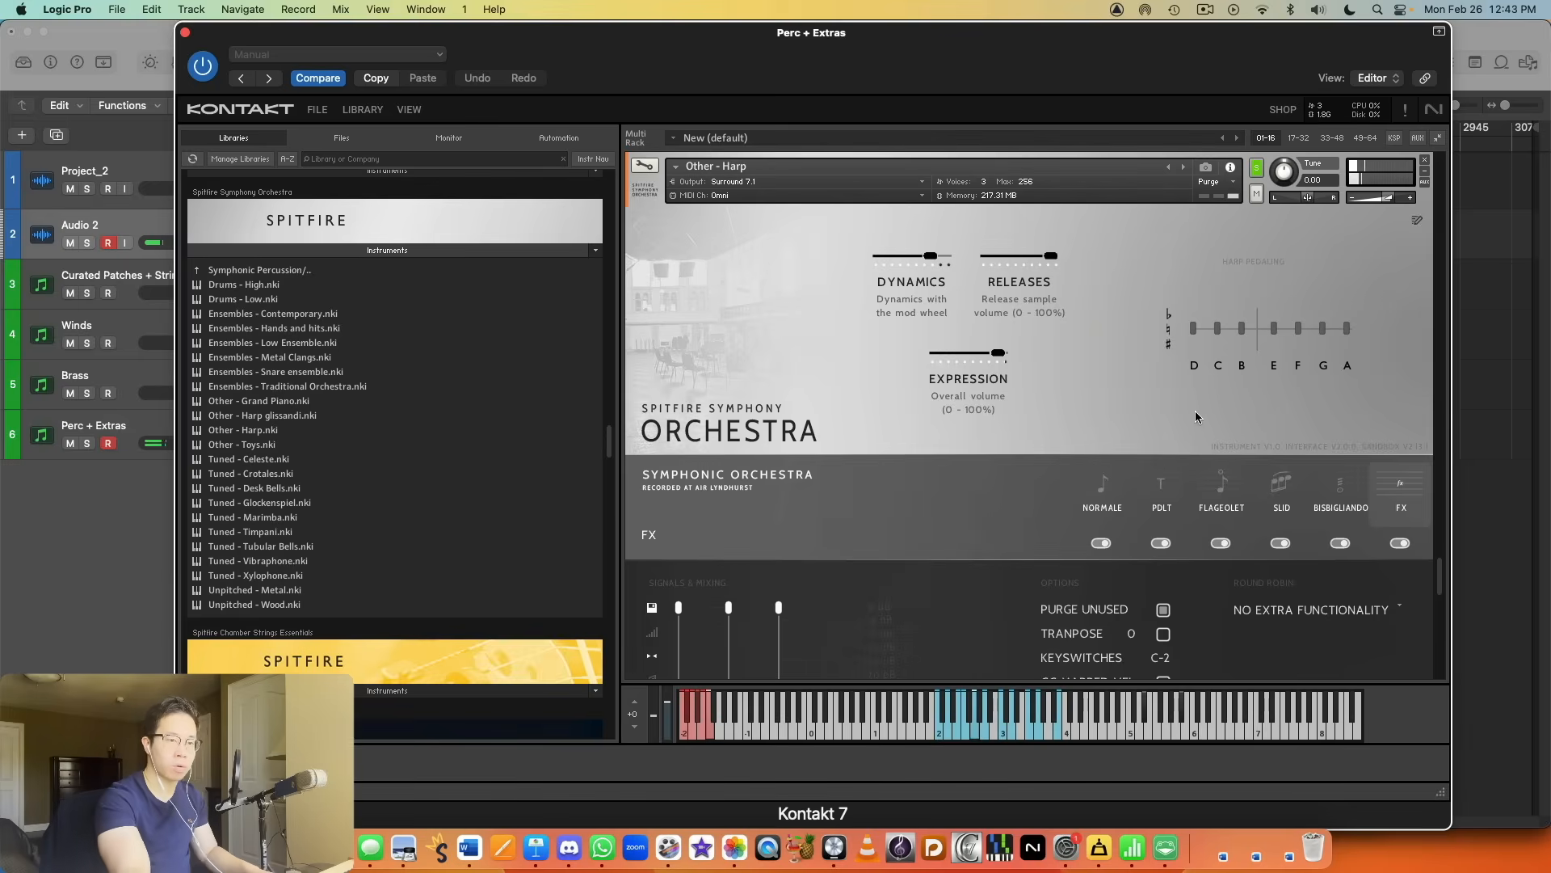
Step: Solo the Other - Harp glissandi patch and audition it with the Major articulation
{"action": "scroll", "coordinate": [1202, 423], "scroll_direction": "down", "scroll_amount": 5}
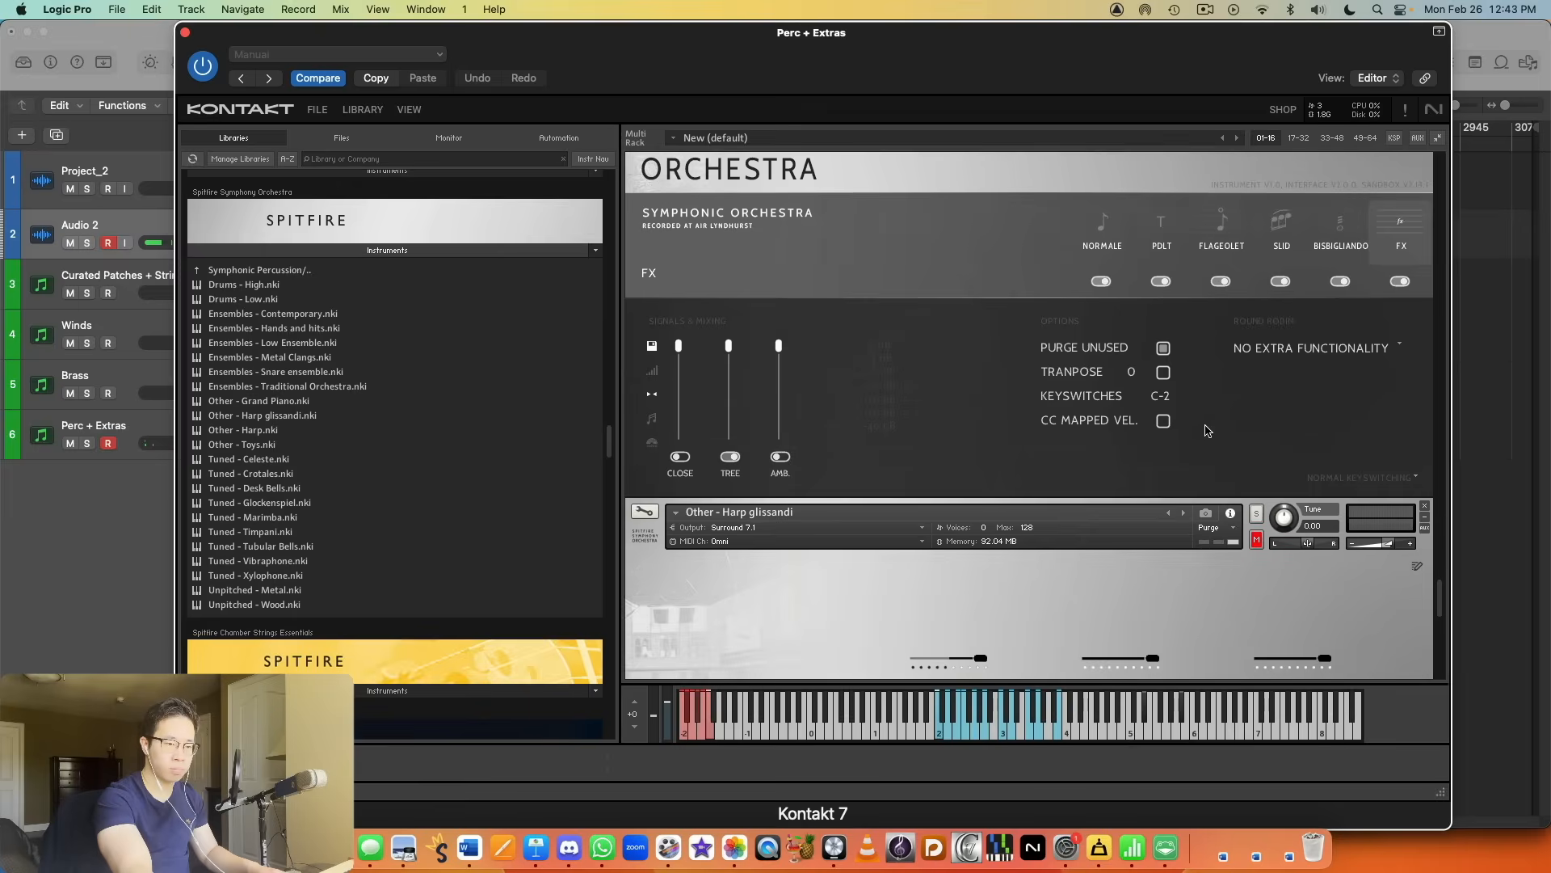
{"action": "scroll", "coordinate": [1206, 429], "scroll_direction": "down", "scroll_amount": 4}
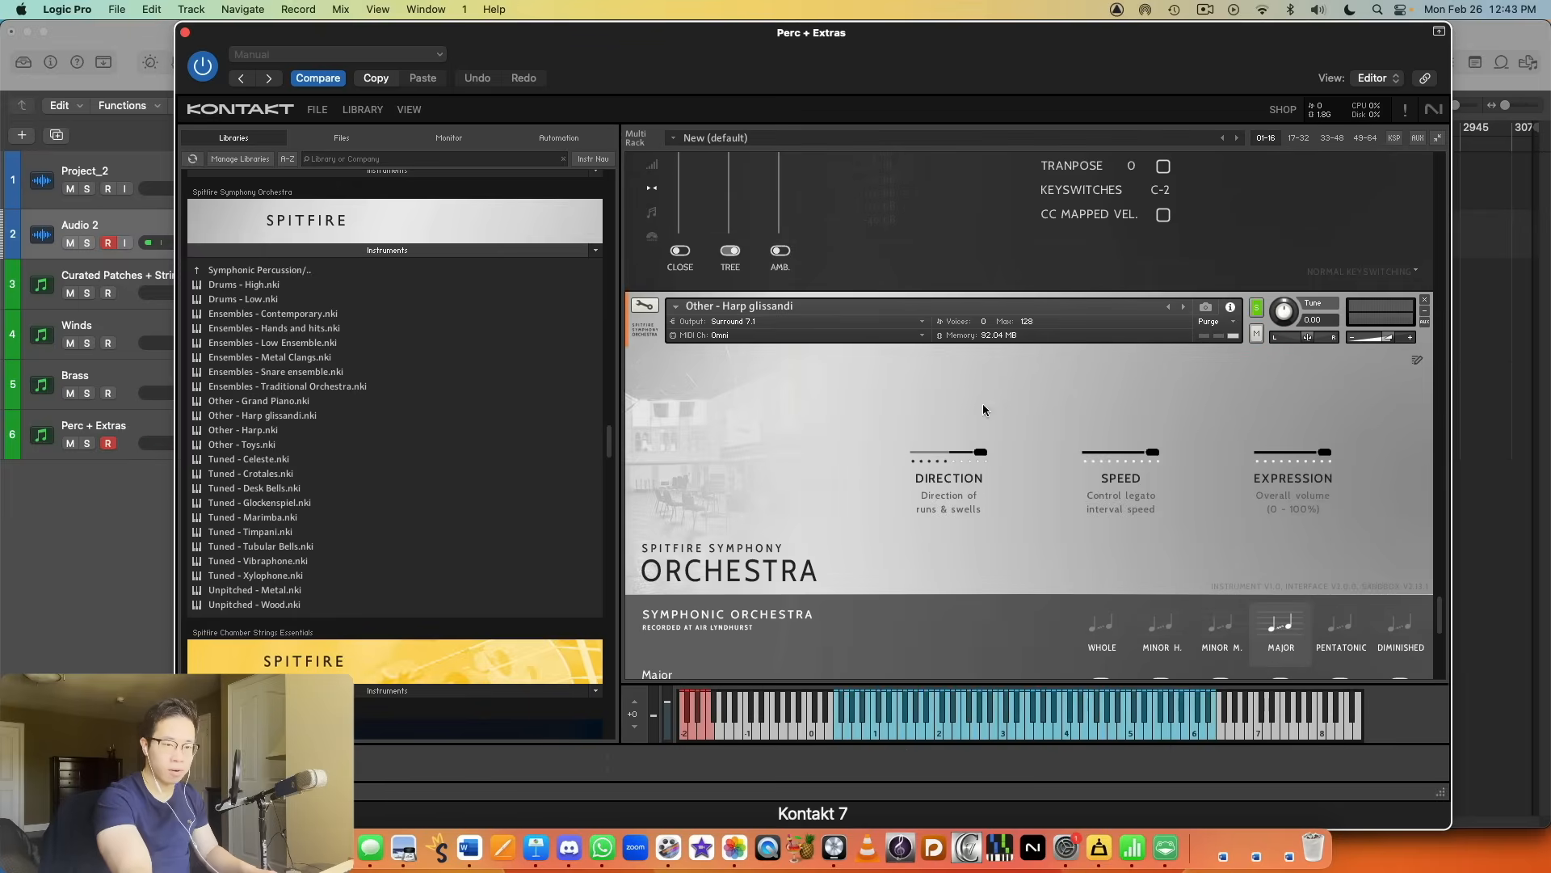
{"action": "scroll", "coordinate": [1031, 362], "scroll_direction": "down", "scroll_amount": 1}
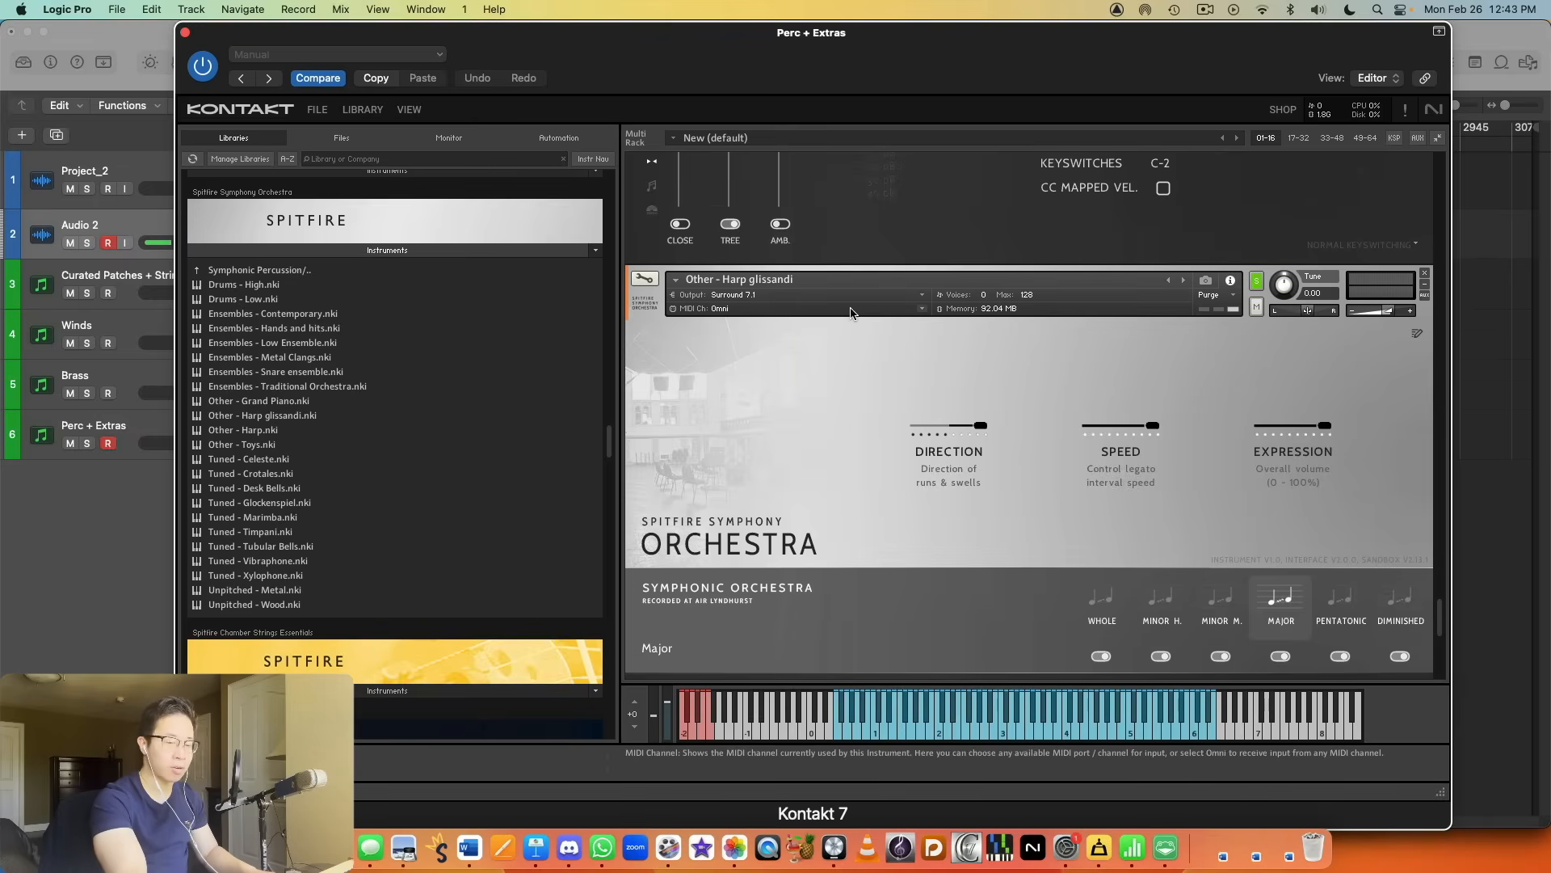
{"action": "scroll", "coordinate": [861, 312], "scroll_direction": "down", "scroll_amount": 3}
{"action": "scroll", "coordinate": [889, 307], "scroll_direction": "up", "scroll_amount": 1}
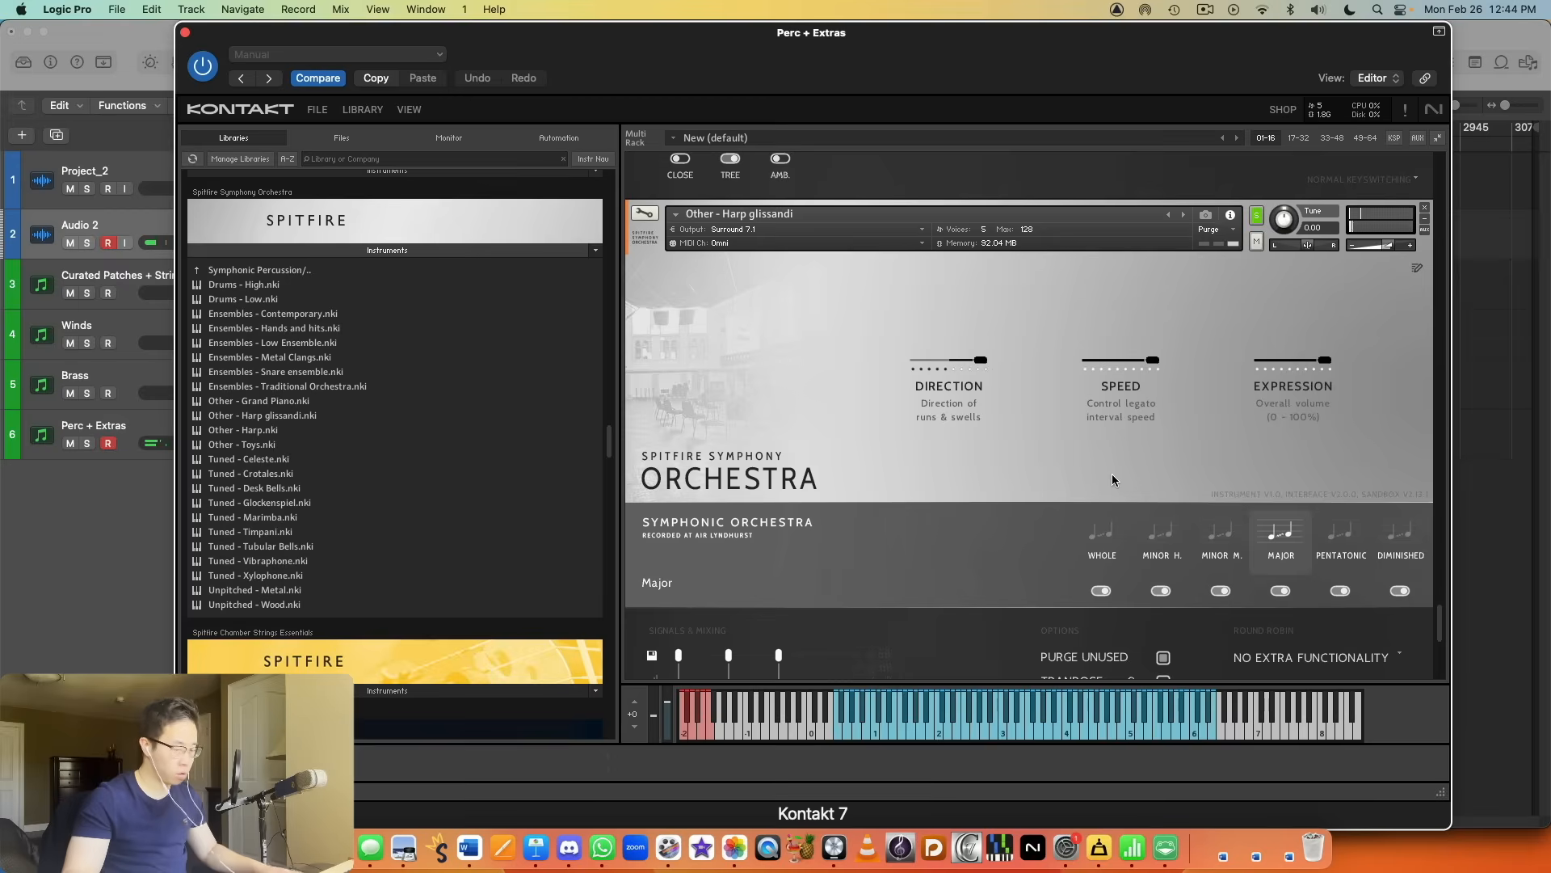
{"action": "scroll", "coordinate": [1115, 482], "scroll_direction": "down", "scroll_amount": 3}
{"action": "scroll", "coordinate": [1145, 495], "scroll_direction": "down", "scroll_amount": 1}
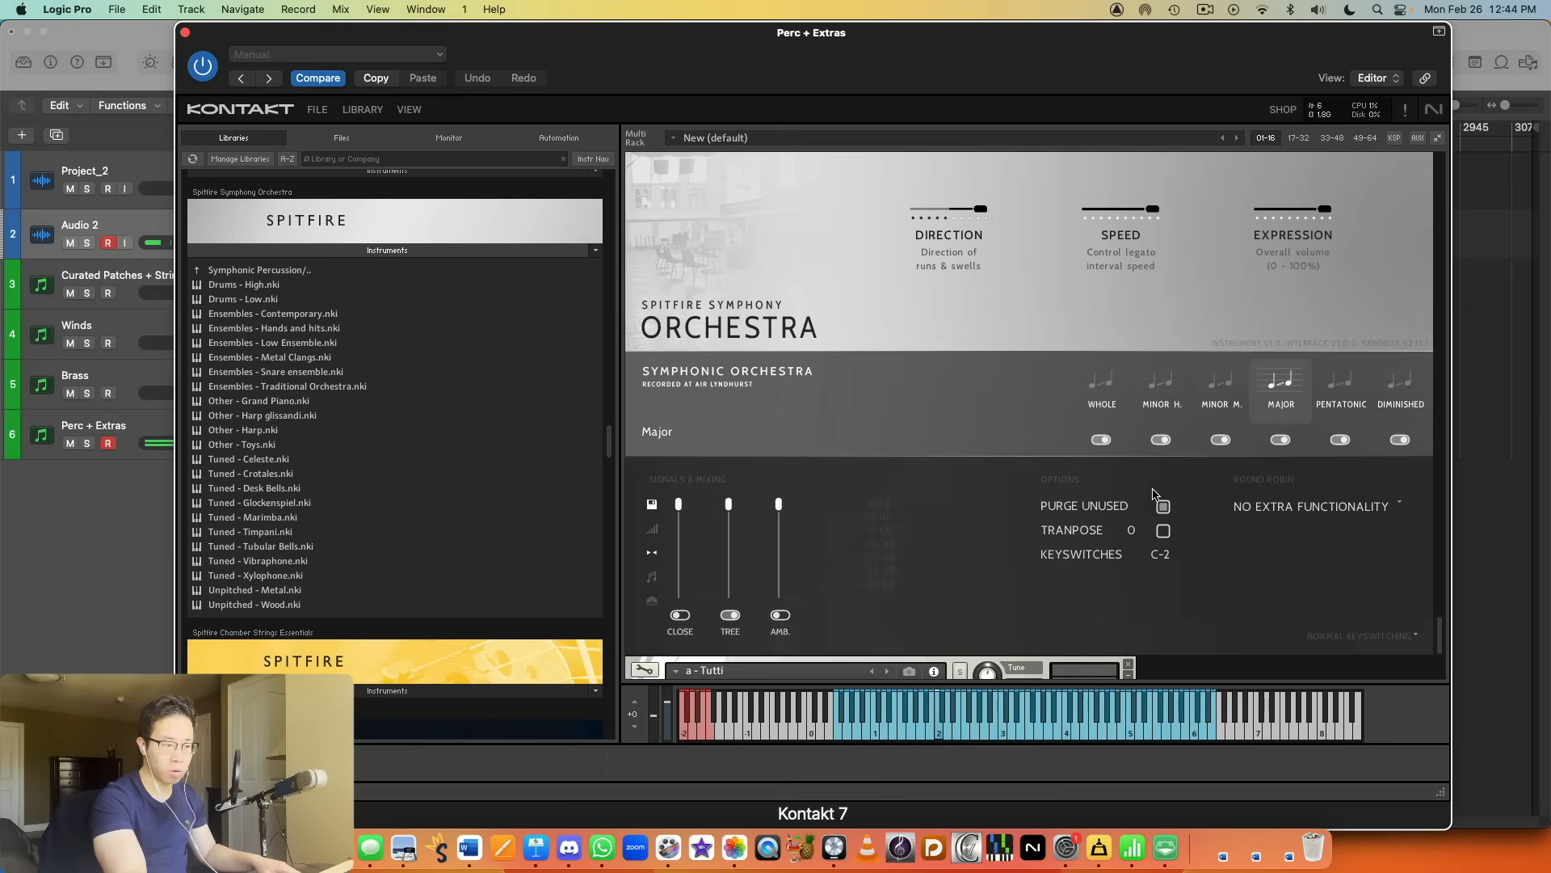
Step: Audition the harp glissandi with the Direction control at its minimum and at its middle setting
{"action": "scroll", "coordinate": [1240, 521], "scroll_direction": "up", "scroll_amount": 2}
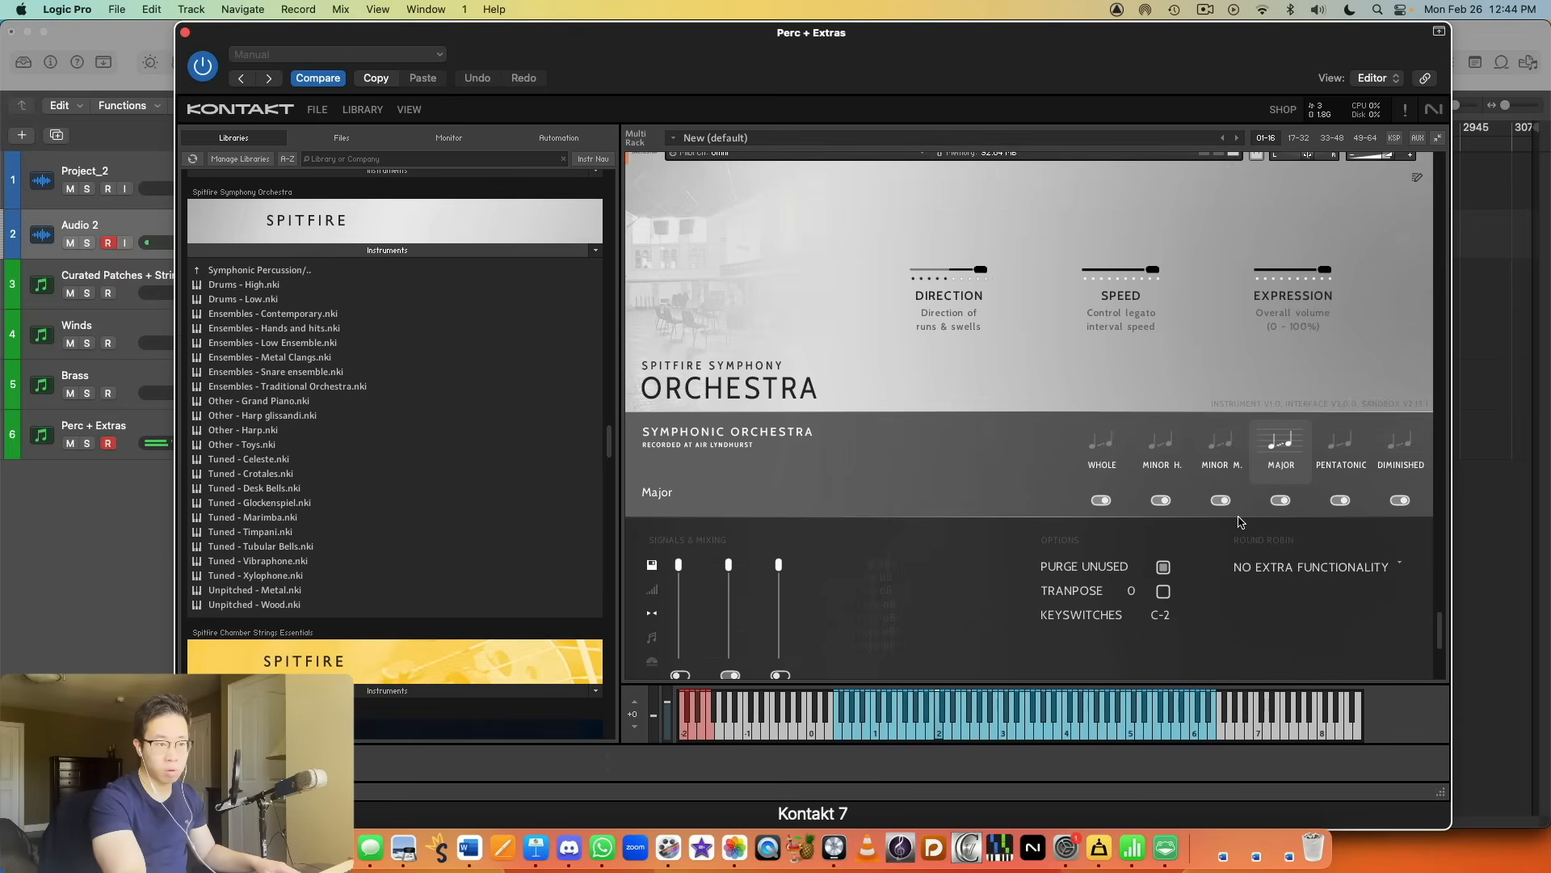
{"action": "left_click_drag", "start_coordinate": [978, 271], "coordinate": [732, 336]}
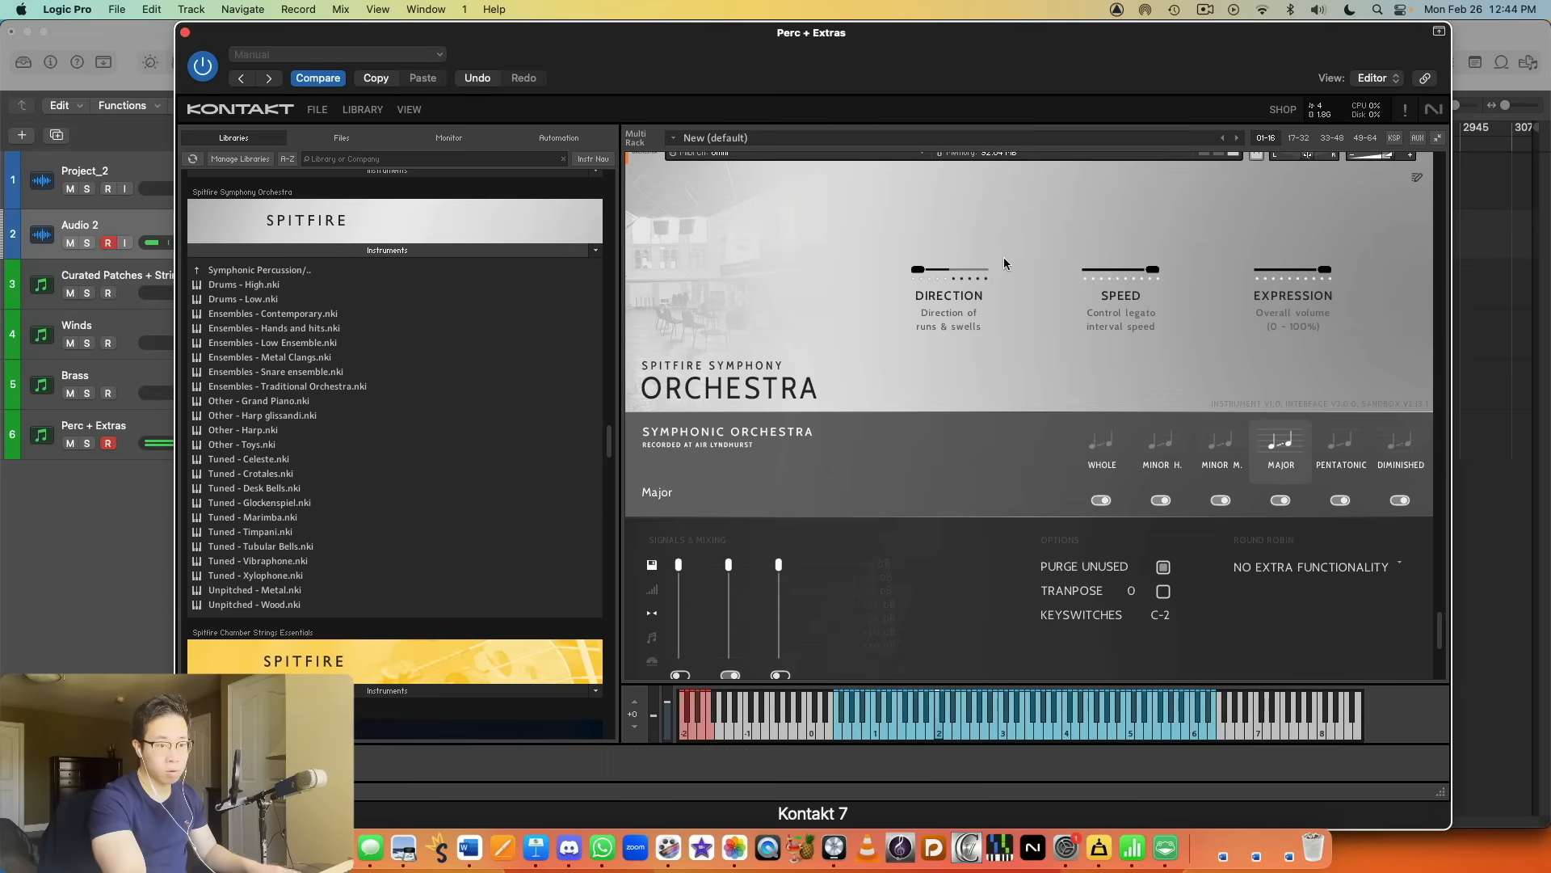
{"action": "left_click_drag", "start_coordinate": [933, 269], "coordinate": [985, 292]}
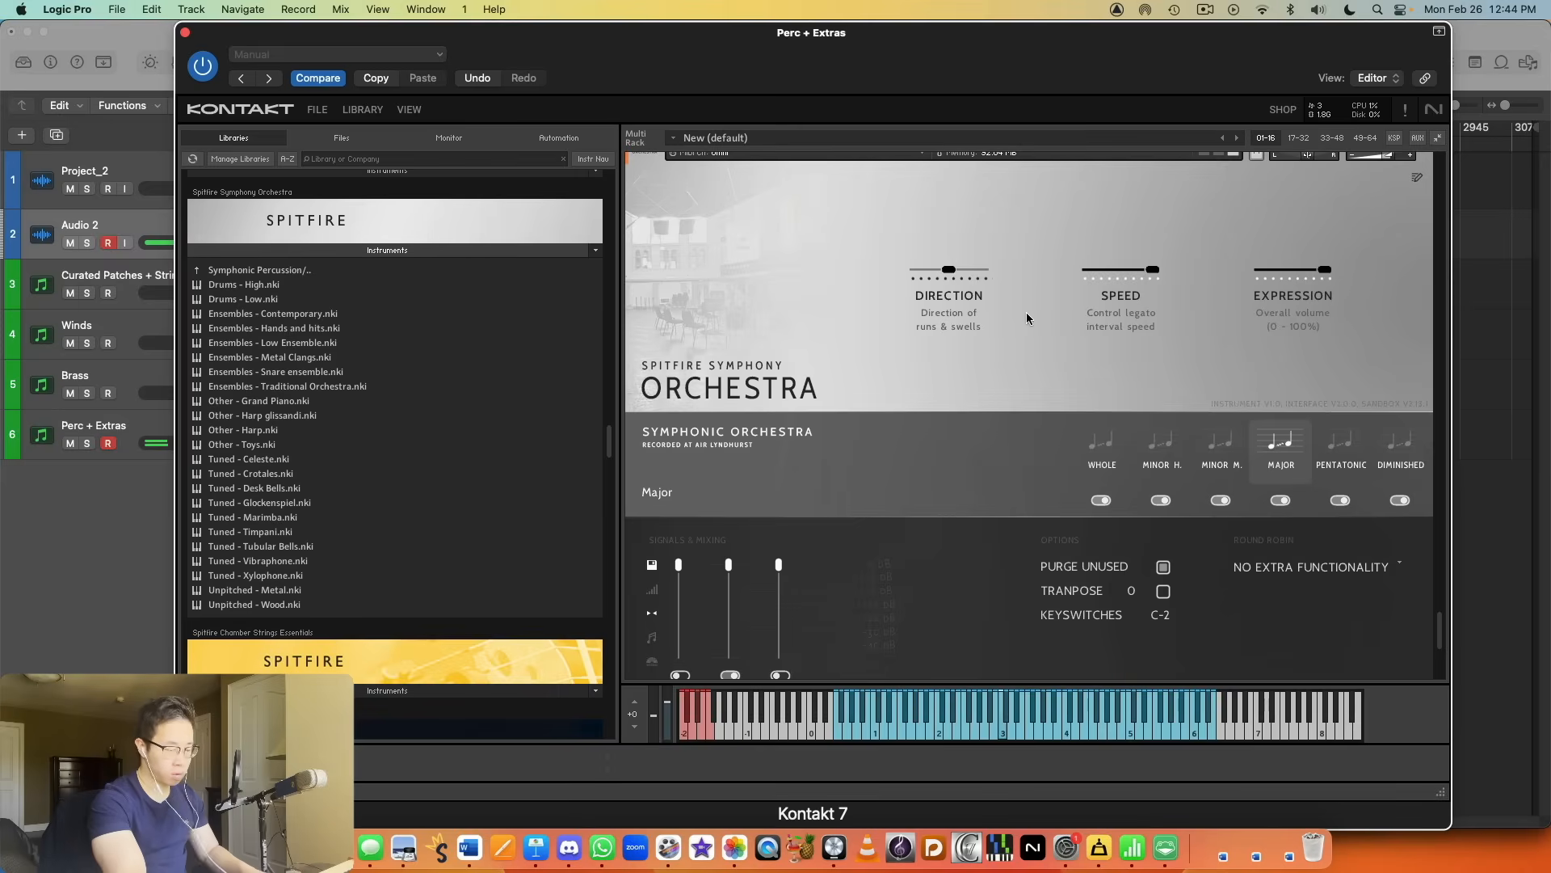
Step: Audition the Whole, Pentatonic and Major articulations of the harp glissandi and lower the patch's volume slightly
{"action": "left_click", "coordinate": [1112, 457]}
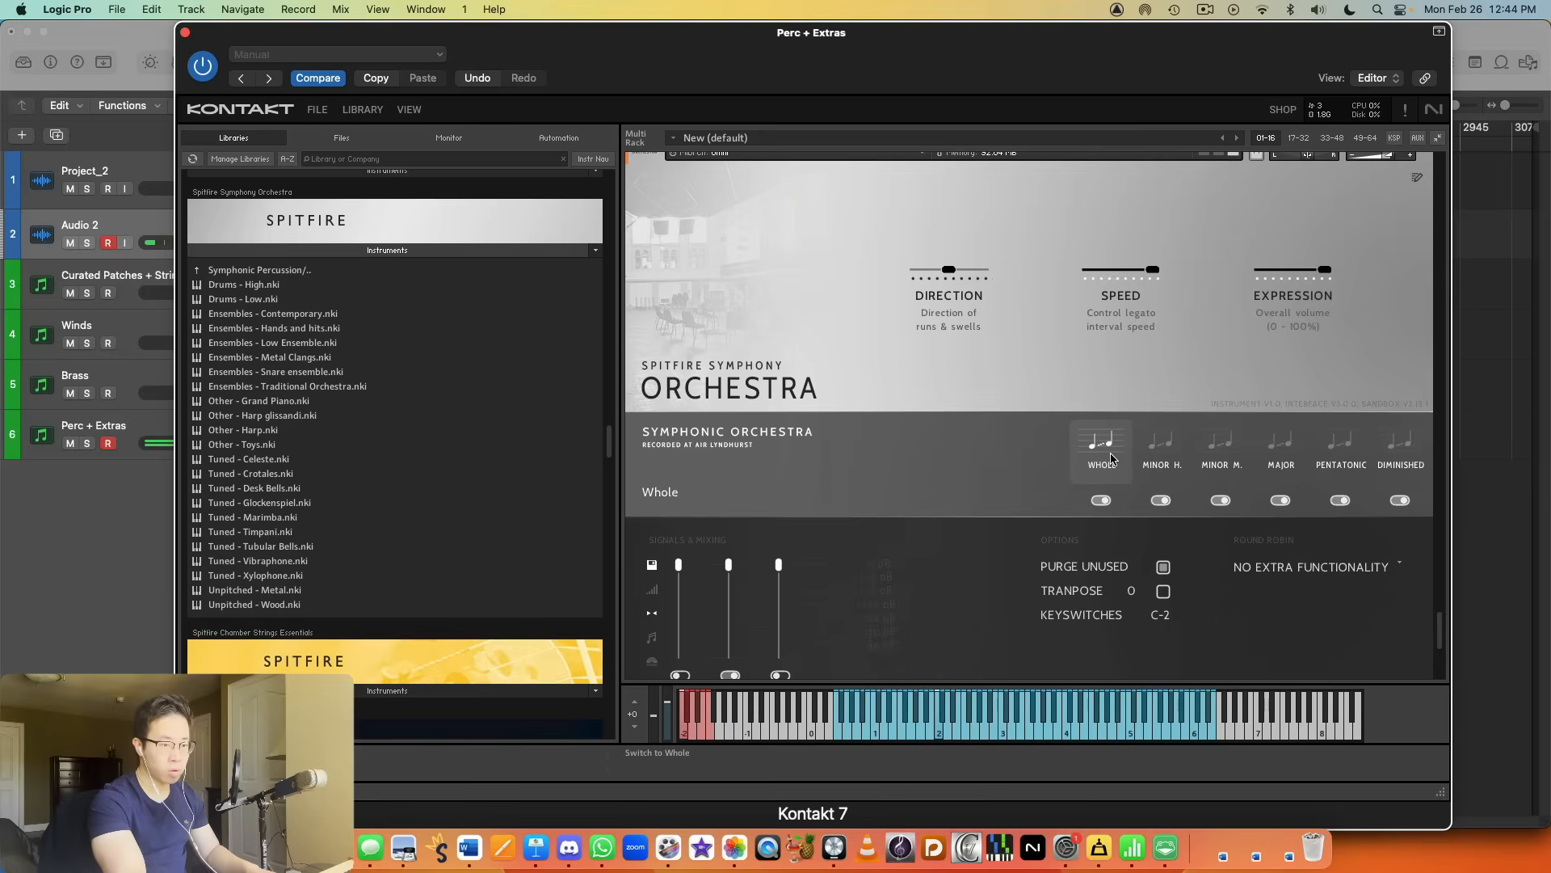
{"action": "scroll", "coordinate": [1104, 445], "scroll_direction": "up", "scroll_amount": 2}
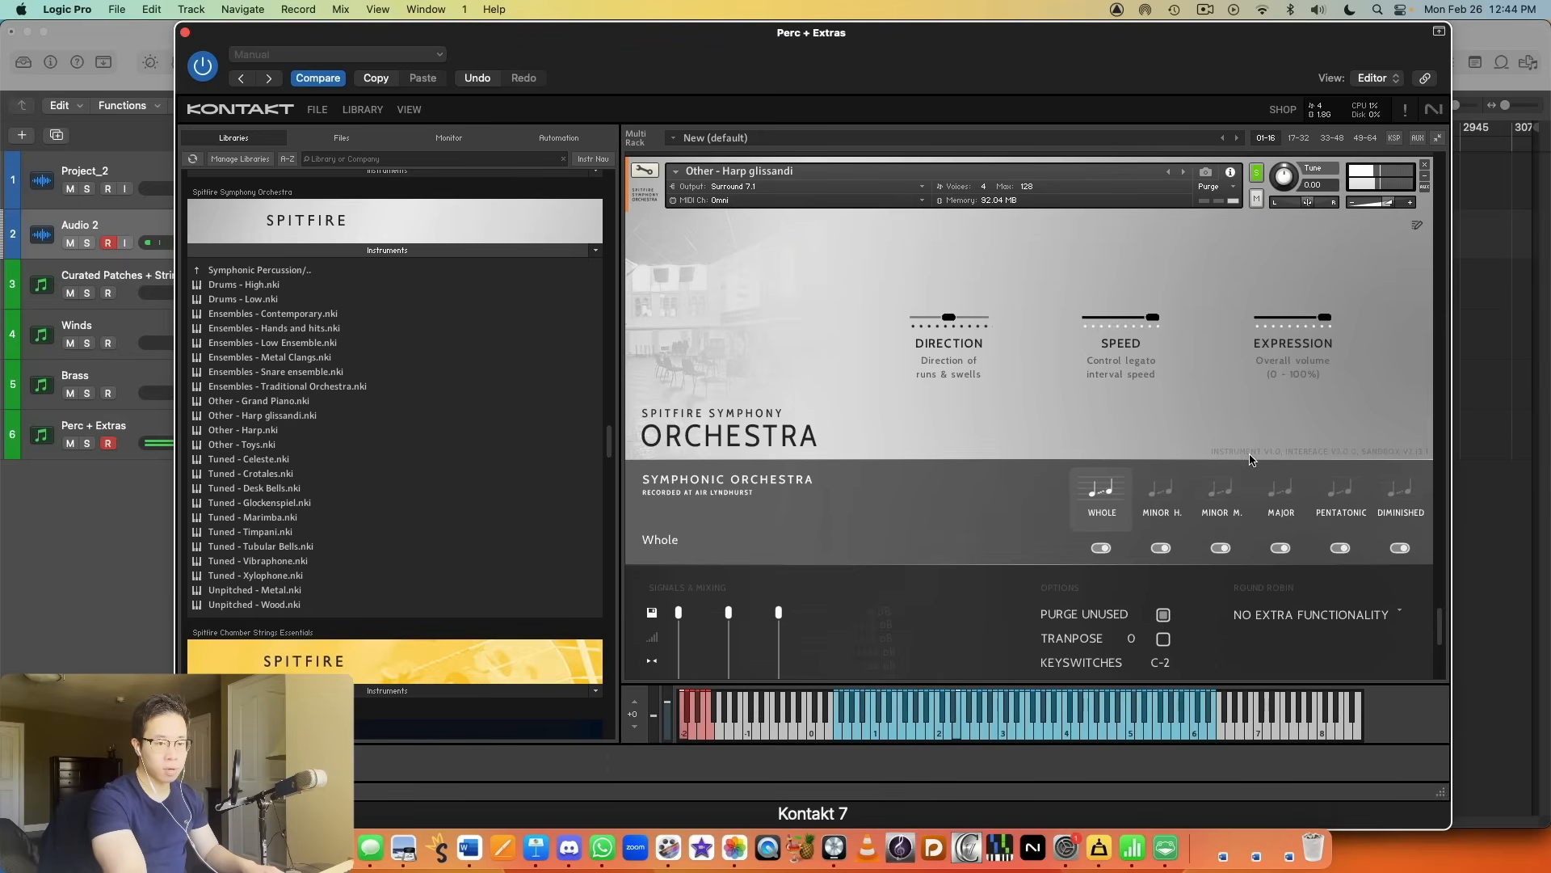
{"action": "left_click", "coordinate": [1341, 500]}
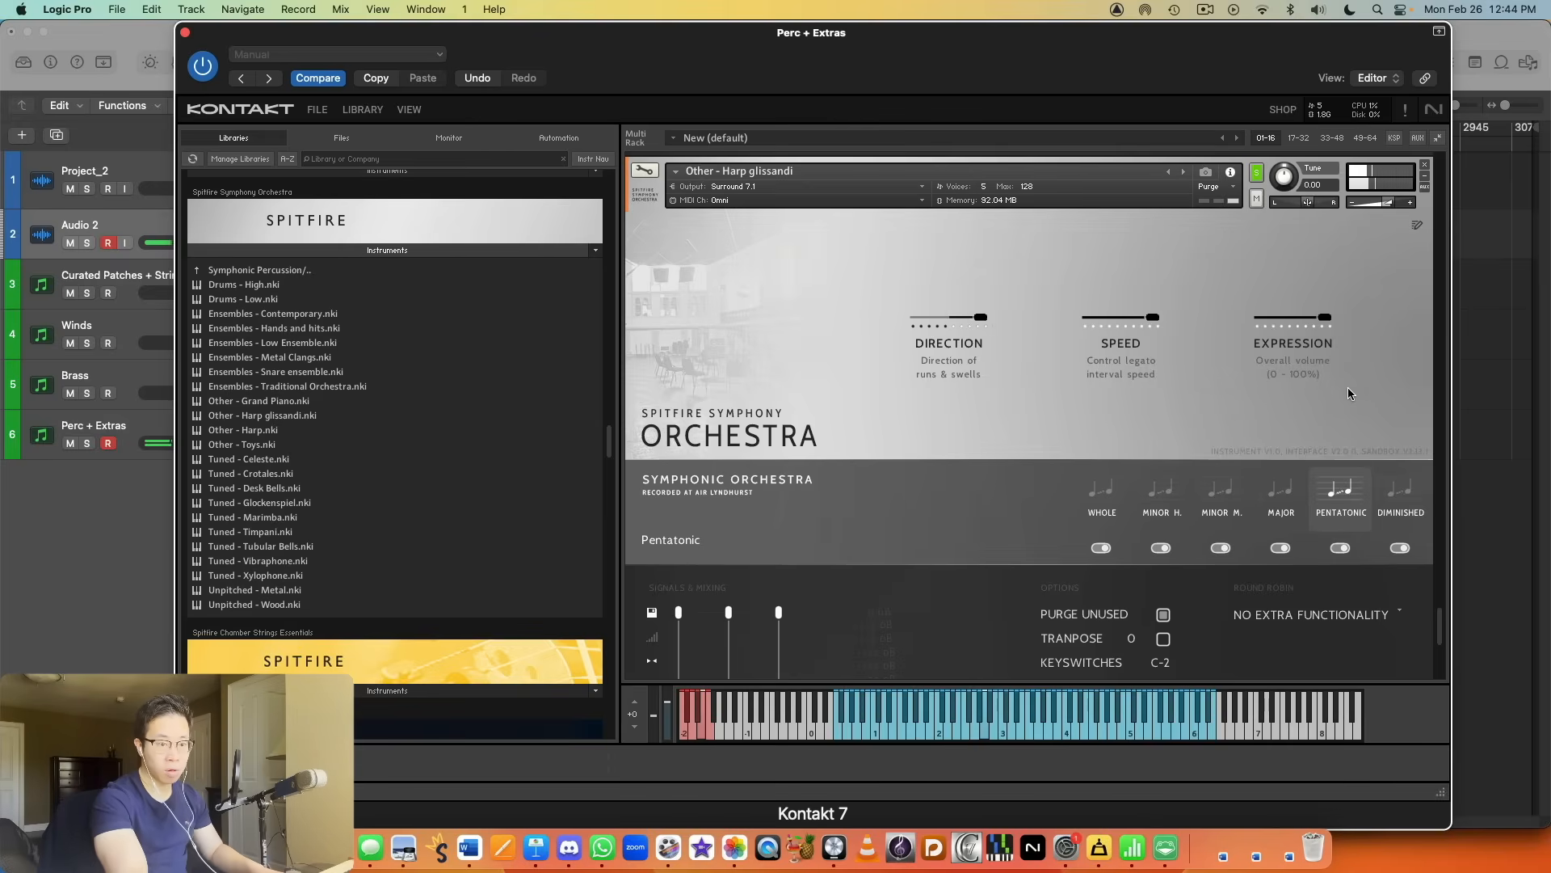
{"action": "left_click", "coordinate": [1284, 484]}
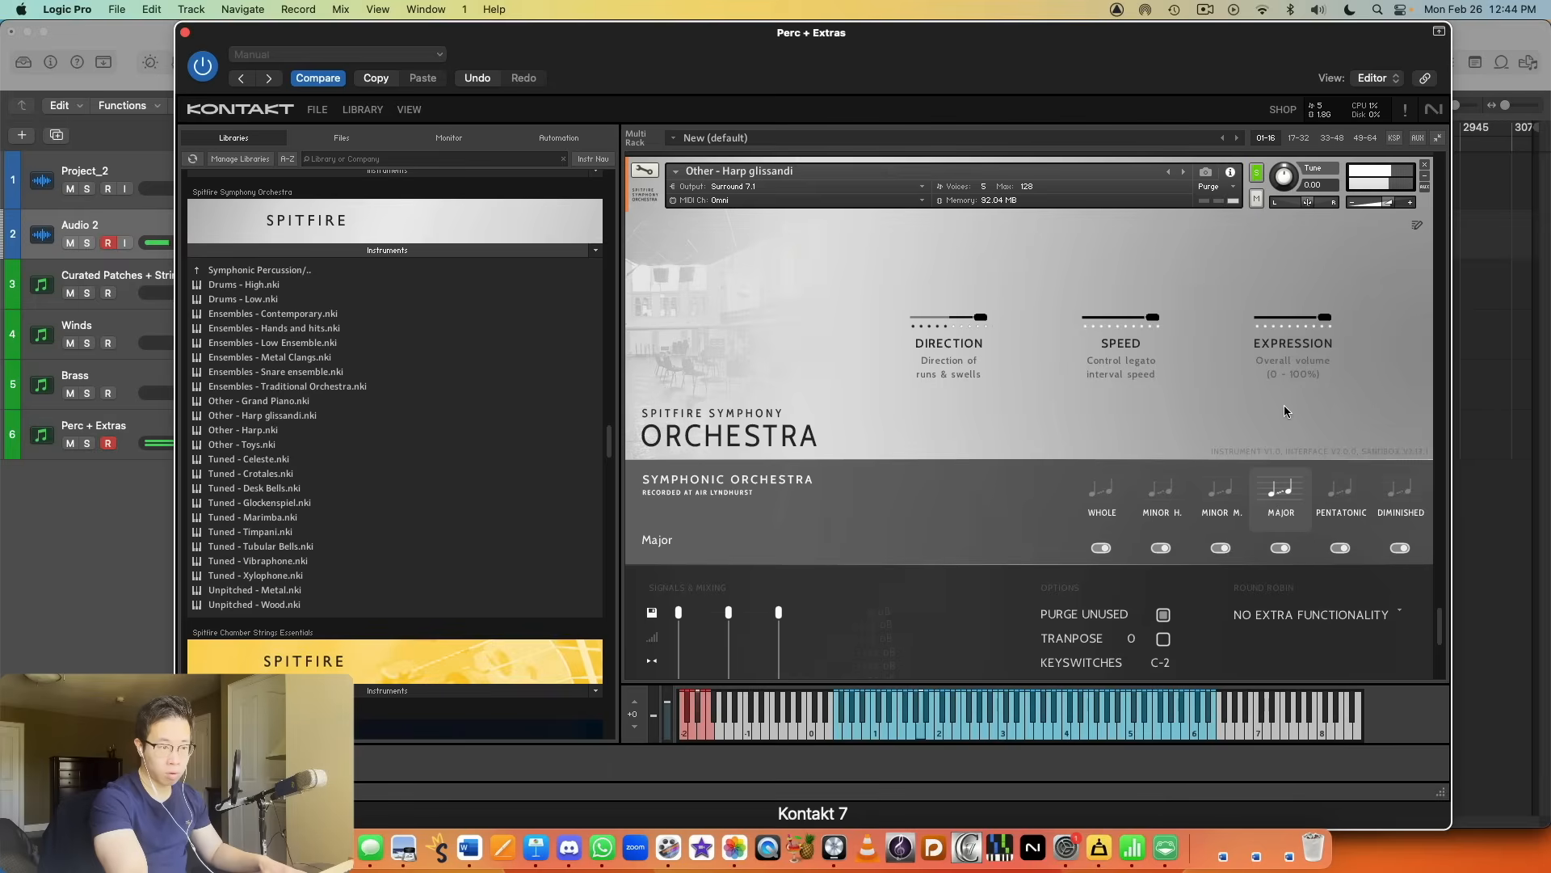
{"action": "left_click_drag", "start_coordinate": [1387, 202], "coordinate": [1380, 205]}
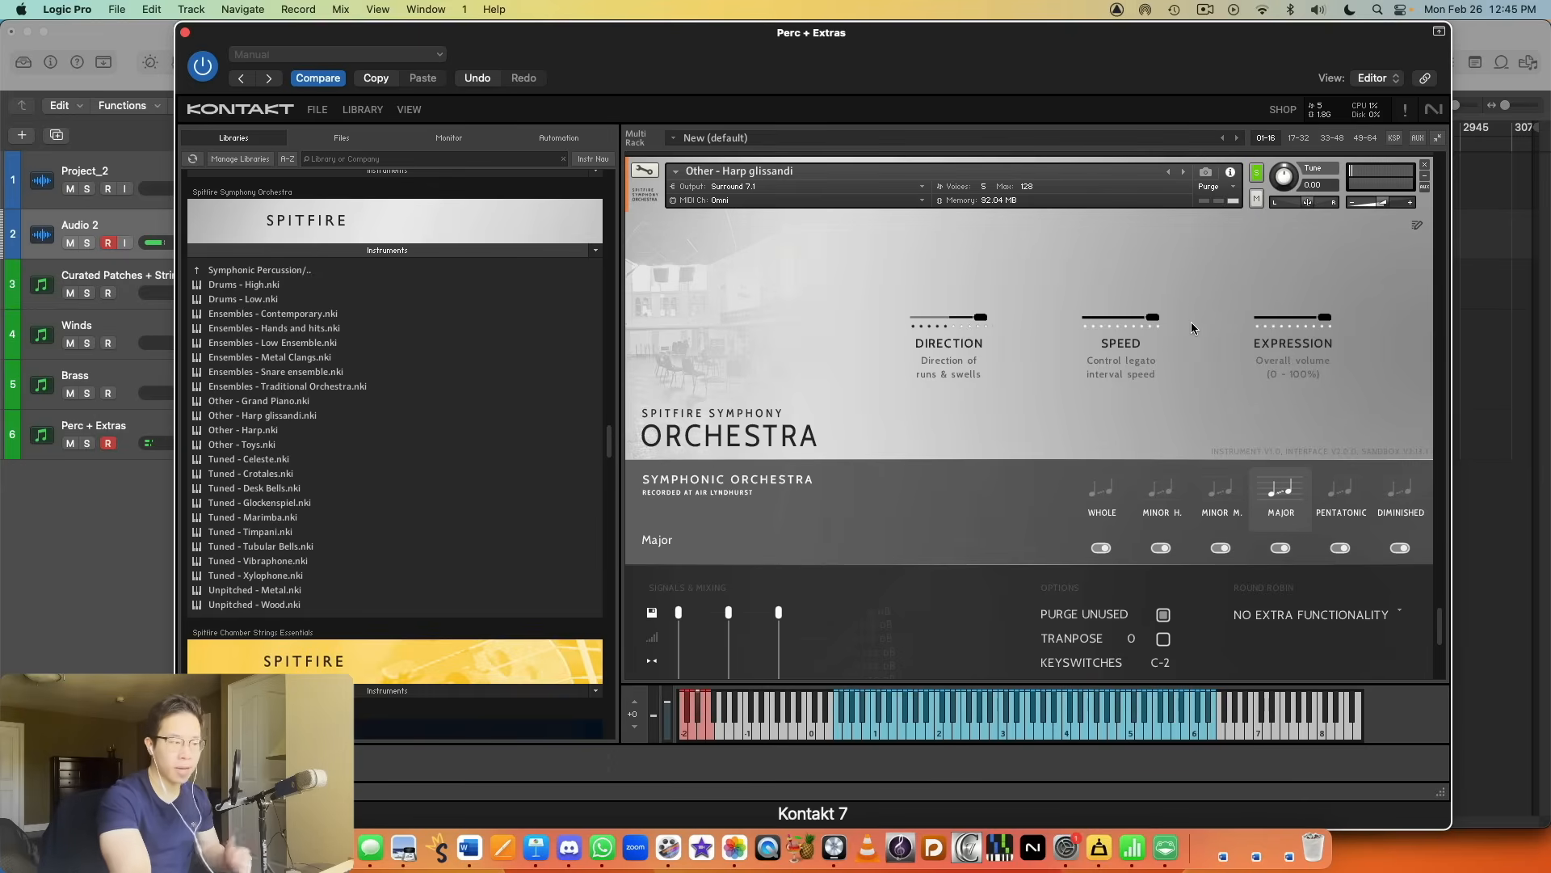
Step: Leave the Symphonic Percussion folder and return to the top-level folders of the Spitfire Symphony Orchestra library
{"action": "scroll", "coordinate": [1191, 319], "scroll_direction": "down", "scroll_amount": 5}
{"action": "scroll", "coordinate": [1191, 320], "scroll_direction": "up", "scroll_amount": 6}
{"action": "scroll", "coordinate": [1192, 323], "scroll_direction": "up", "scroll_amount": 1}
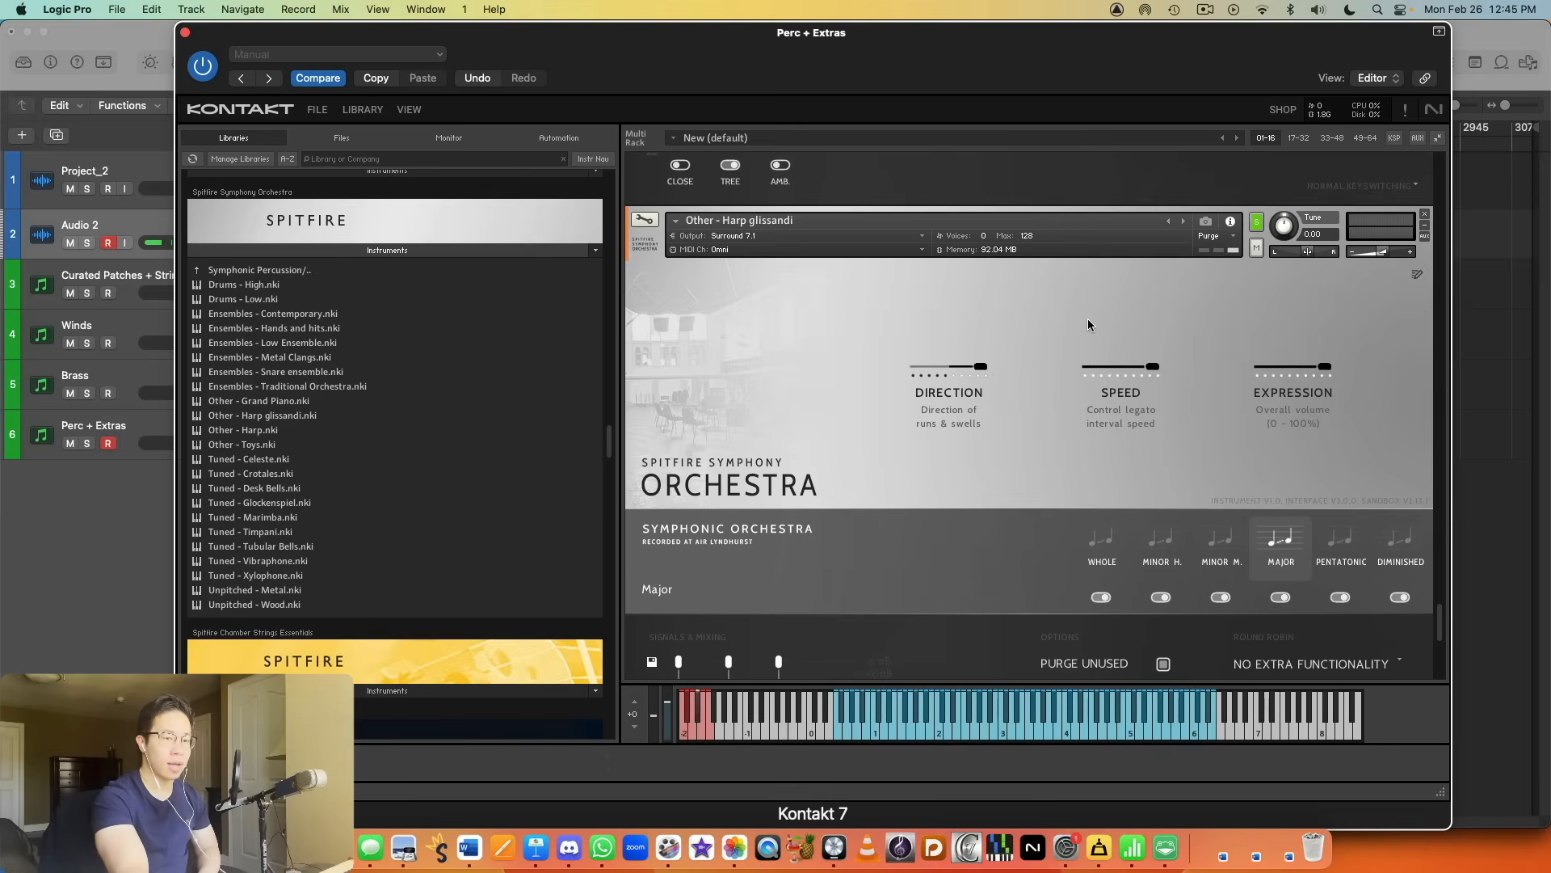
{"action": "scroll", "coordinate": [1153, 349], "scroll_direction": "down", "scroll_amount": 10}
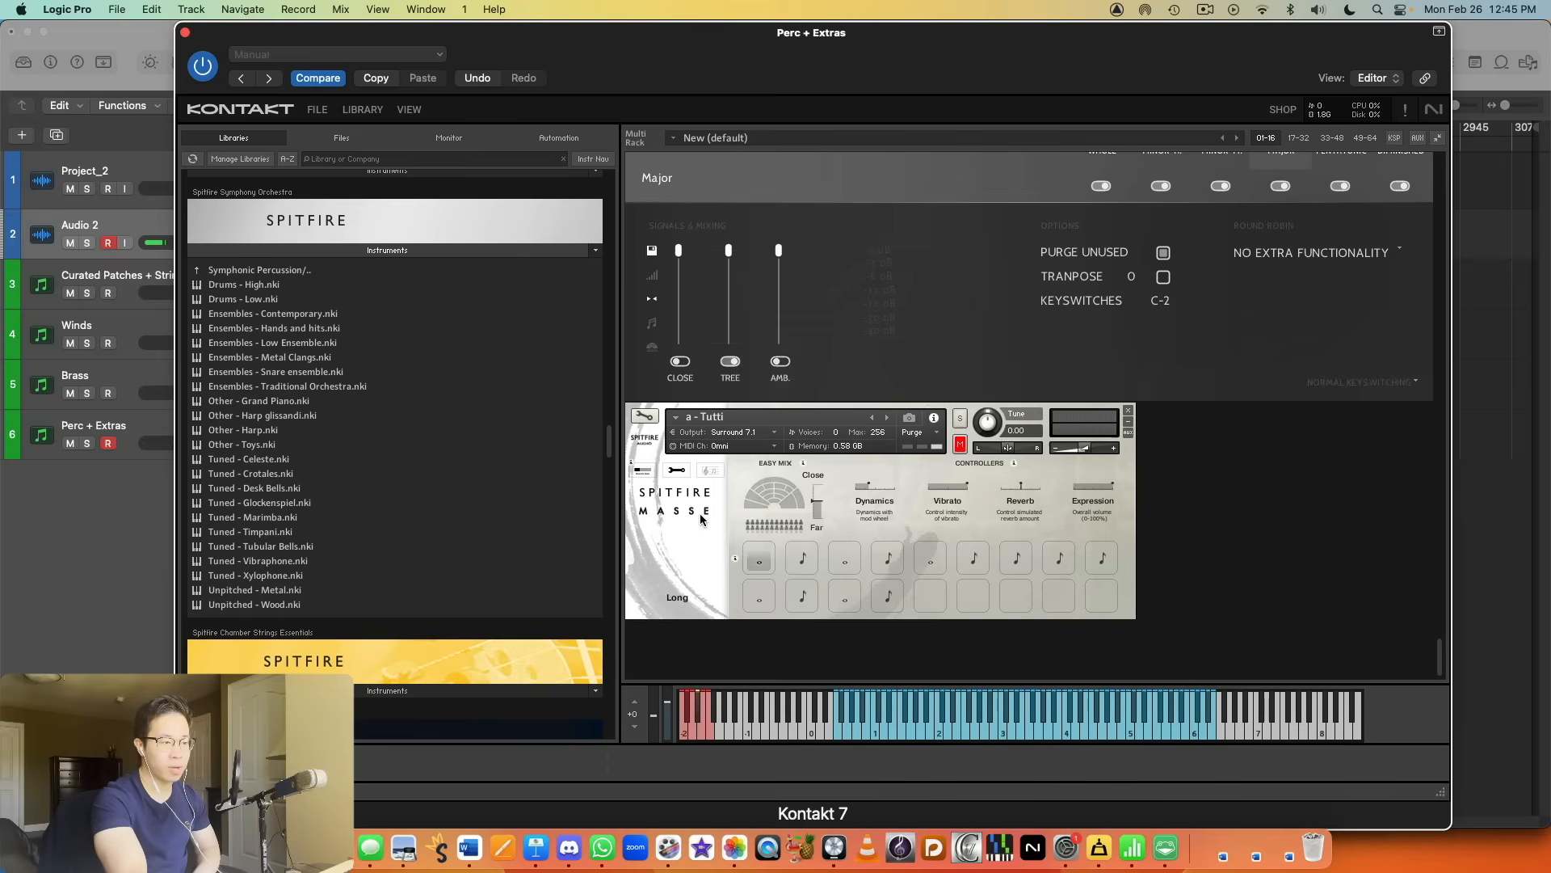
{"action": "left_click", "coordinate": [320, 274]}
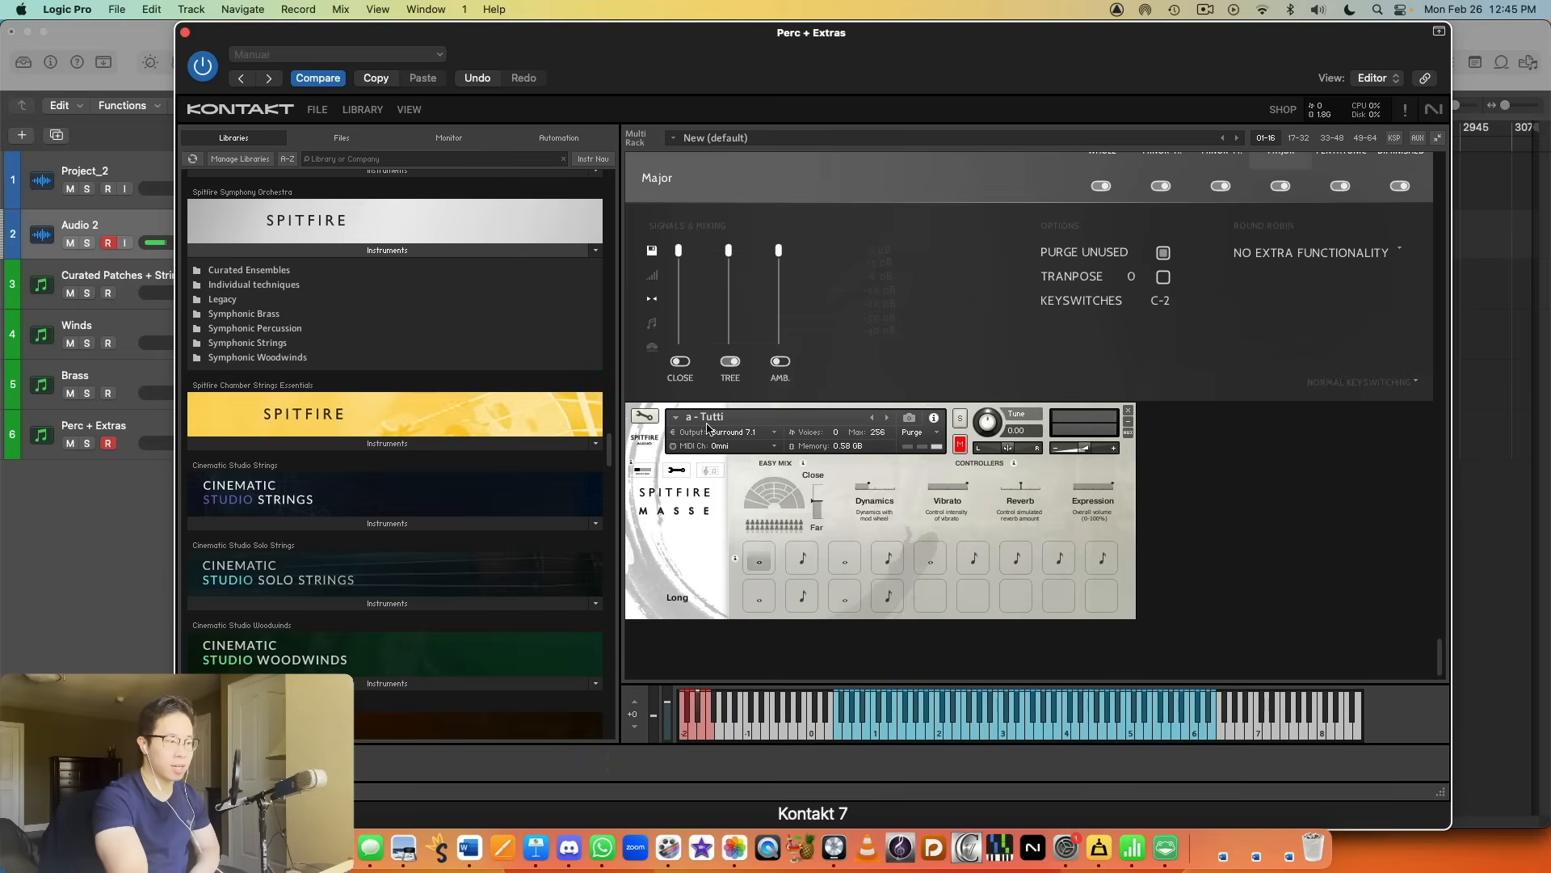
Step: Solo the Spitfire Masse a - Tutti patch, audition its Long articulation and reduce its volume slightly
{"action": "left_click", "coordinate": [959, 418]}
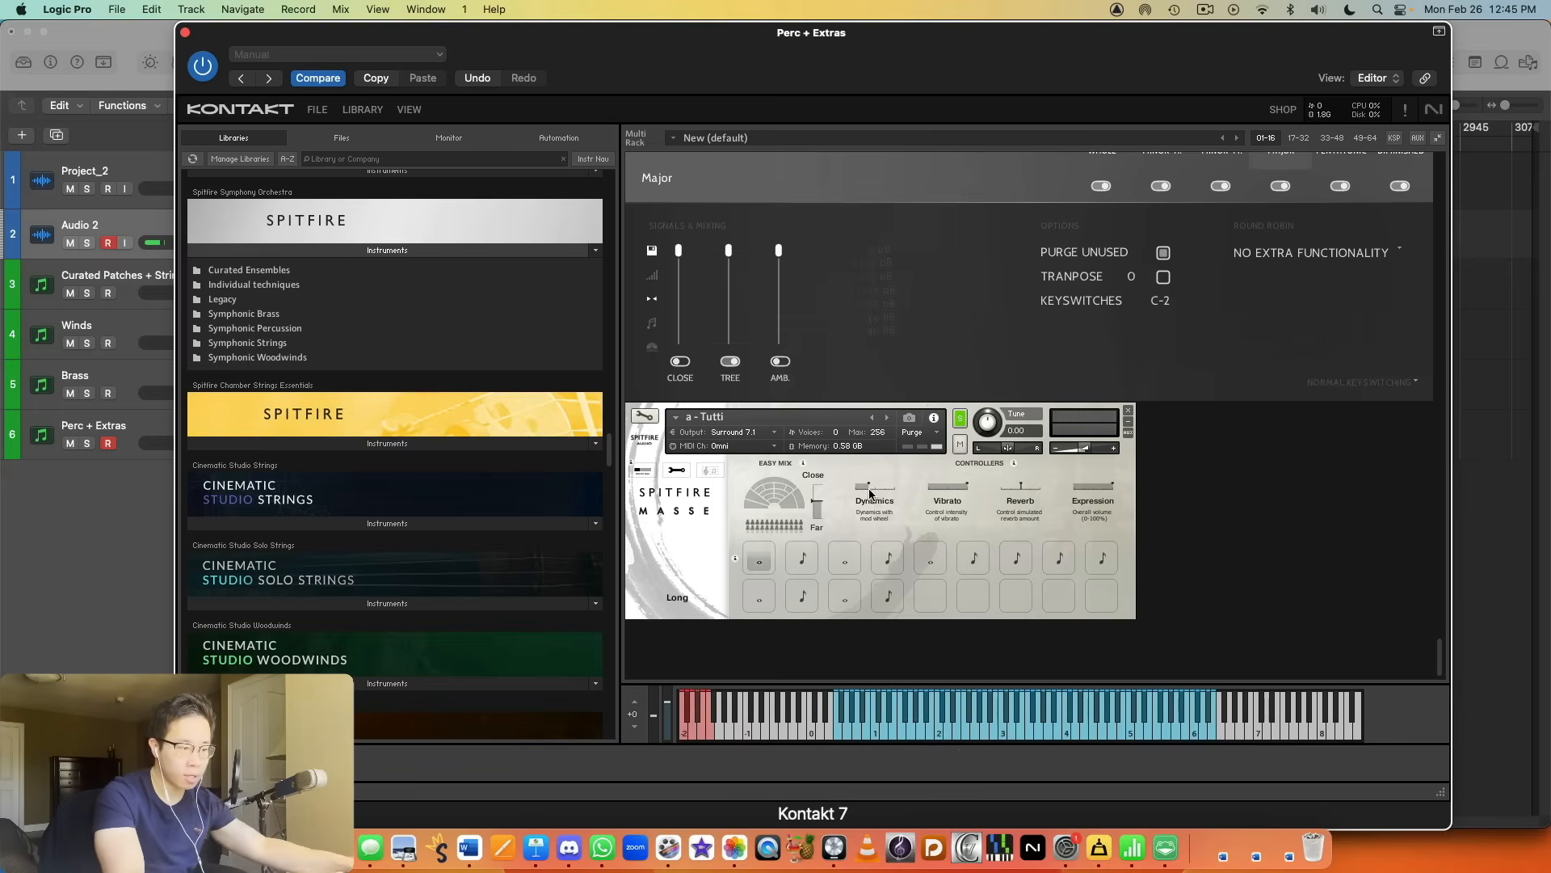
{"action": "mouse_move", "coordinate": [875, 487]}
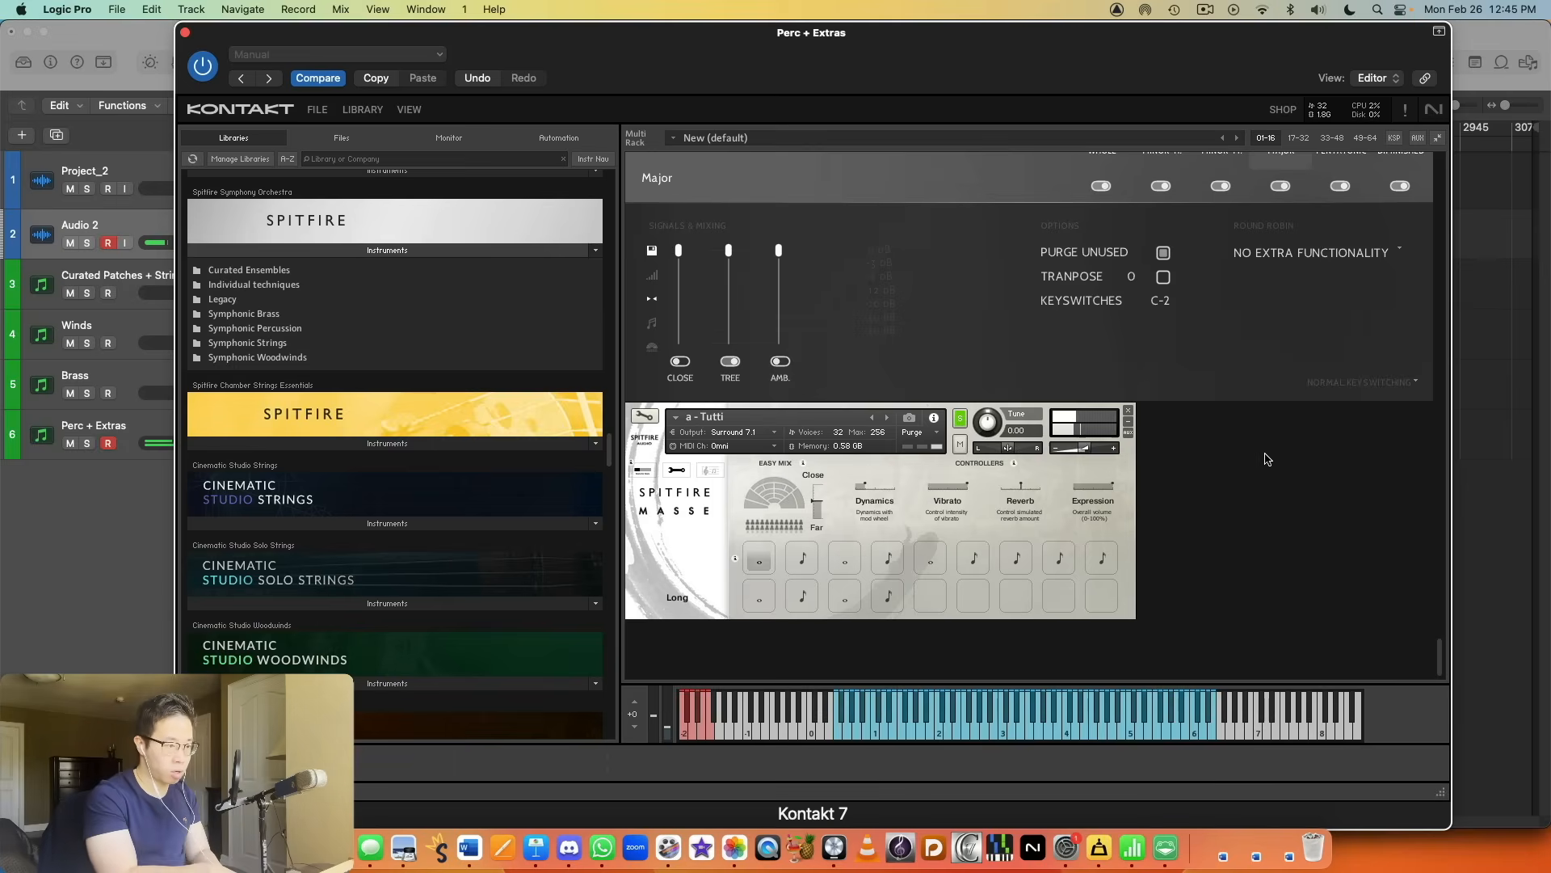
{"action": "left_click_drag", "start_coordinate": [1083, 449], "coordinate": [1070, 450]}
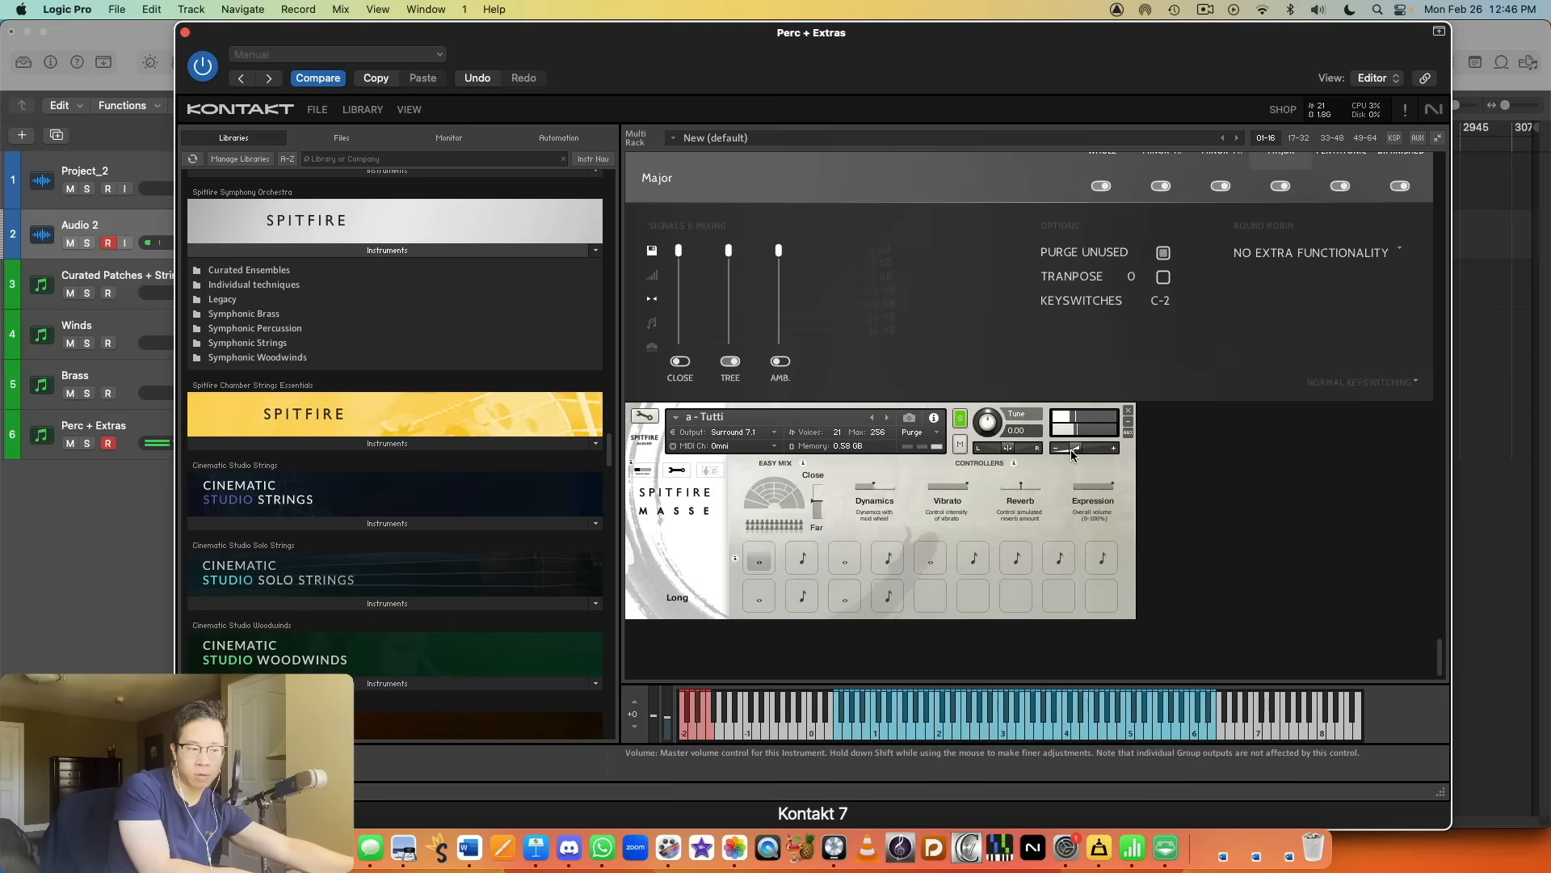
Step: Audition the Staccato, Brs Str Choir Long and Brs Str Choir Short articulations of the a - Tutti patch
{"action": "left_click", "coordinate": [802, 557]}
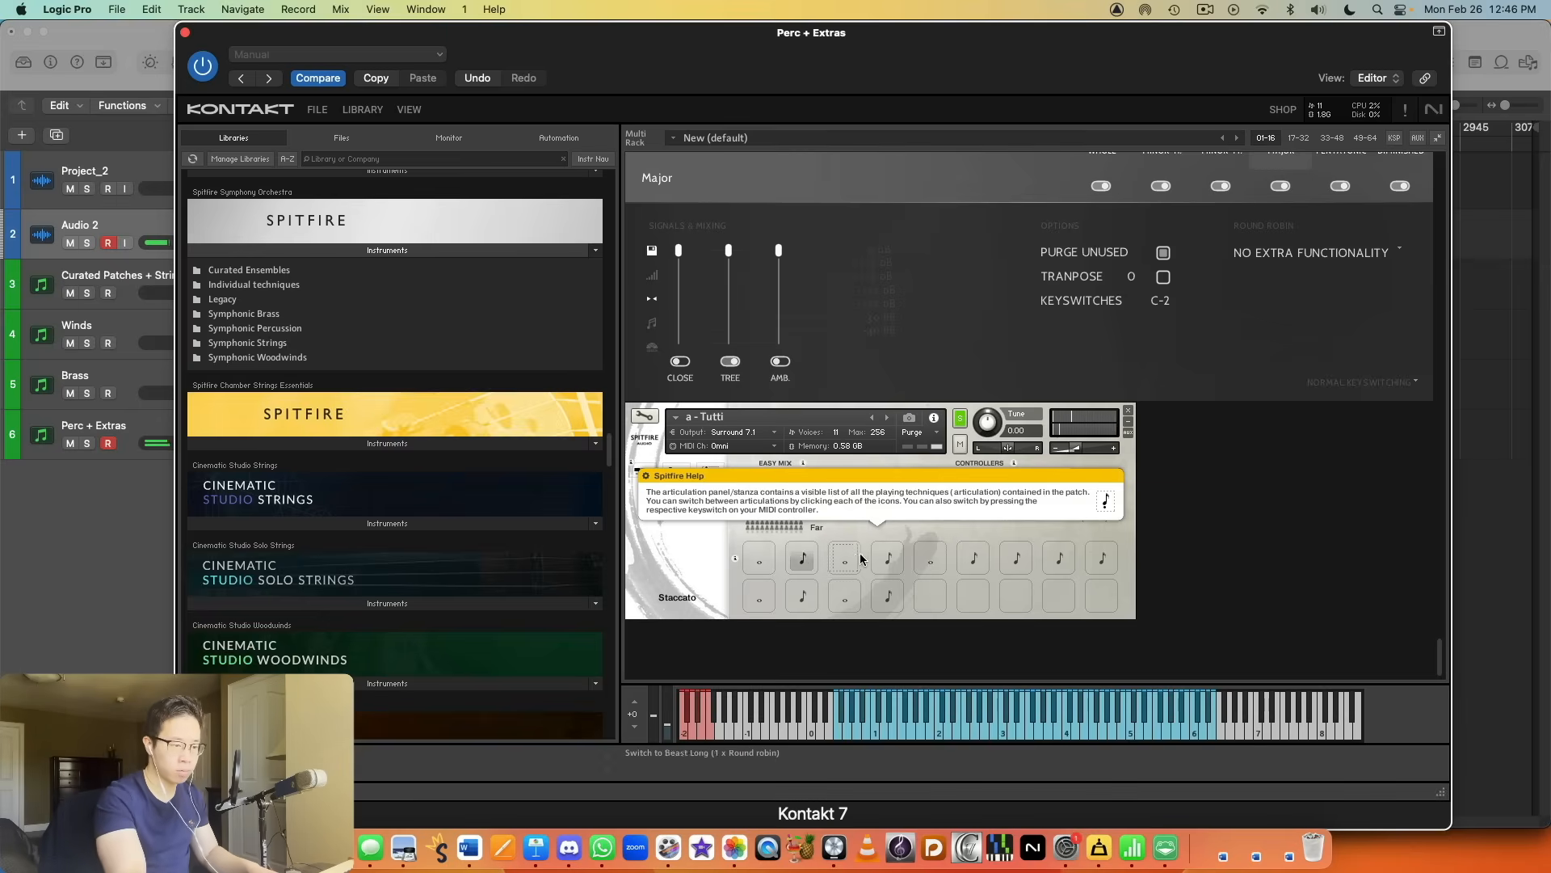
{"action": "left_click", "coordinate": [941, 566]}
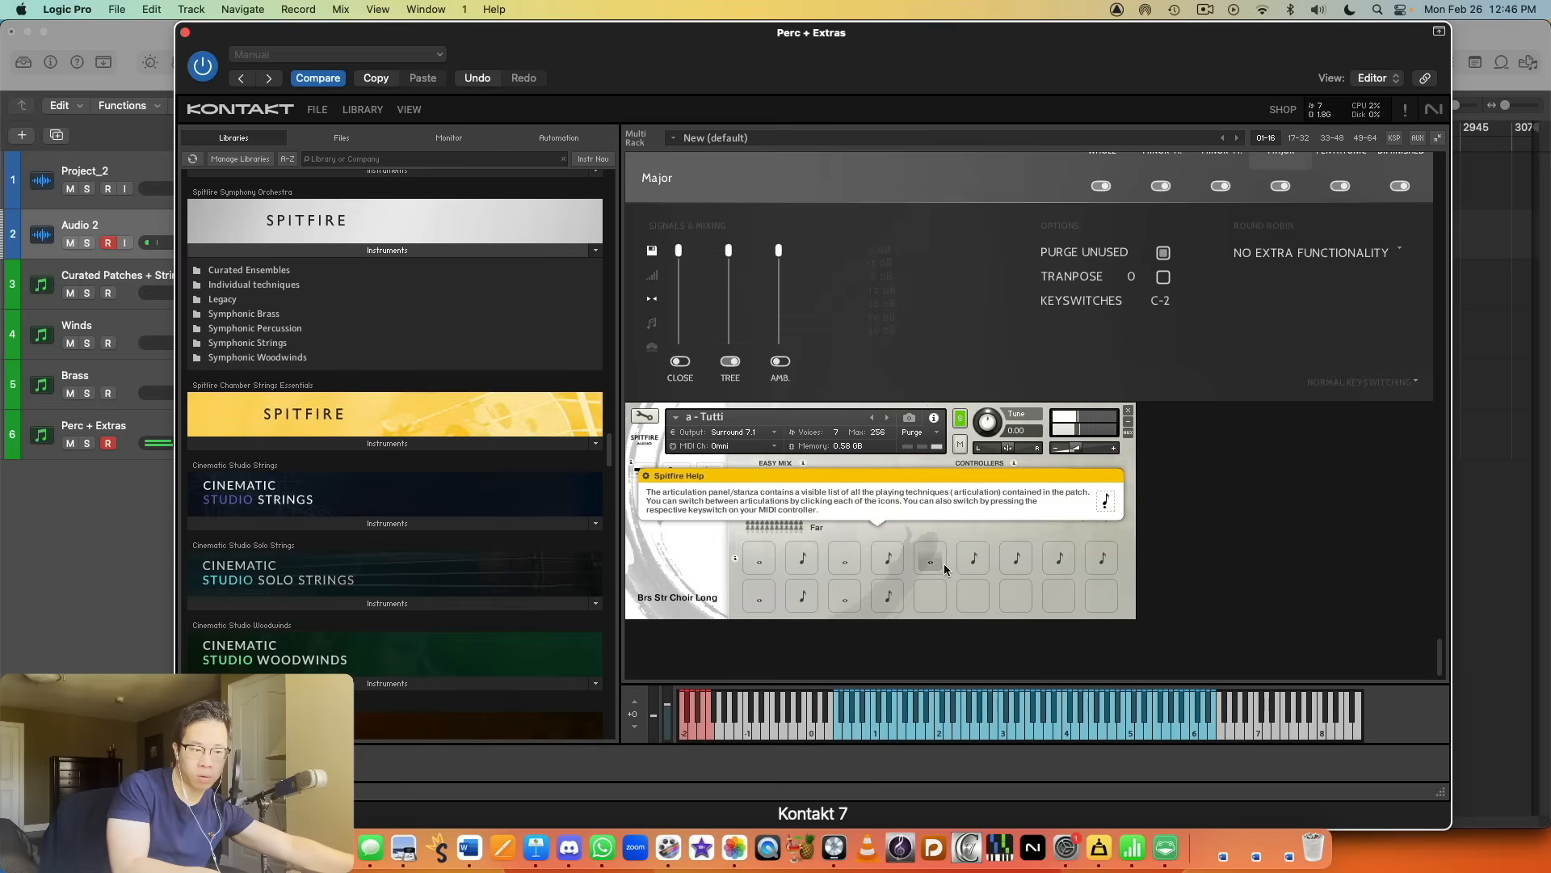
{"action": "left_click", "coordinate": [971, 564]}
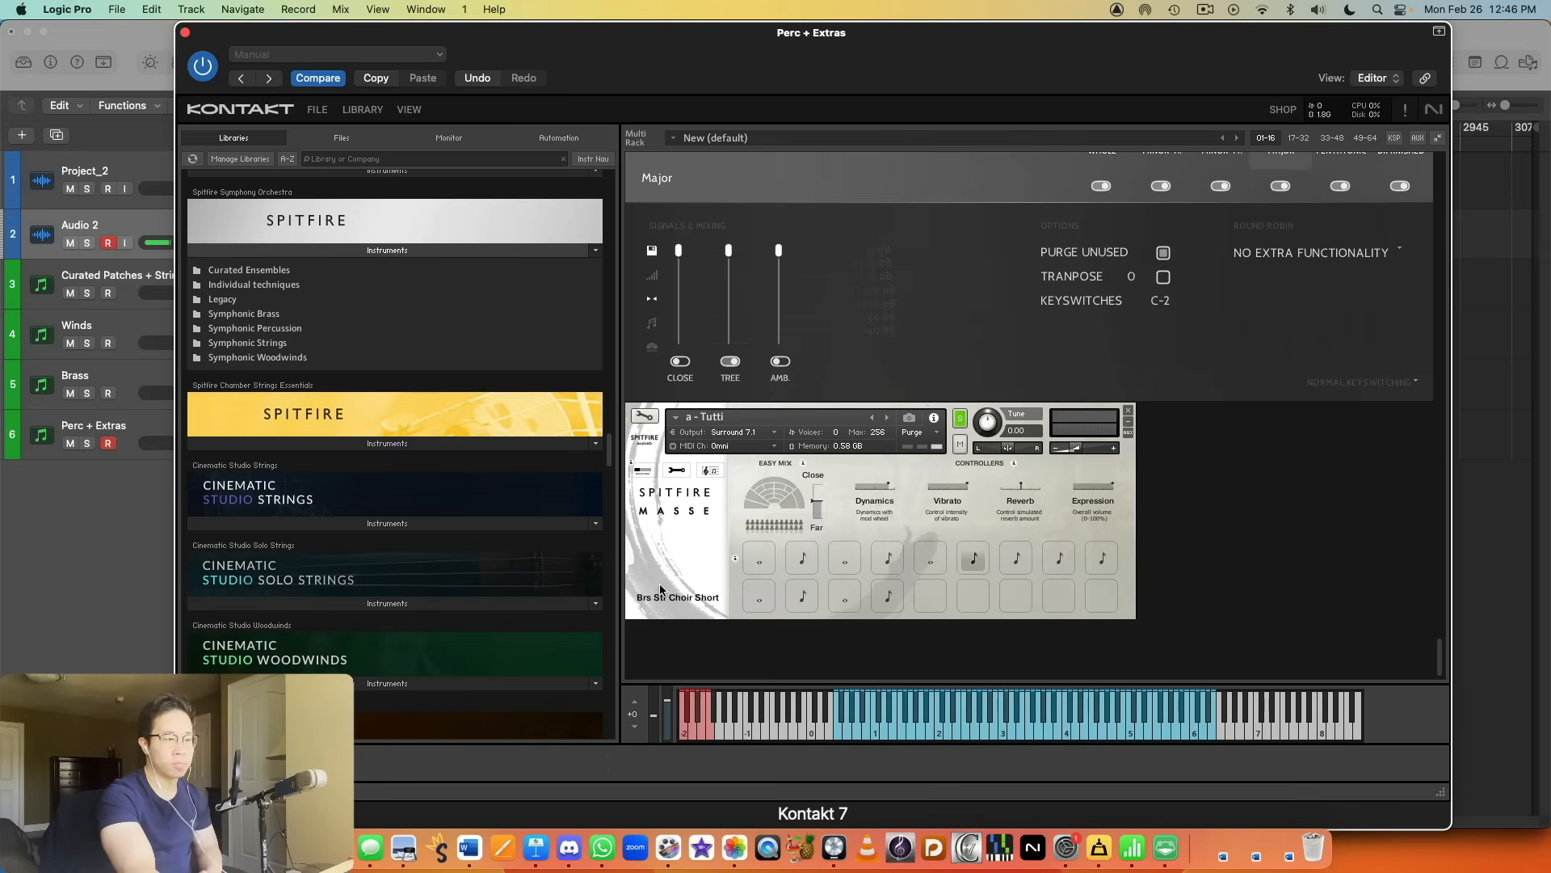
Step: Switch the a - Tutti patch back to the Long articulation
{"action": "scroll", "coordinate": [356, 420], "scroll_direction": "up", "scroll_amount": 4}
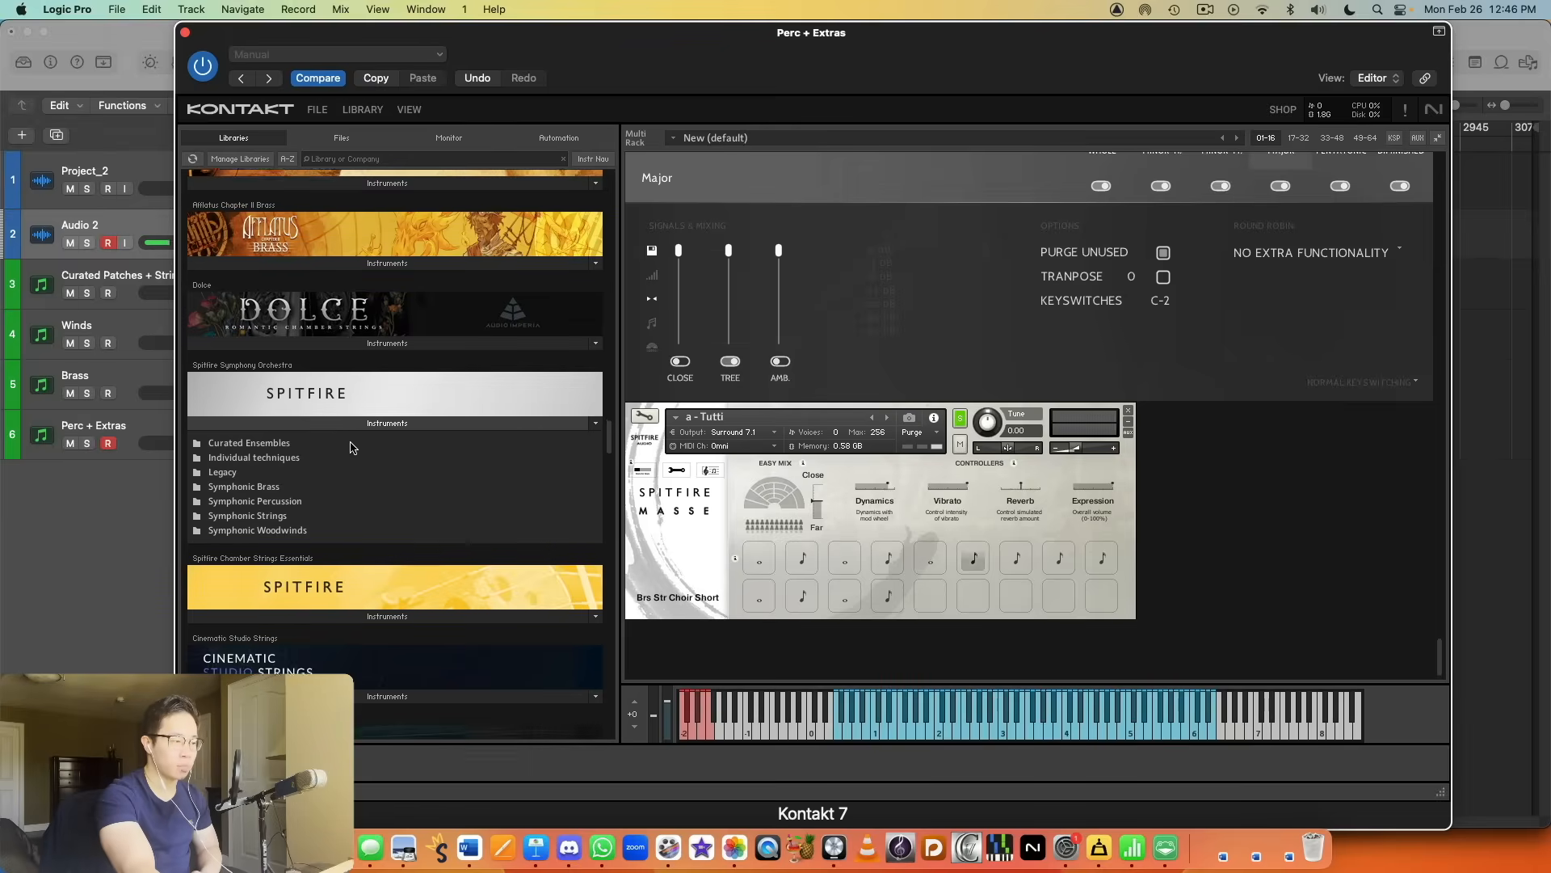
{"action": "scroll", "coordinate": [353, 447], "scroll_direction": "down", "scroll_amount": 1}
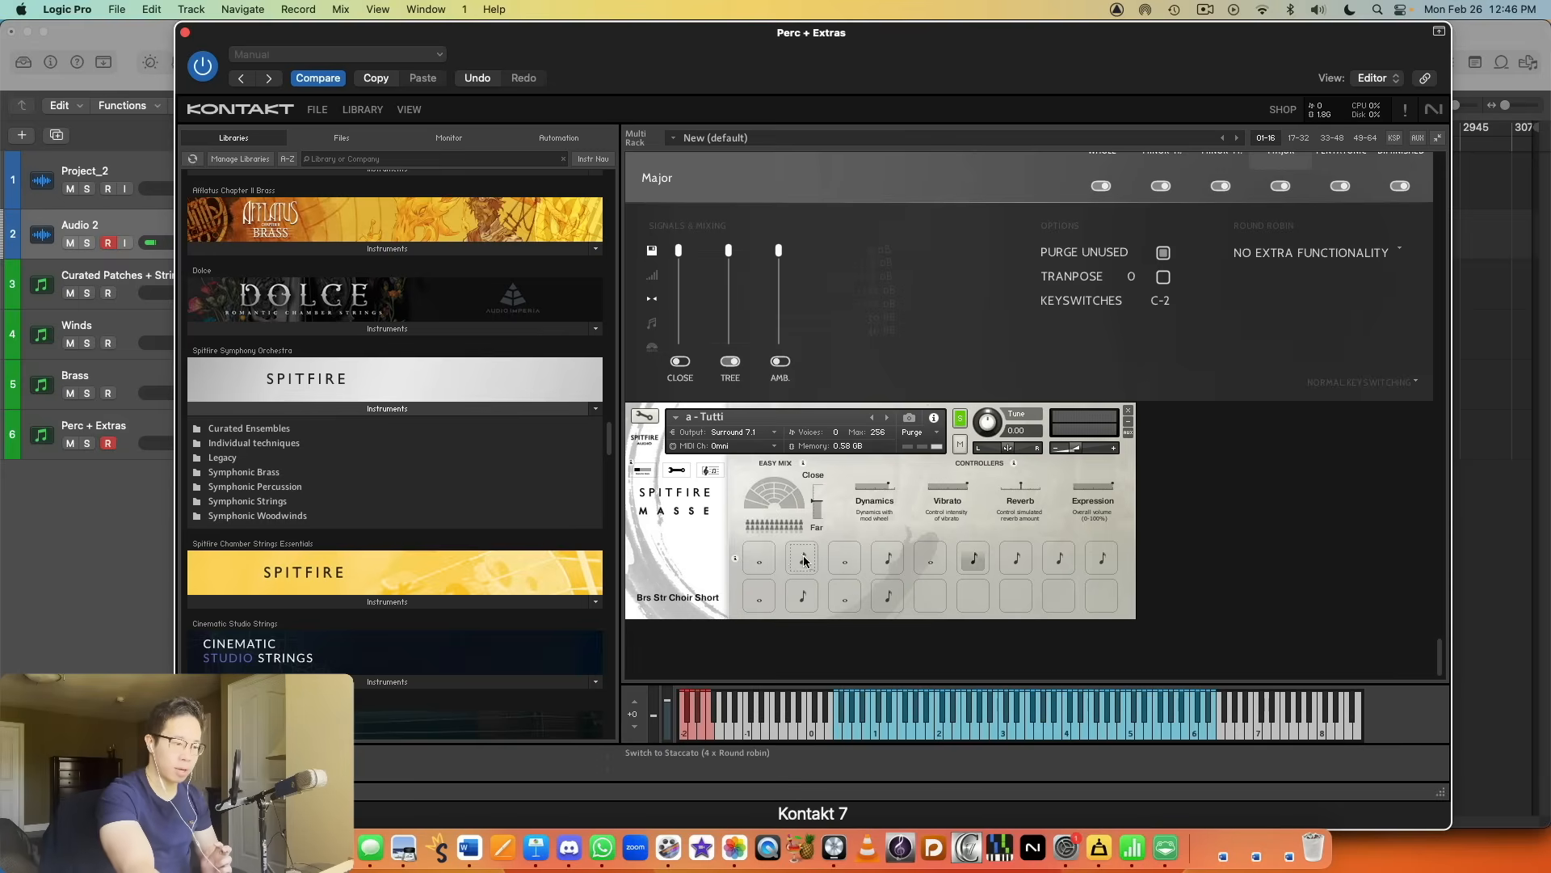
{"action": "left_click", "coordinate": [767, 559]}
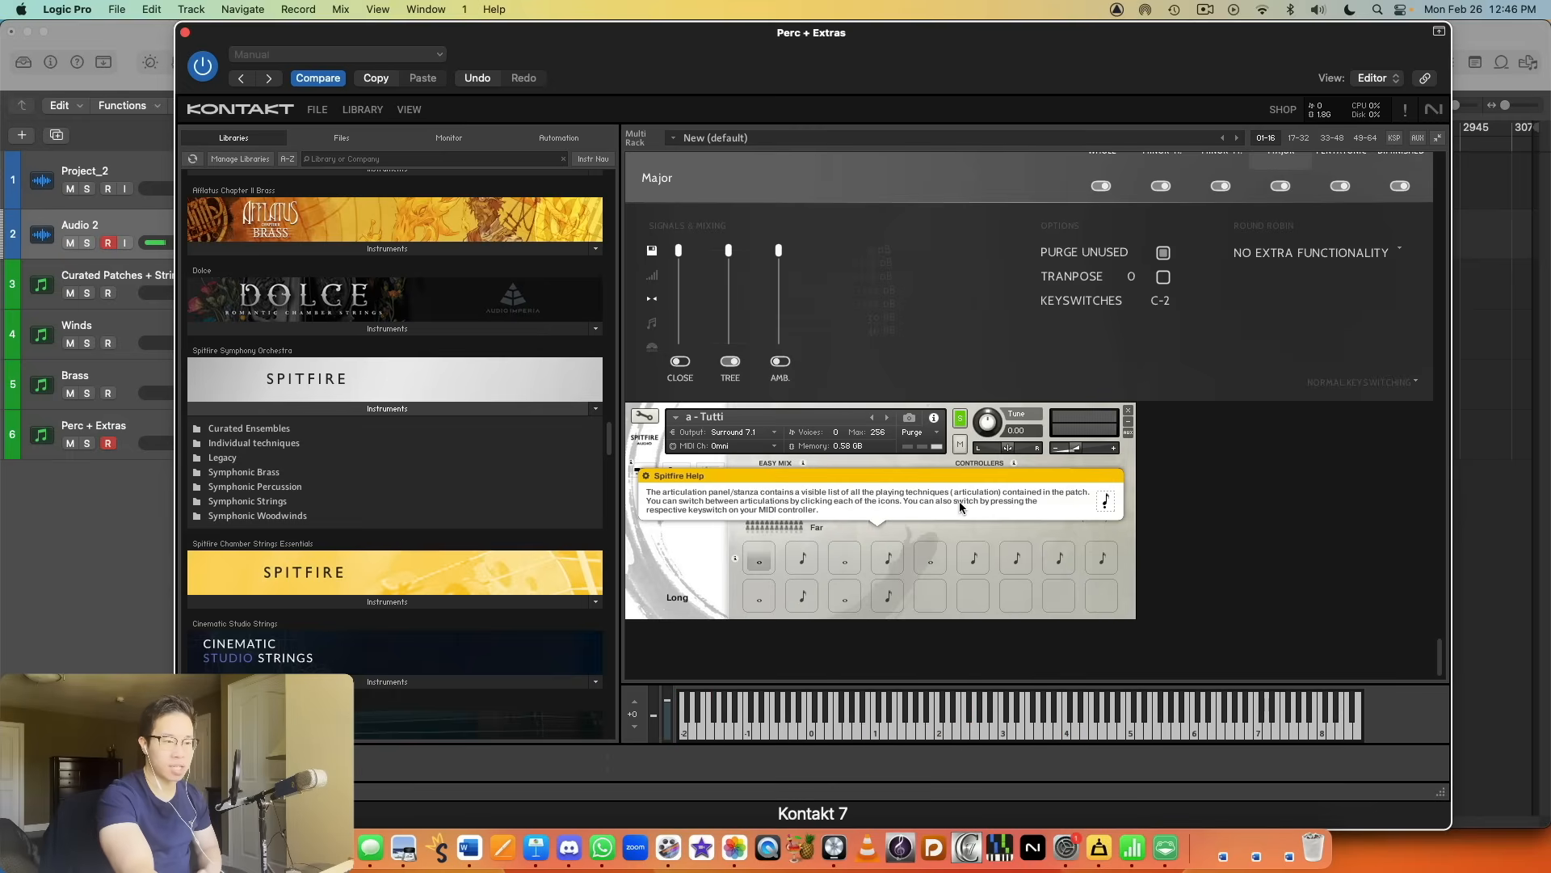
Step: Look over the loaded Symphonic Percussion patches in the rack, including Tuned - Tubular Bells, Drums - High and Drums - Low
{"action": "scroll", "coordinate": [995, 516], "scroll_direction": "down", "scroll_amount": 10}
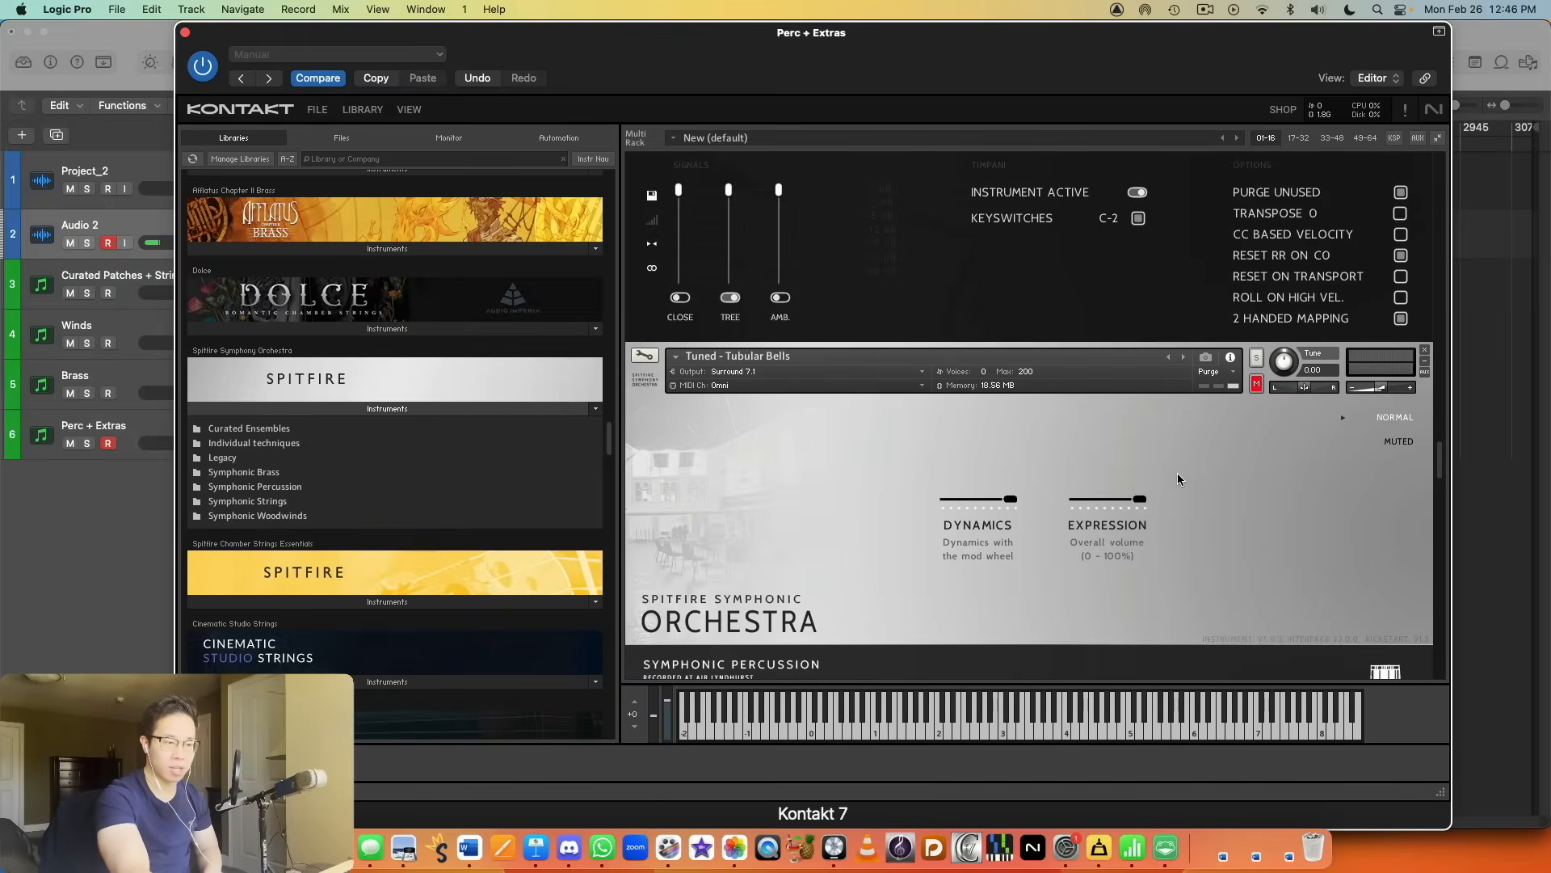
{"action": "scroll", "coordinate": [1229, 467], "scroll_direction": "down", "scroll_amount": 5}
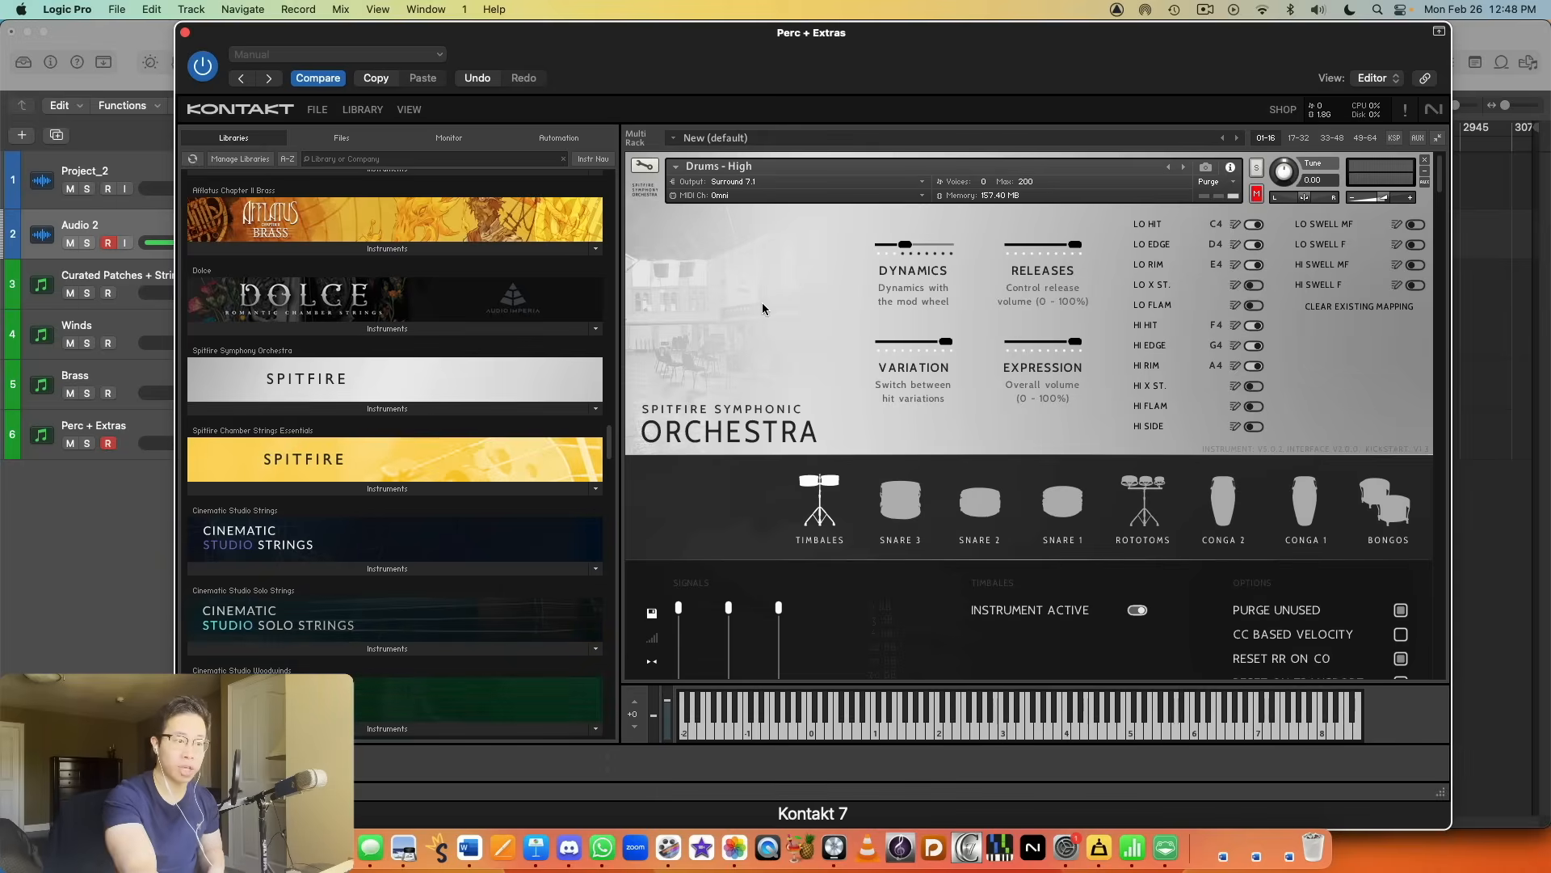
{"action": "scroll", "coordinate": [773, 296], "scroll_direction": "down", "scroll_amount": 1}
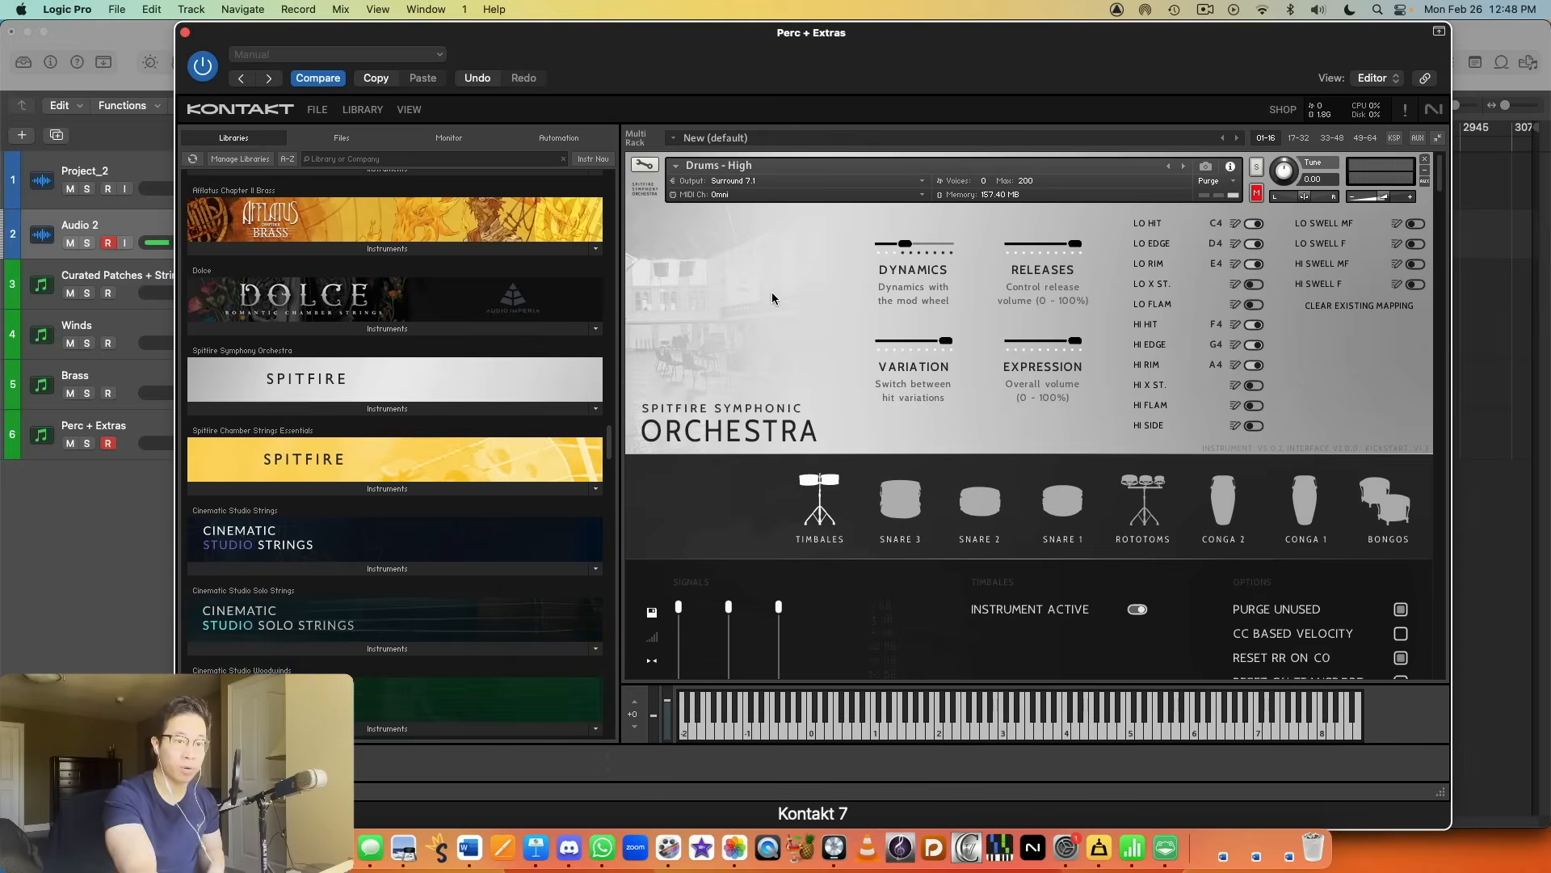
{"action": "scroll", "coordinate": [772, 293], "scroll_direction": "down", "scroll_amount": 6}
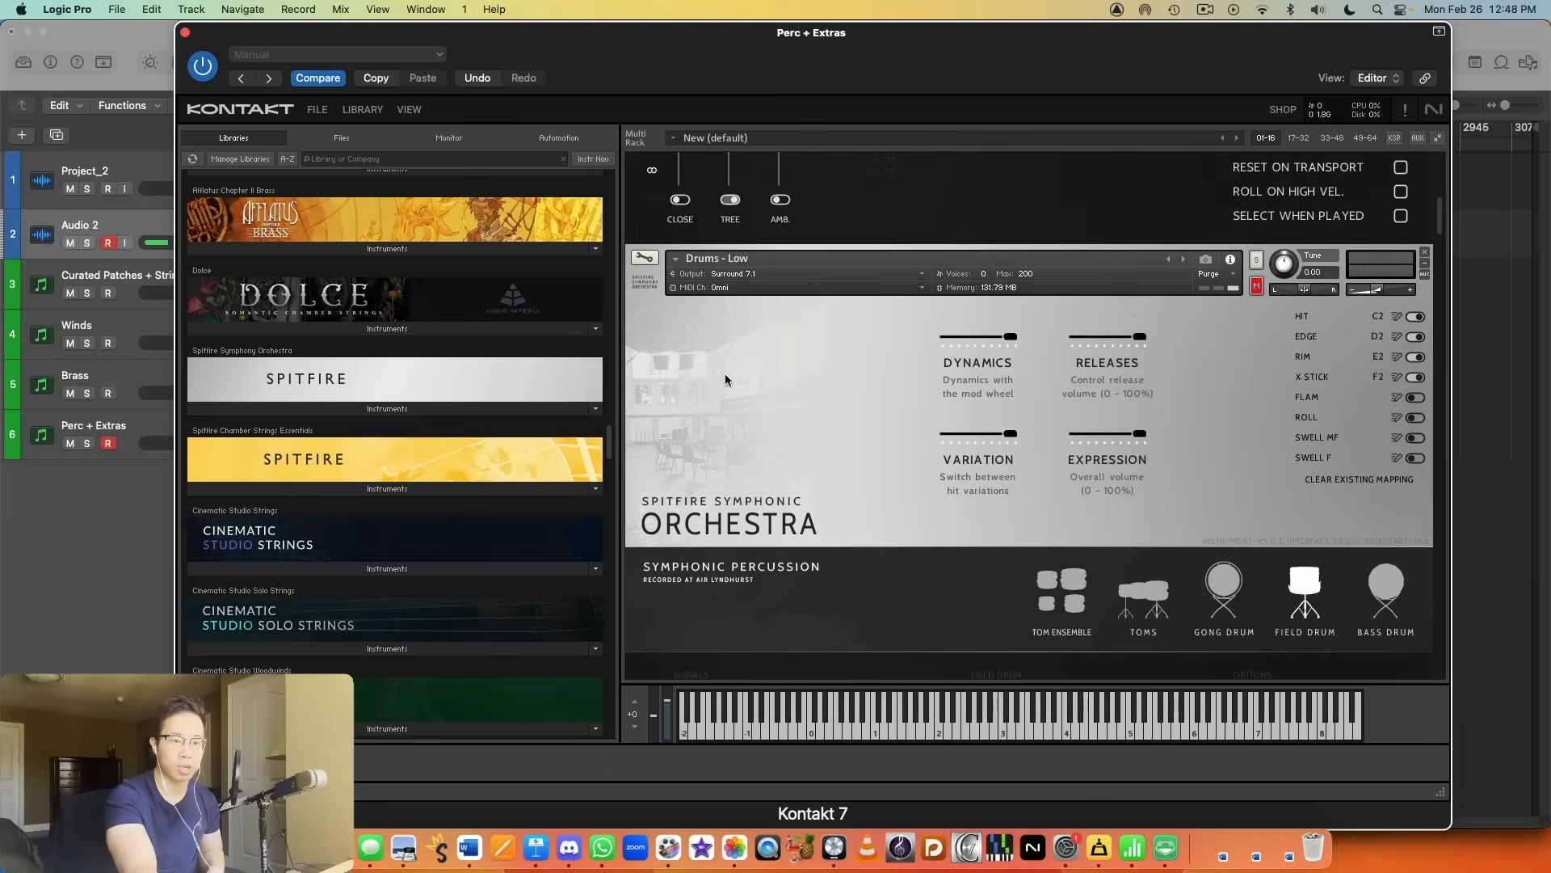
{"action": "scroll", "coordinate": [725, 380], "scroll_direction": "down", "scroll_amount": 2}
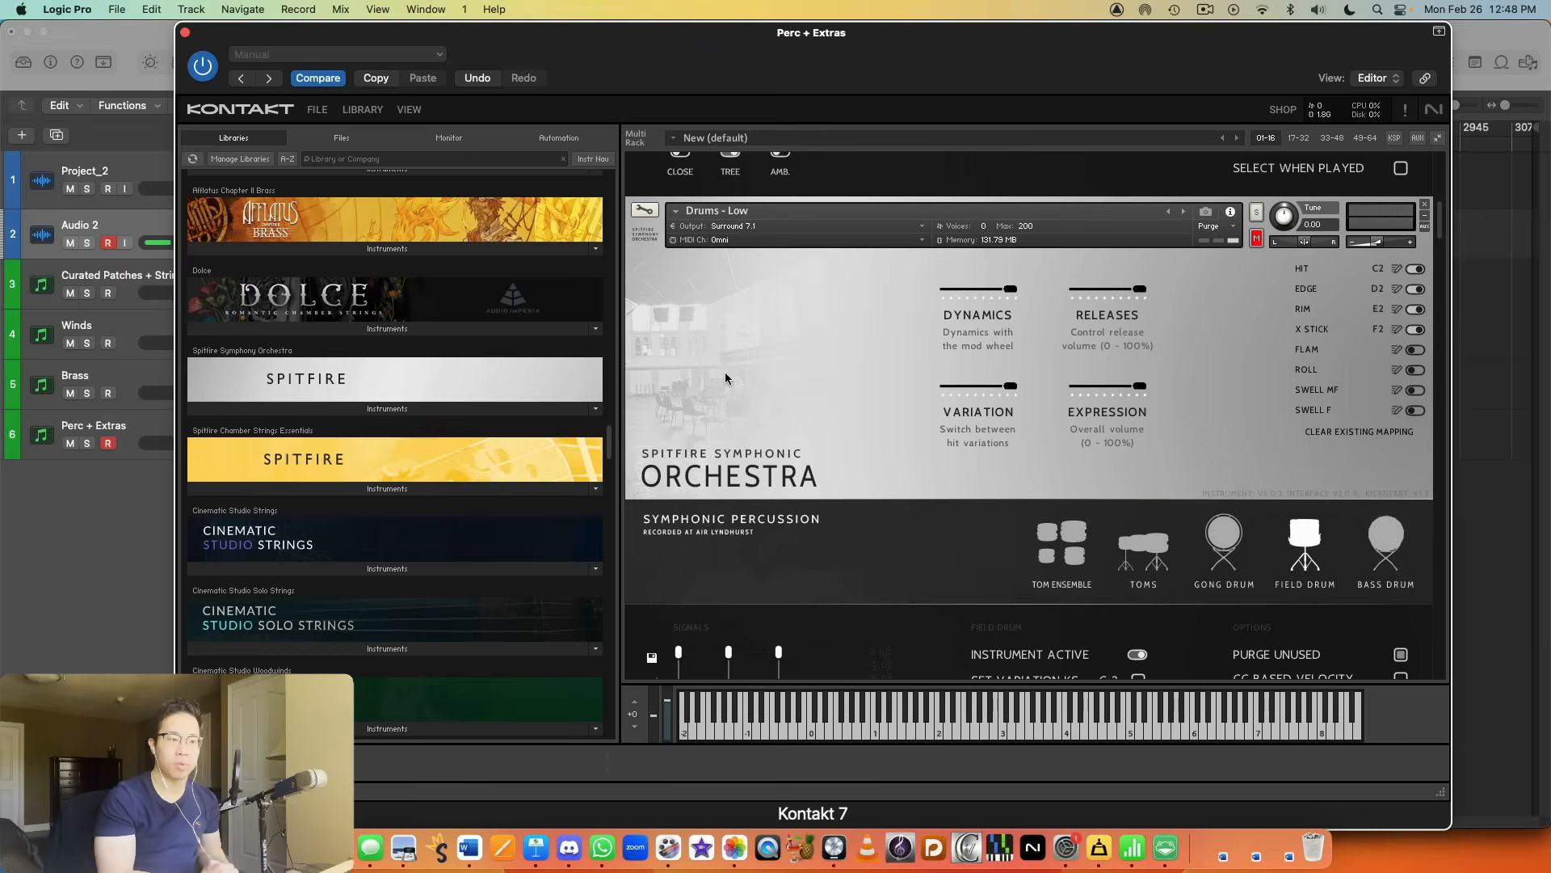